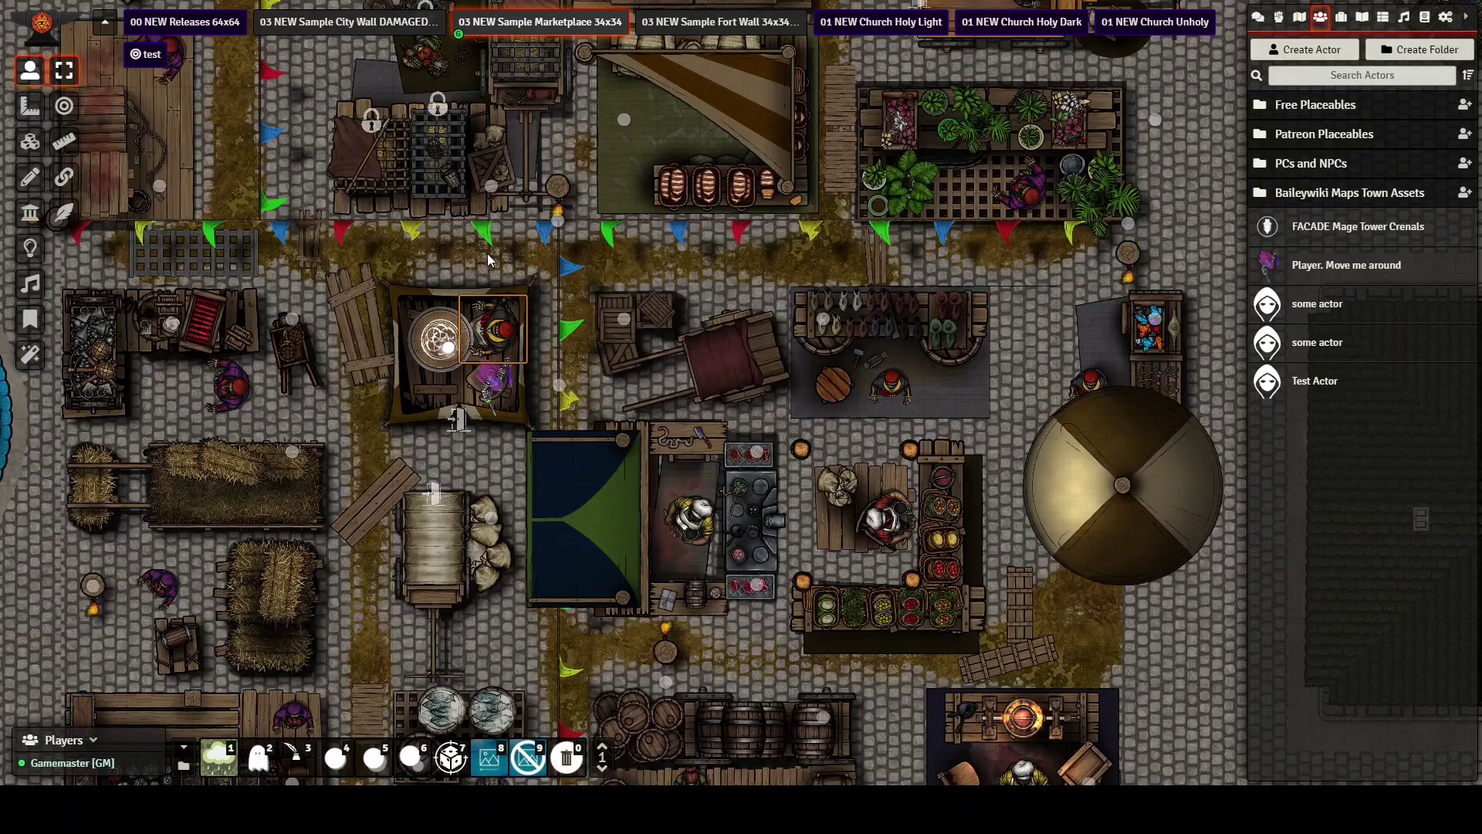
Examine the marketplace sample scene, including its stalls and surrounding buildings, with the tile layer active
scroll(576, 327, "down", 2)
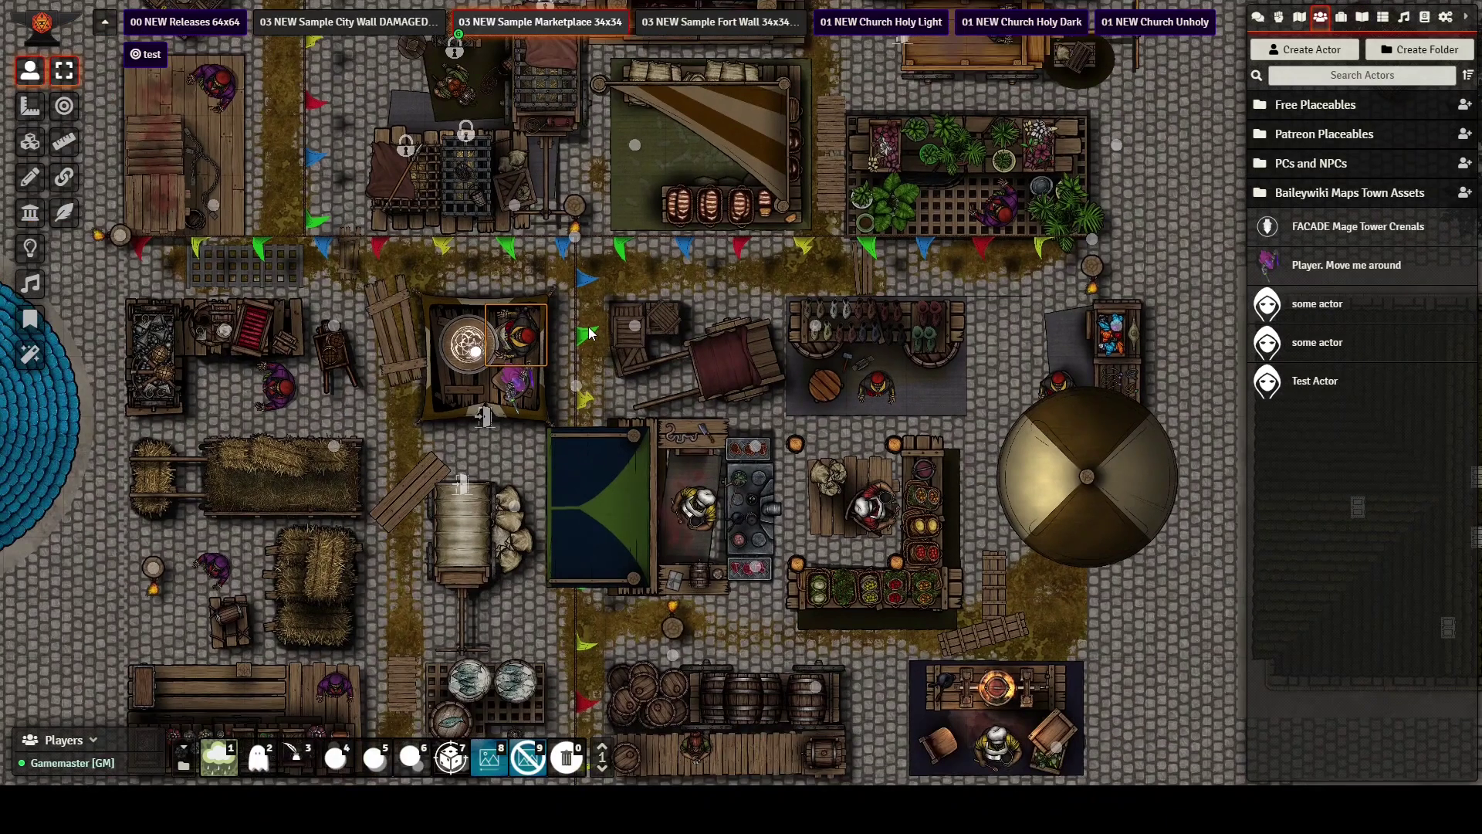
scroll(586, 317, "down", 6)
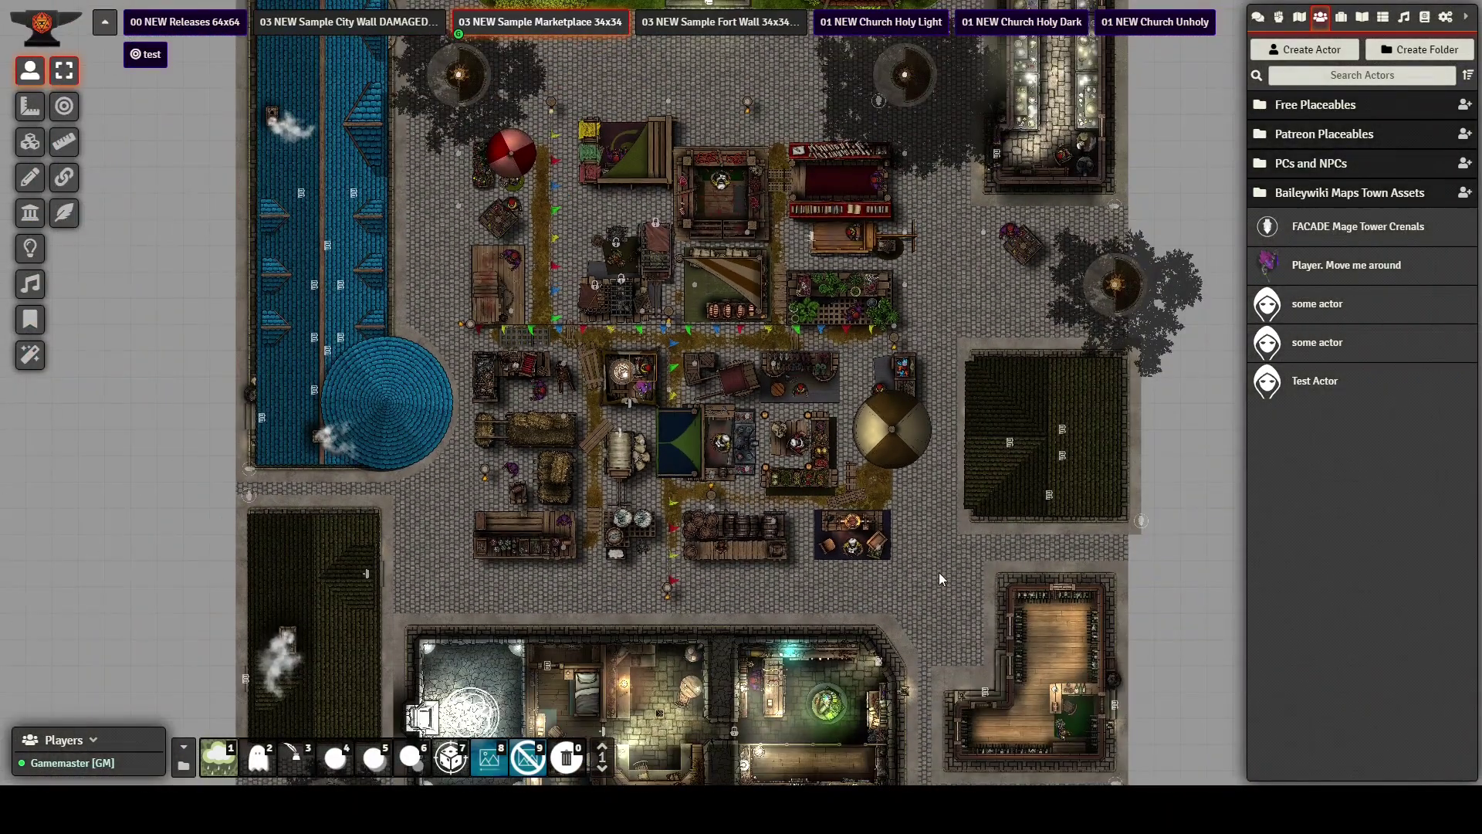
left_click_drag(938, 572, 893, 553)
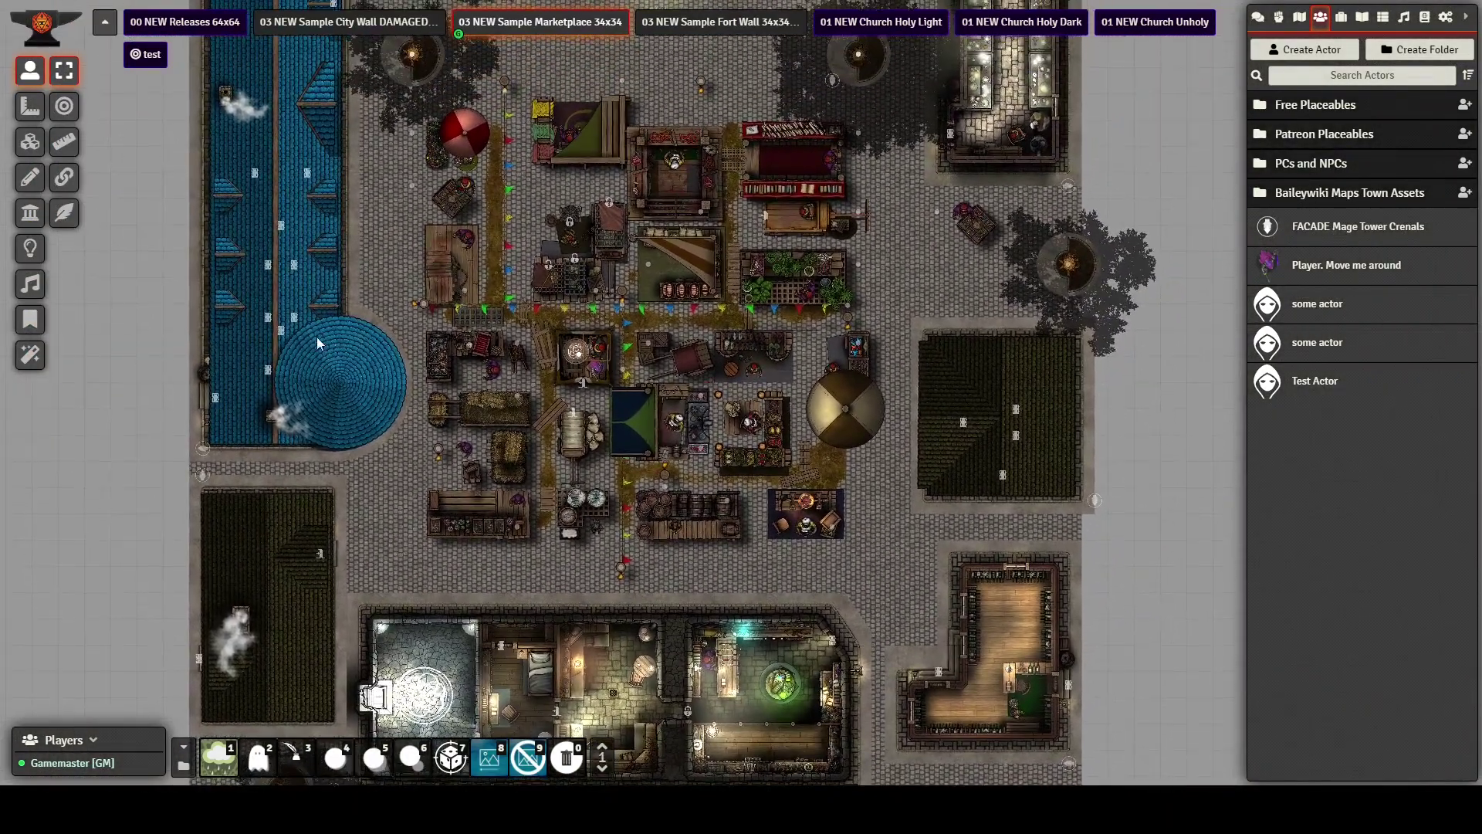
left_click(30, 142)
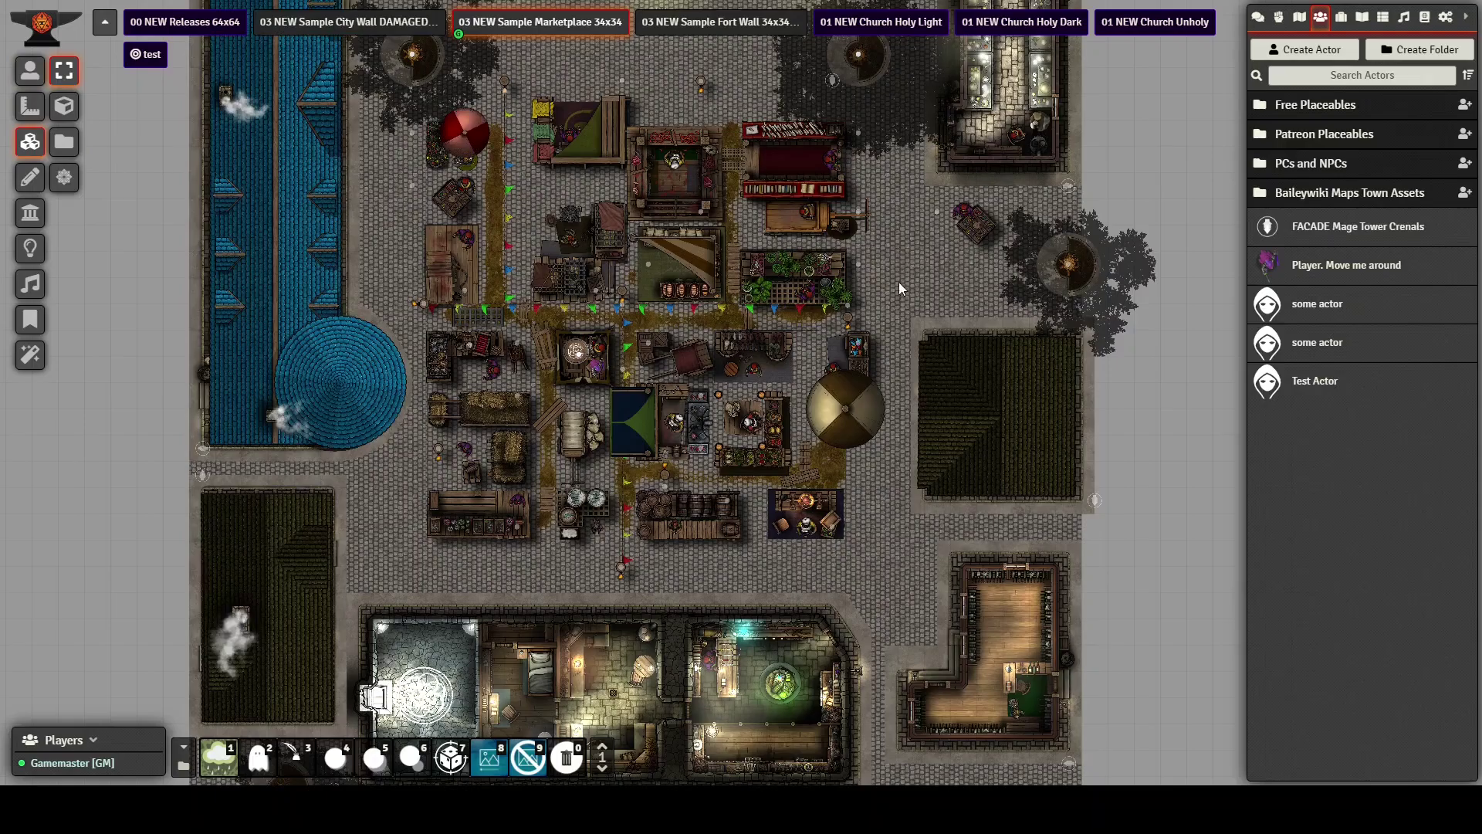
left_click_drag(898, 281, 879, 420)
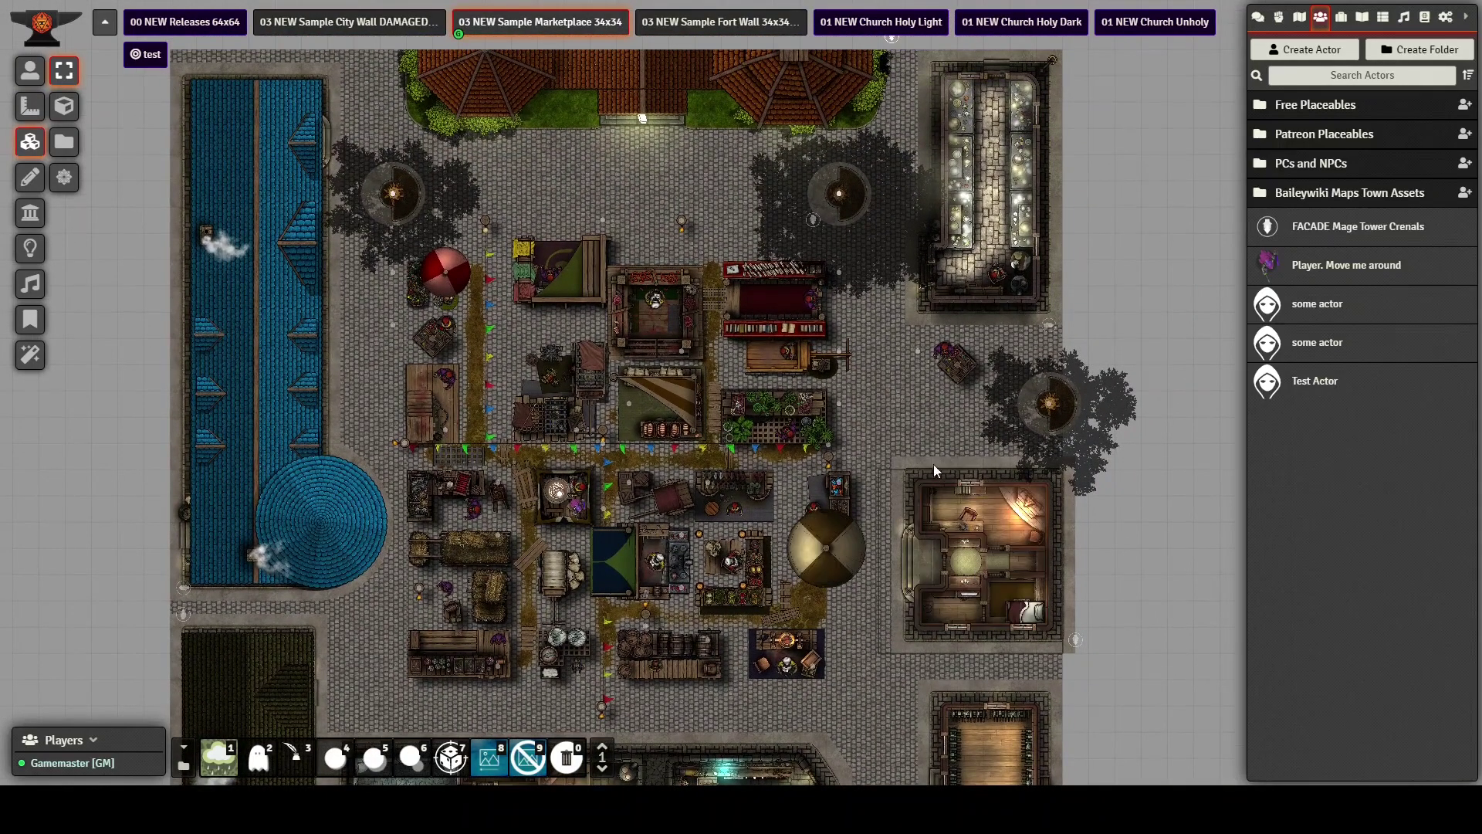
left_click_drag(881, 363, 909, 59)
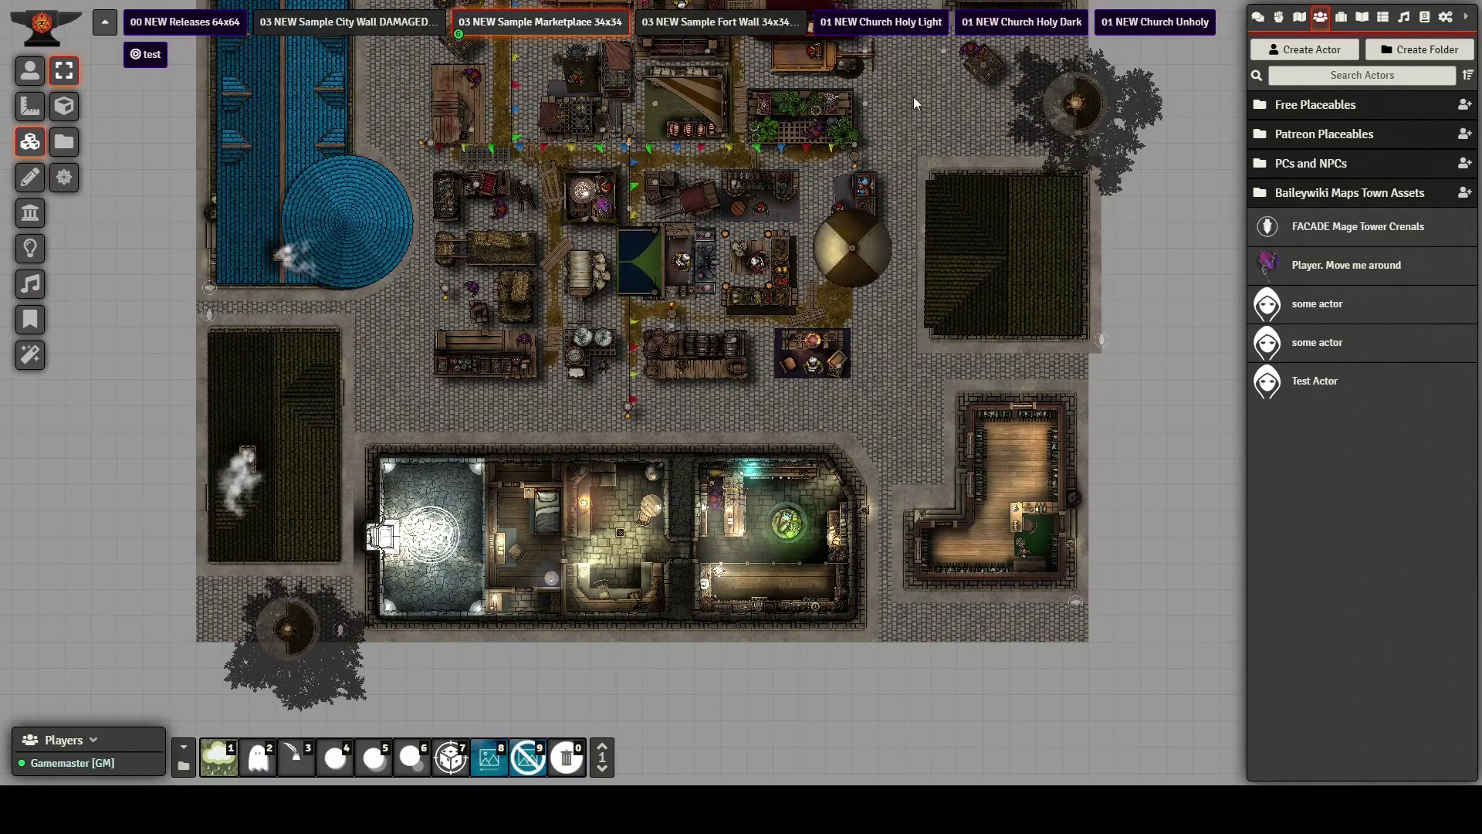
left_click_drag(916, 100, 877, 374)
Open the 03 NEW Sample Fort Wall scene and examine its walls, buildings and damaged areas
left_click(724, 28)
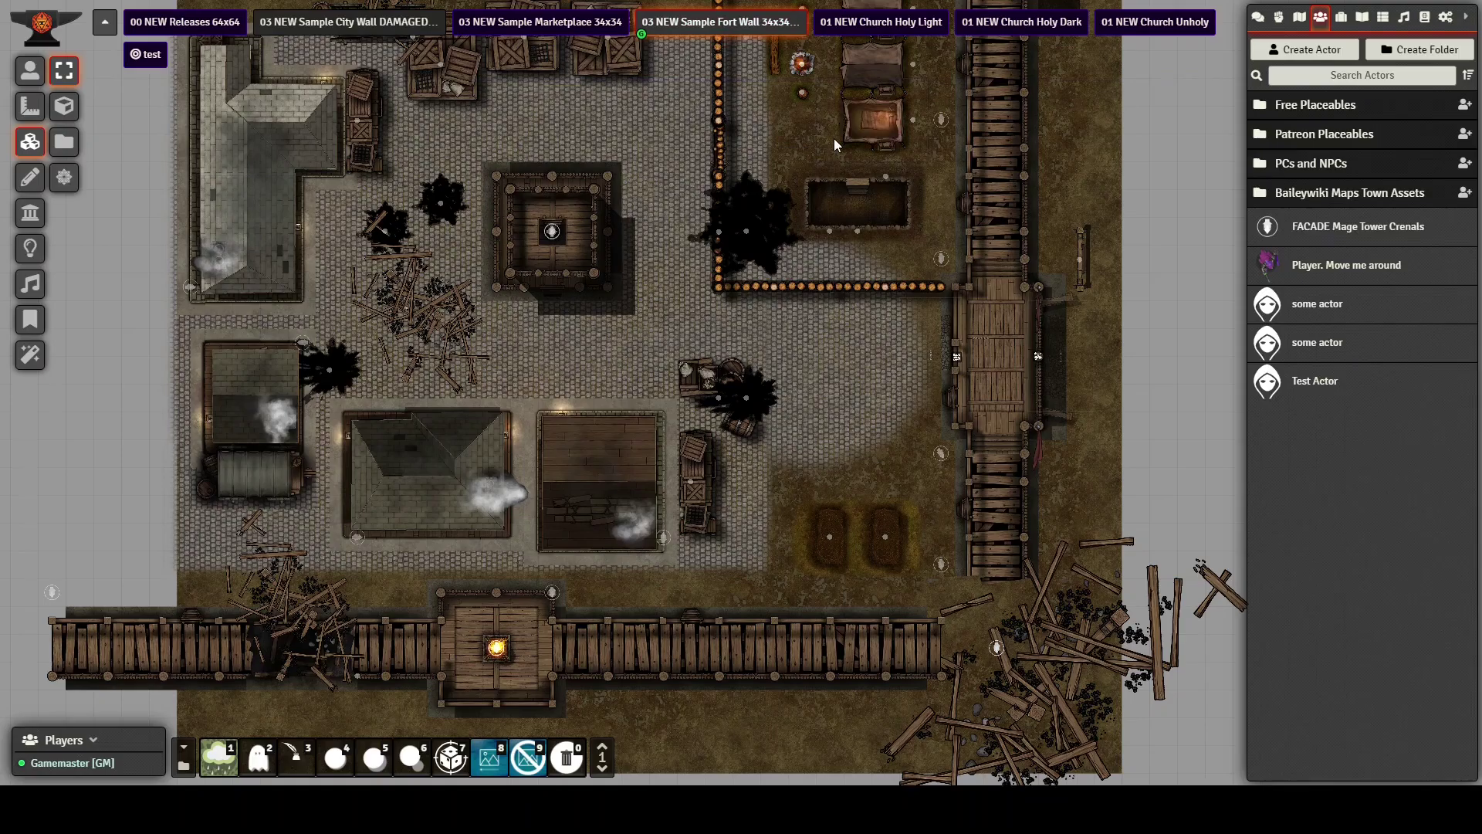
left_click_drag(844, 345, 863, 439)
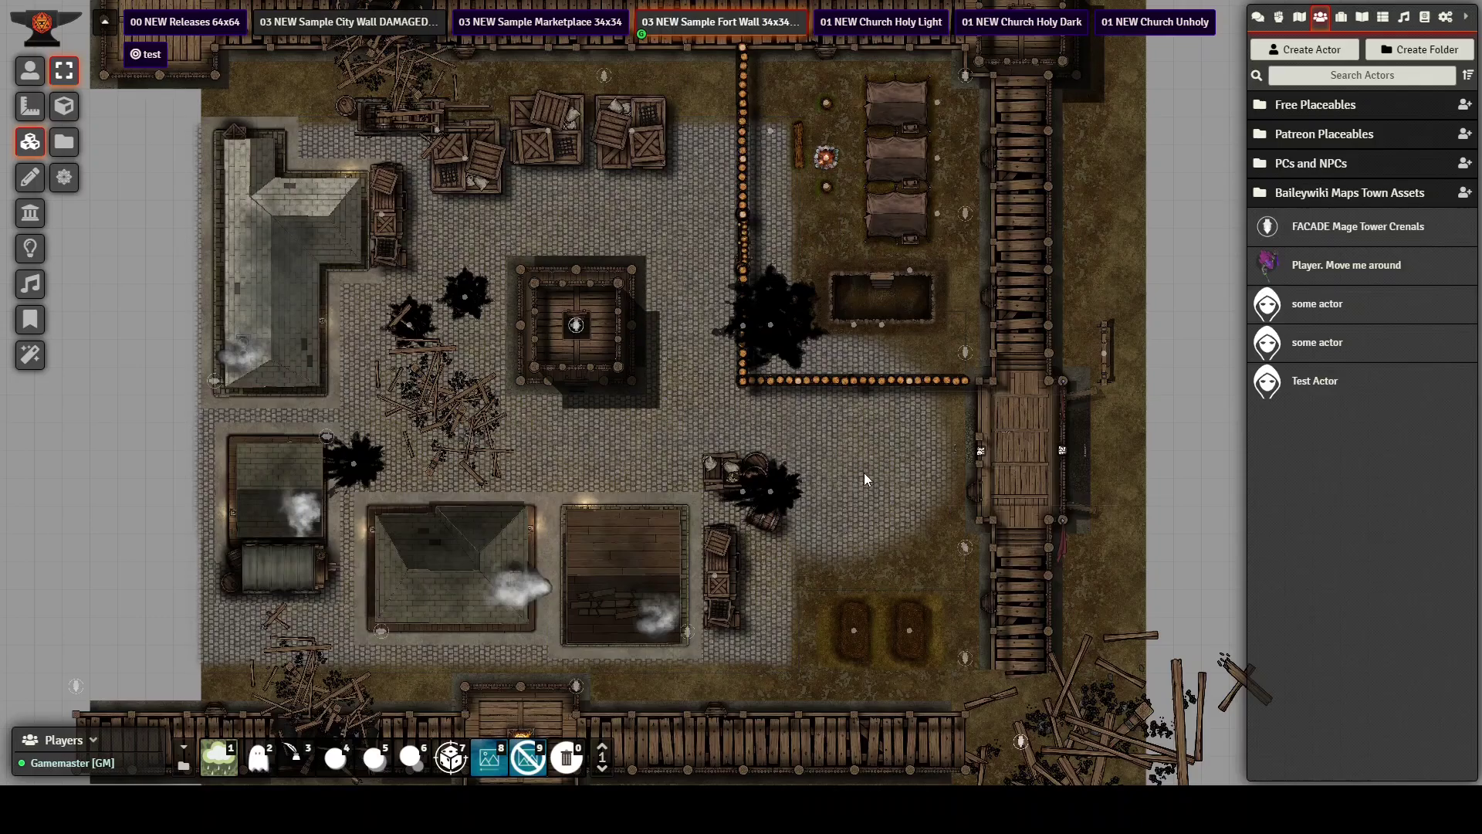
left_click_drag(645, 436, 646, 386)
scroll(683, 412, "up", 5)
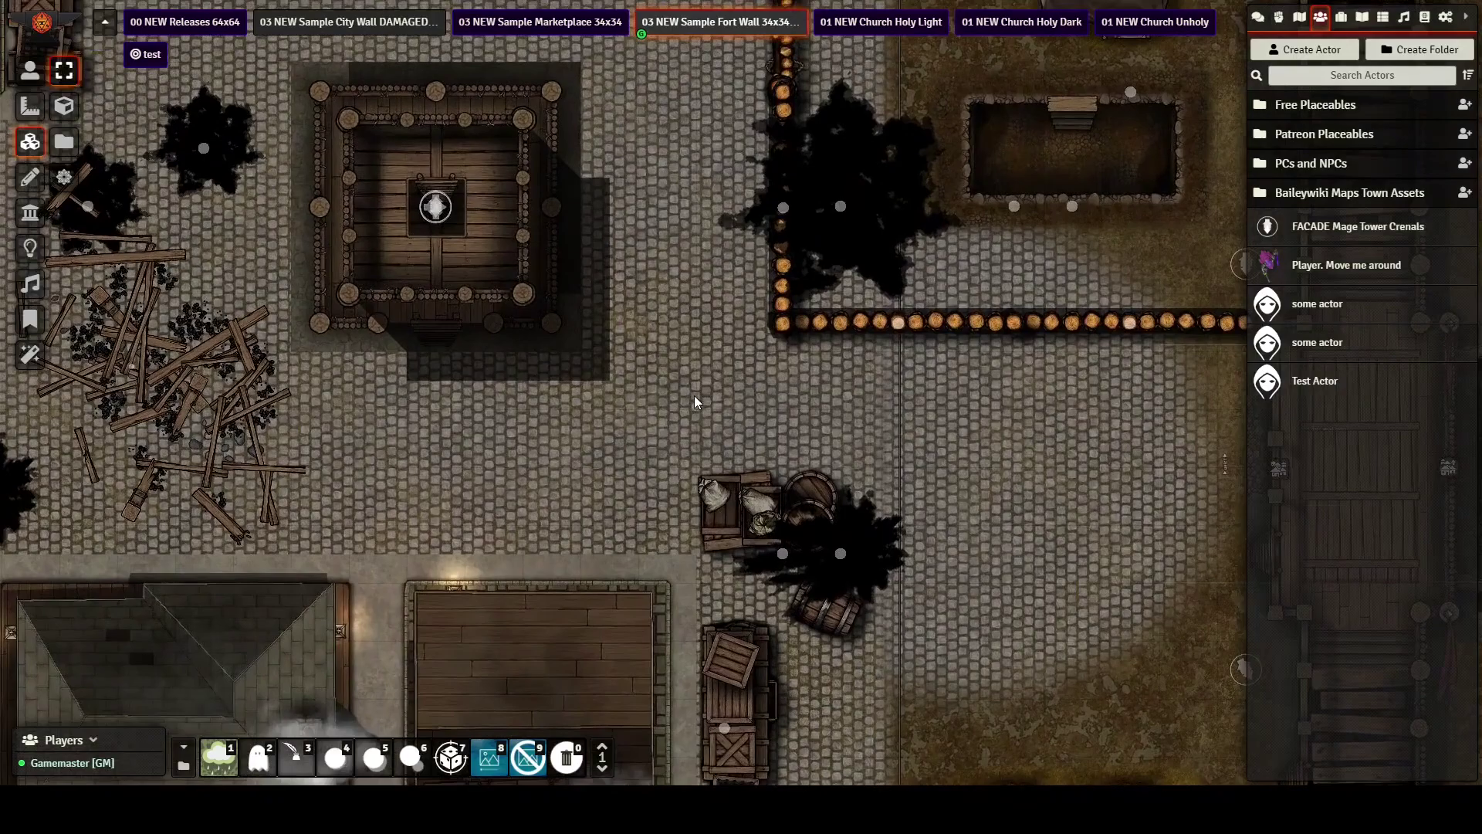
scroll(685, 358, "down", 4)
left_click_drag(497, 437, 522, 154)
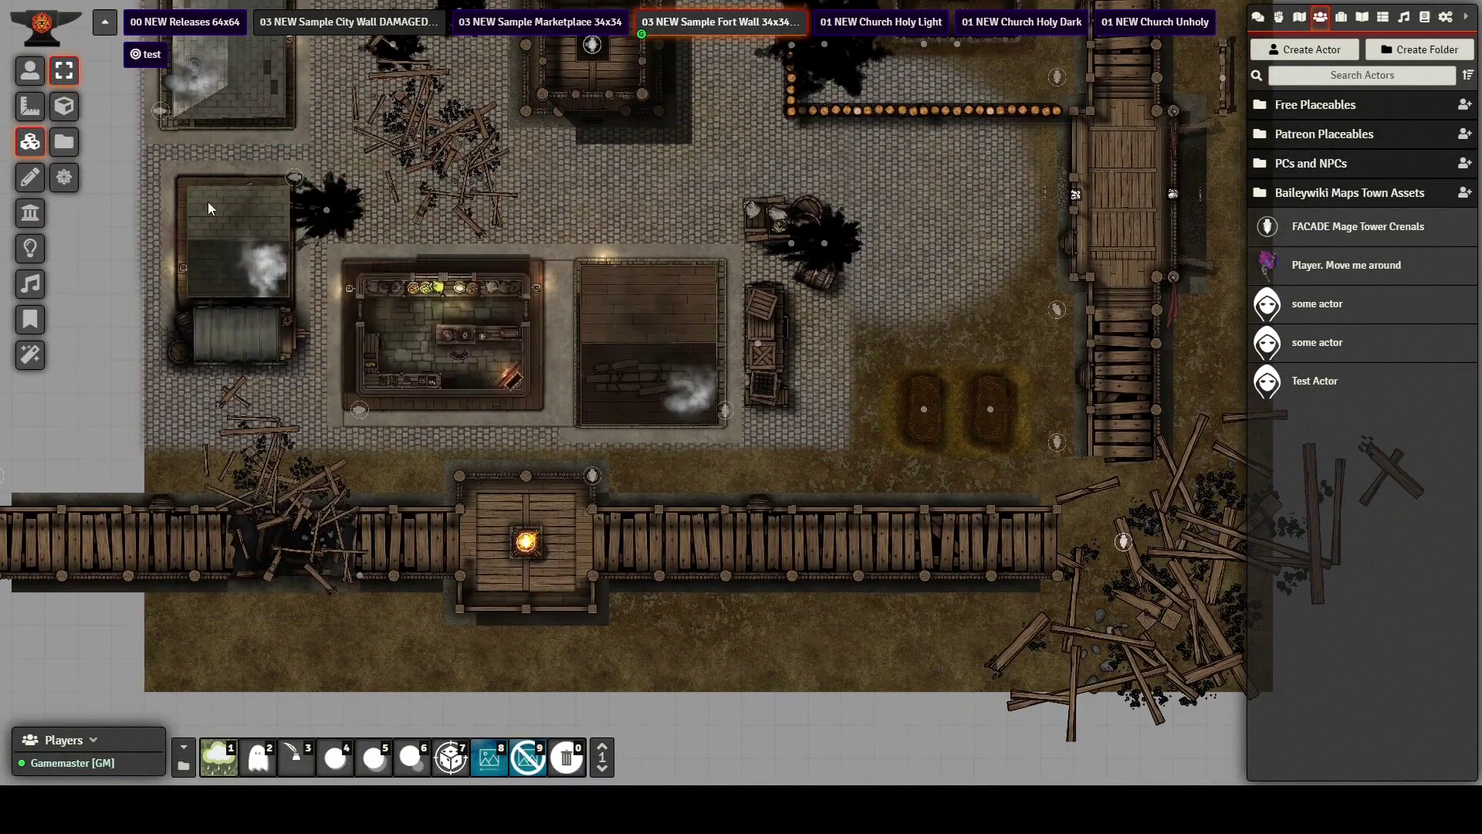
Try moving the damage token off the fort wall's ruined corner tower, undo the move, and check the opposite wall's damage
left_click(30, 70)
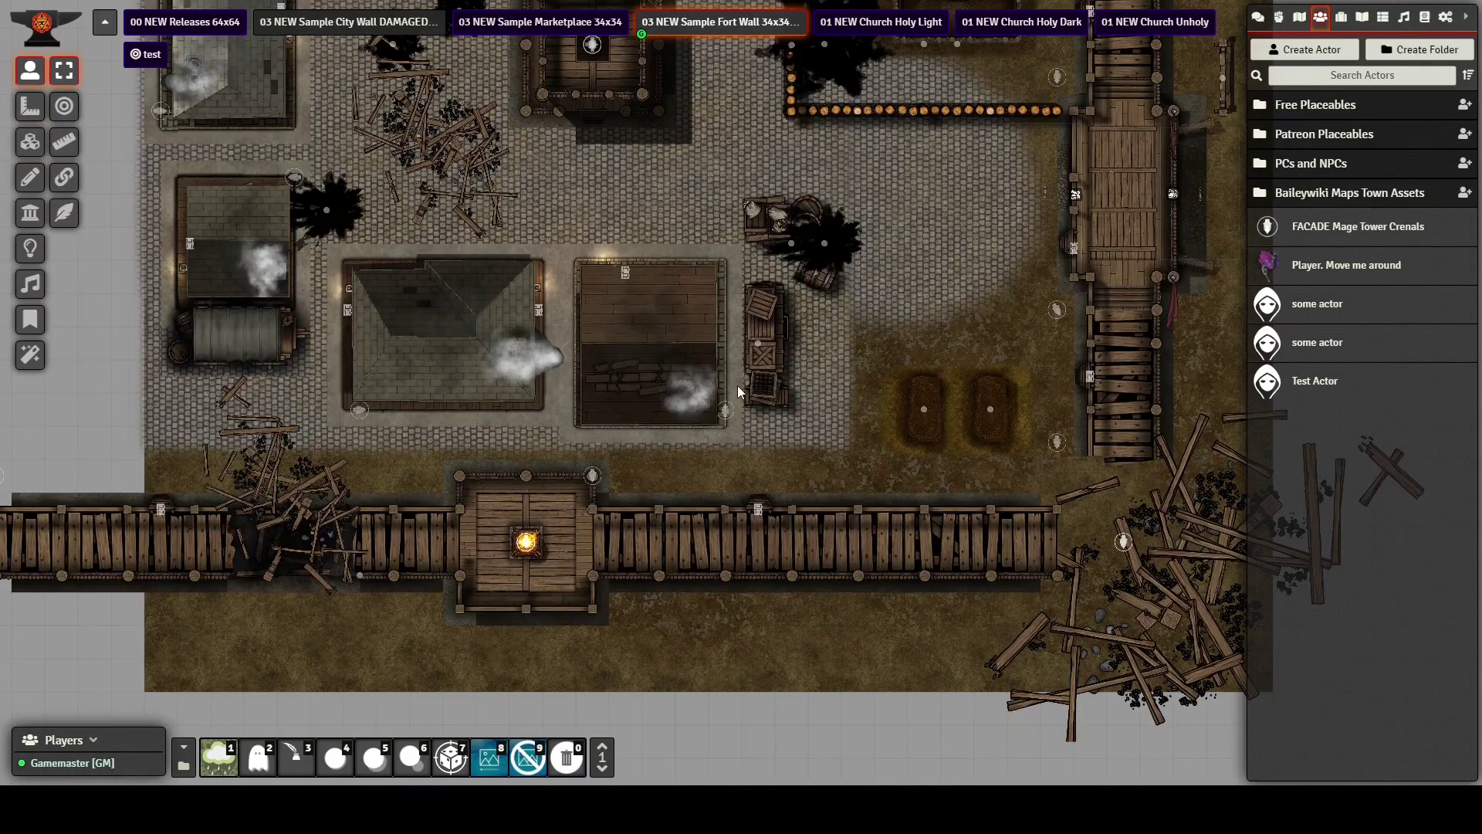
left_click_drag(1123, 541, 1212, 553)
left_click_drag(787, 378, 541, 287)
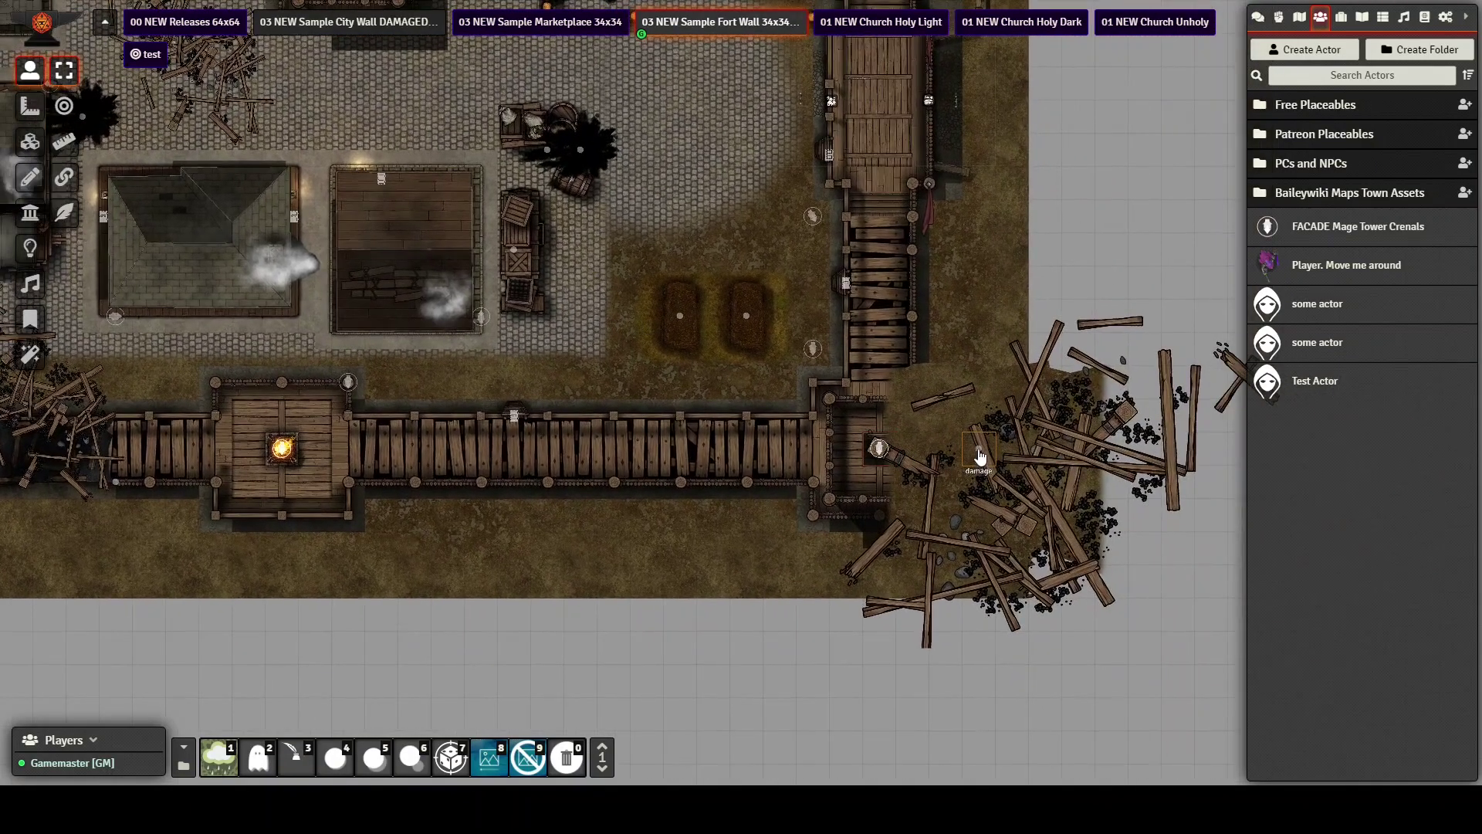
key("ctrl+z")
left_click_drag(612, 48, 717, 489)
mouse_move(221, 142)
left_mouse_down()
mouse_move(153, 142)
mouse_move(225, 140)
left_mouse_up()
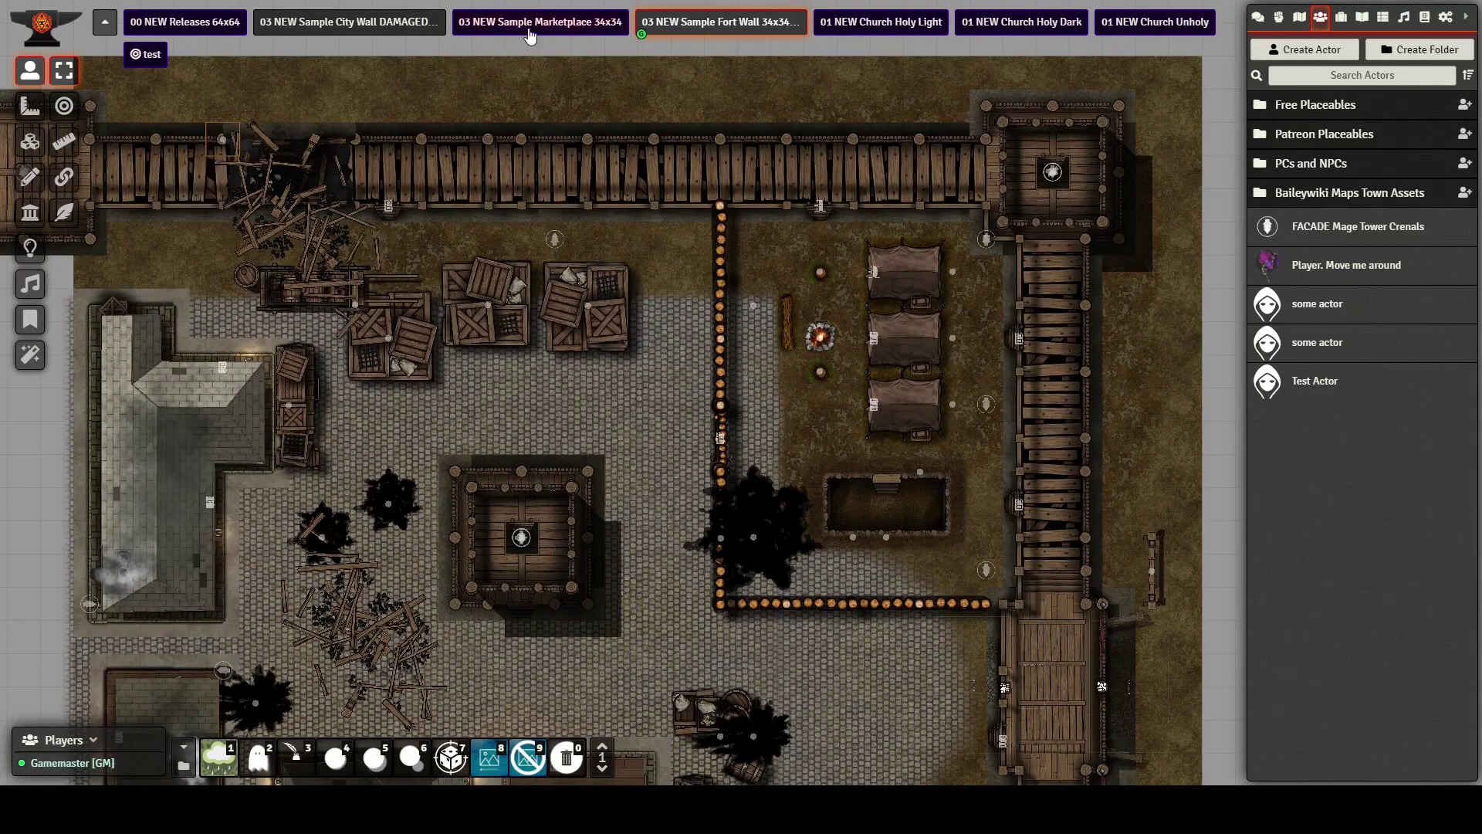
Open the 00 NEW Releases 64x64 scene and examine its roofed buildings, market stalls and damage pieces
left_click(219, 27)
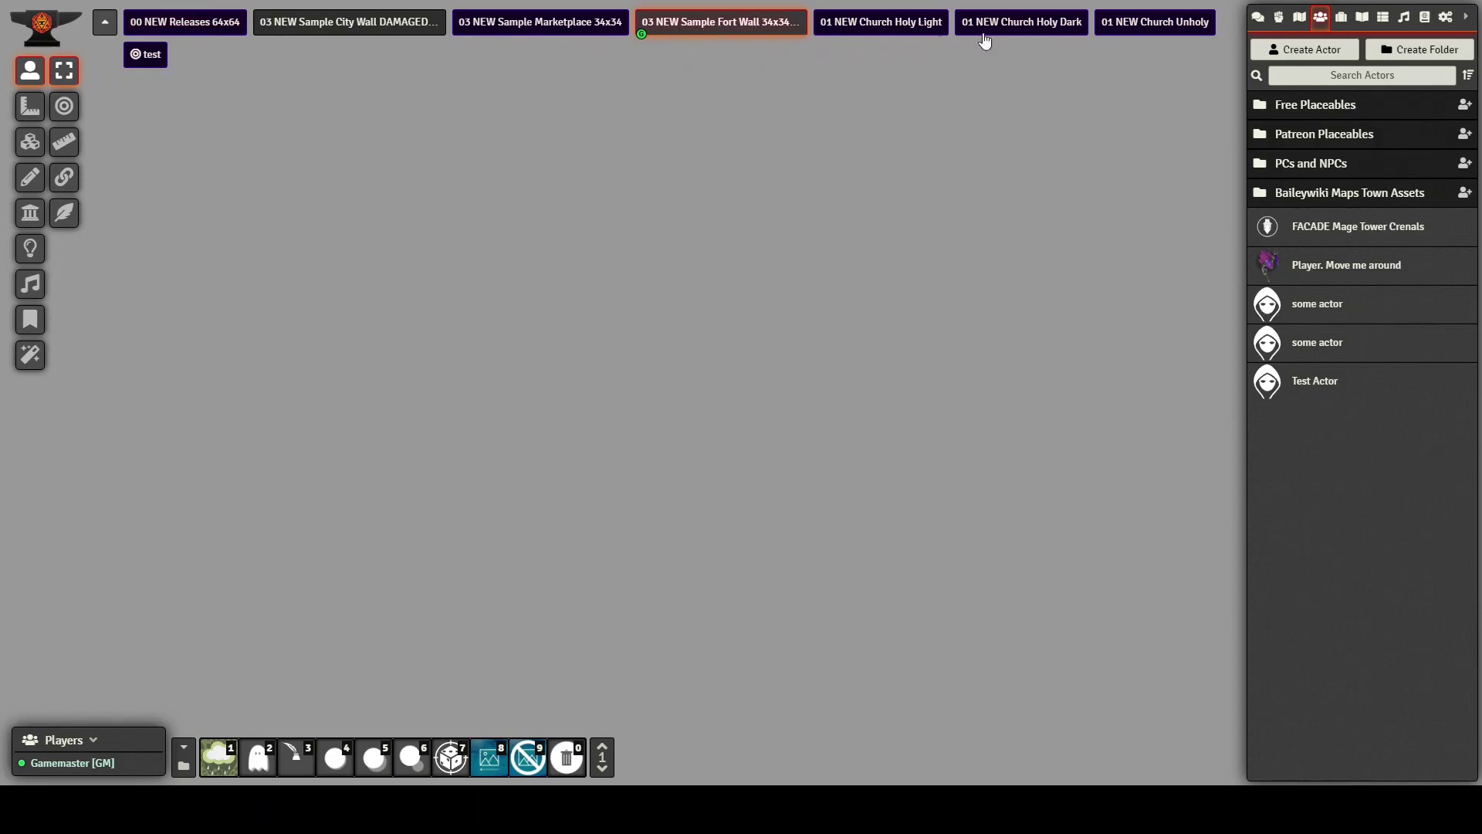
left_click(185, 24)
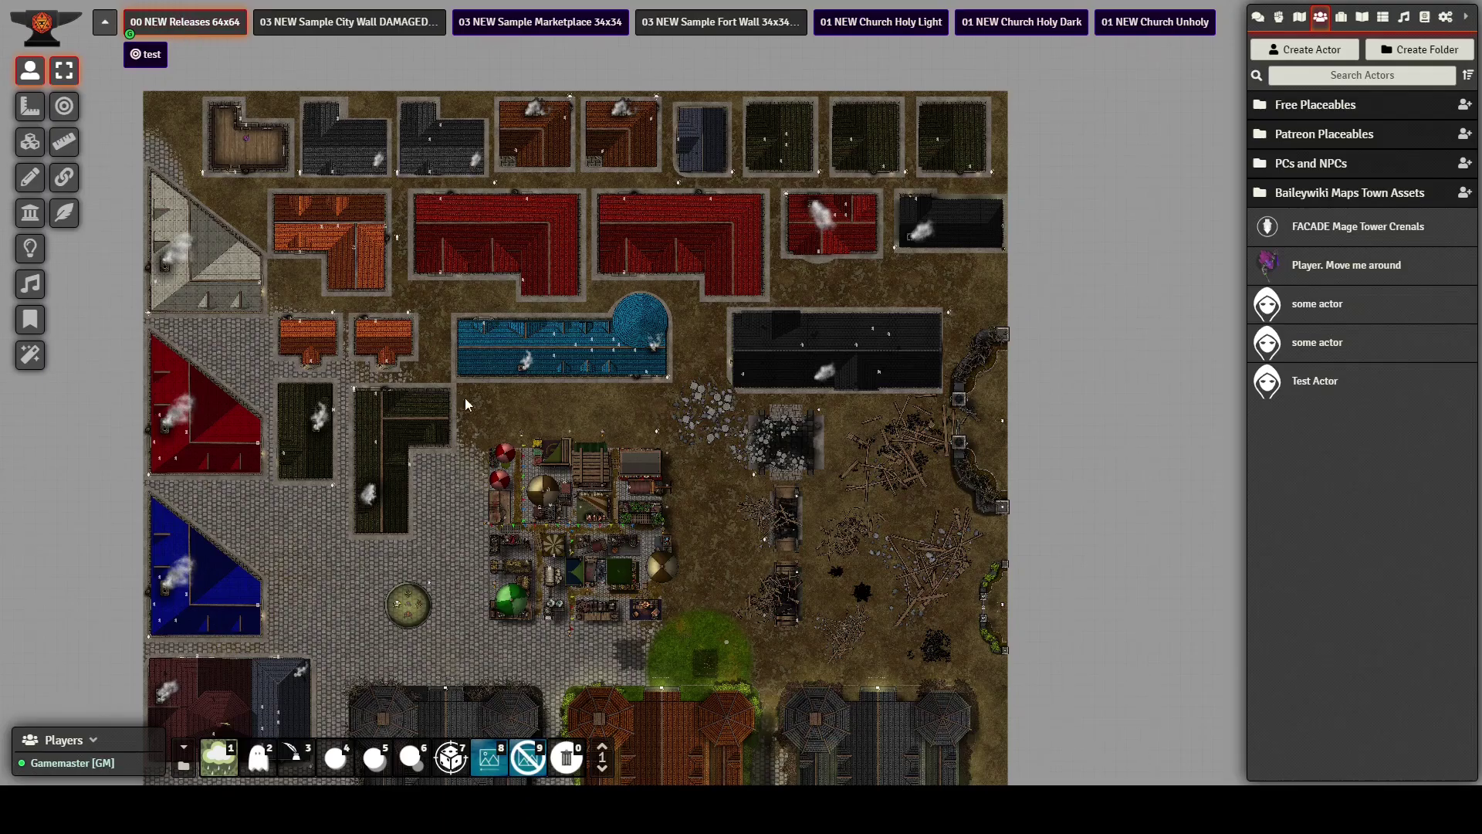
left_click_drag(453, 515, 470, 344)
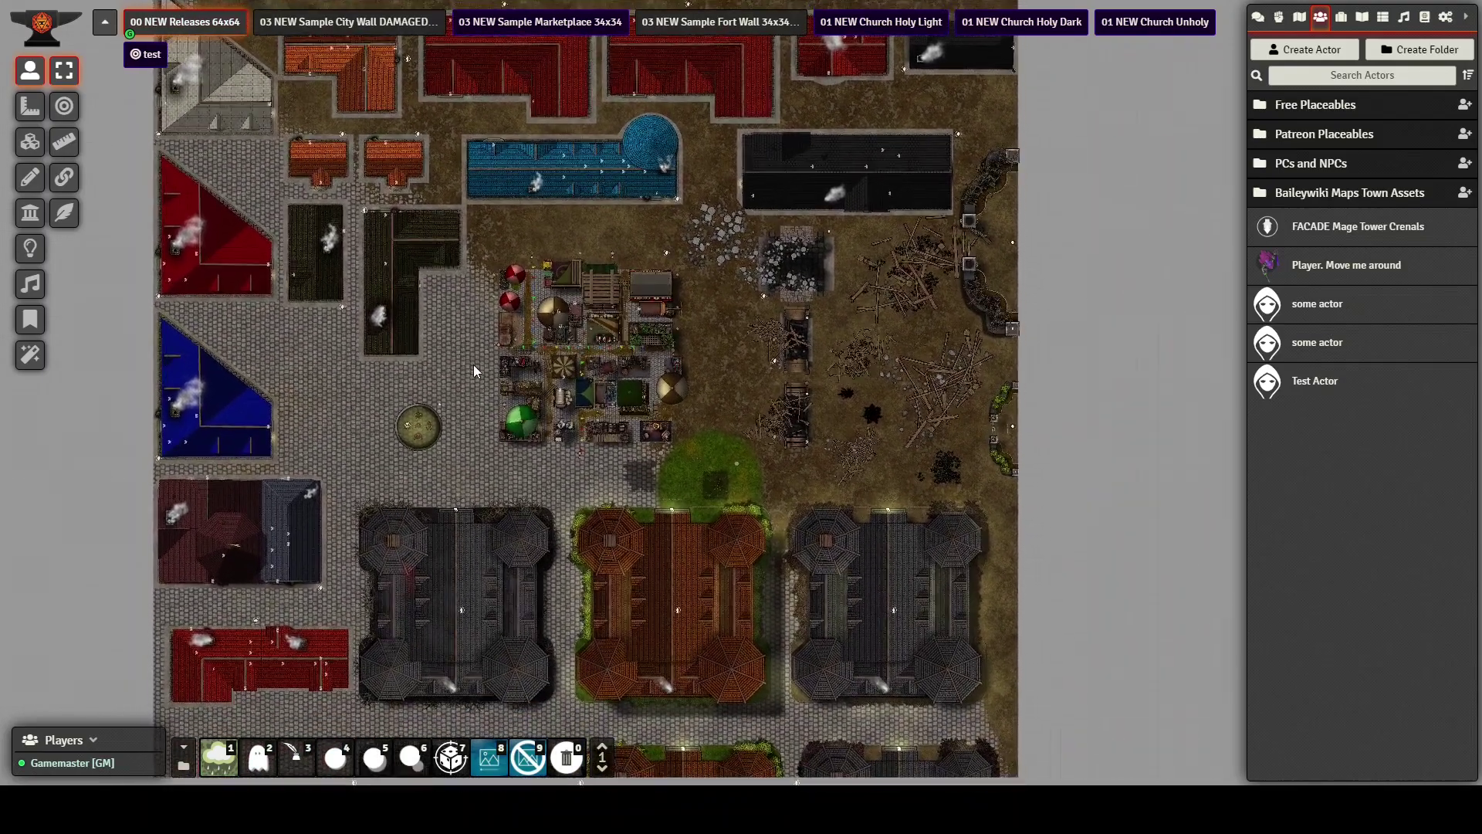
scroll(475, 366, "up", 4)
scroll(475, 362, "up", 1)
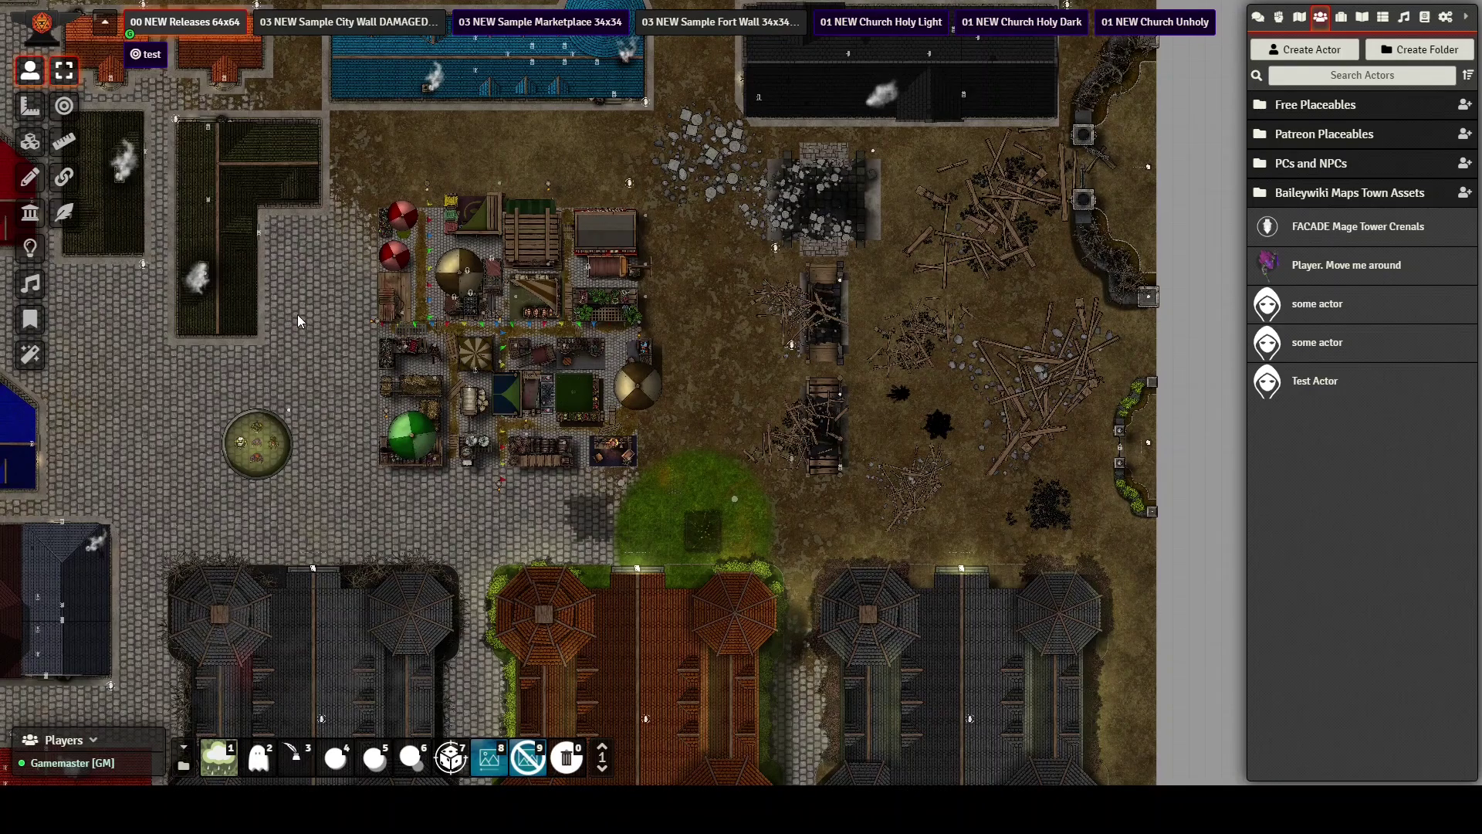
scroll(298, 314, "down", 1)
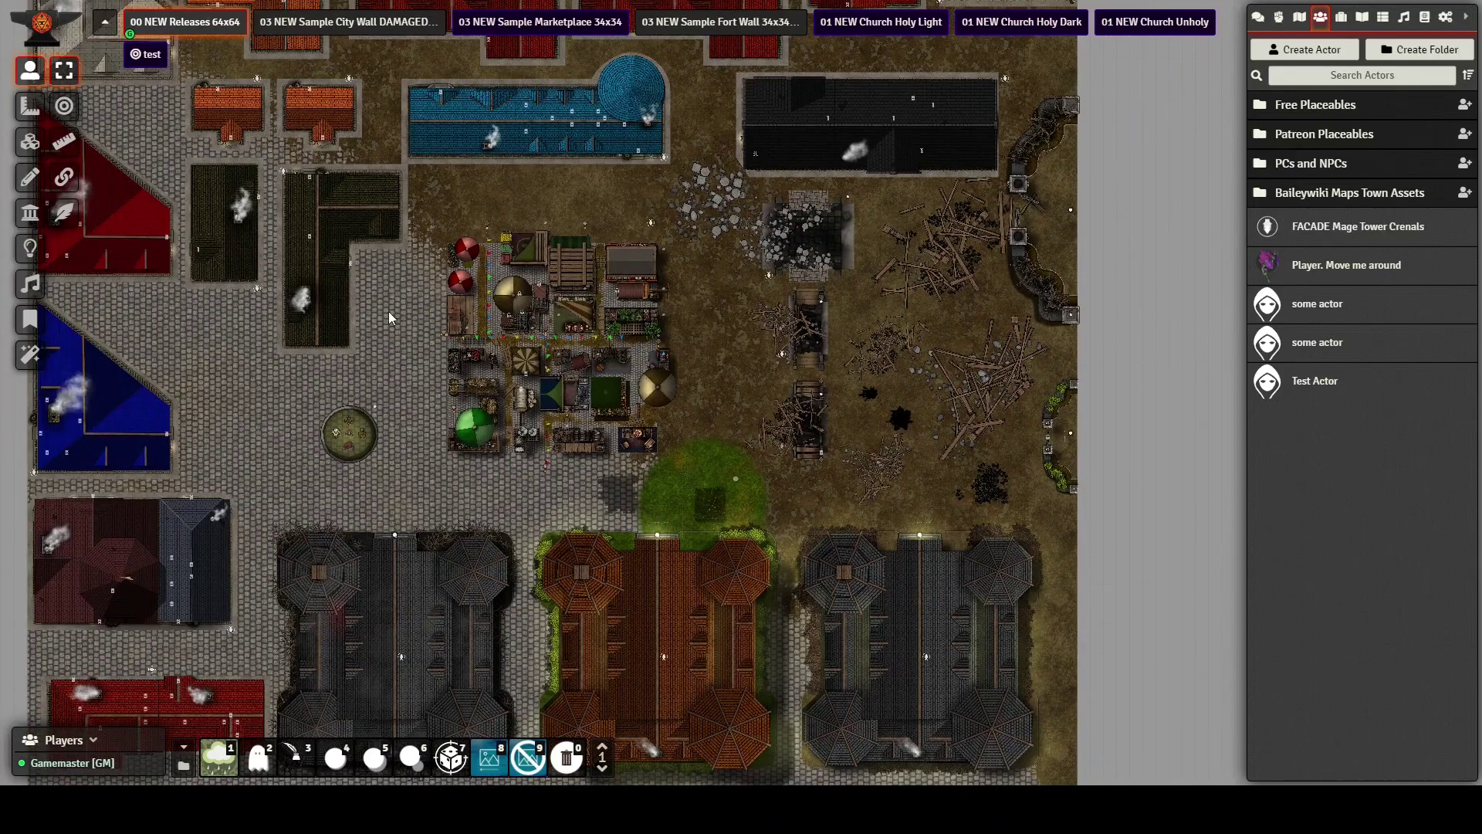
left_click_drag(387, 311, 364, 596)
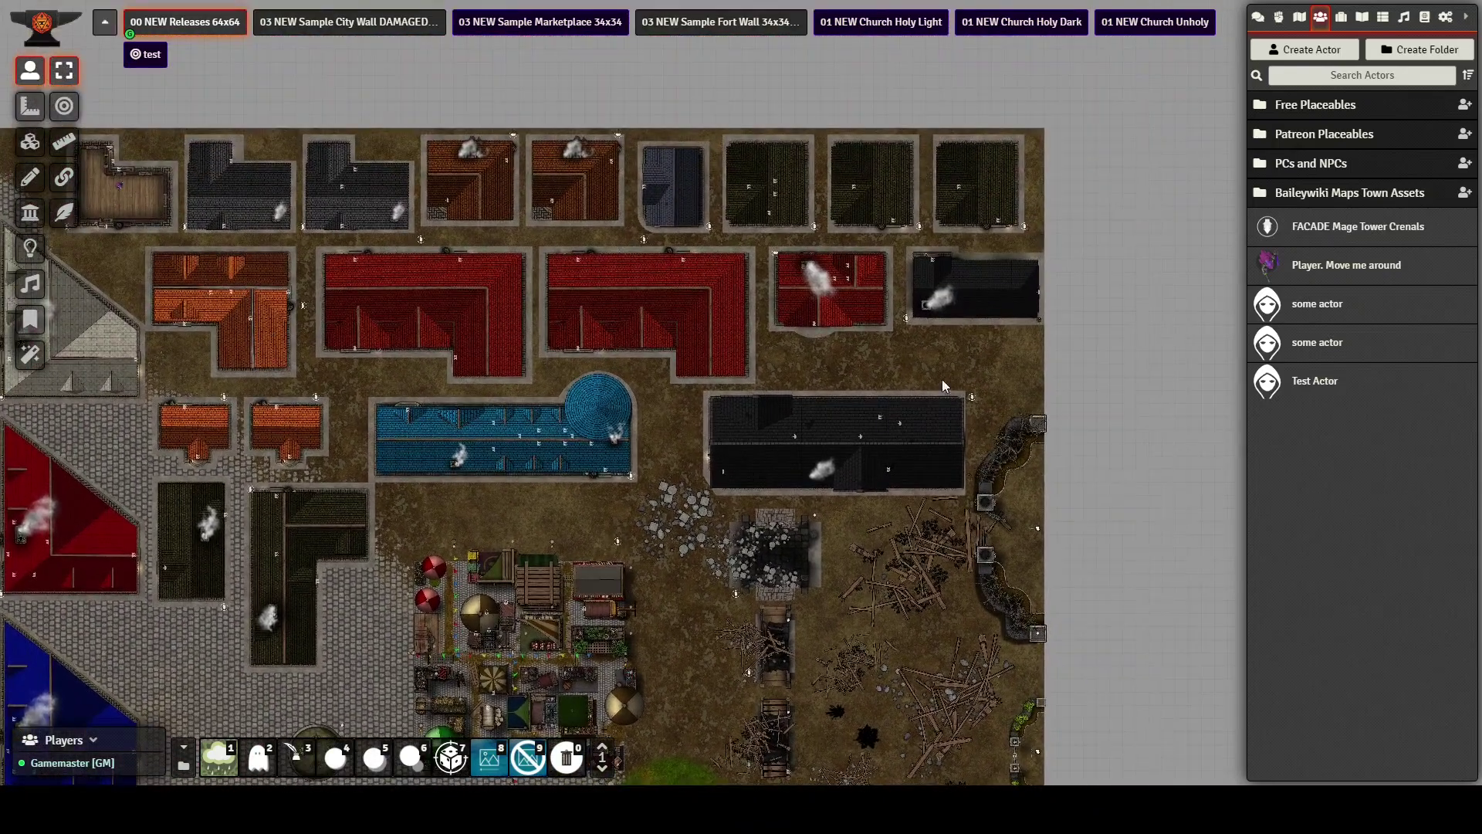
left_click_drag(692, 632, 688, 265)
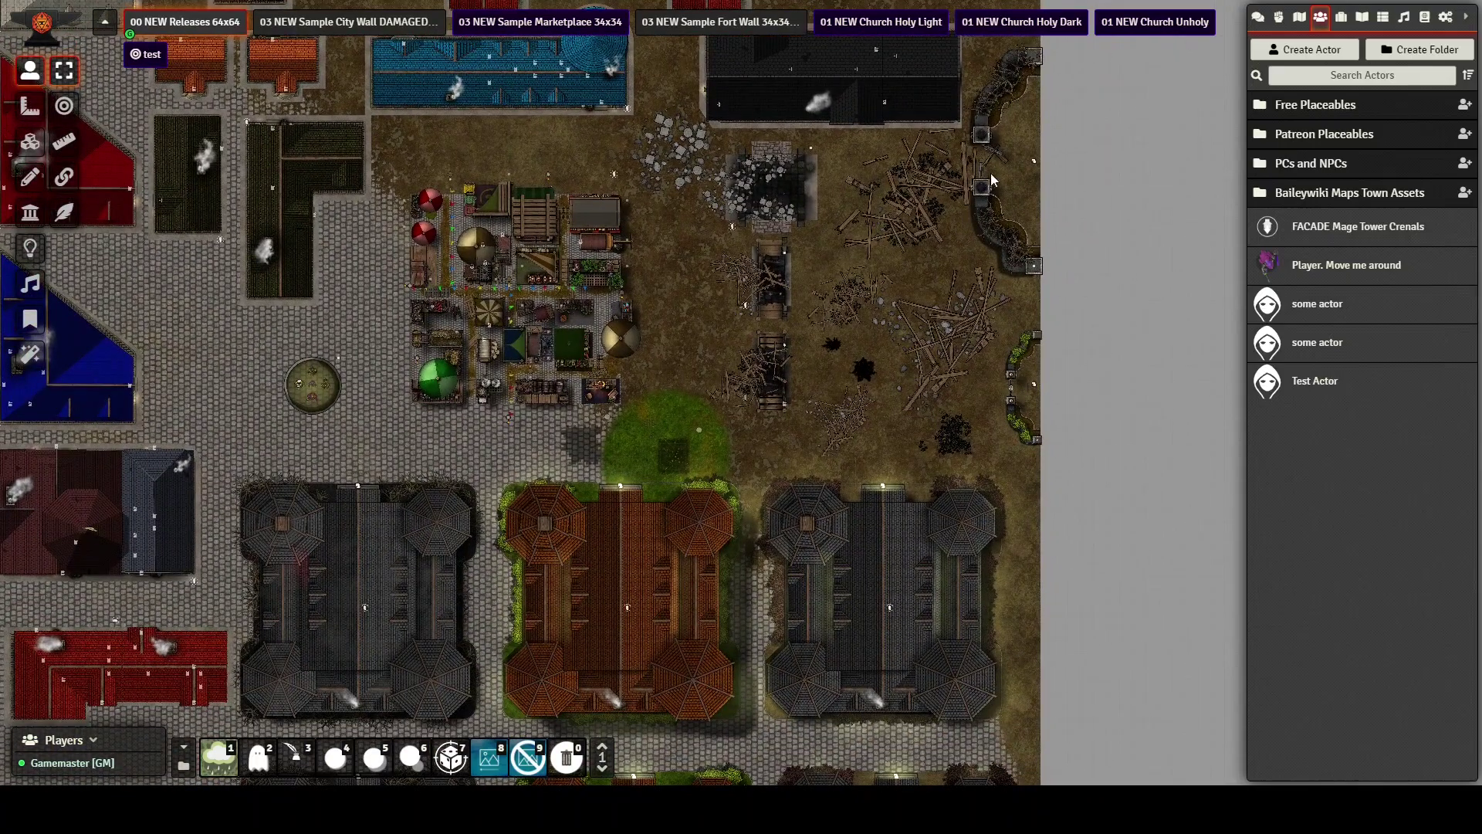
left_click_drag(634, 221, 622, 376)
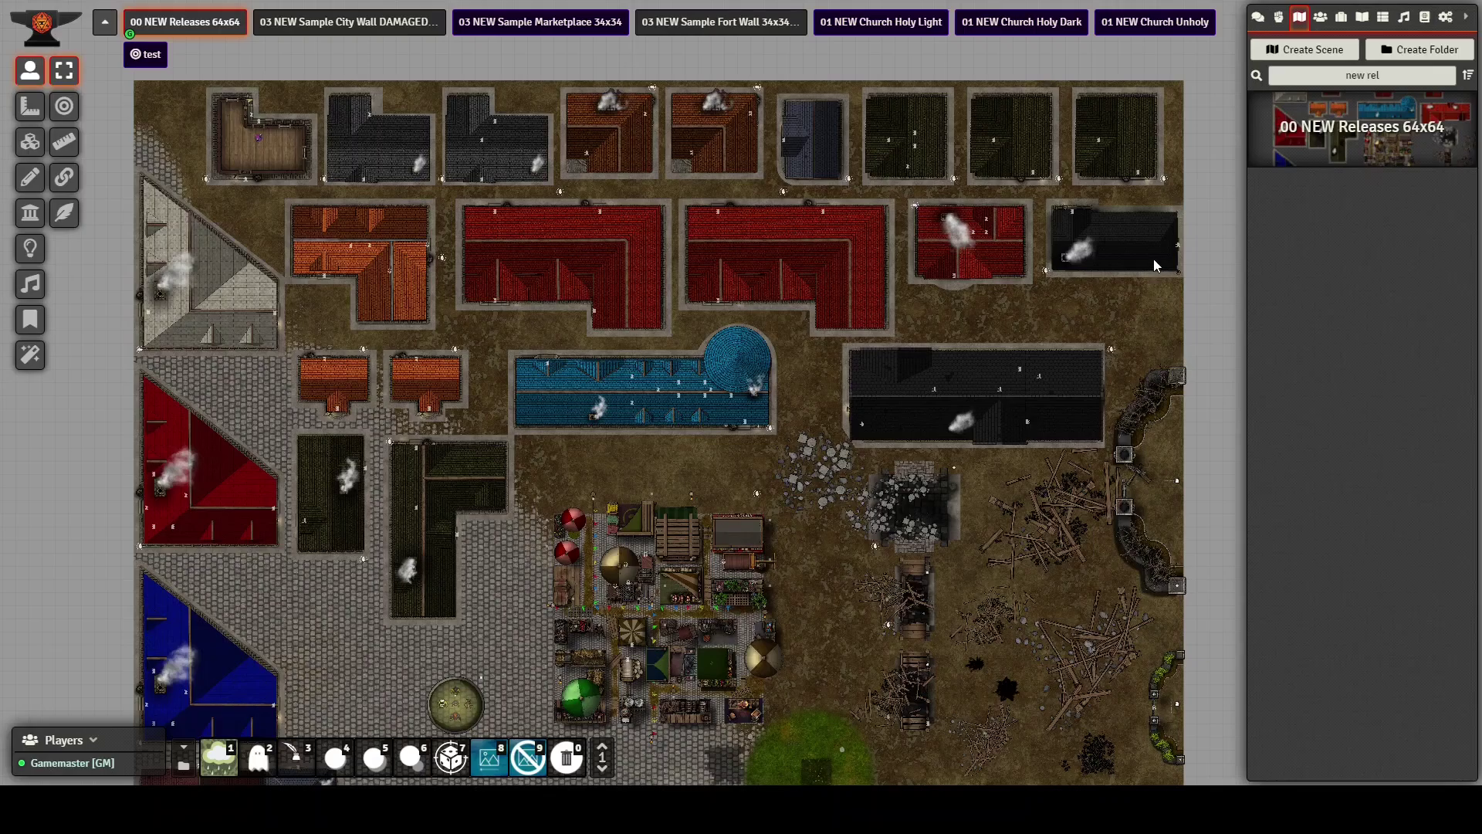
Look through the compendium list for the Baileywiki Maps packs, and check the scene and actor directories
left_click(1445, 18)
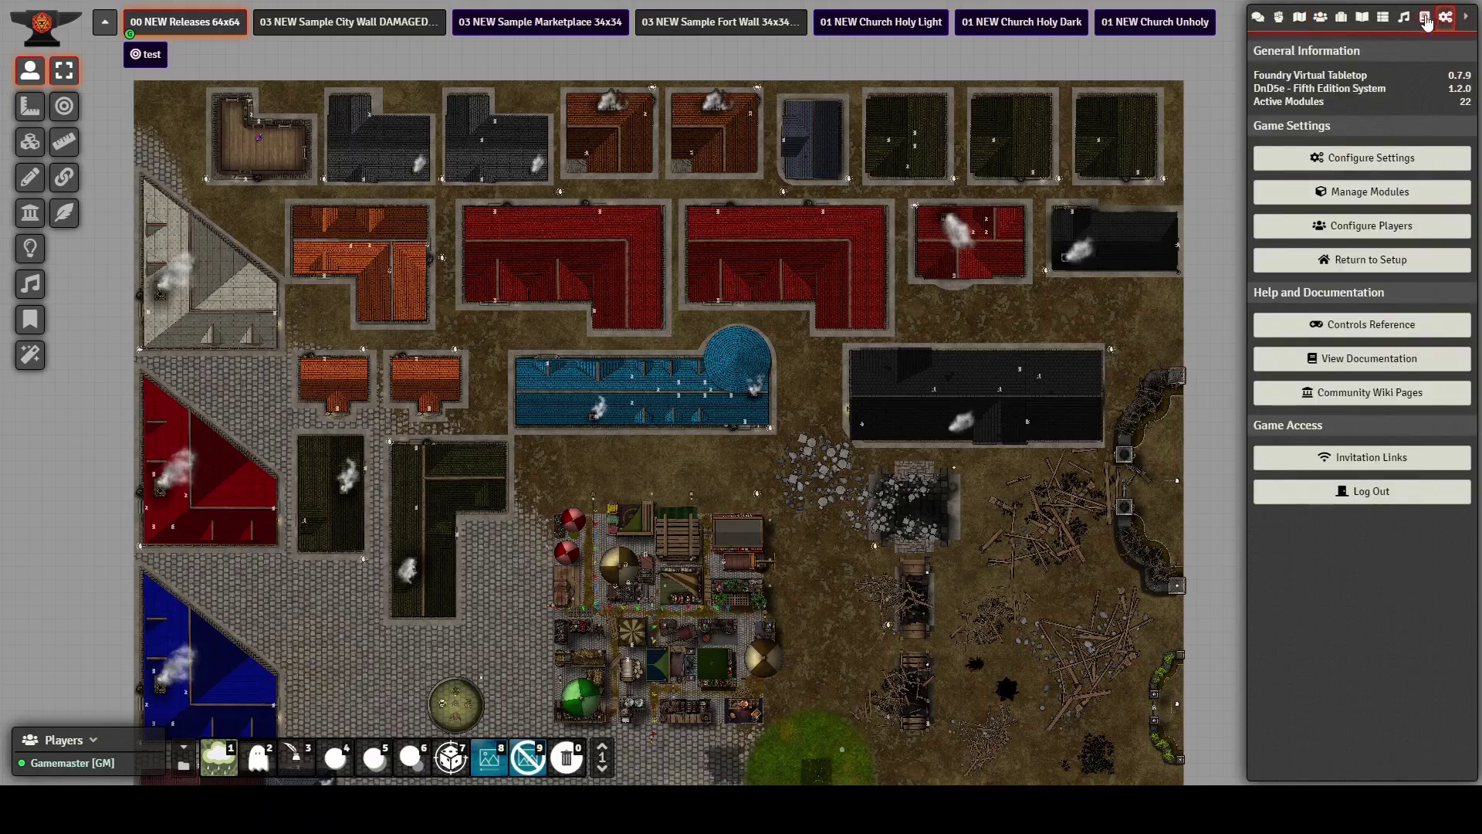
left_click(1424, 17)
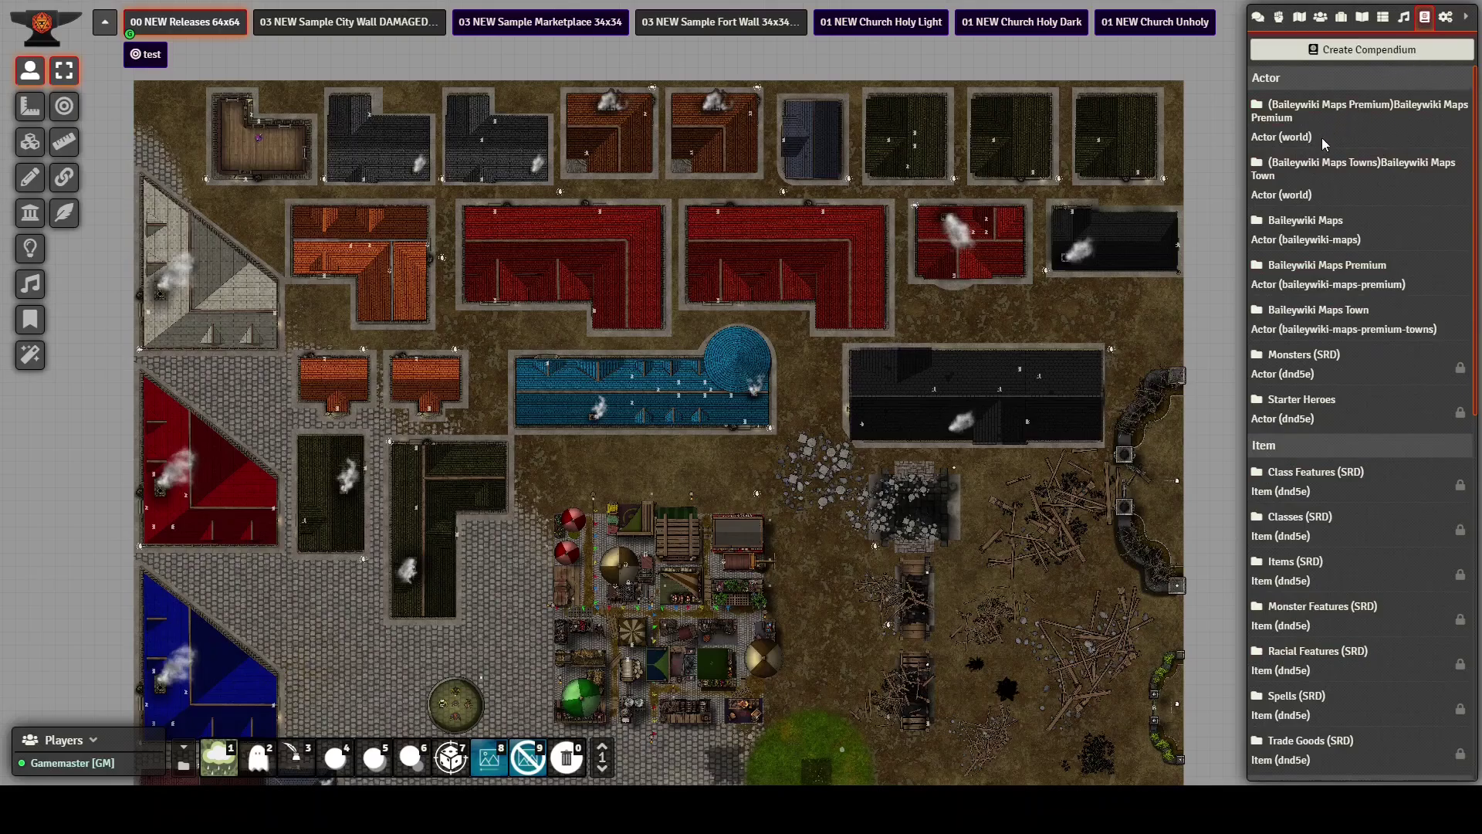
scroll(1373, 345, "down", 7)
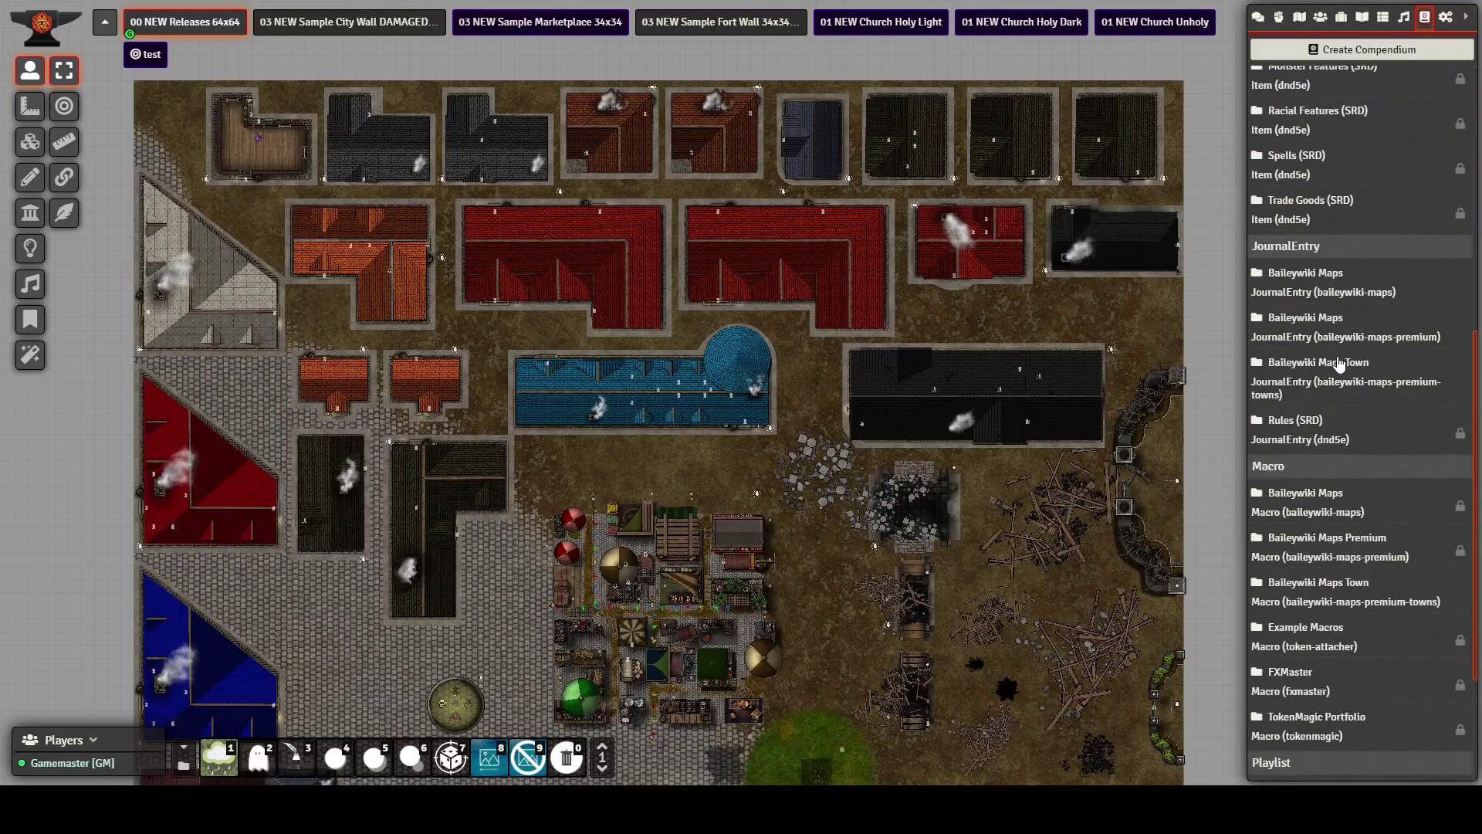
scroll(1319, 437, "down", 3)
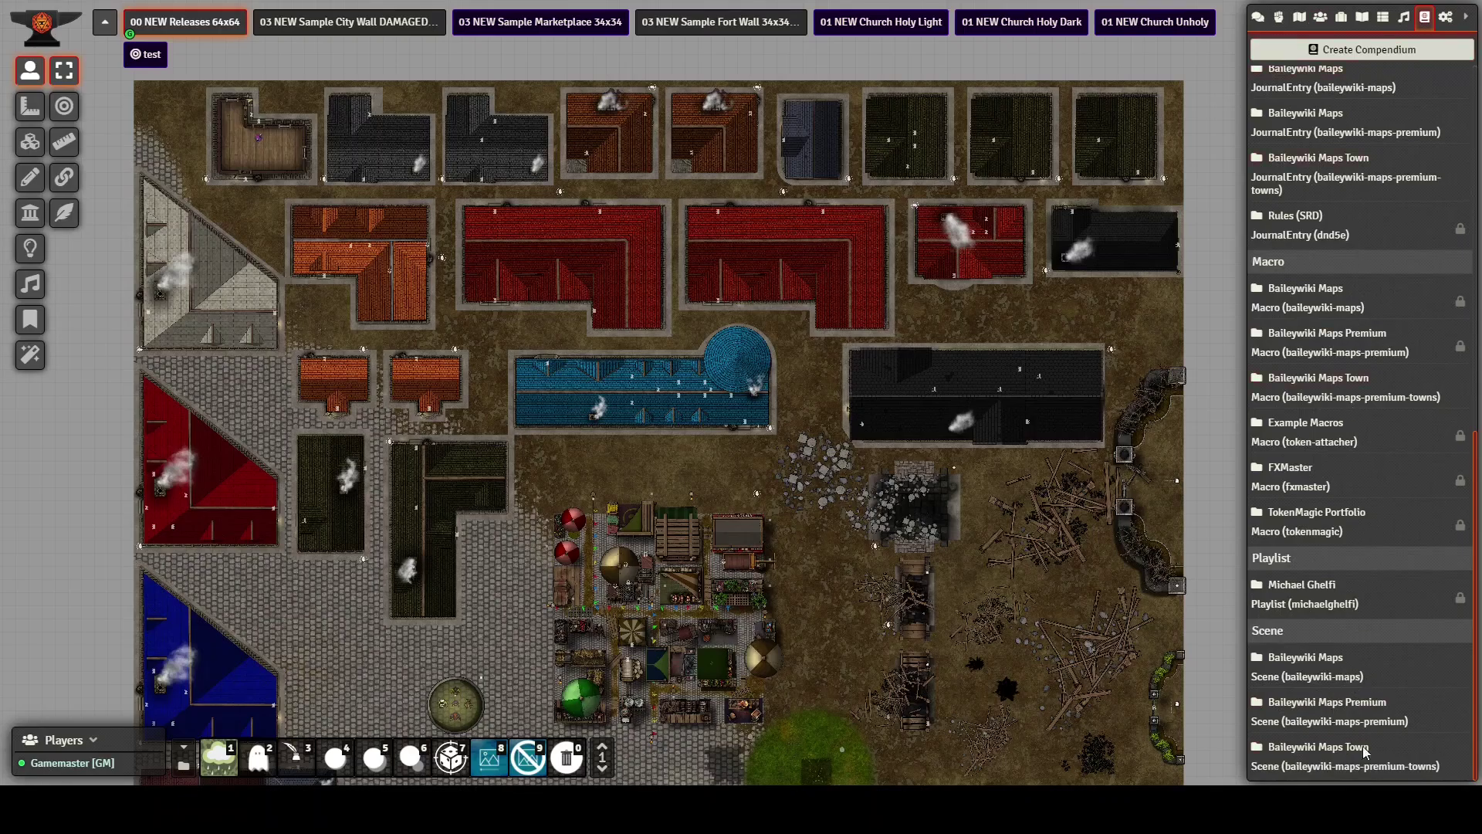
left_click(1299, 18)
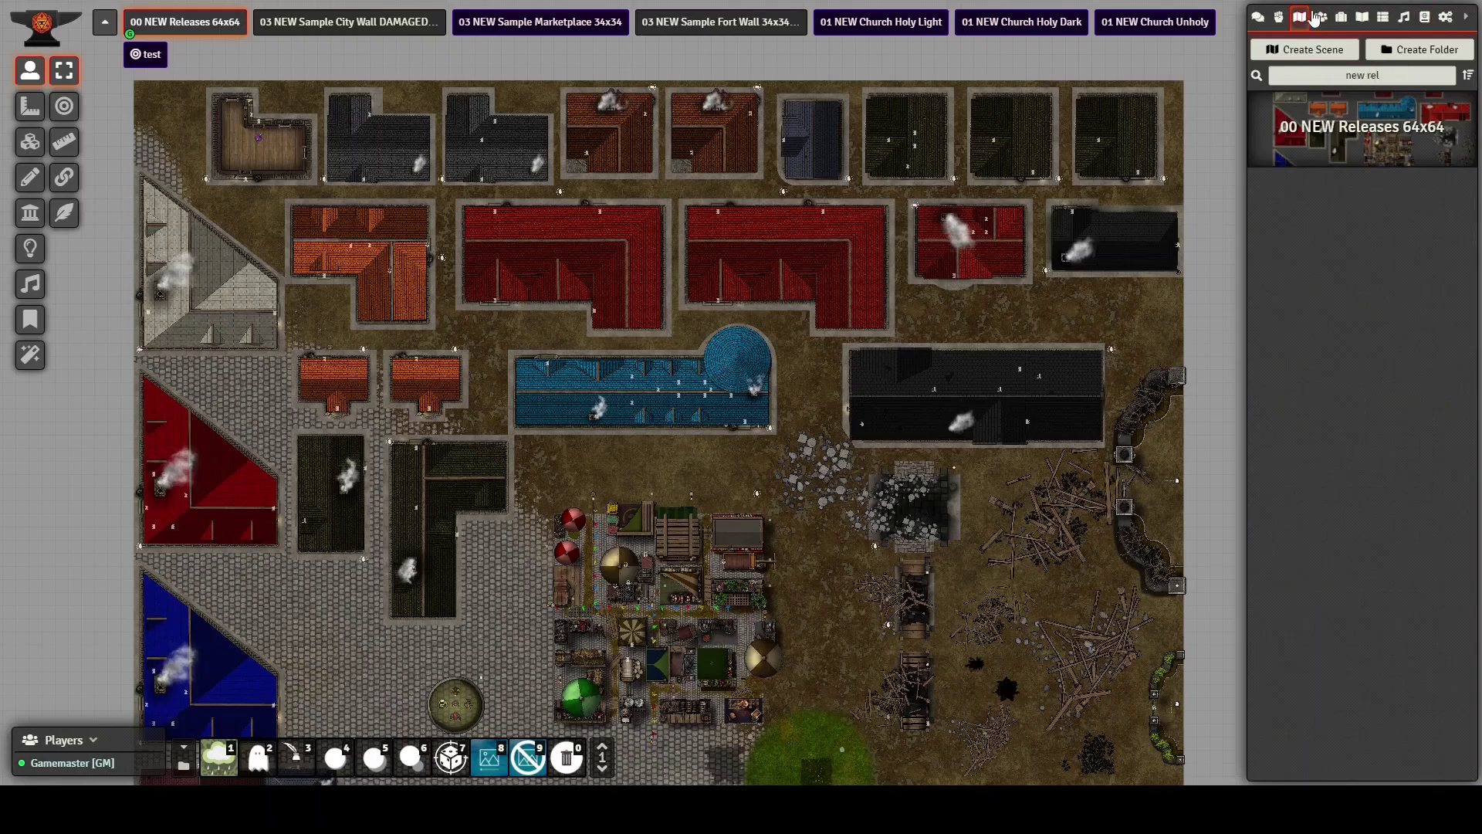
left_click(1320, 17)
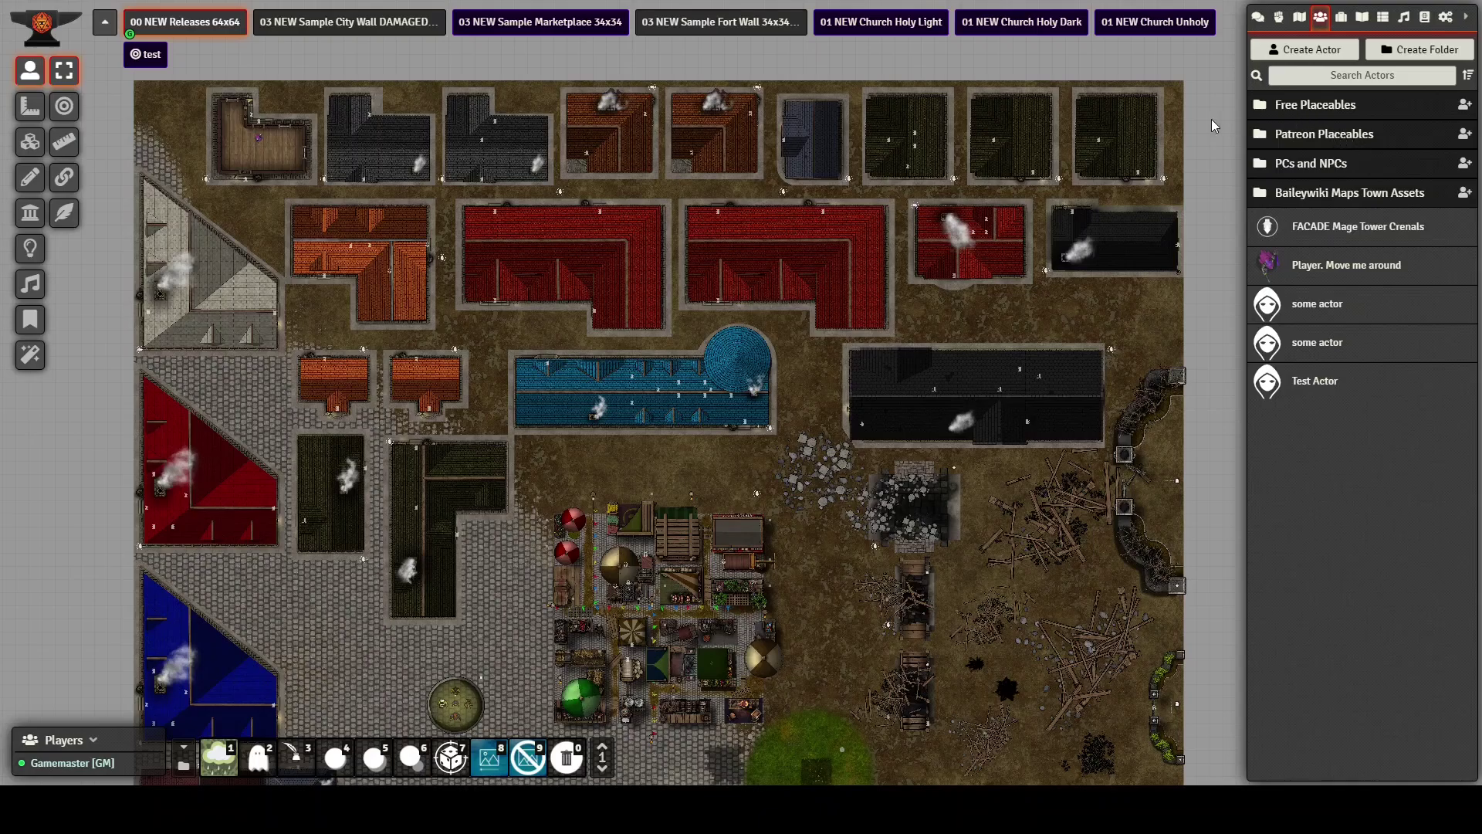
Create a new scene named migration
left_click(1299, 17)
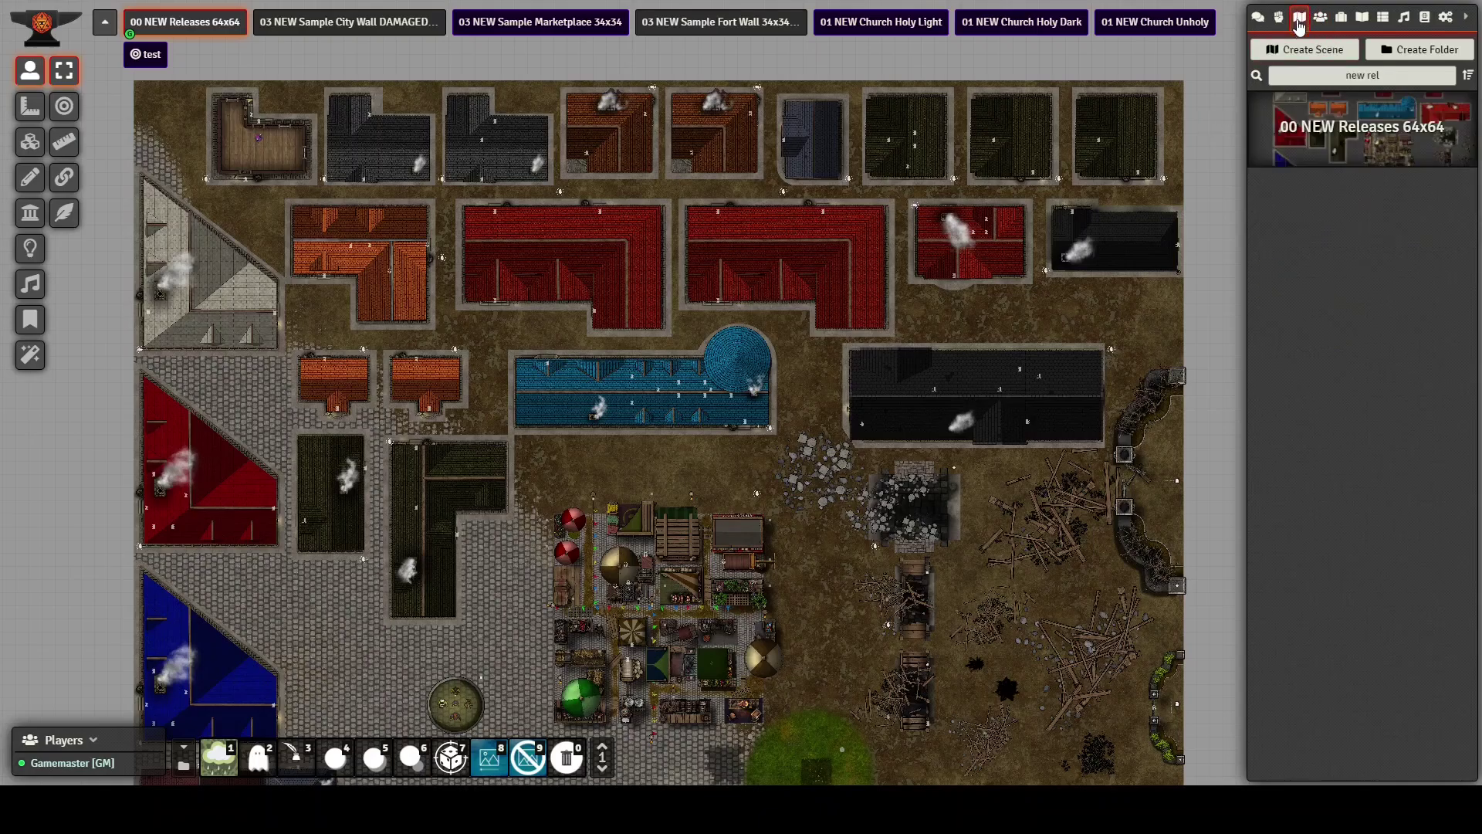
left_click(1313, 51)
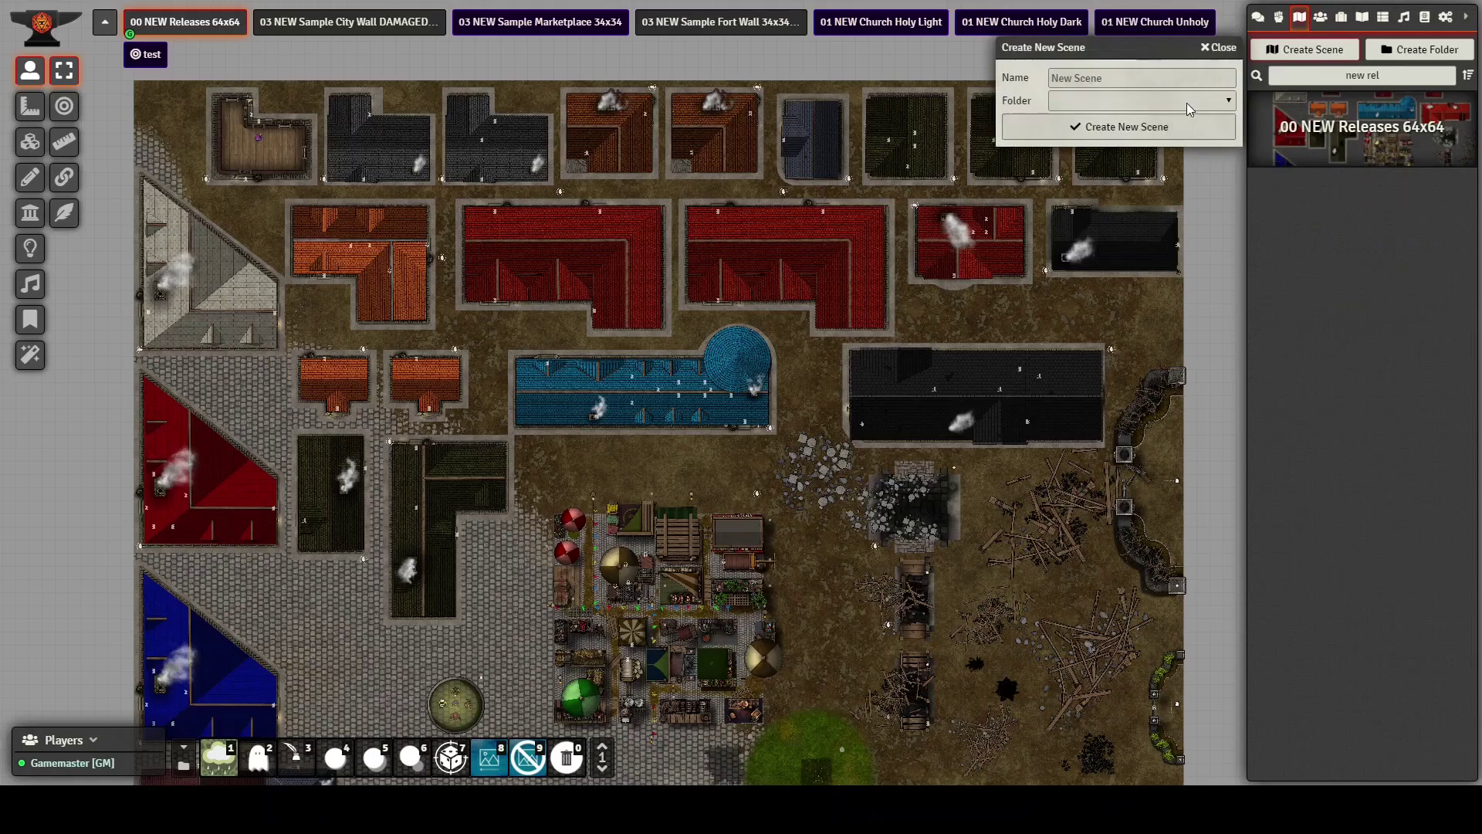
left_click(1114, 74)
type("test")
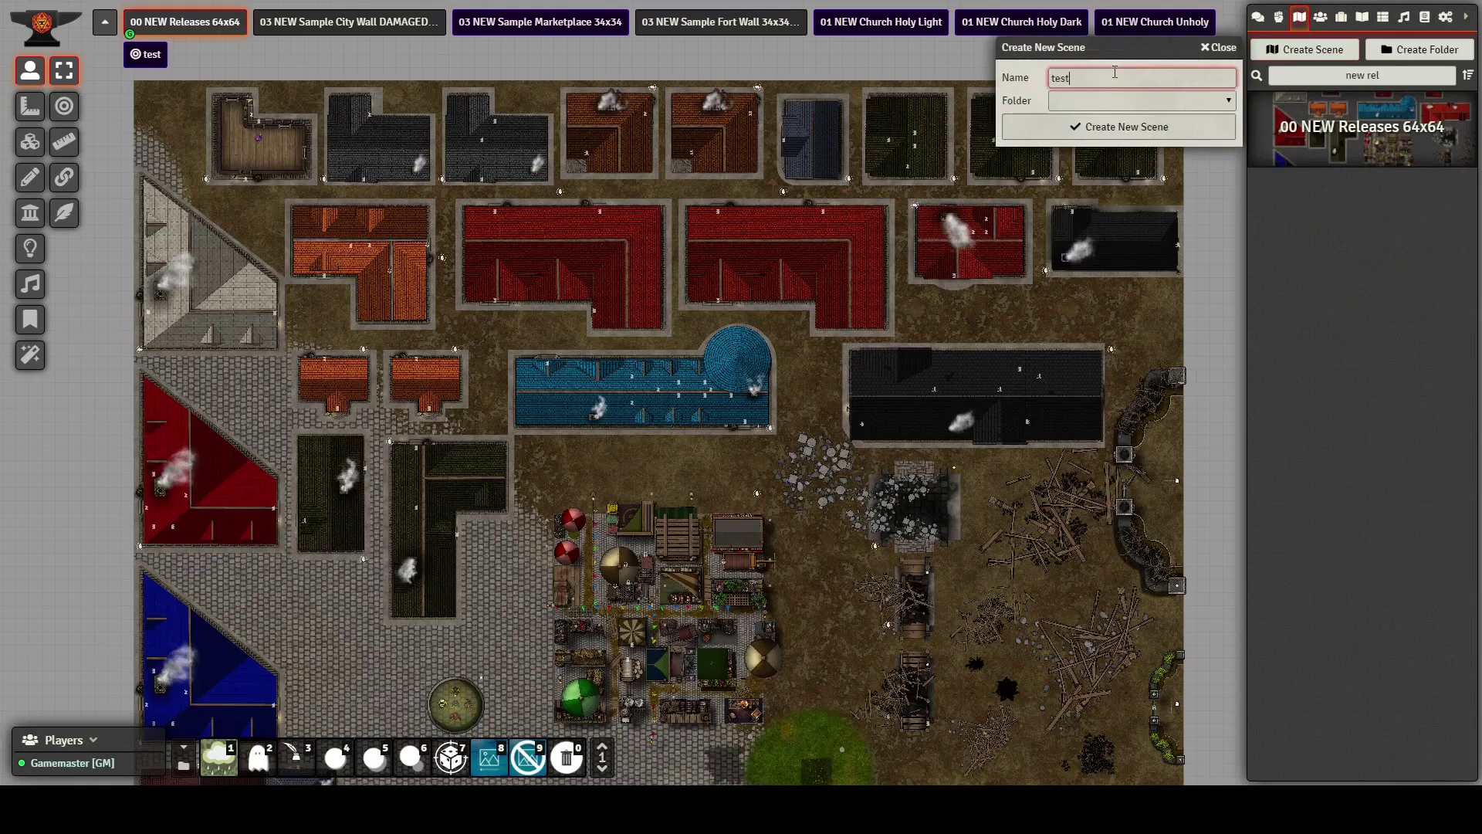
key("BackSpace")
key("BackSpace")
key("BackSpace")
type("mlgratin")
type("g")
key("Return")
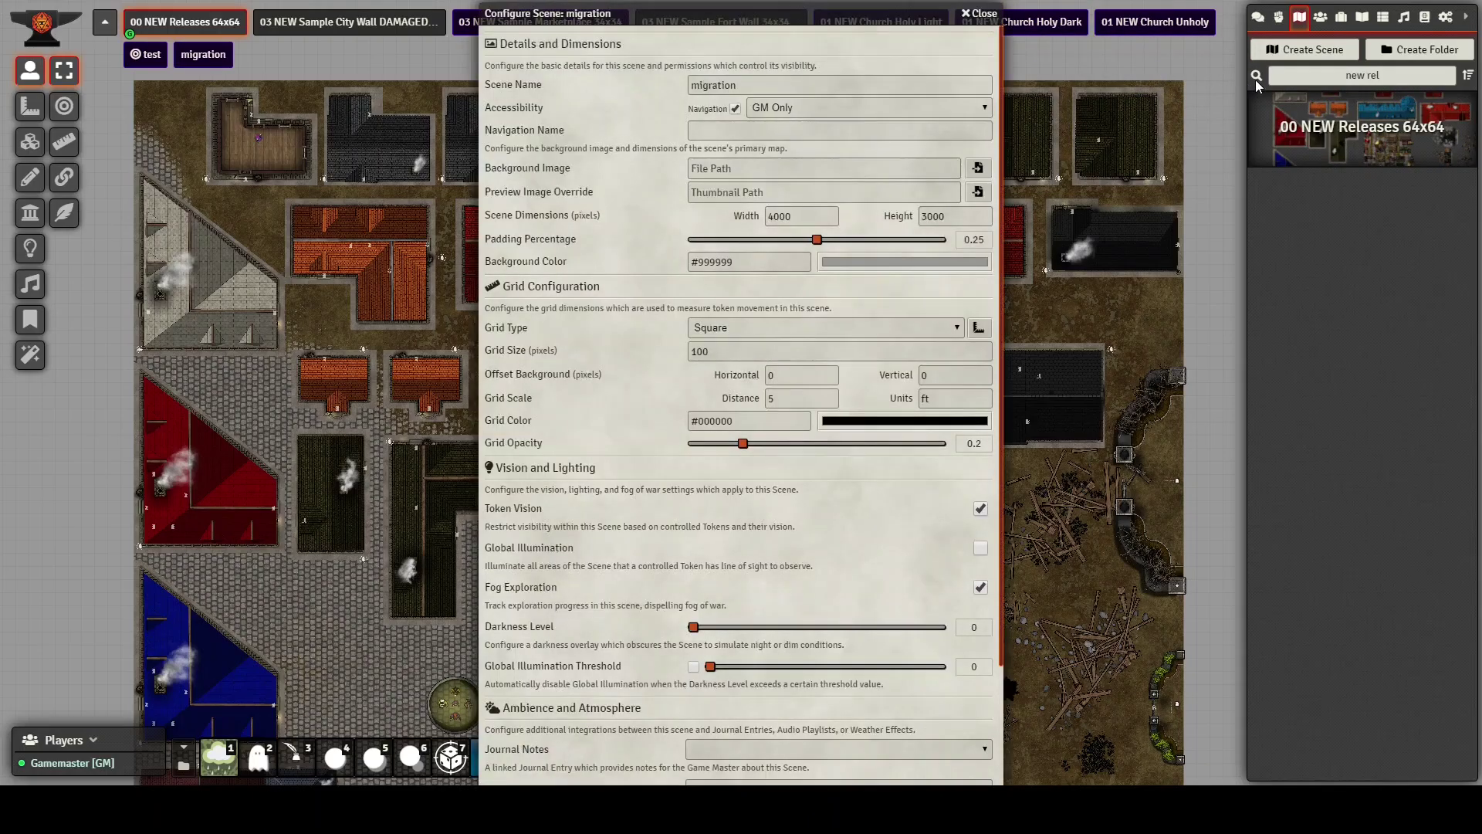
Review the migration scene's configuration and save it with the default dimensions, grid and lighting settings
scroll(669, 707, "down", 2)
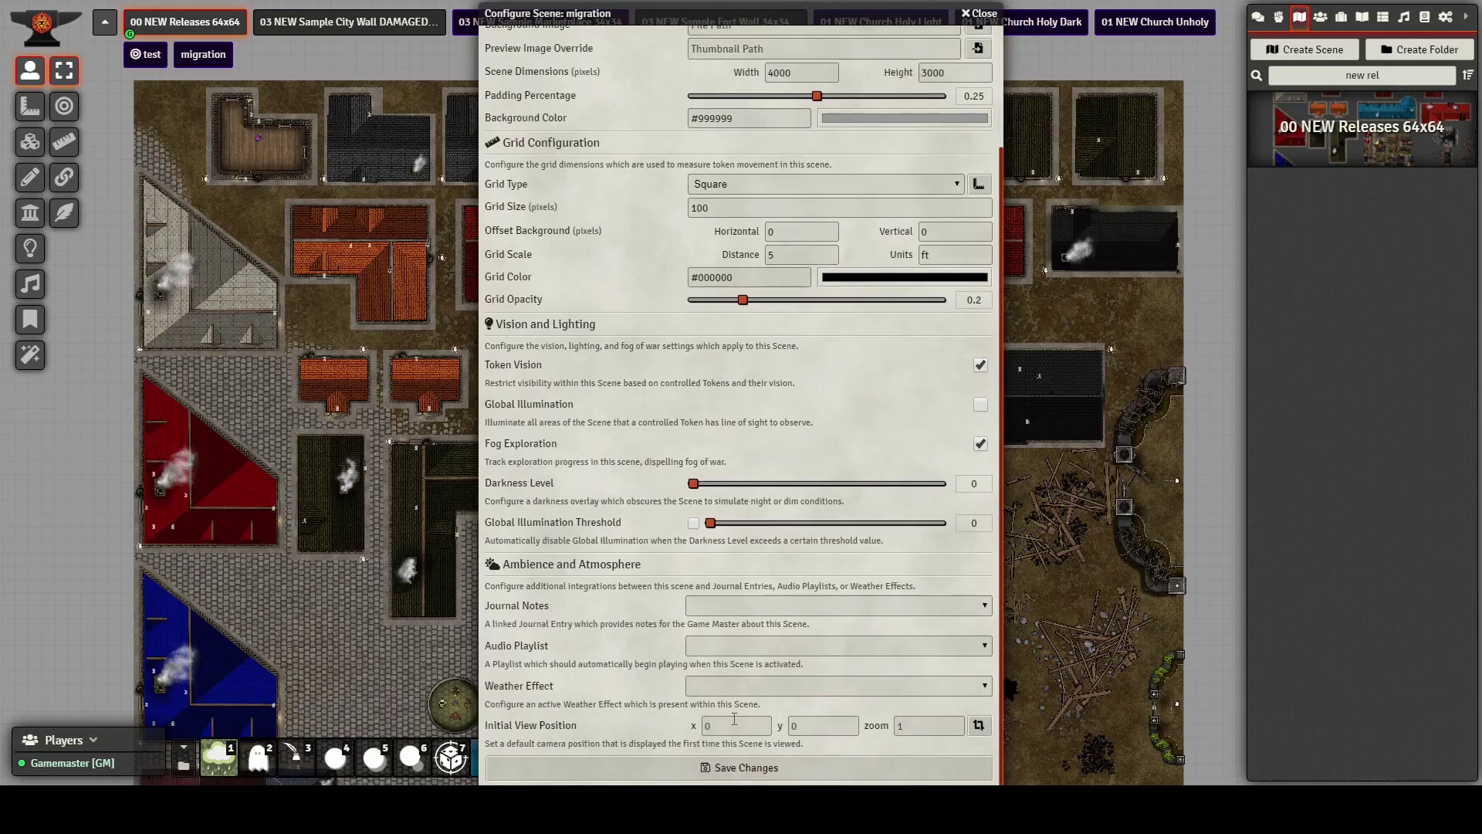
scroll(623, 228, "up", 1)
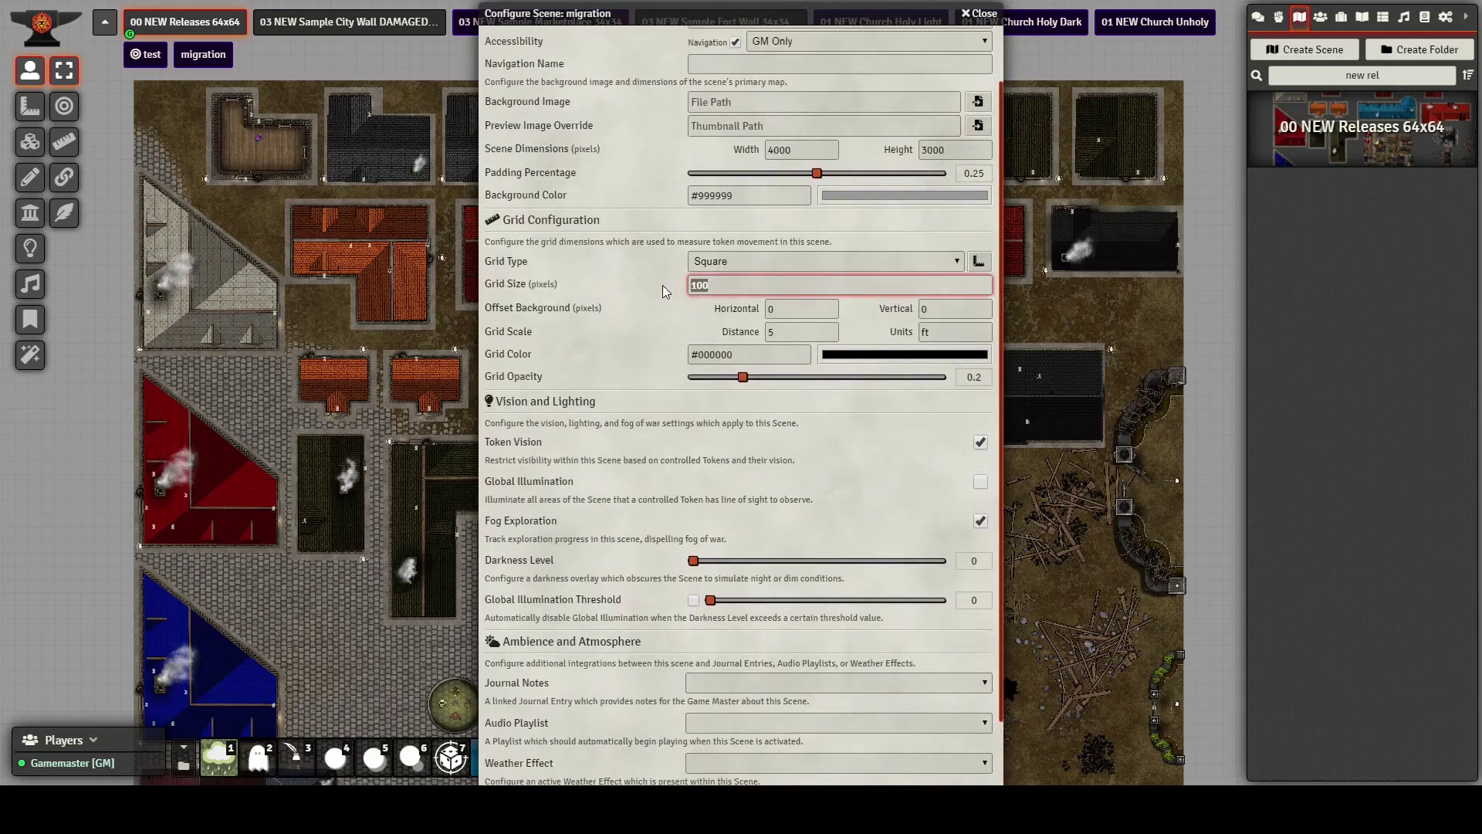
scroll(639, 556, "down", 1)
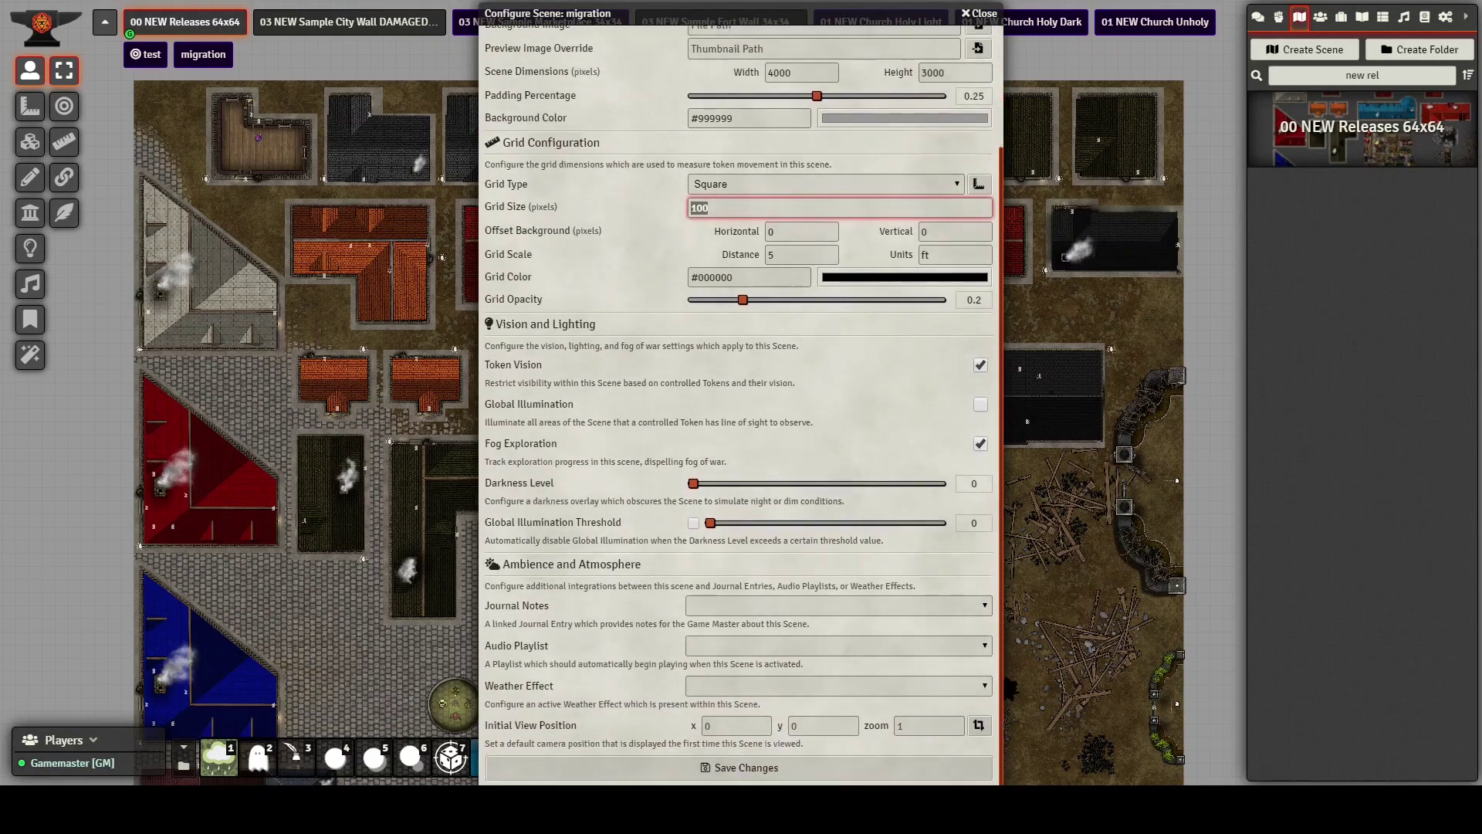
left_click(769, 767)
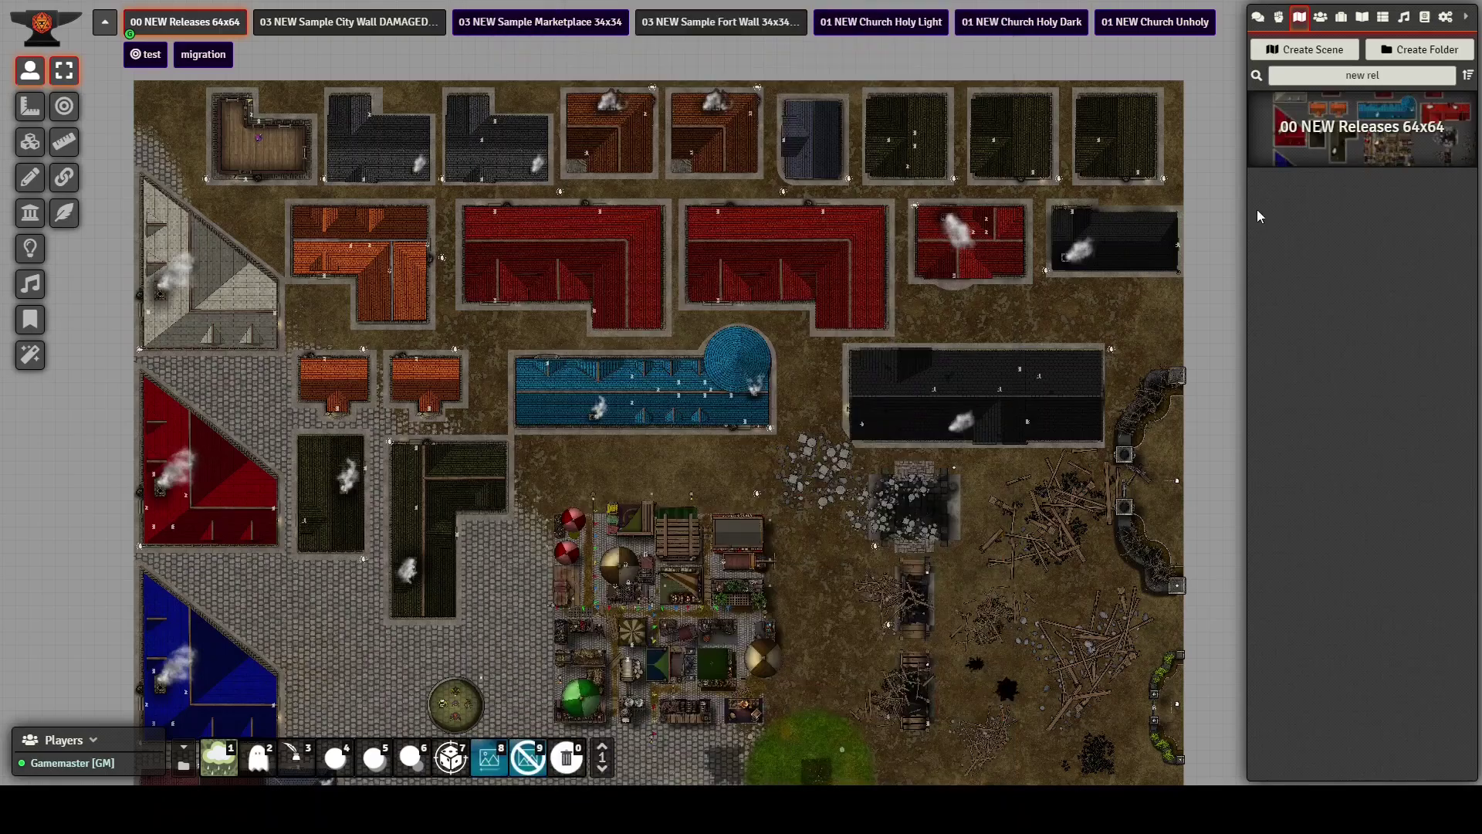
Find the migration scene by searching the scene directory for migra, open it, and make it the active scene
left_click_drag(1380, 75, 1290, 85)
type("migra")
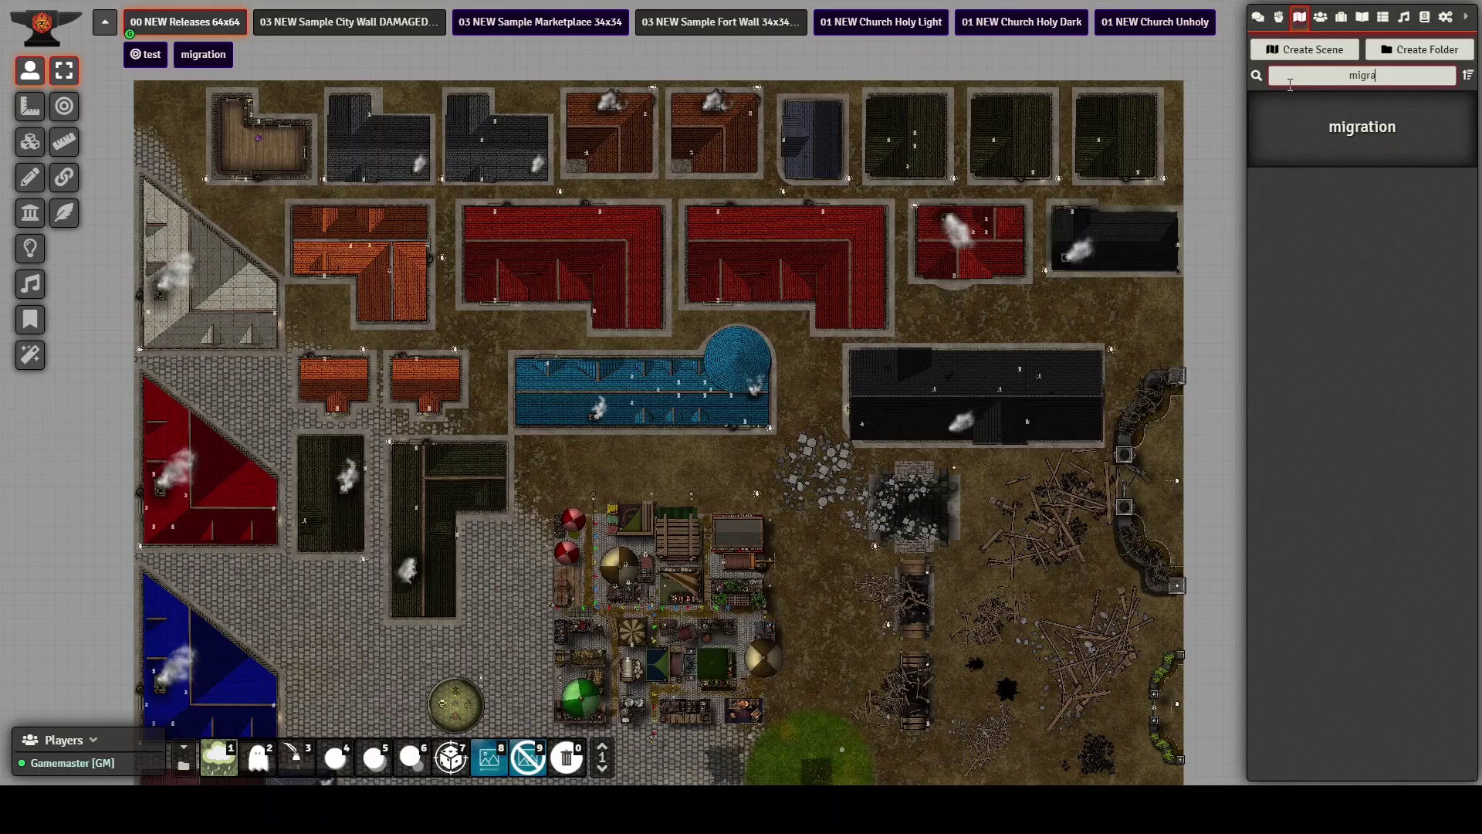
left_click(1359, 131)
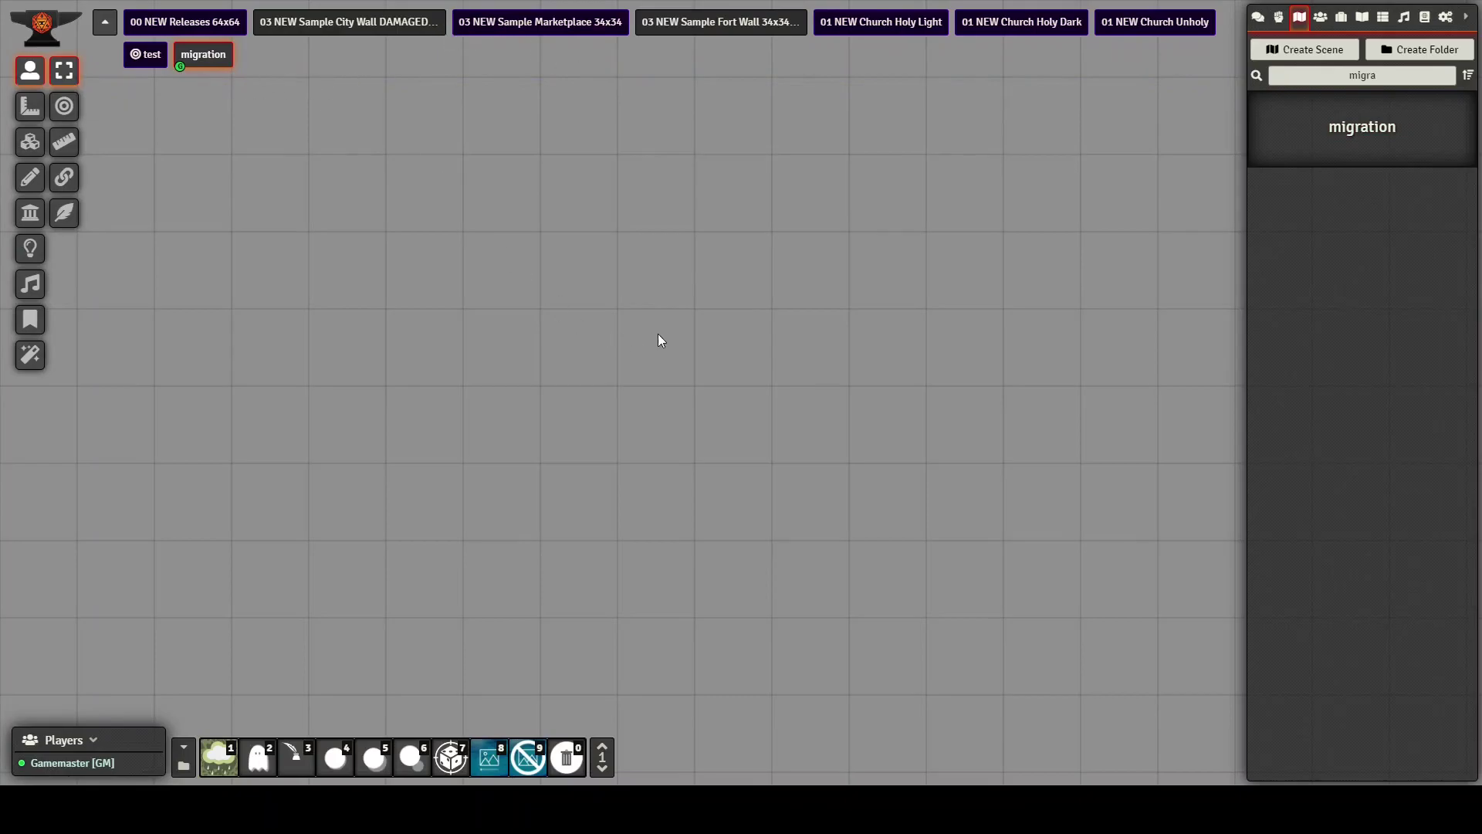
scroll(672, 347, "down", 3)
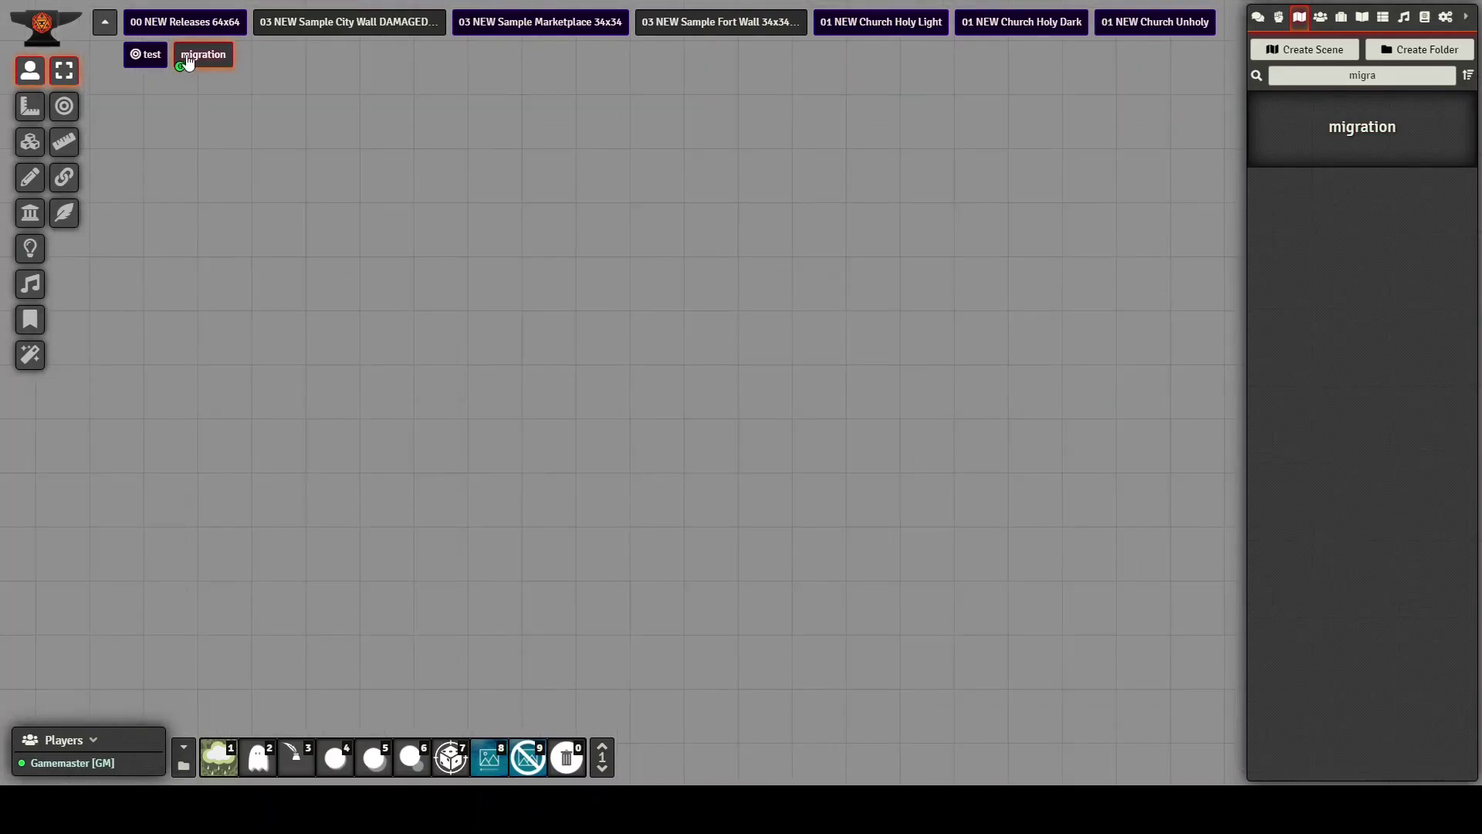
right_click(189, 62)
left_click(209, 80)
Review the migration options in the Token Attacher GM Menu of the module settings, then close the game settings
left_click(1446, 19)
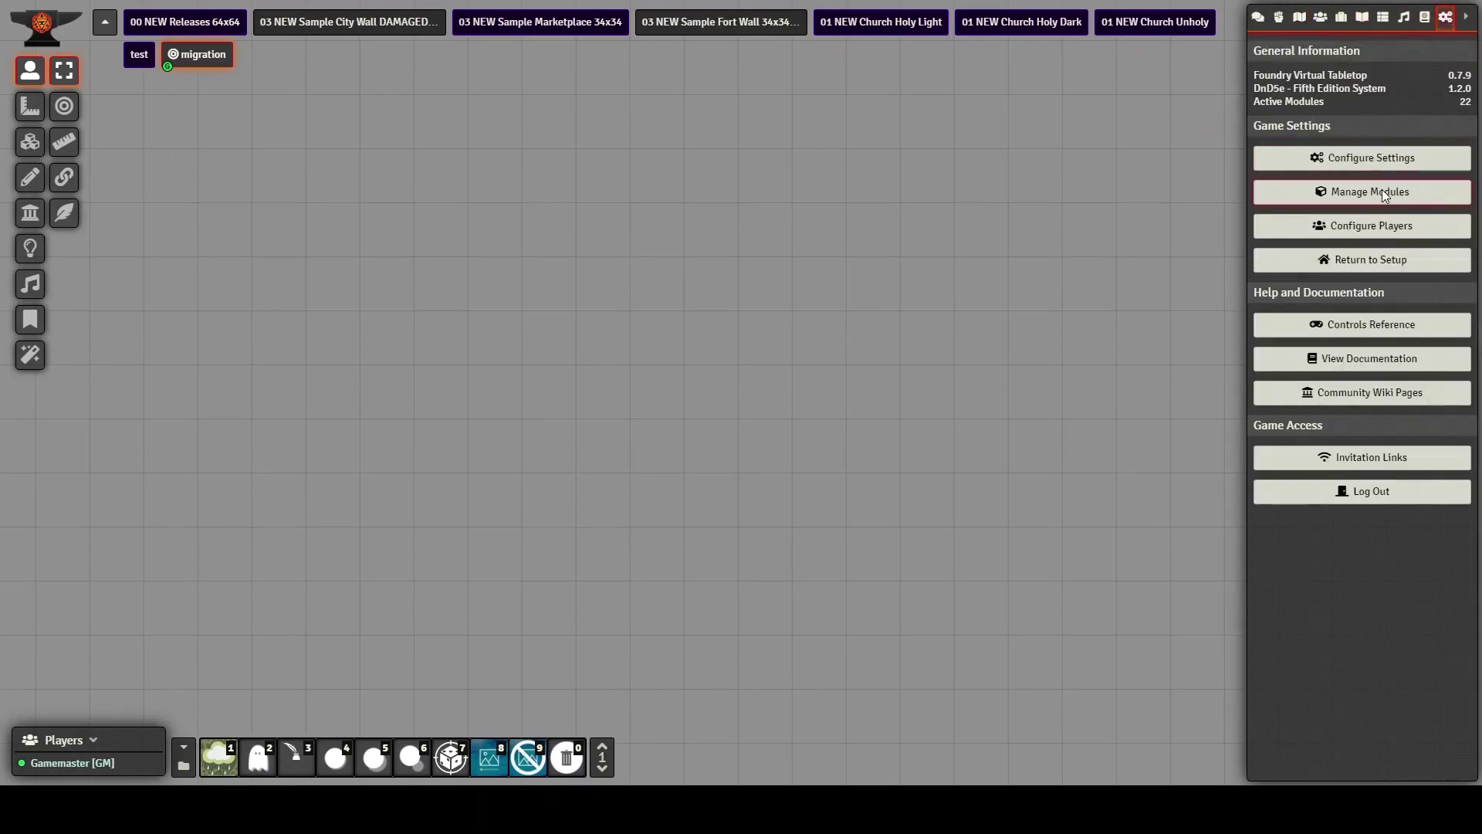
left_click(1358, 155)
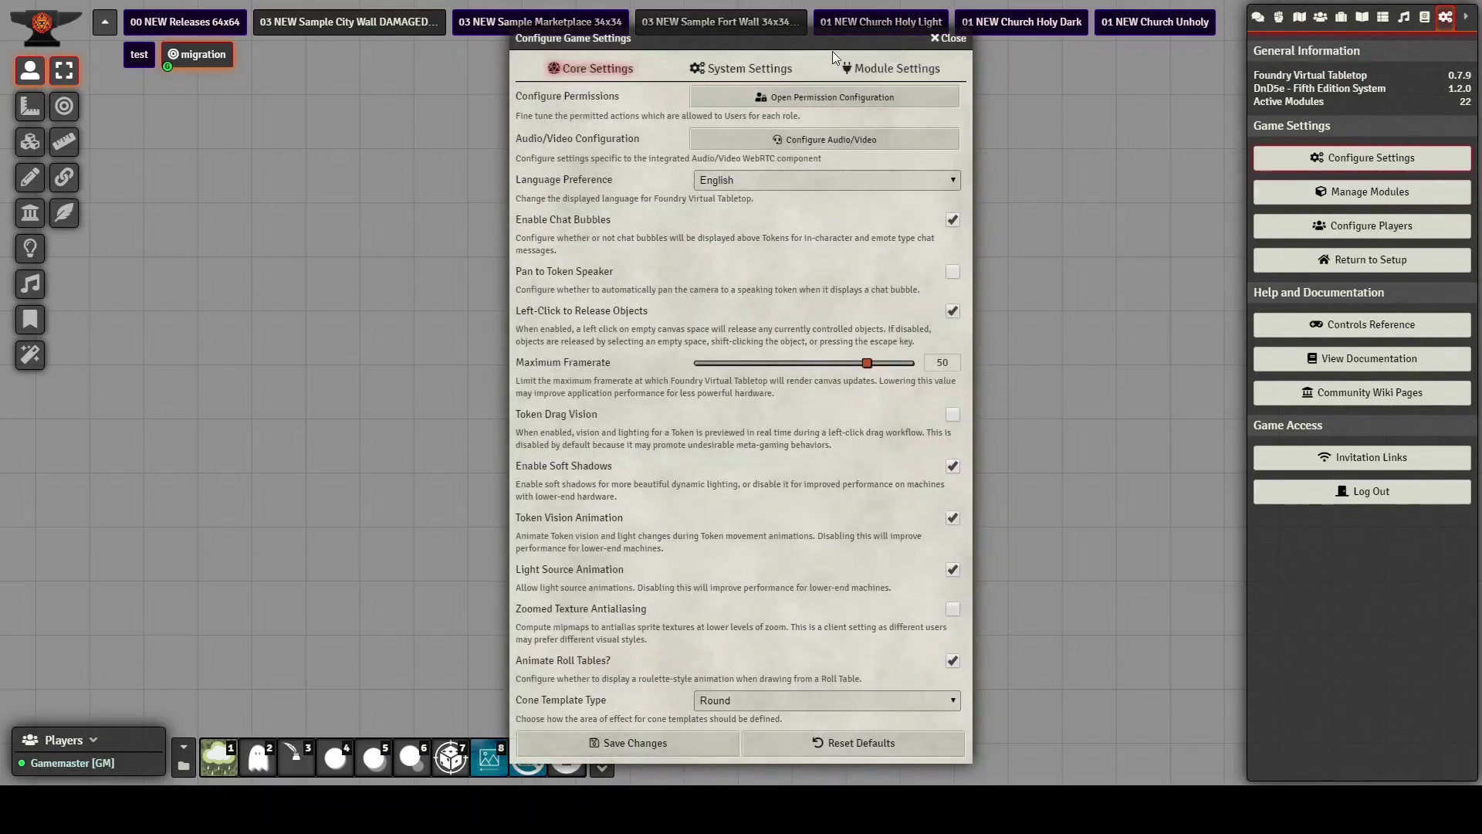
left_click(884, 69)
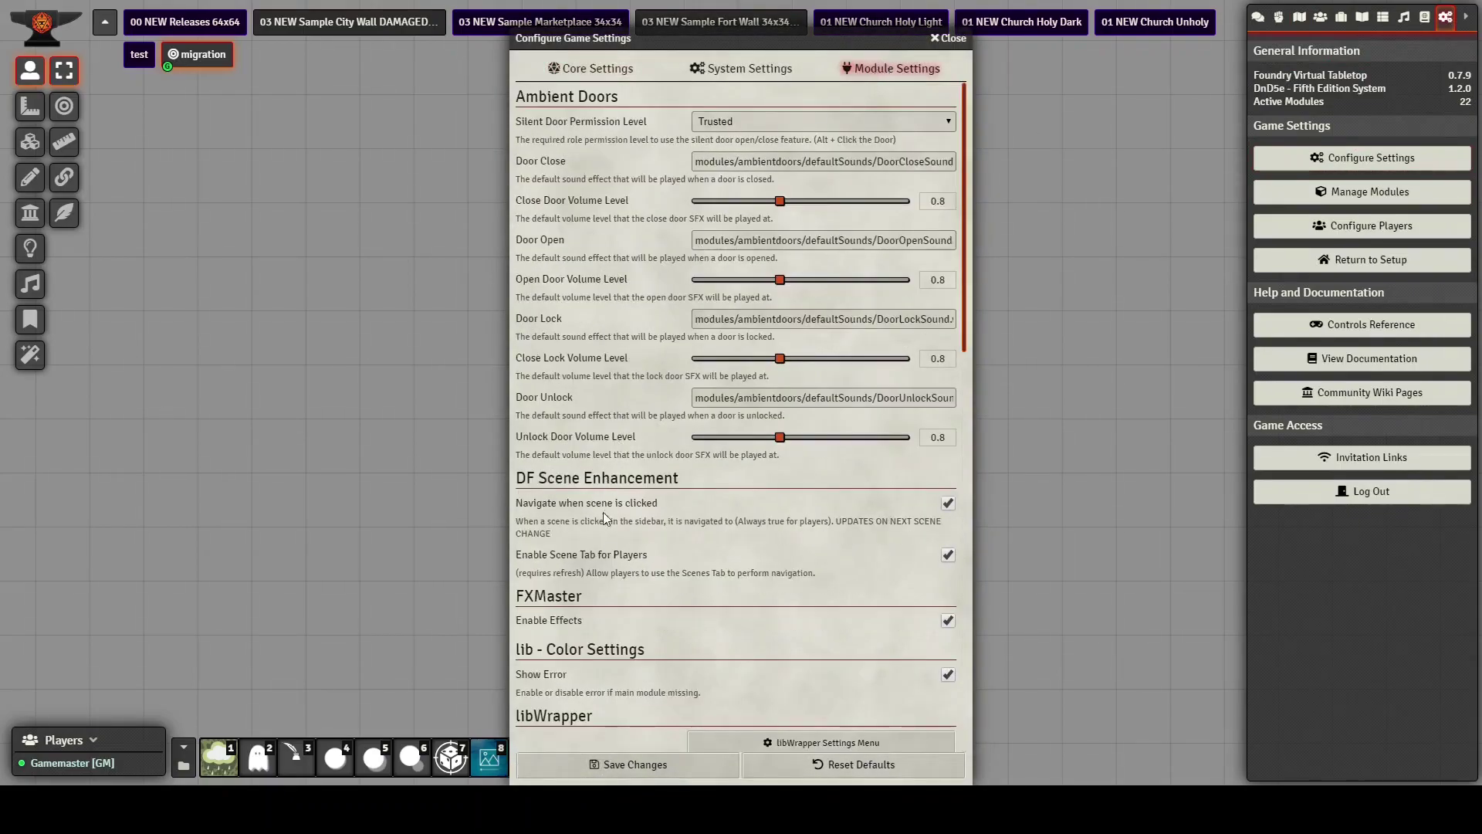
scroll(609, 596, "down", 7)
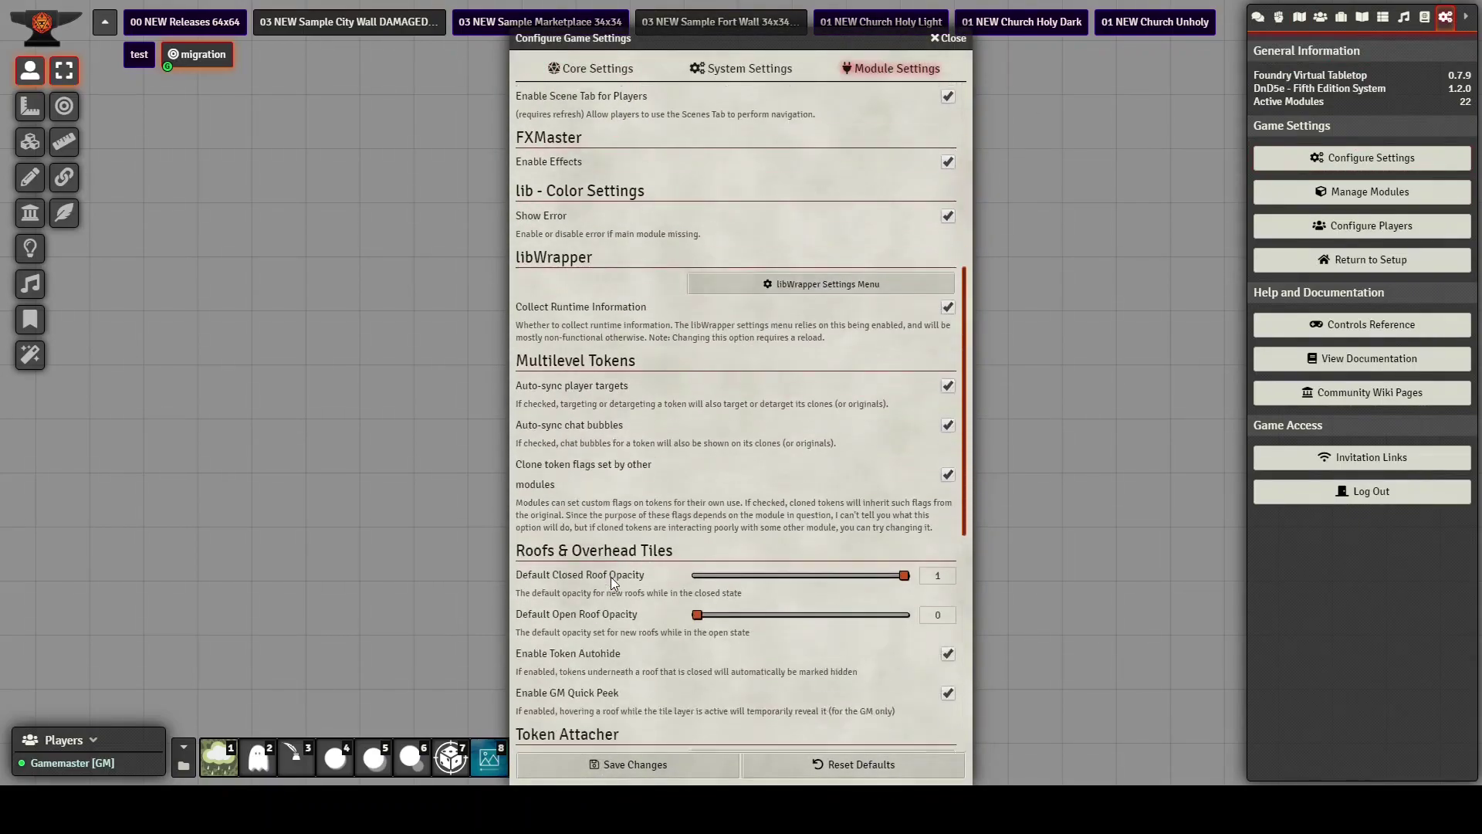
scroll(610, 577, "down", 5)
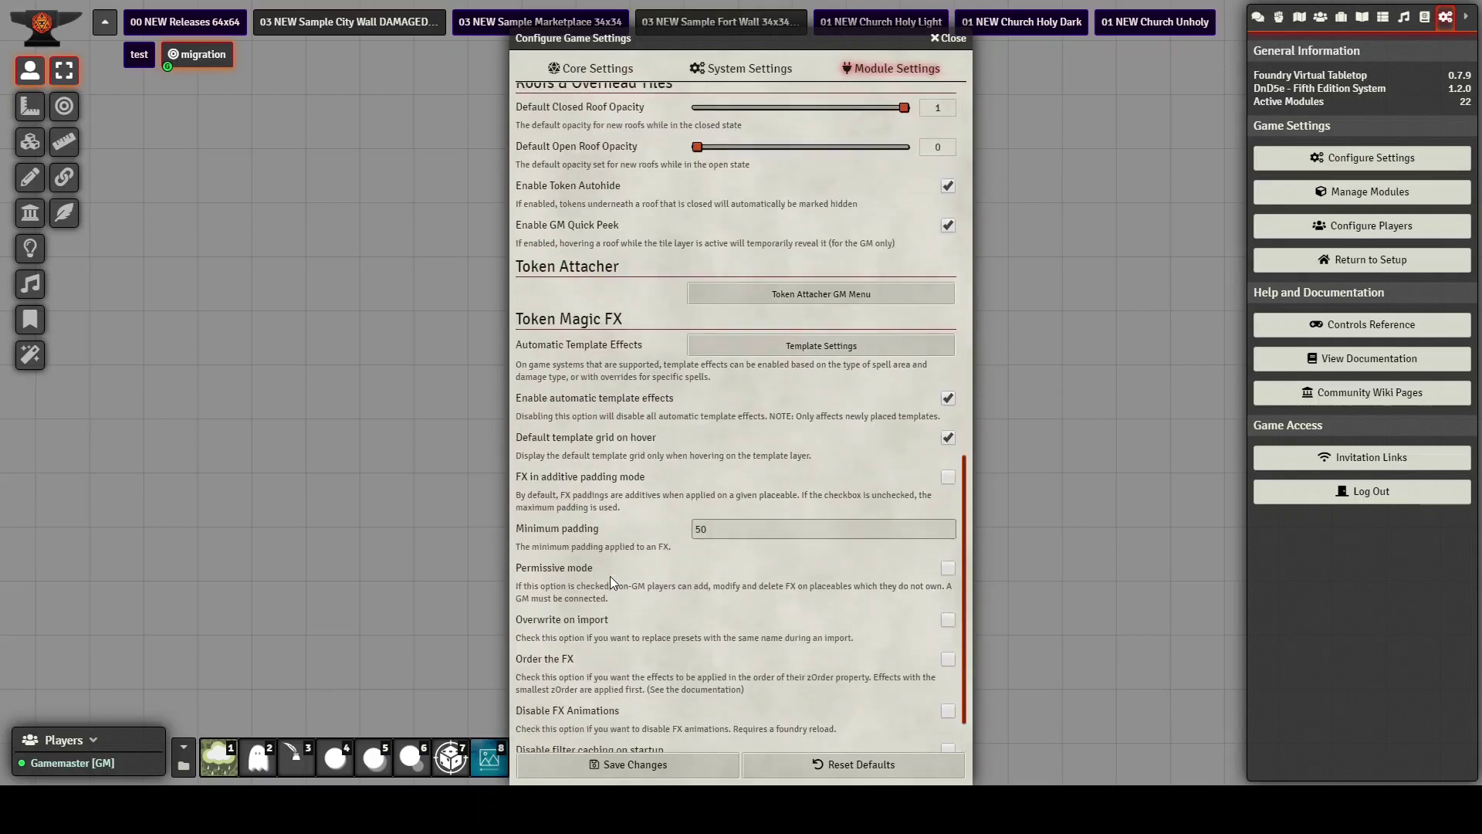
left_click(846, 297)
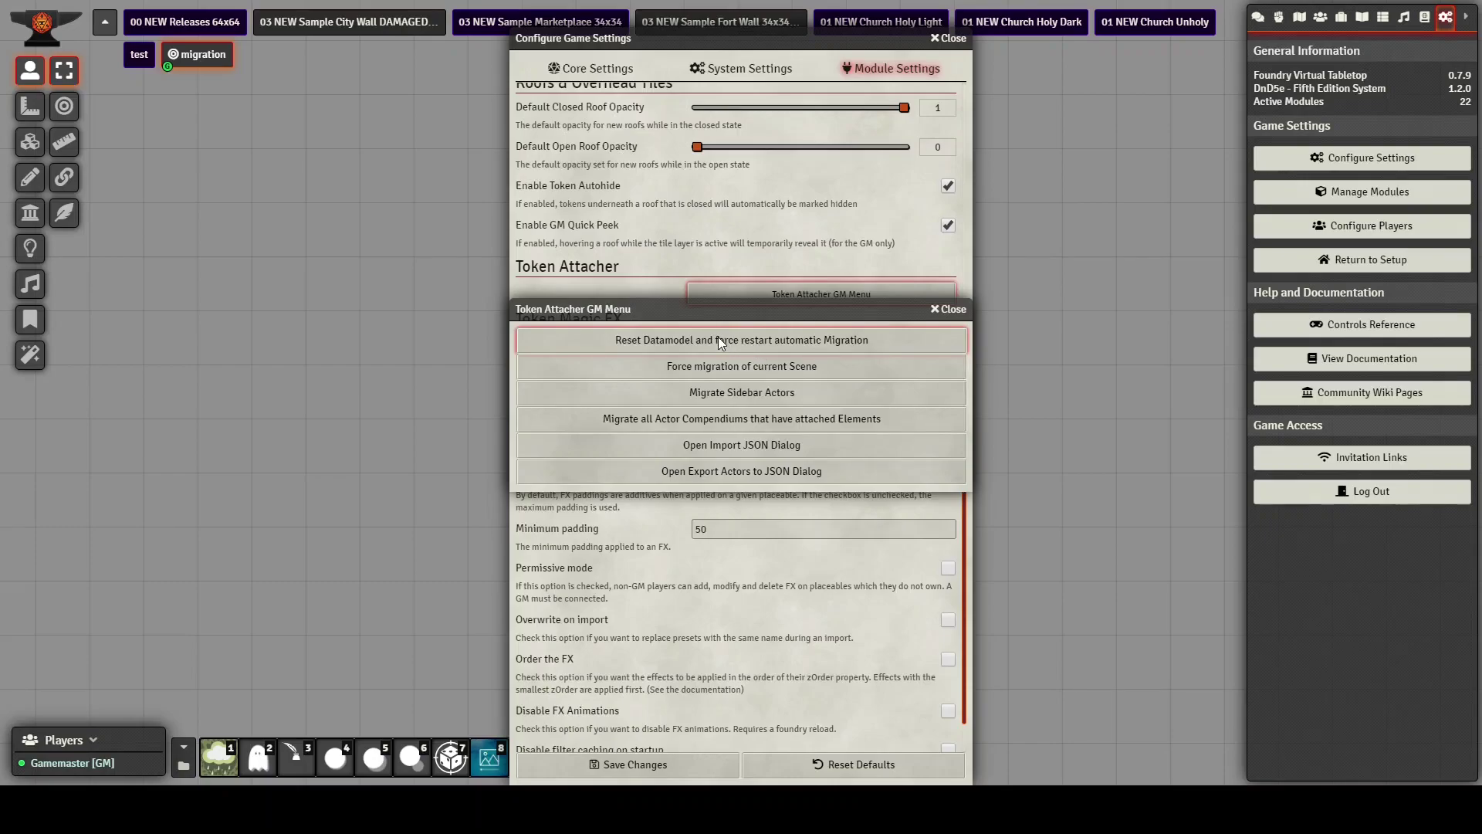
left_click(949, 309)
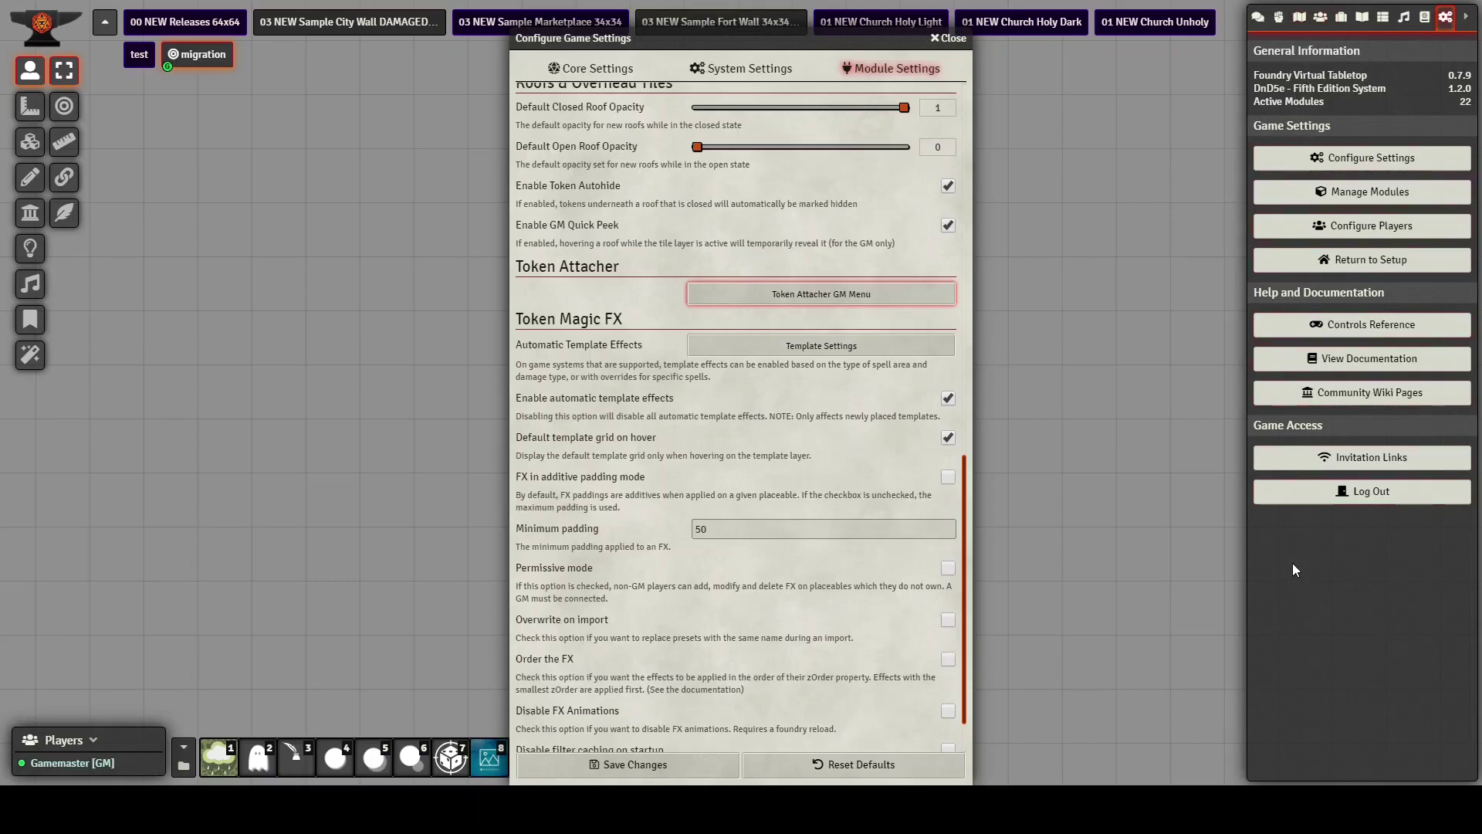
left_click(950, 40)
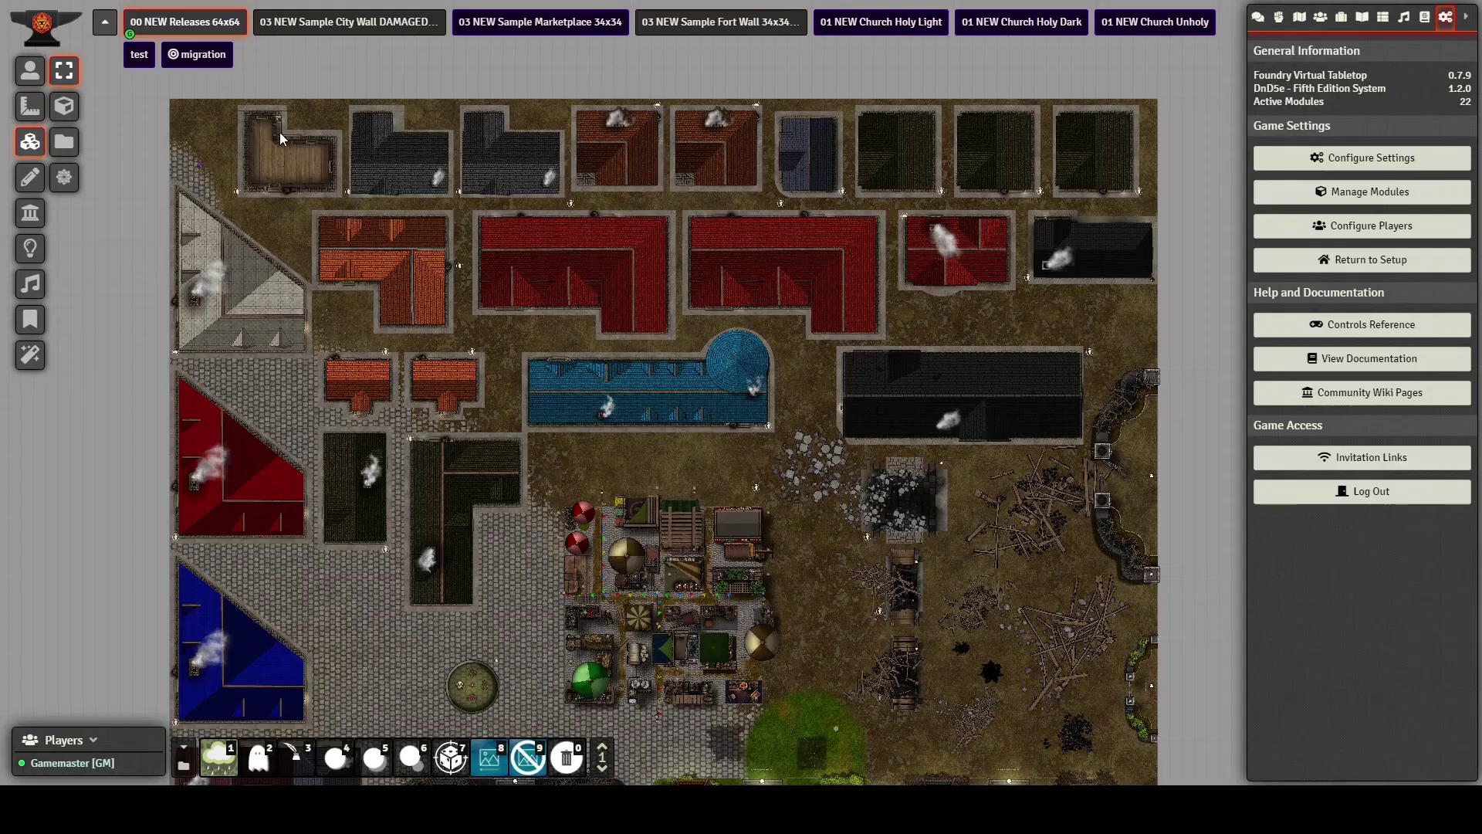
Look over the 00 NEW Releases 64x64 scene and search the actors for c2 to browse the Class 2 Buildings
scroll(280, 122, "up", 5)
scroll(429, 310, "down", 4)
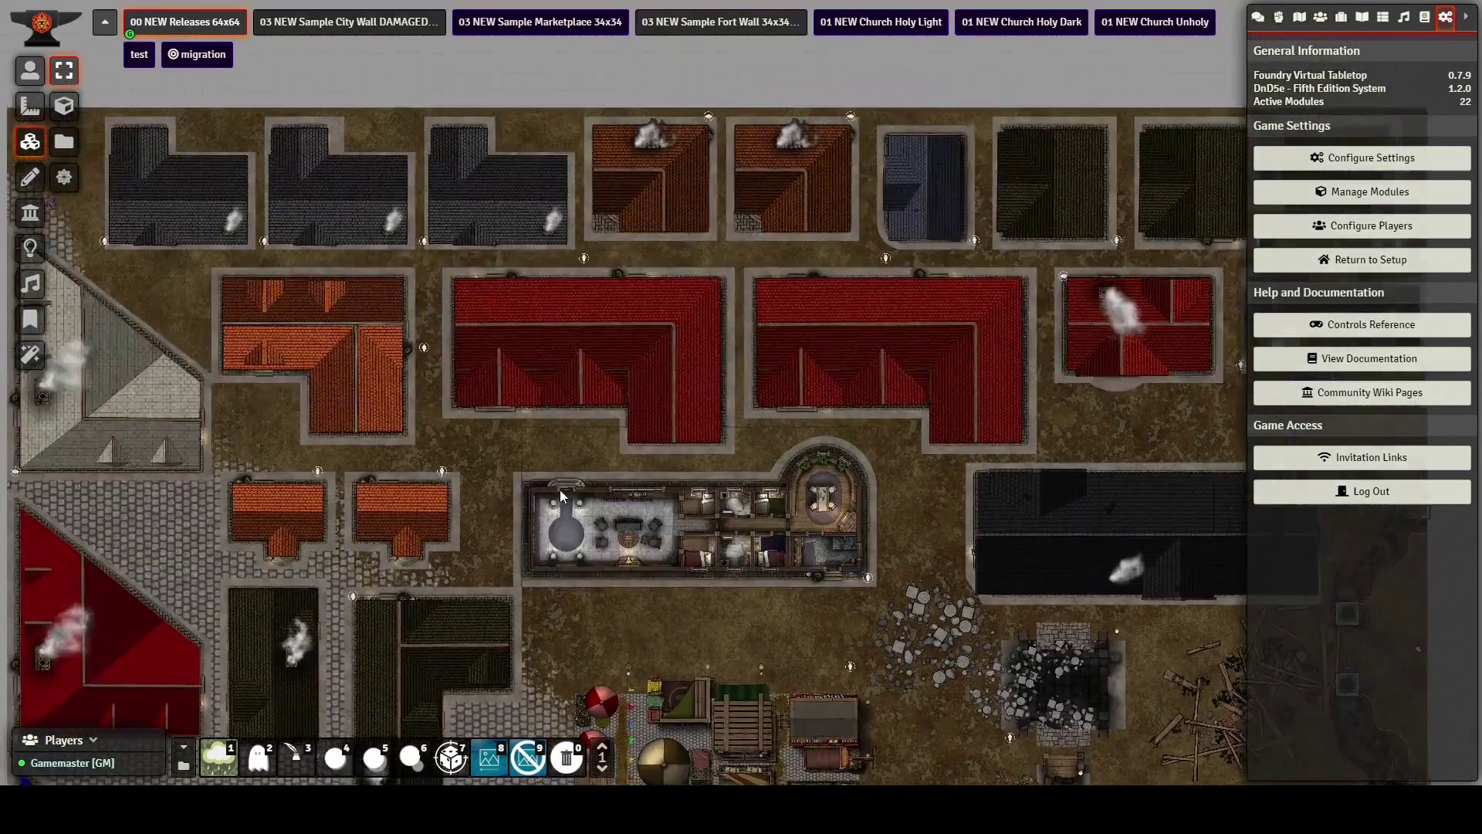
scroll(306, 397, "down", 2)
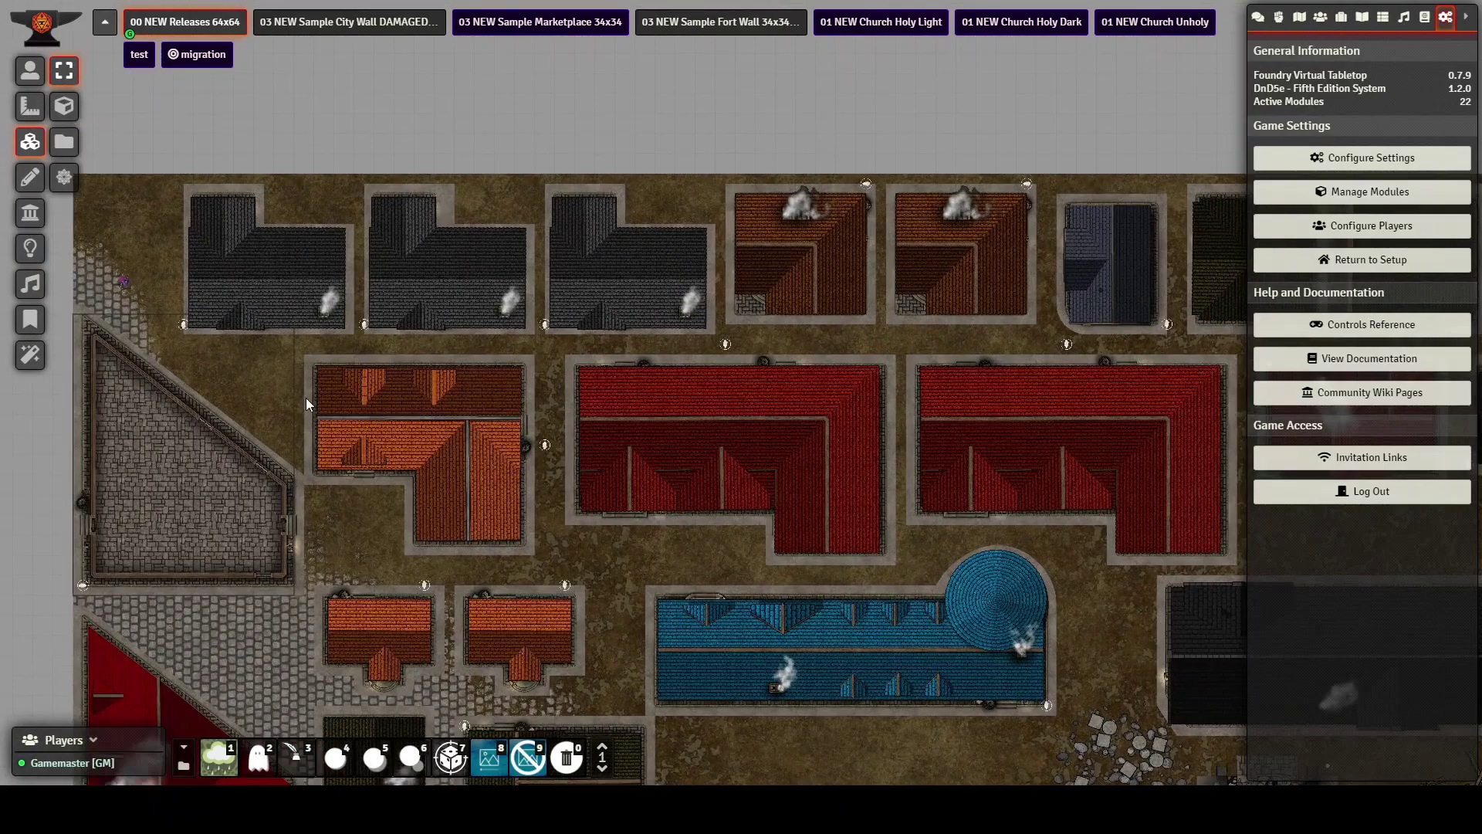
left_click(1319, 19)
left_click(1363, 75)
type("c2")
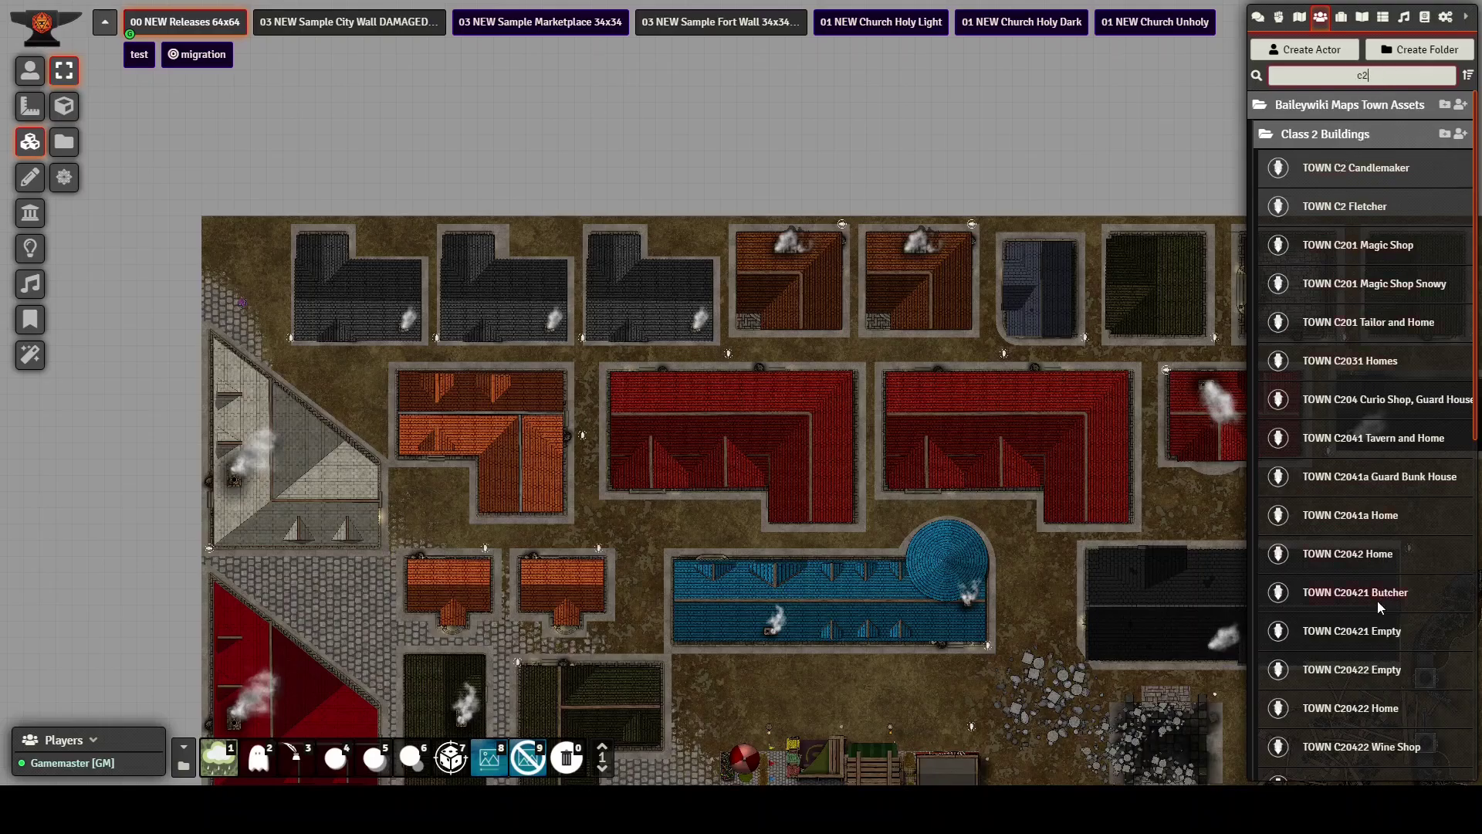
scroll(1379, 608, "down", 5)
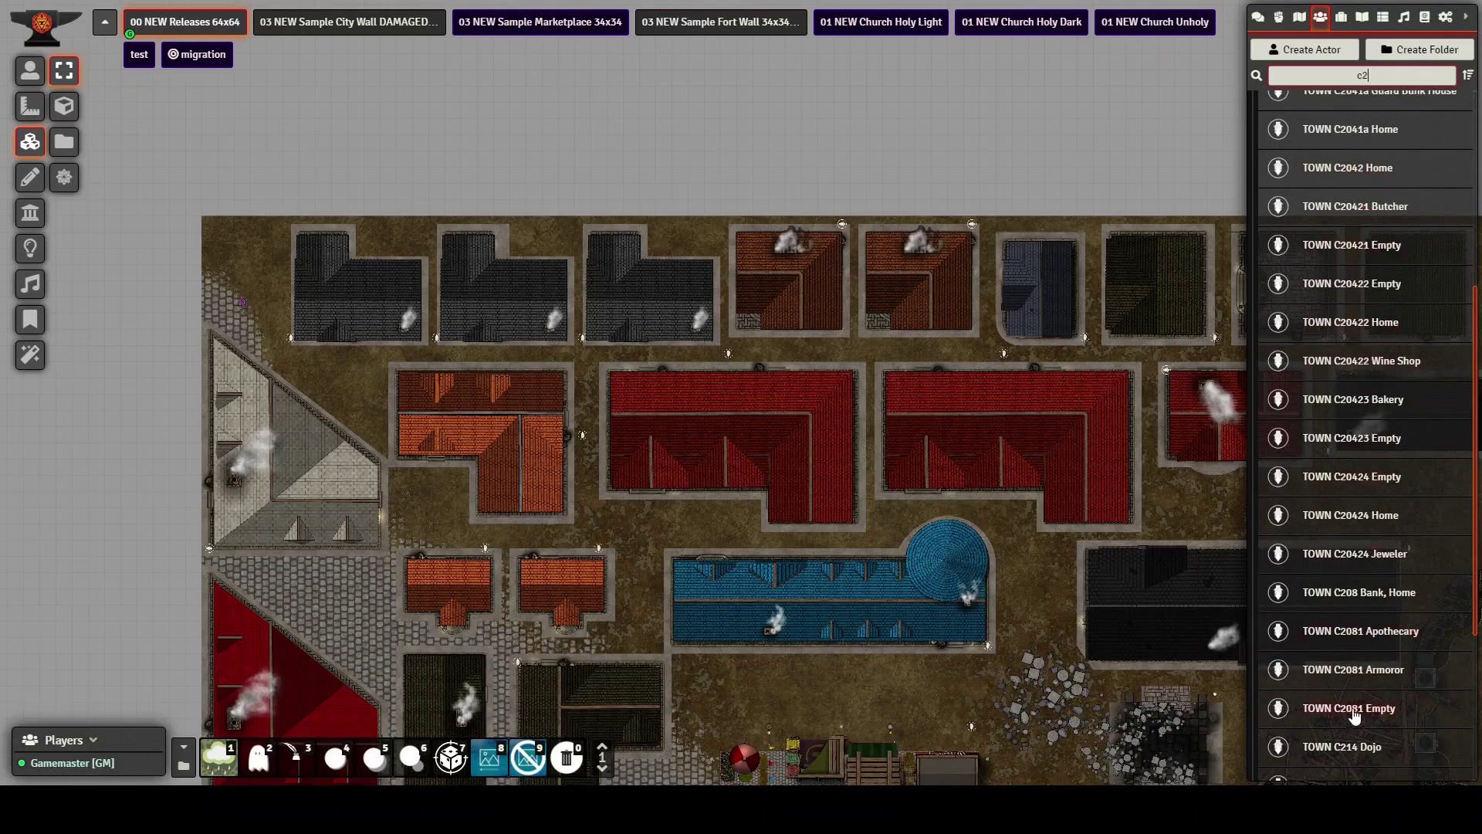
Examine the interiors of the grey-roofed buildings in the upper row of the 00 NEW Releases scene
scroll(197, 220, "up", 6)
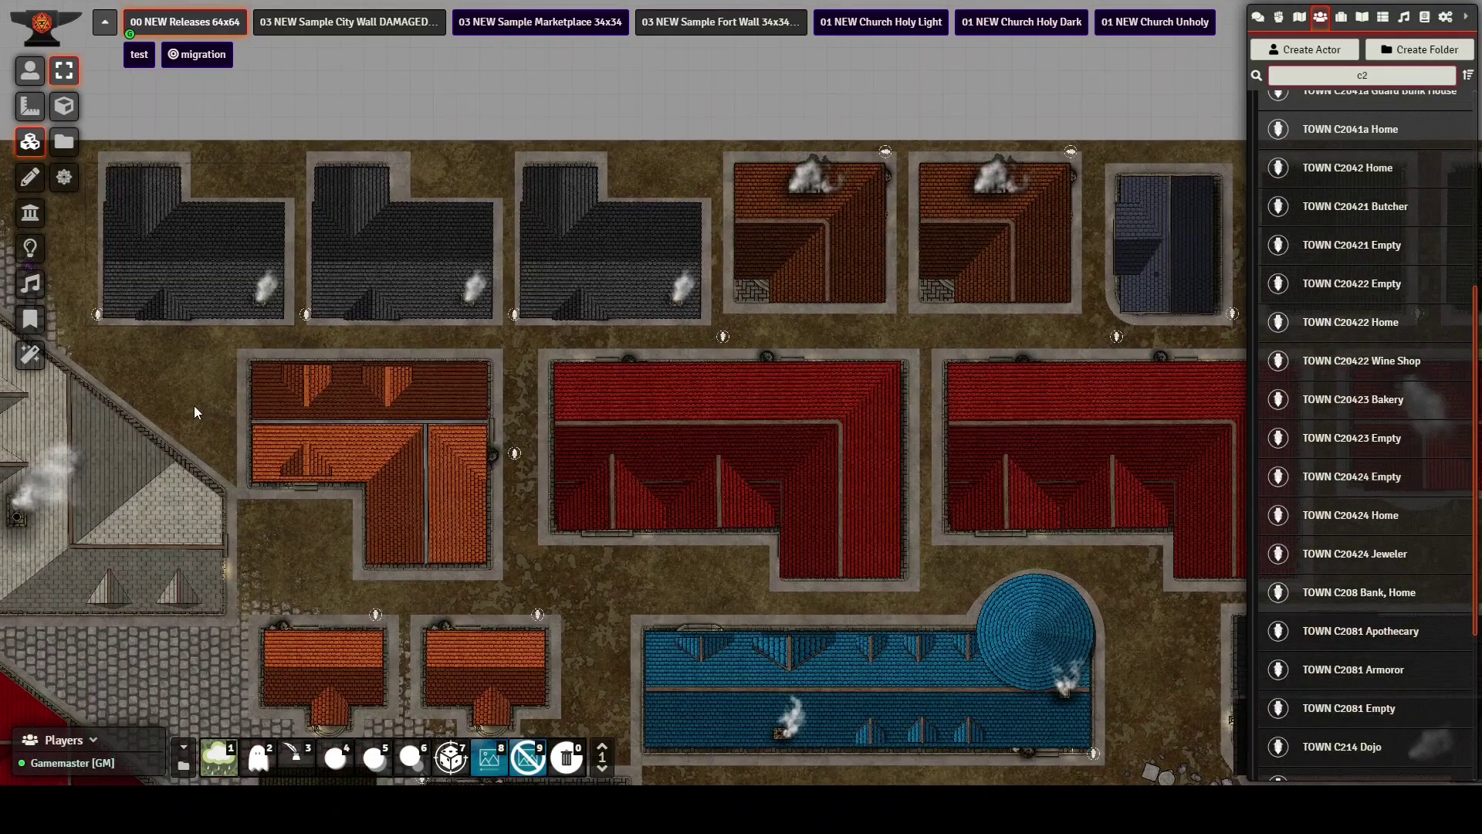
left_click_drag(195, 408, 479, 440)
scroll(498, 269, "up", 5)
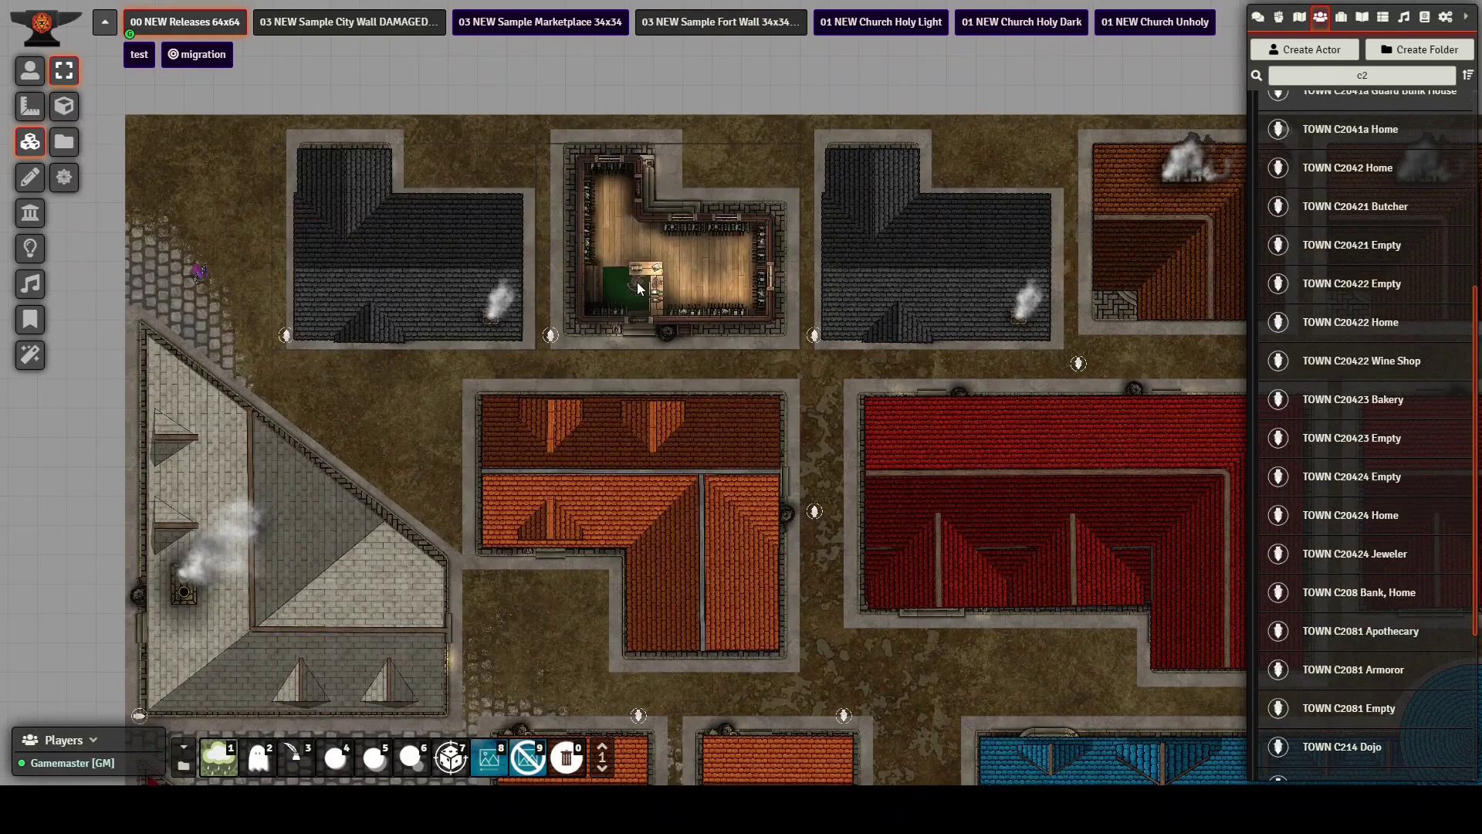
scroll(683, 266, "up", 8)
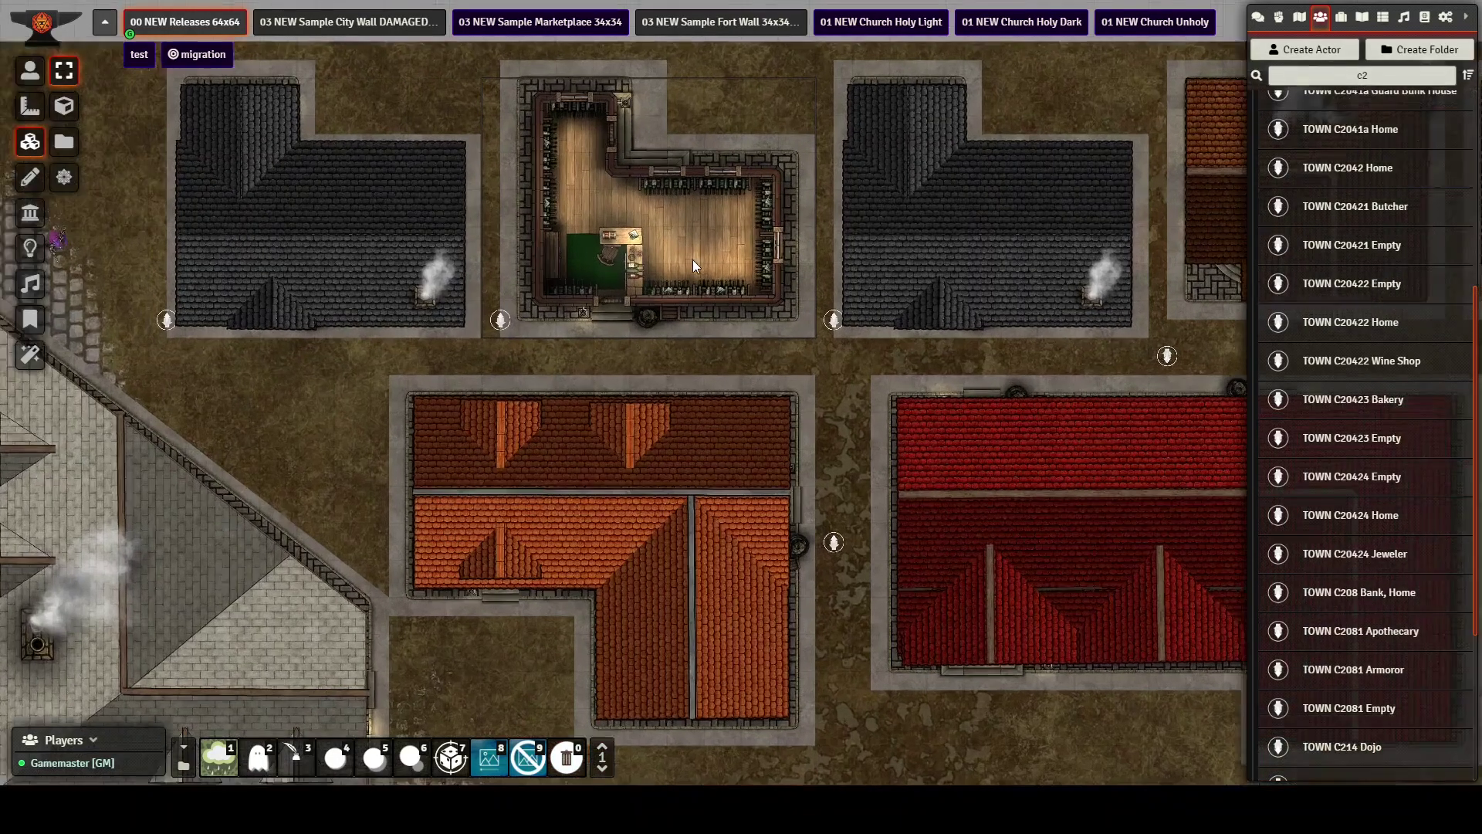
scroll(741, 417, "up", 3)
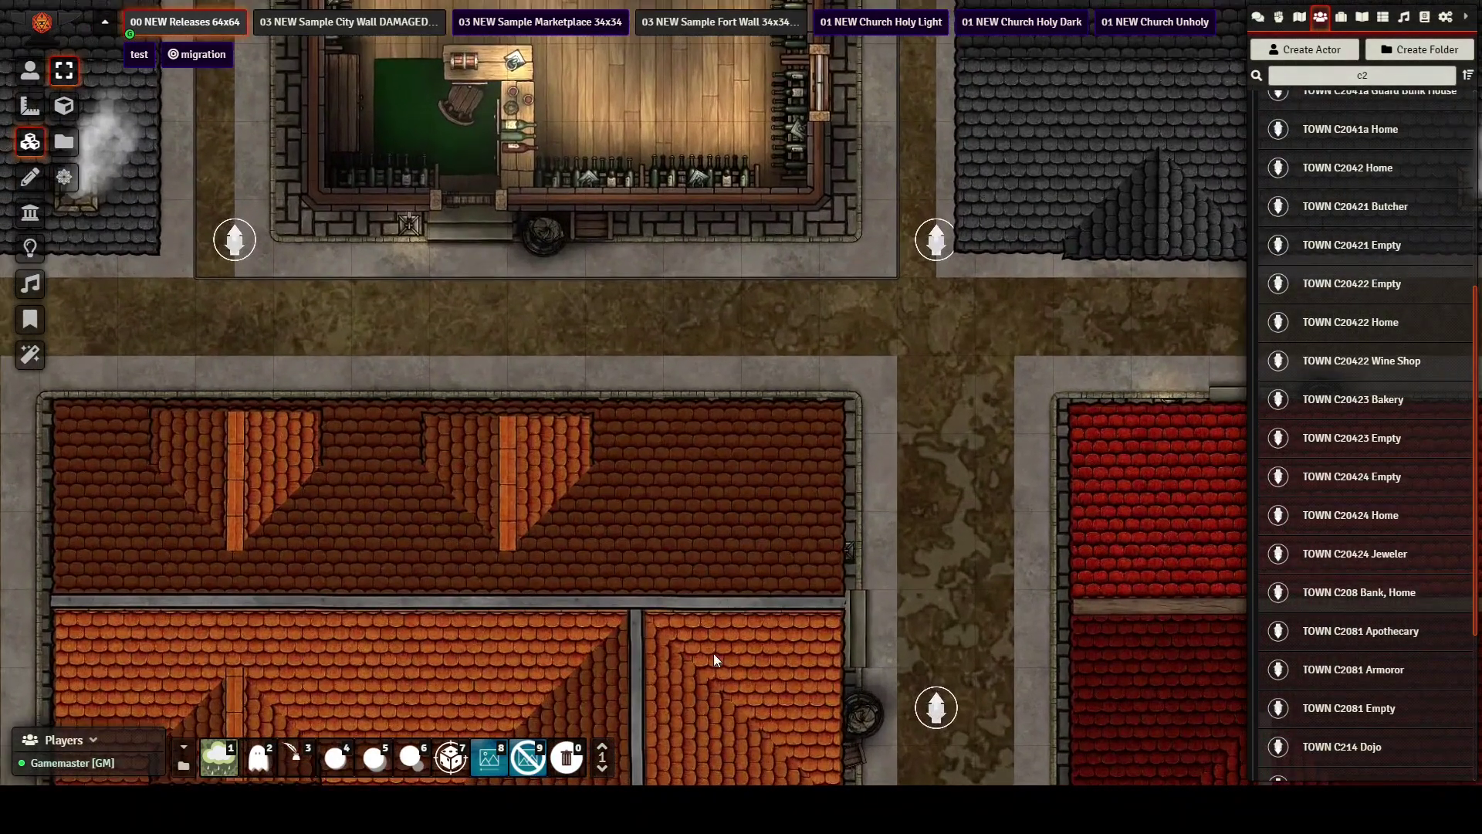
left_click_drag(713, 653, 676, 703)
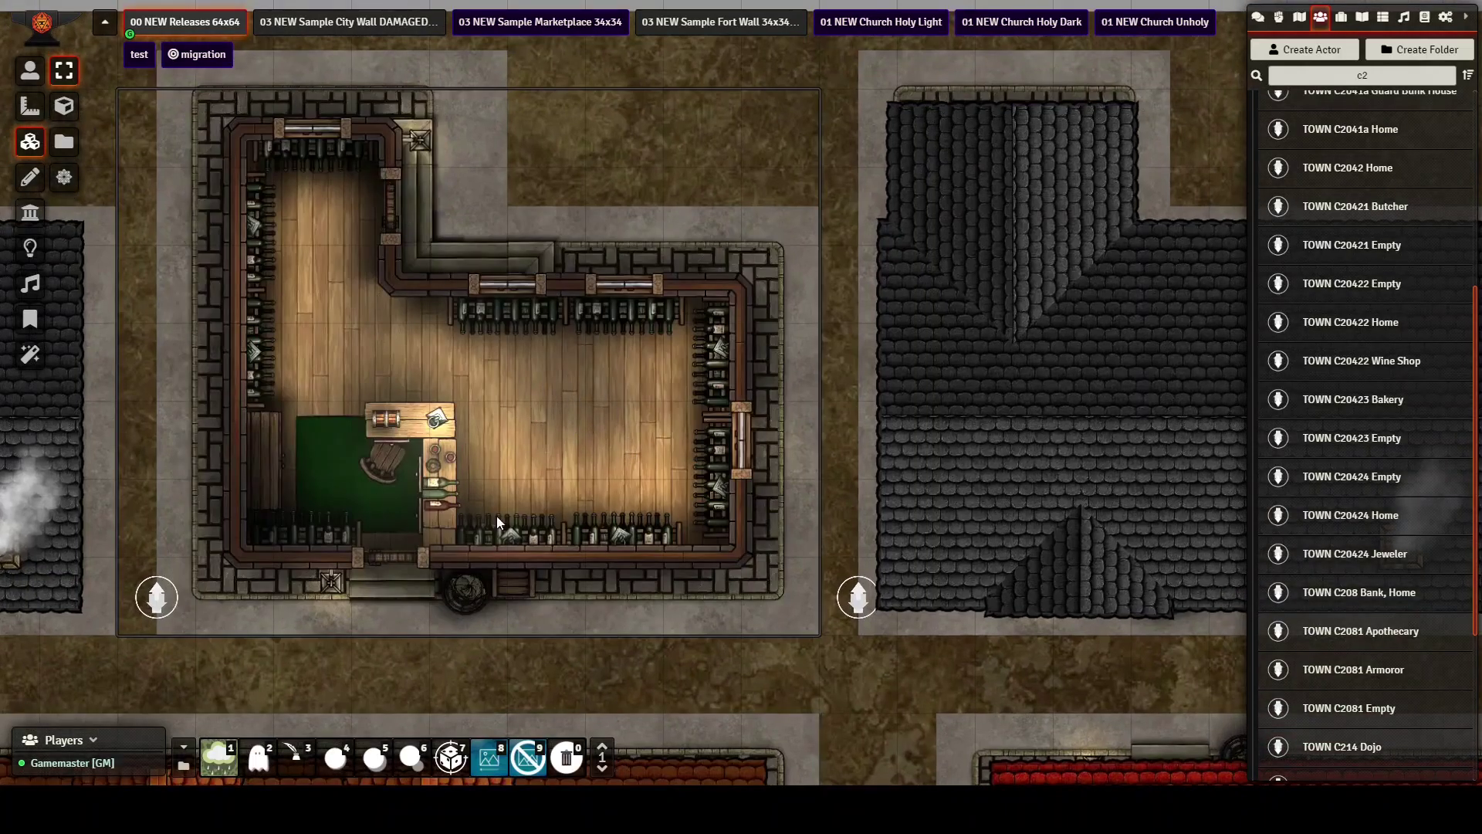
left_click_drag(677, 112, 414, 70)
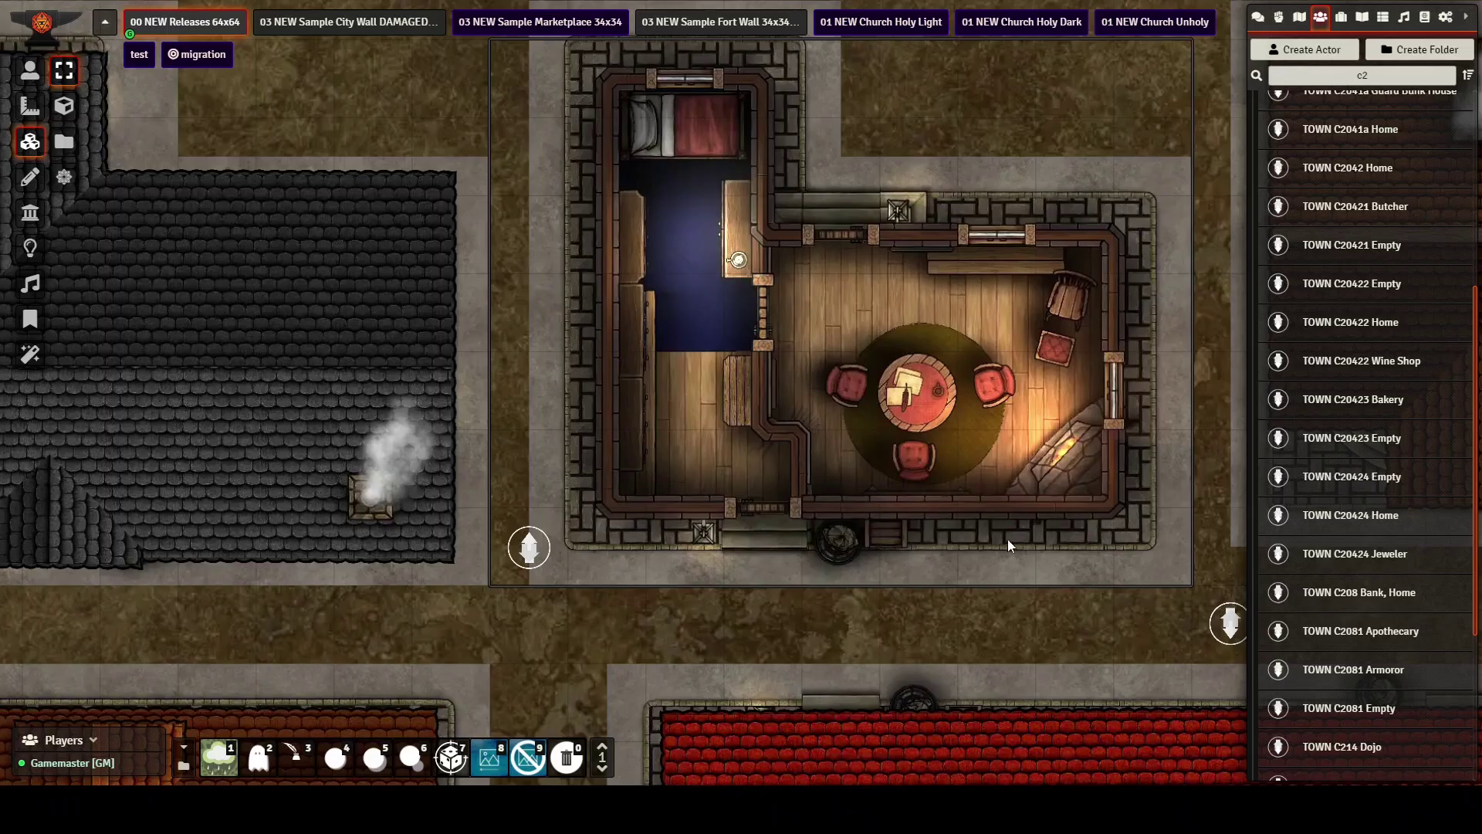
Examine the brown-roofed, blue-roofed and first green-roofed buildings further along the upper row
left_click_drag(652, 664, 369, 646)
left_click_drag(1188, 509, 707, 570)
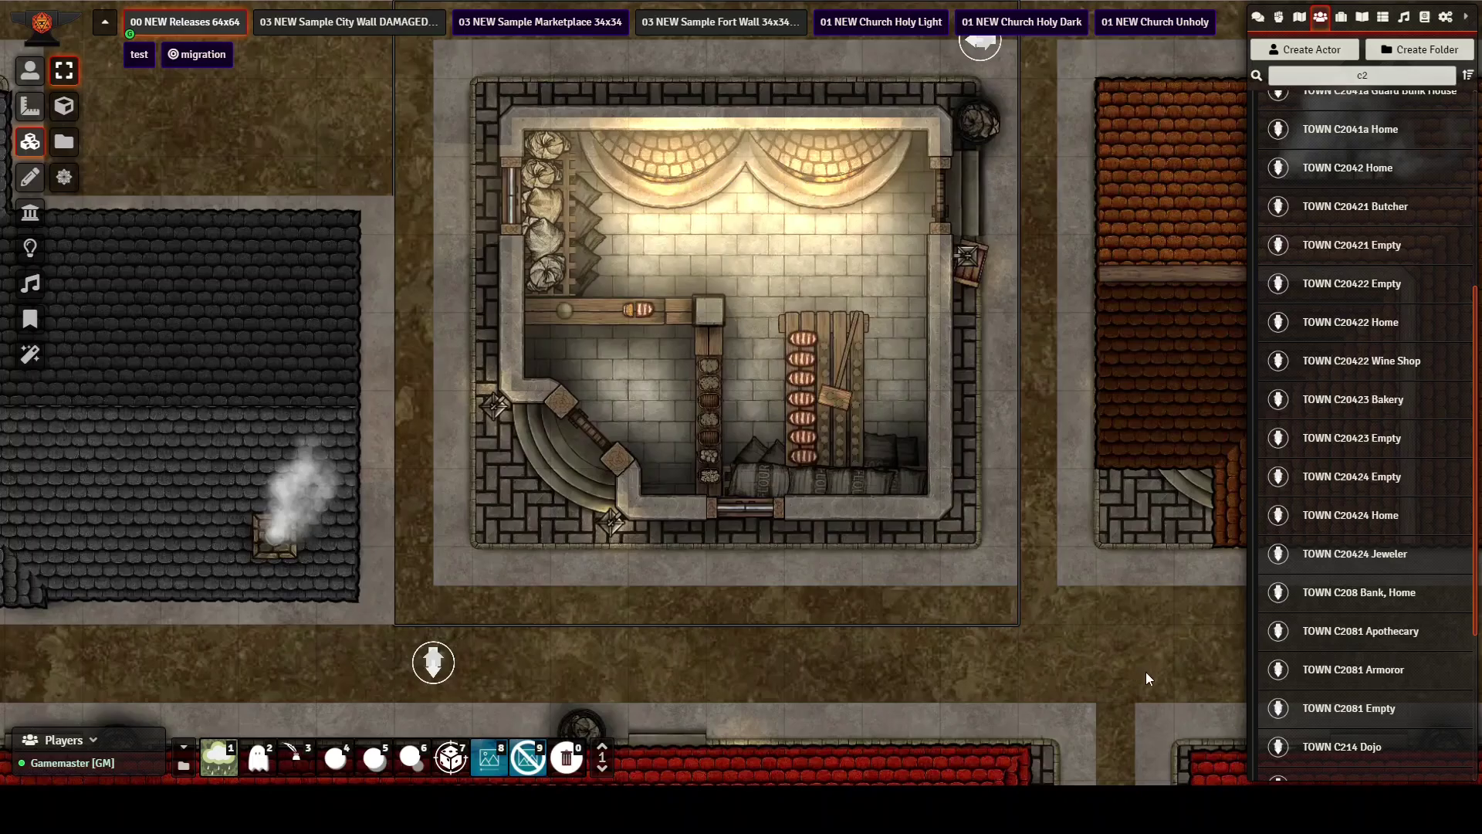
left_click_drag(1147, 670, 478, 678)
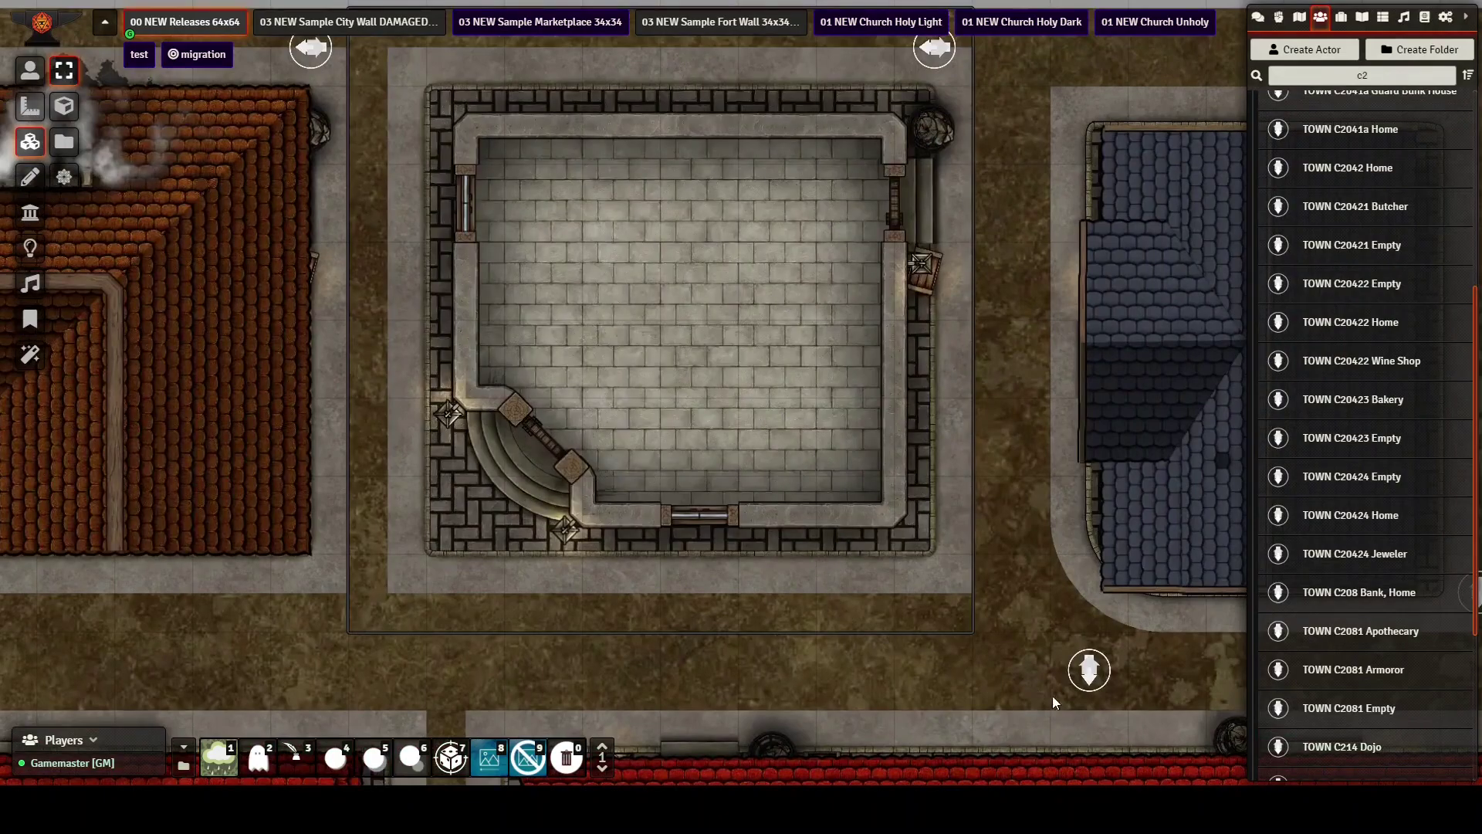
left_click_drag(1059, 697, 332, 656)
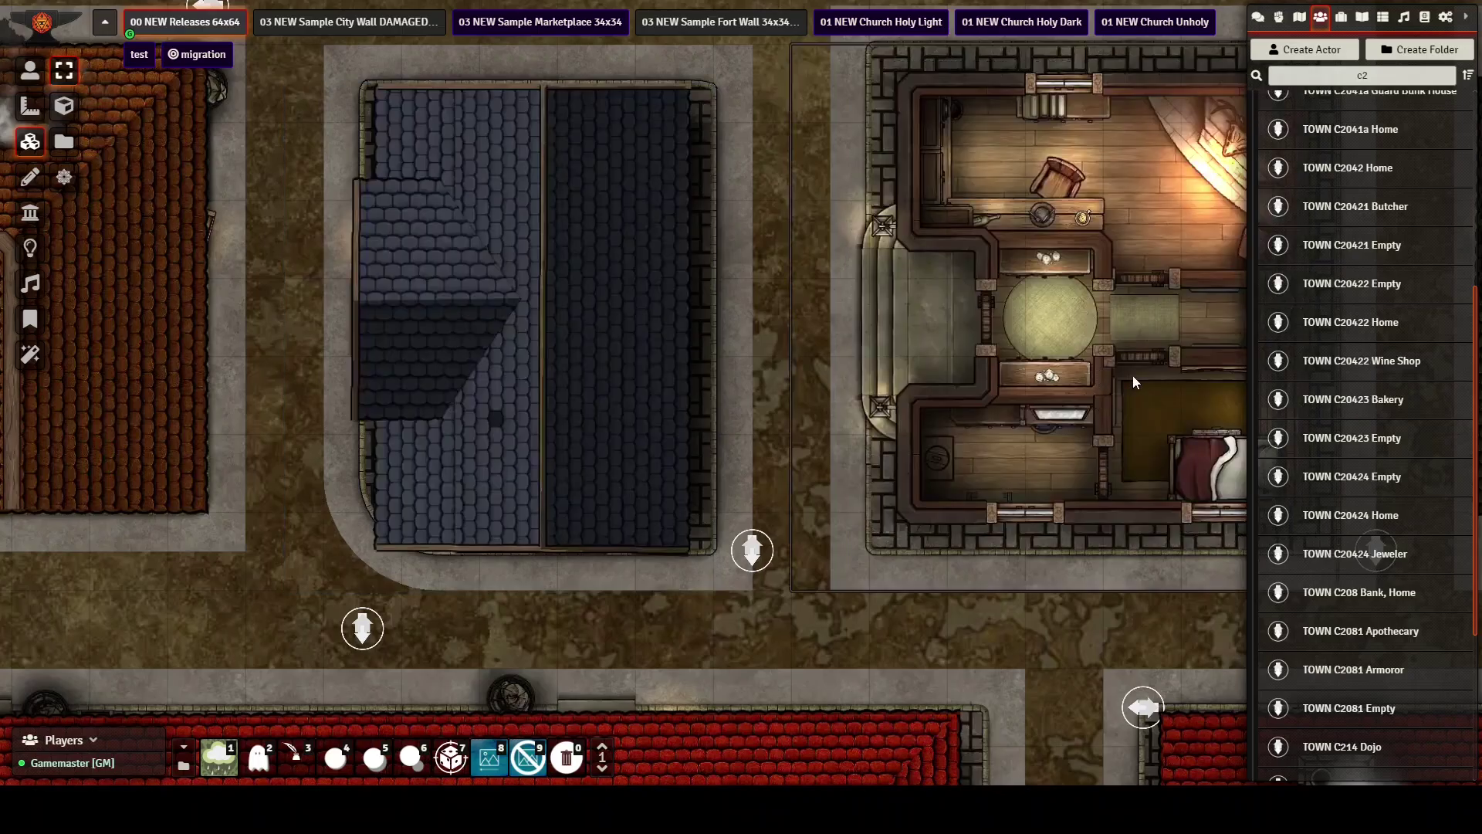
left_click_drag(934, 644, 357, 641)
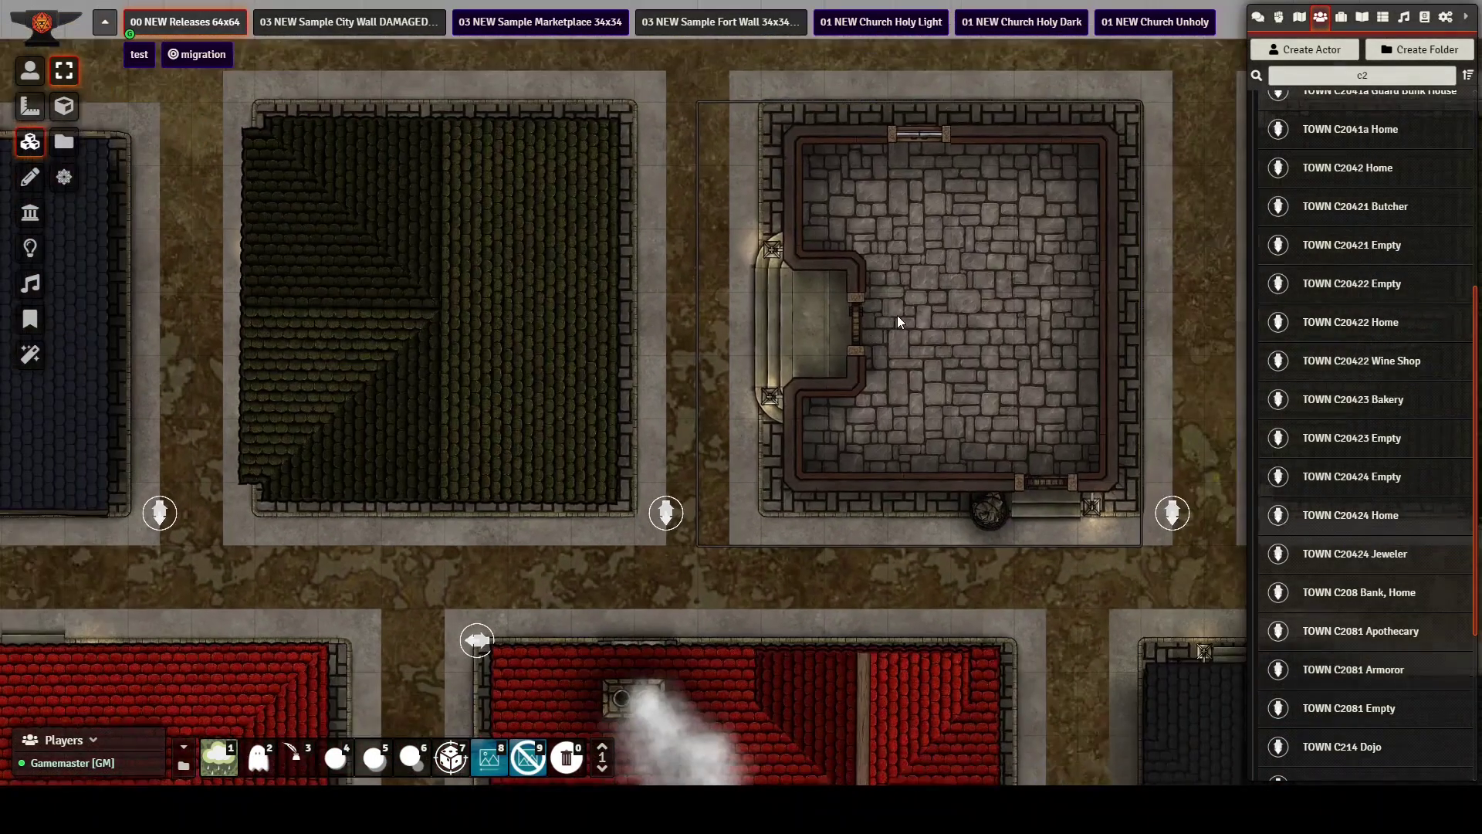
Inspect the layout and furnishings of the last green-roofed building at the end of the upper row
scroll(1054, 332, "down", 3)
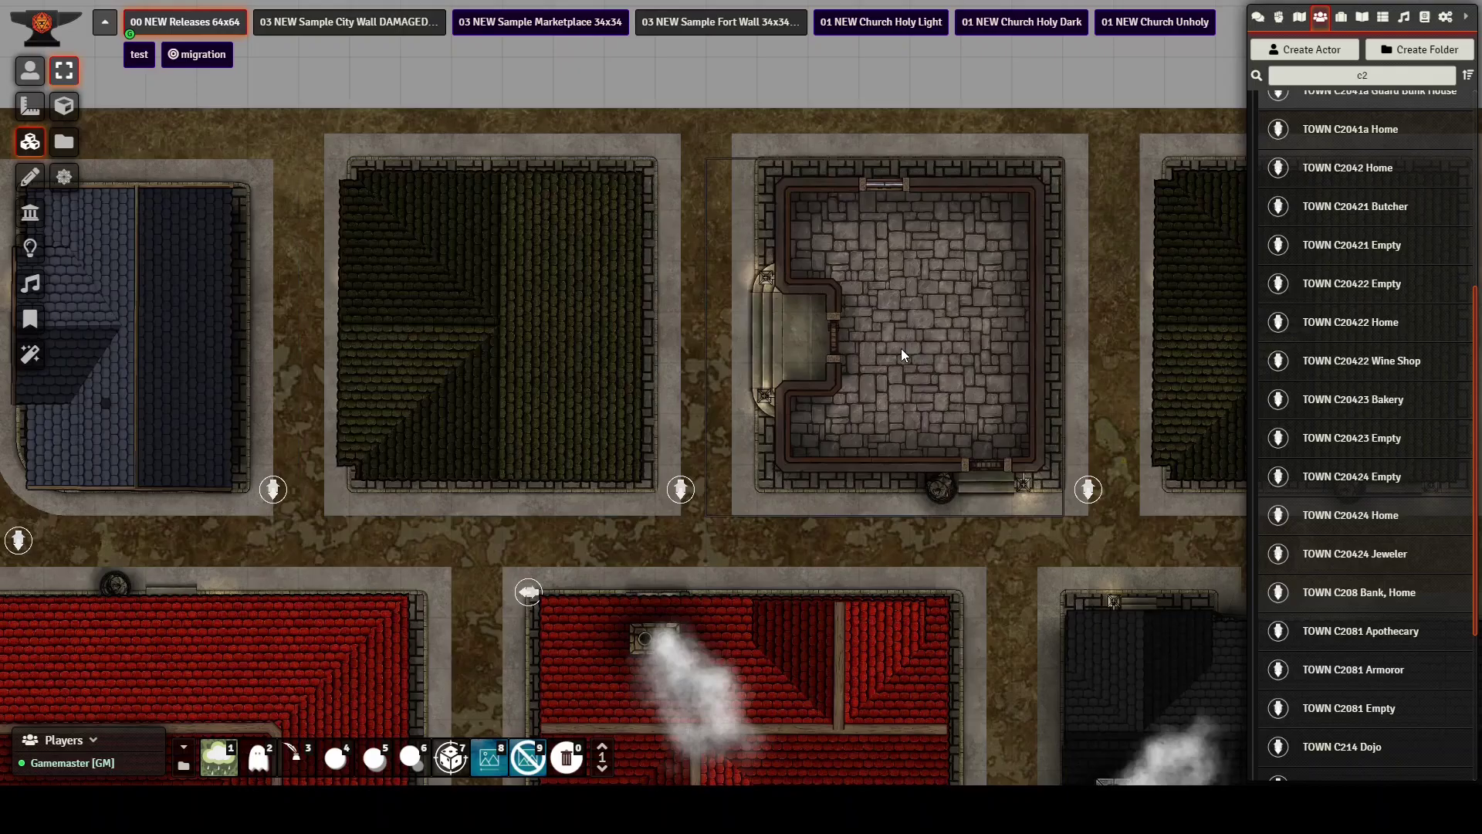
left_click_drag(1081, 589, 602, 591)
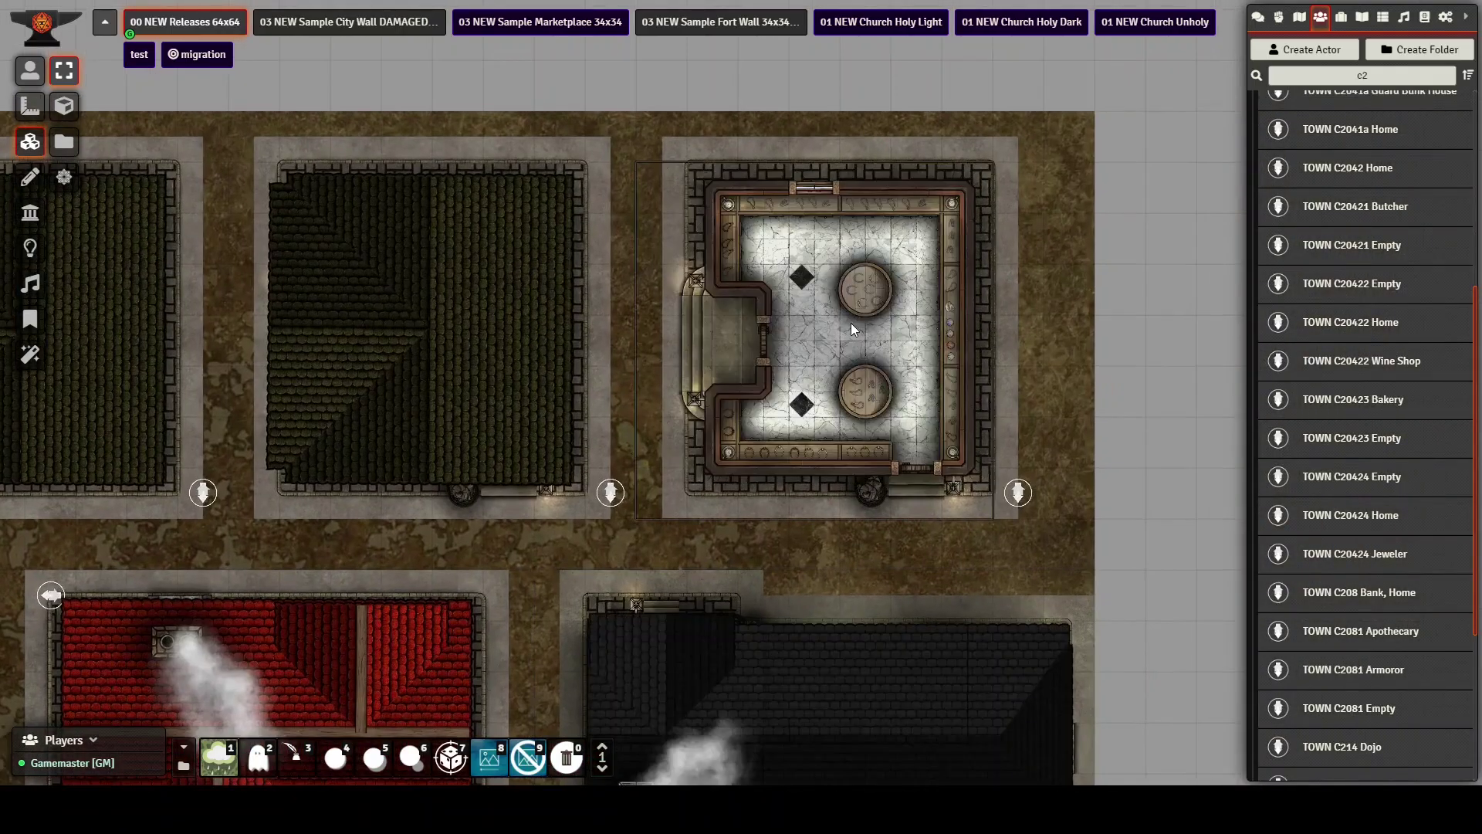
scroll(859, 327, "up", 3)
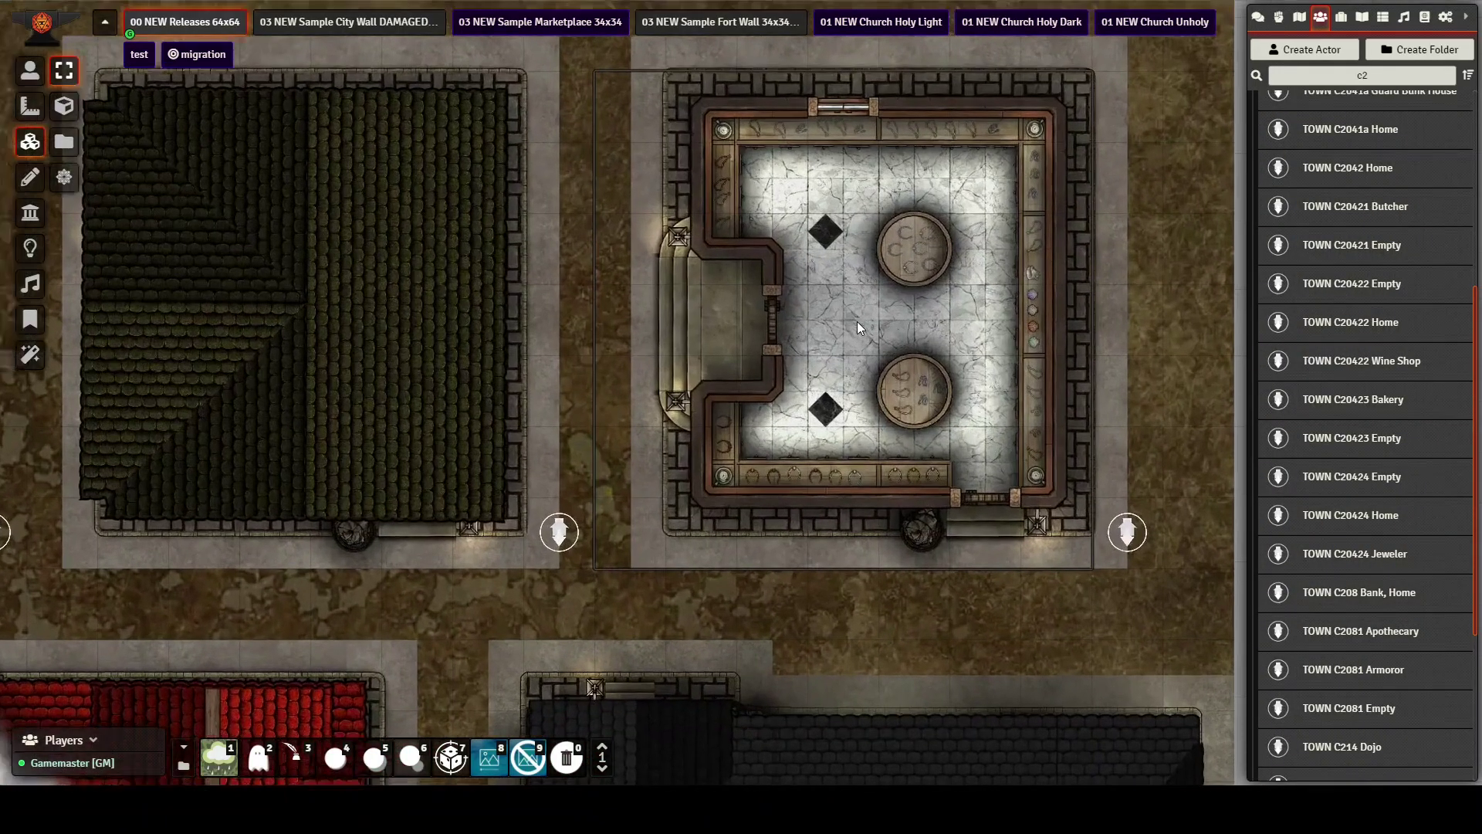
scroll(858, 325, "up", 4)
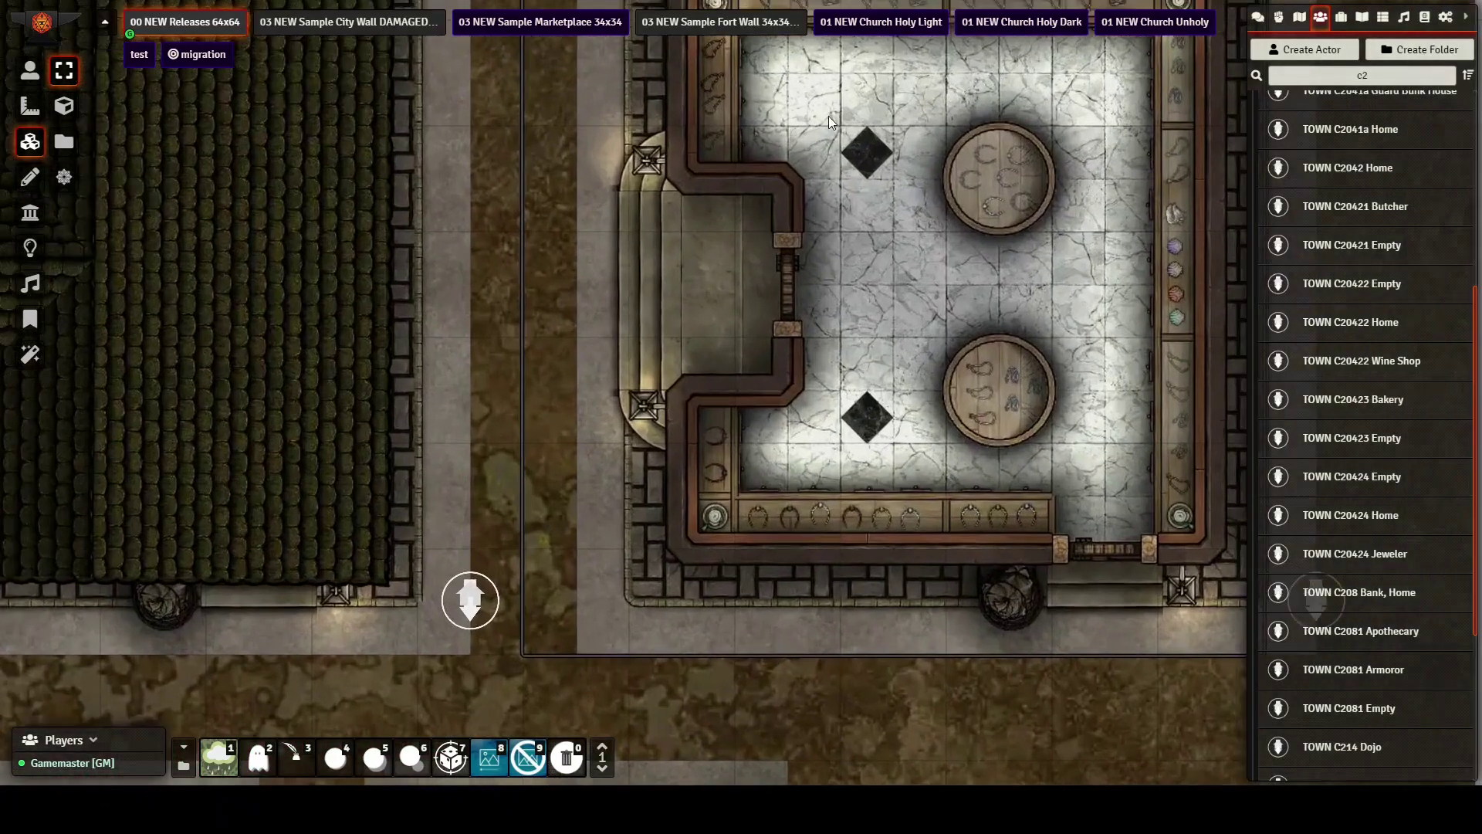
scroll(988, 372, "up", 1)
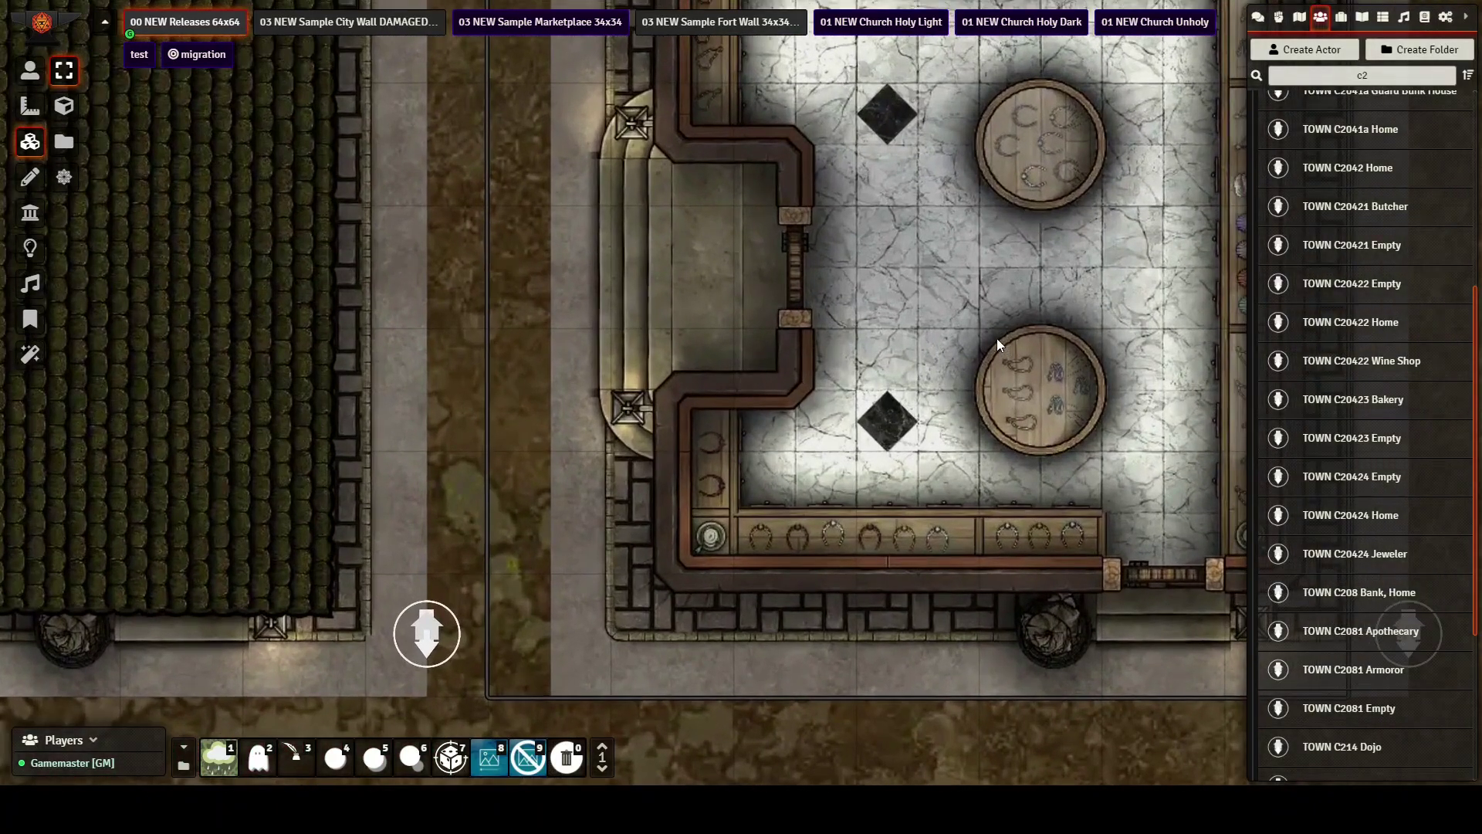
scroll(966, 352, "down", 5)
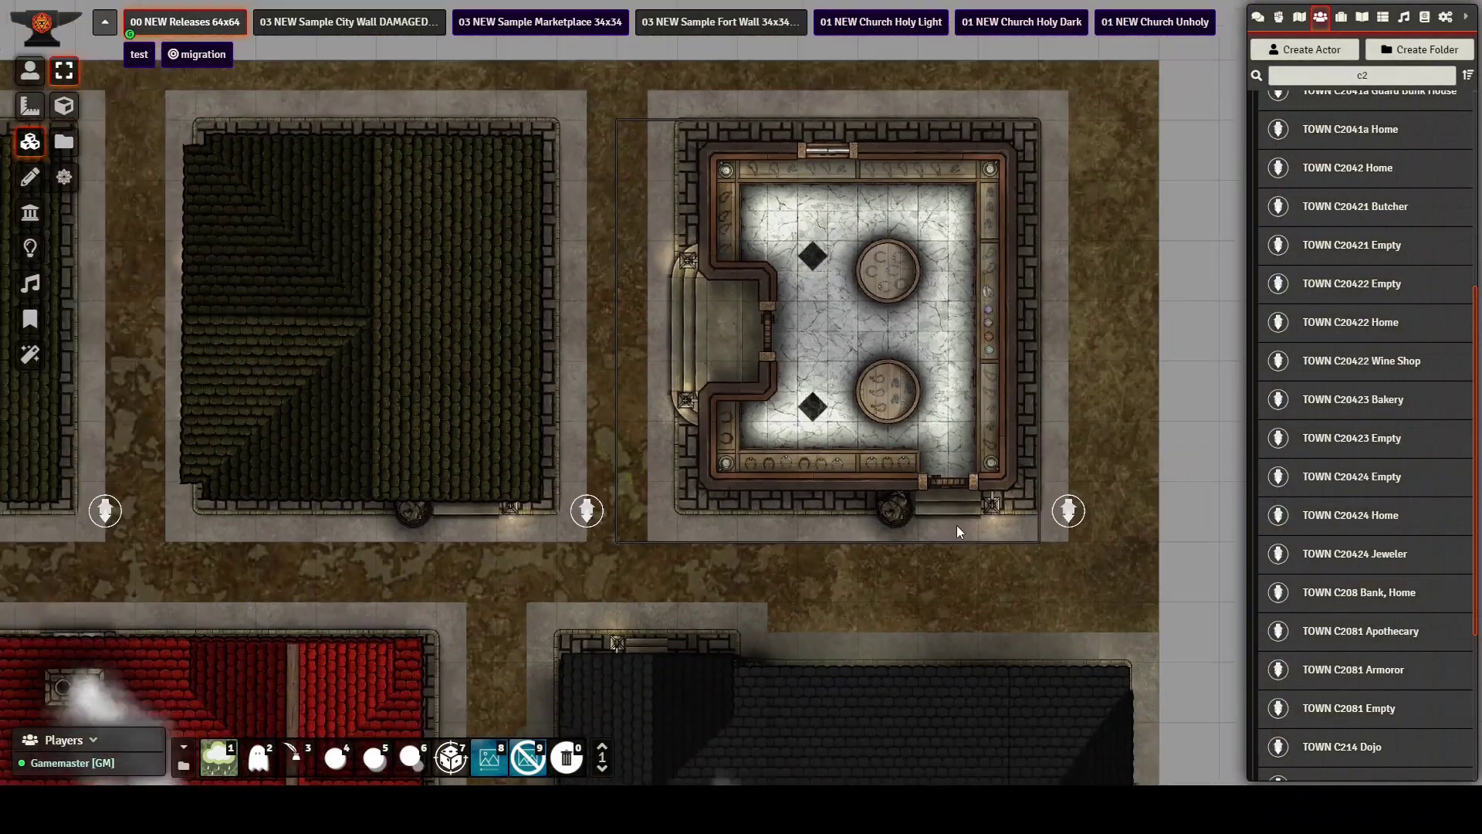
Examine the interiors of the black-roofed, small red-roofed and large red-roofed buildings in the second row
scroll(957, 526, "down", 3)
left_click_drag(979, 525, 989, 113)
scroll(885, 197, "up", 3)
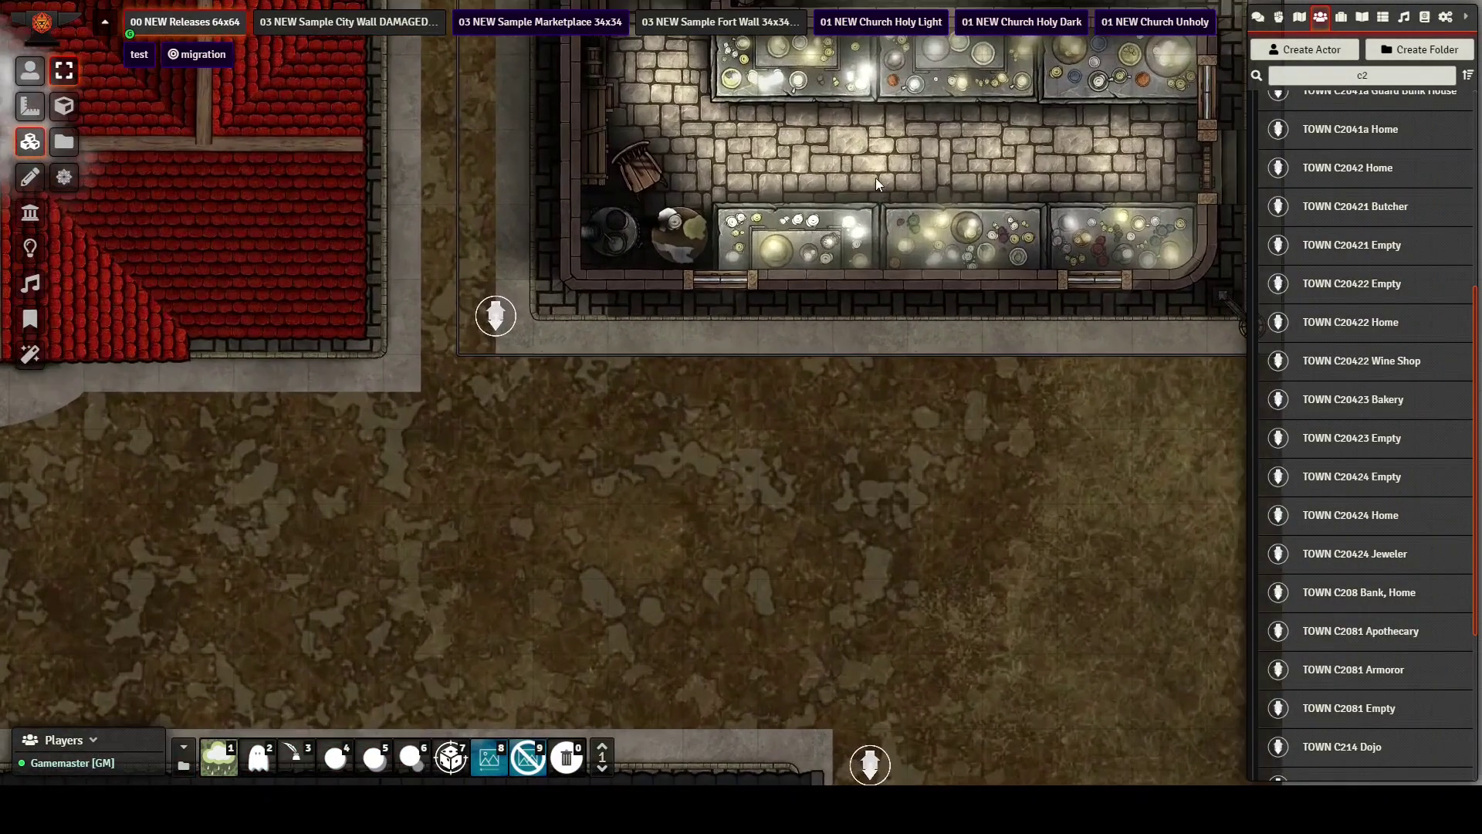
left_click_drag(852, 211, 866, 319)
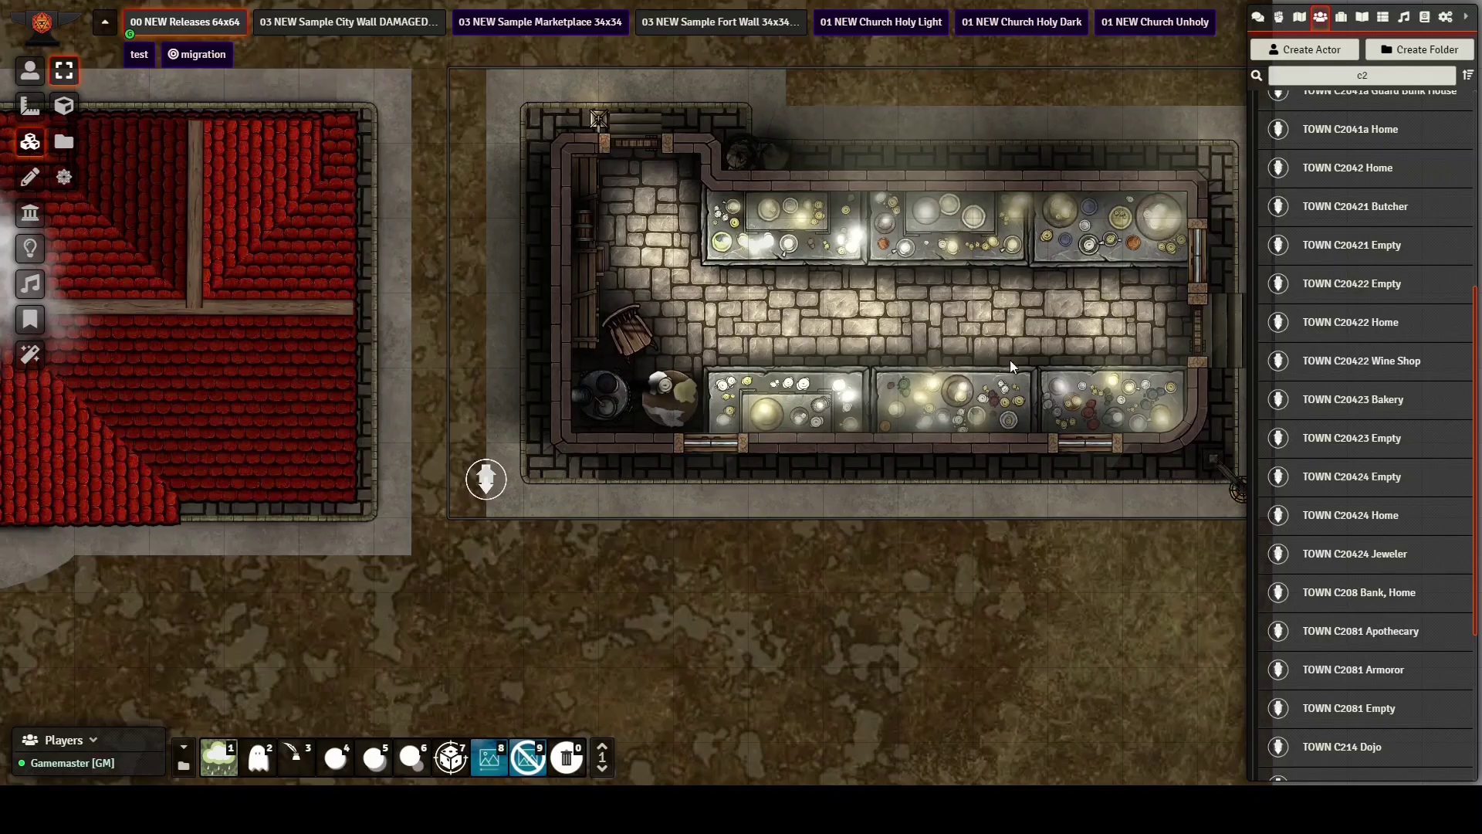
left_click_drag(799, 588, 1261, 623)
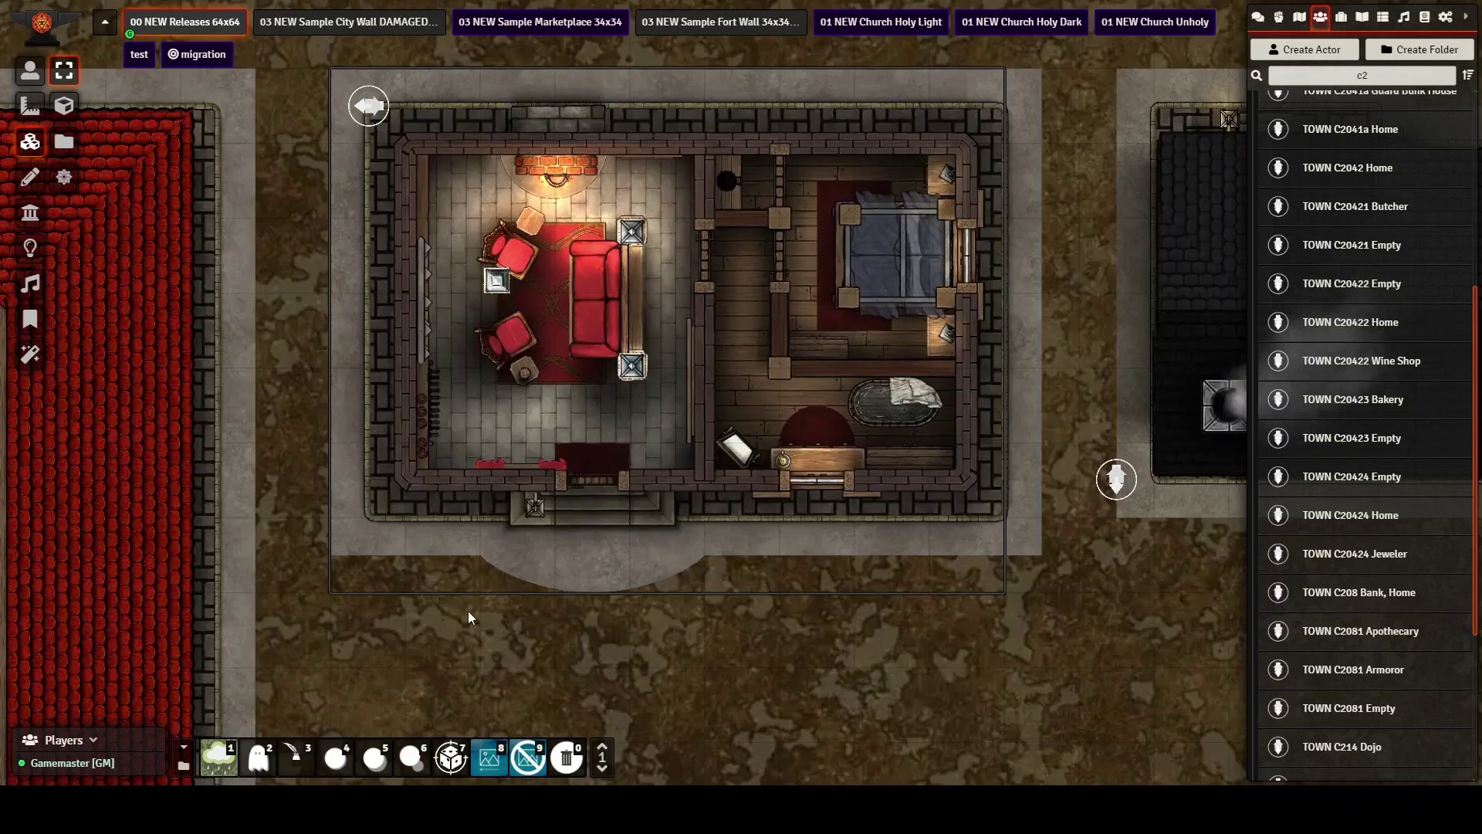
left_click_drag(660, 634, 1221, 630)
left_click_drag(690, 485, 893, 244)
left_click_drag(404, 585, 699, 760)
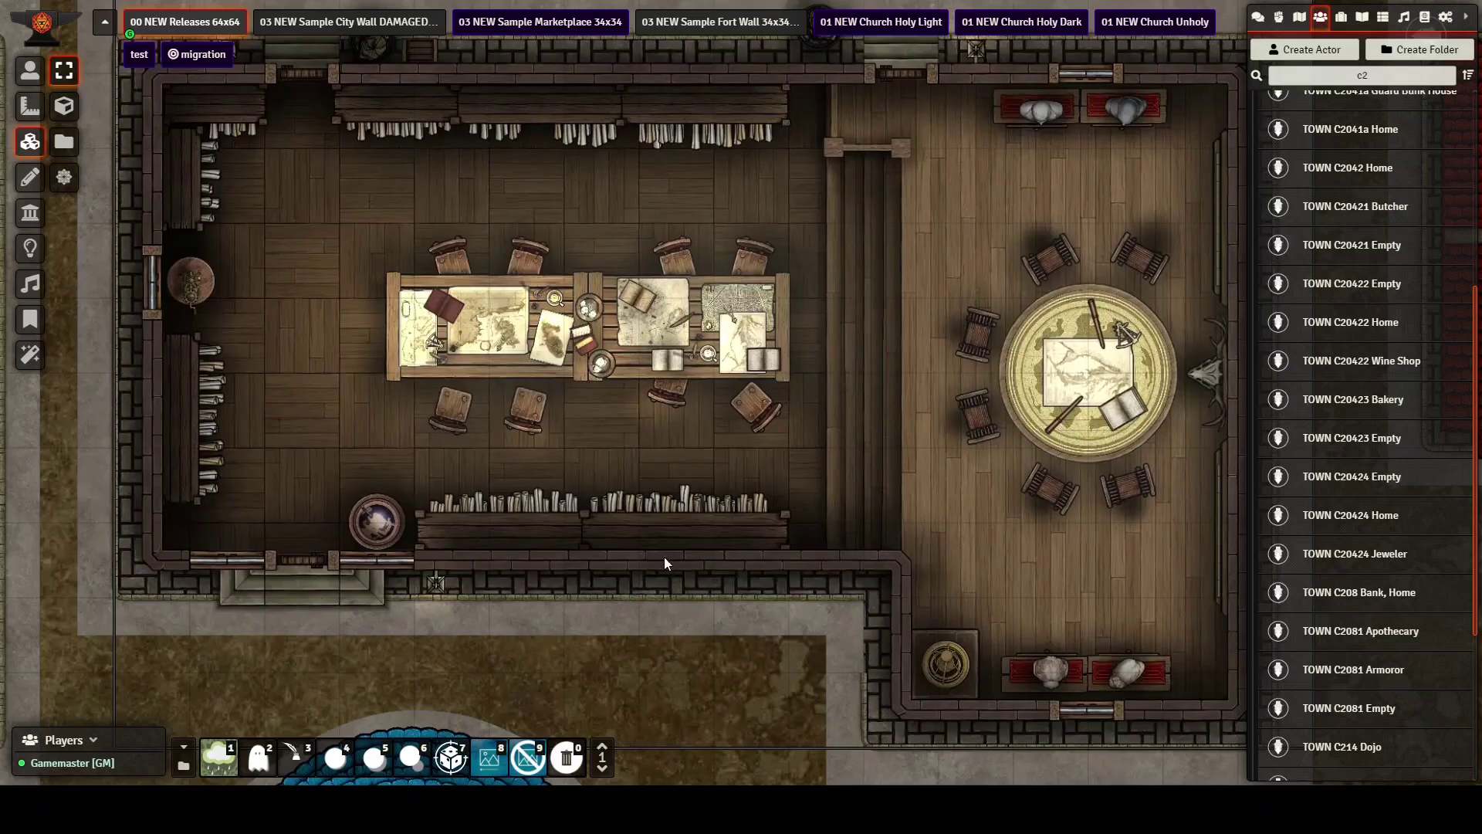
Examine the rest of the library and meeting hall and the neighbouring L-shaped red-roofed building in the second row
left_click_drag(1095, 420, 1002, 455)
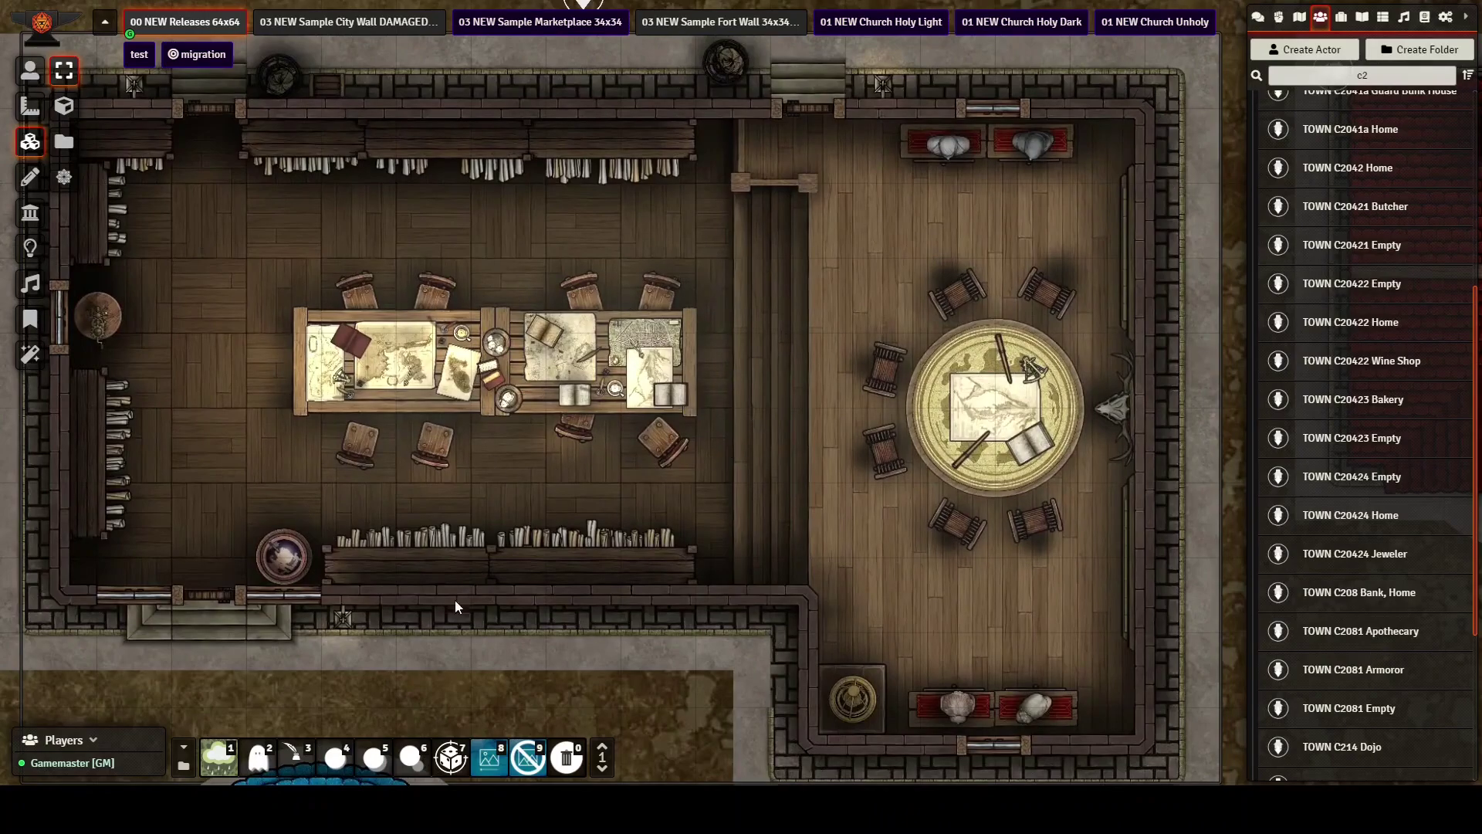
left_click_drag(372, 687, 1130, 586)
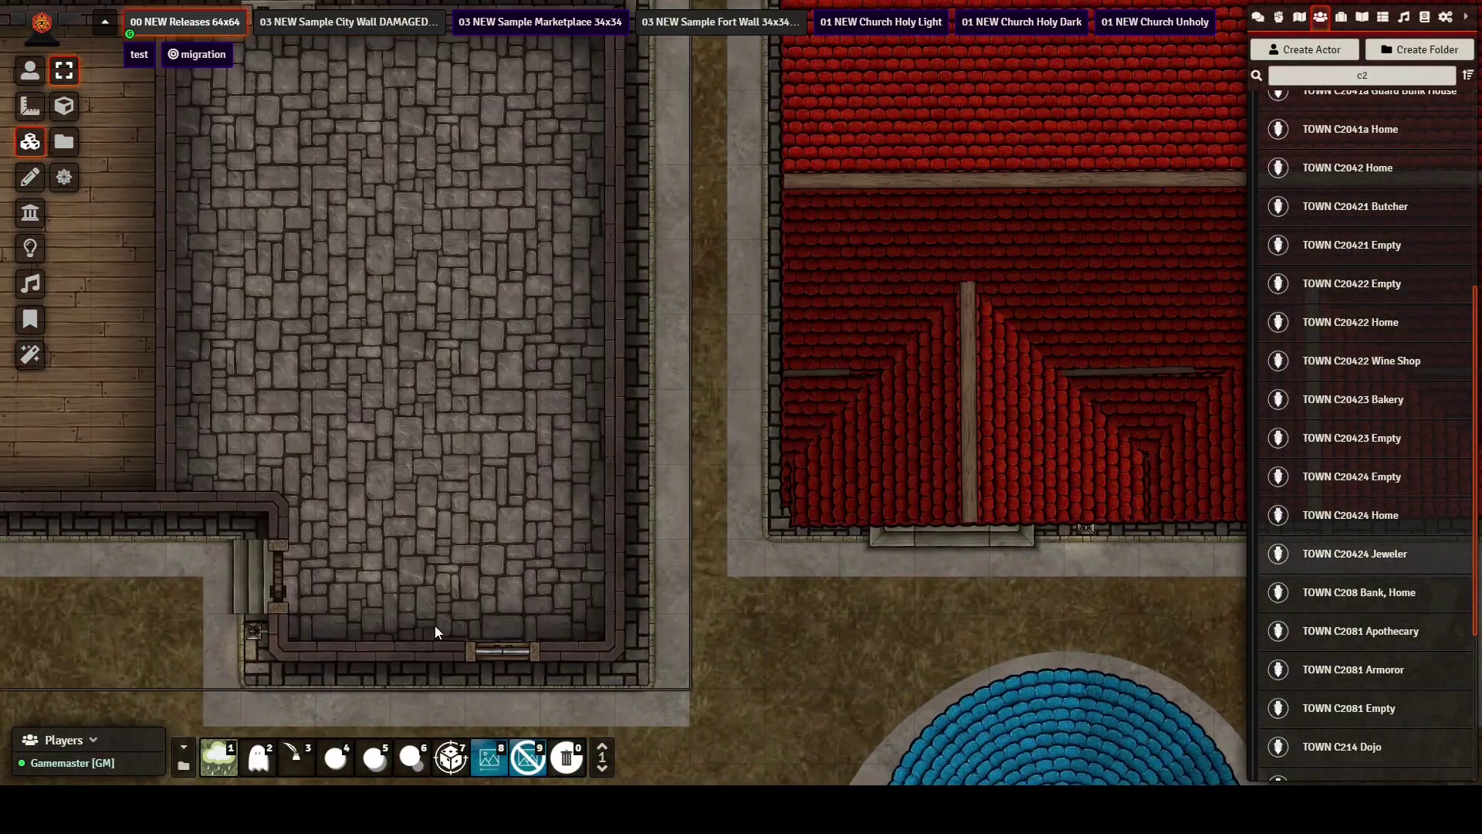
left_click_drag(123, 639, 741, 647)
scroll(610, 237, "down", 6)
scroll(610, 238, "down", 1)
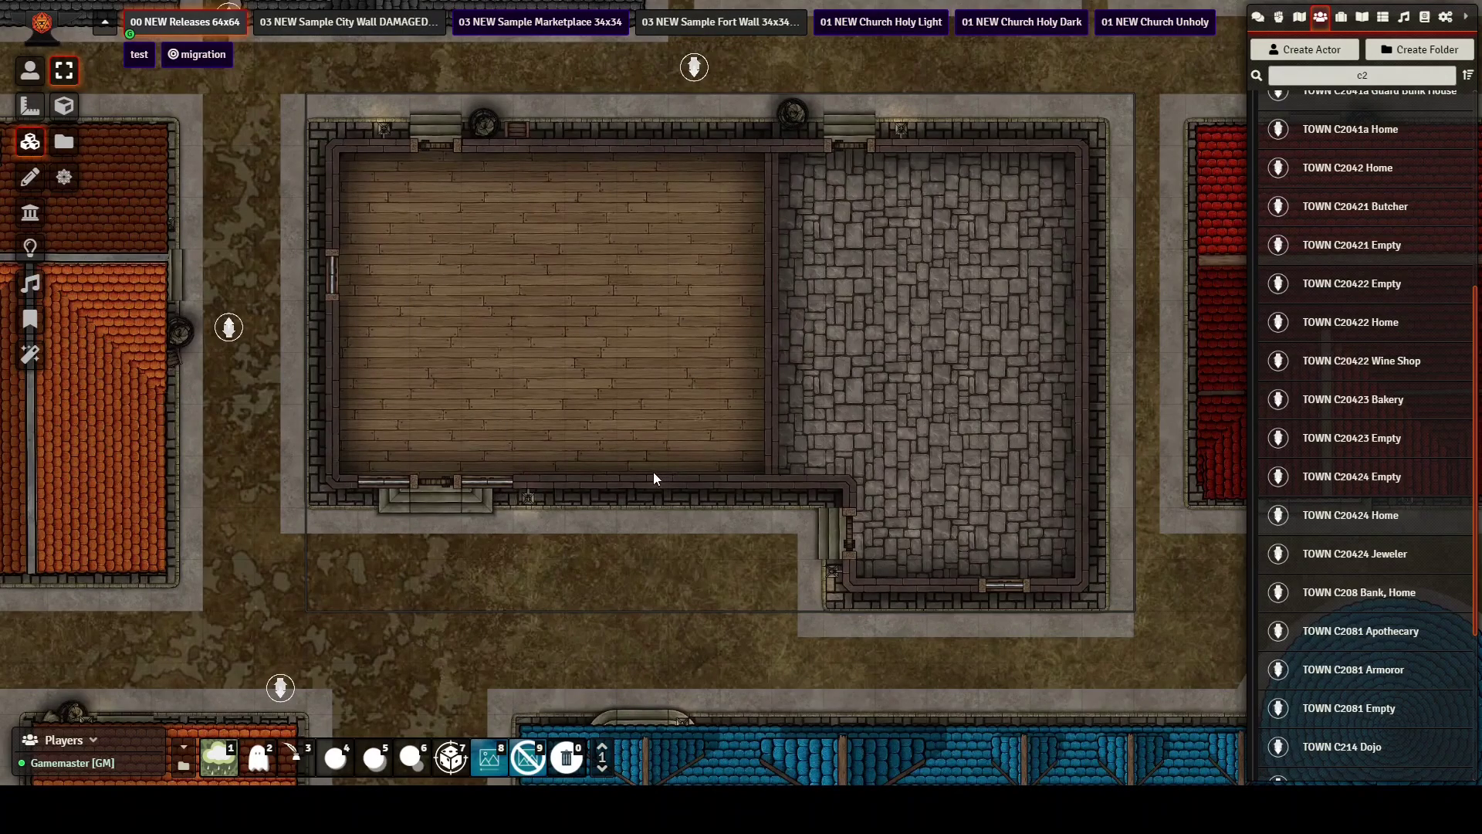
Examine the interiors of the L-shaped orange-roofed building and the angled grey-roofed building at the end of the second row
left_click_drag(317, 502, 1131, 529)
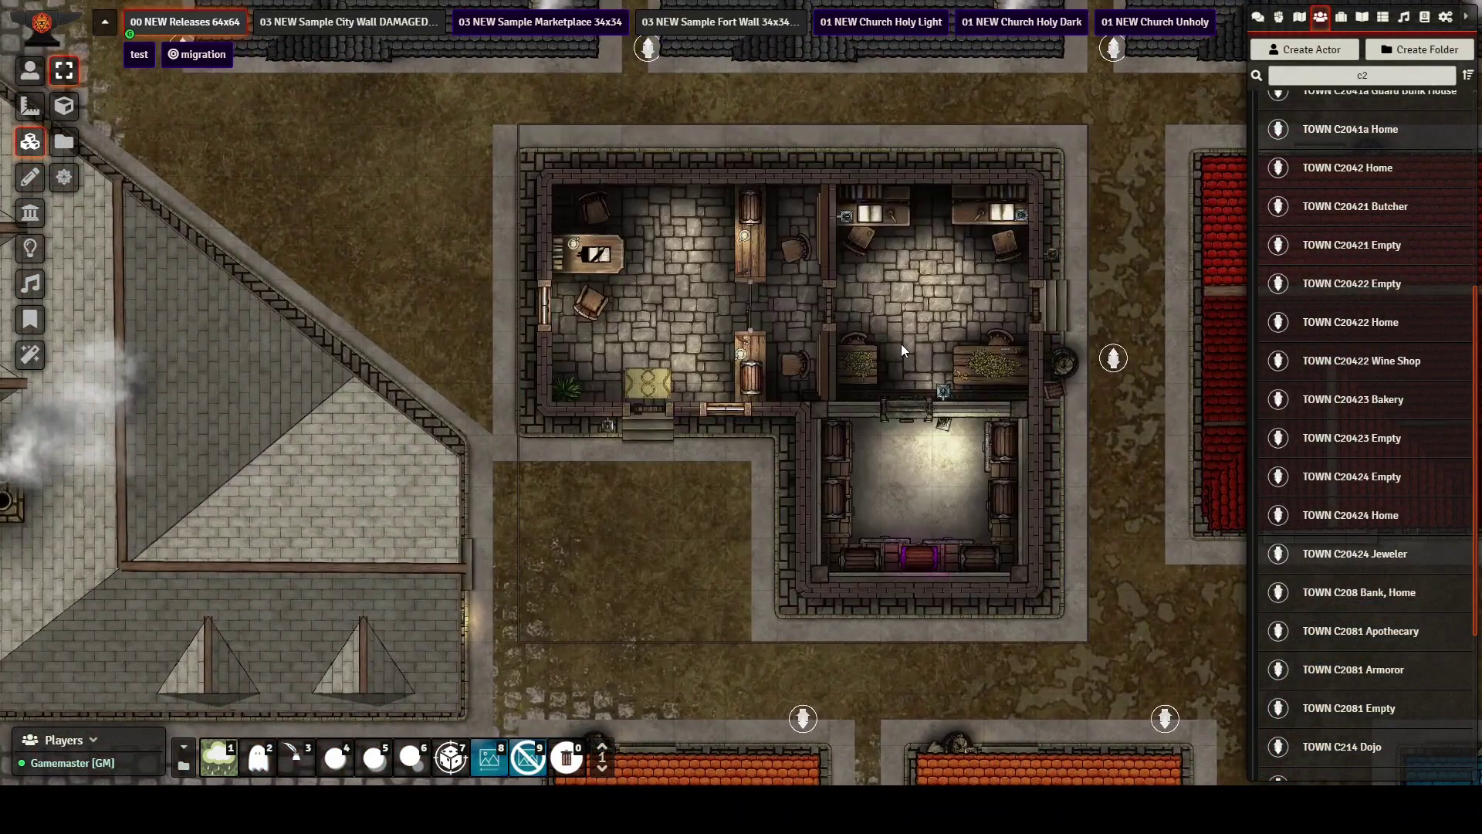
scroll(907, 328, "up", 2)
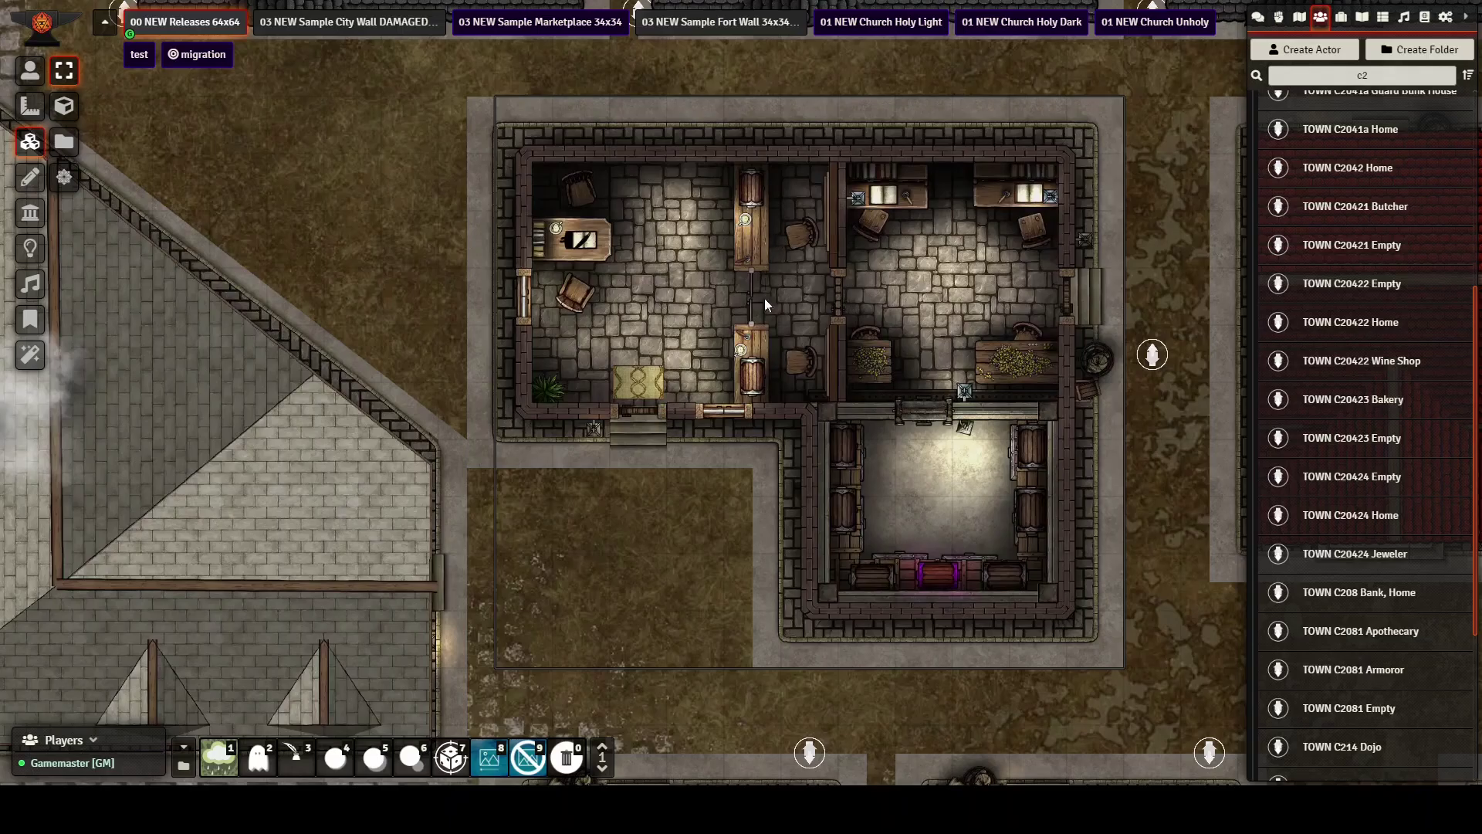
left_click_drag(457, 306, 1017, 307)
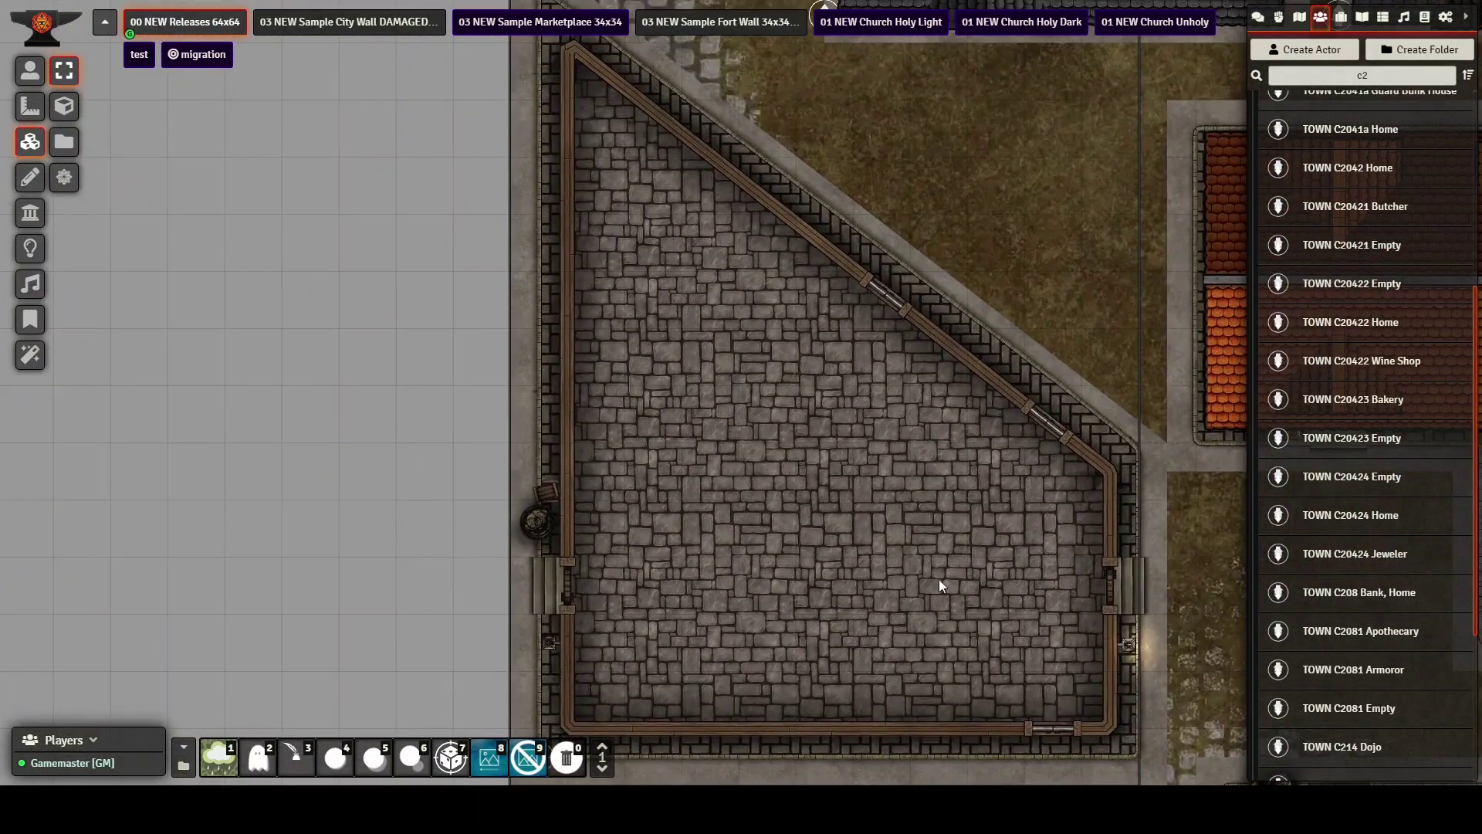
scroll(934, 552, "down", 6)
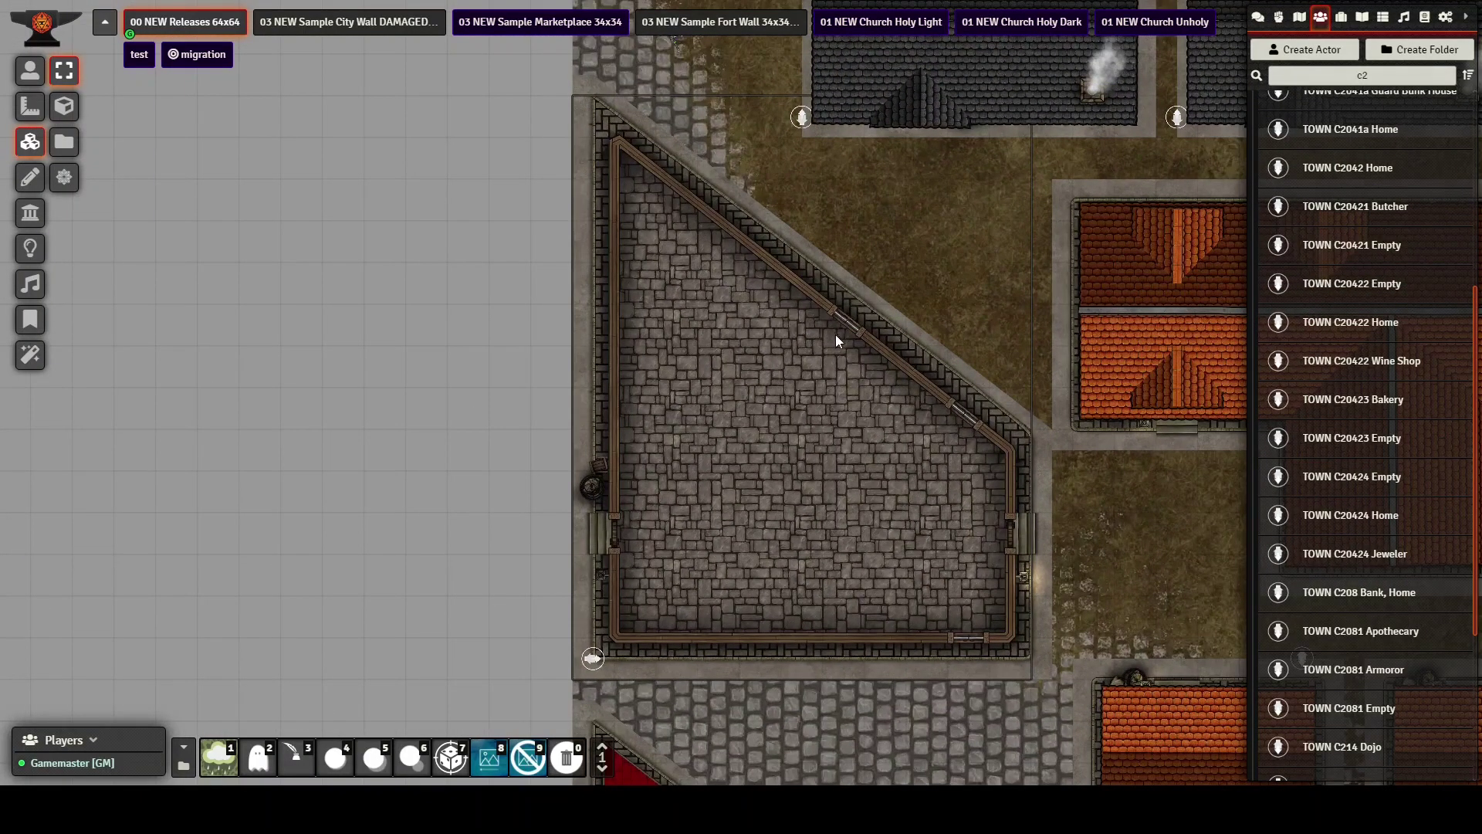
left_click_drag(1130, 526, 958, 487)
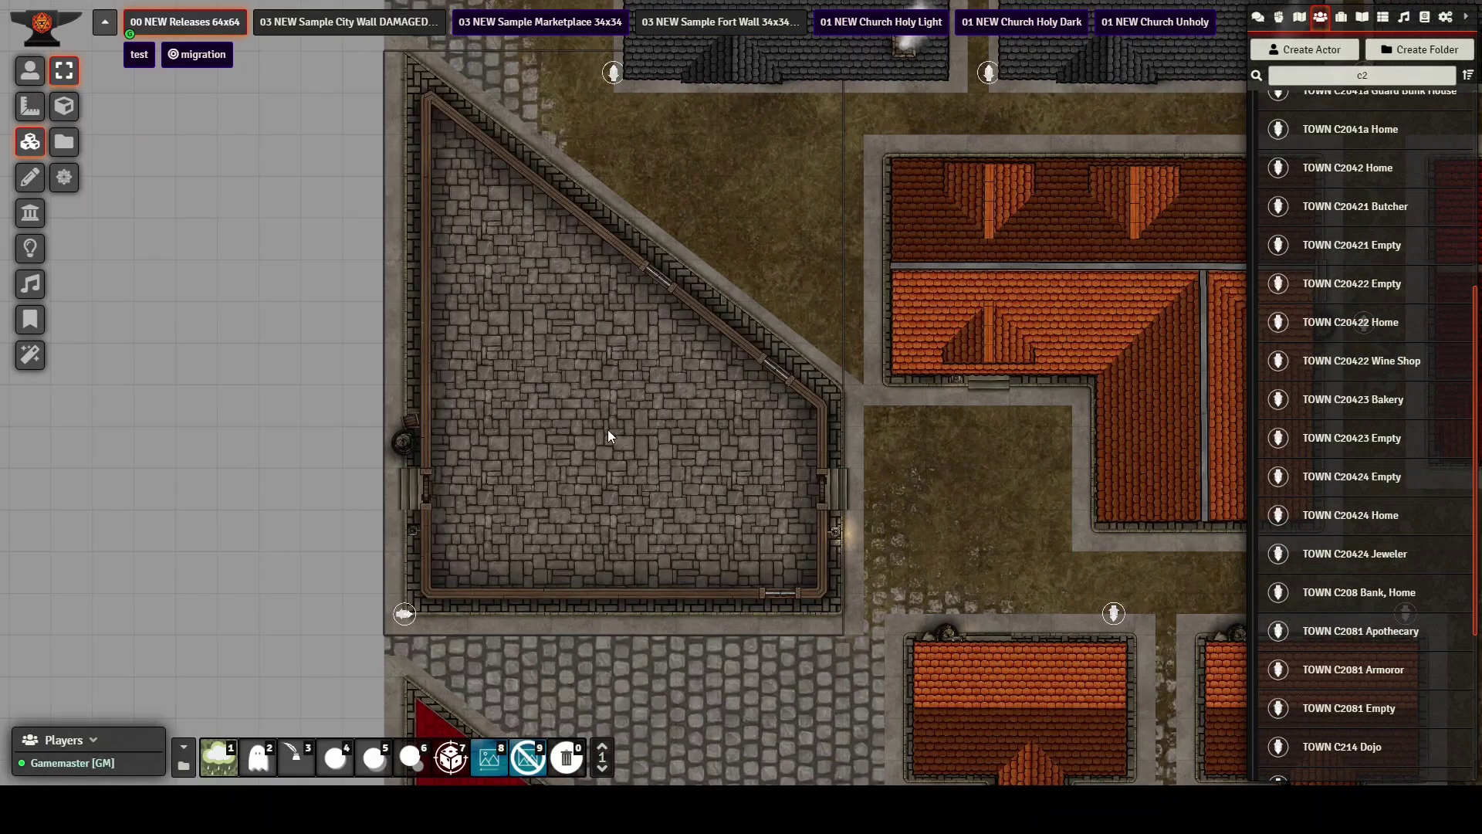
Inspect the shop, storeroom and living quarters inside the angled red-roofed building at the map's edge
left_click_drag(943, 466, 912, 25)
left_click_drag(833, 267, 853, 79)
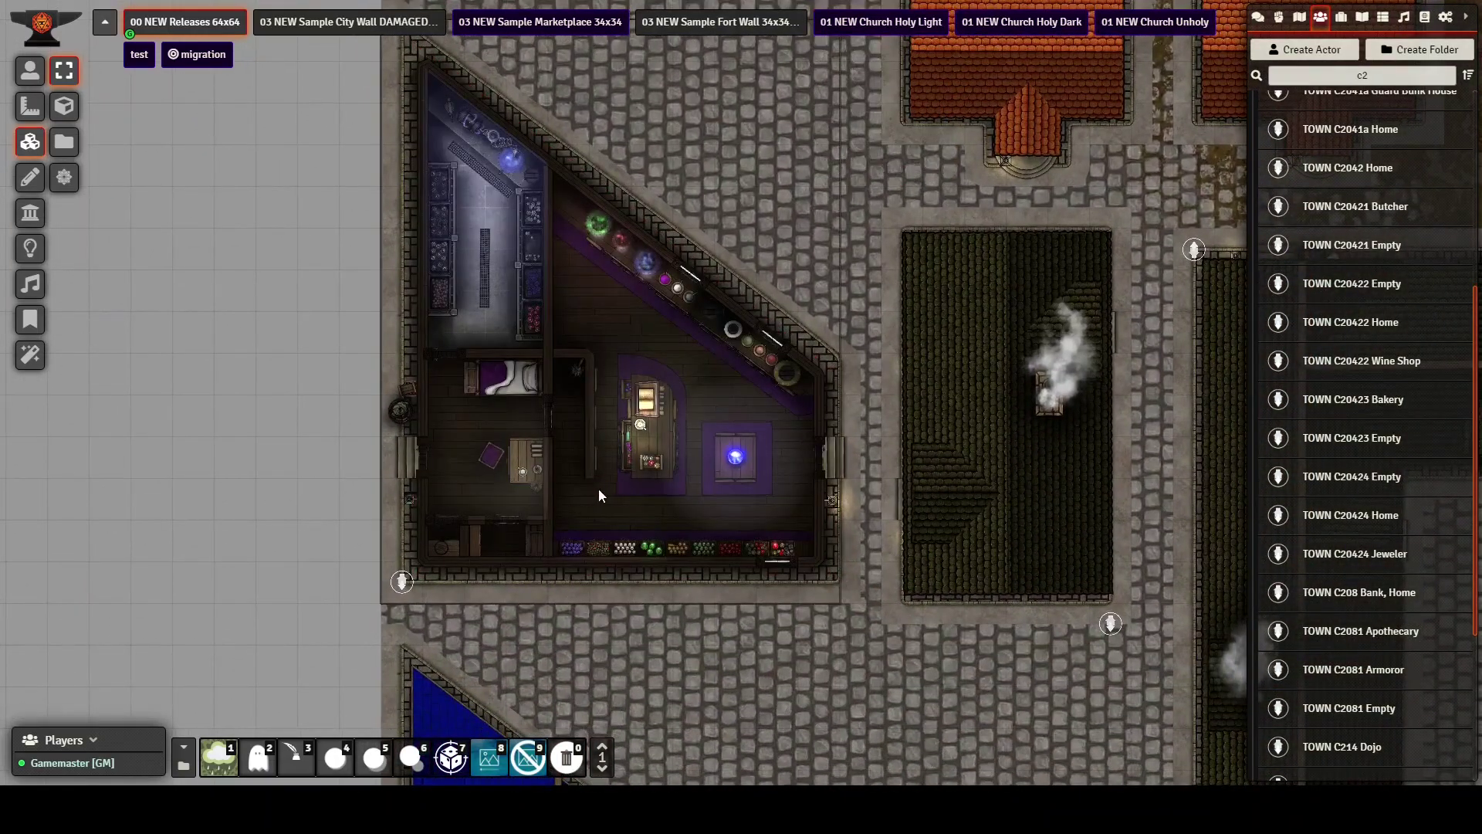
scroll(579, 467, "up", 6)
scroll(579, 468, "up", 6)
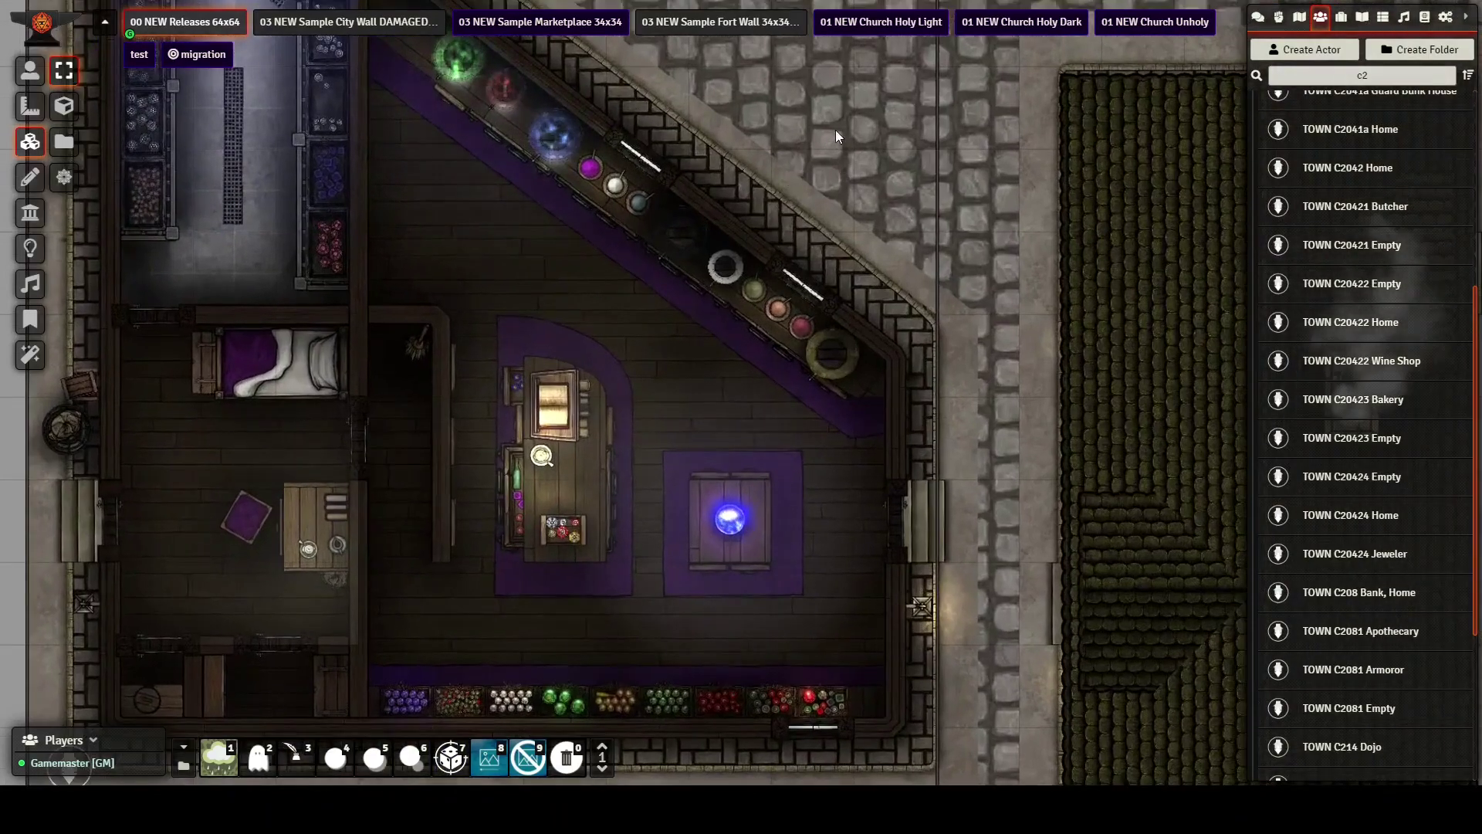
left_click_drag(835, 129, 1062, 119)
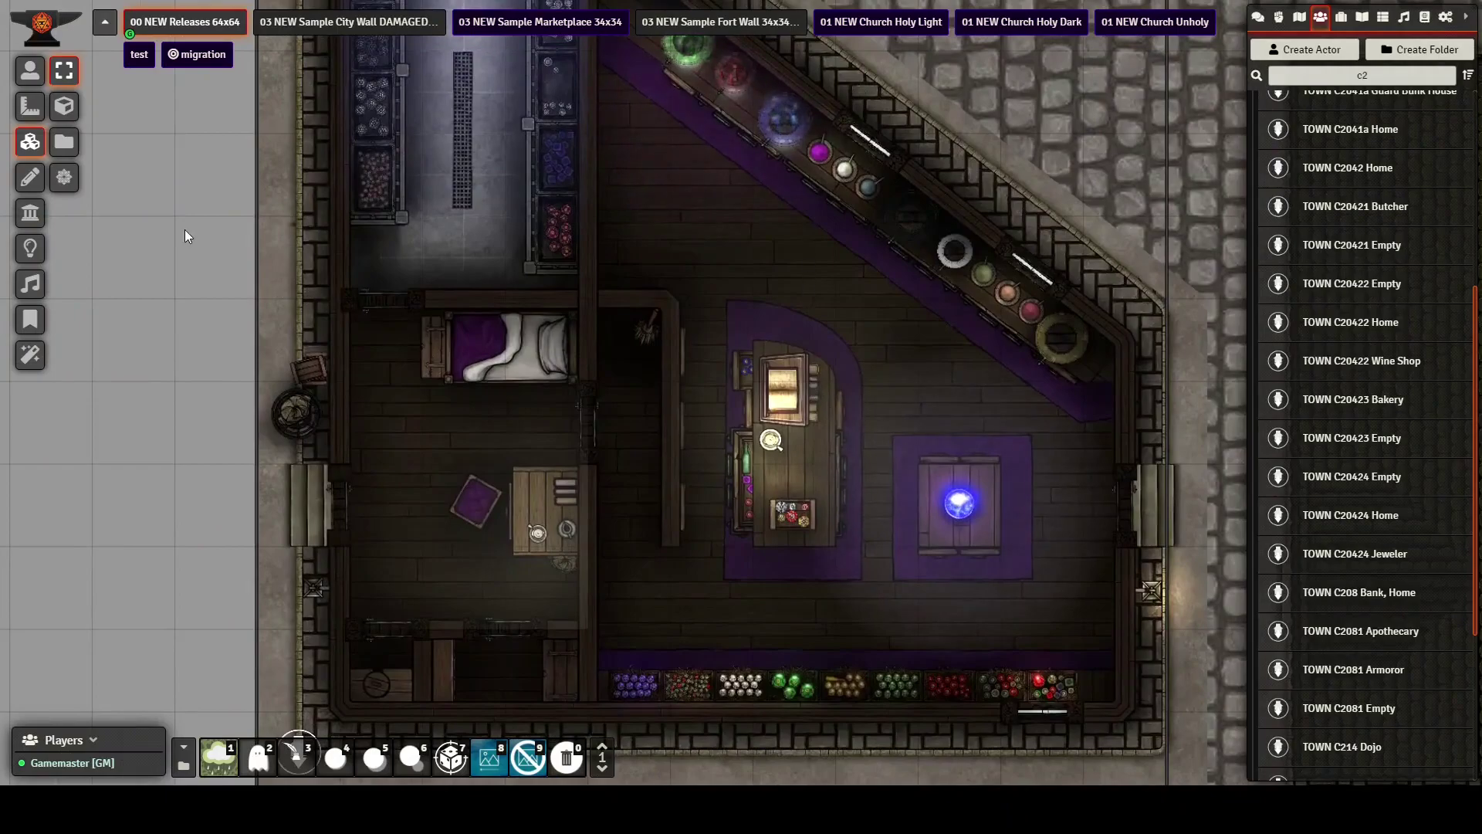
left_click_drag(194, 375, 217, 572)
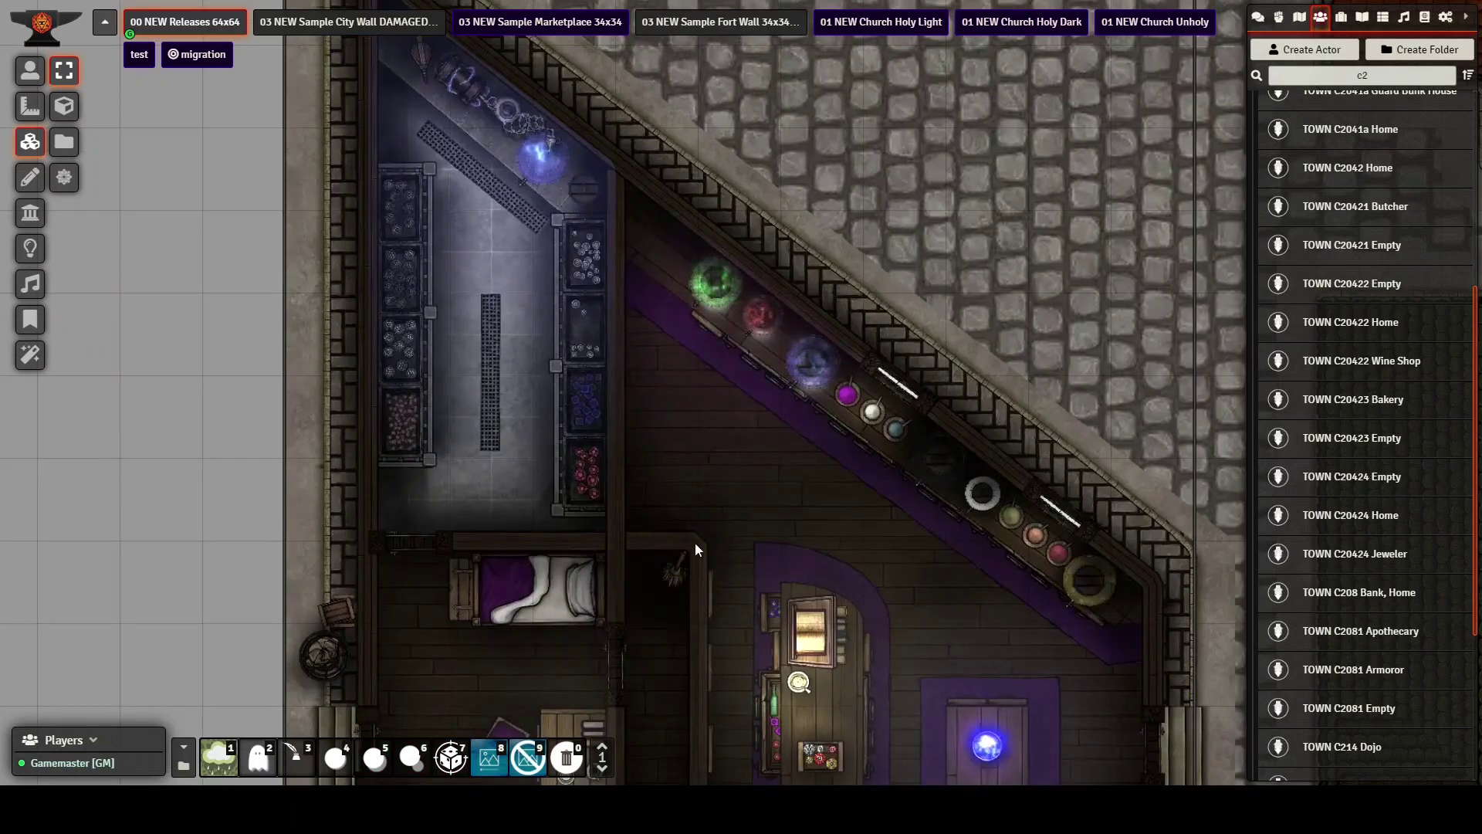
scroll(781, 559, "down", 3)
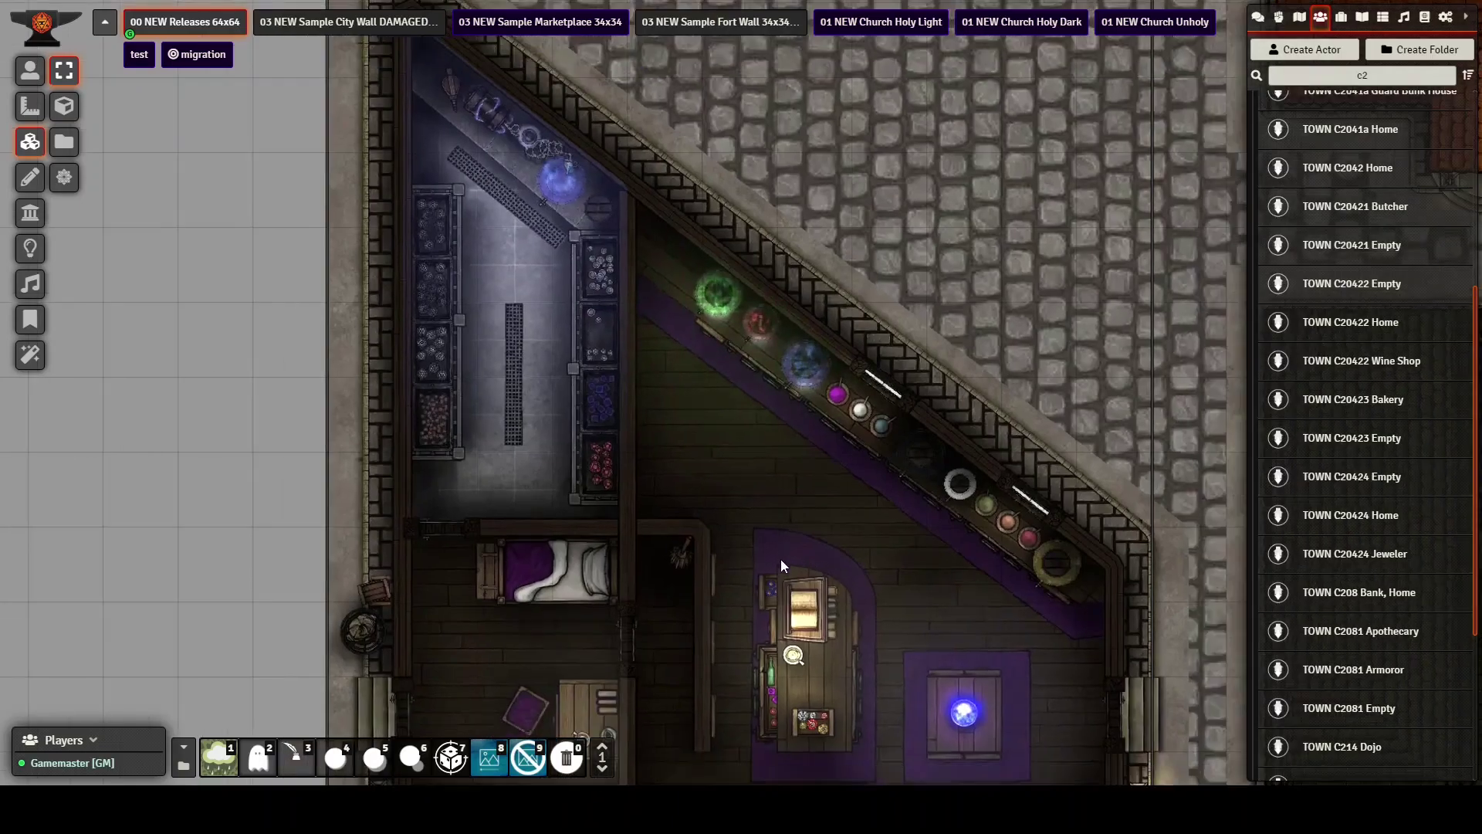
scroll(775, 559, "down", 3)
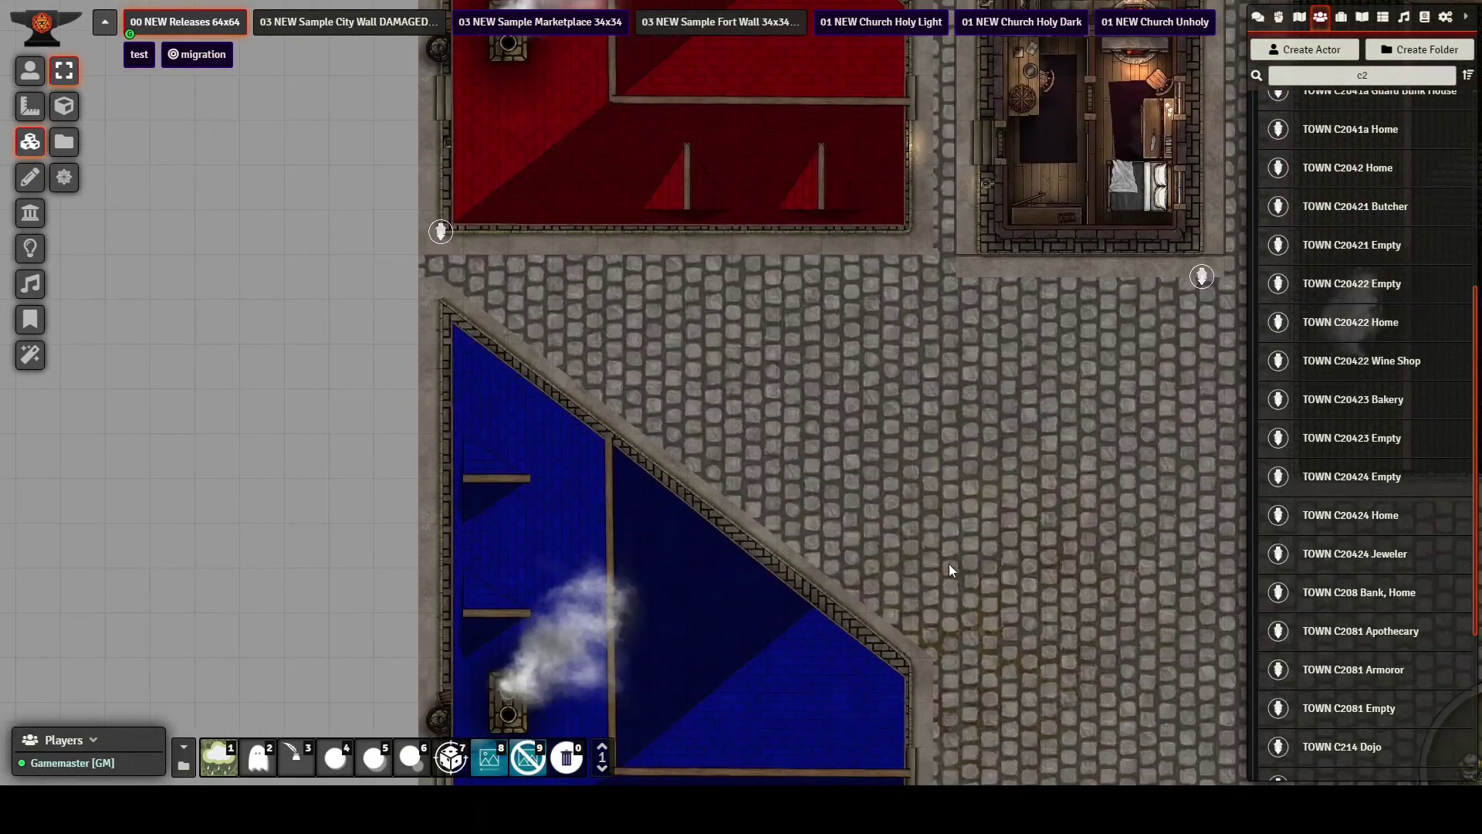
Inspect the shop floor, storeroom and bedroom inside the angled blue-roofed building
left_click_drag(948, 564, 963, 246)
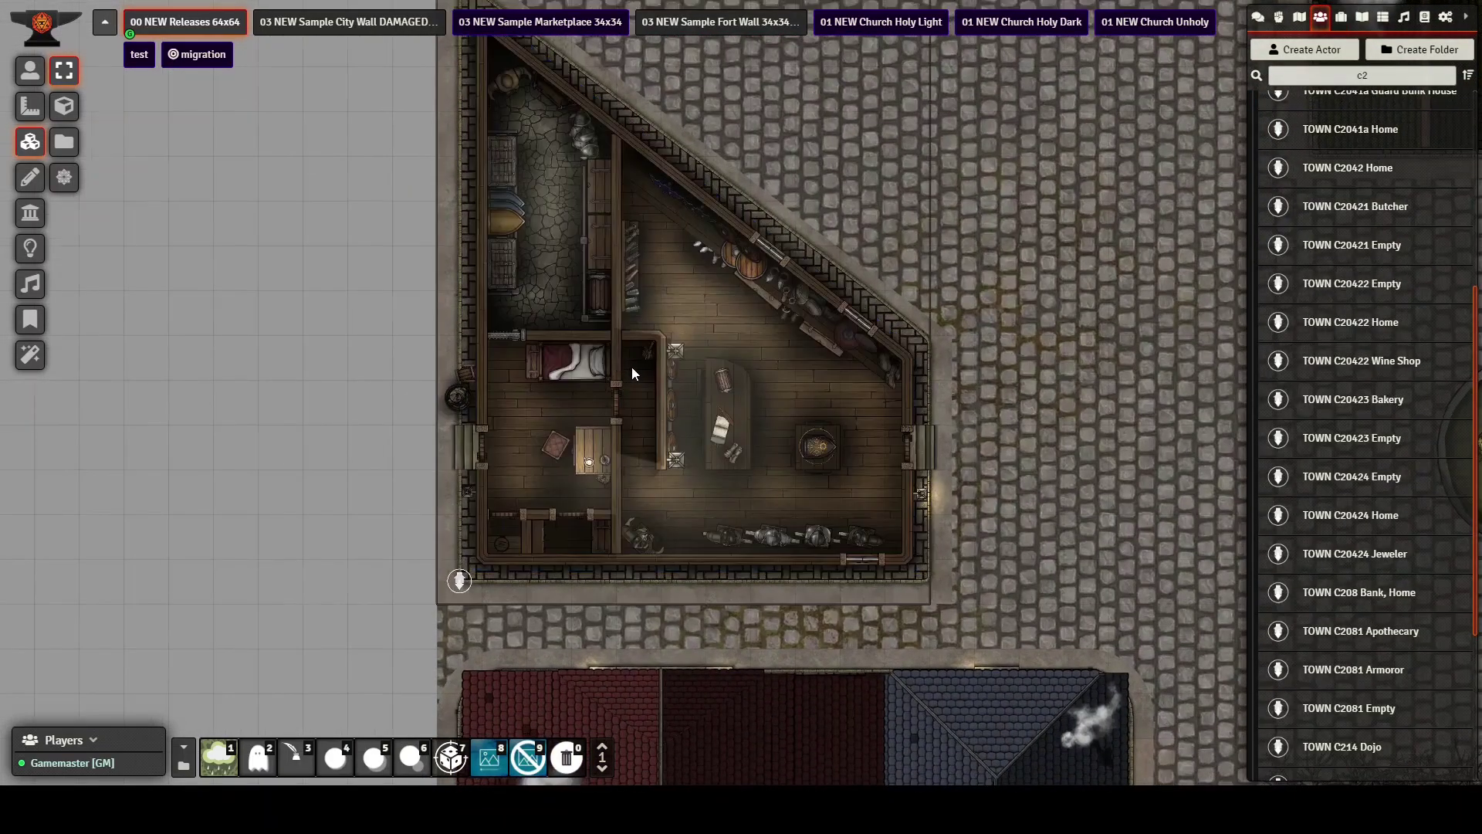
scroll(631, 365, "up", 9)
scroll(625, 372, "up", 3)
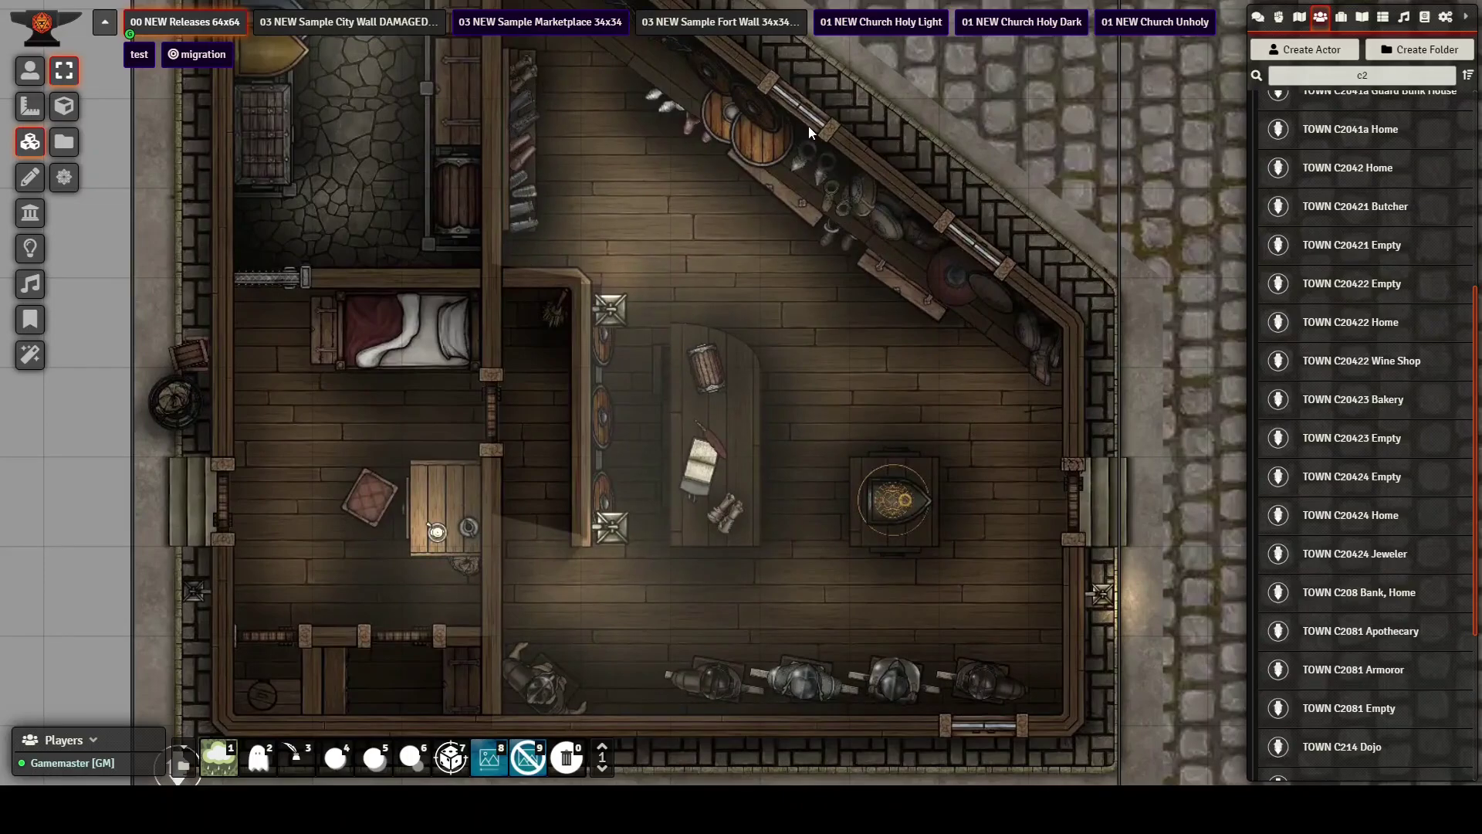
left_click_drag(565, 535, 689, 833)
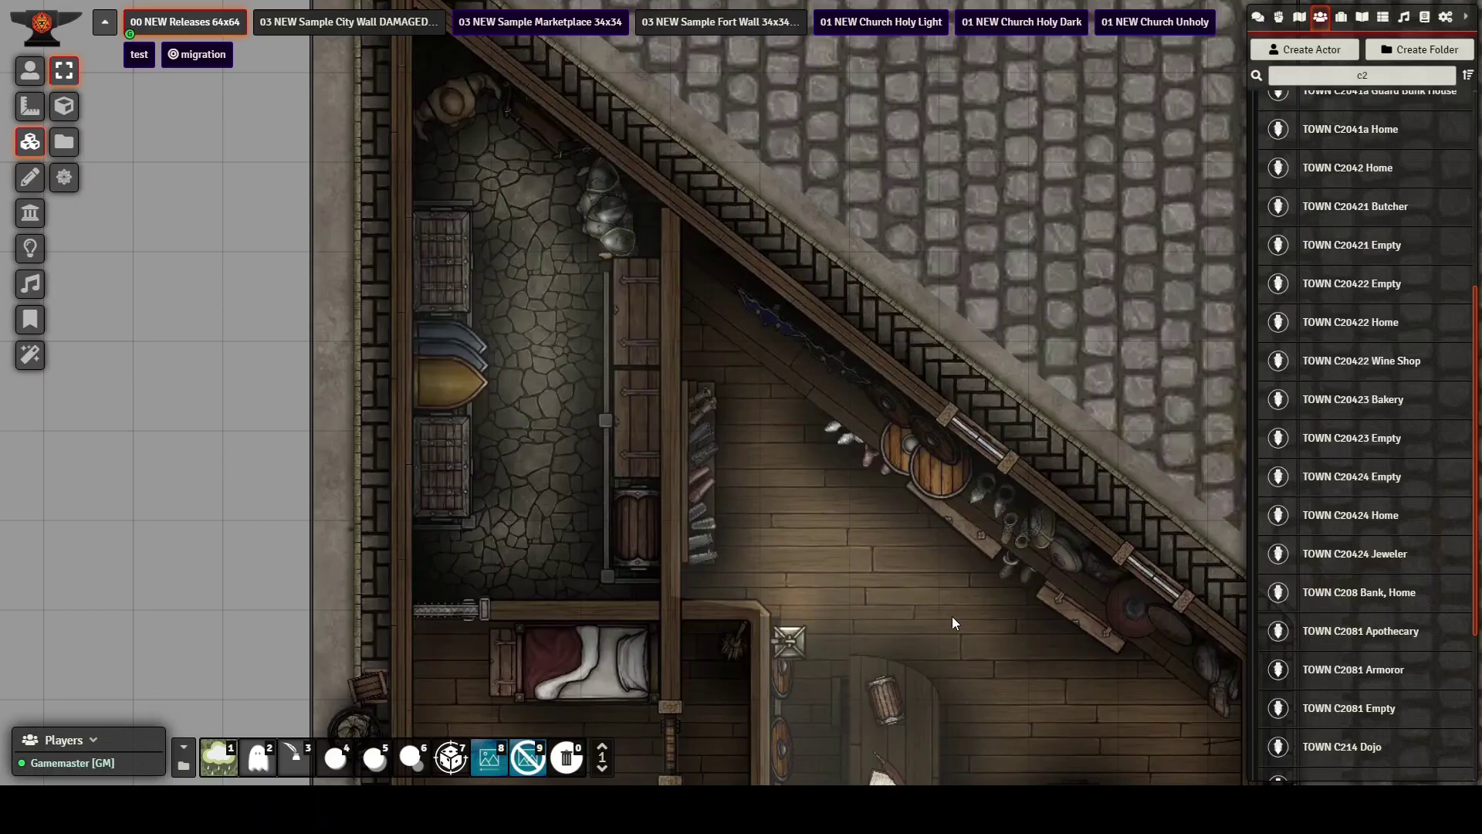
scroll(949, 614, "down", 6)
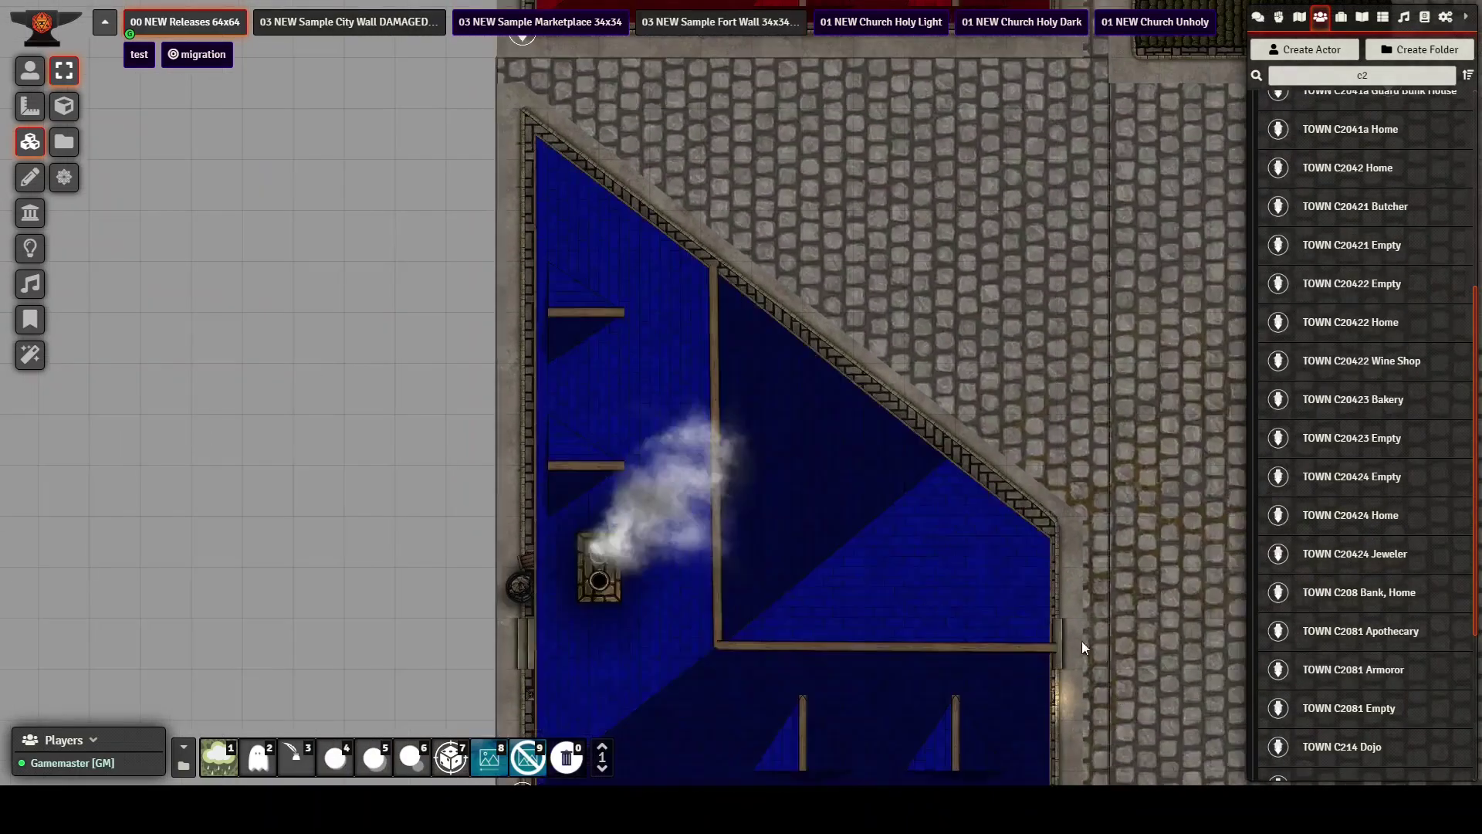
Examine the interiors of the building with maroon and slate-blue roofs and the two adjoining red-roofed homes below it
left_click_drag(1082, 641, 733, 253)
left_click_drag(1105, 414, 979, 30)
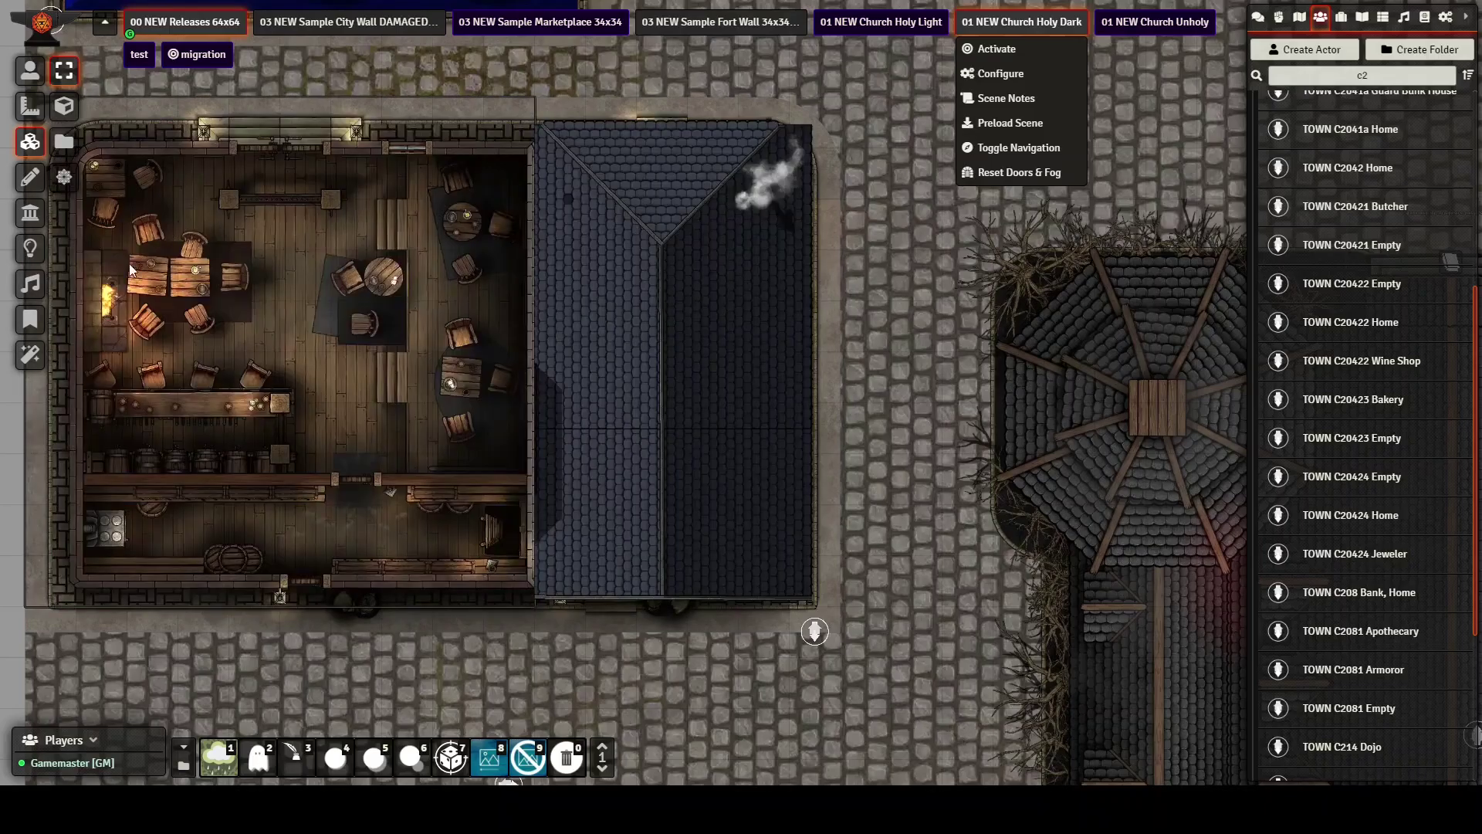
left_click_drag(918, 575, 770, 267)
scroll(781, 304, "down", 8)
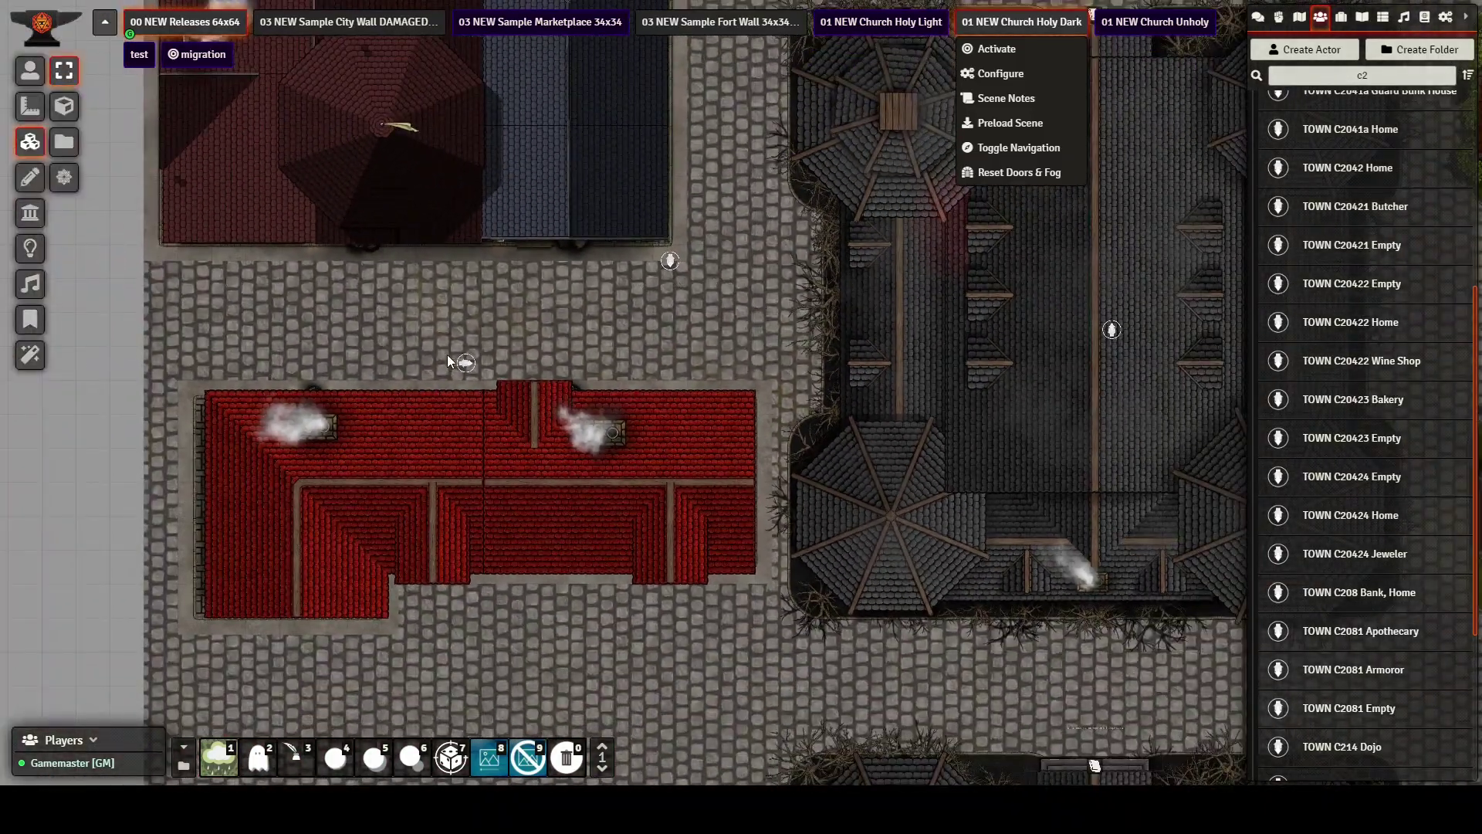
left_click_drag(449, 355, 679, 358)
scroll(618, 342, "up", 8)
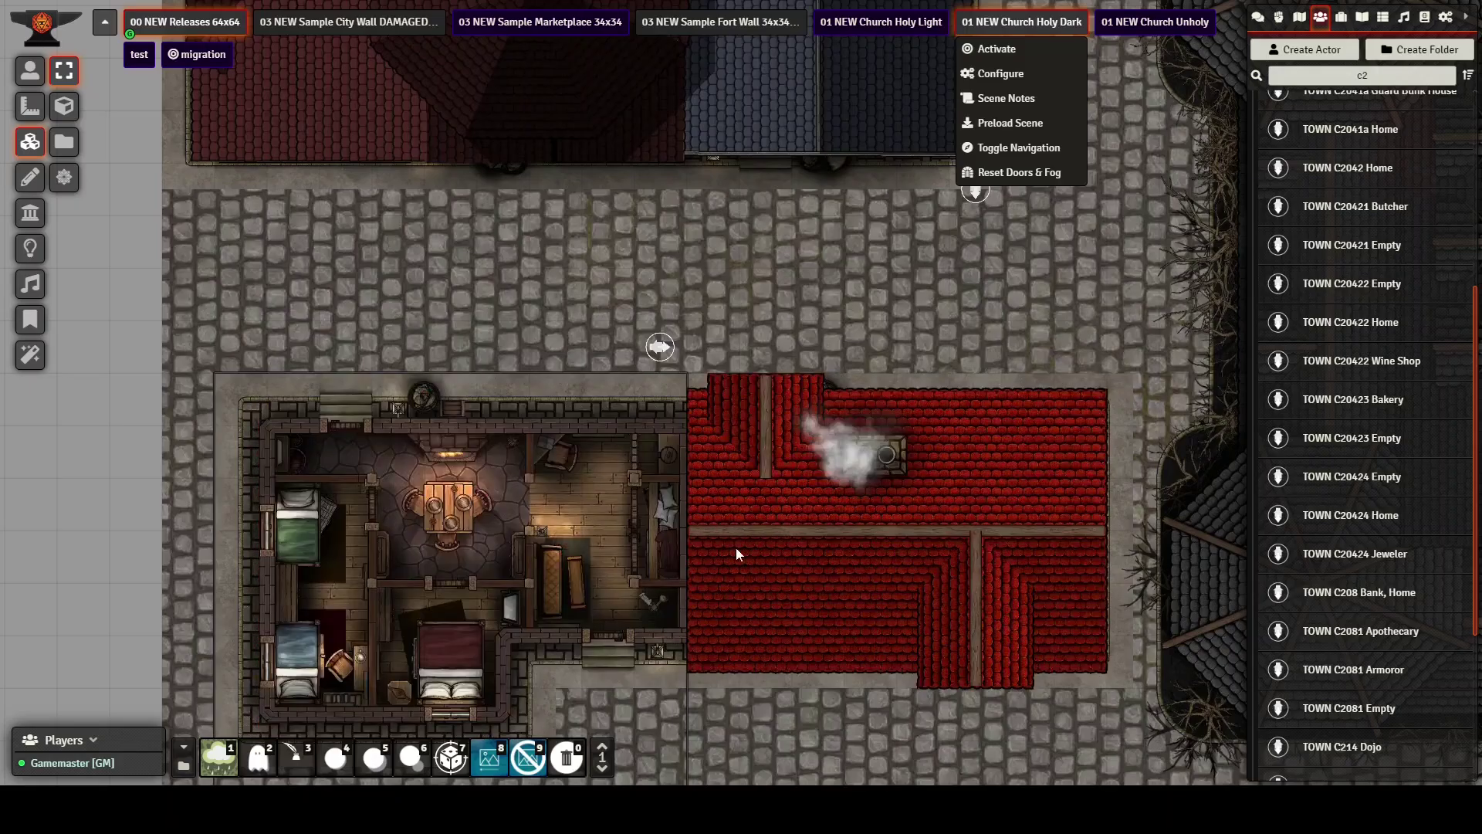
scroll(816, 548, "down", 4)
scroll(813, 549, "down", 12)
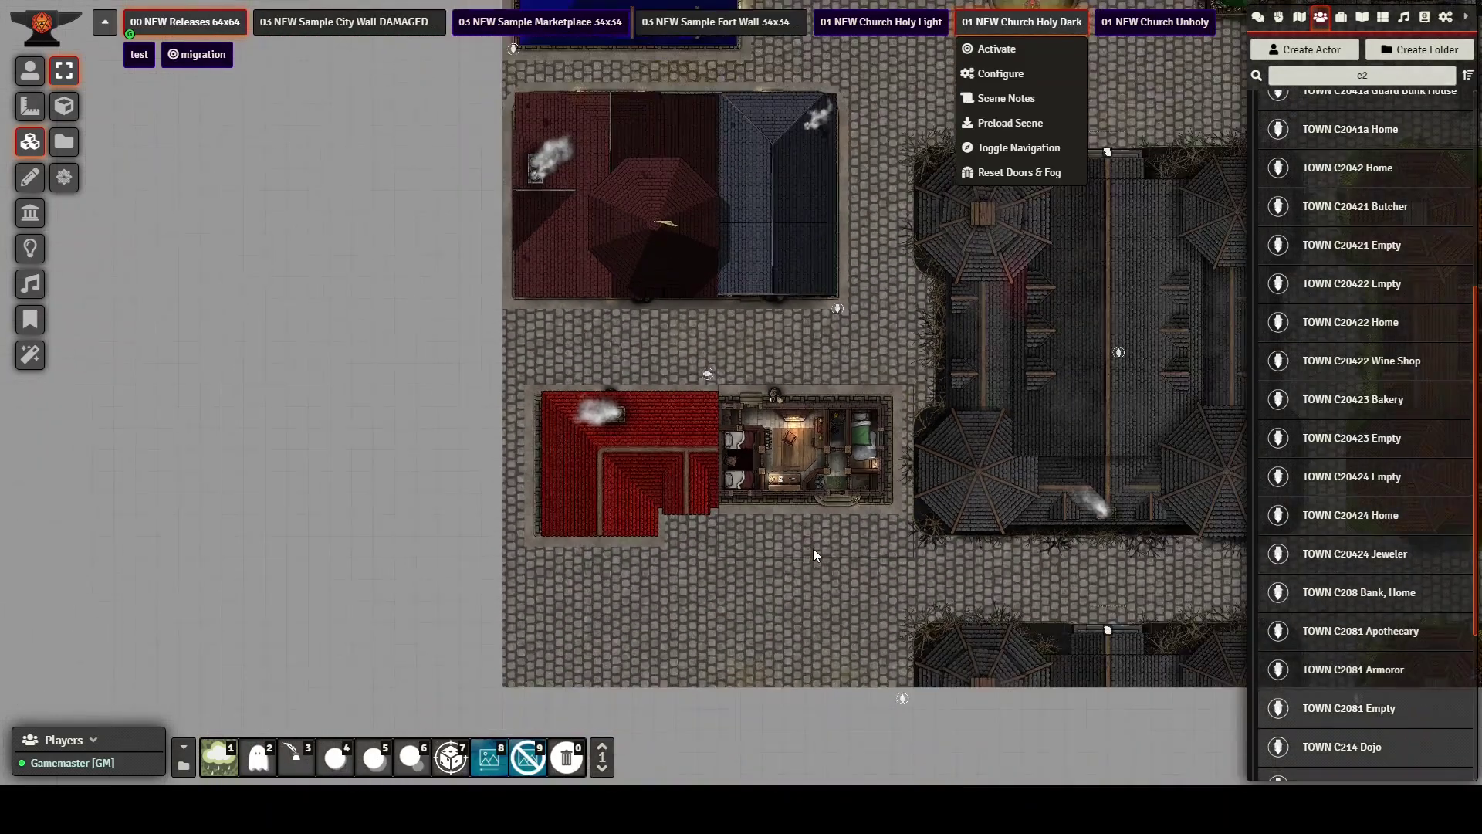
Examine the interiors of the two small orange-roofed buildings north of the green-roofed ones
left_click_drag(775, 570, 494, 721)
key("Up")
key("Right")
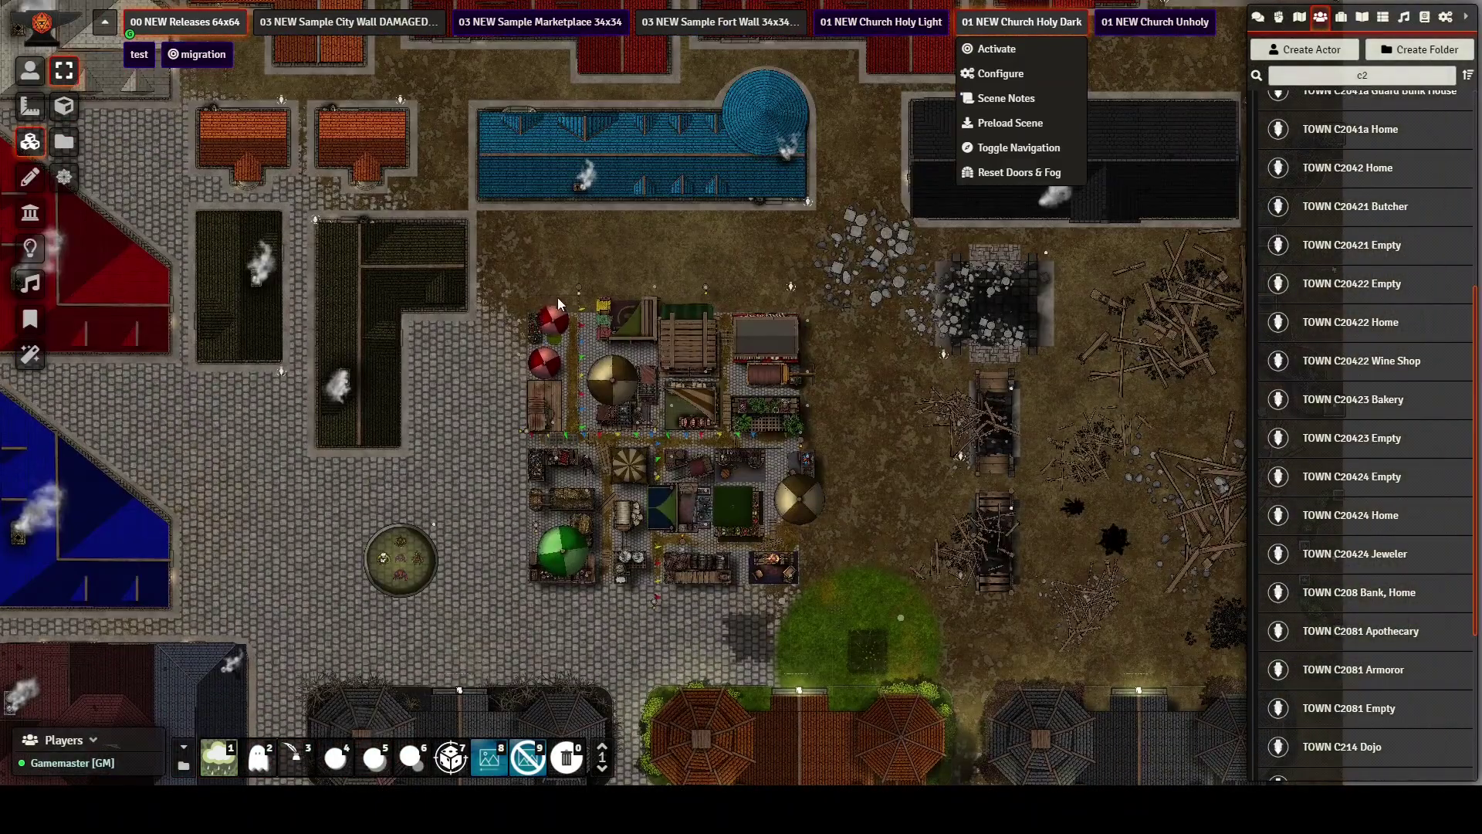
left_click_drag(557, 298, 956, 435)
scroll(511, 395, "up", 12)
key("Up")
key("Left")
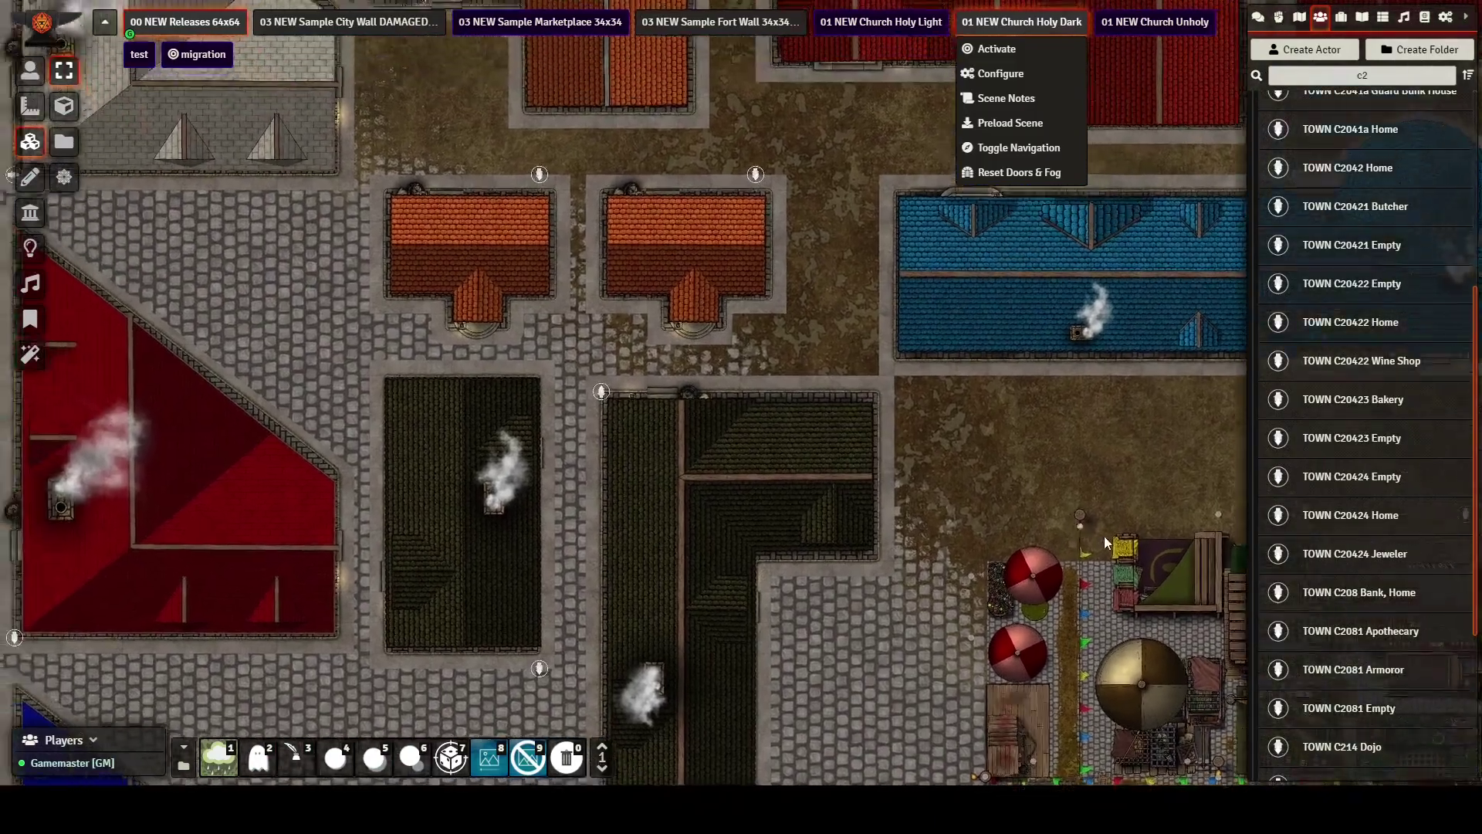
scroll(587, 340, "up", 2)
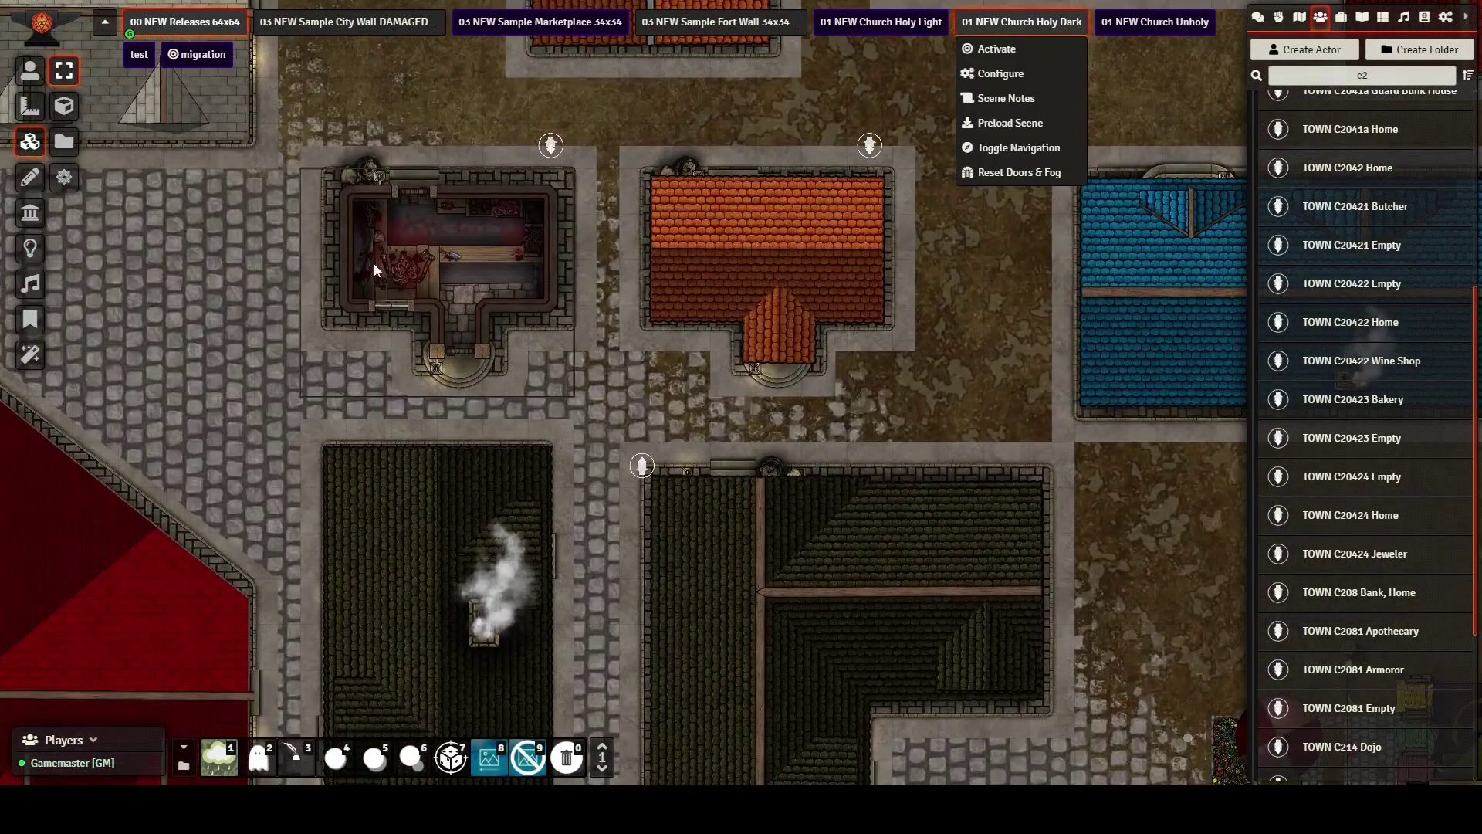
scroll(195, 339, "up", 3)
left_click_drag(201, 382, 284, 488)
scroll(463, 425, "up", 3)
scroll(493, 415, "up", 2)
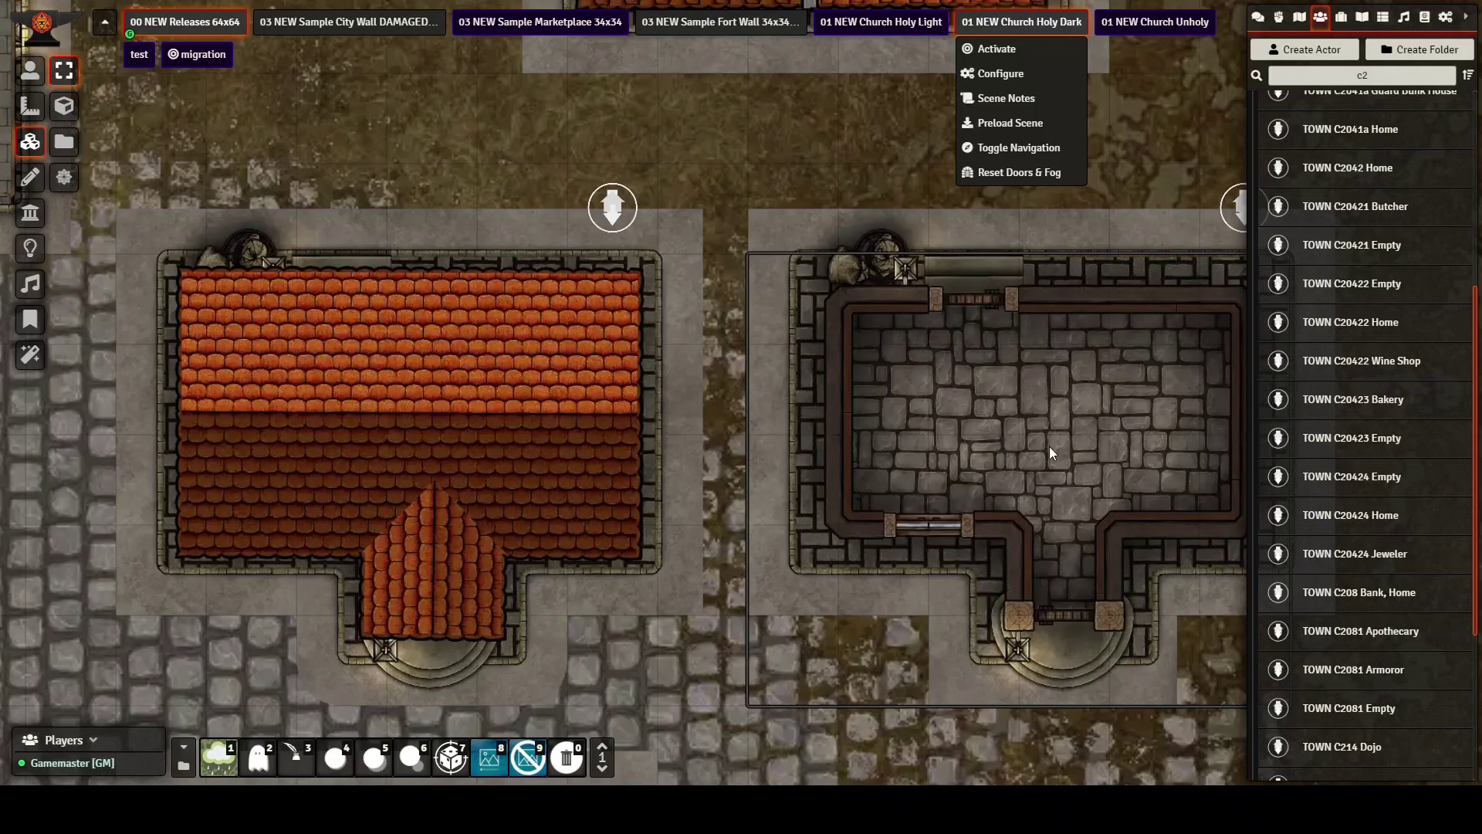
scroll(1049, 453, "down", 5)
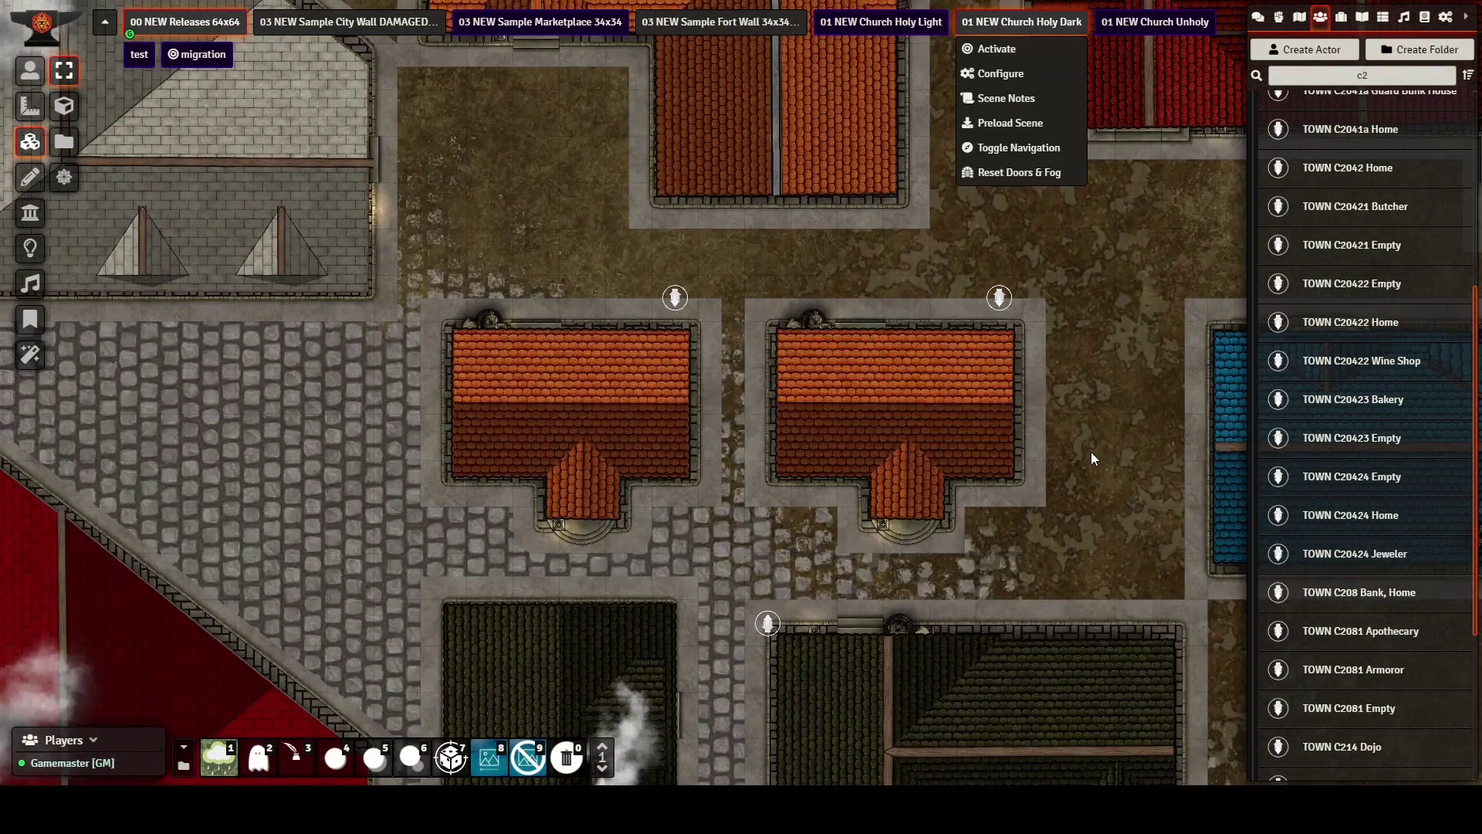
Examine the rooms of the rectangular green-roofed building and the L-shaped green-roofed building beside the marketplace
left_click_drag(1090, 479, 1013, 192)
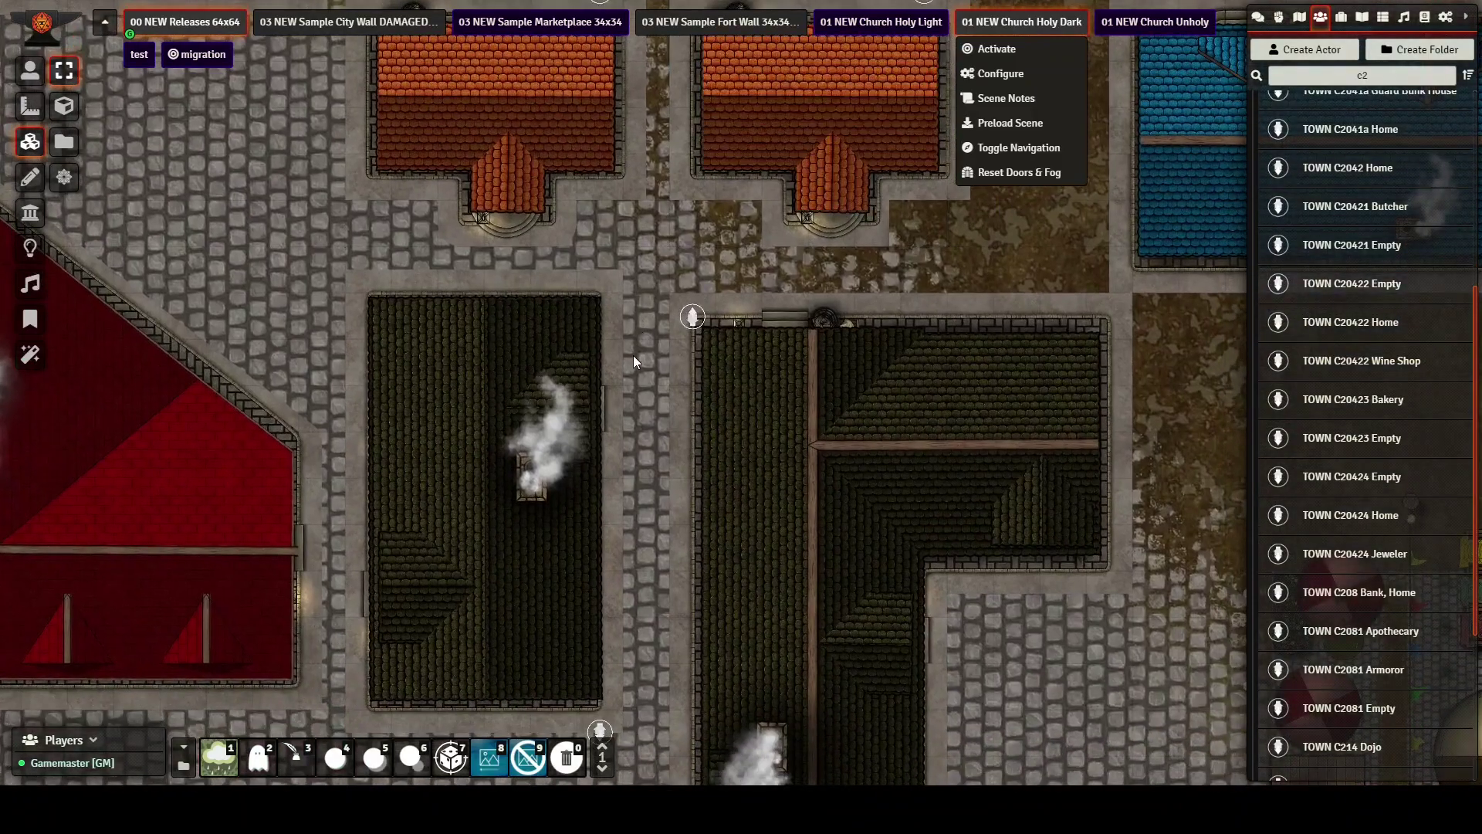
scroll(610, 334, "up", 5)
mouse_move(424, 427)
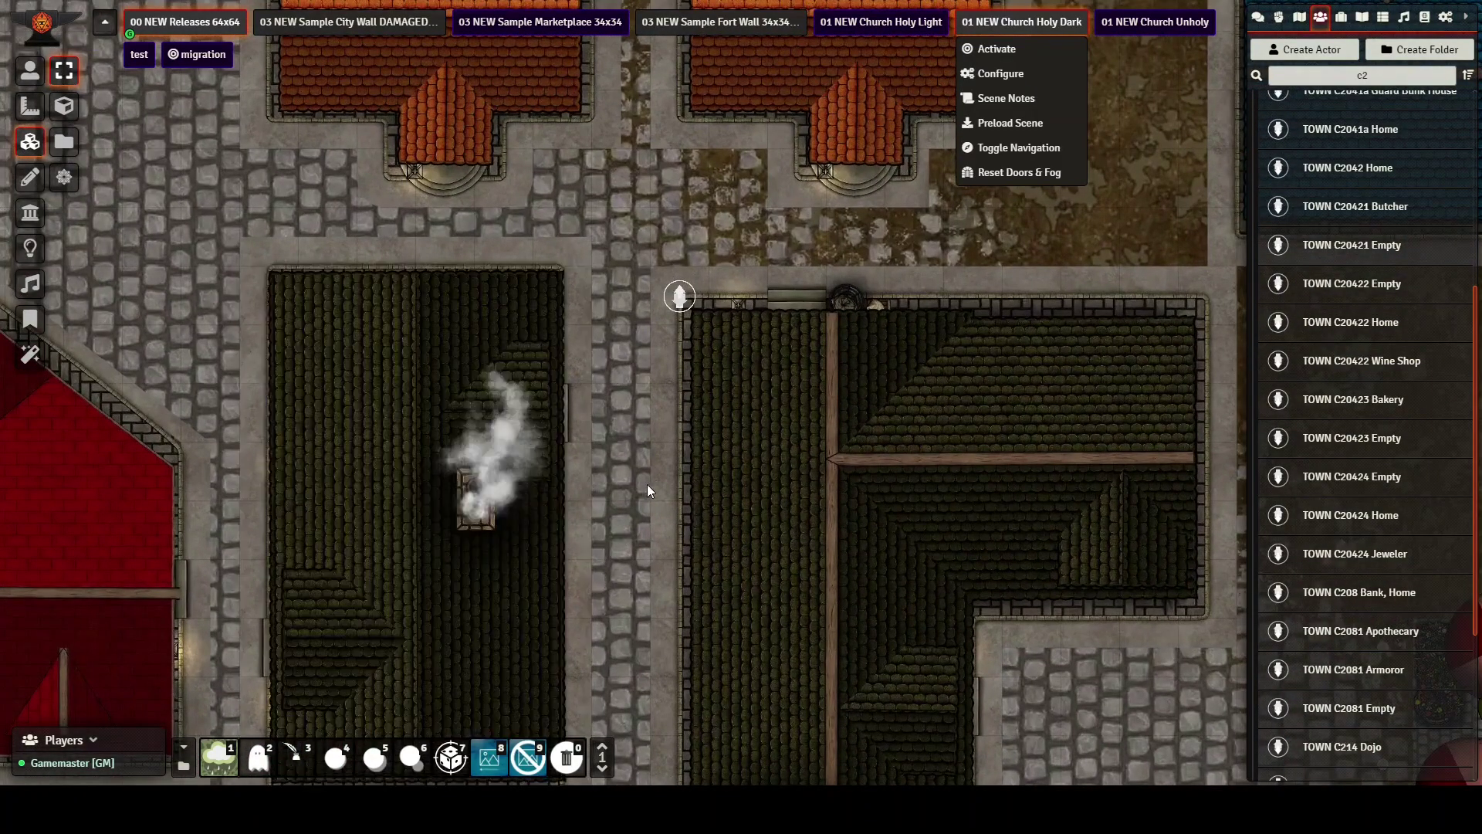
left_click_drag(649, 483, 669, 328)
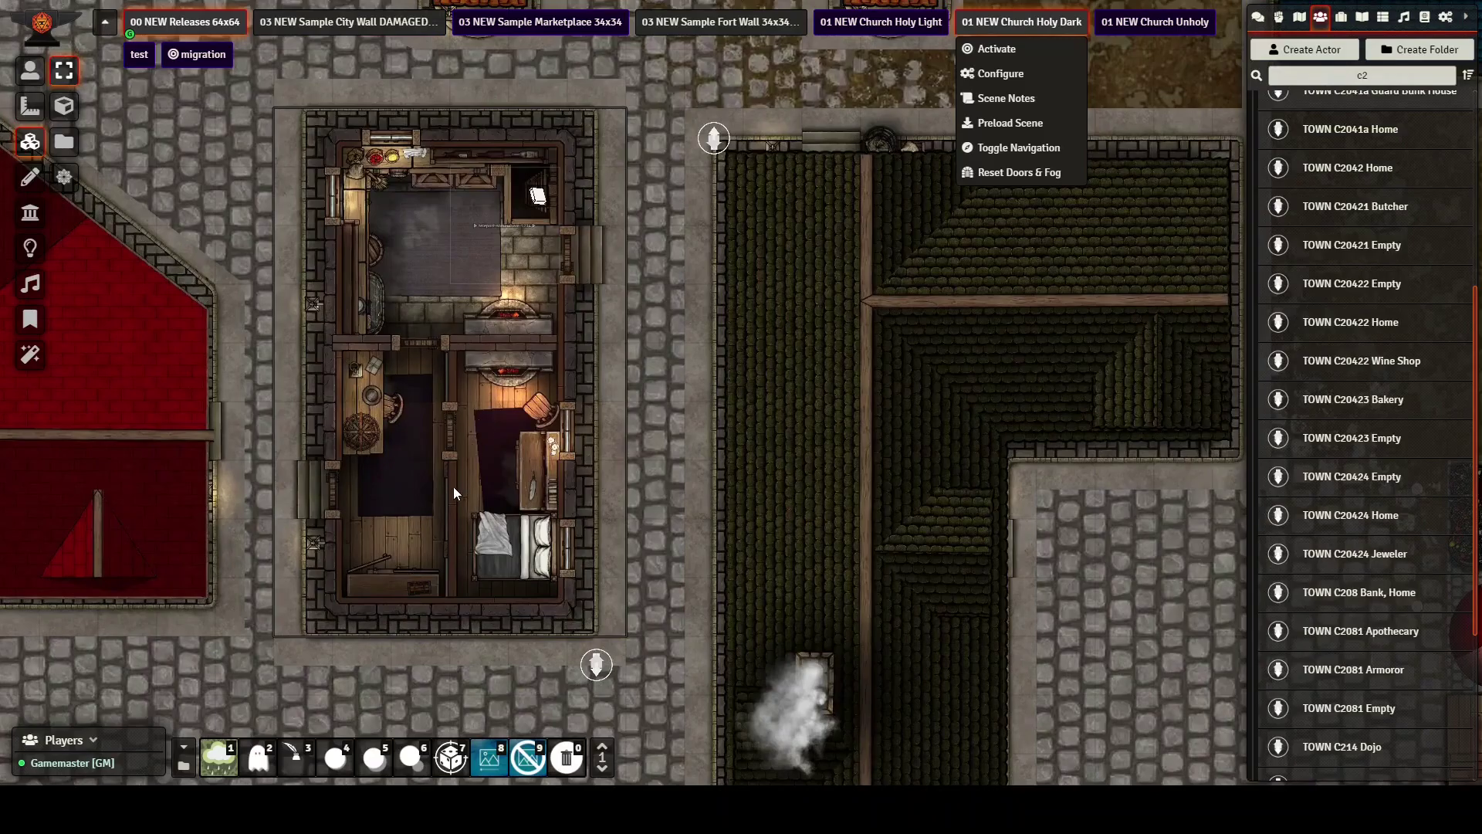
left_click_drag(461, 446, 103, 305)
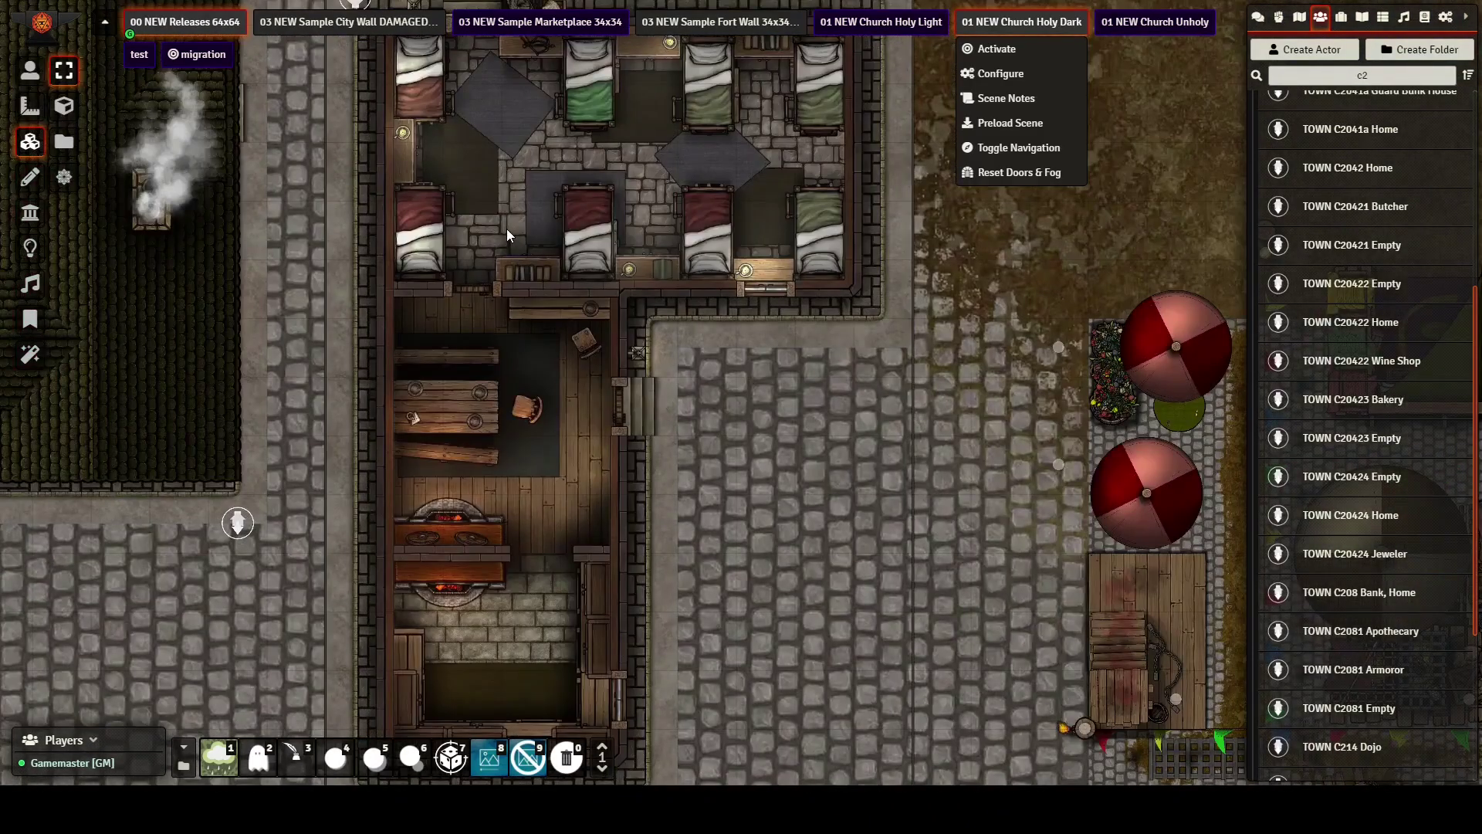
scroll(524, 247, "down", 2)
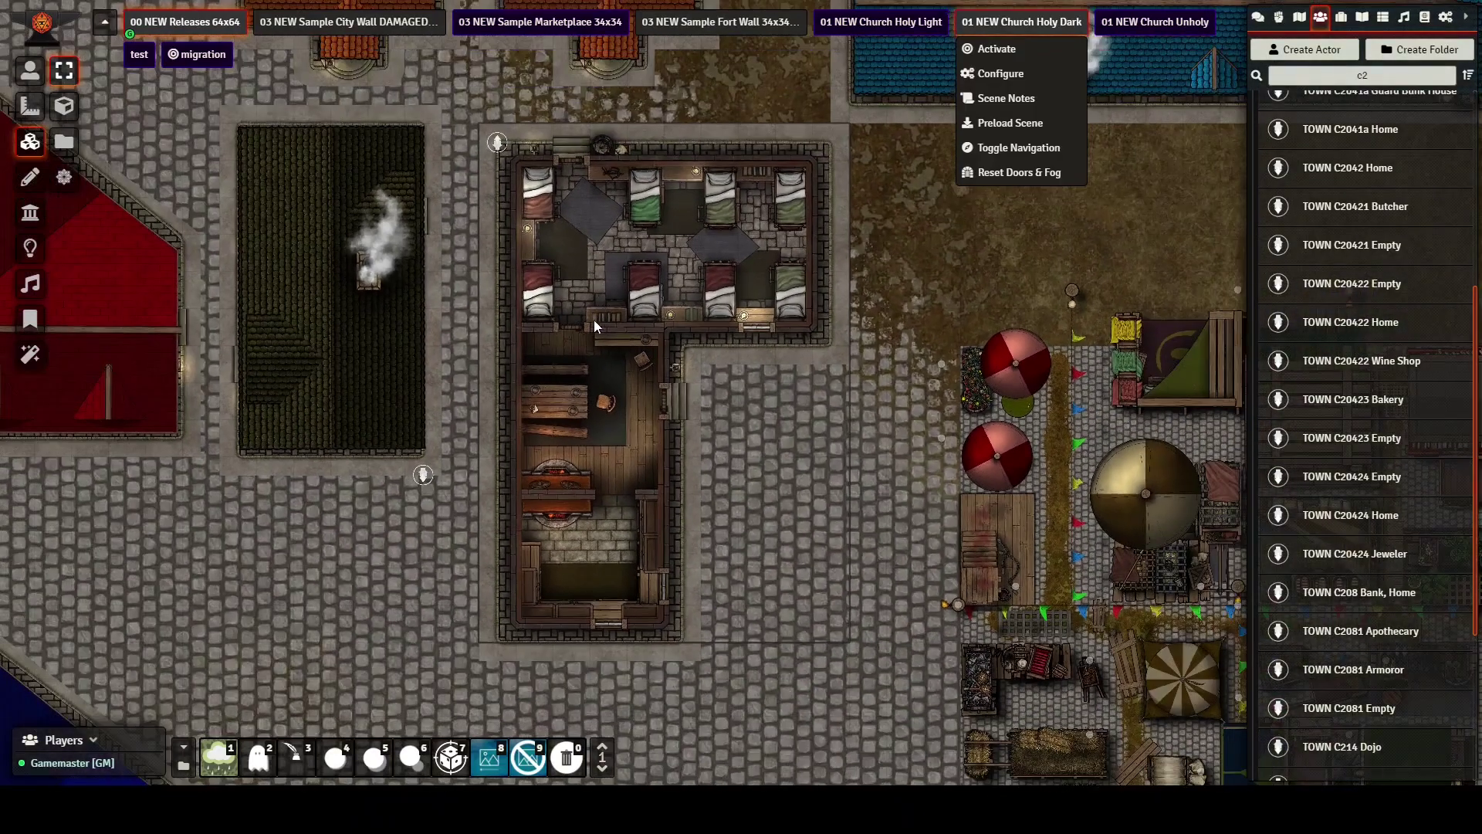
scroll(587, 332, "up", 2)
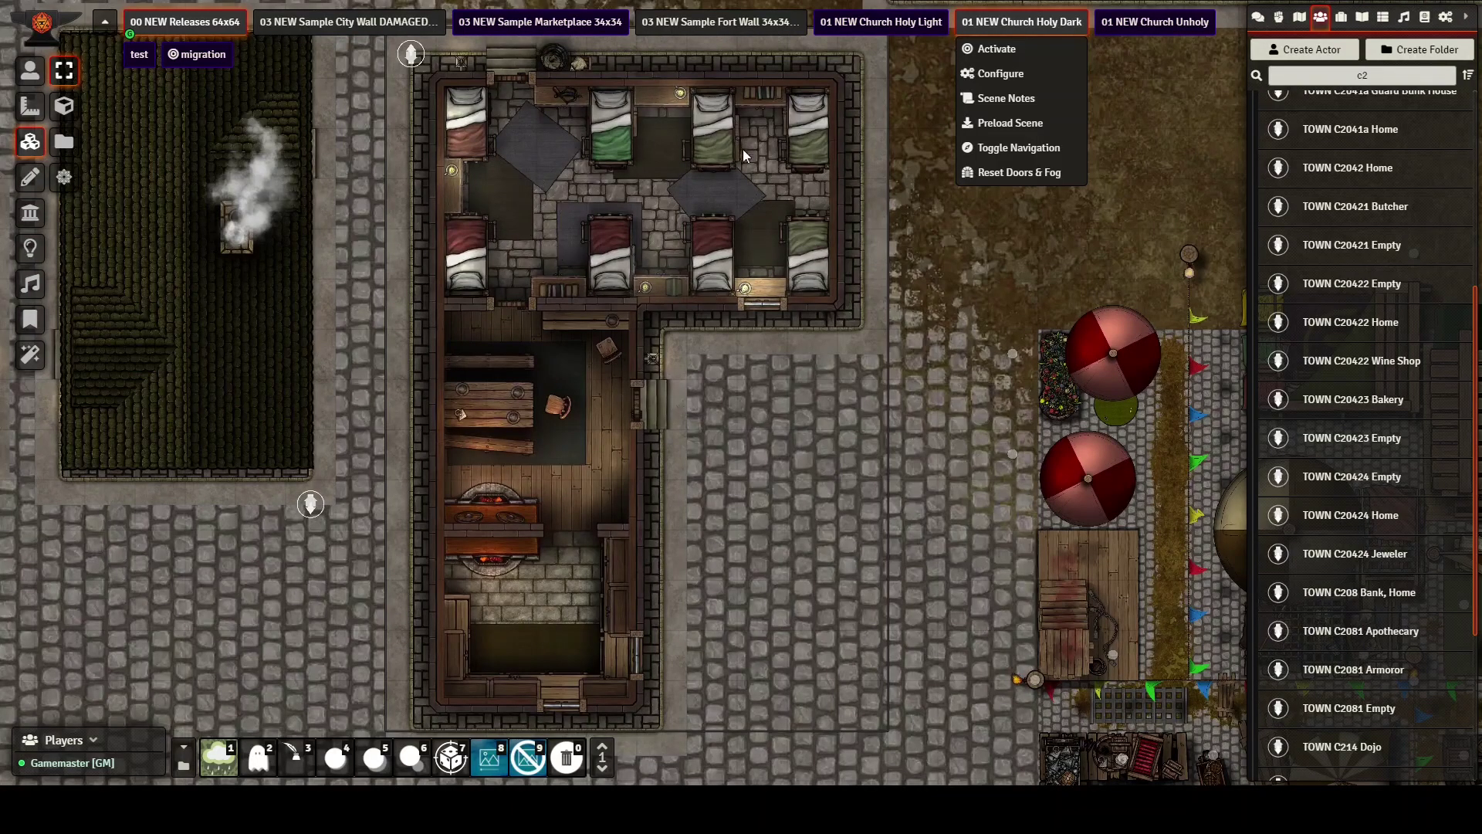
scroll(659, 201, "down", 2)
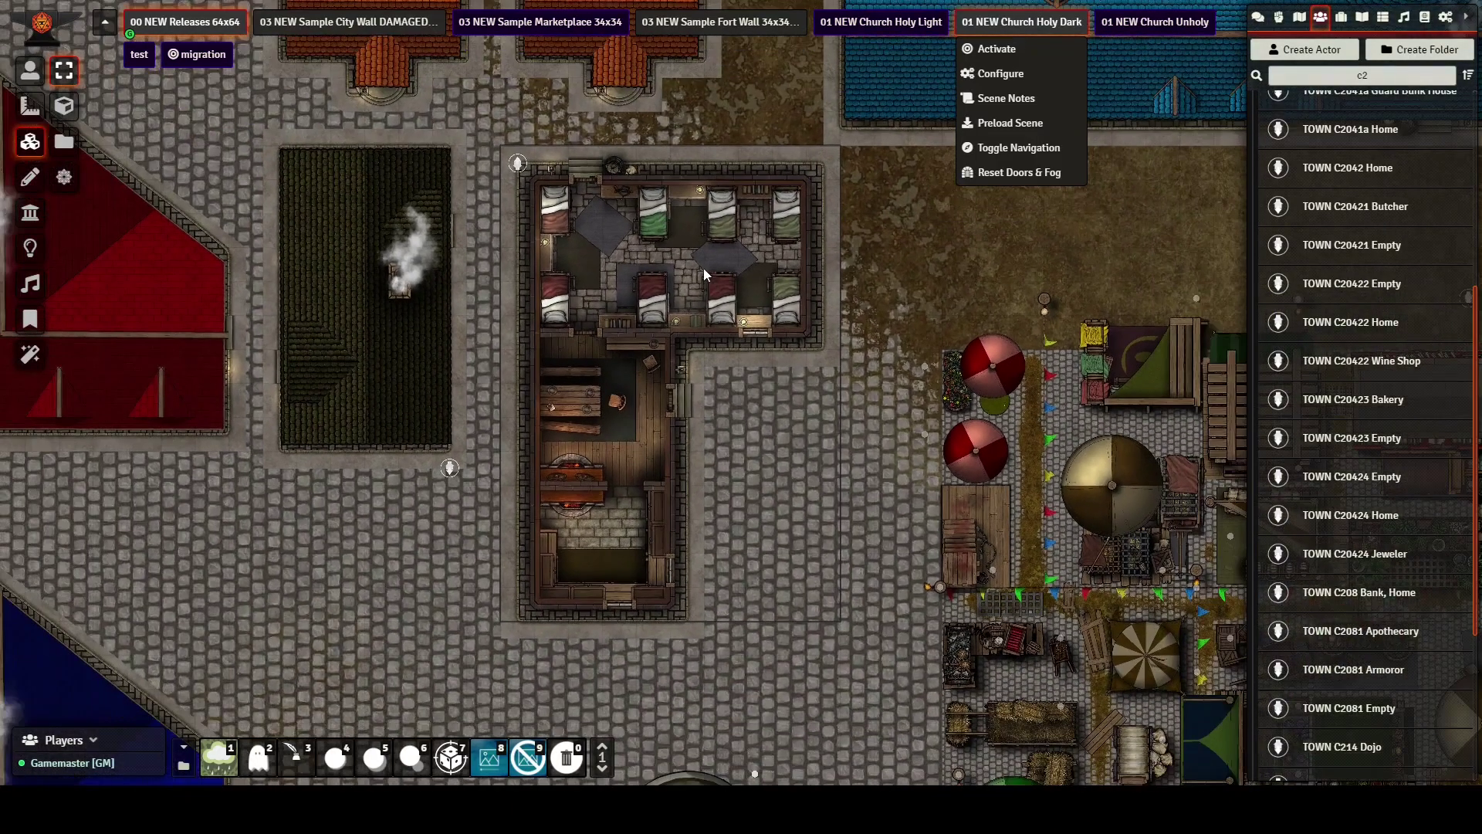
Examine the dining room, bedrooms, kitchen and lounge inside the long blue-roofed building with the round tower
left_click_drag(826, 366, 261, 669)
scroll(347, 591, "up", 8)
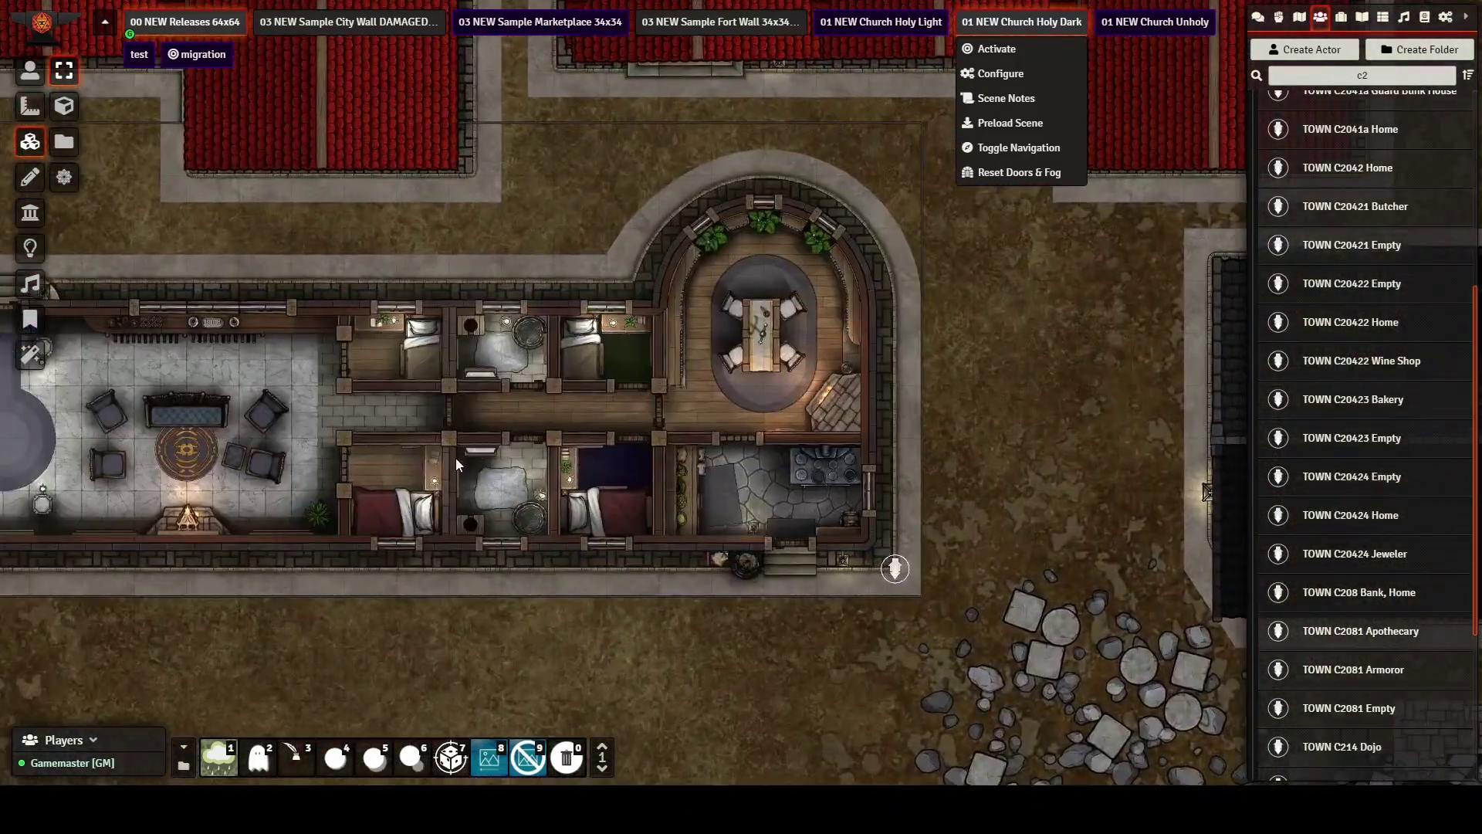
left_click_drag(478, 701, 613, 716)
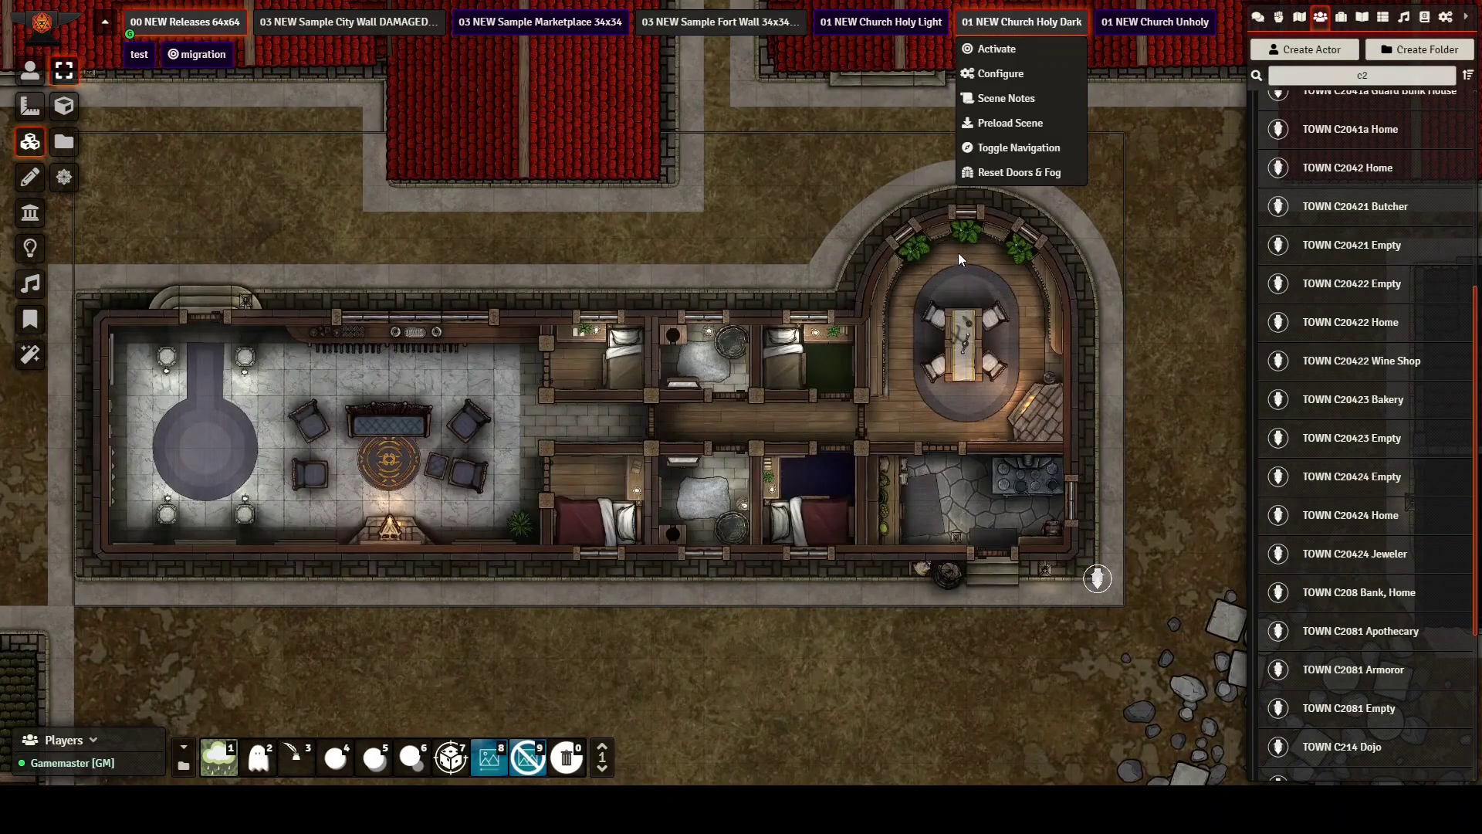
scroll(288, 462, "up", 2)
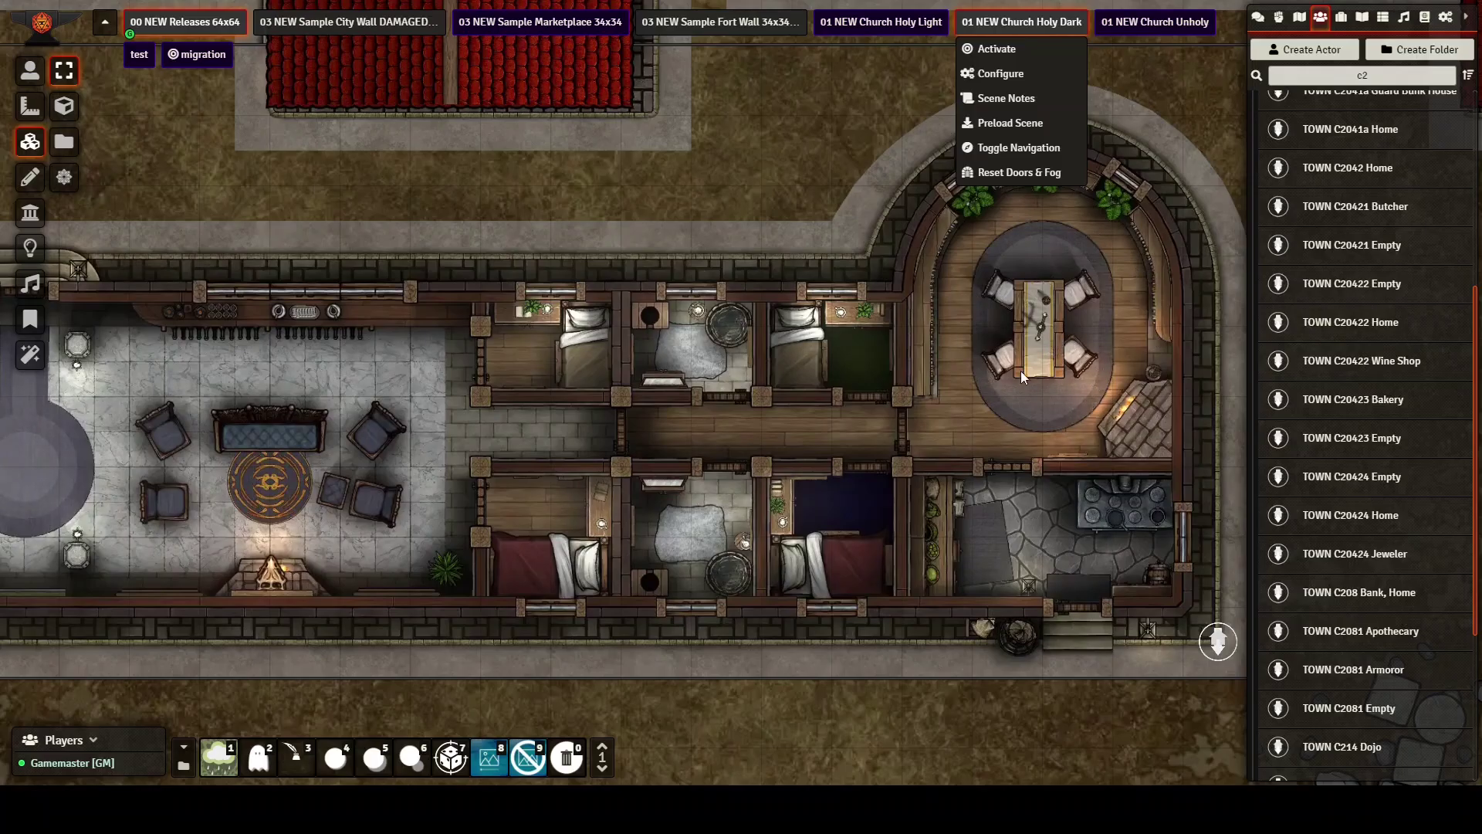
scroll(1057, 389, "down", 3)
scroll(926, 520, "down", 6)
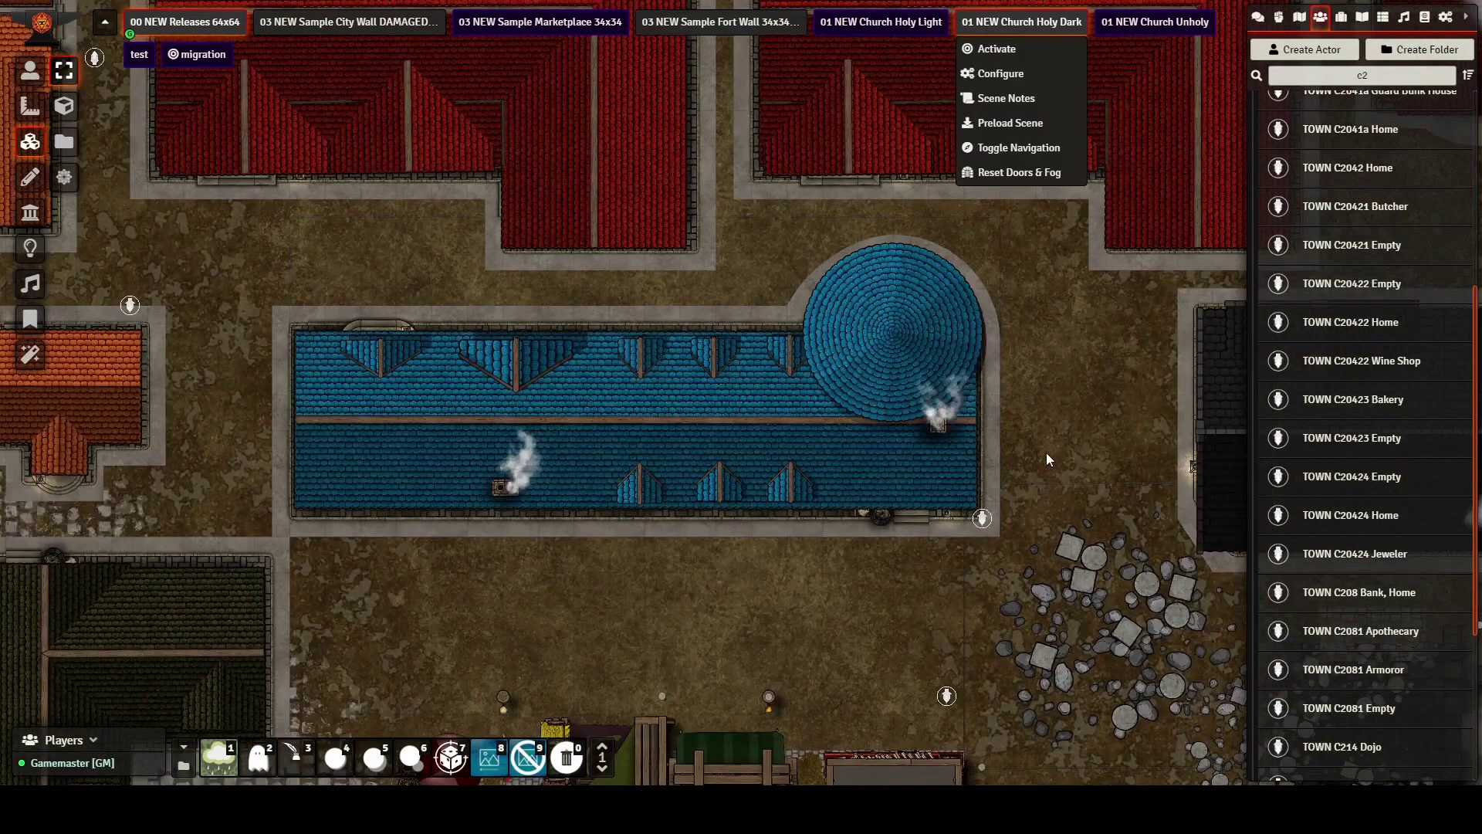
Examine the workshop, living quarters and summoning circle room inside the long stone building east of the blue-roofed one
left_click_drag(1036, 454, 442, 596)
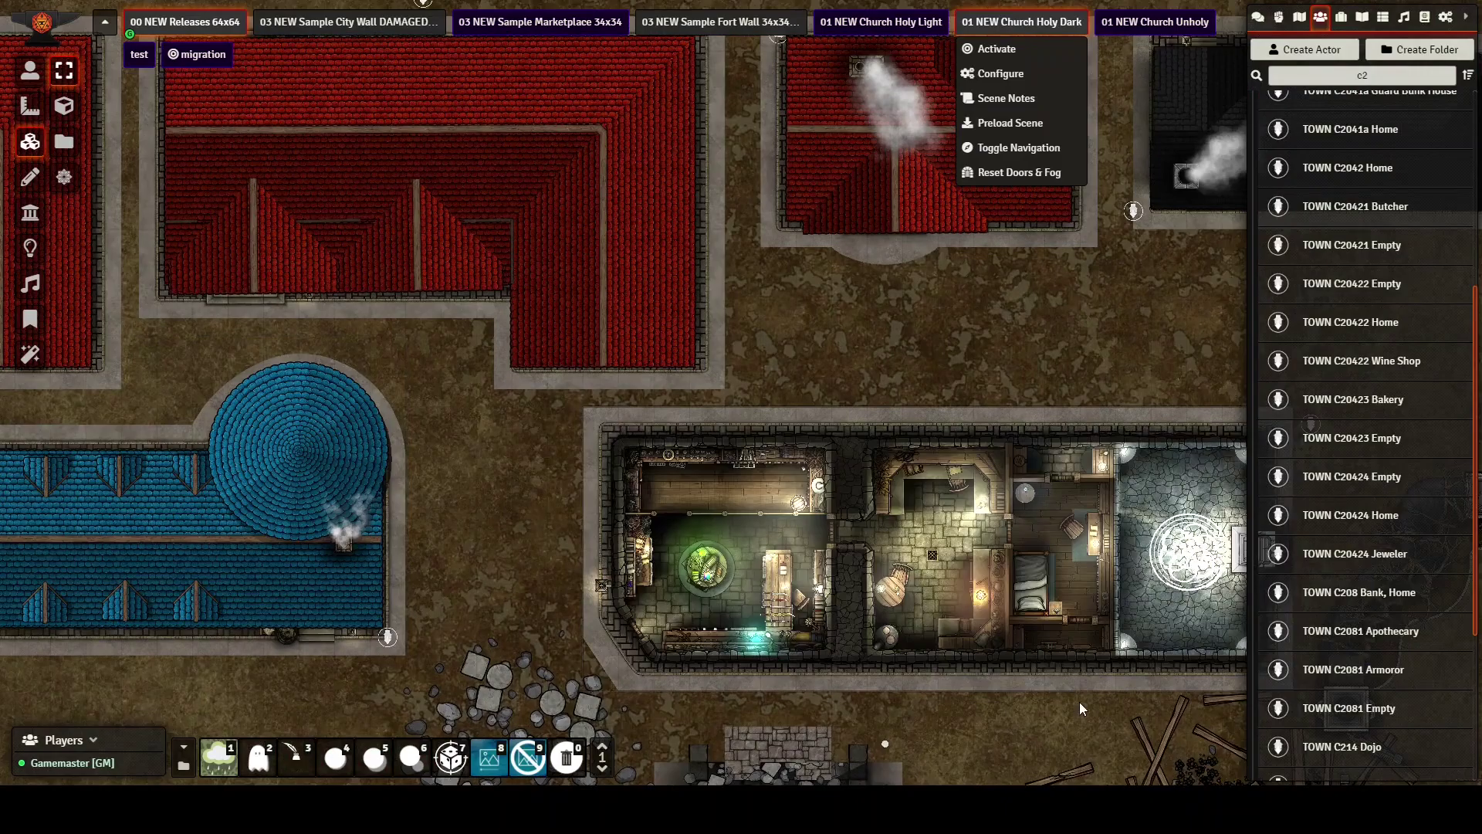
left_click_drag(992, 691, 693, 545)
scroll(656, 463, "up", 10)
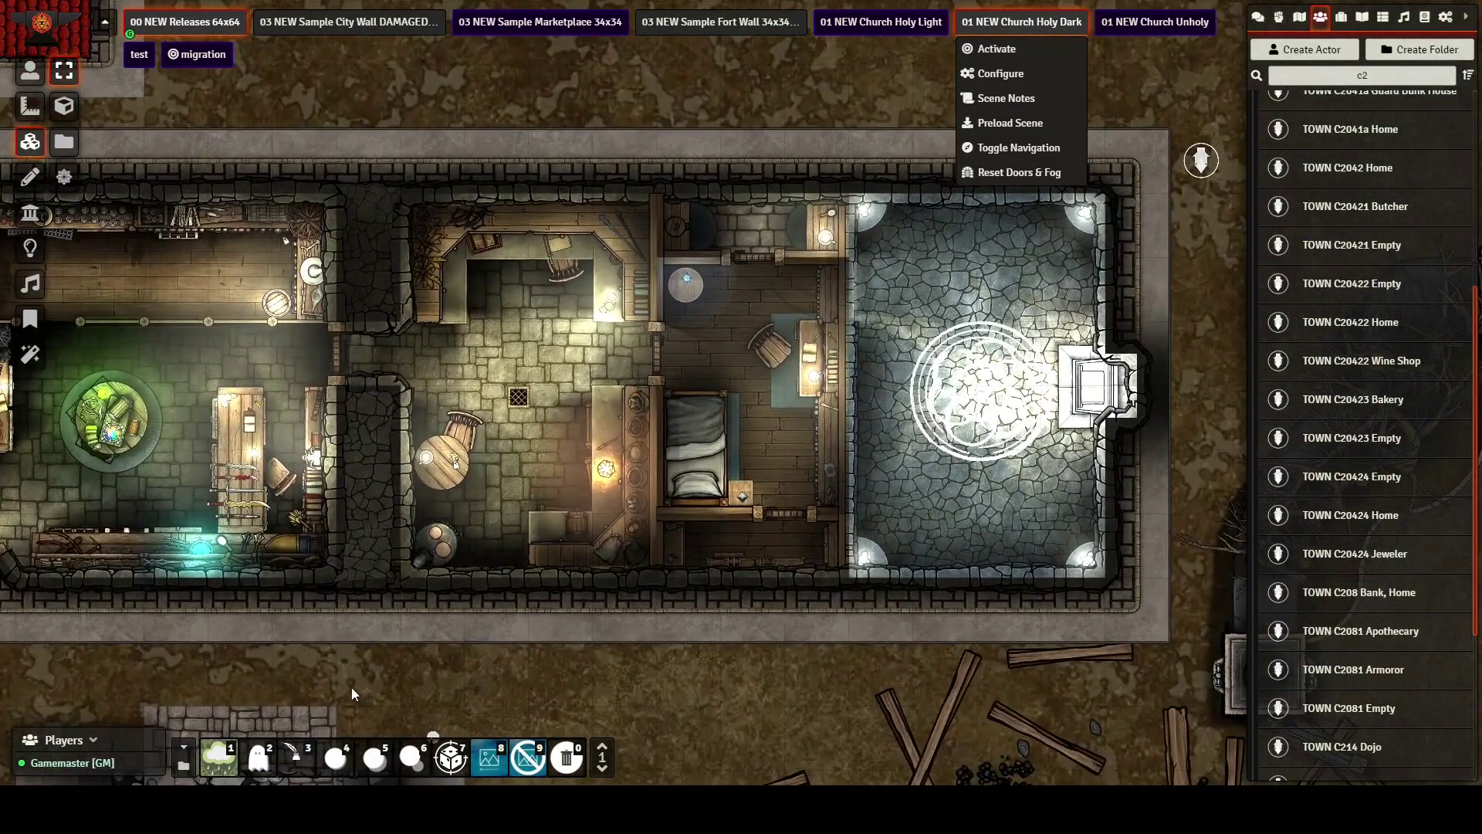
left_click_drag(363, 687, 652, 708)
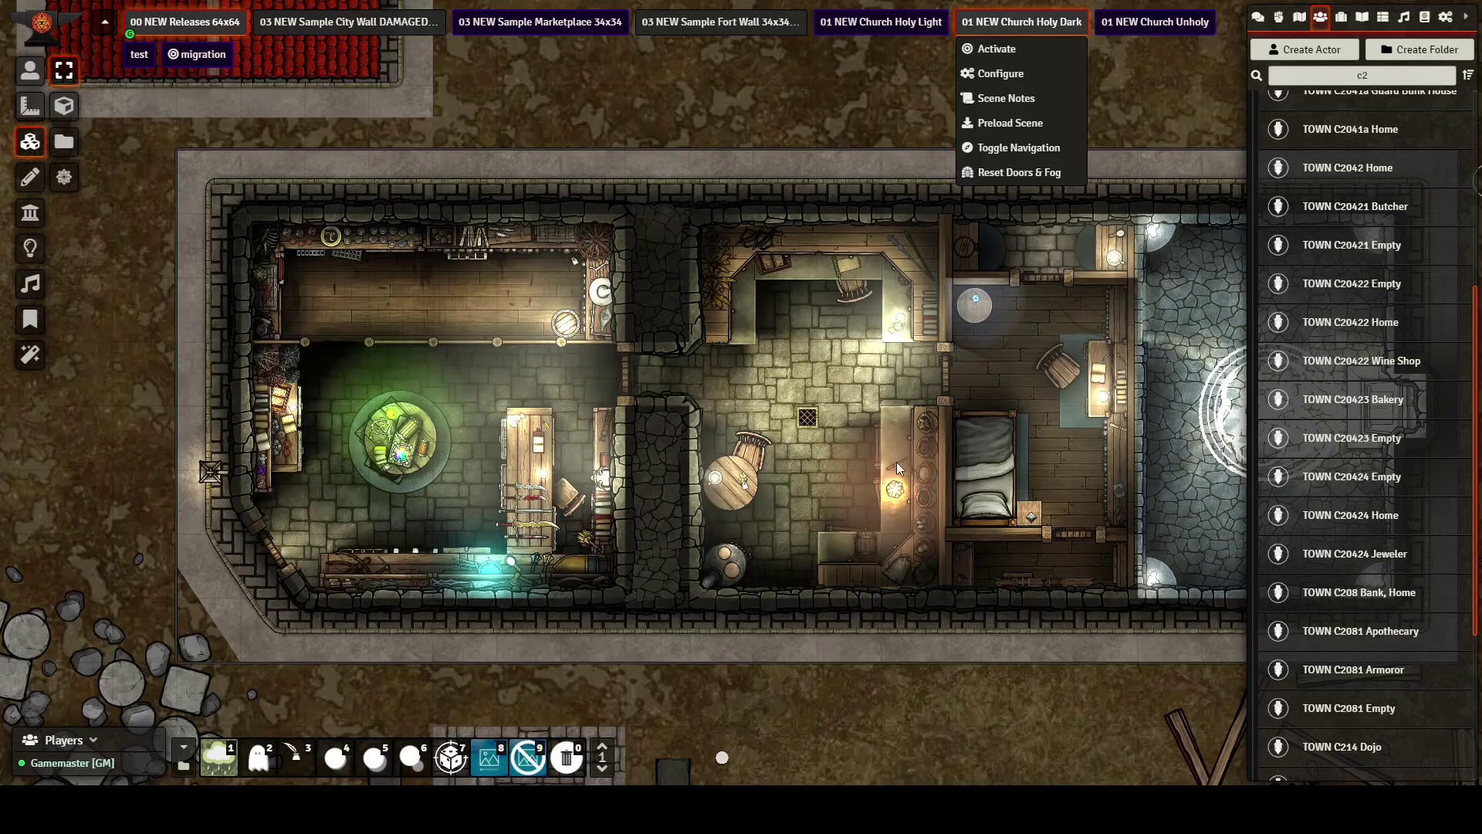
left_click_drag(837, 481, 577, 536)
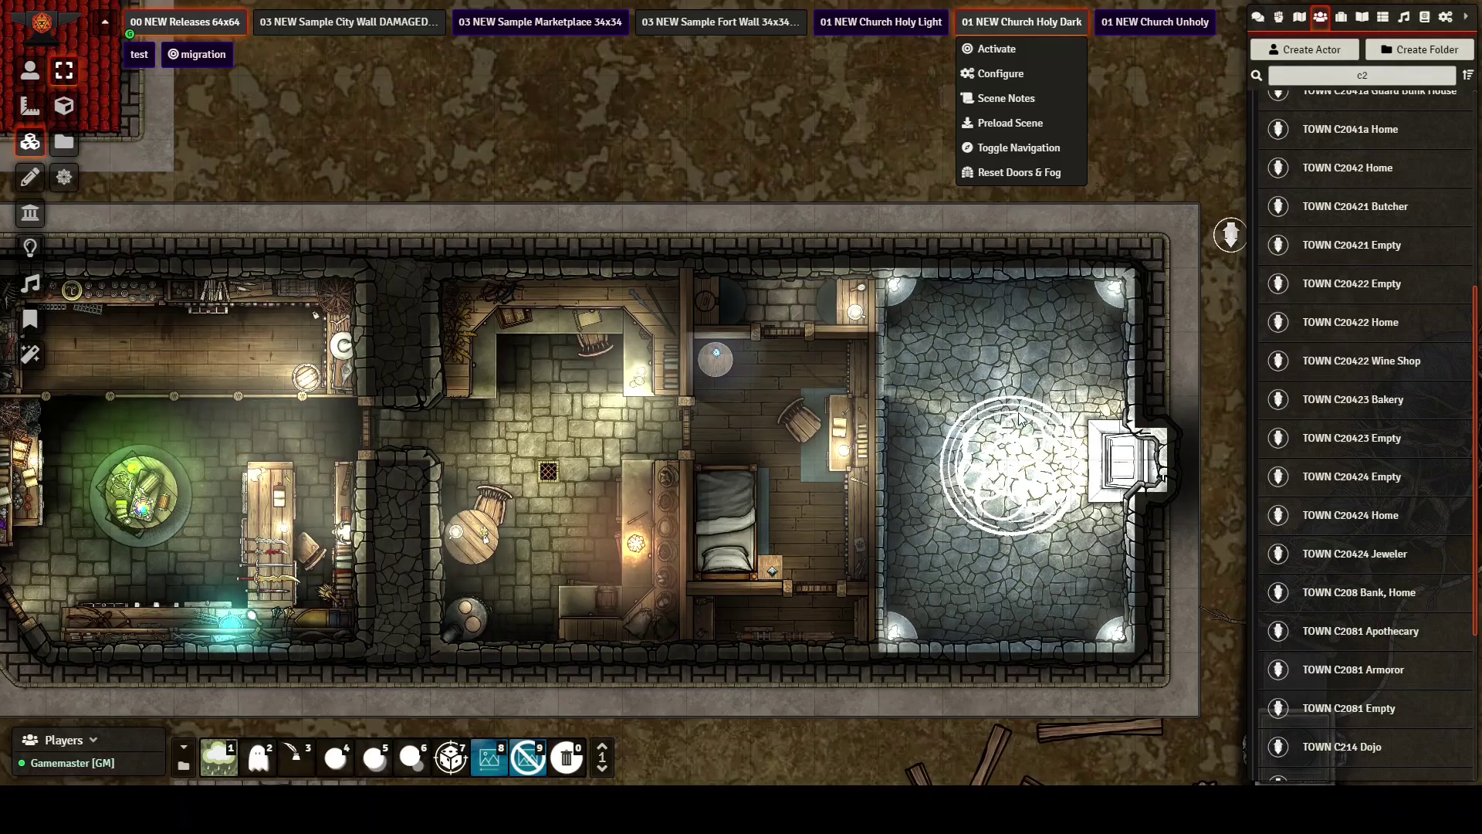
scroll(1004, 409, "down", 12)
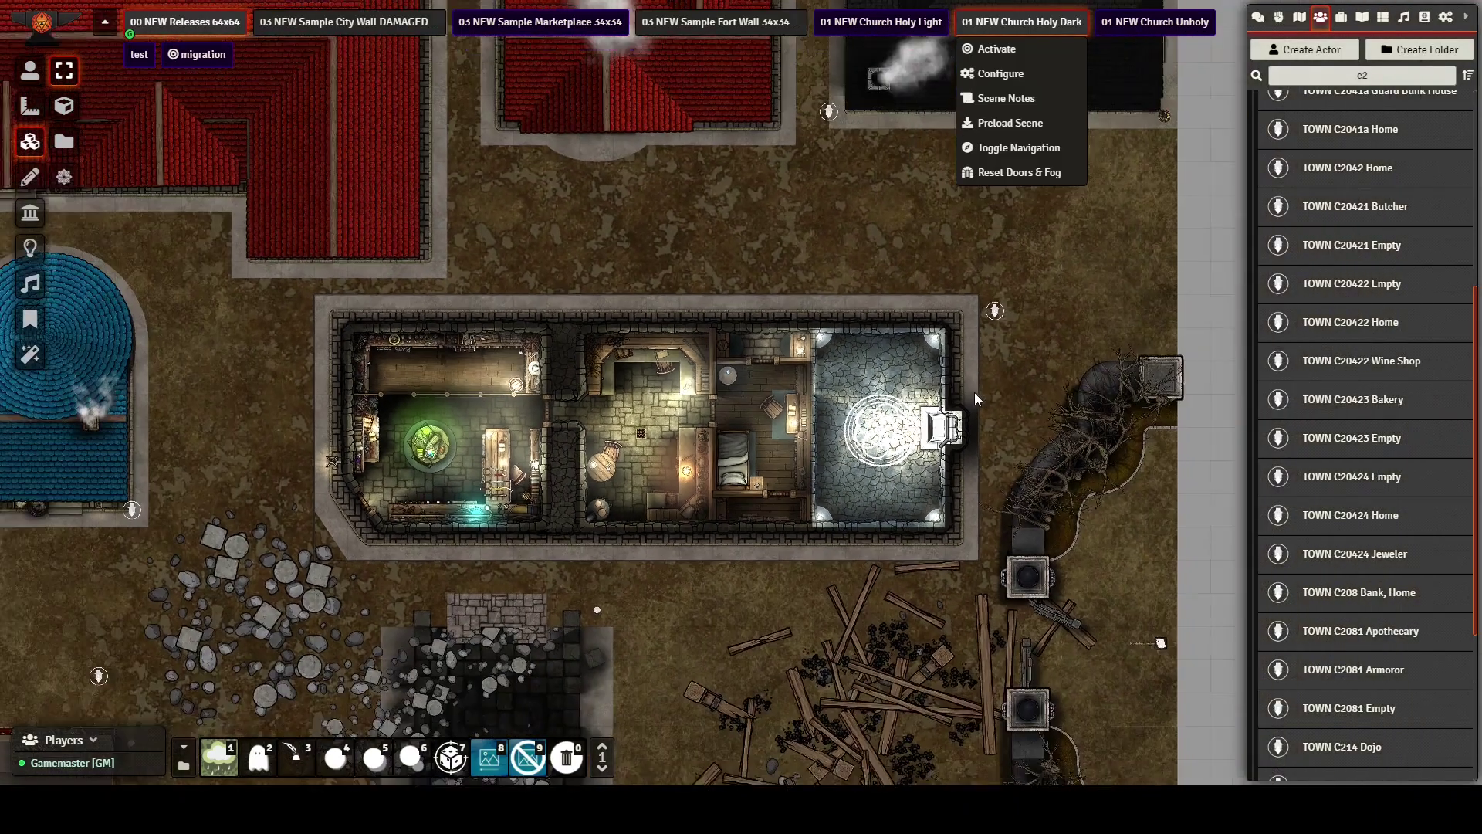
Examine the grey and orange church facades south of the marketplace and dismiss the scene options for 01 NEW Church Holy Dark
scroll(974, 398, "down", 9)
left_click_drag(548, 538, 924, 162)
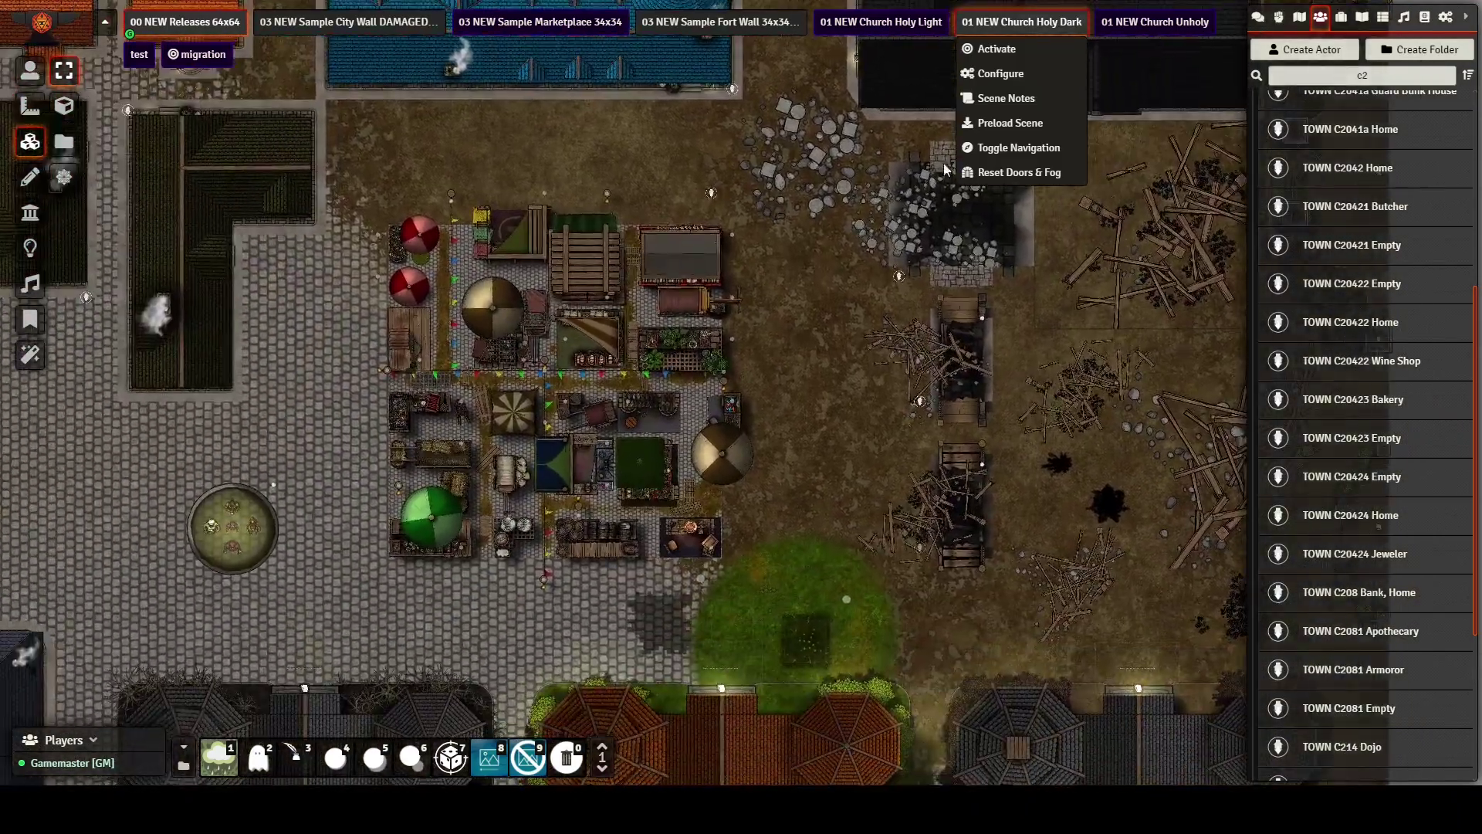
left_click_drag(658, 163, 997, 206)
left_click_drag(516, 423, 652, 175)
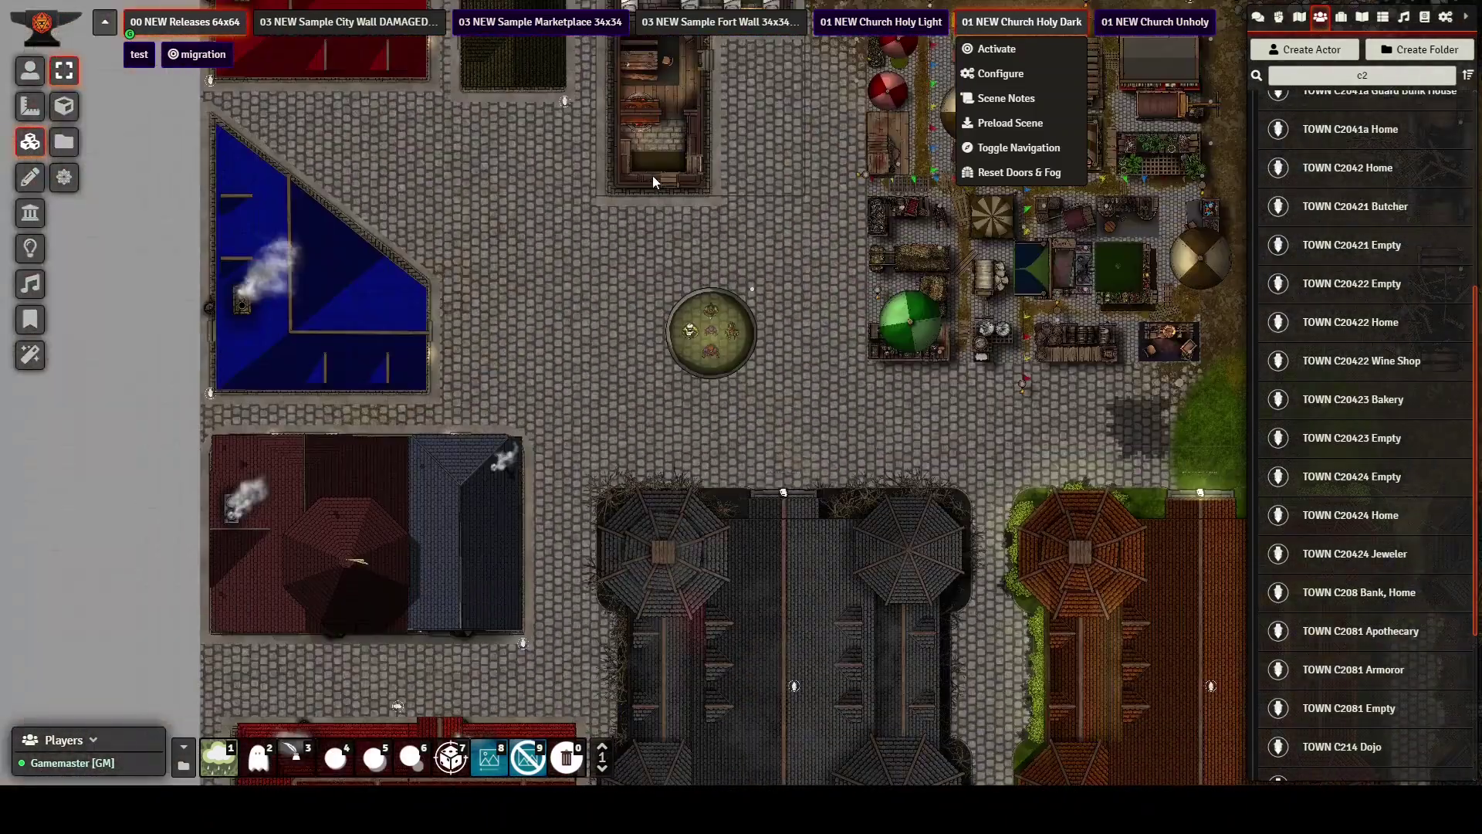
key("Down")
key("Left")
left_click_drag(597, 410, 429, 139)
scroll(602, 386, "up", 2)
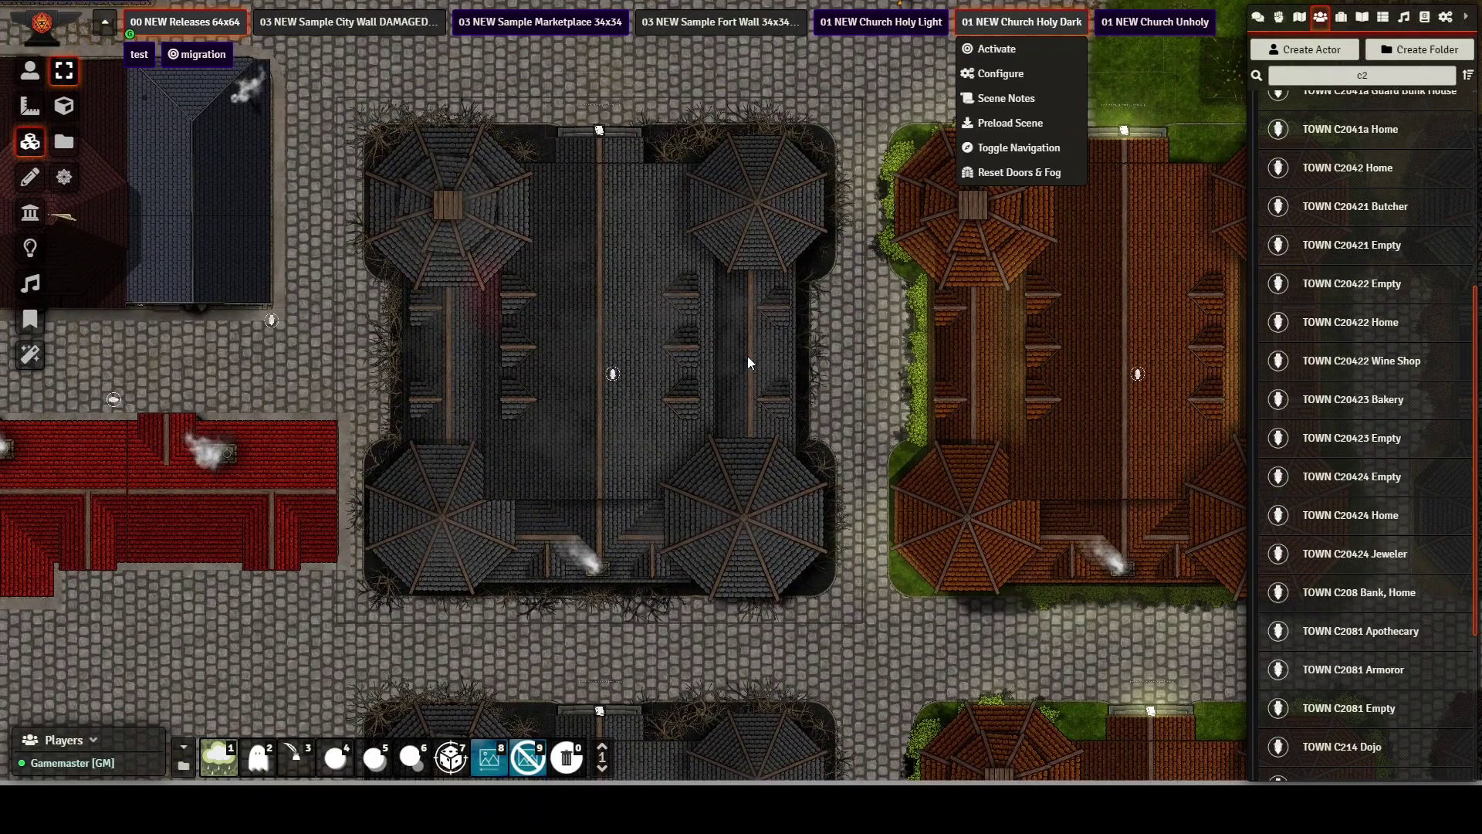
left_click_drag(747, 357, 673, 318)
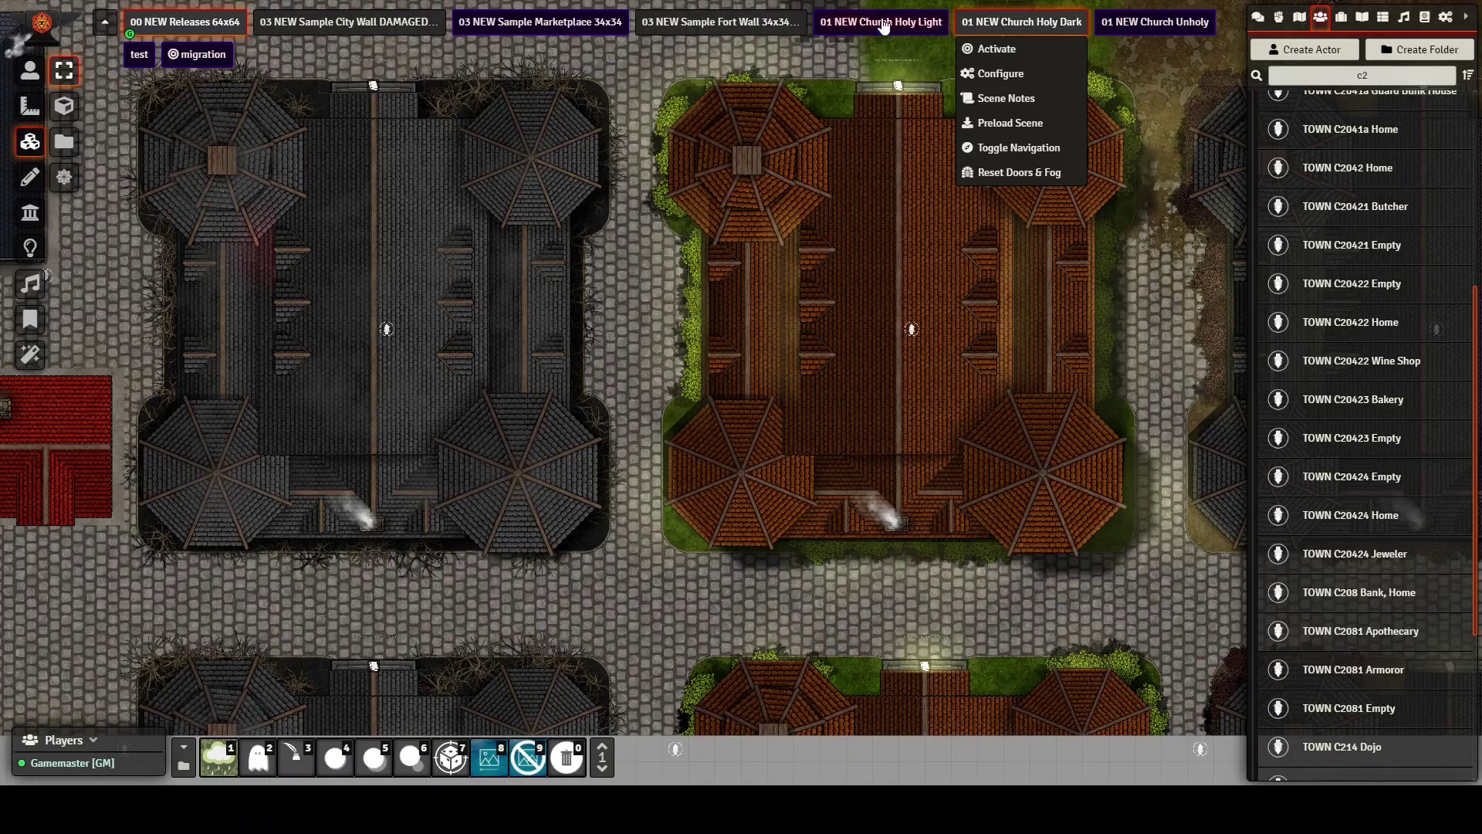
left_click(992, 31)
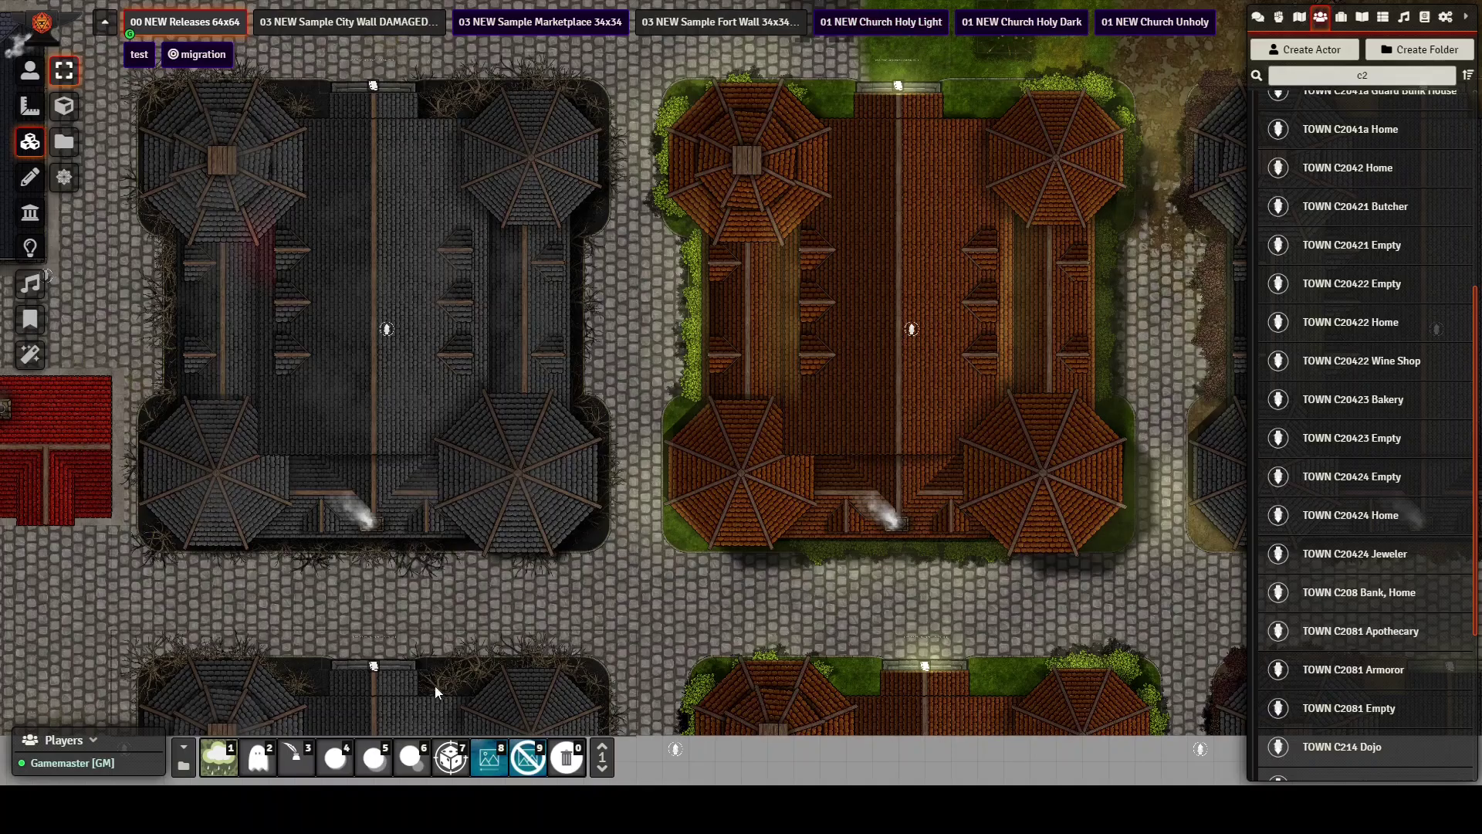
Search the actors for "mov", place the "Player. Move me around" token on the street and move it beside the lower grey church's entrance
left_click_drag(689, 510, 722, 349)
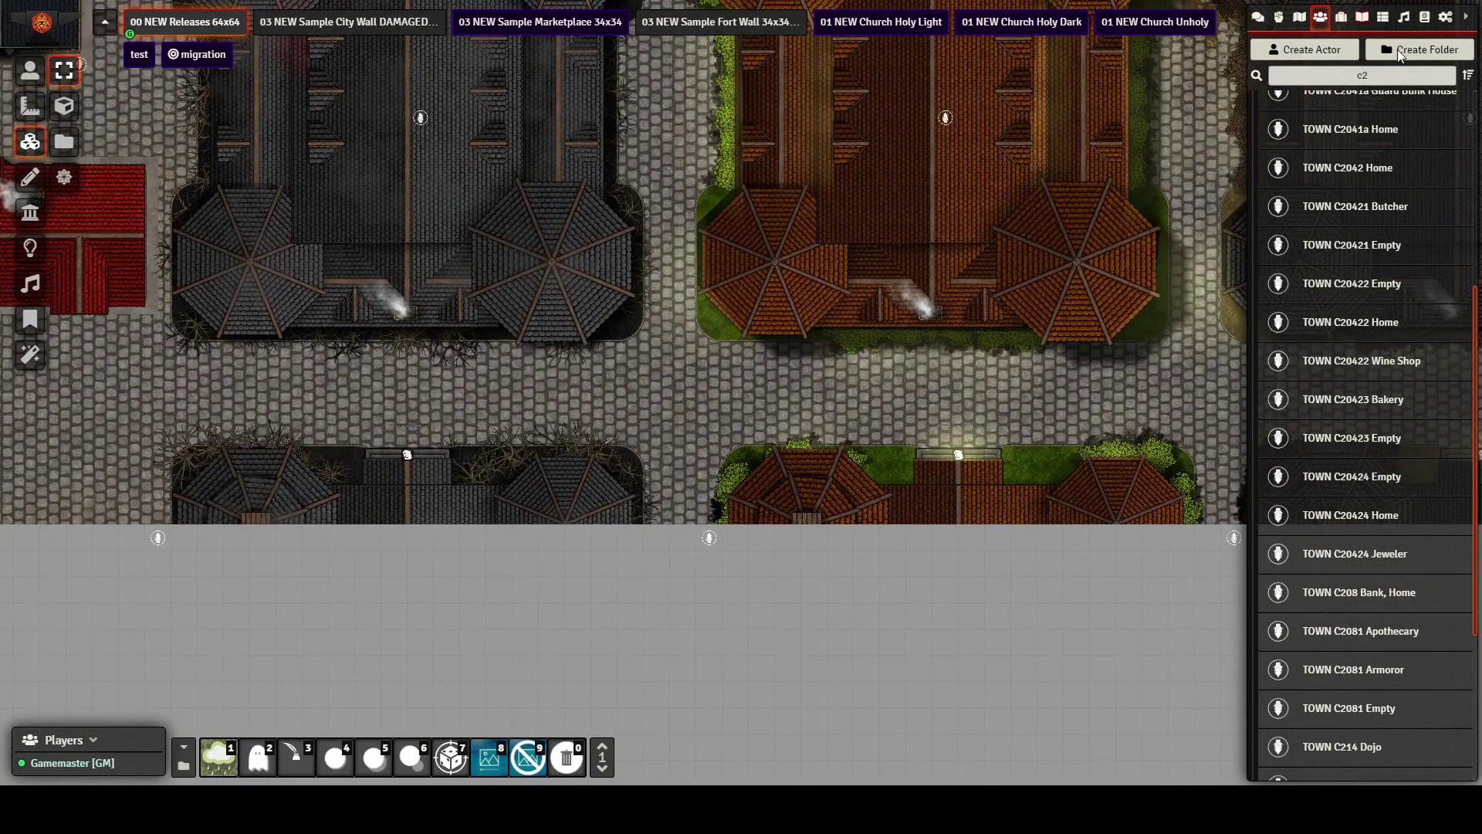
left_click_drag(1406, 73, 1241, 99)
type("mov")
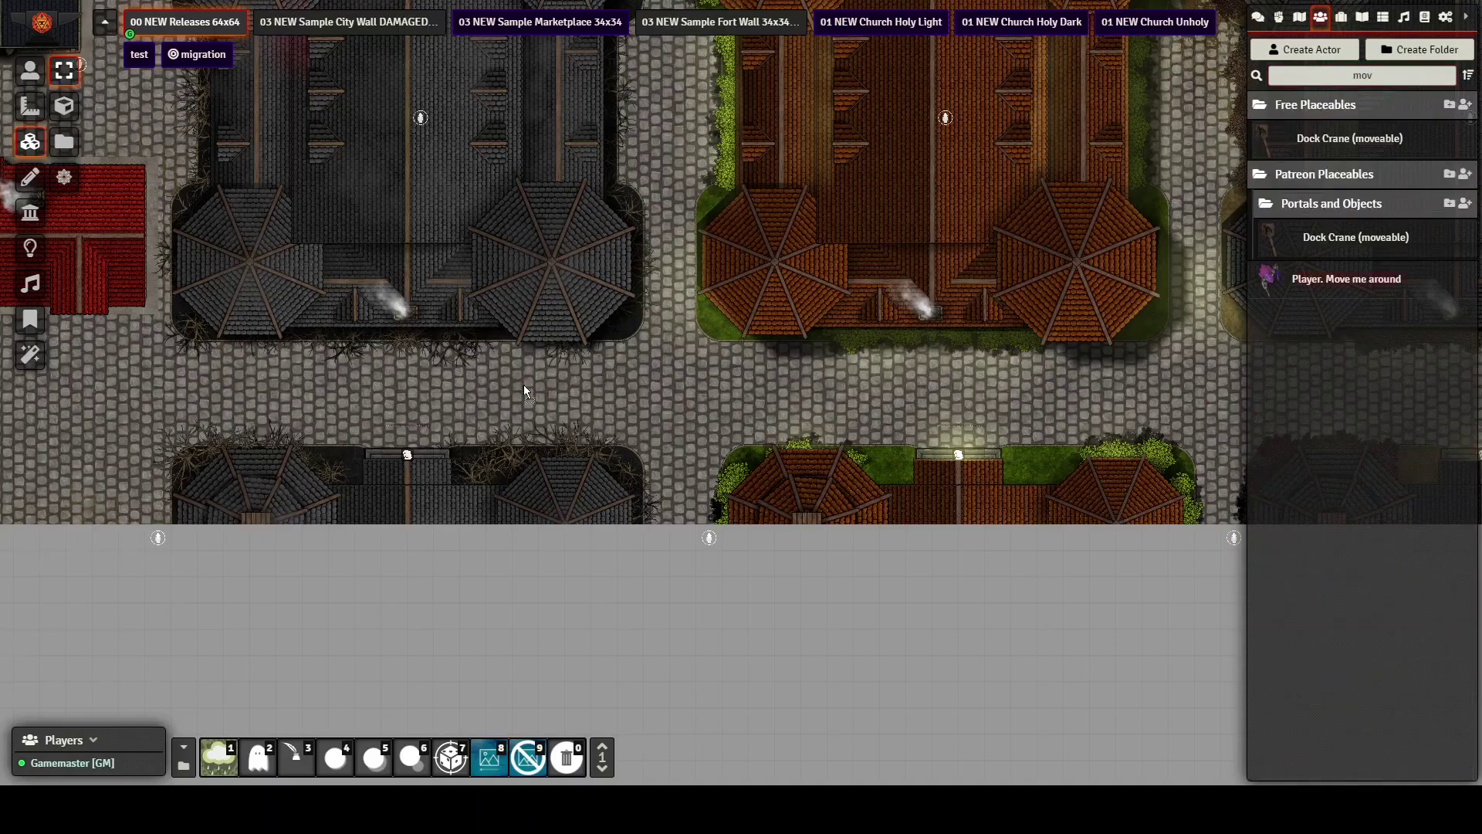
left_click_drag(524, 386, 405, 392)
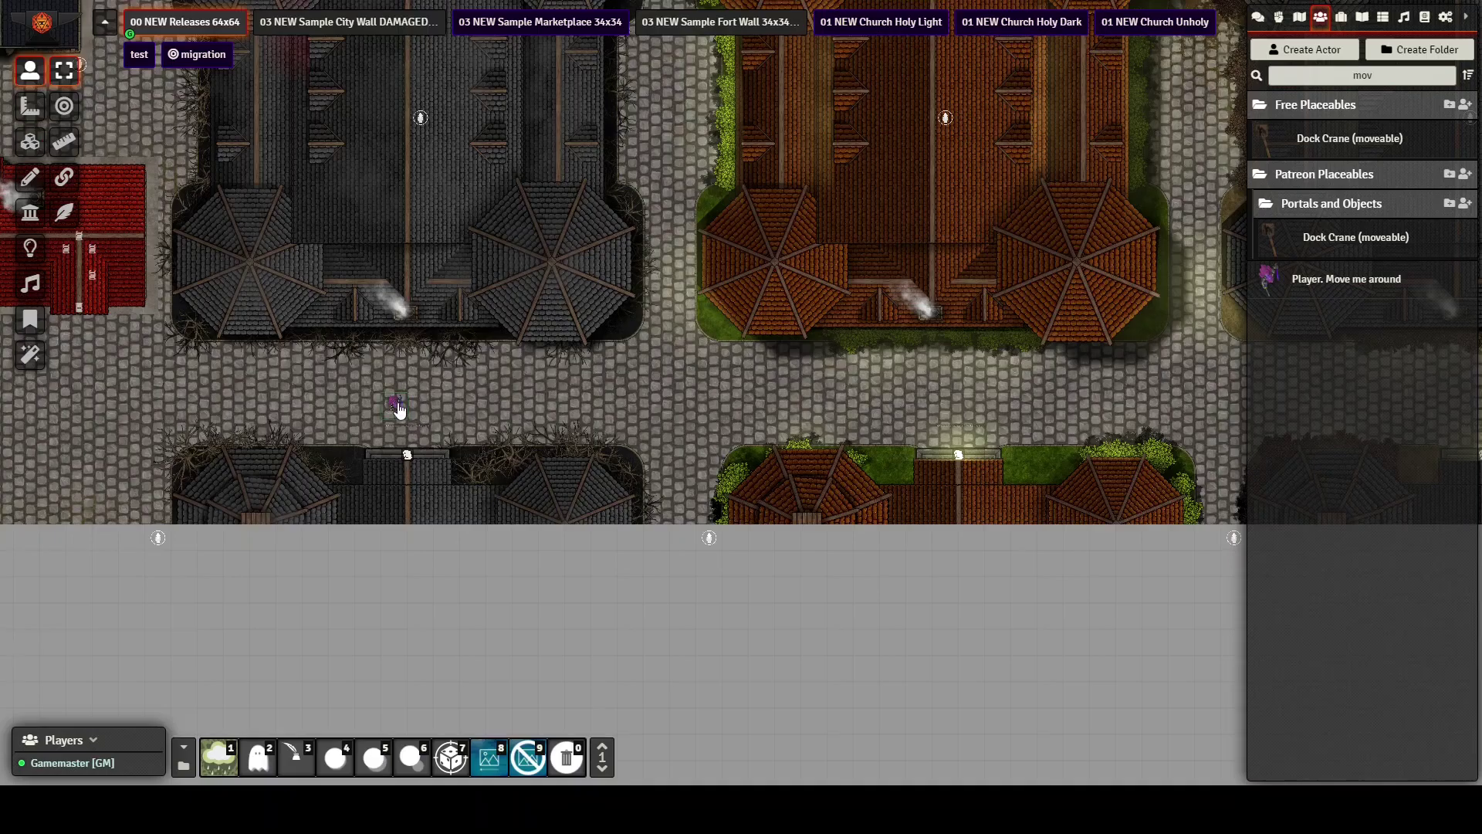
key("Down")
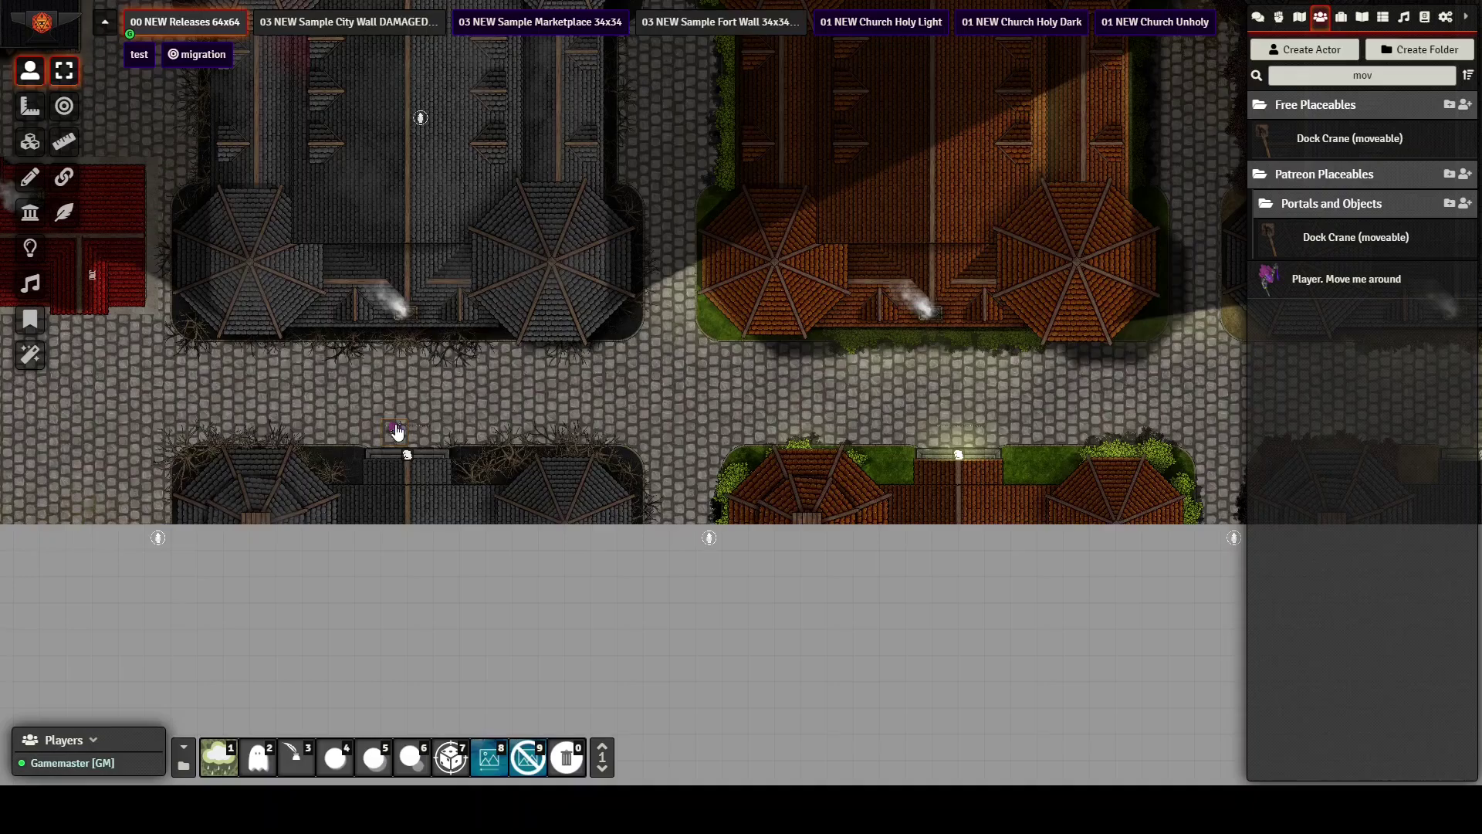
key("Right")
key("Right")
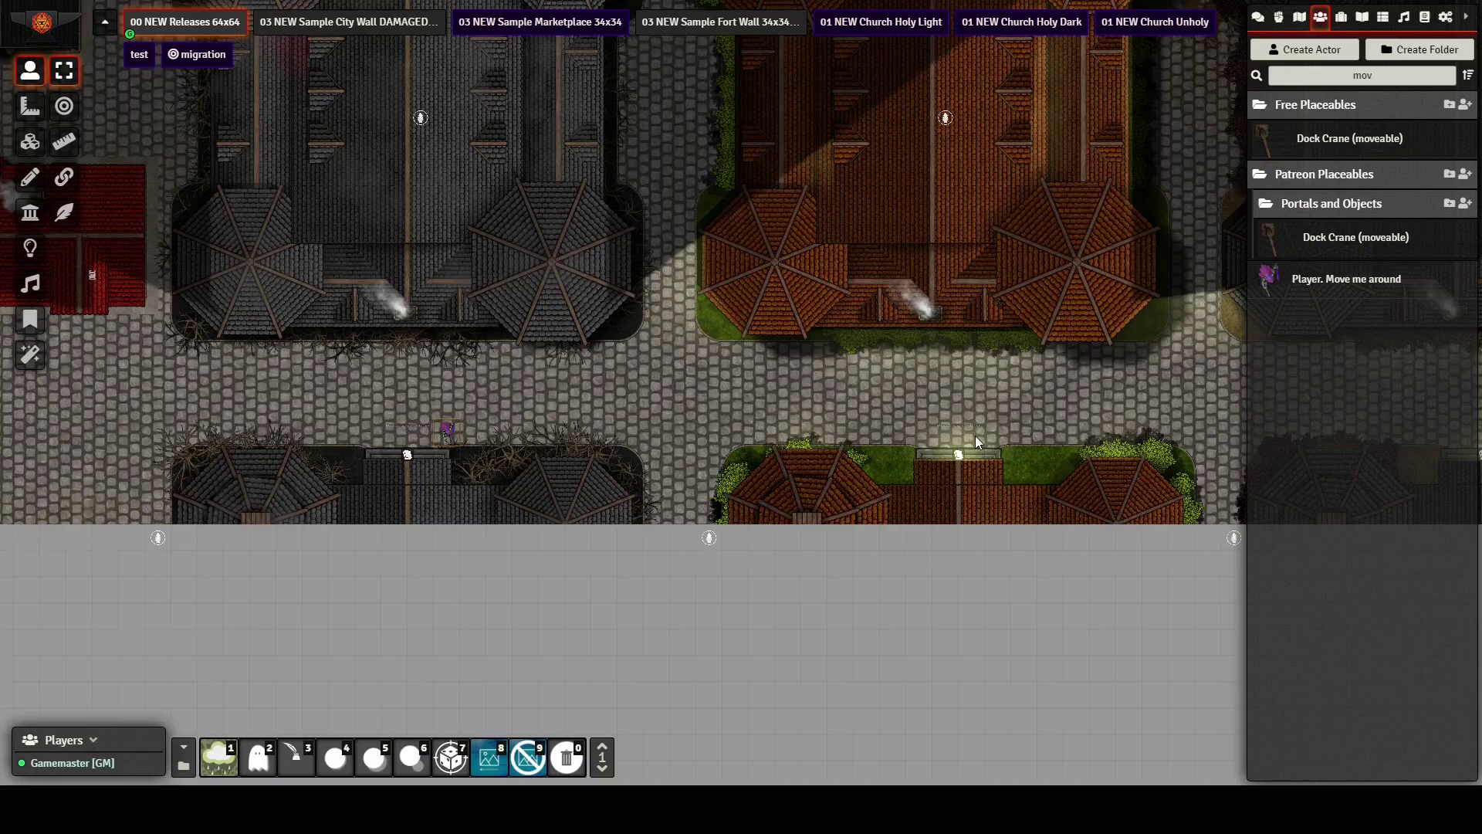
Look over the neighbouring church facades and search the actors for "church"
left_click_drag(925, 442, 480, 486)
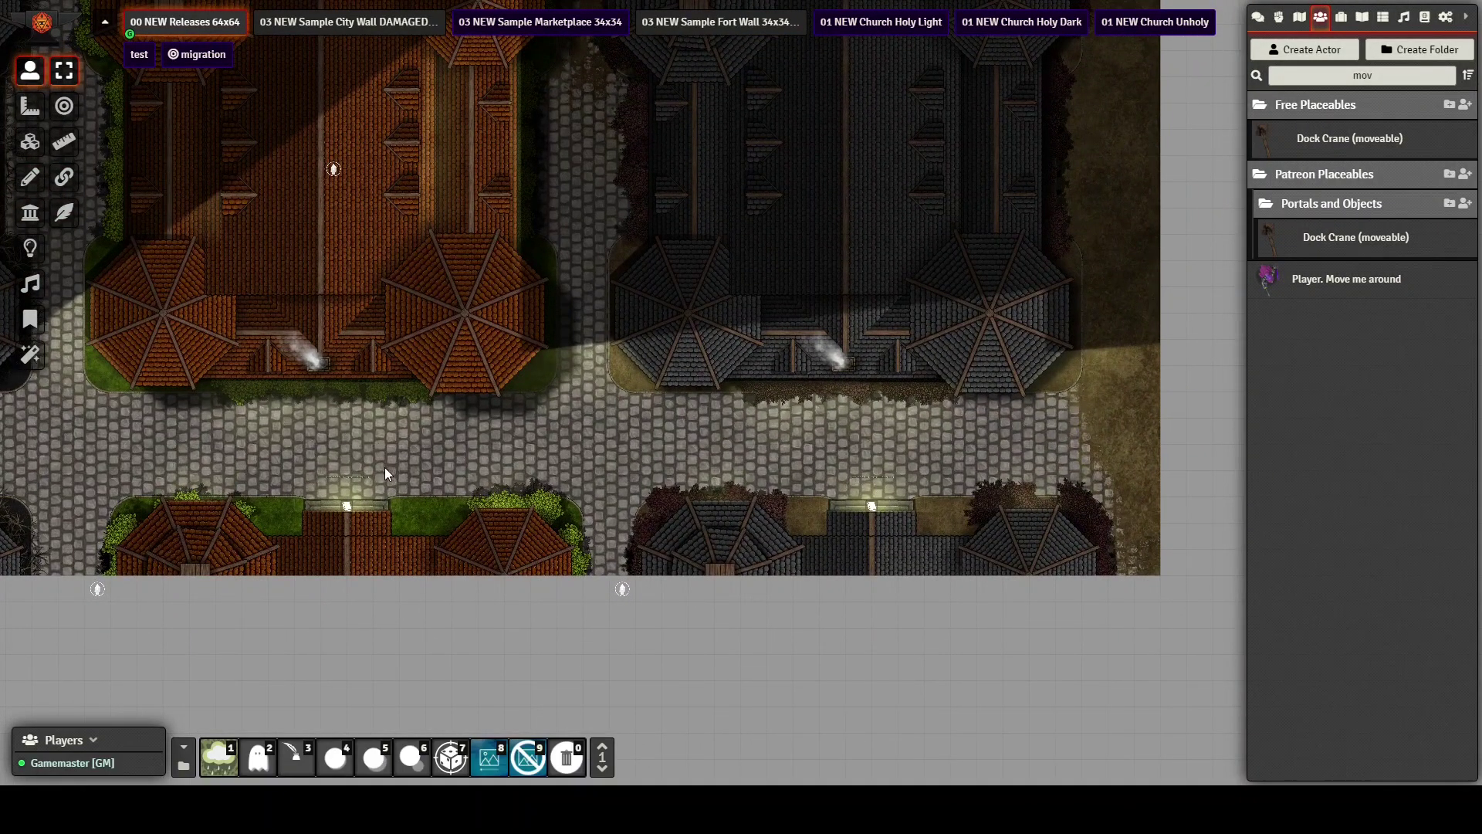
left_click_drag(376, 457, 1038, 483)
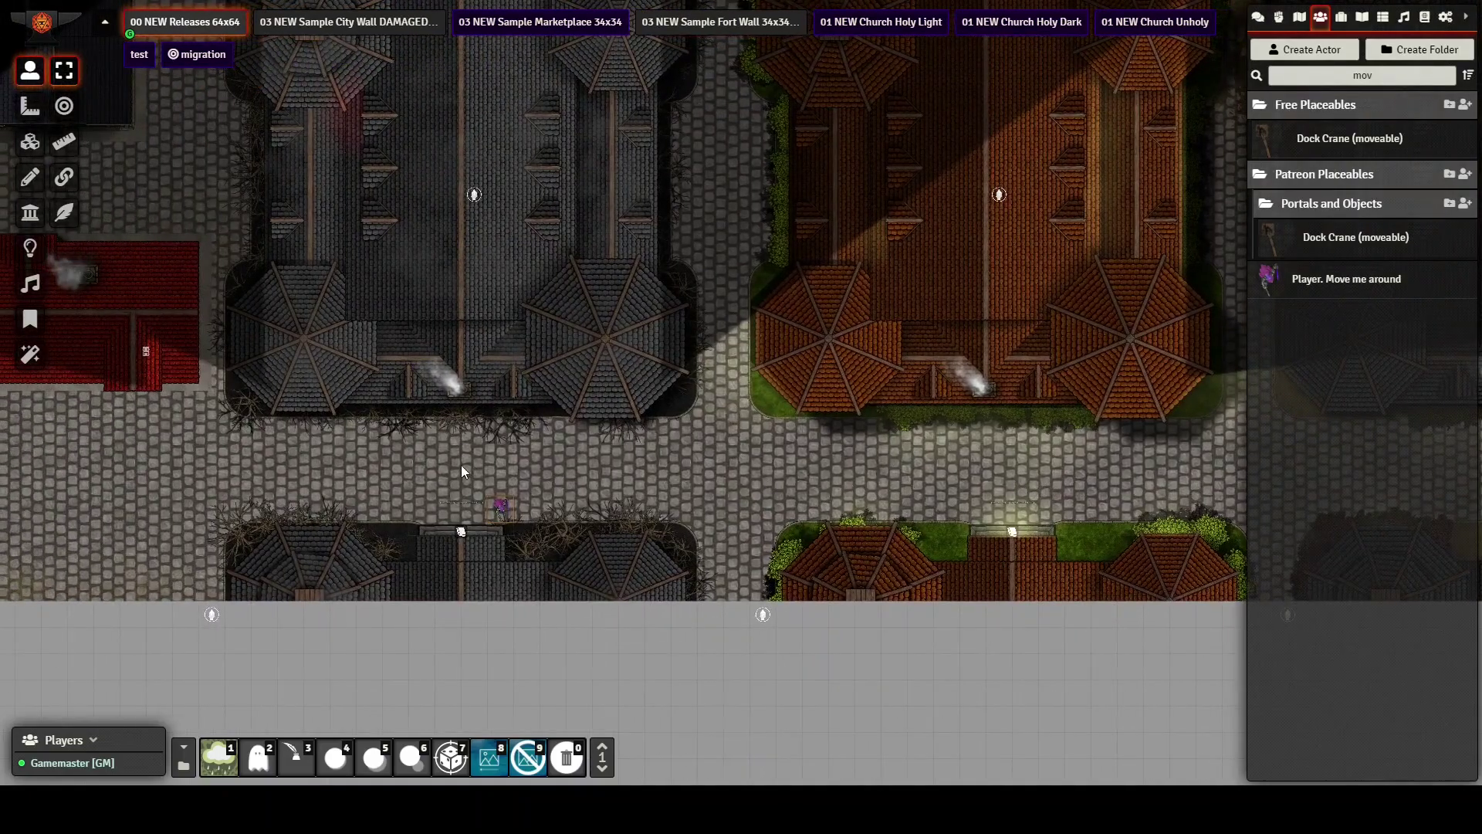
left_click_drag(426, 466, 420, 598)
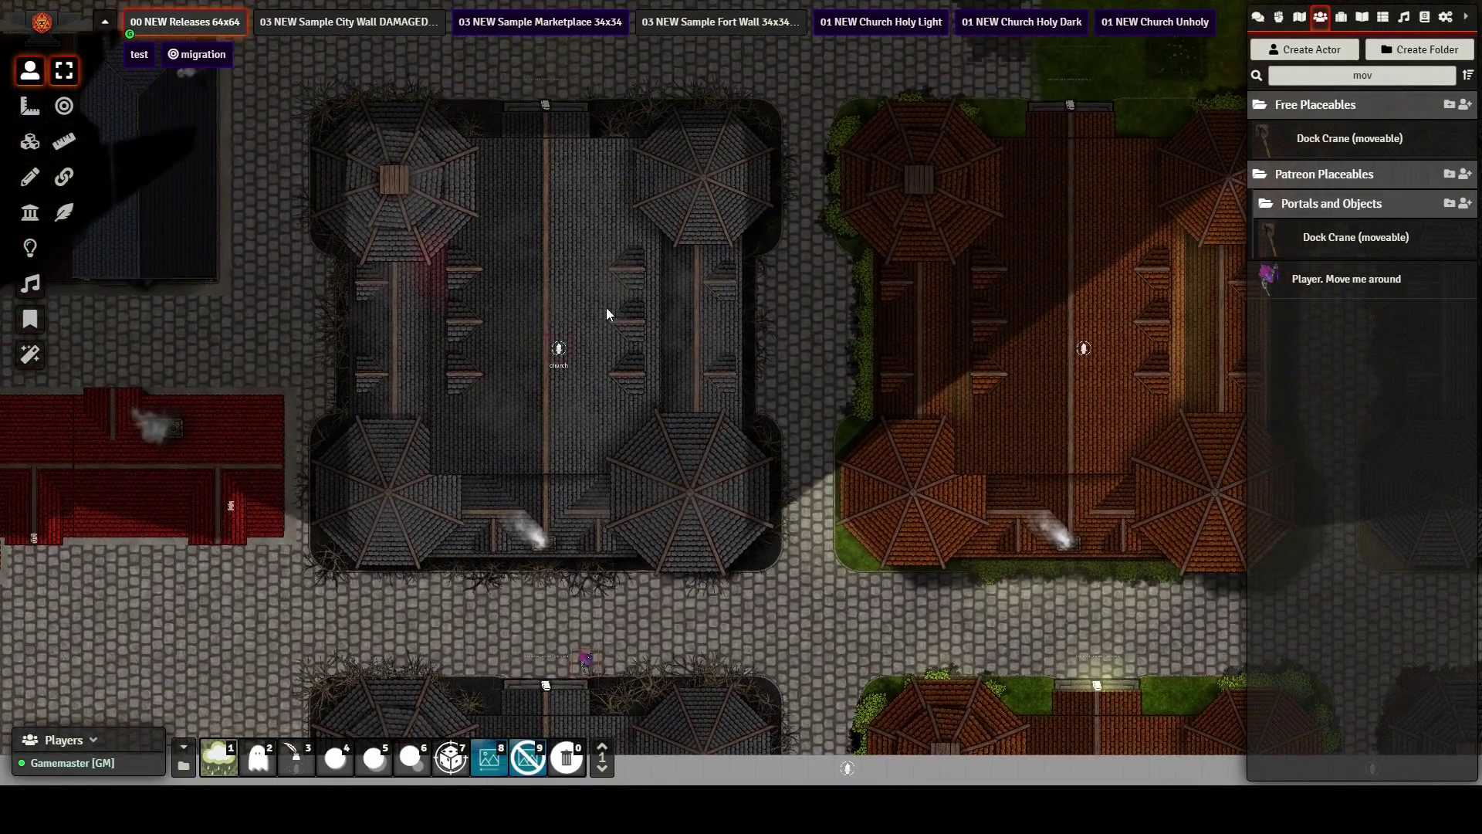
key("BackSpace")
key("BackSpace")
key("BackSpace")
type("church")
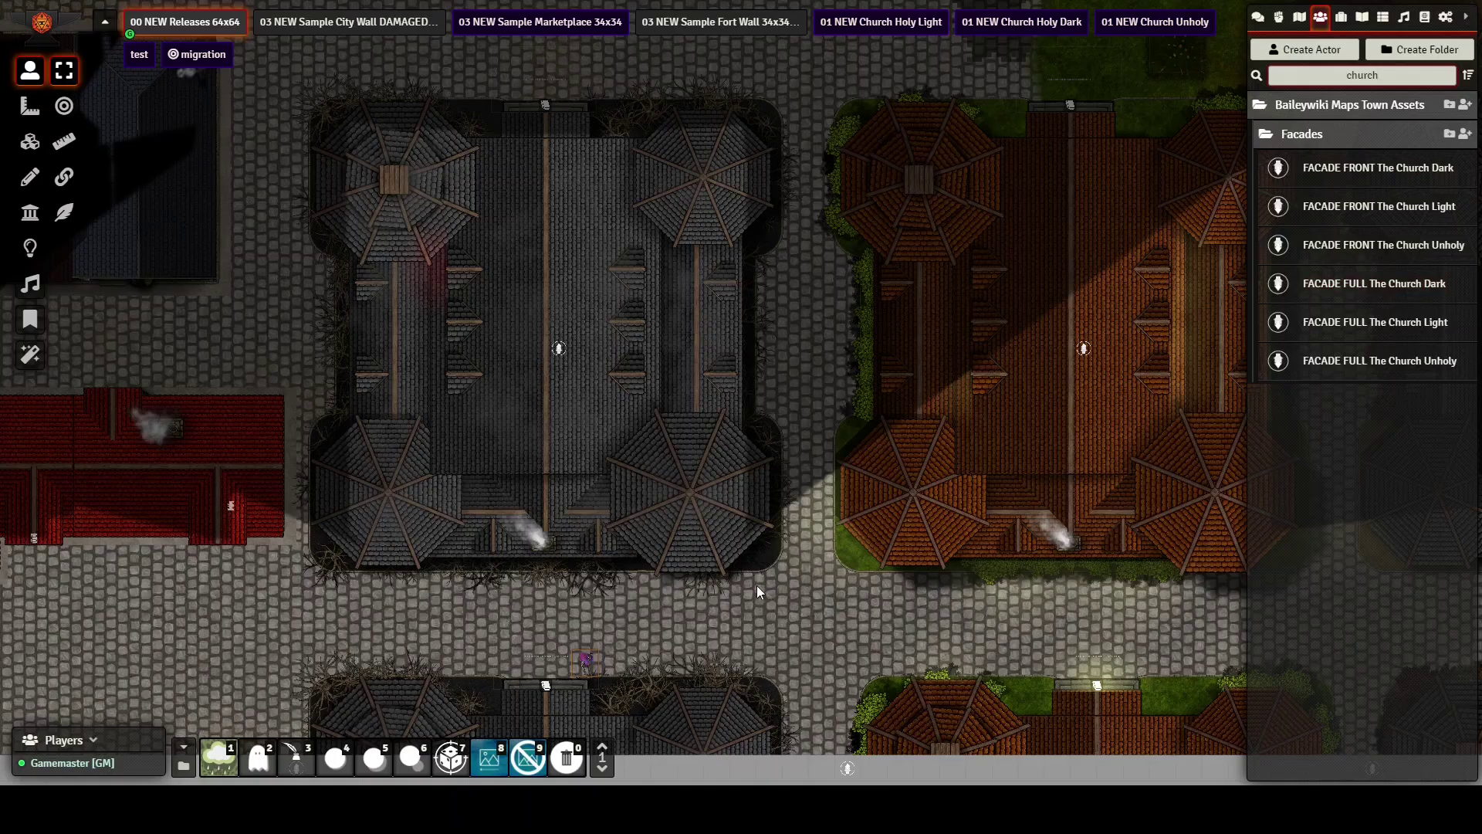
Inspect the Multilevel teleport identifier of the drawing in front of the lower grey church's entrance, and close its configuration
left_click_drag(757, 585, 856, 177)
scroll(732, 186, "up", 12)
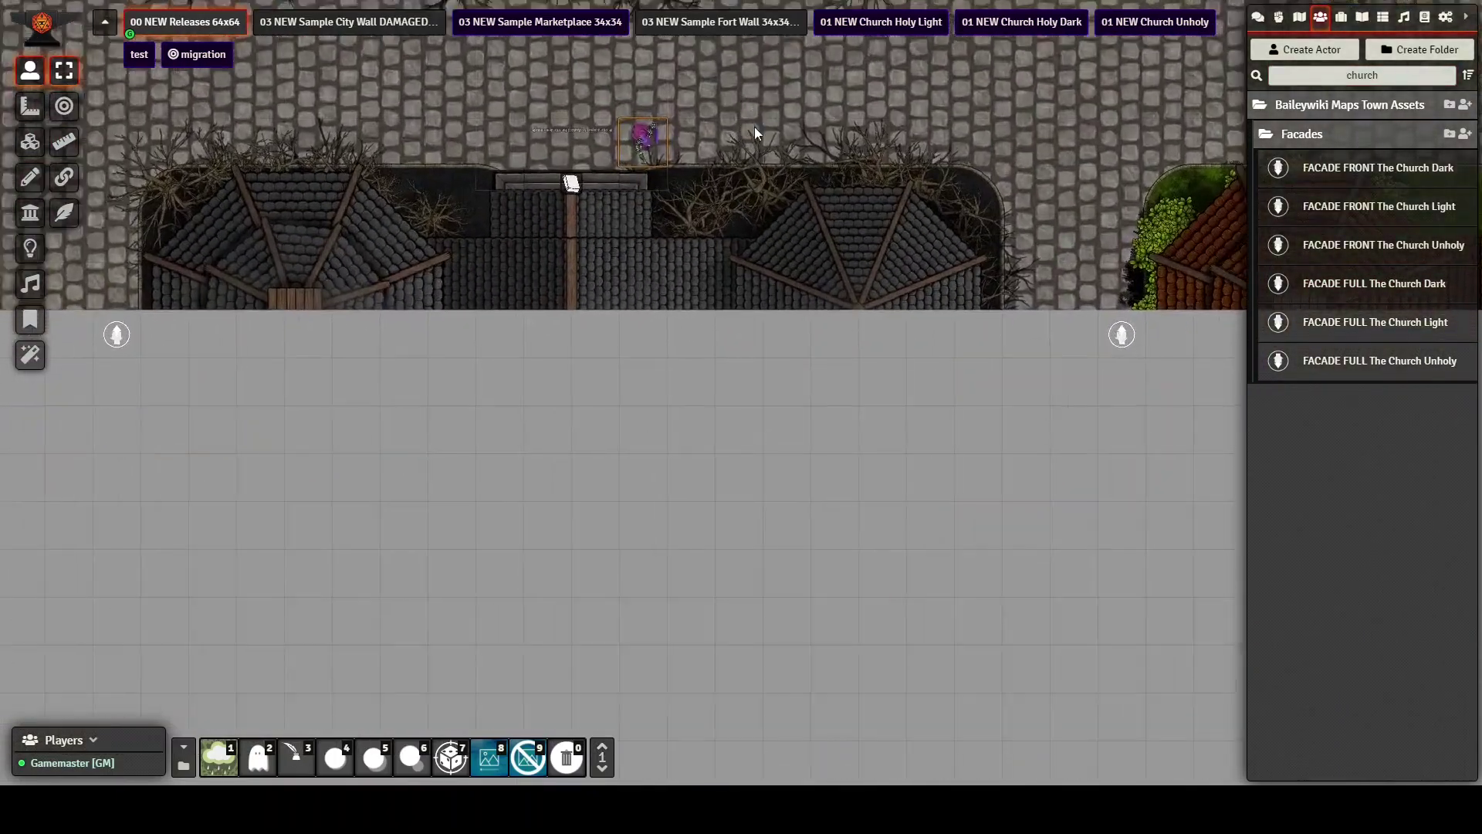
left_click_drag(755, 137, 753, 383)
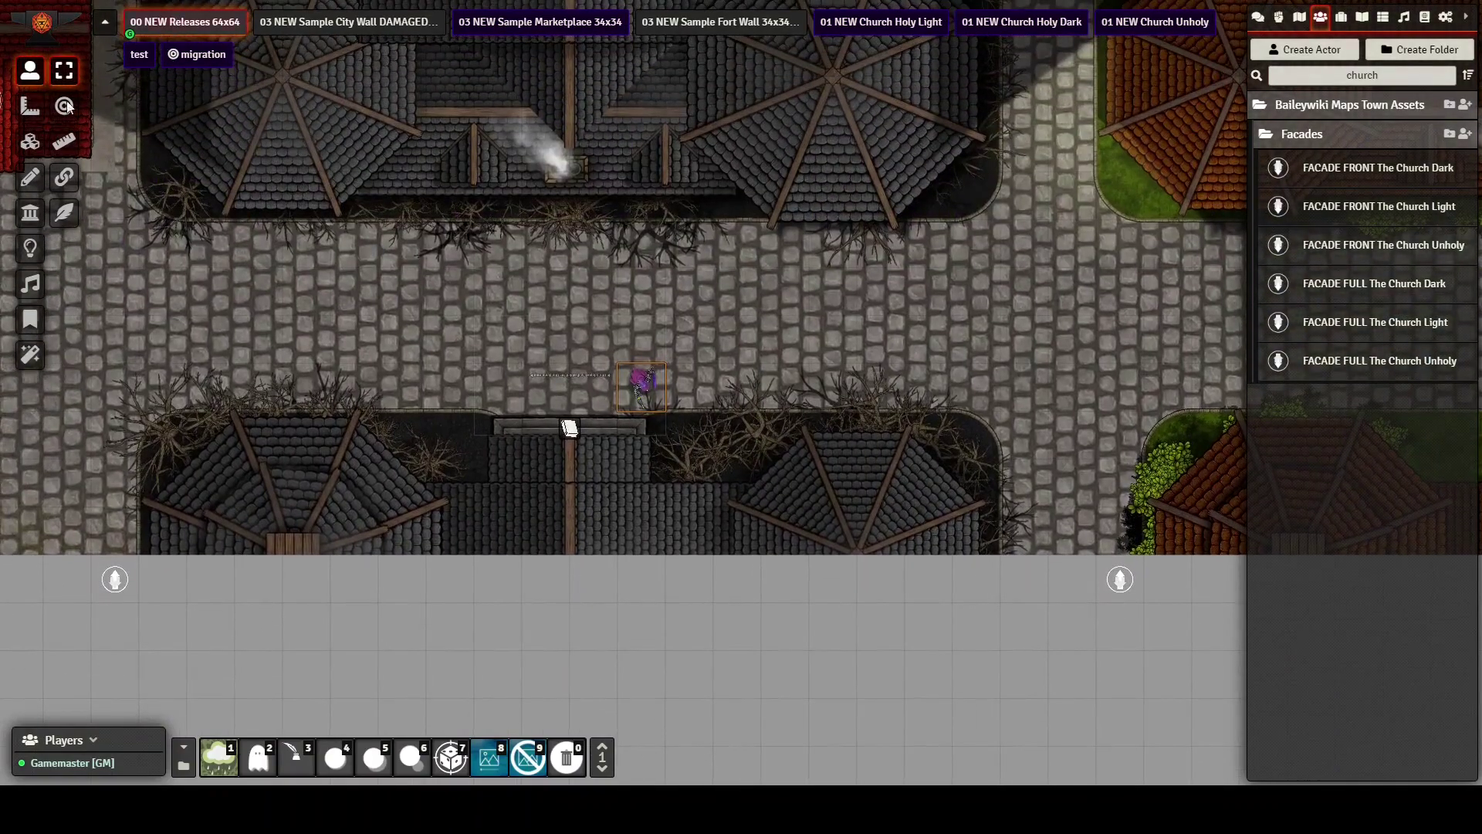
left_click(30, 177)
double_click(567, 378)
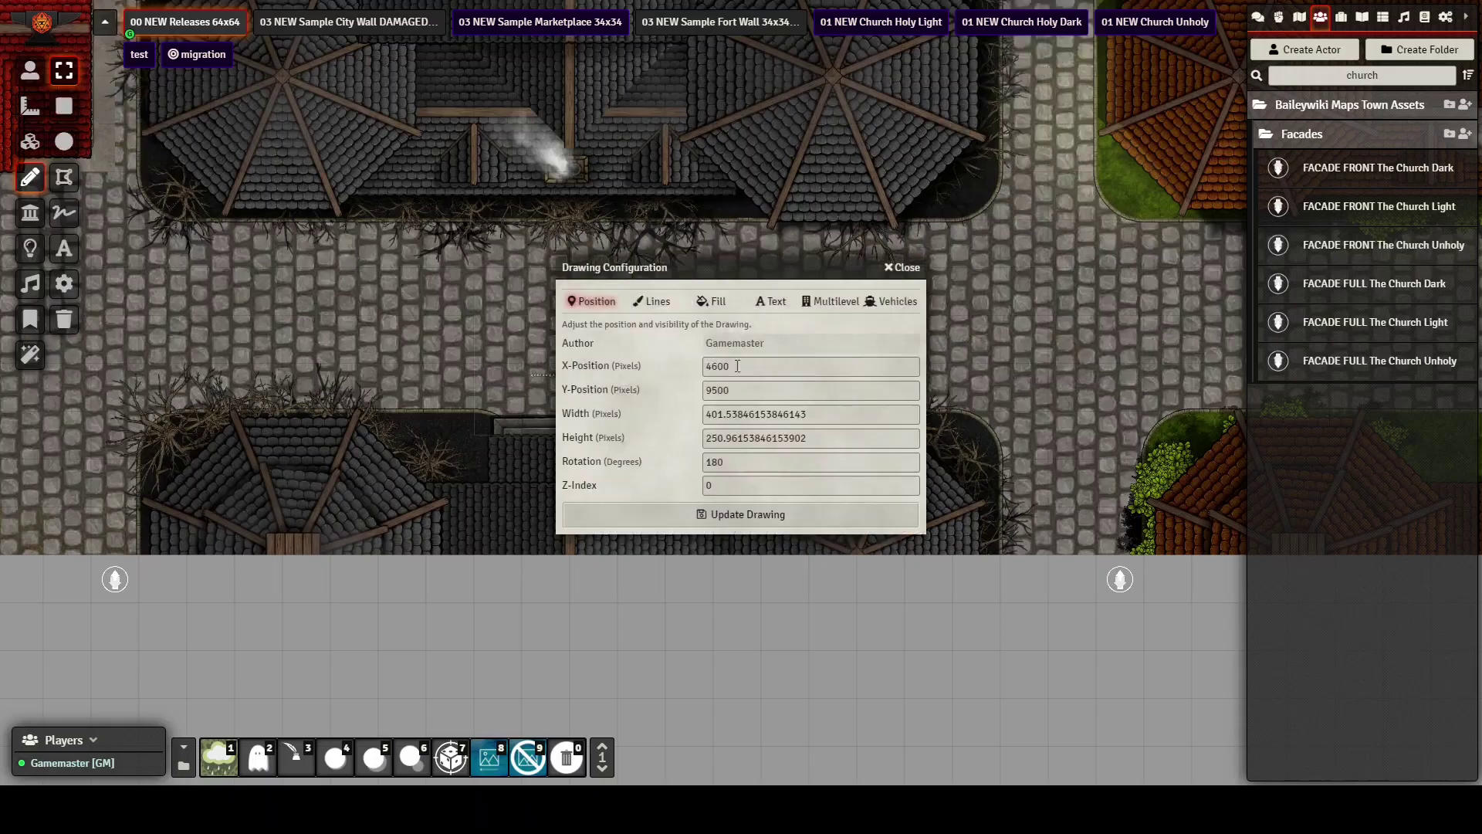
left_click(828, 302)
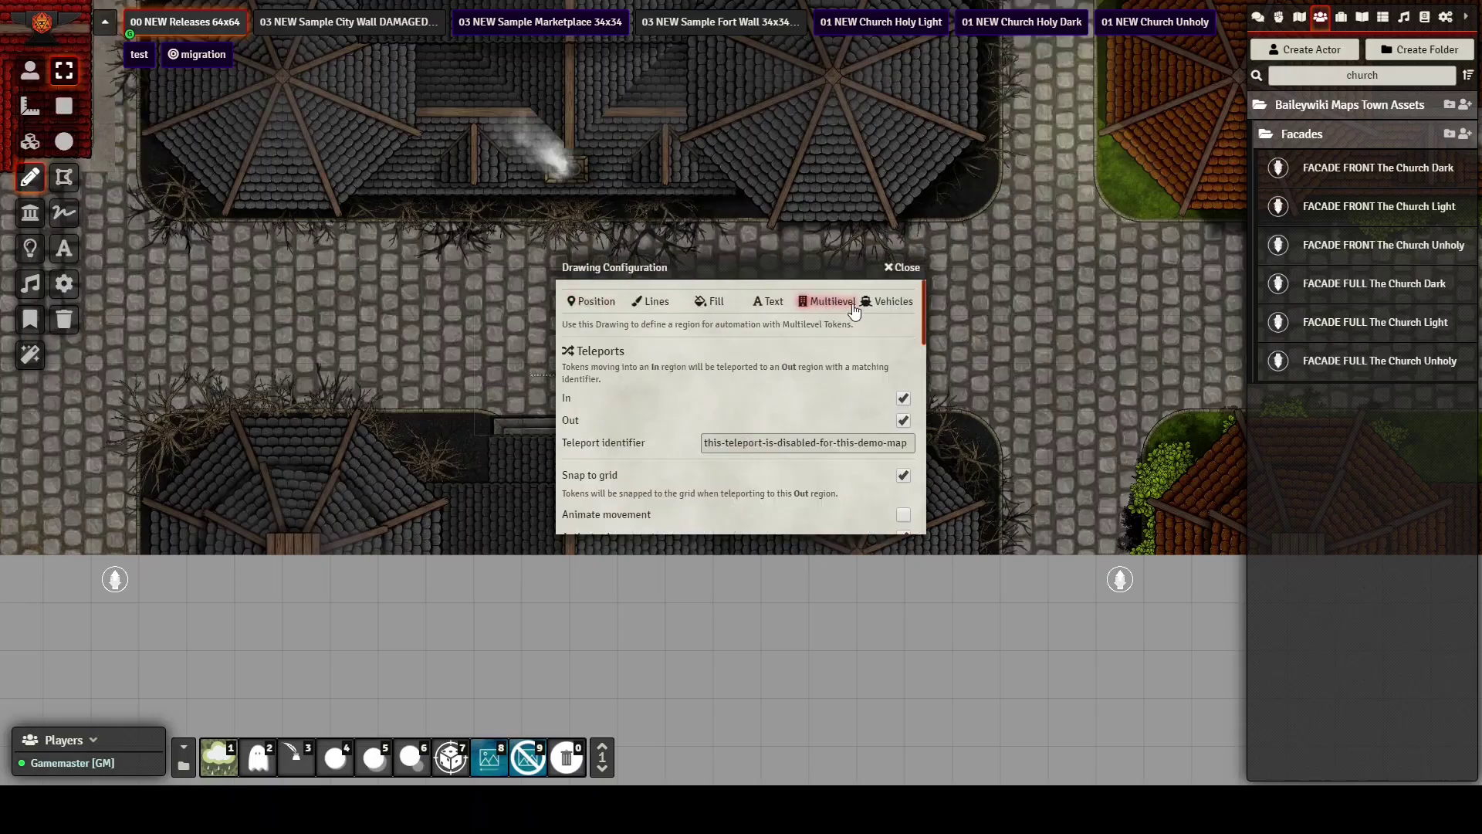
left_click_drag(729, 447, 863, 446)
left_click(726, 443)
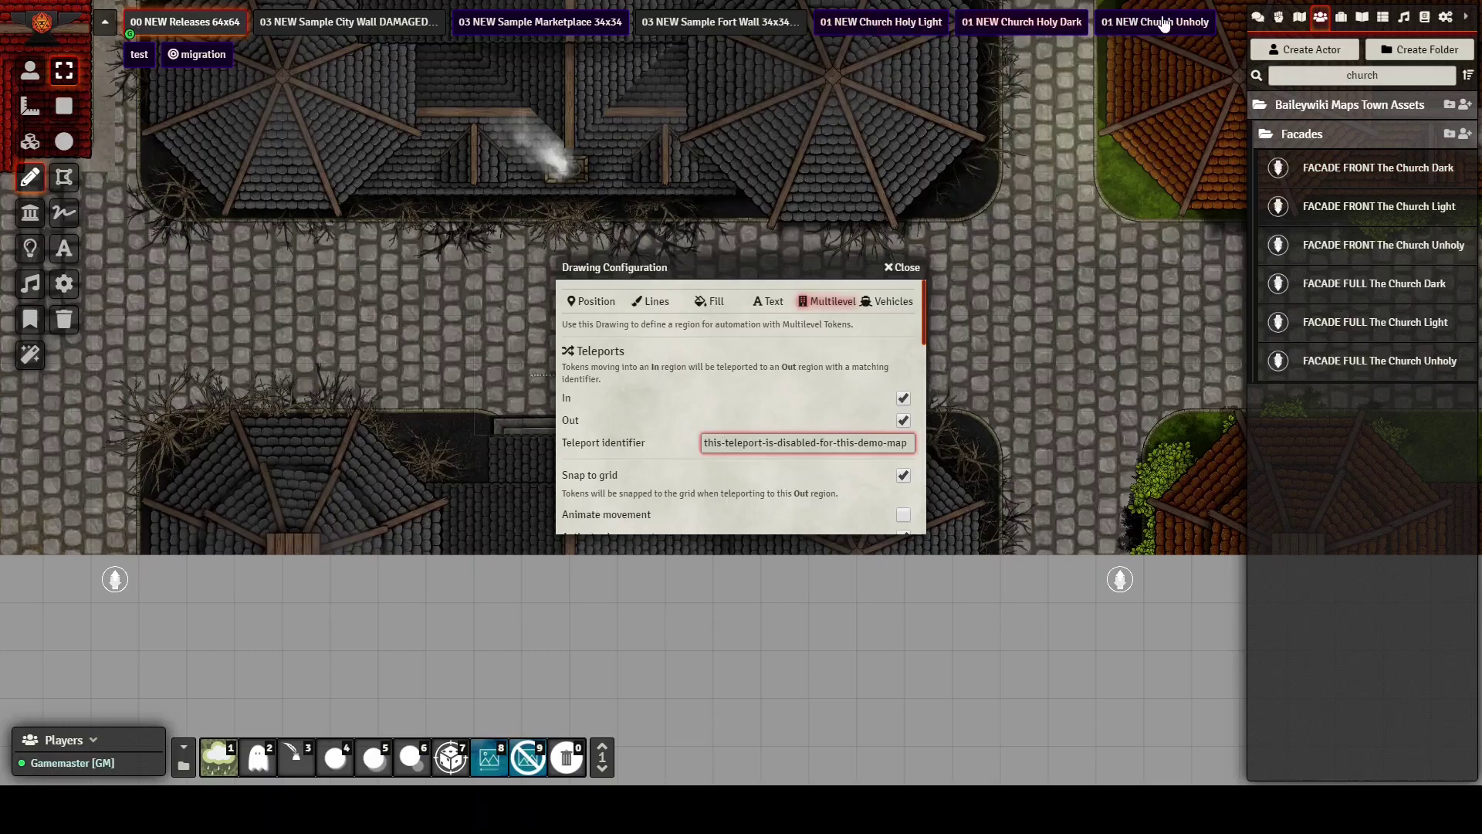
left_click(907, 269)
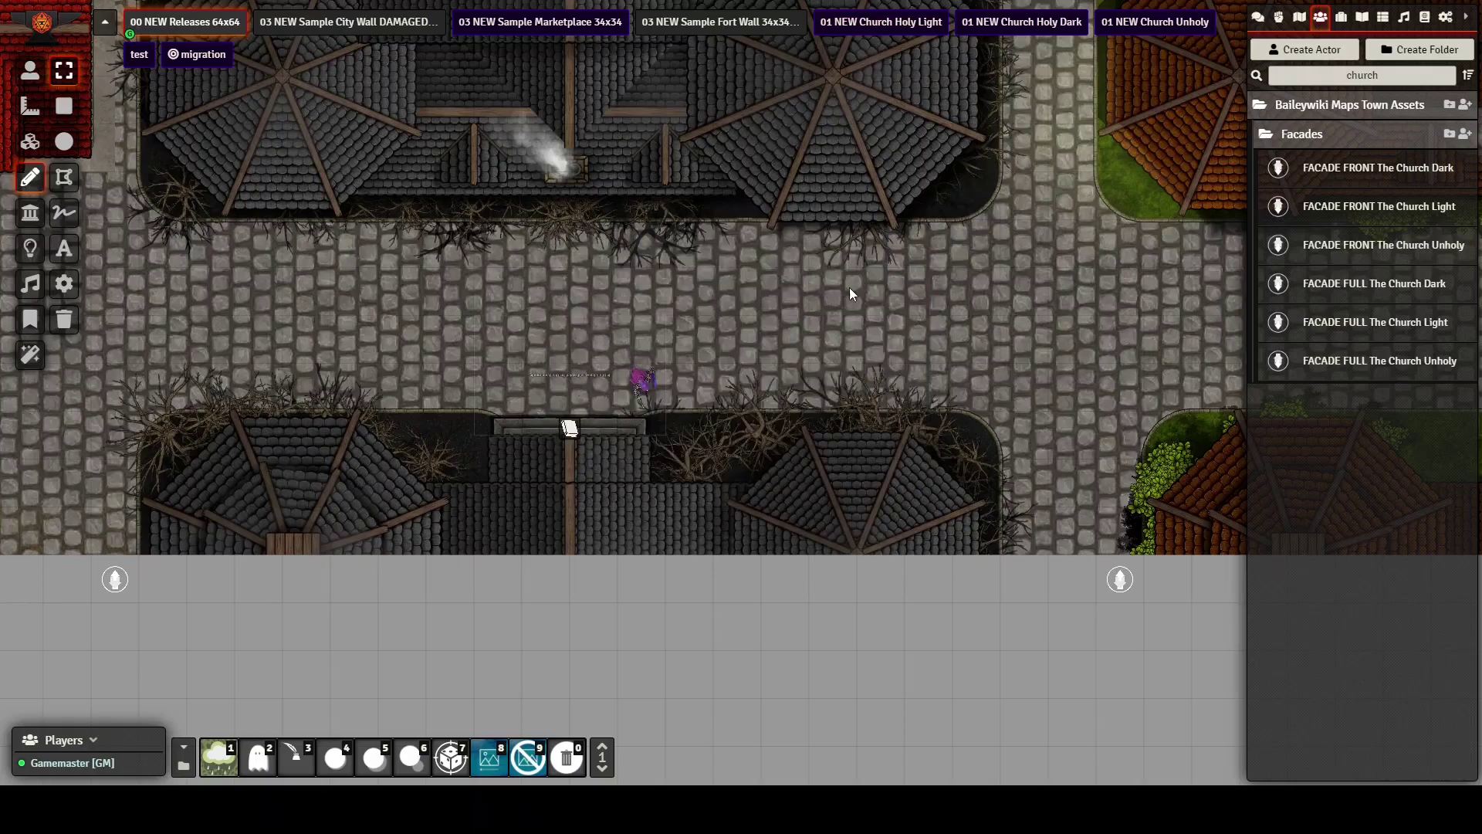
Examine the curved, moss-covered gate walls and their teleport area along the map's eastern edge
scroll(853, 287, "down", 10)
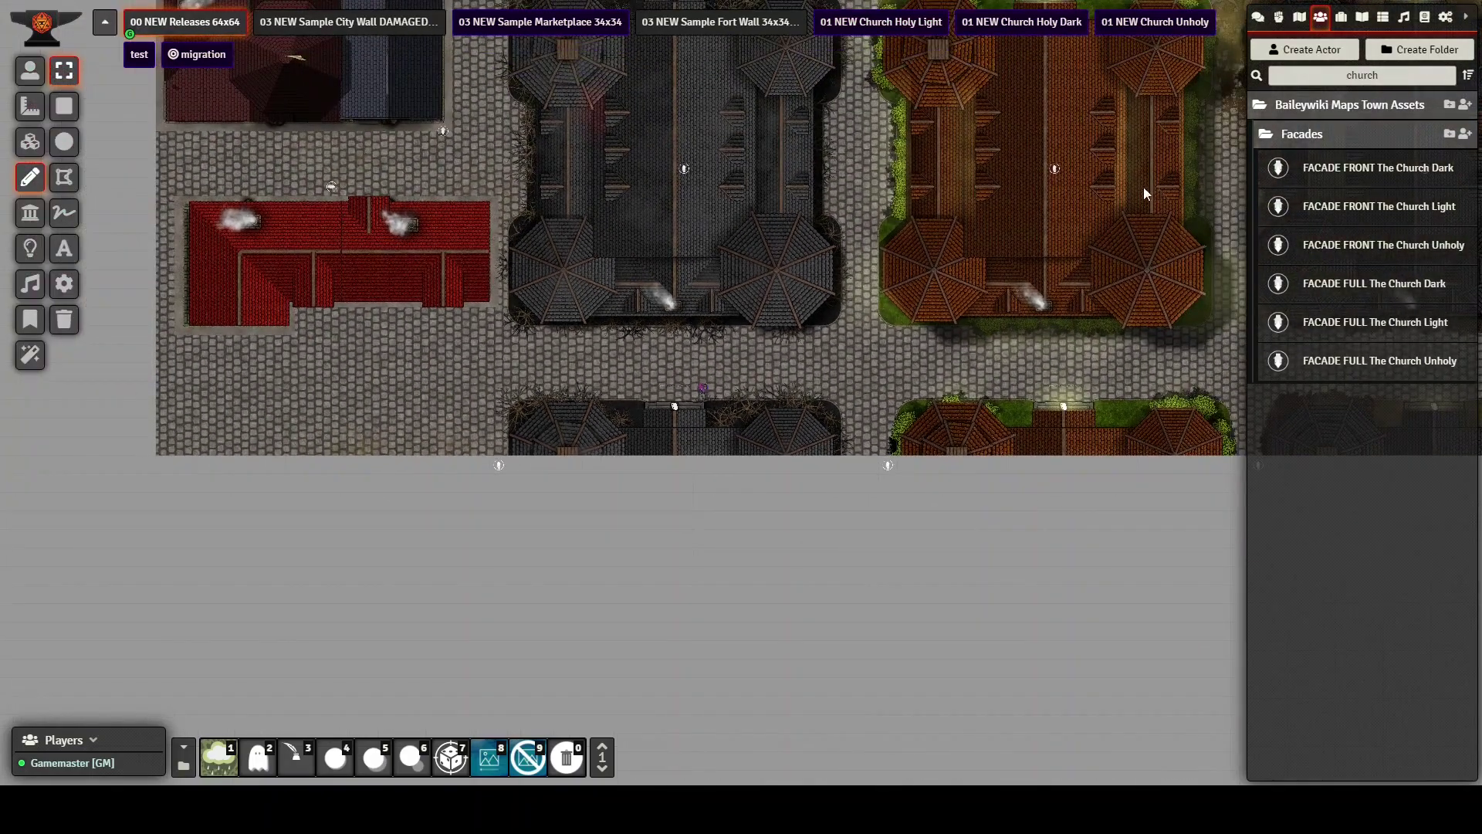
mouse_move(1126, 194)
left_mouse_down()
mouse_move(587, 526)
mouse_move(542, 538)
left_mouse_up()
left_click_drag(982, 306, 737, 443)
scroll(770, 338, "up", 4)
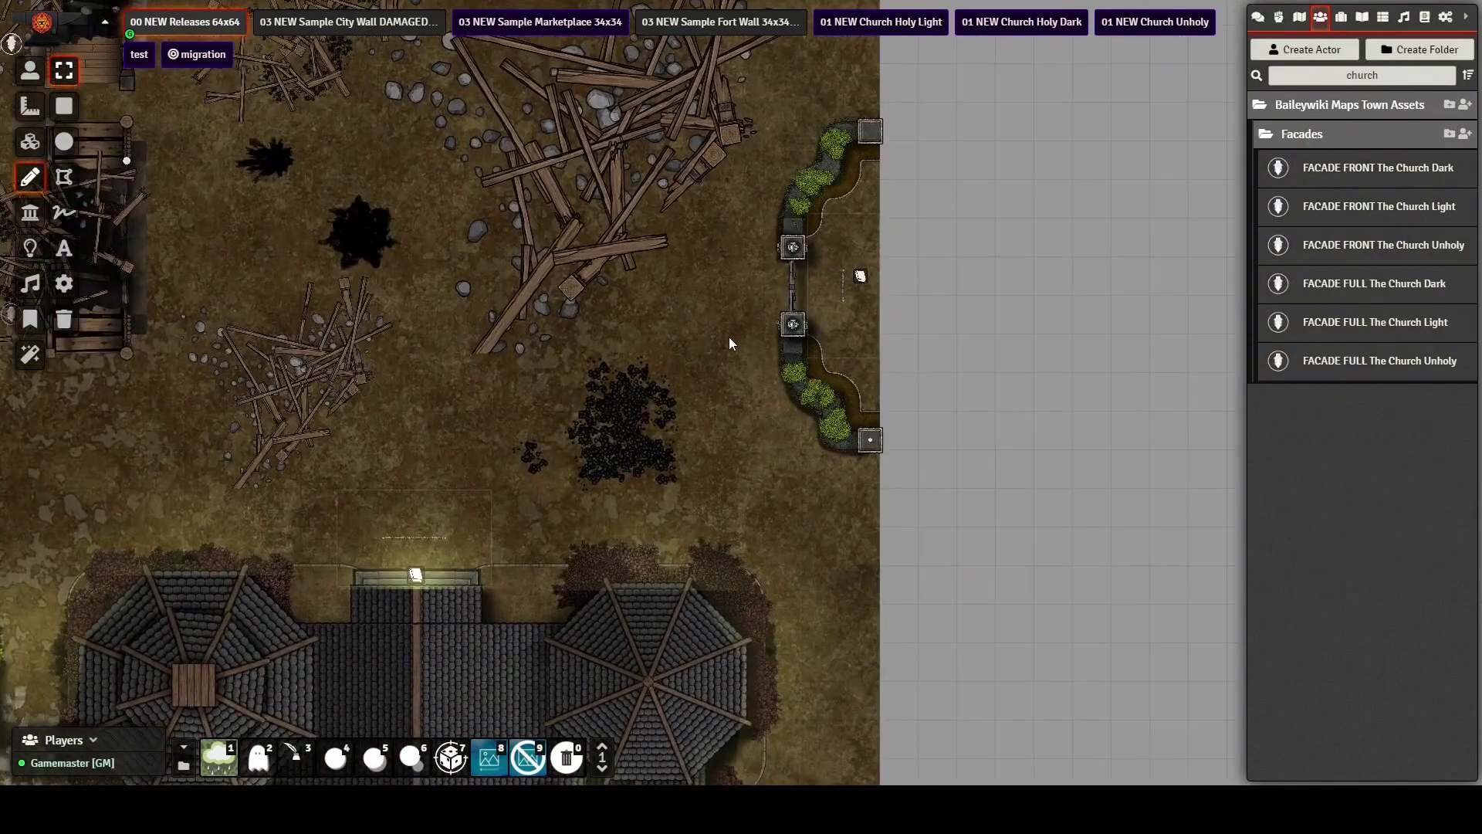
left_click_drag(725, 349, 633, 448)
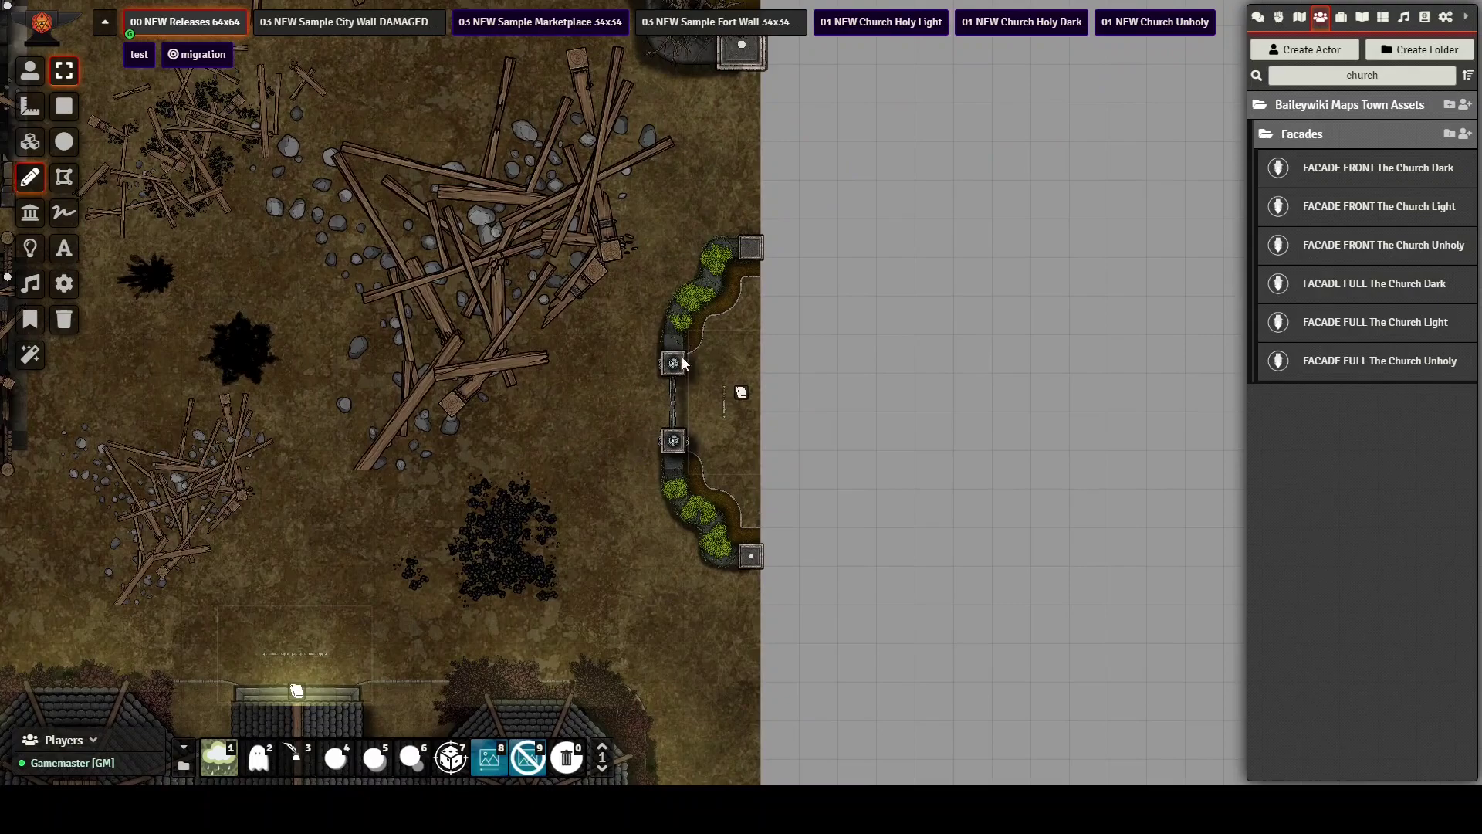
scroll(711, 379, "up", 5)
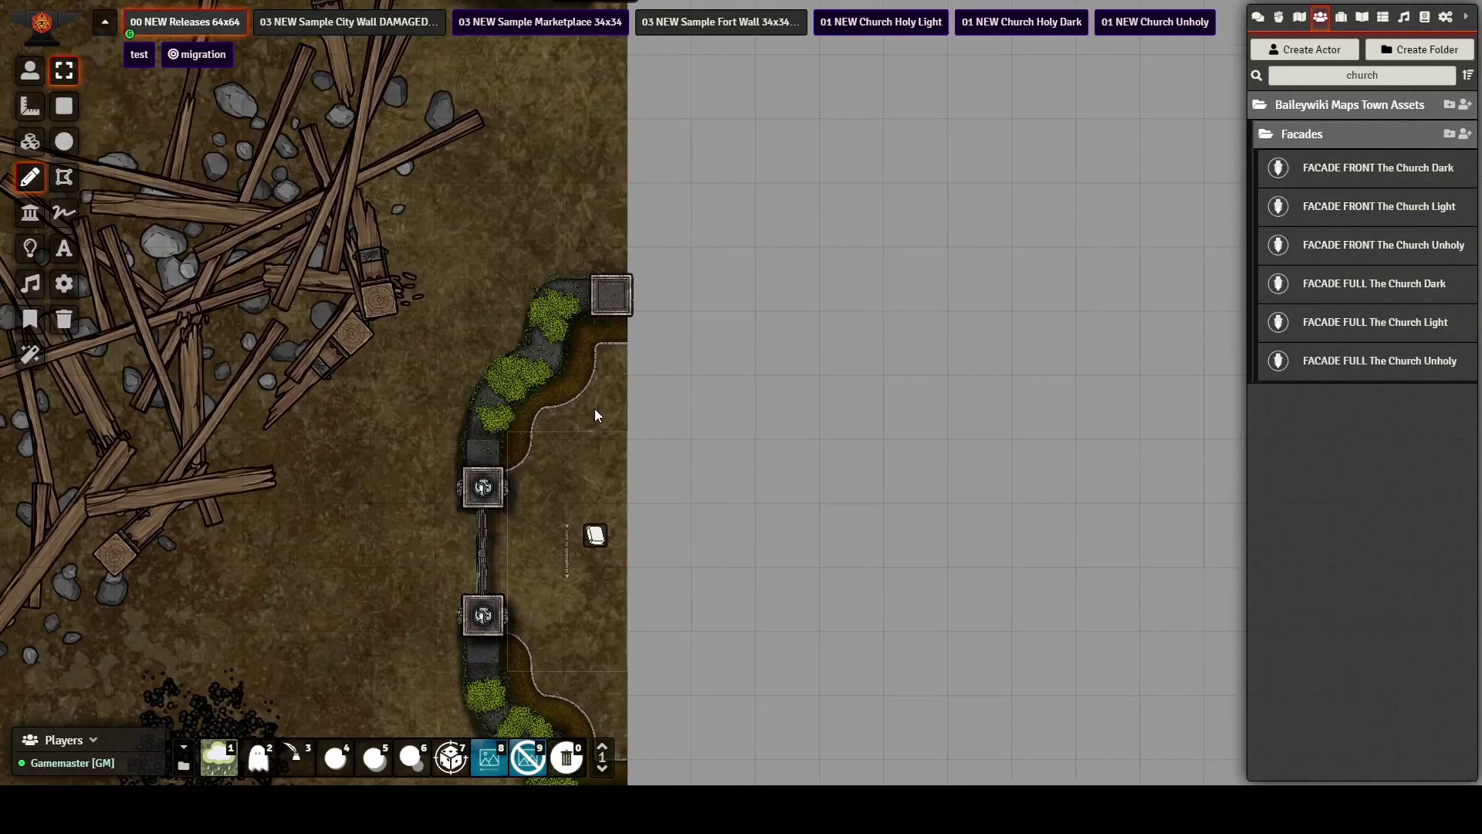
scroll(604, 511, "down", 2)
scroll(603, 509, "up", 3)
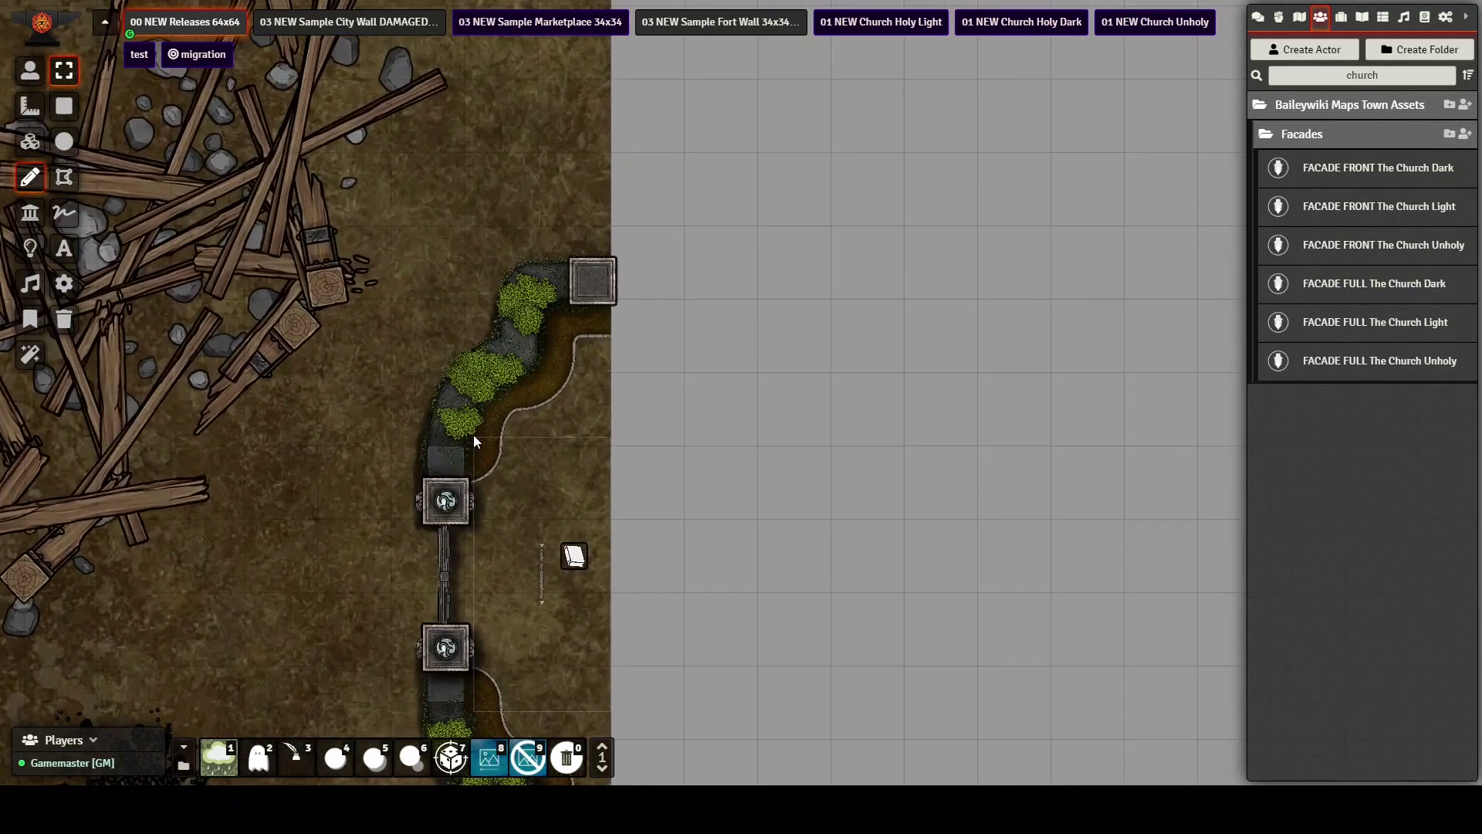
left_click_drag(603, 385, 711, 139)
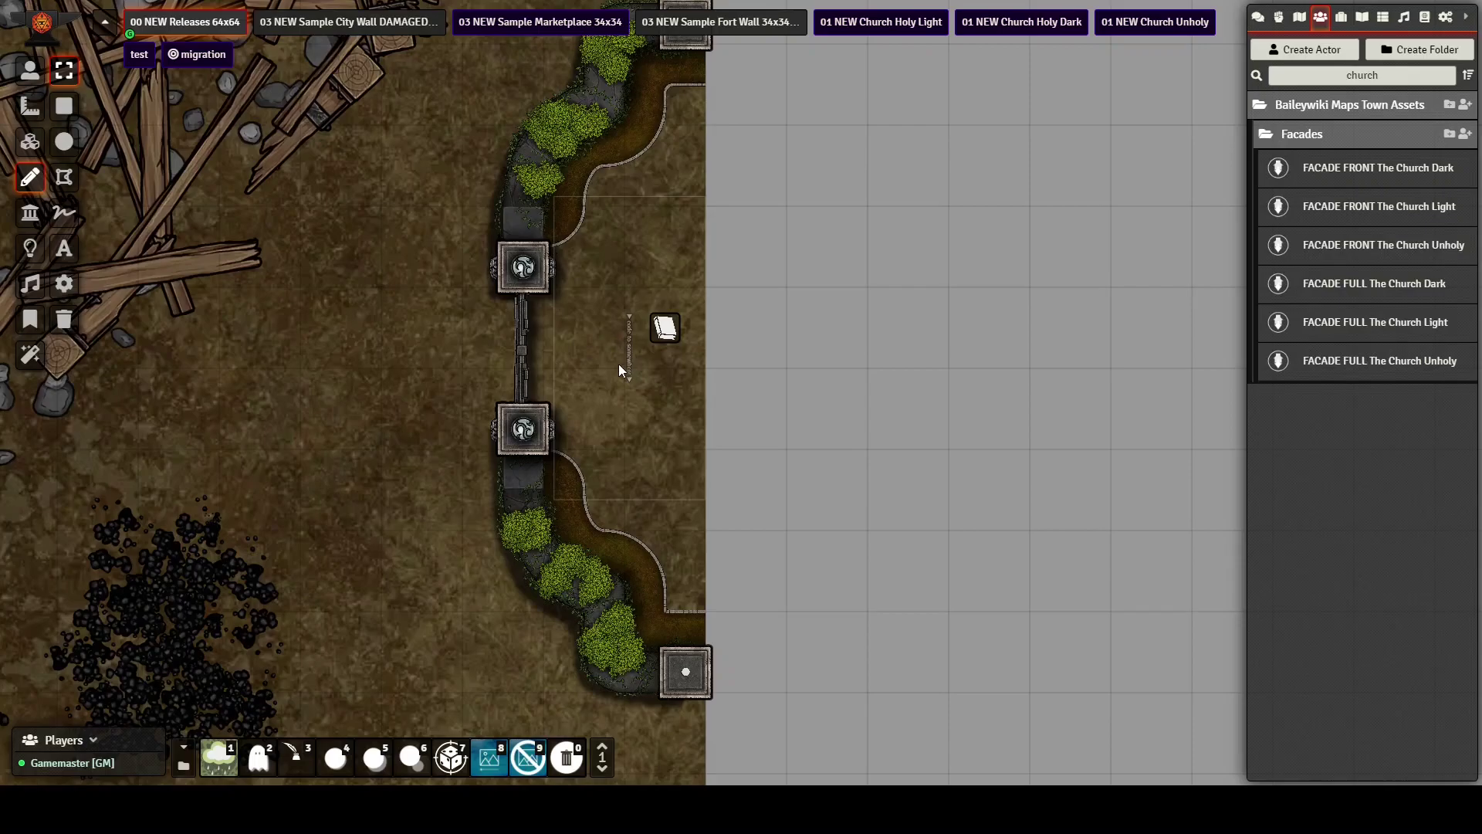
scroll(608, 364, "down", 2)
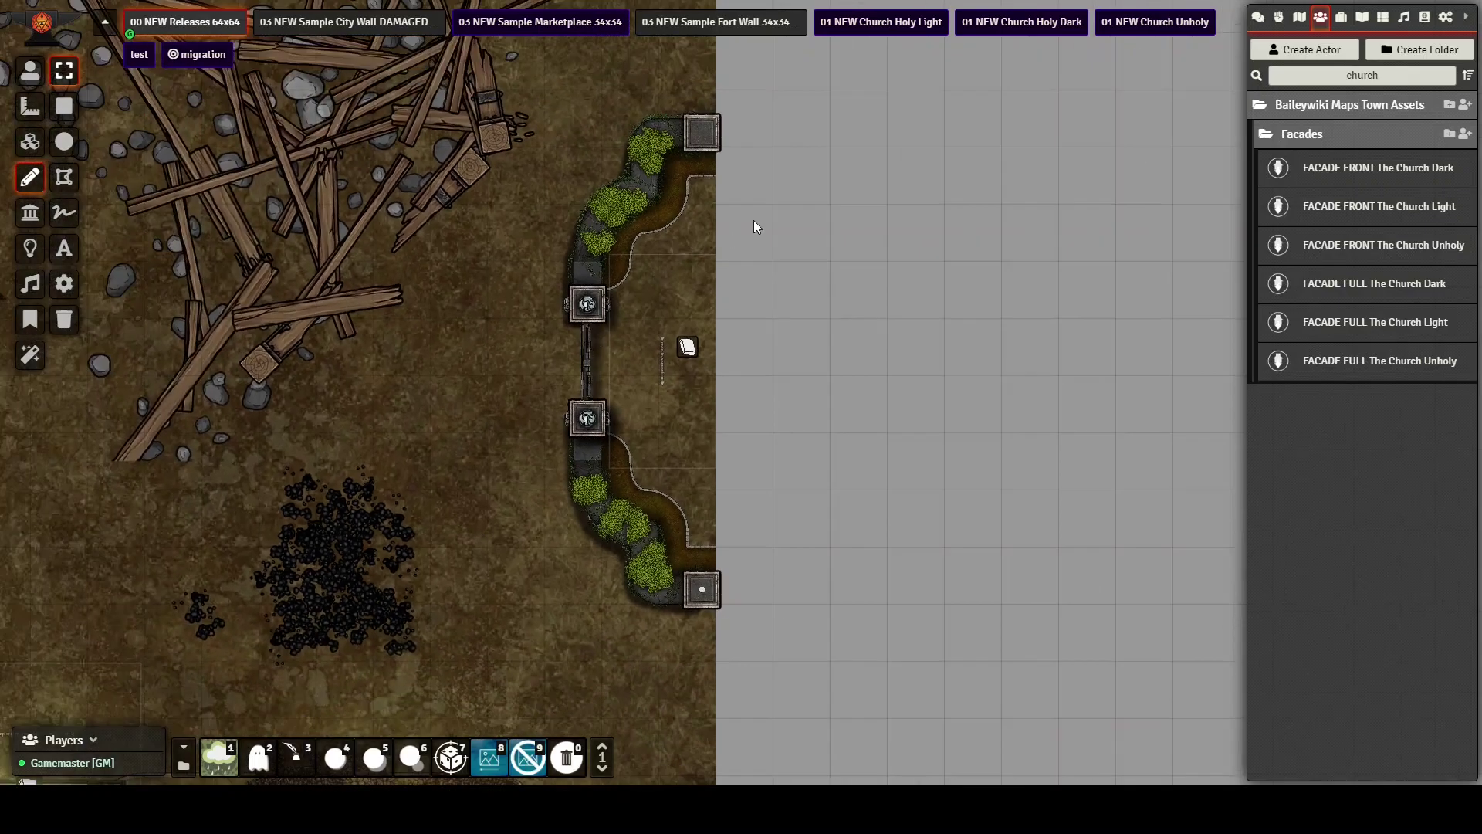
Examine the thorn-covered manor gate on the map's eastern edge and open the Multilevel teleport settings of the drawing there
left_click_drag(747, 373, 701, 703)
left_click_drag(664, 139, 772, 664)
left_click_drag(655, 340, 640, 434)
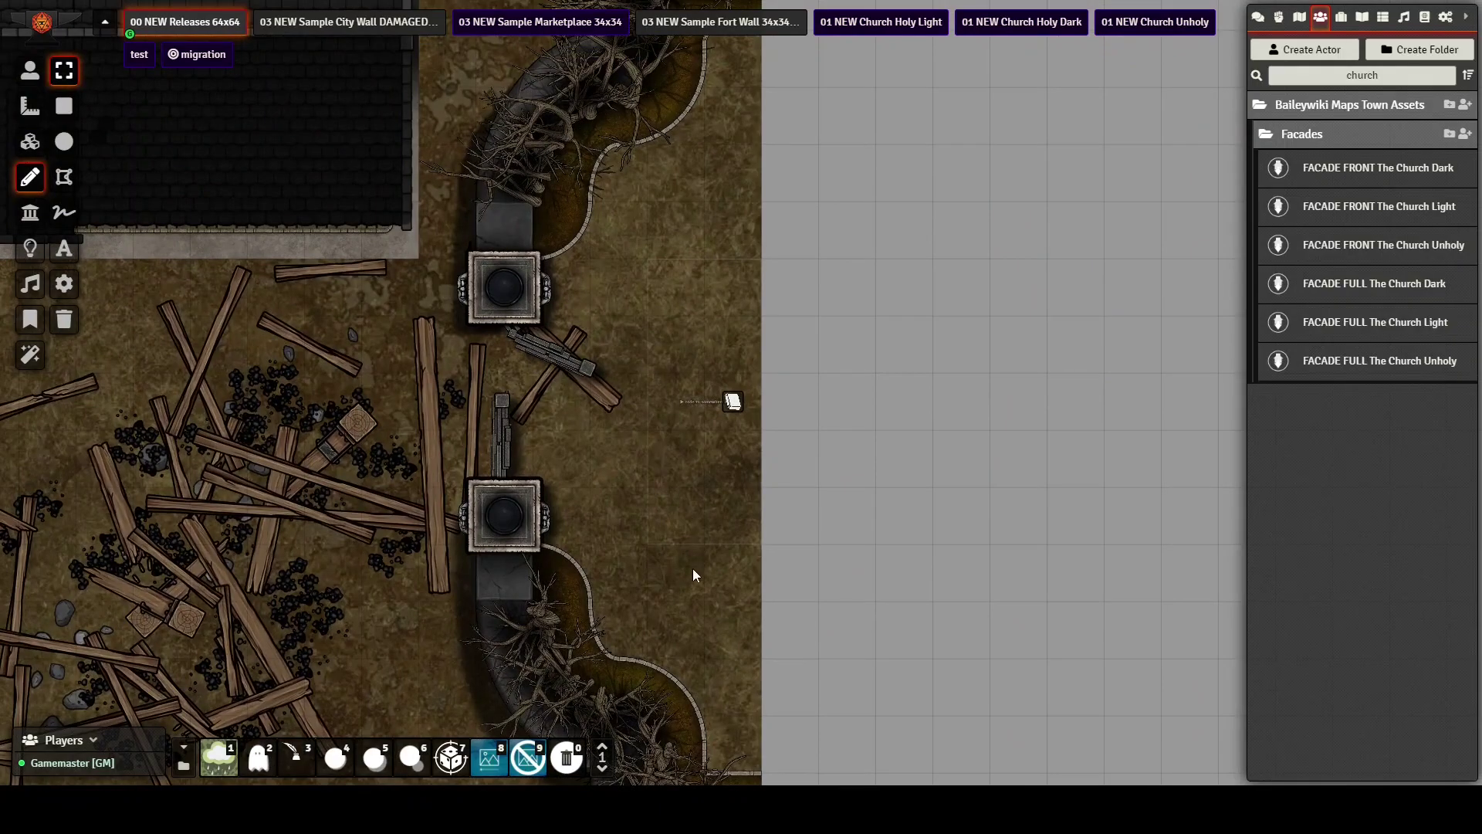
left_click_drag(690, 563, 640, 431)
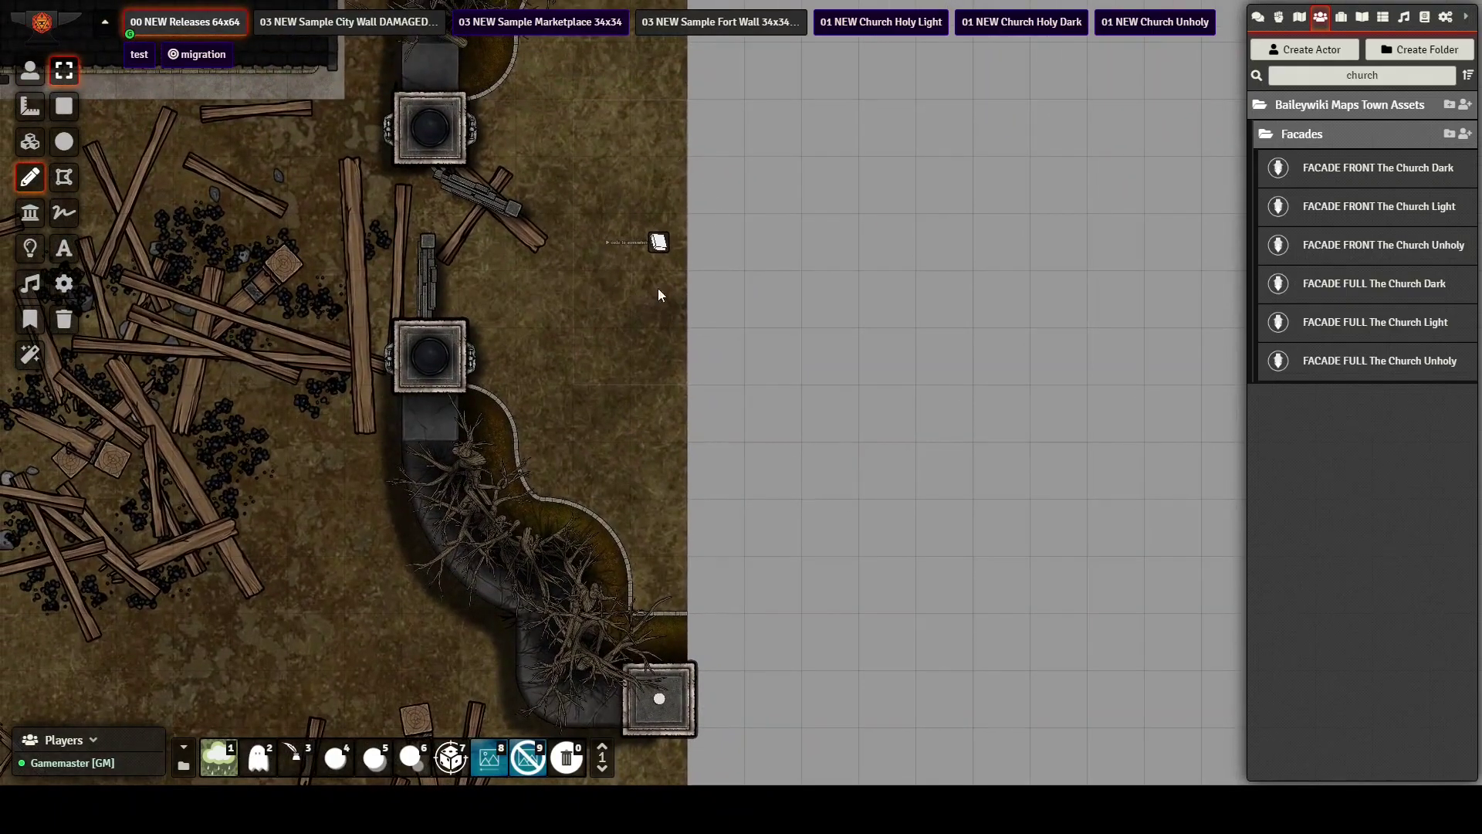
left_click(30, 142)
left_click(30, 178)
double_click(610, 241)
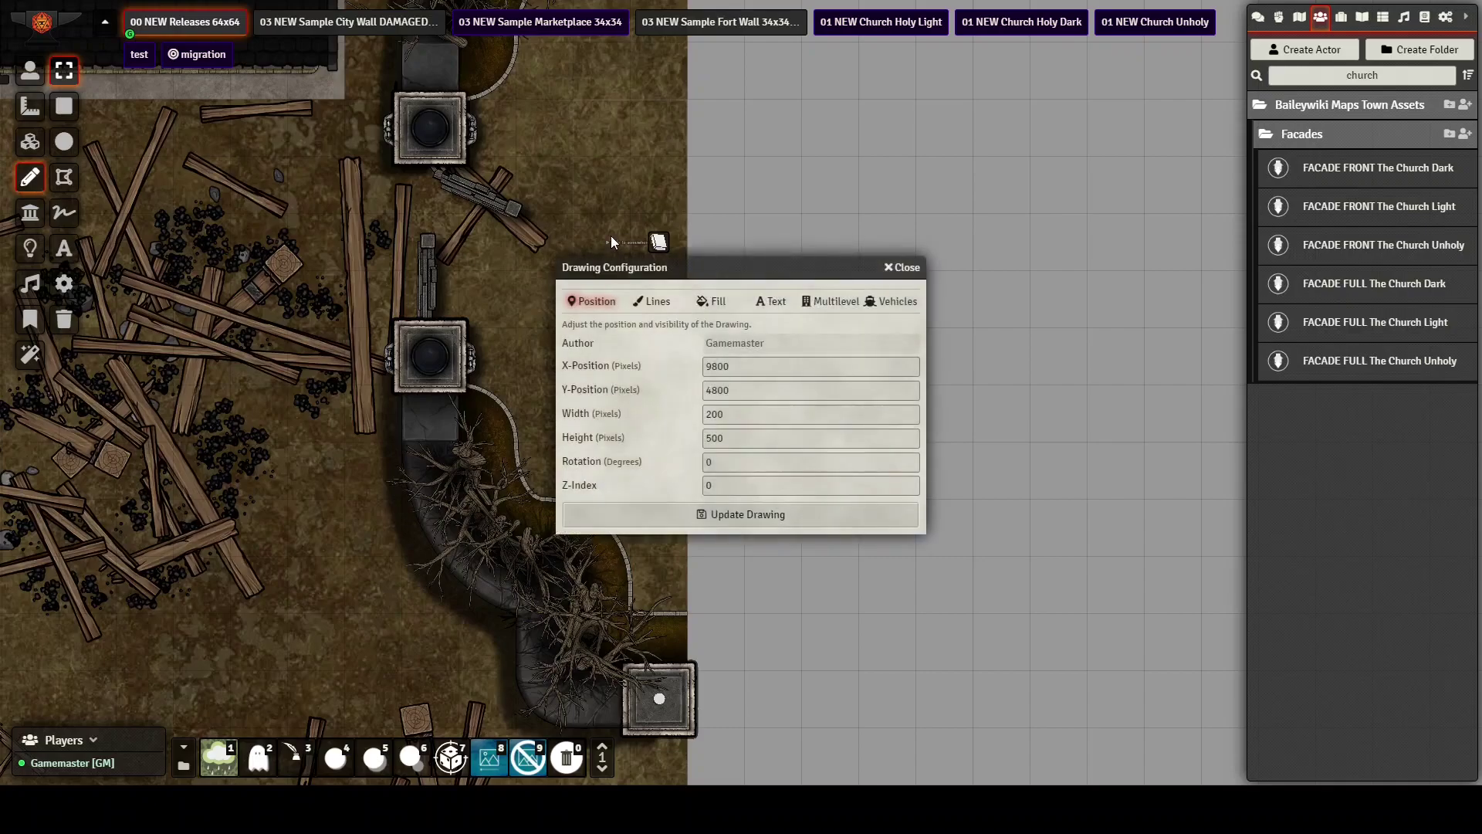
left_click(830, 302)
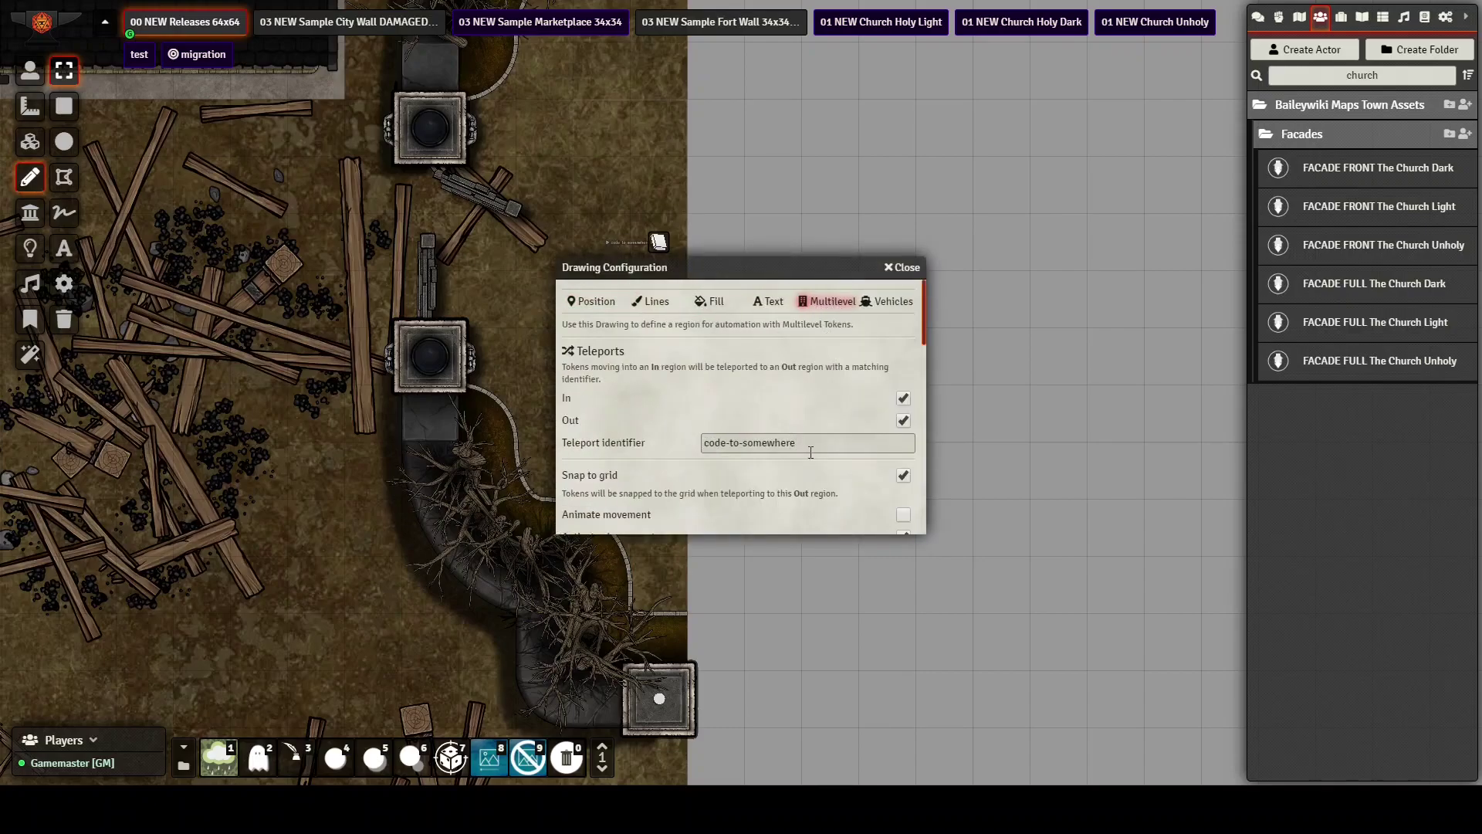
Try "the-evil-manor" as the drawing's teleport identifier, and close the configuration without updating the drawing
left_click_drag(809, 452, 599, 442)
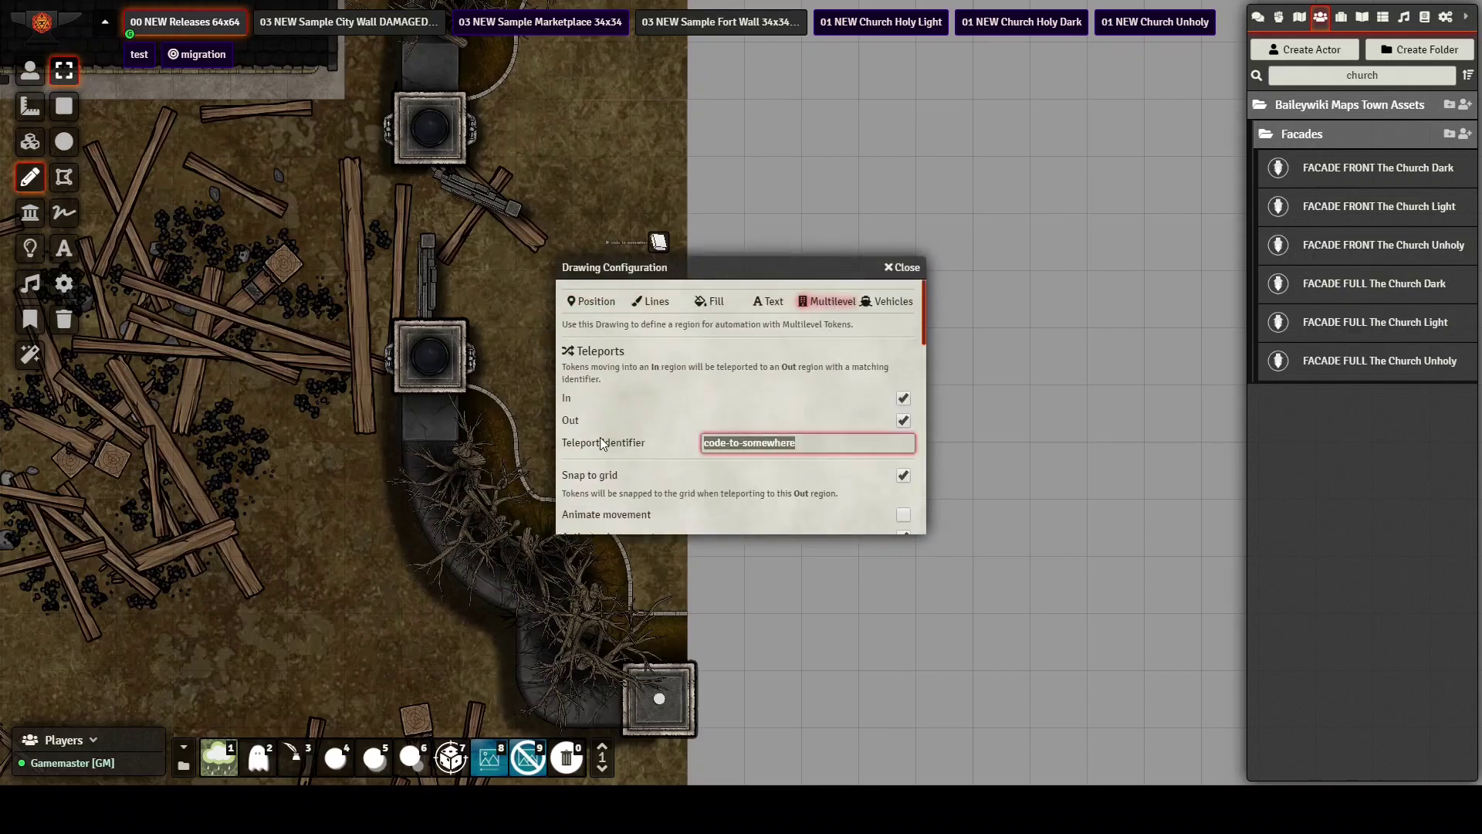
type("the-evil-manor")
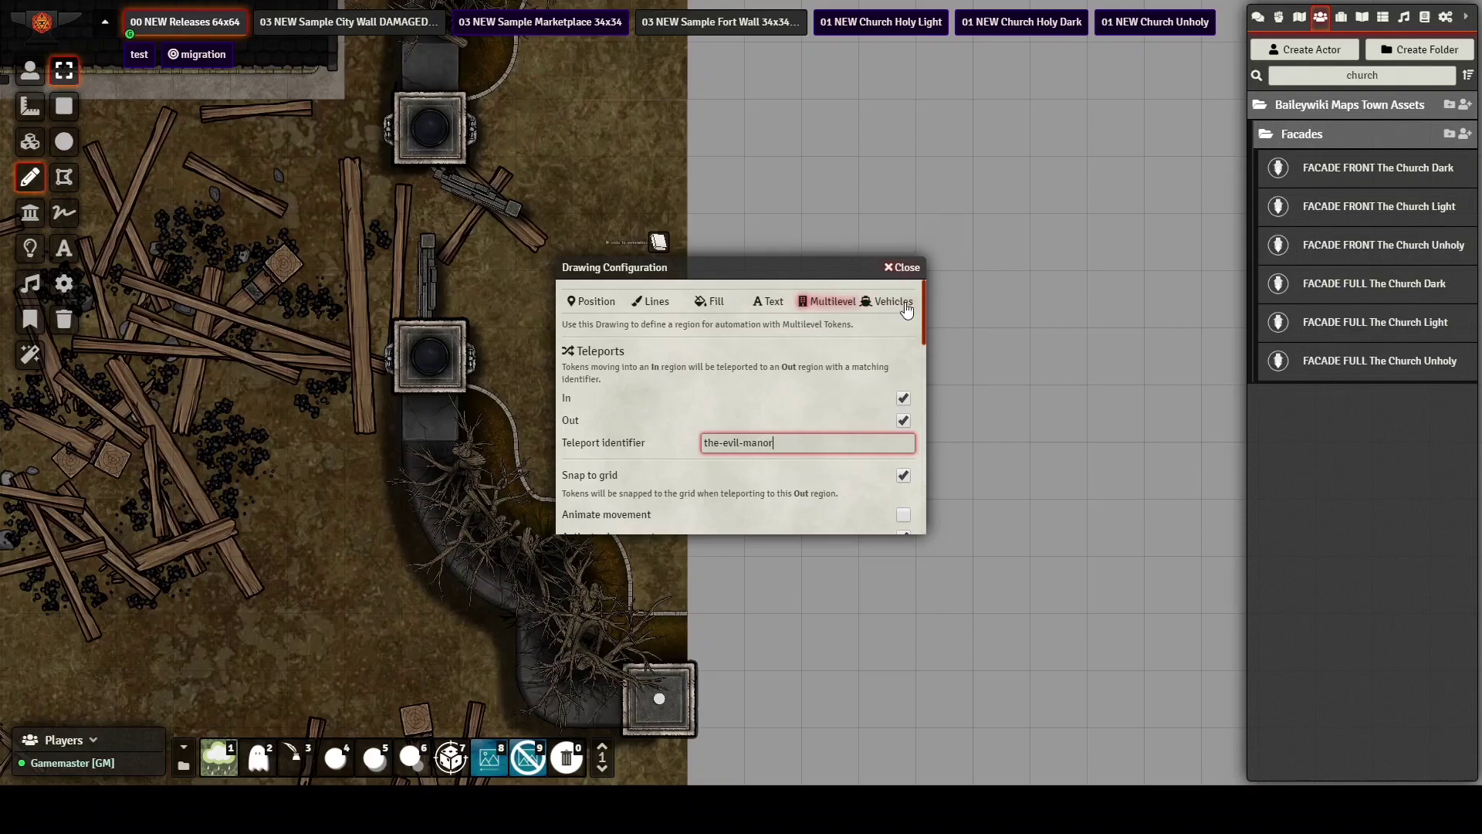
left_click(902, 267)
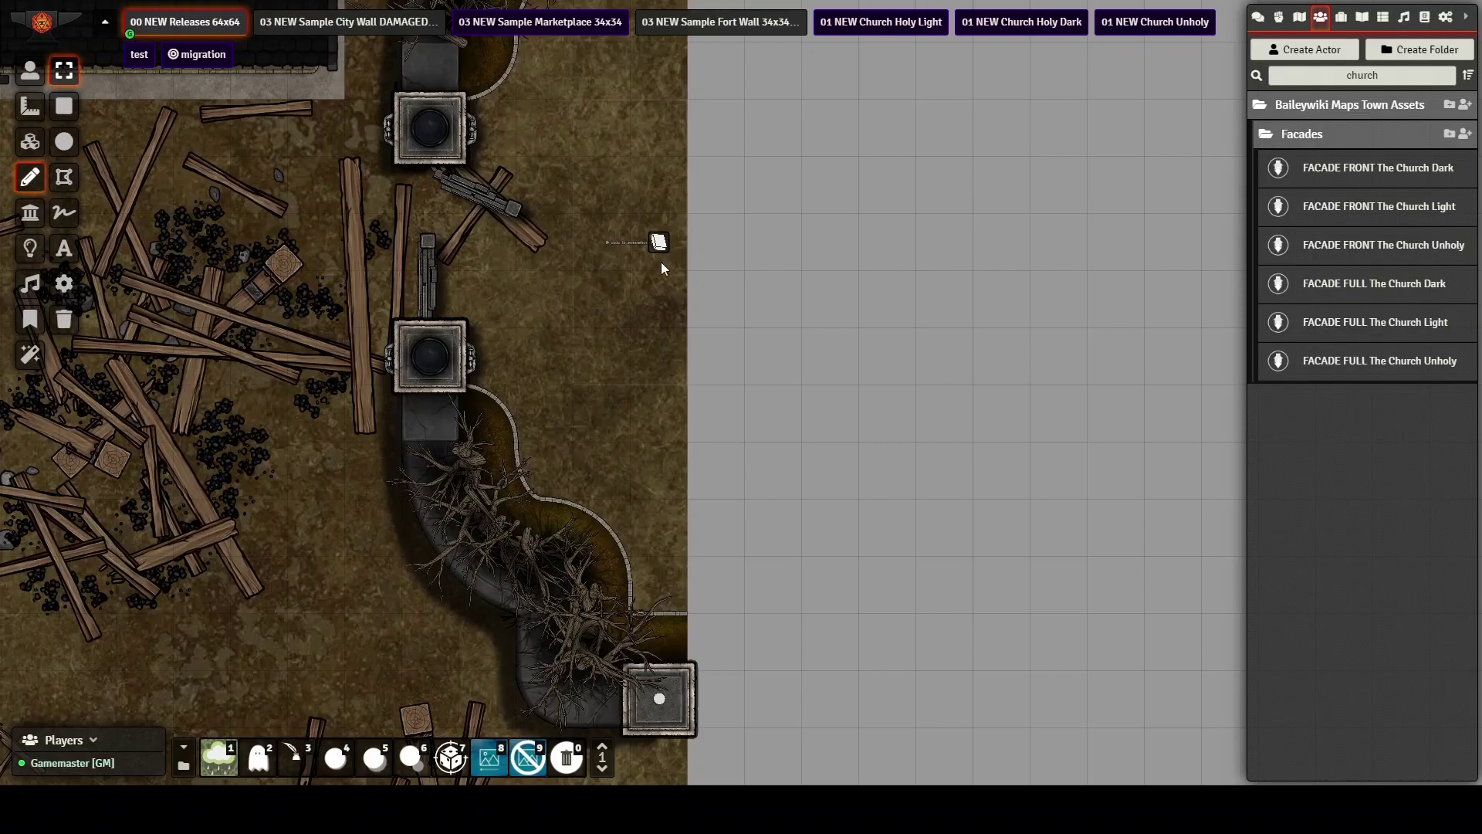
Look over the curved manor wall and briefly reopen and close the configuration of its teleport drawing
scroll(709, 309, "down", 3)
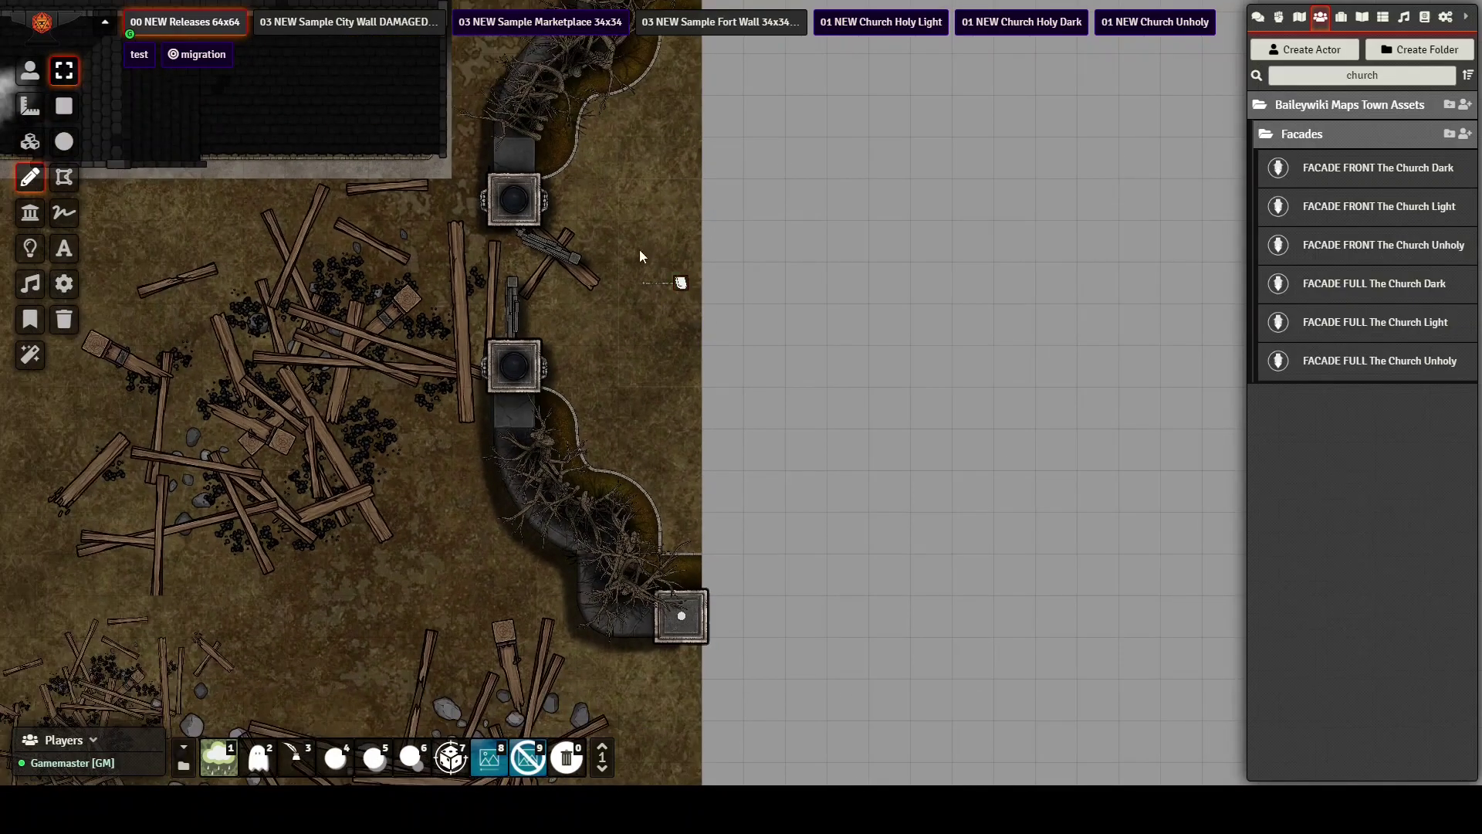
left_click_drag(710, 230, 682, 480)
left_click_drag(732, 556, 688, 230)
double_click(570, 178)
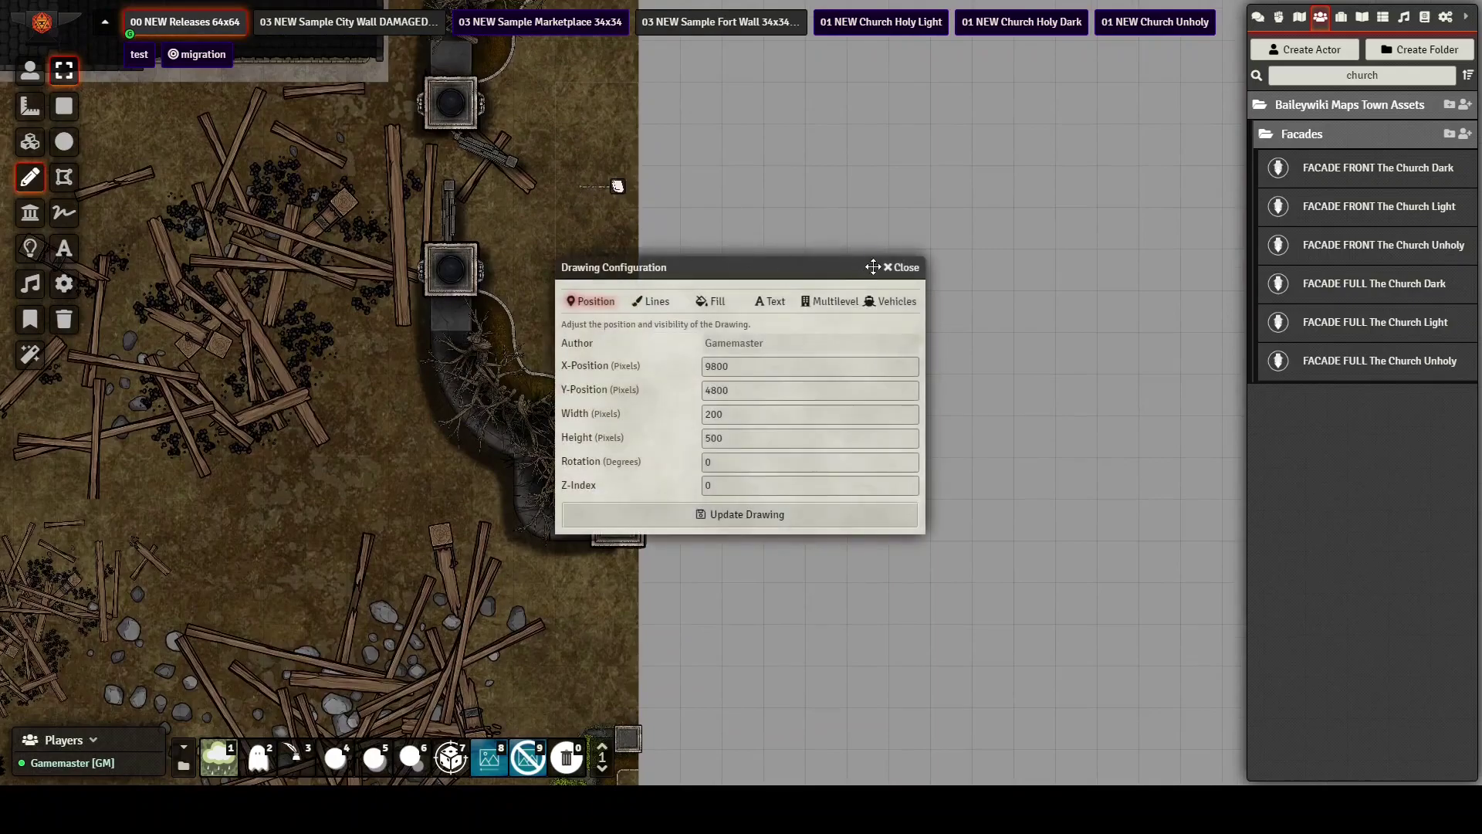
left_click(901, 267)
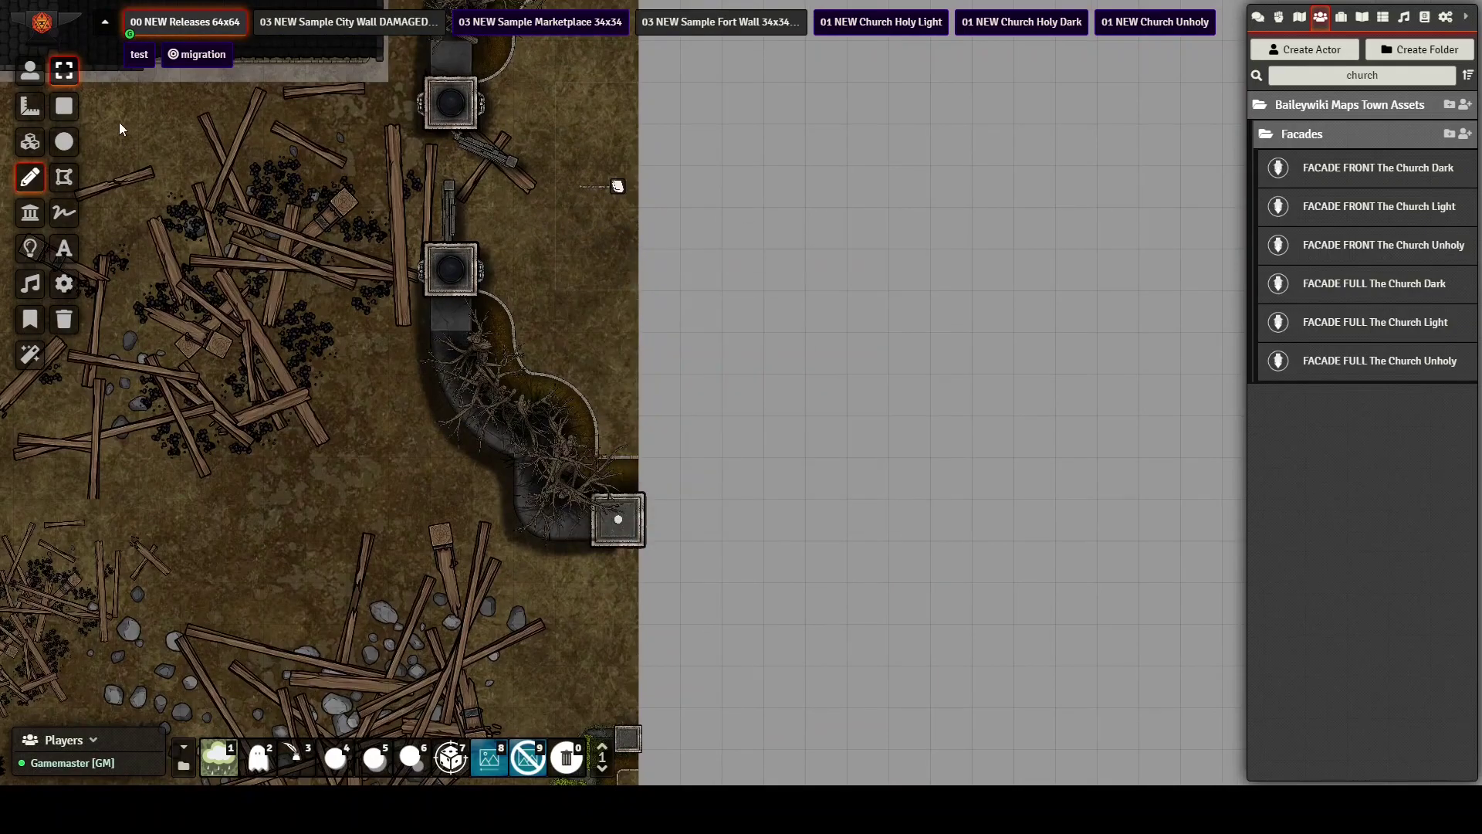
Turn on TA Quick Edit, show the gate's drawing outlines, and return to the token controls with quick edit off
left_click(29, 72)
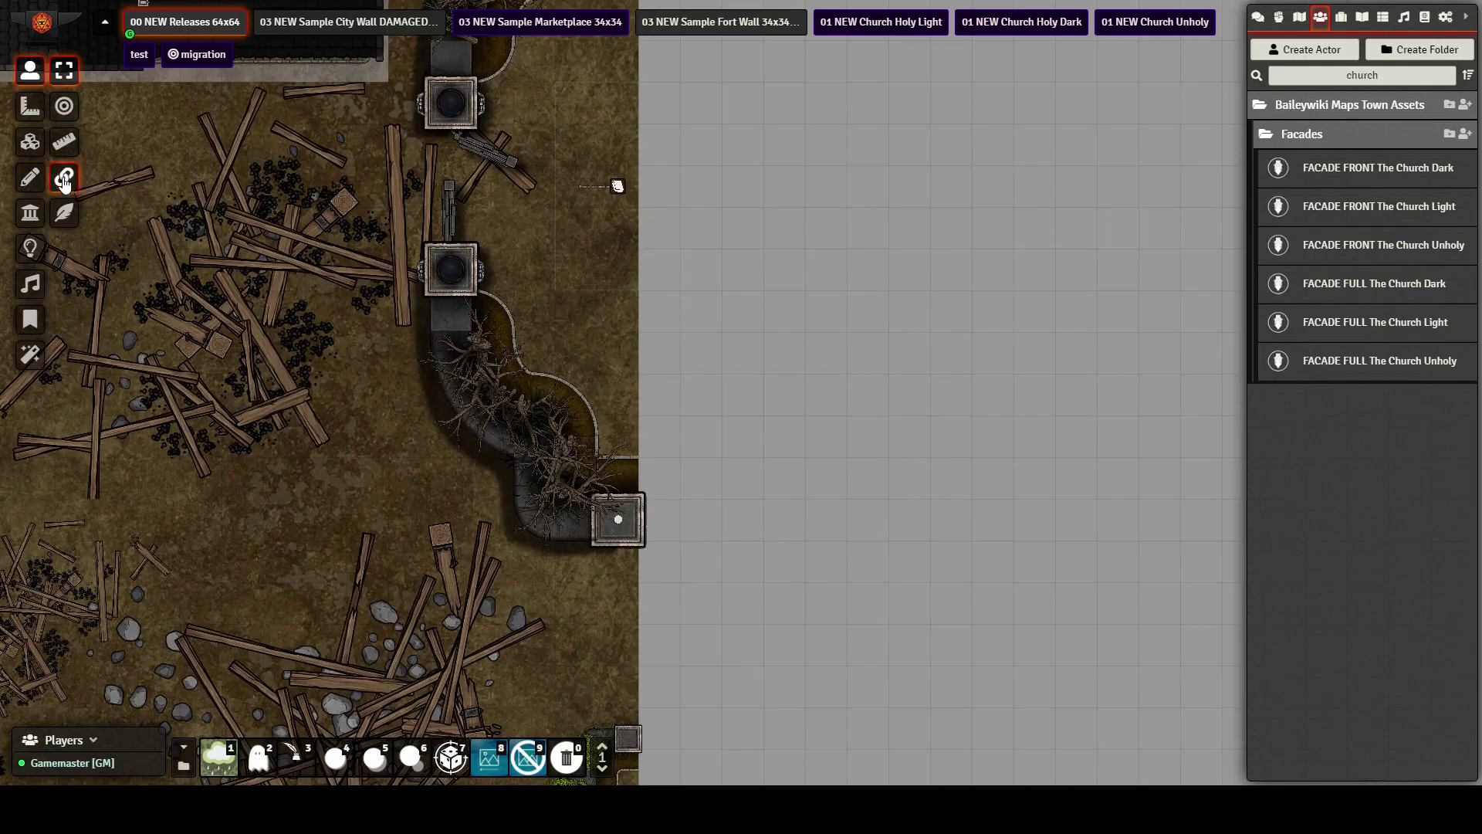
left_click(64, 215)
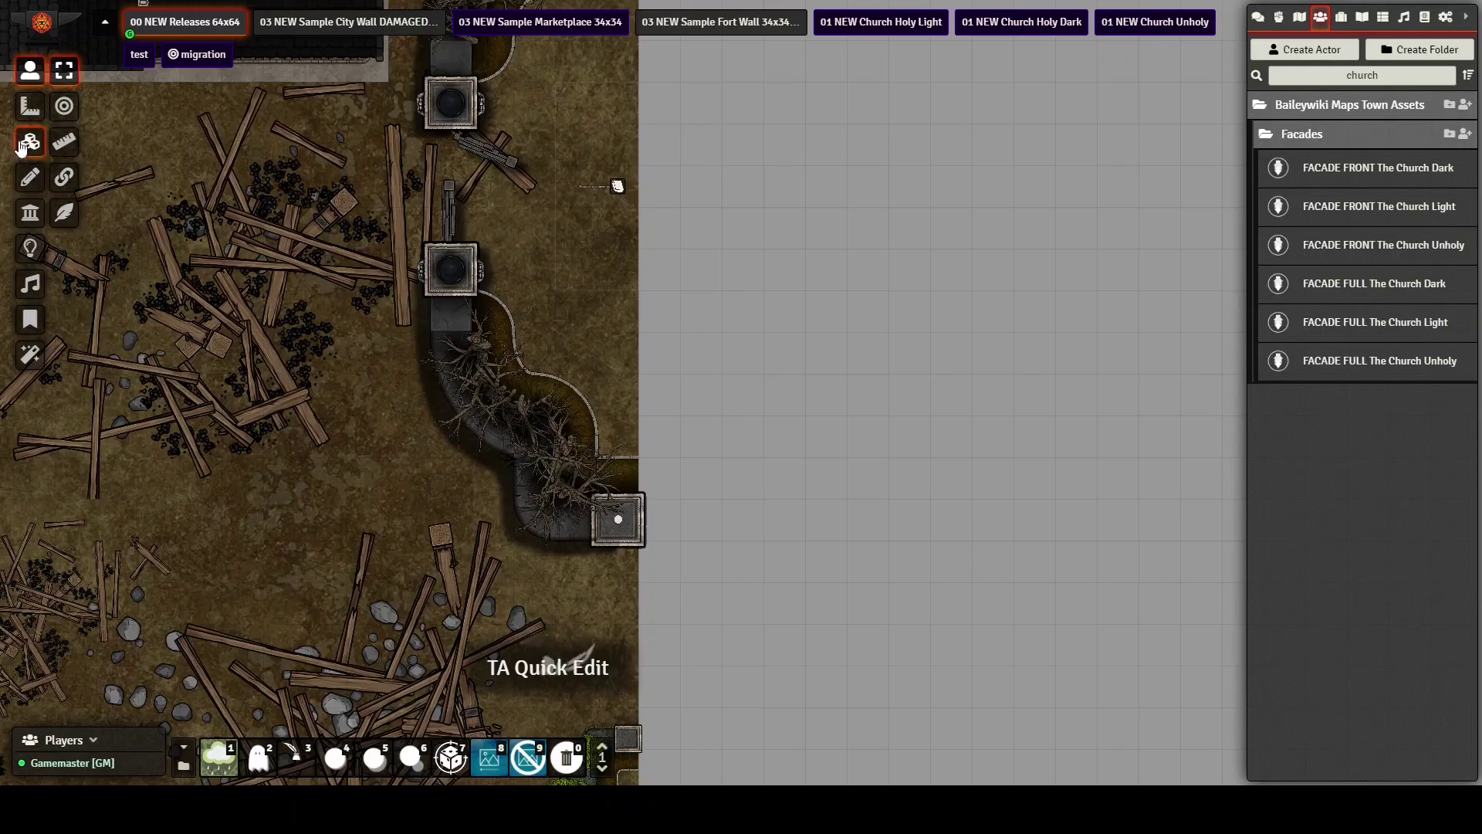
left_click(30, 177)
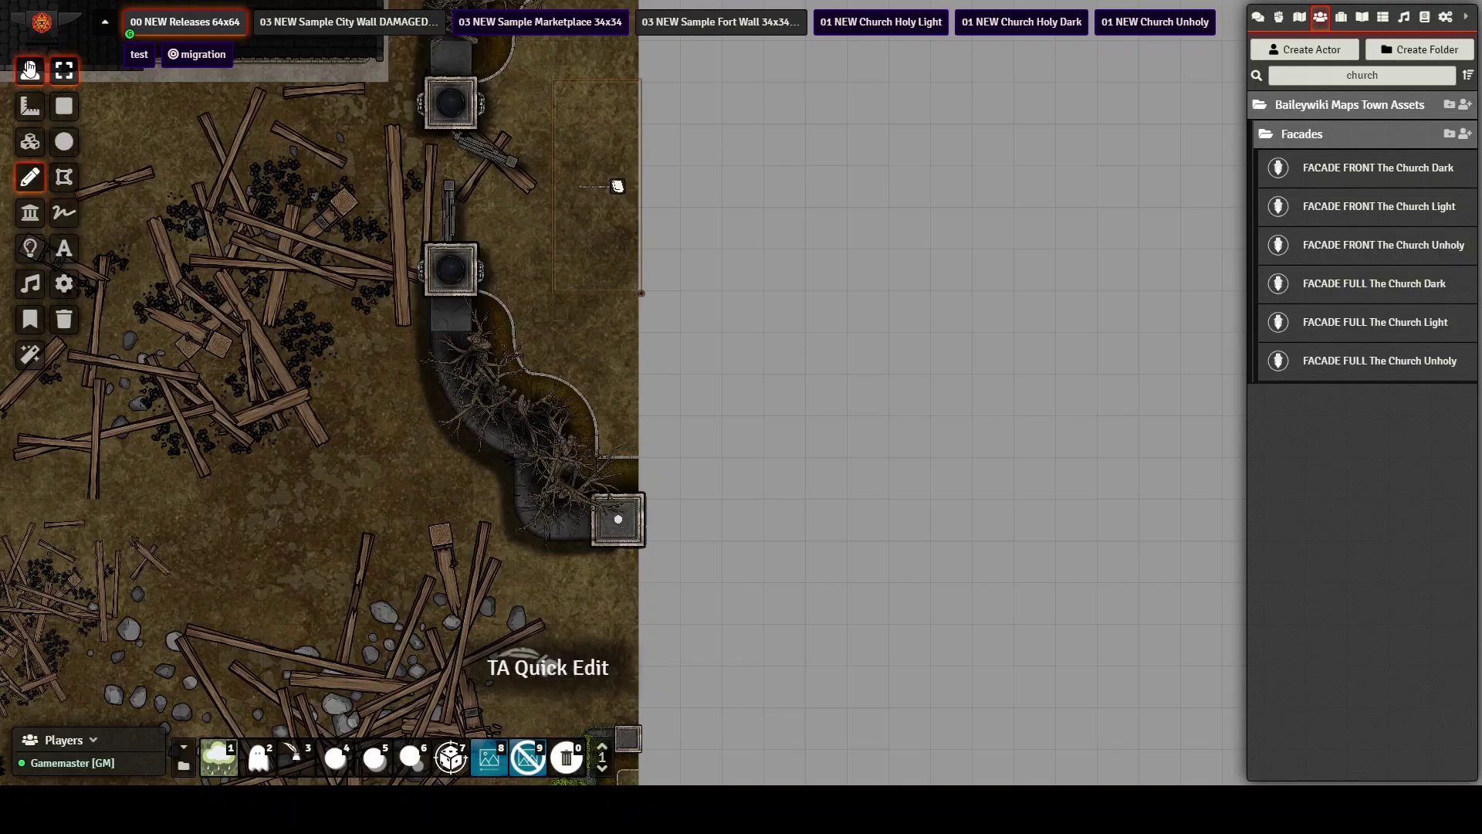
left_click(29, 71)
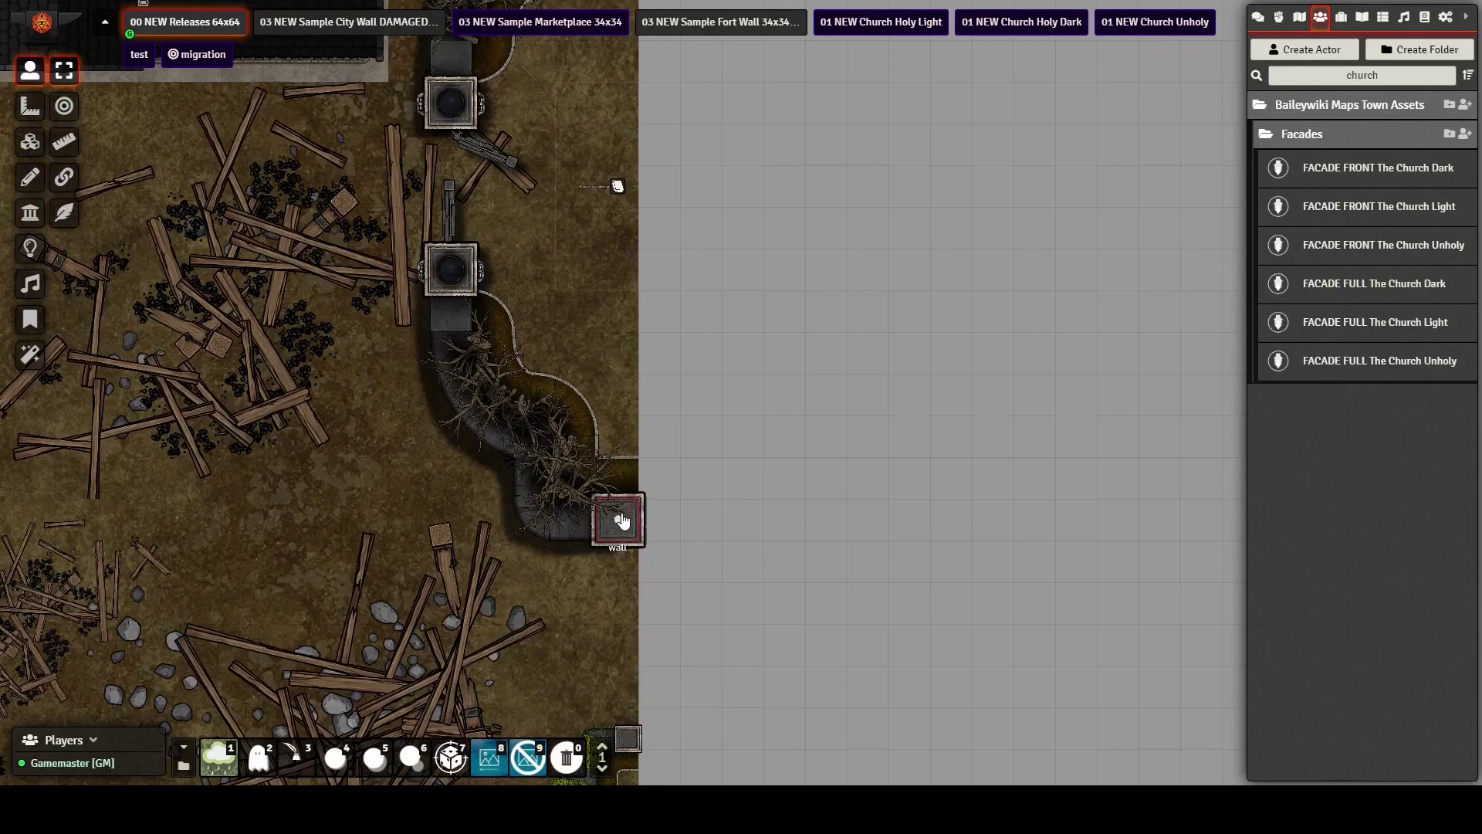
Open the Token Attacher options for the wall token at the manor wall's corner and detach all its attached elements
right_click(621, 521)
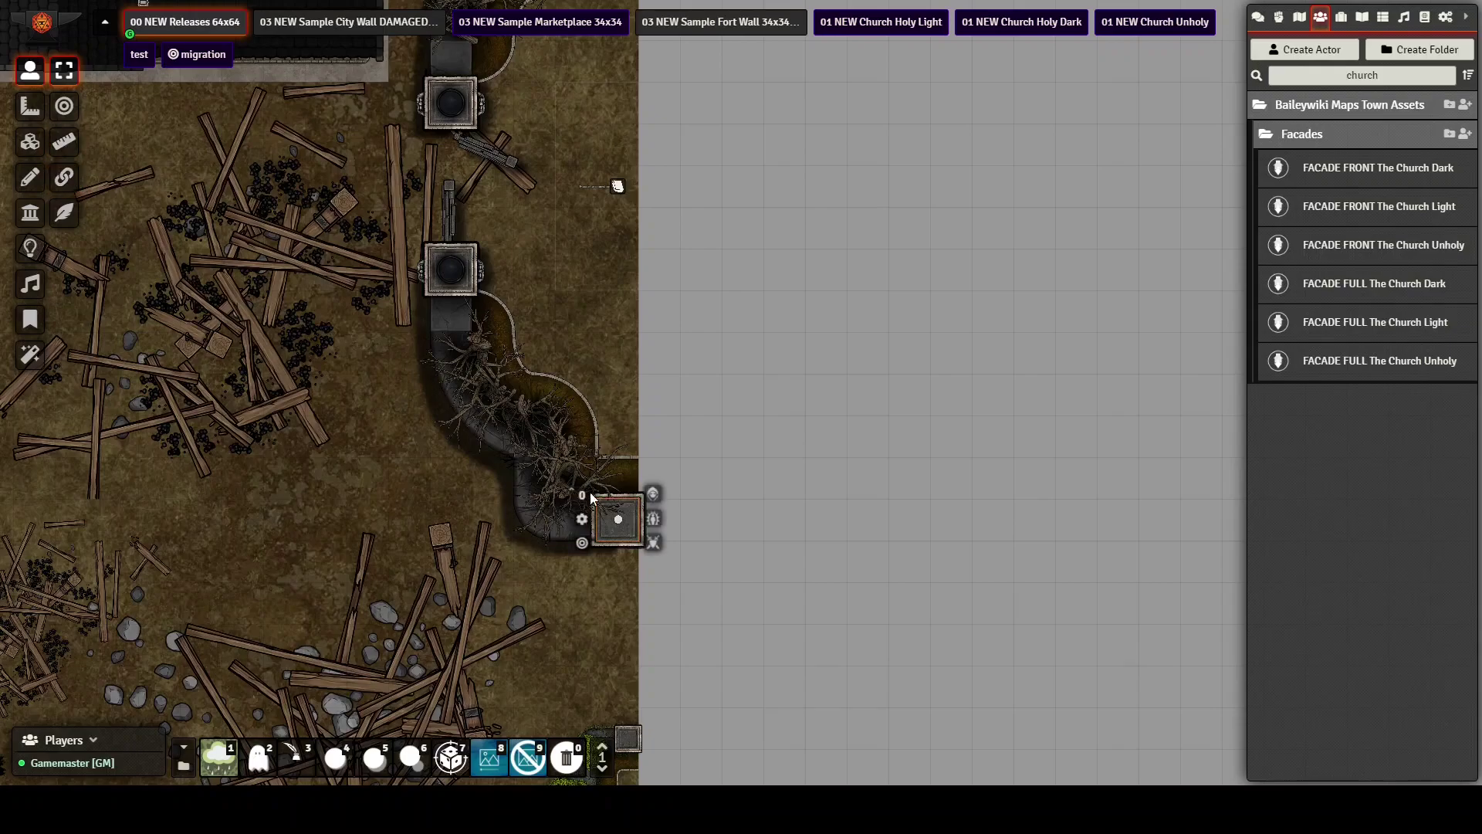
left_click(64, 180)
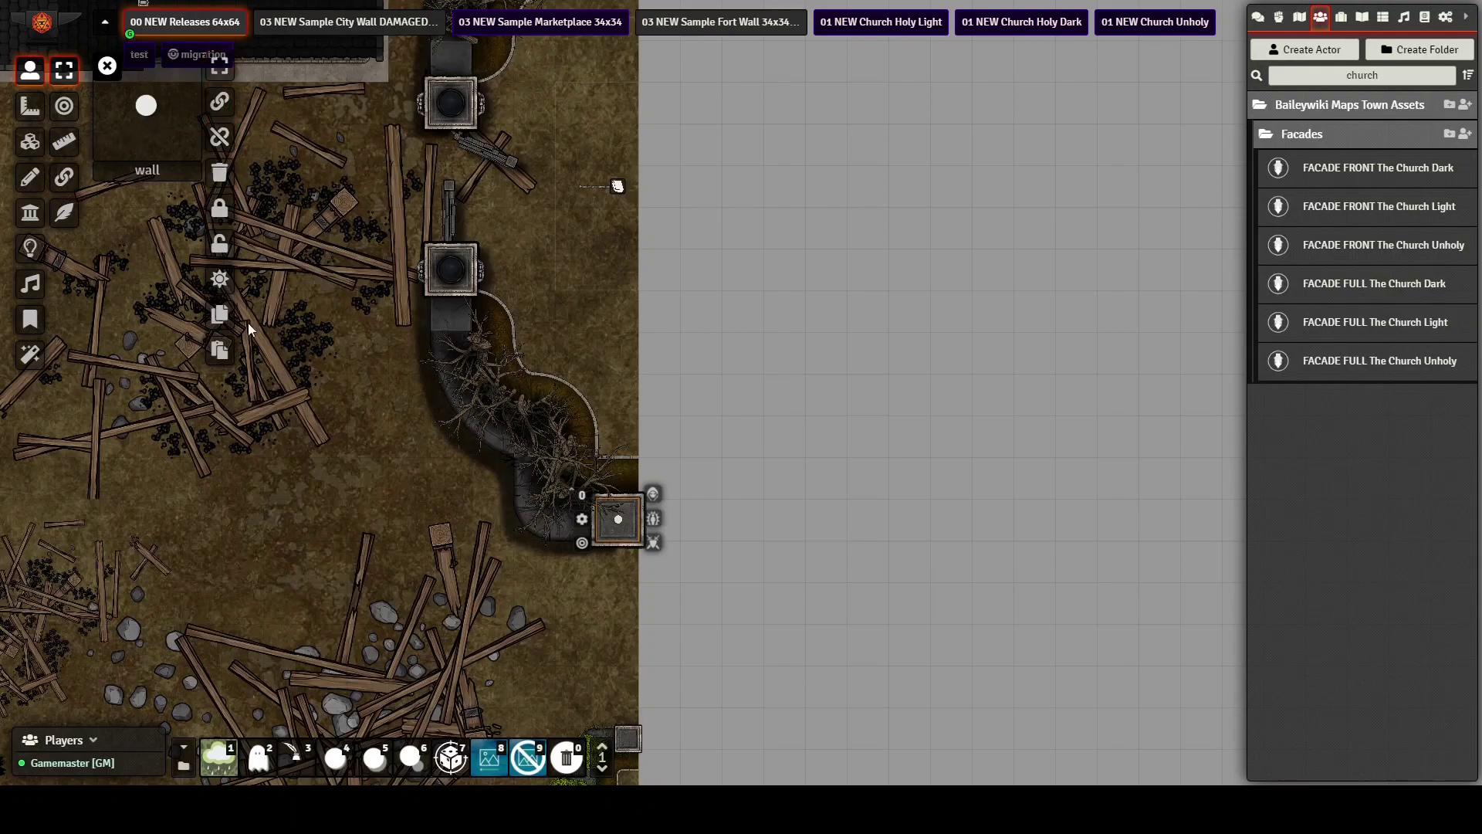
left_click(219, 173)
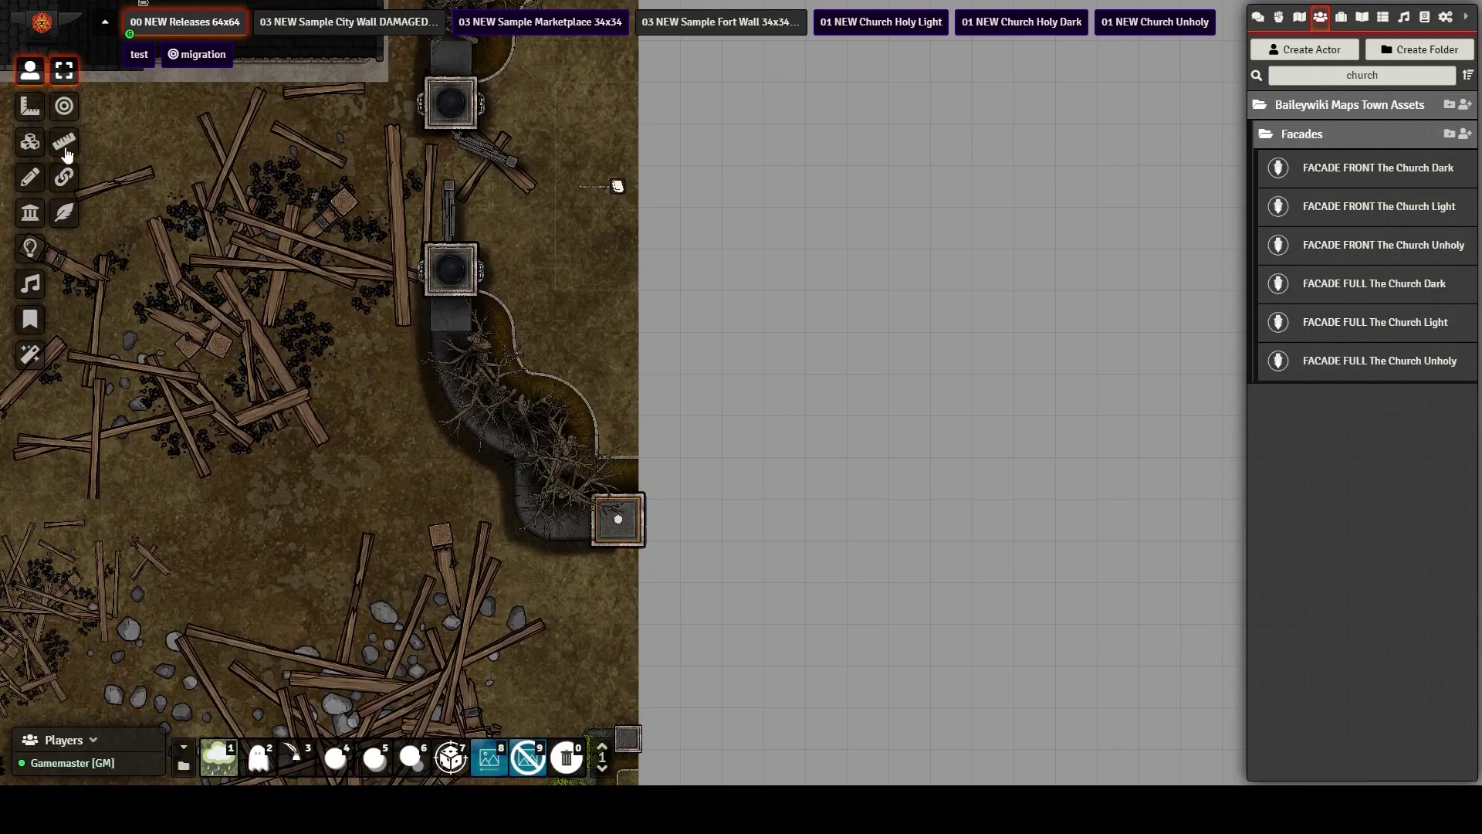
left_click(29, 177)
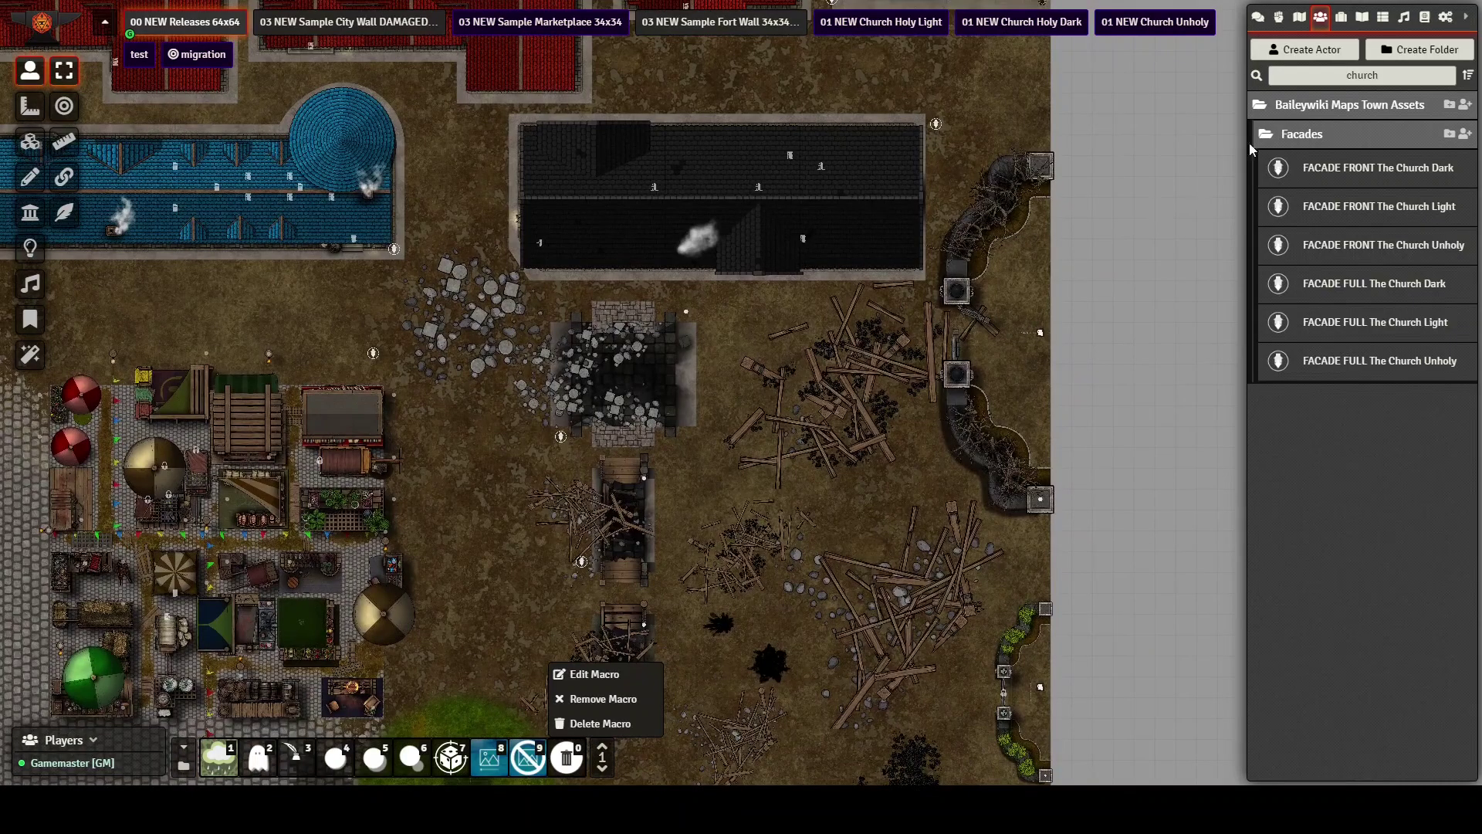
Search the actors for "manor" and look over the gate walls on the map's eastern edge
left_click(1330, 71)
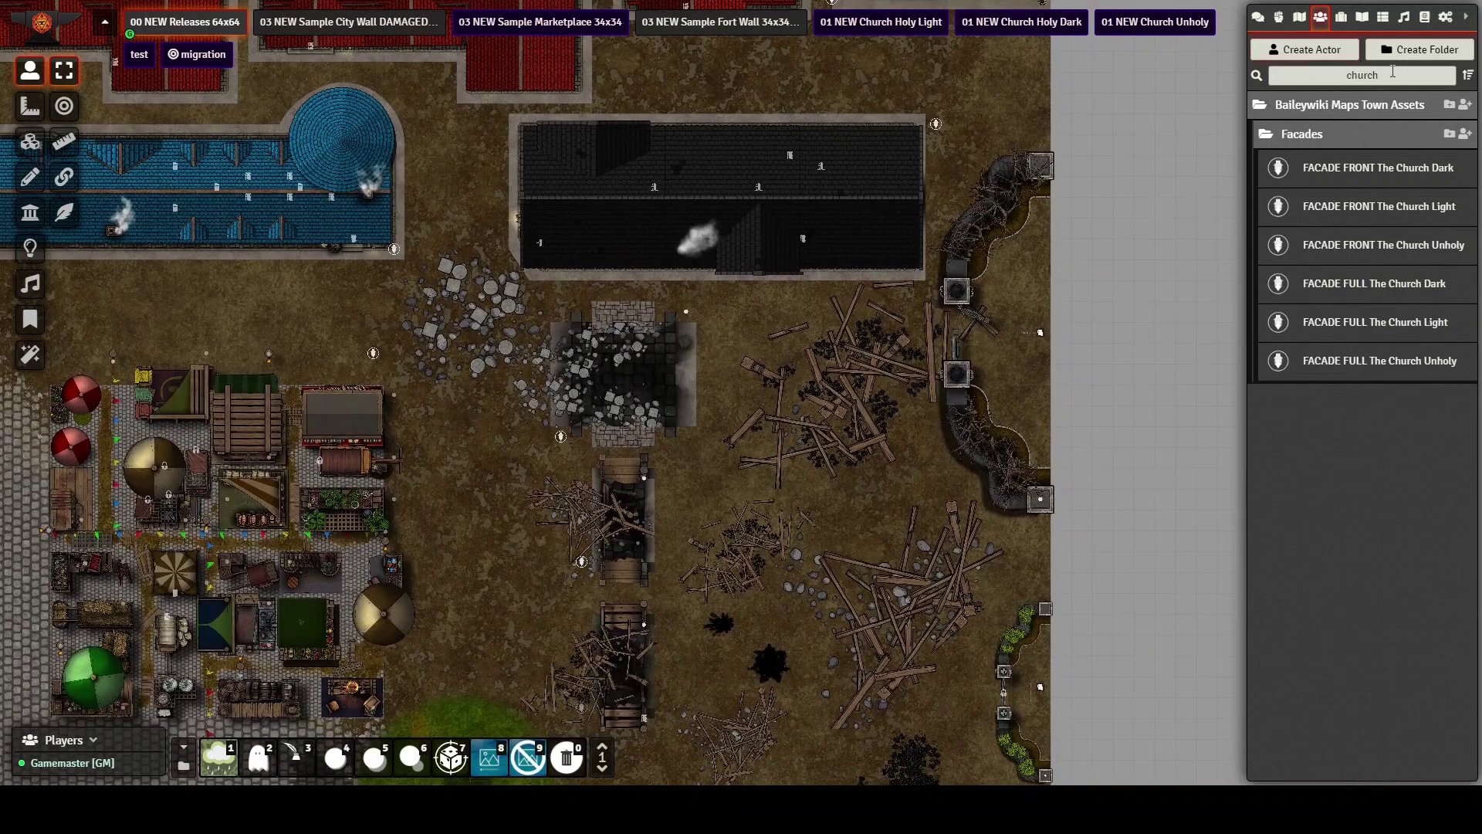
double_click(1335, 76)
type("manor")
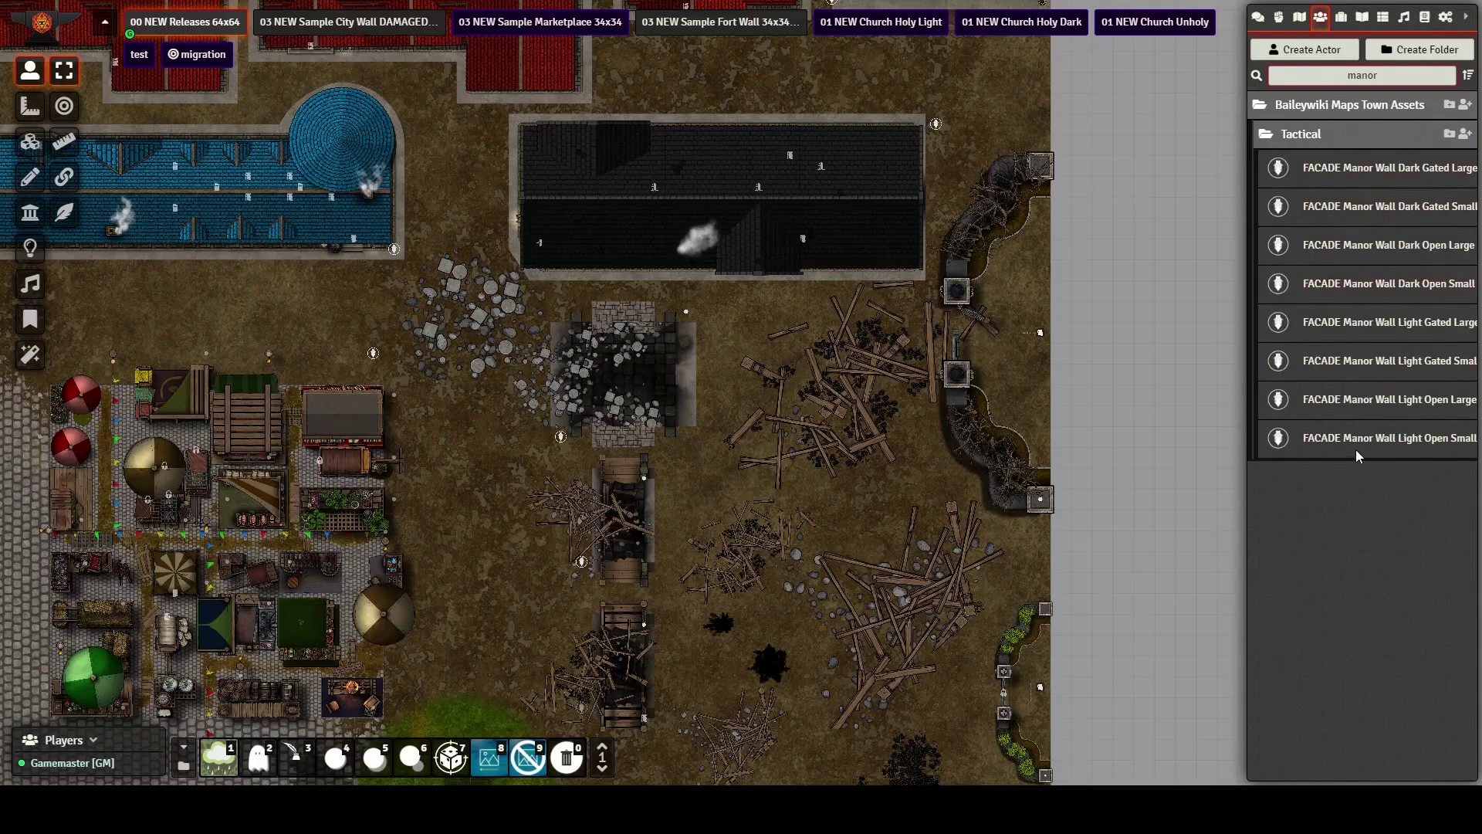
left_click_drag(804, 590, 794, 443)
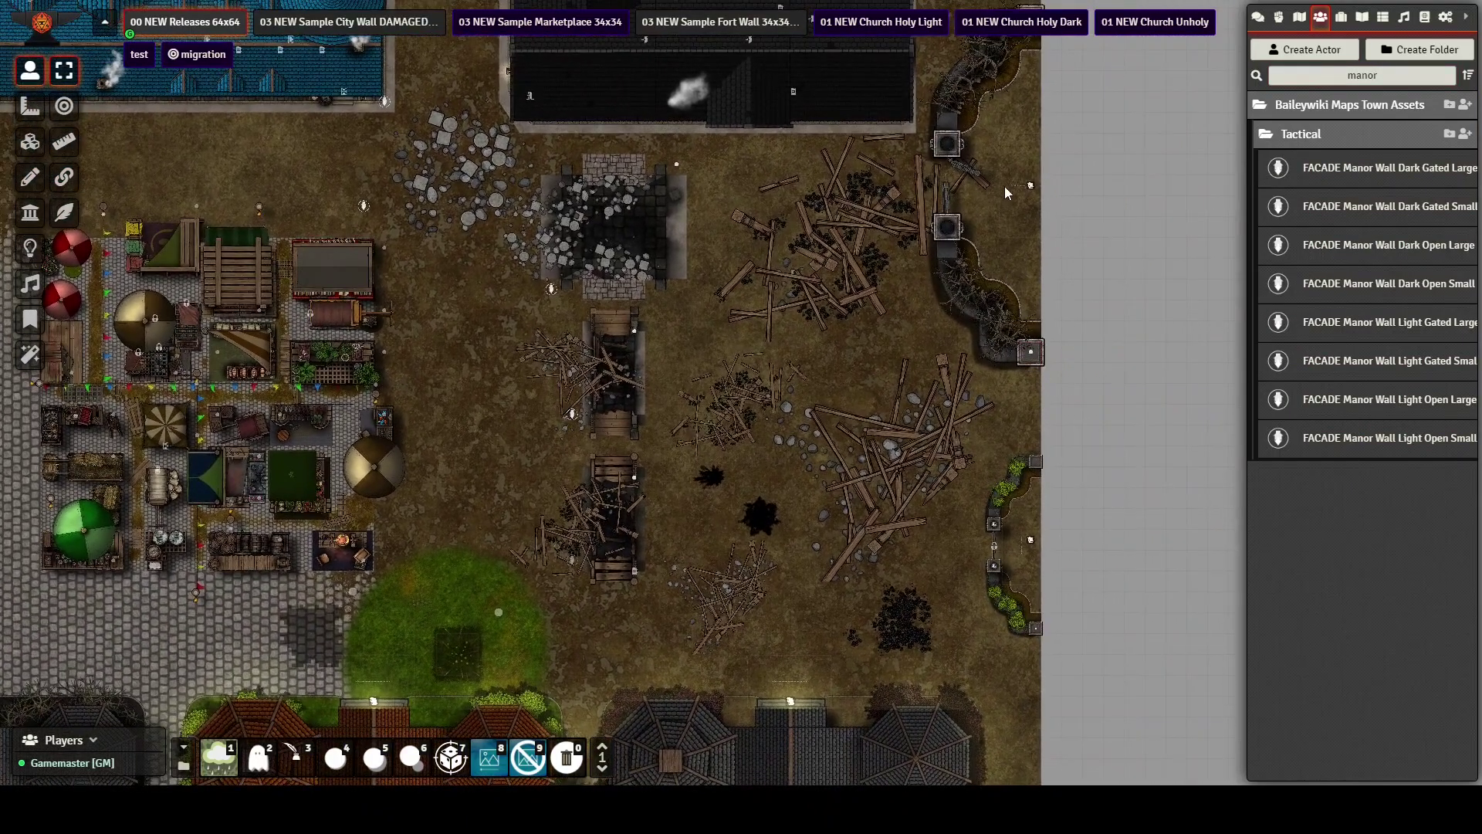
Bring the marketplace into close view and search the actors for "market"
left_click_drag(714, 398, 965, 466)
scroll(761, 417, "left", 6)
scroll(761, 417, "down", 1)
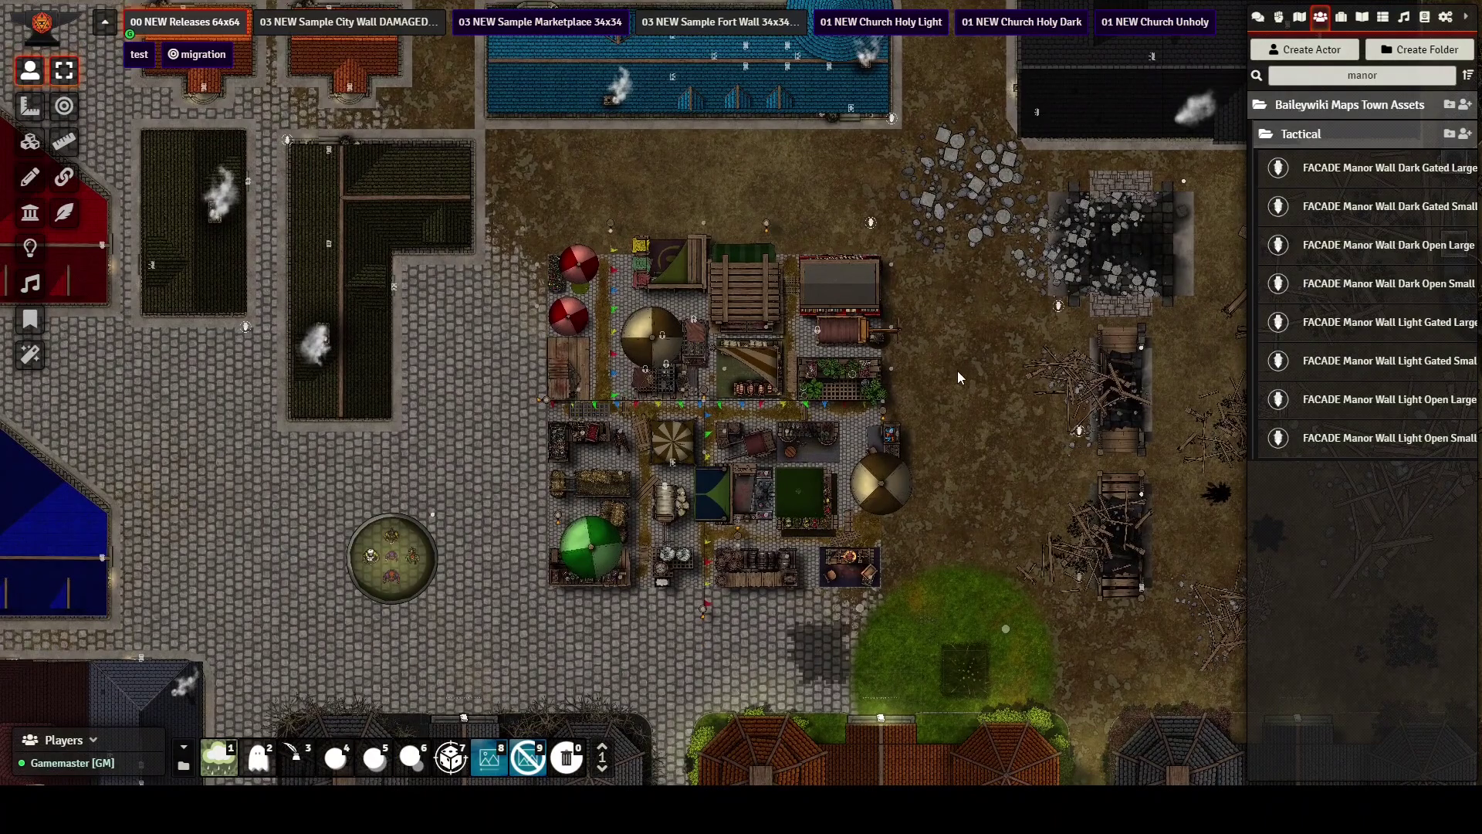
scroll(999, 451, "up", 10)
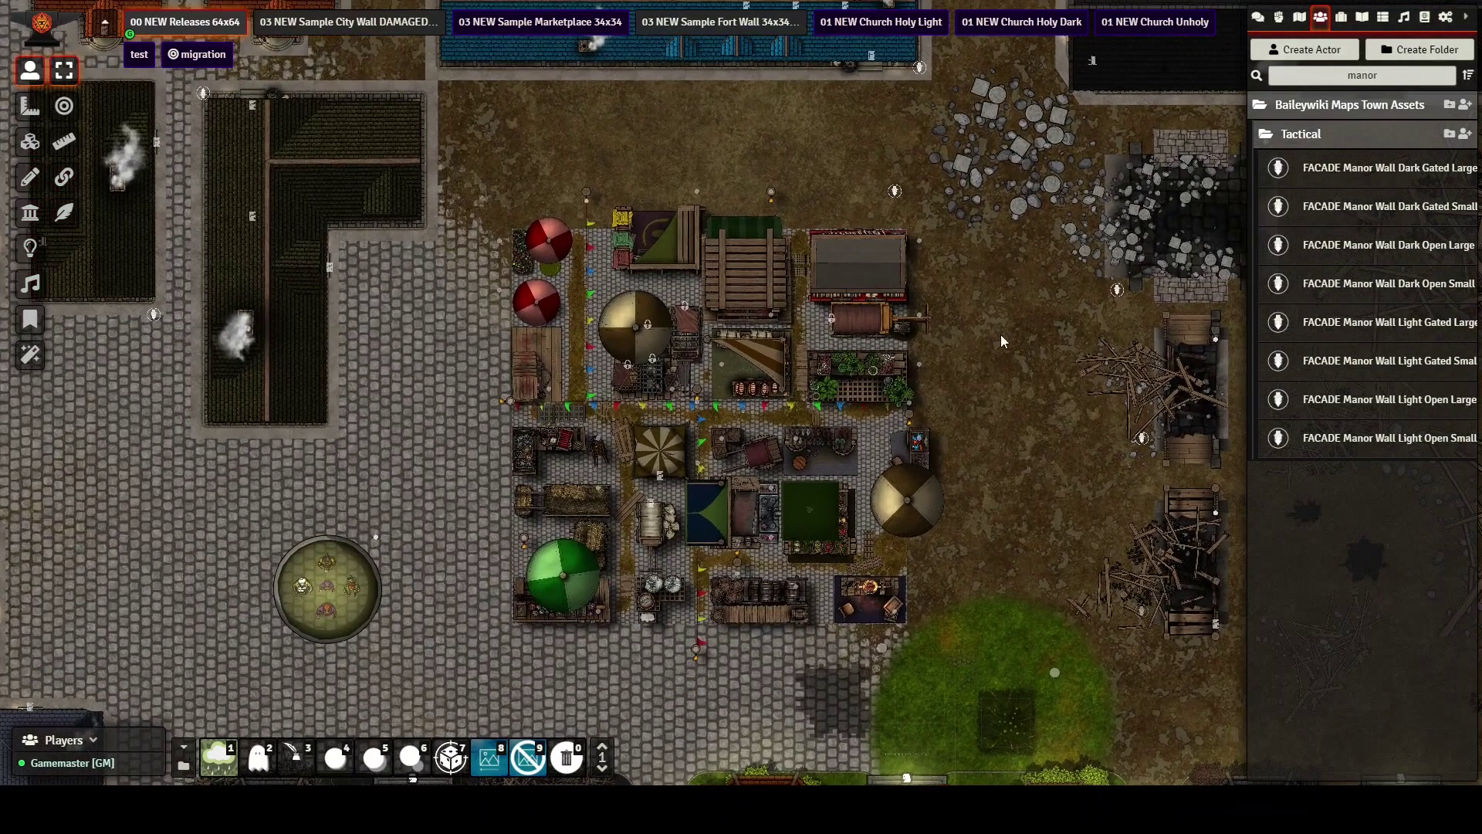
scroll(1073, 291, "up", 2)
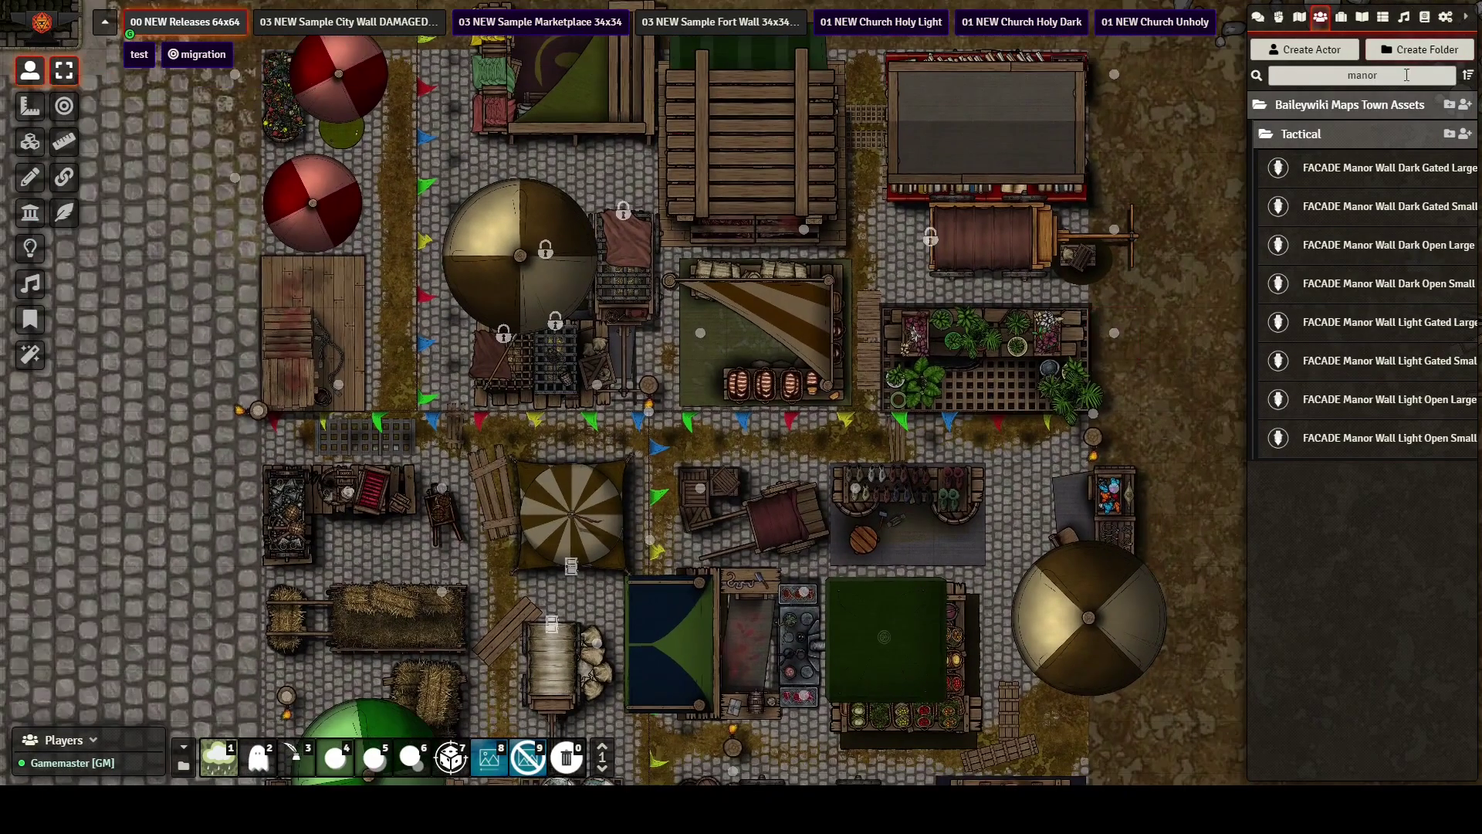
key("ctrl+a")
type("mar")
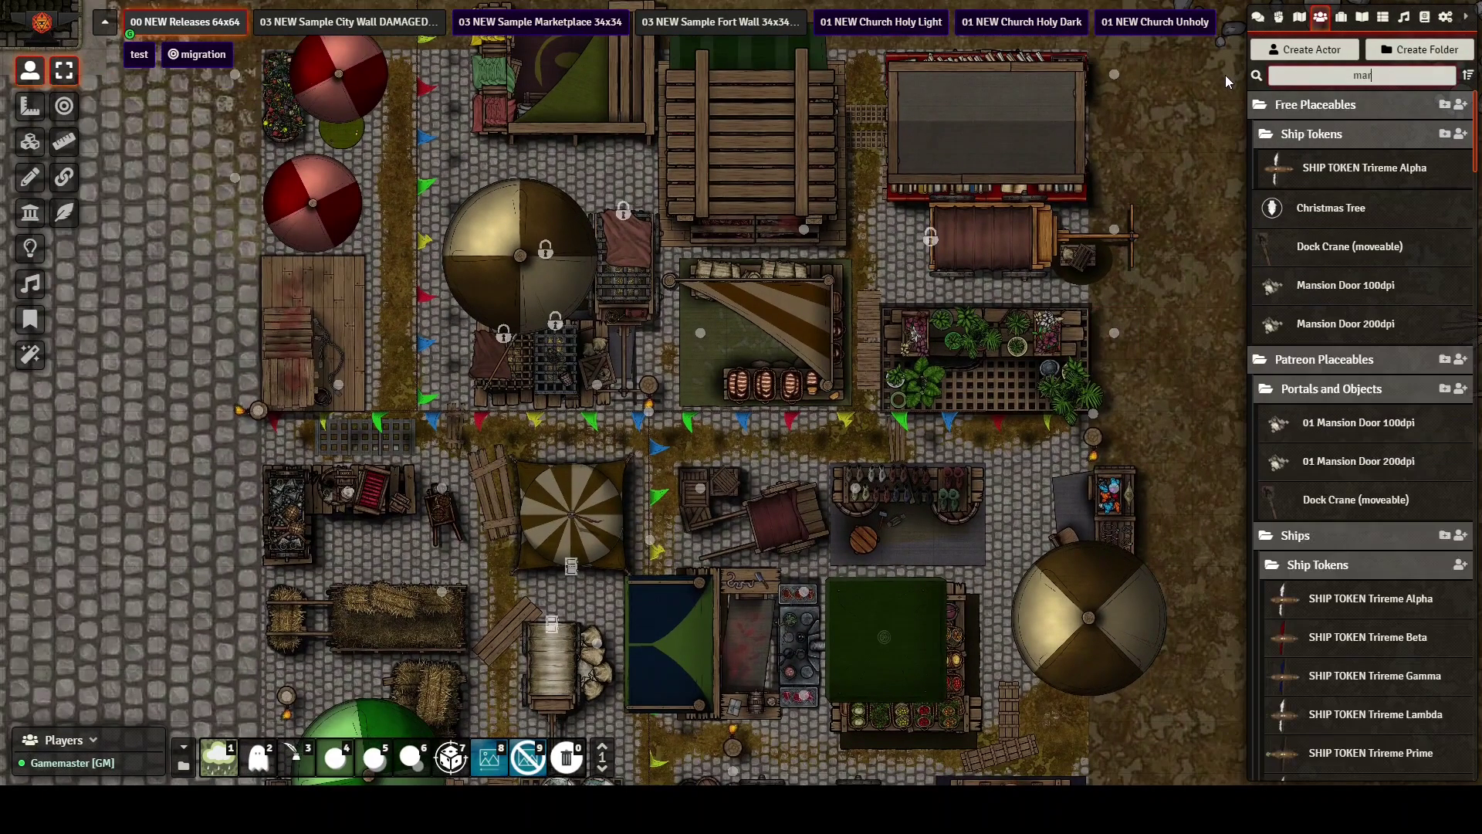
type("ketpla")
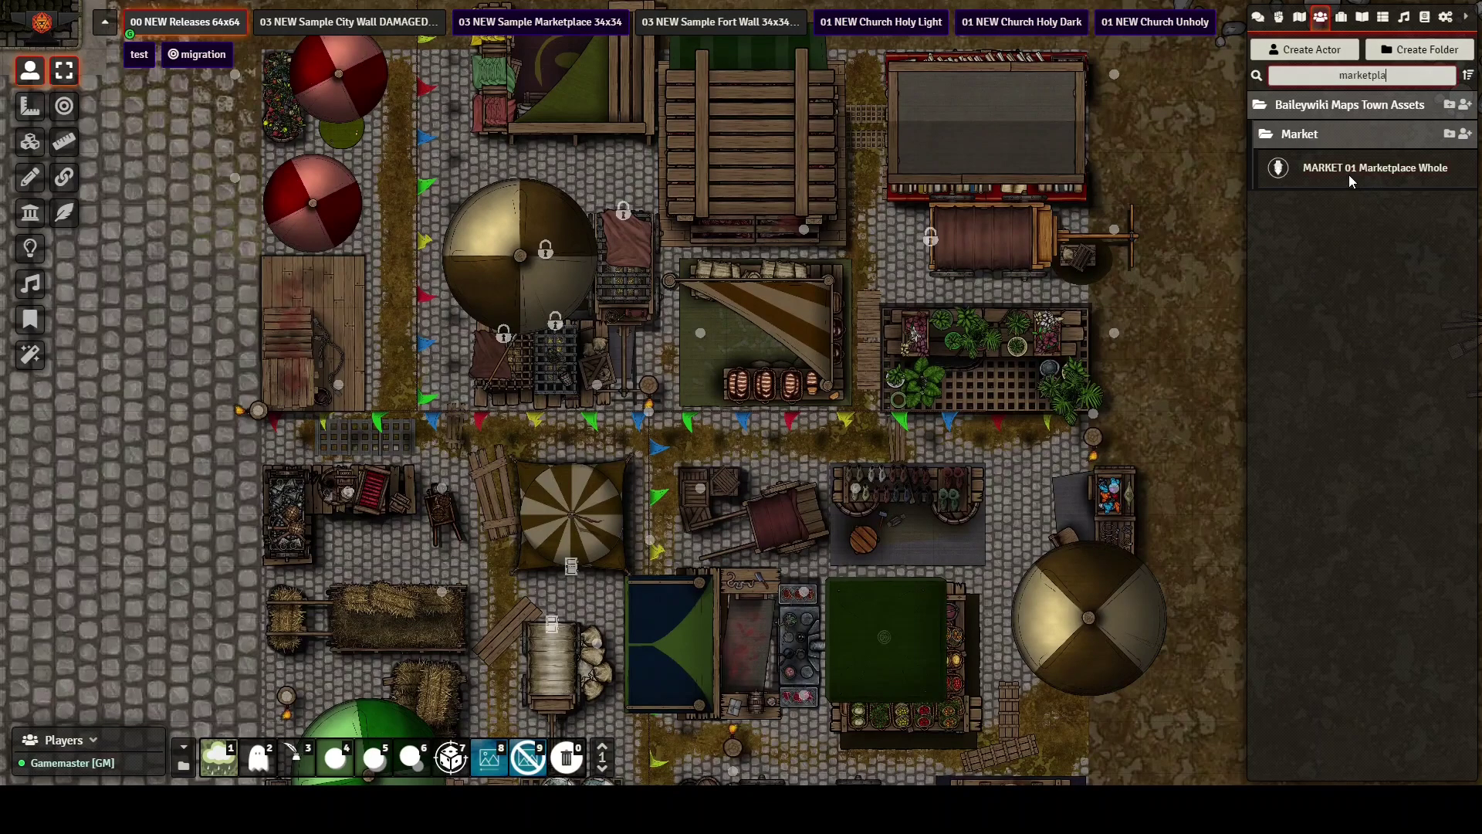
key("BackSpace")
key("BackSpace")
key("BackSpace")
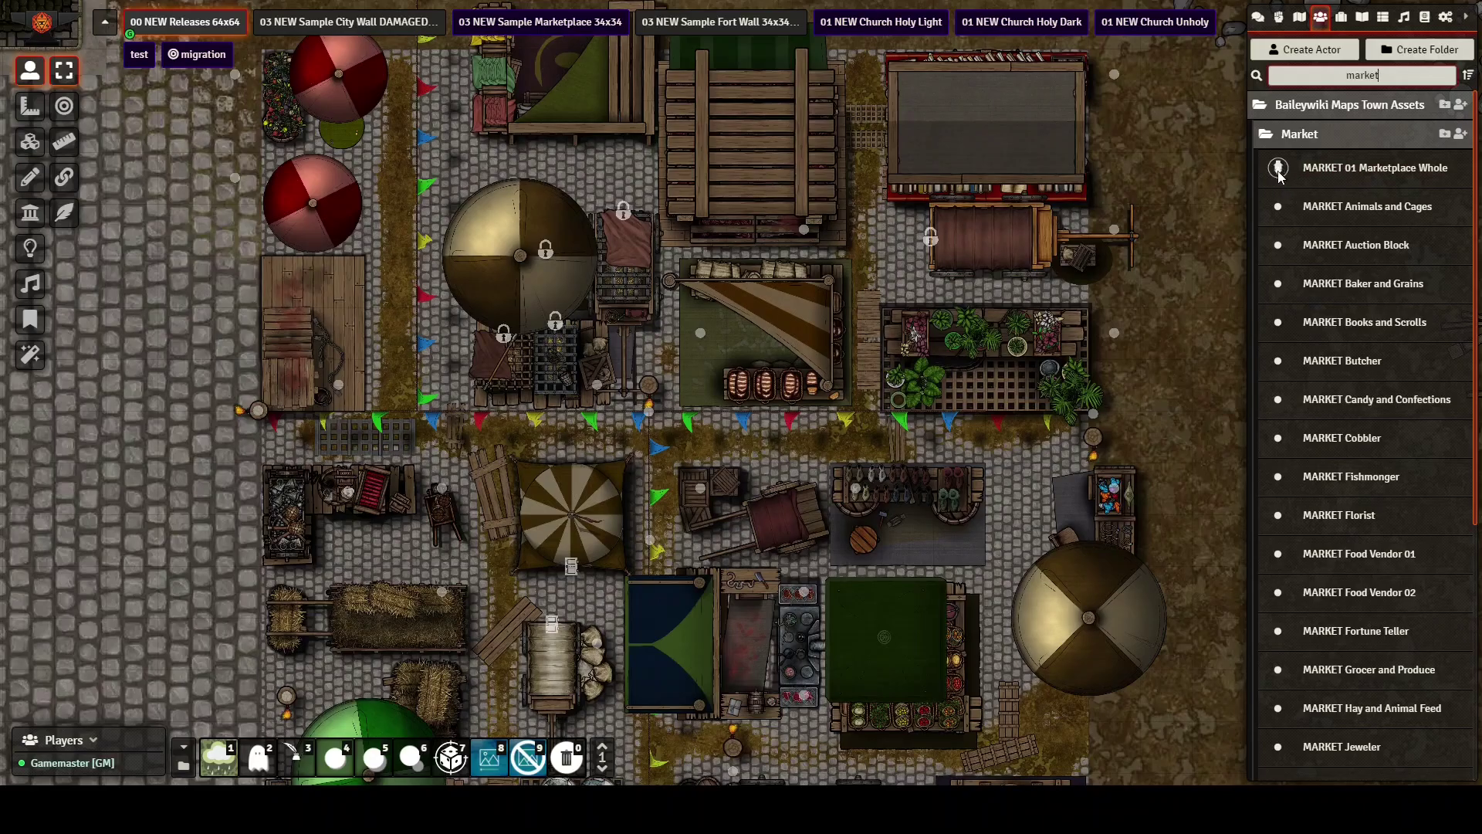
Examine the marketplace's stalls, awnings and bunting along with its main "marketplace" token
left_click_drag(1195, 147, 1110, 327)
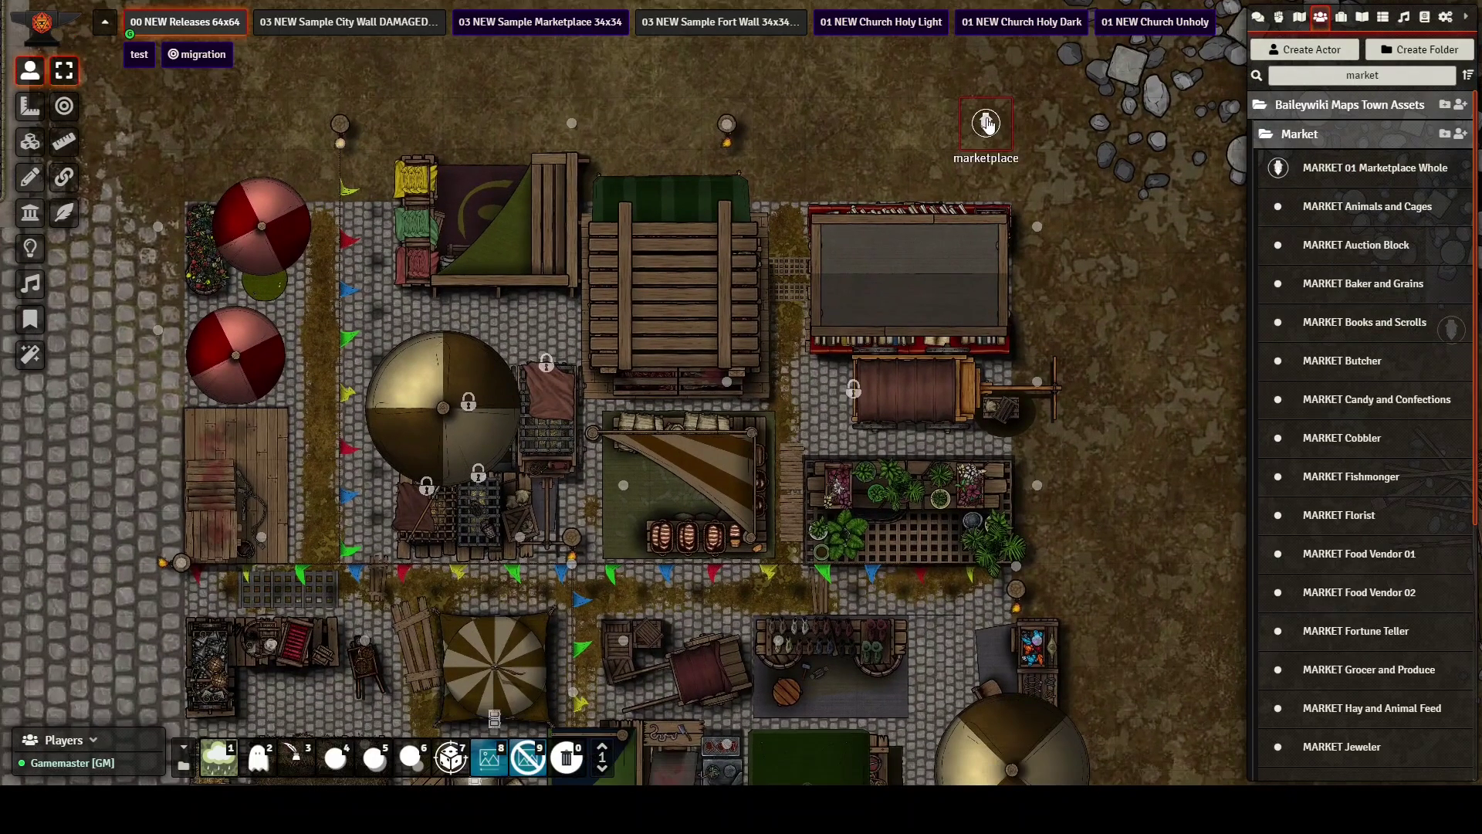
left_click_drag(1106, 533, 1174, 399)
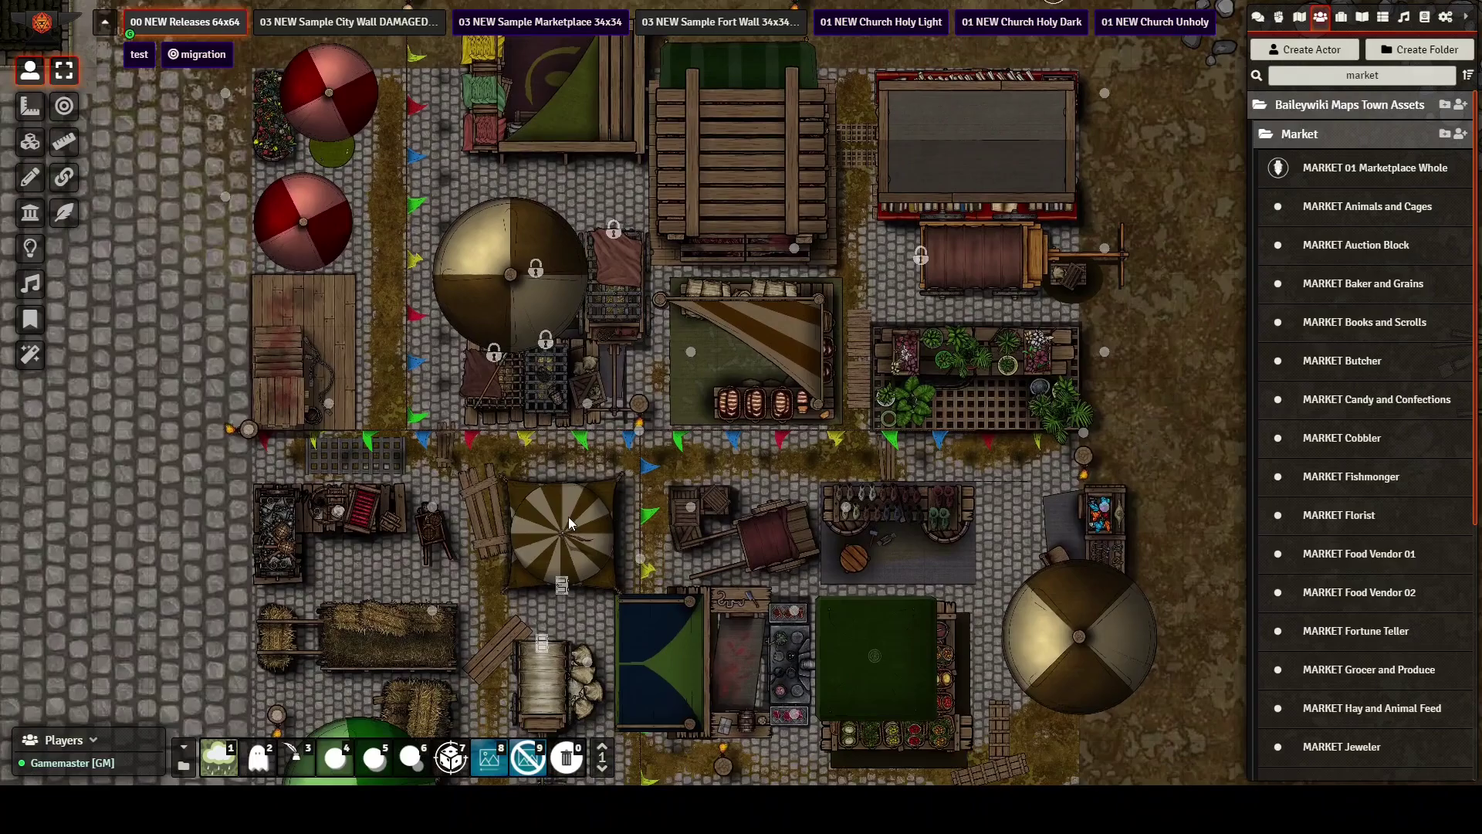
scroll(568, 516, "up", 3)
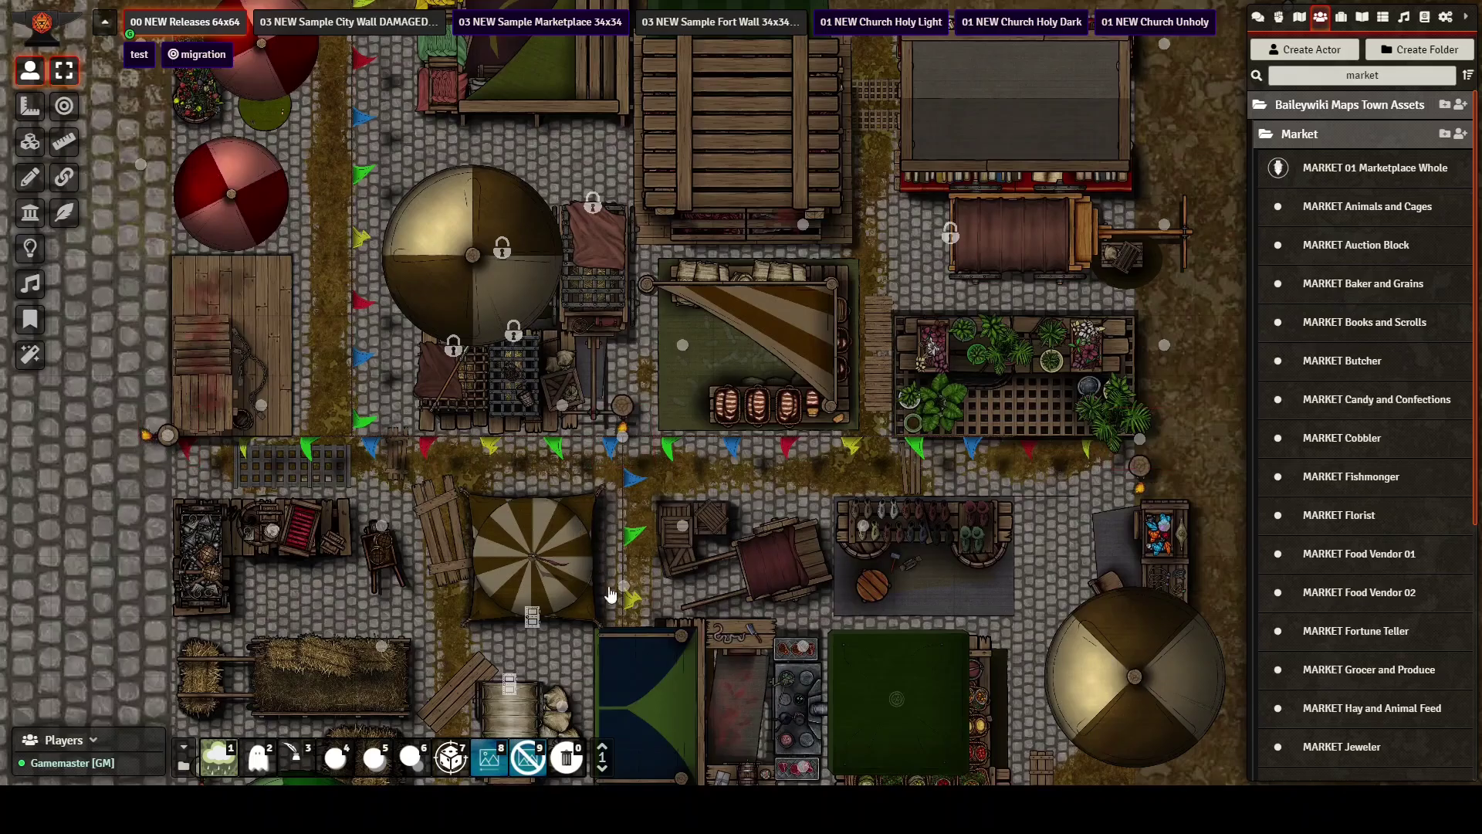
left_click_drag(658, 630, 656, 301)
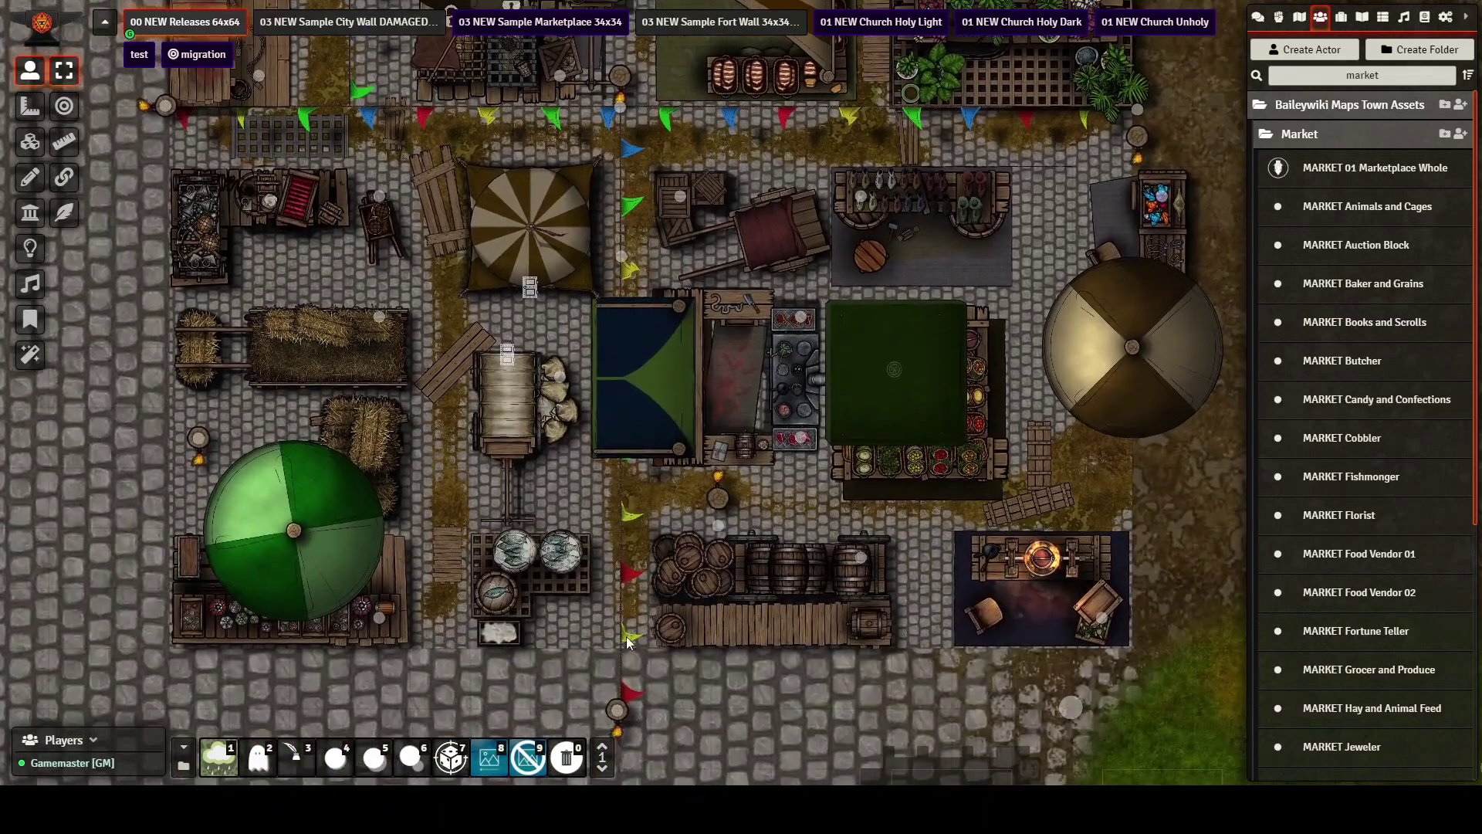
key("Up")
key("Up")
key("Up")
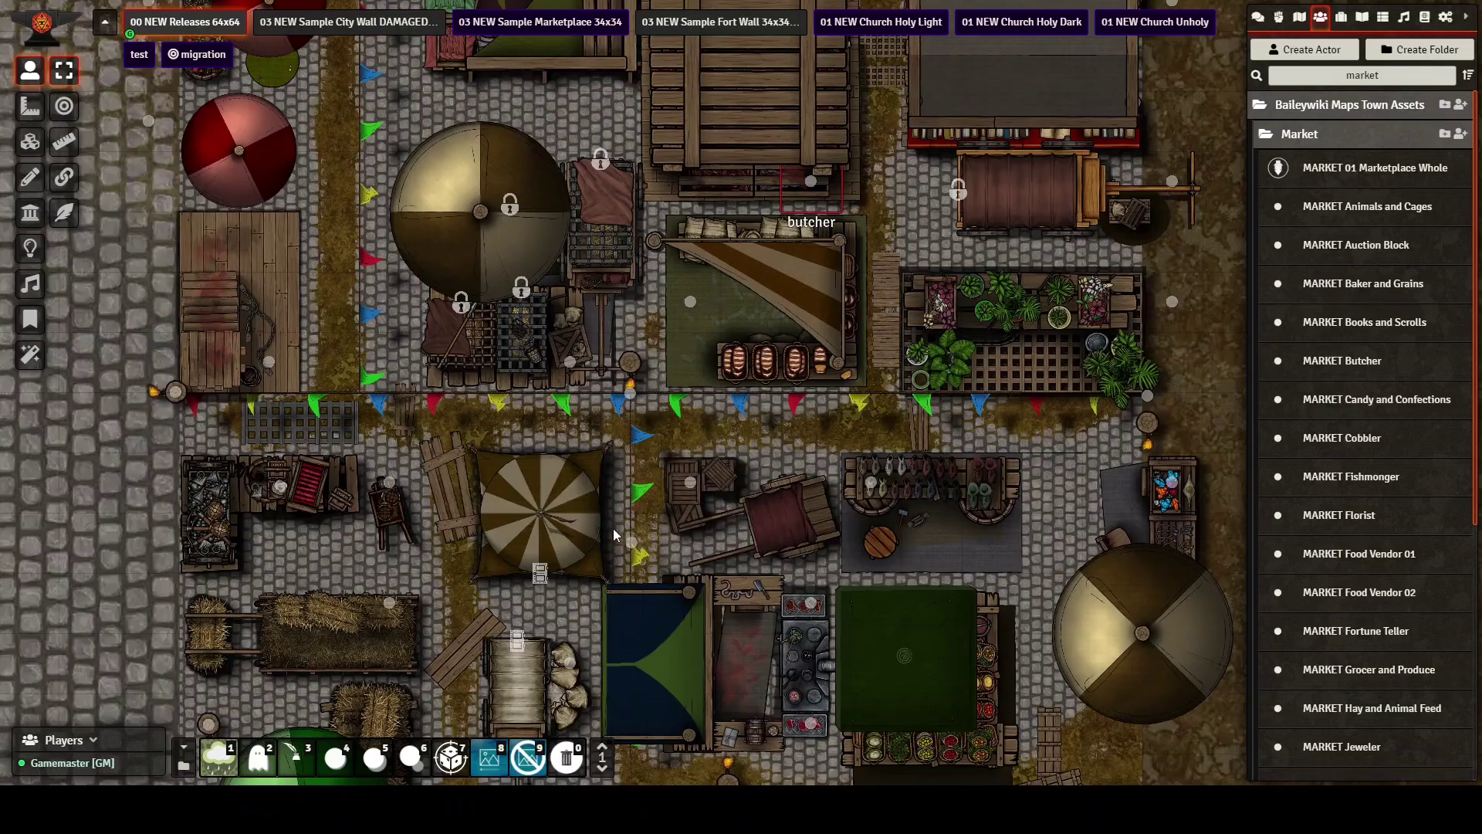
Open the Token Attacher options for the "marketplace" token and detach all its attached elements
left_click_drag(966, 96, 881, 312)
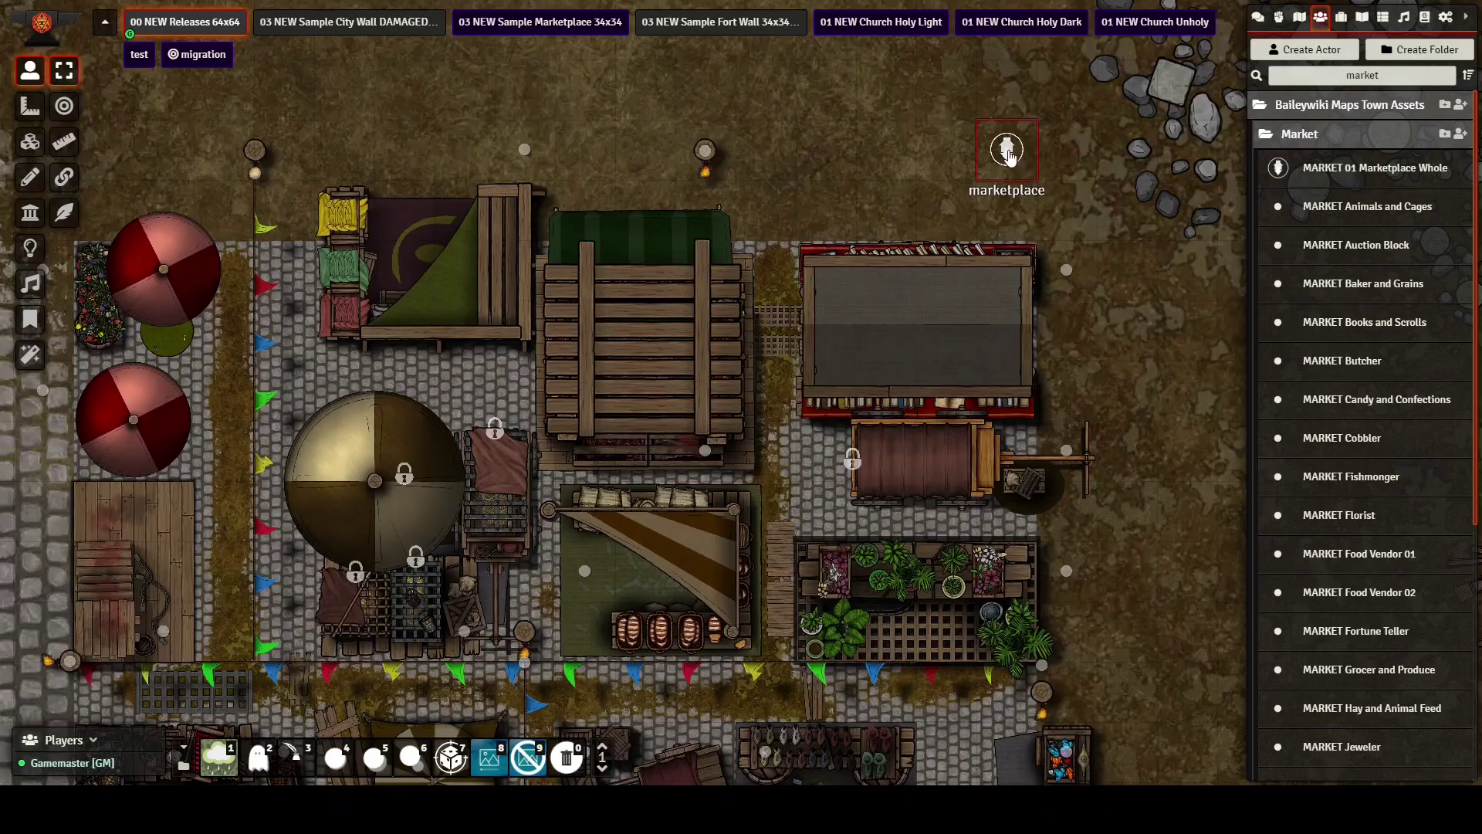
left_click_drag(1178, 503, 1138, 467)
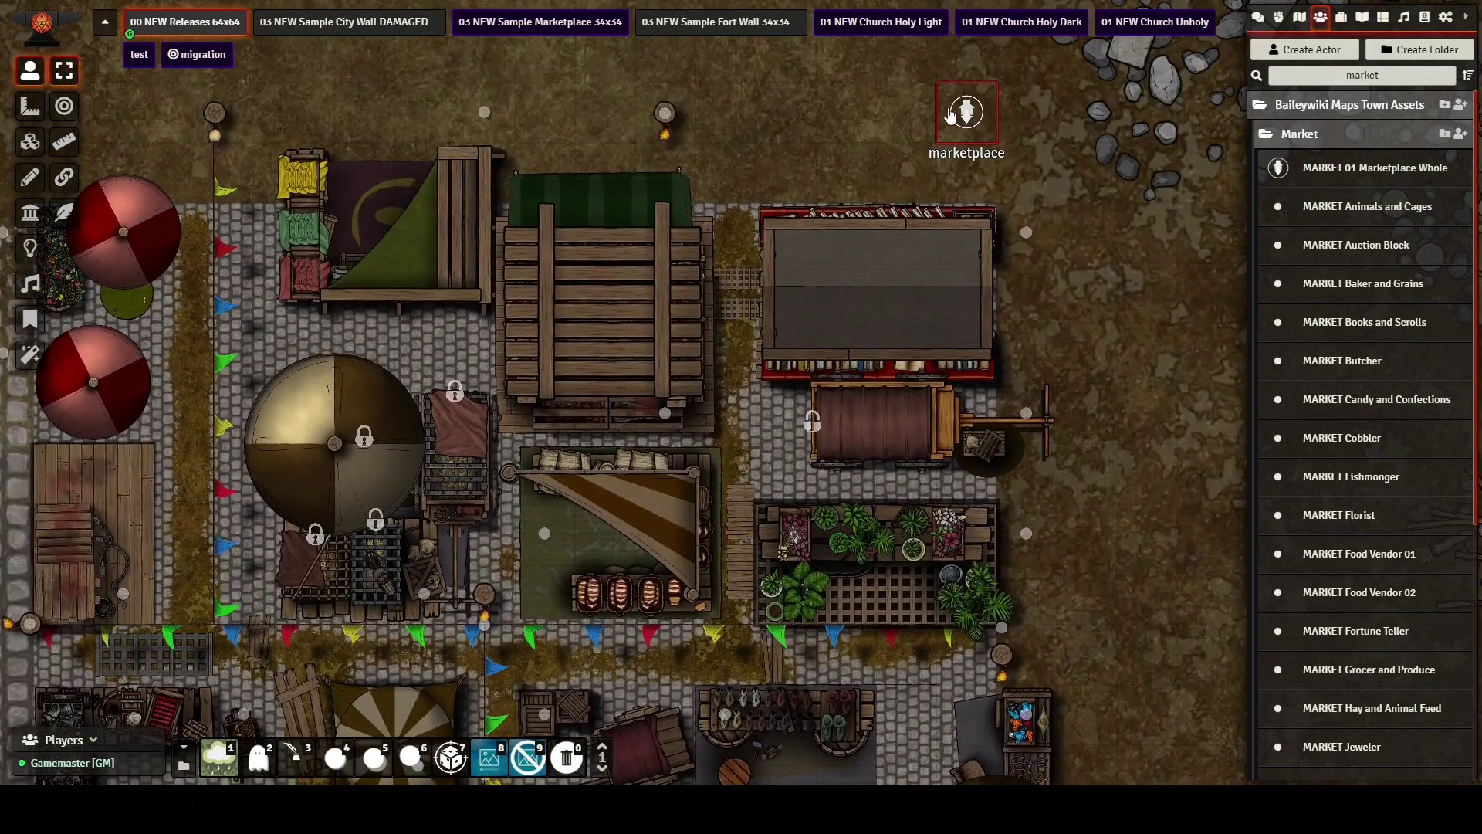
left_click(65, 178)
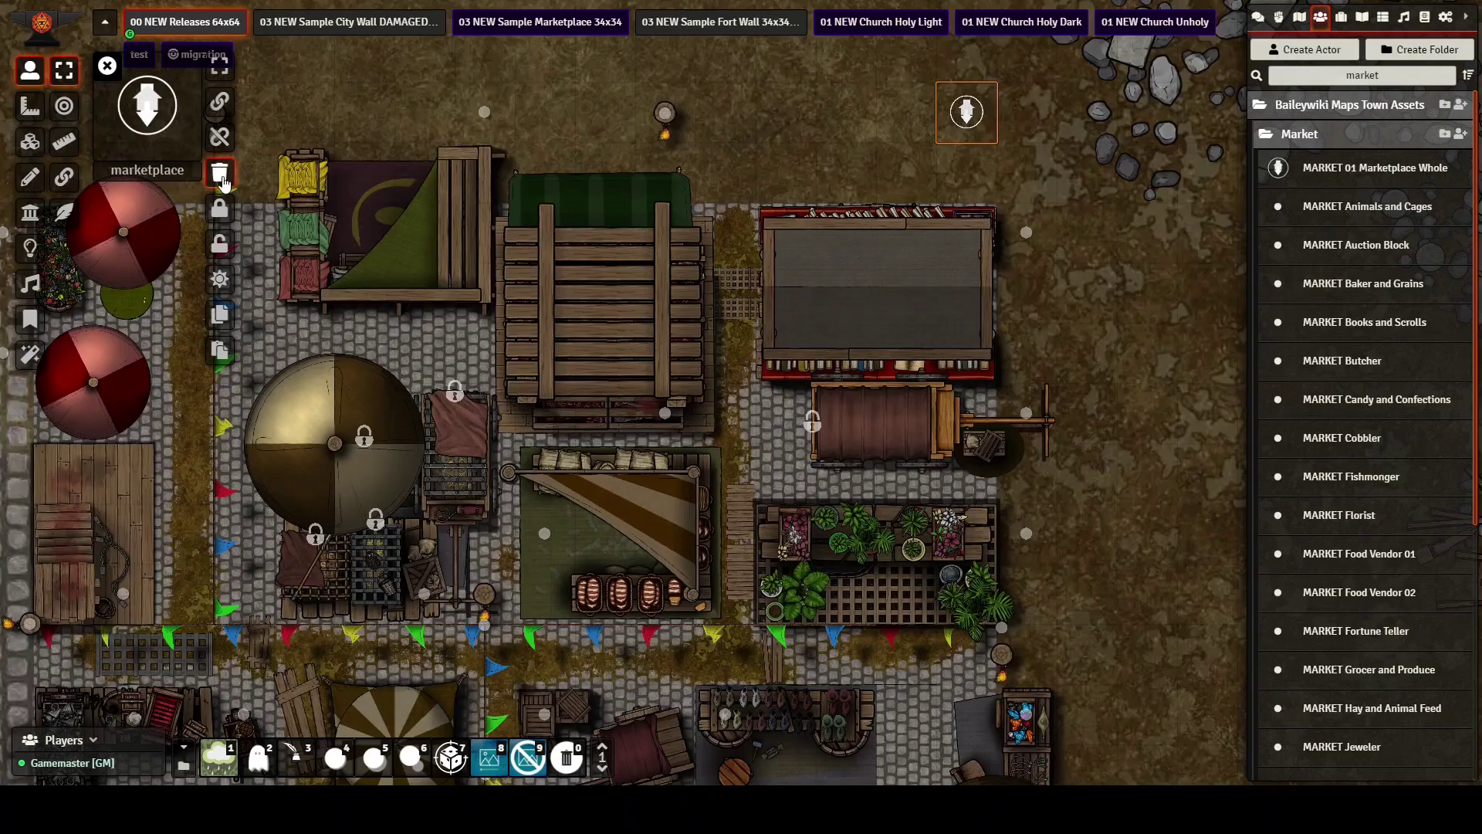
left_click(220, 179)
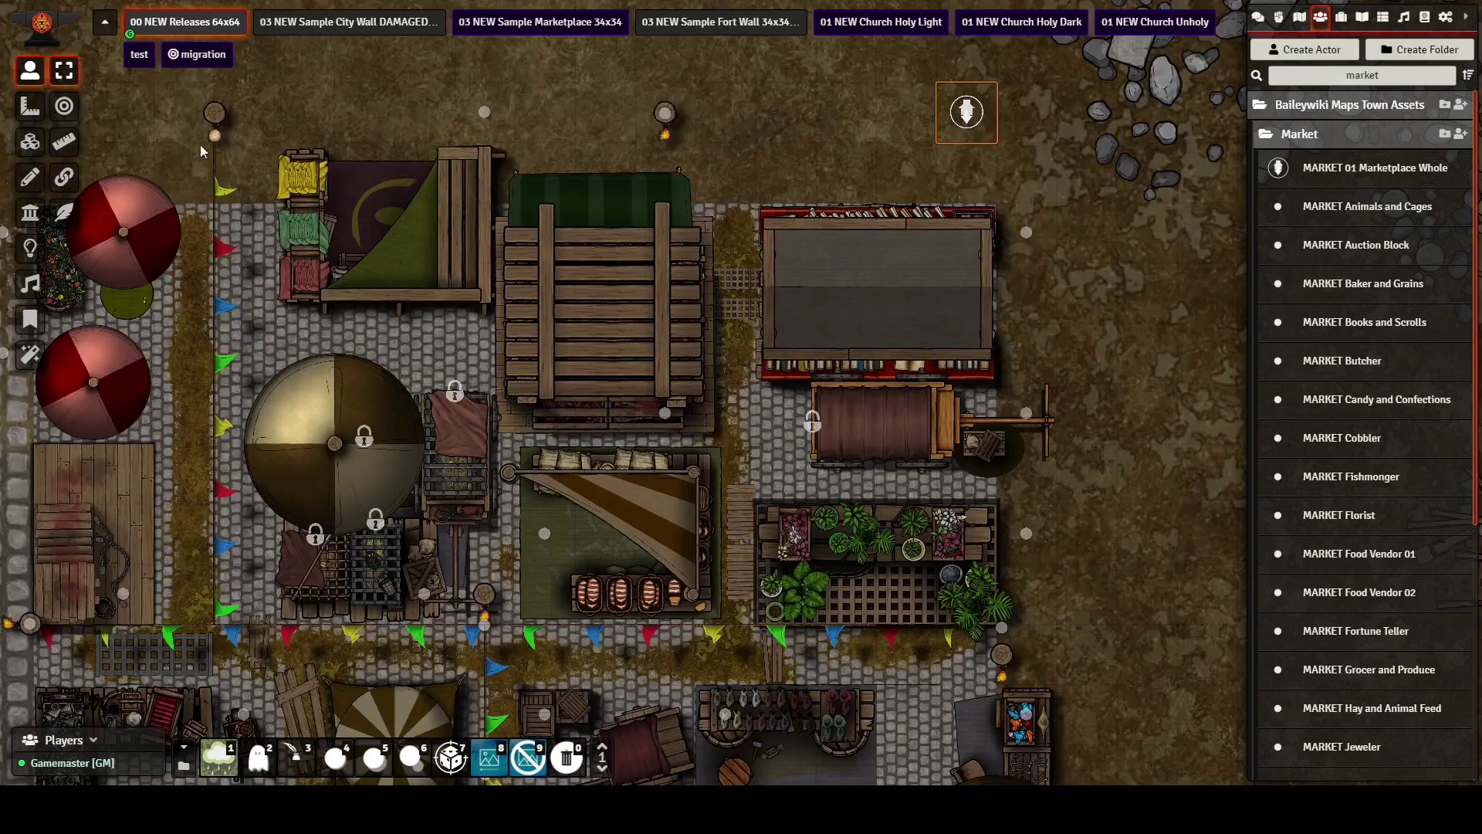
left_click(858, 119)
Place a market stall with a red-and-pink umbrella on the open ground just east of the marketplace
left_click_drag(1172, 421, 1175, 257)
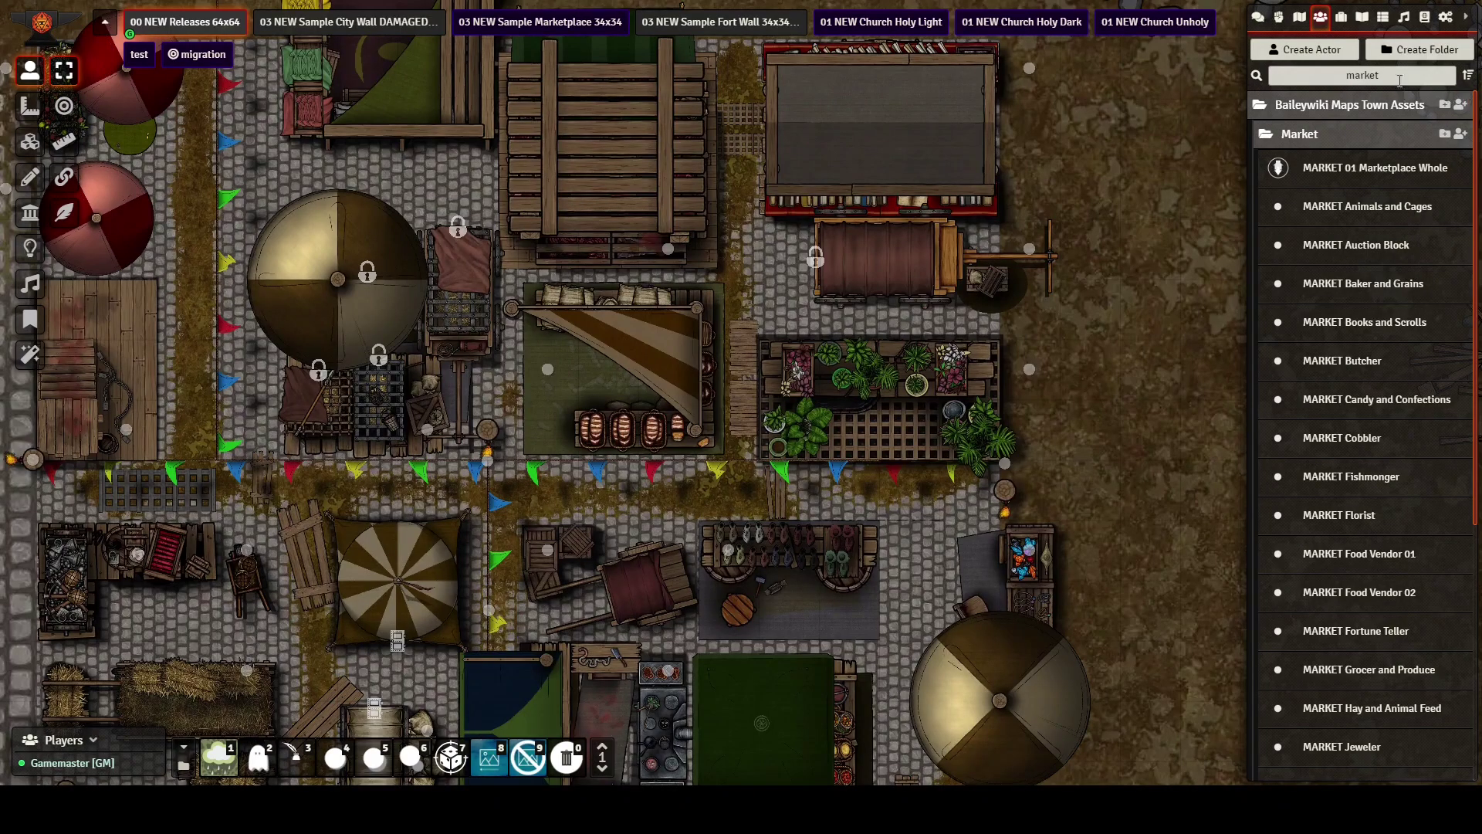
left_click_drag(1397, 77, 1319, 76)
left_click_drag(1185, 290, 1185, 290)
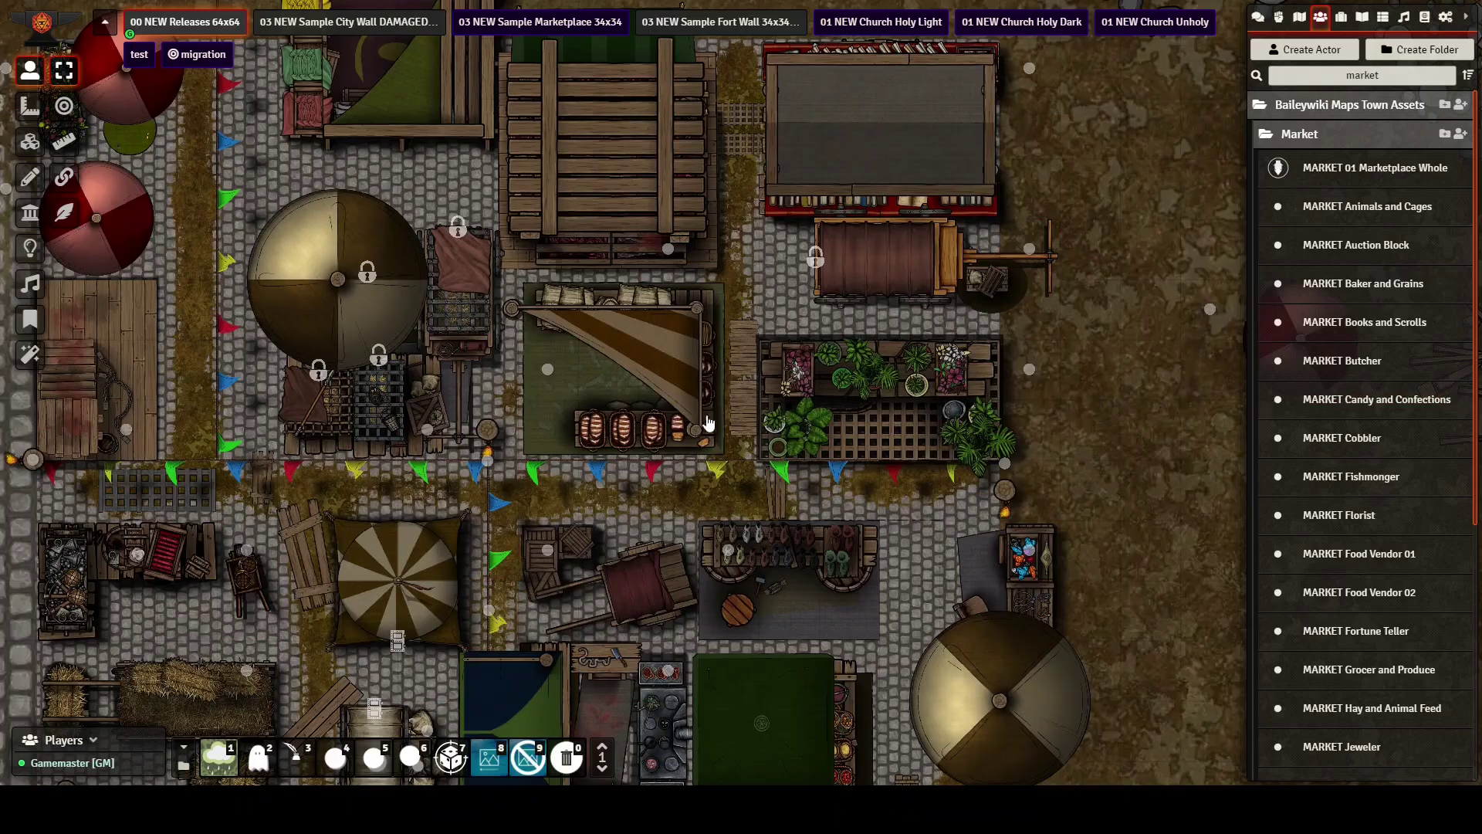
key("ctrl+v")
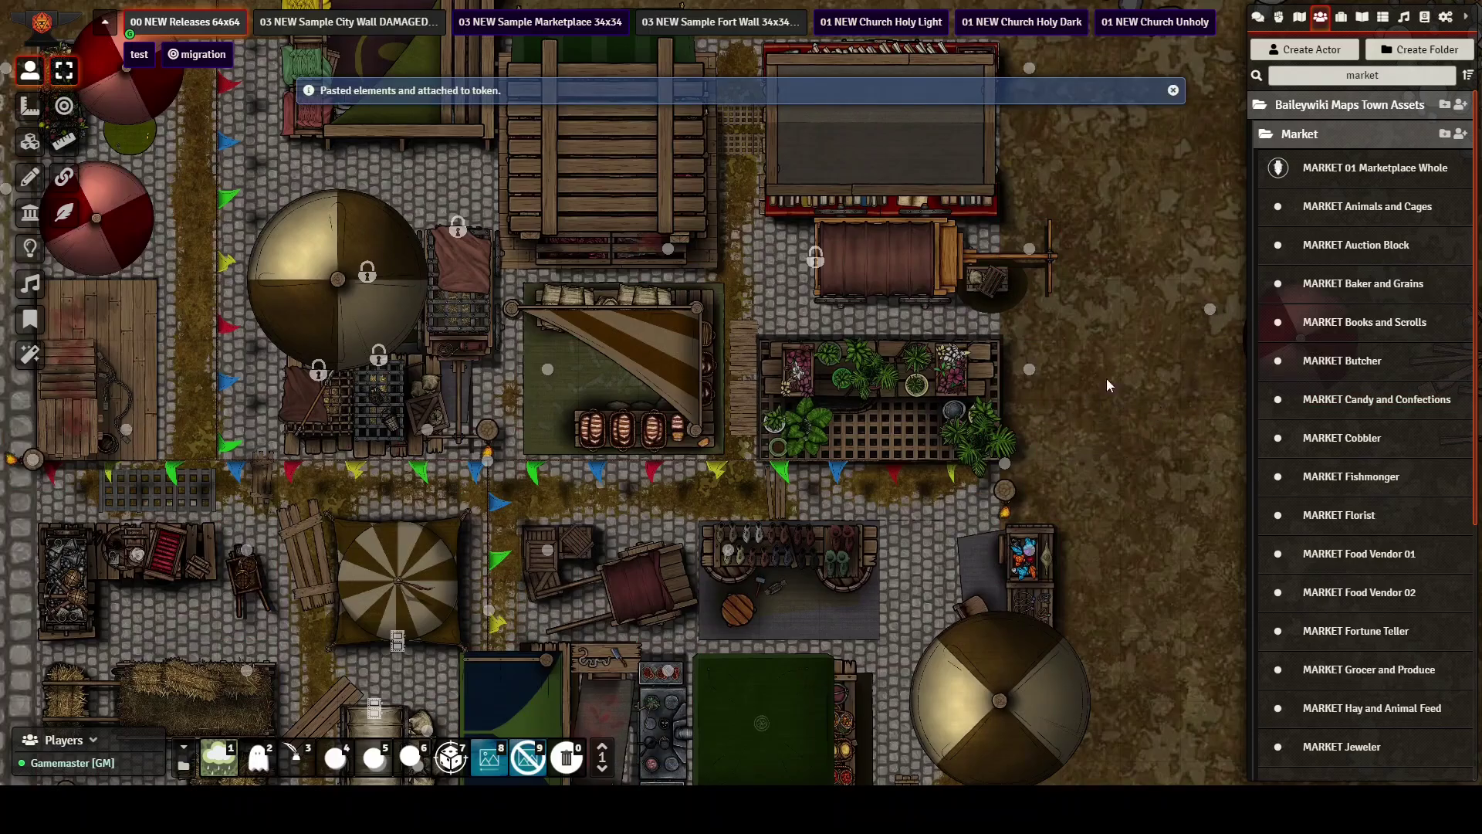
left_click_drag(1099, 452, 725, 437)
With the tile layer active, examine the placed stall's square display beneath its fading umbrella
left_click(28, 142)
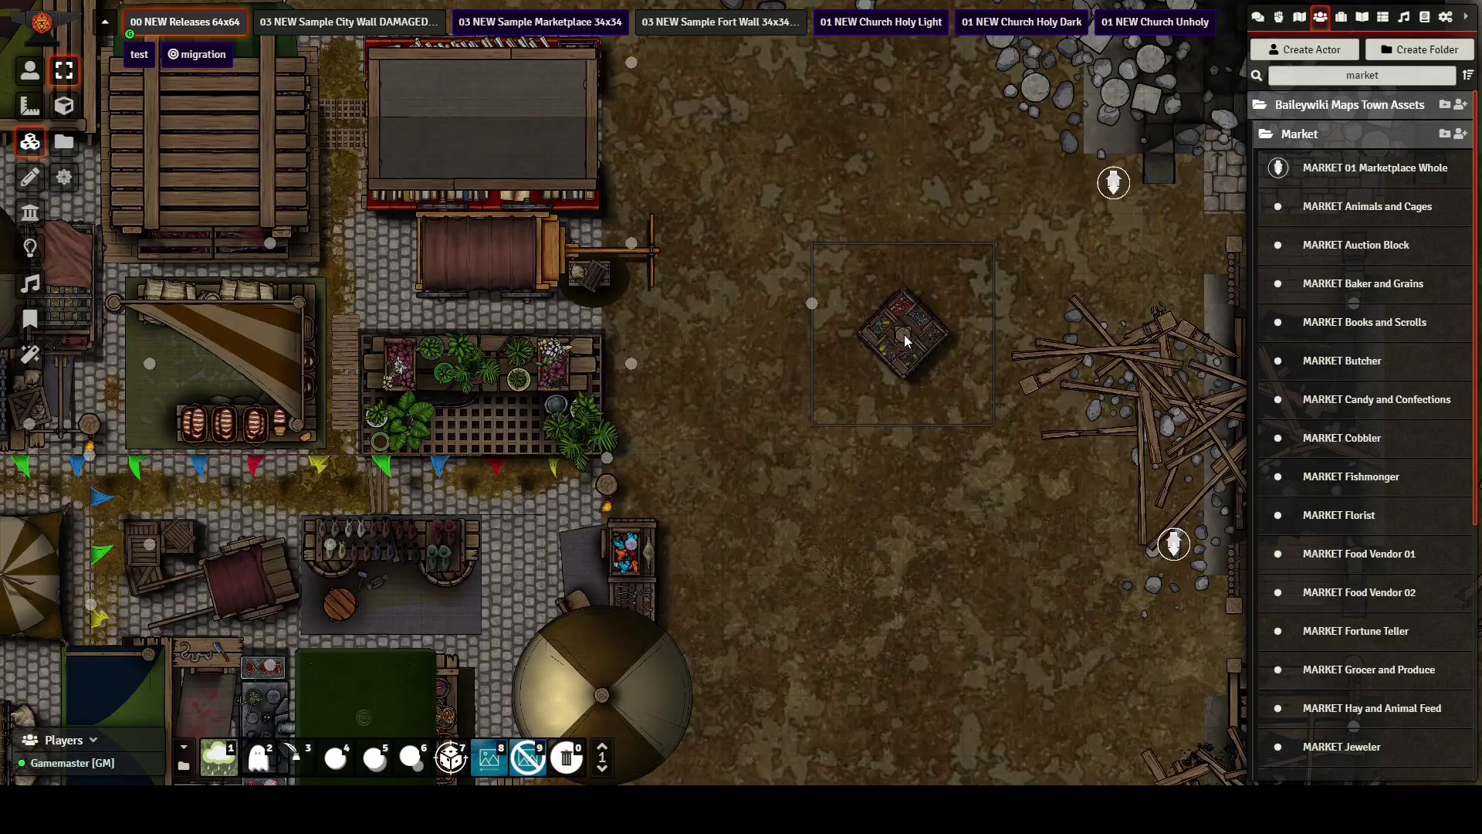
scroll(904, 335, "up", 3)
scroll(932, 341, "up", 2)
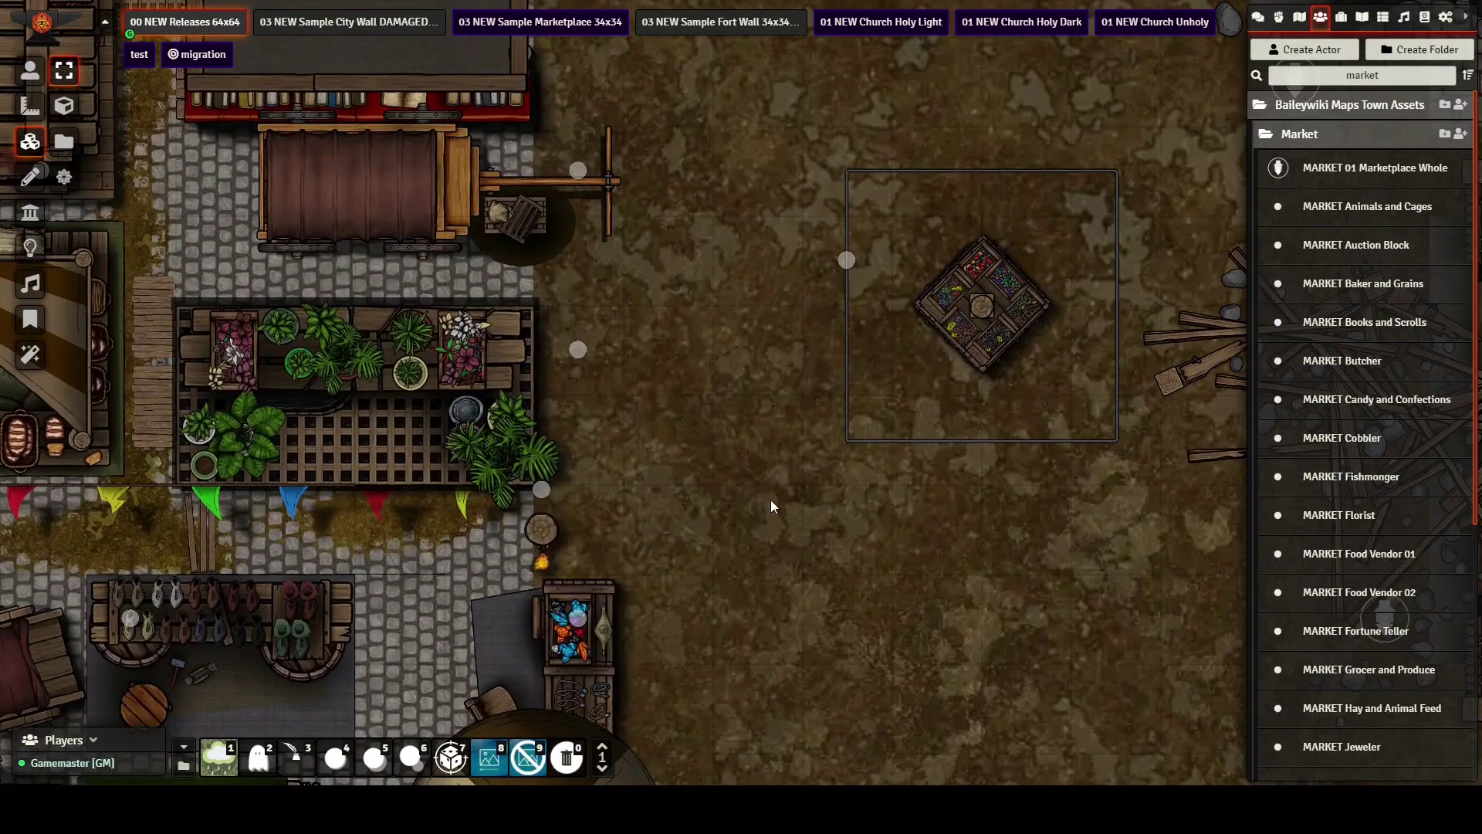
scroll(753, 451, "down", 11)
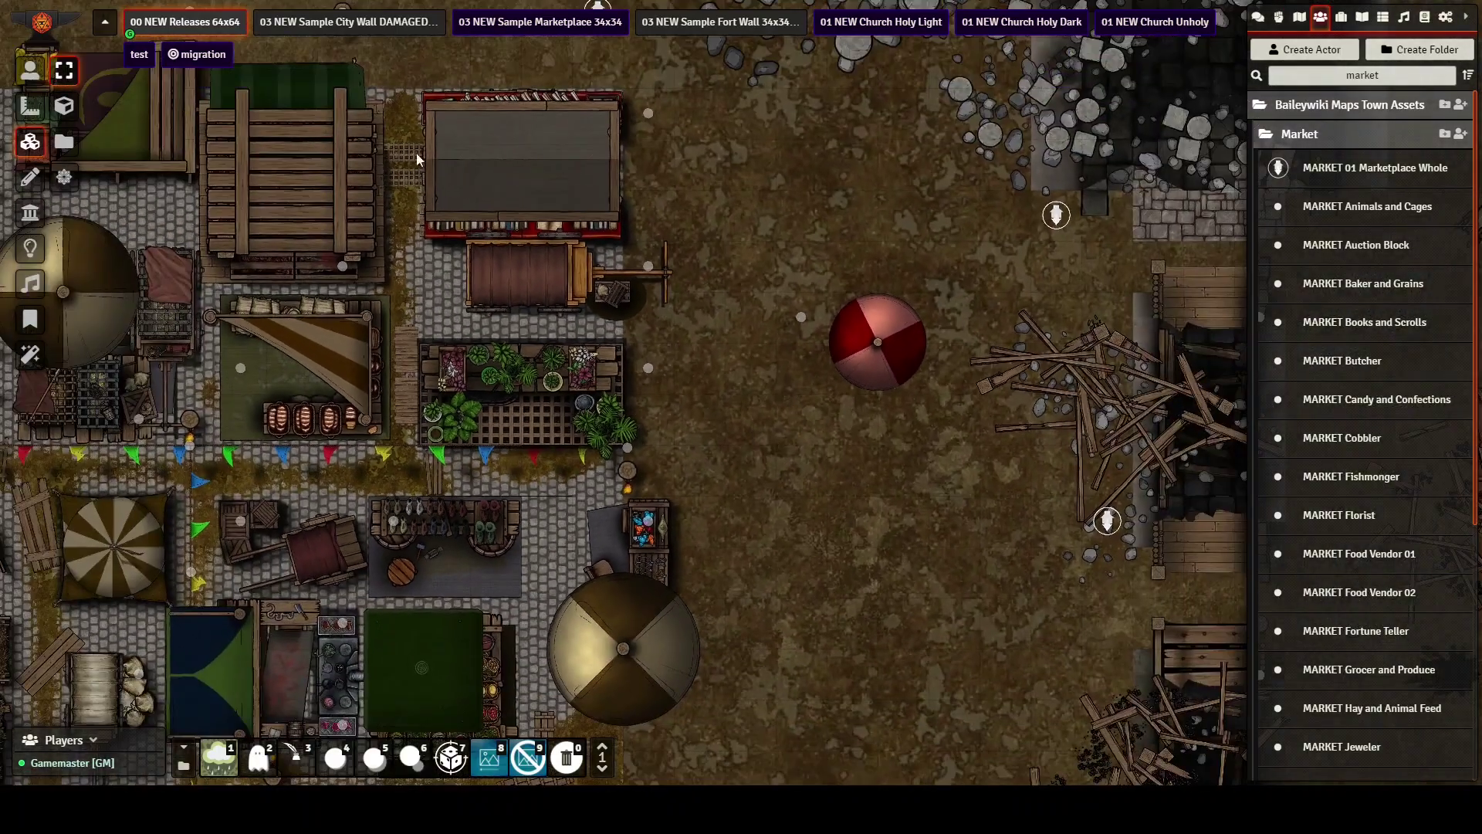
Delete the token of the umbrella stall on the open ground, together with its attached elements
left_click(31, 71)
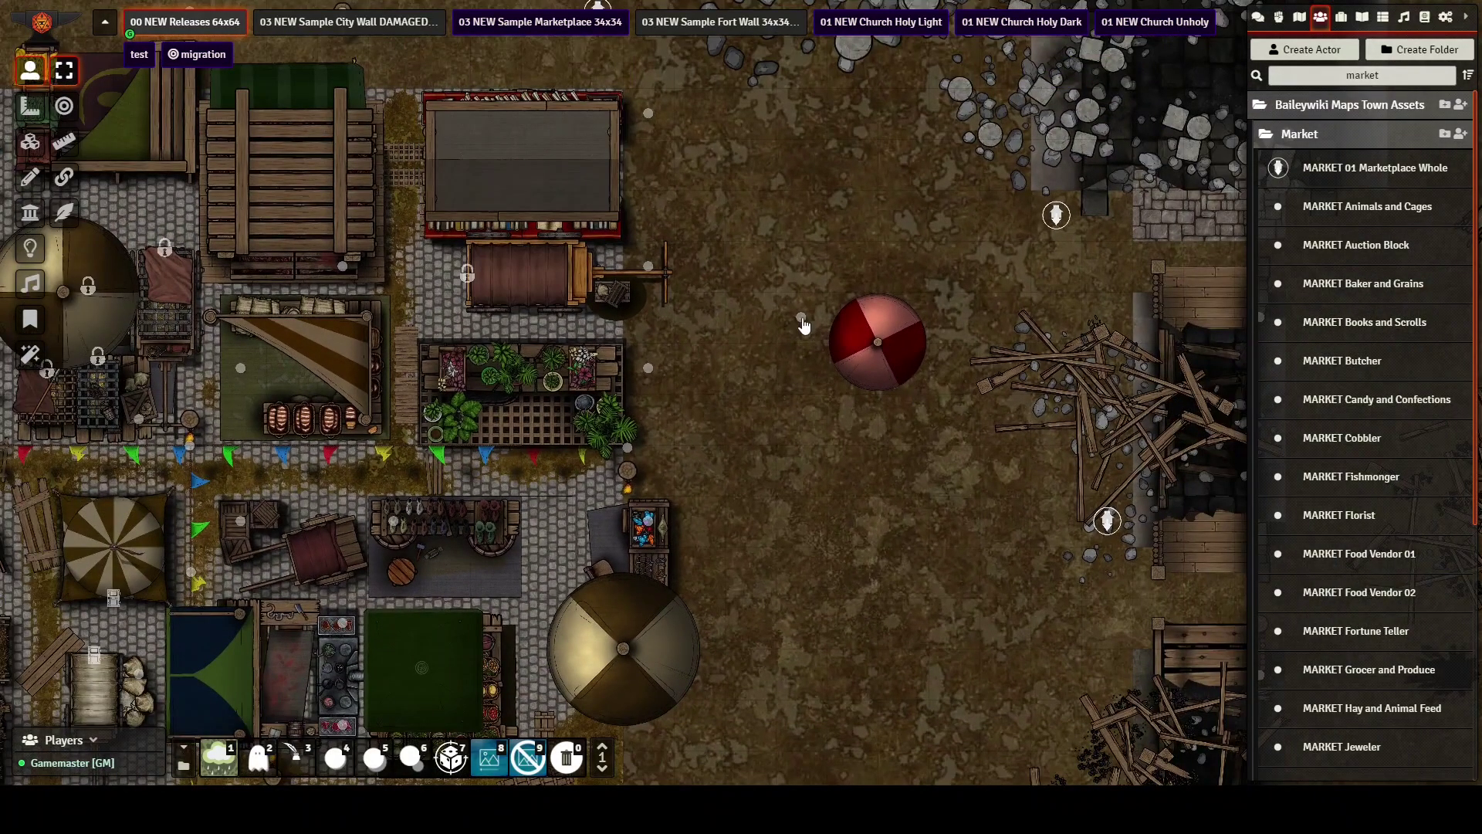
left_click(801, 321)
key("Delete")
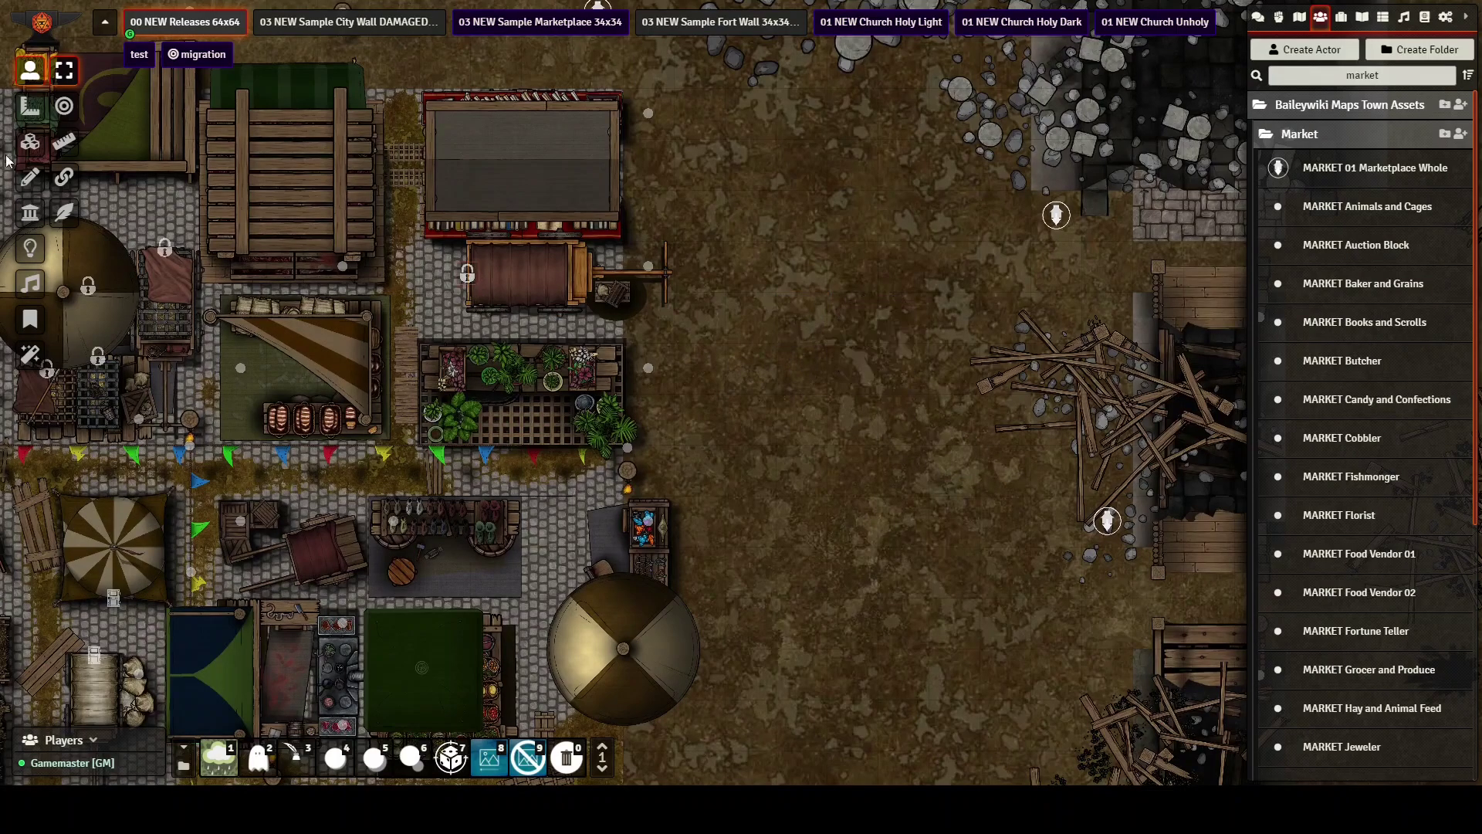
Display the market stalls' walls and unlock the door of the covered wagon above the plant stall
left_click(30, 218)
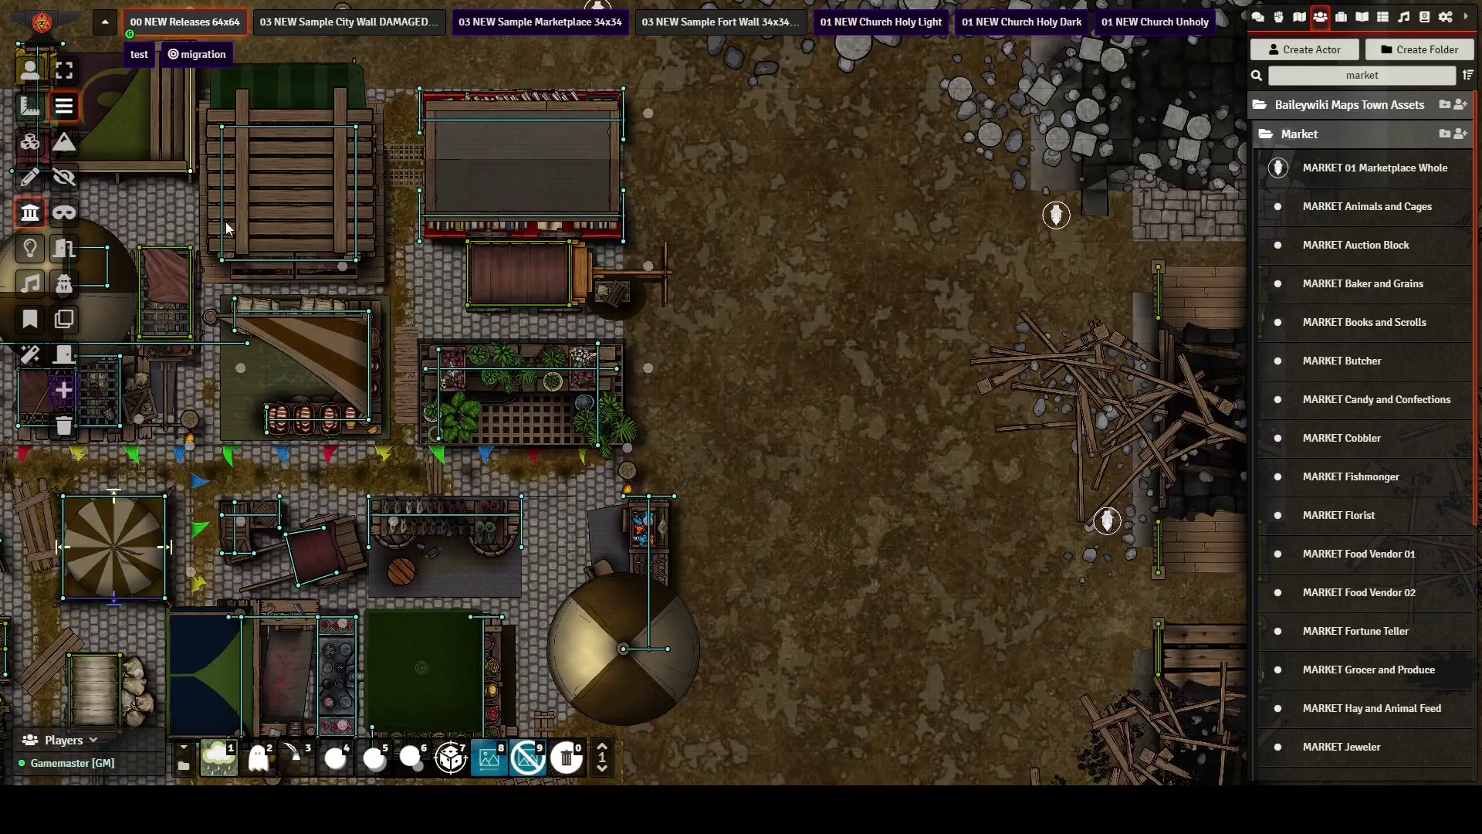
left_click(30, 70)
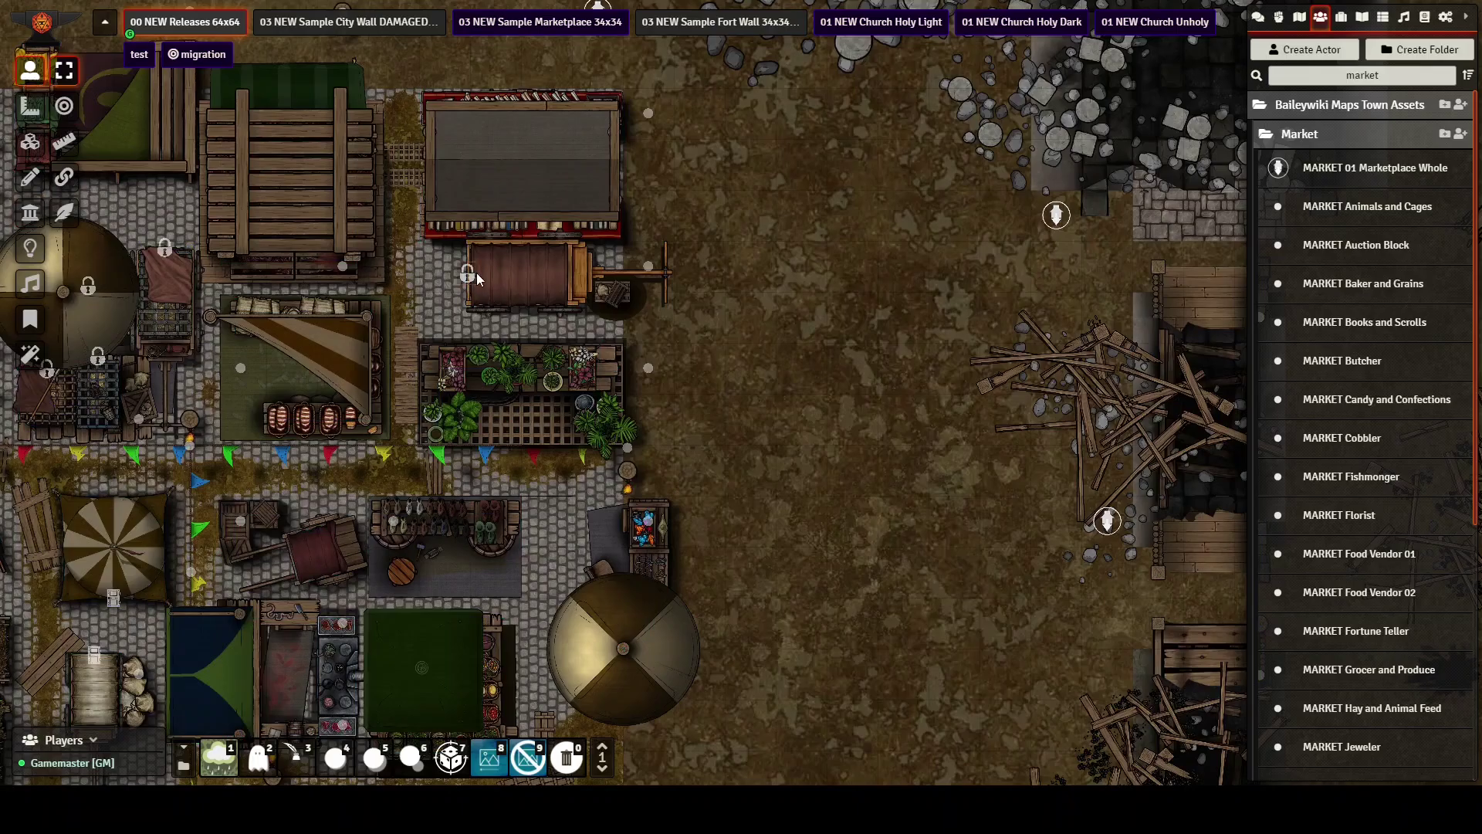
right_click(467, 275)
right_click(468, 277)
right_click(468, 276)
With the tile layer active, examine how the market stalls' roofs reveal their interiors, including the butcher's stall
left_click(33, 145)
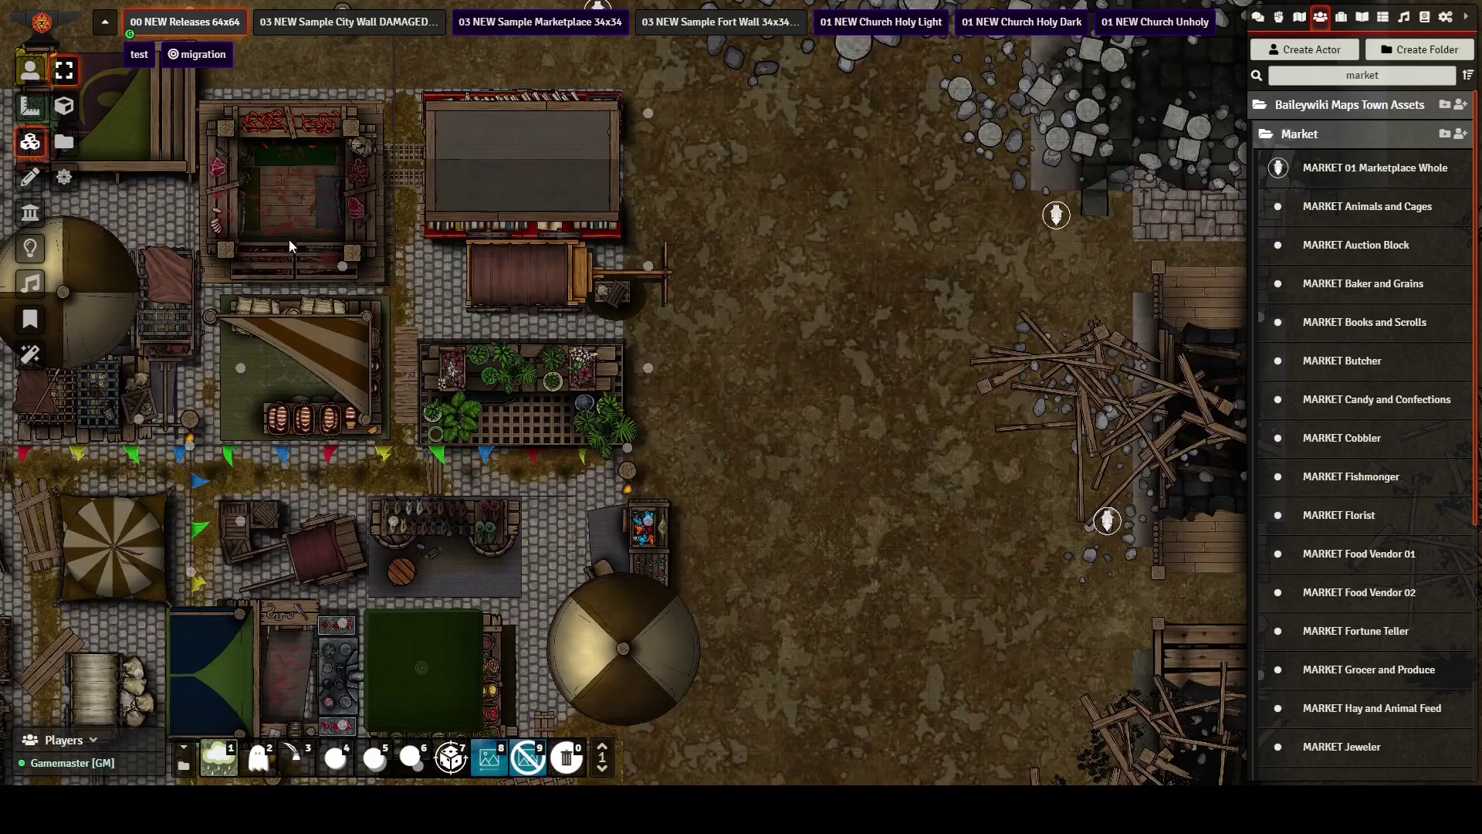
left_click_drag(365, 492, 636, 284)
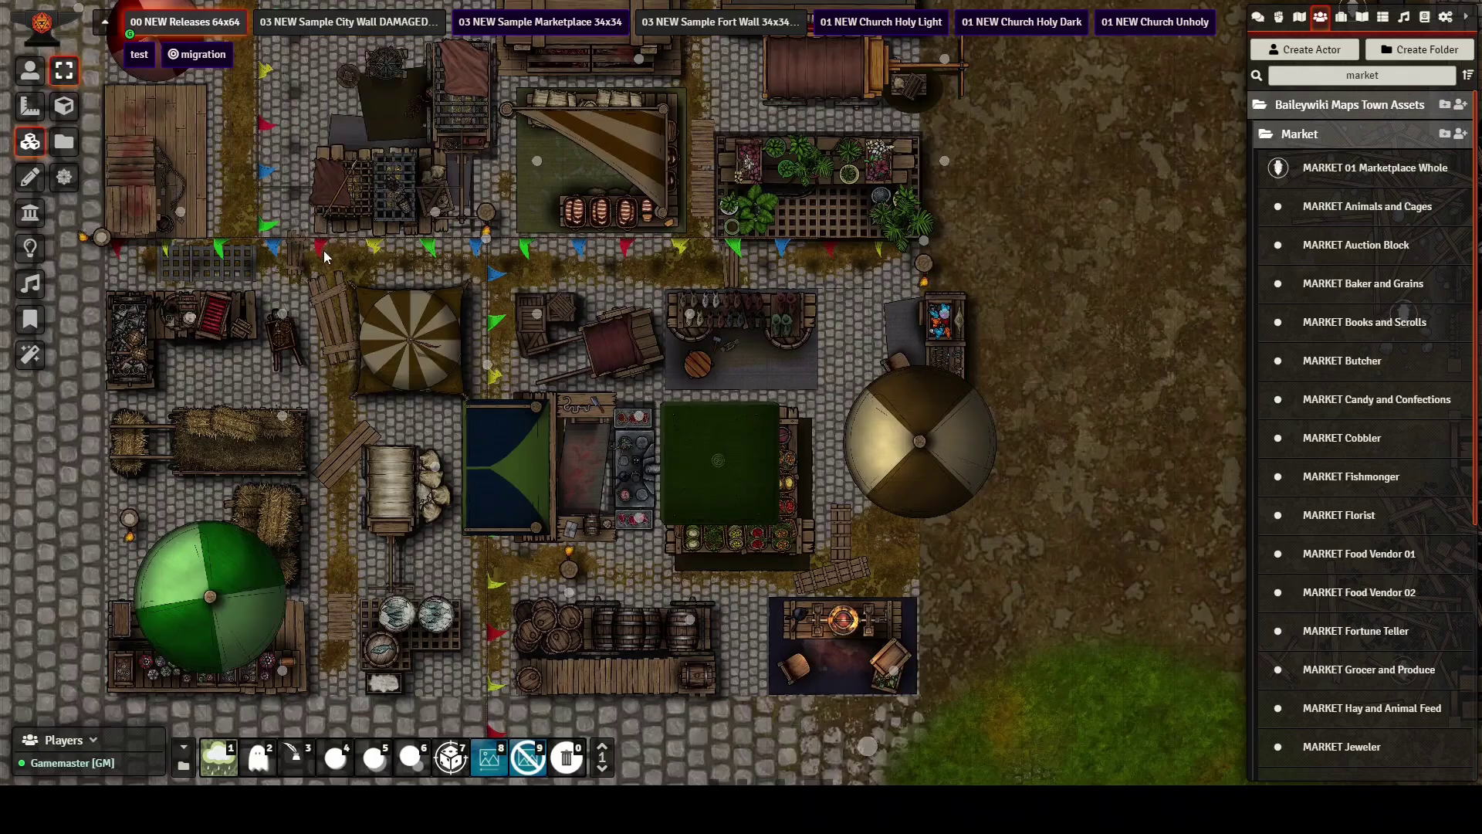
left_click_drag(326, 254, 389, 388)
left_click(30, 71)
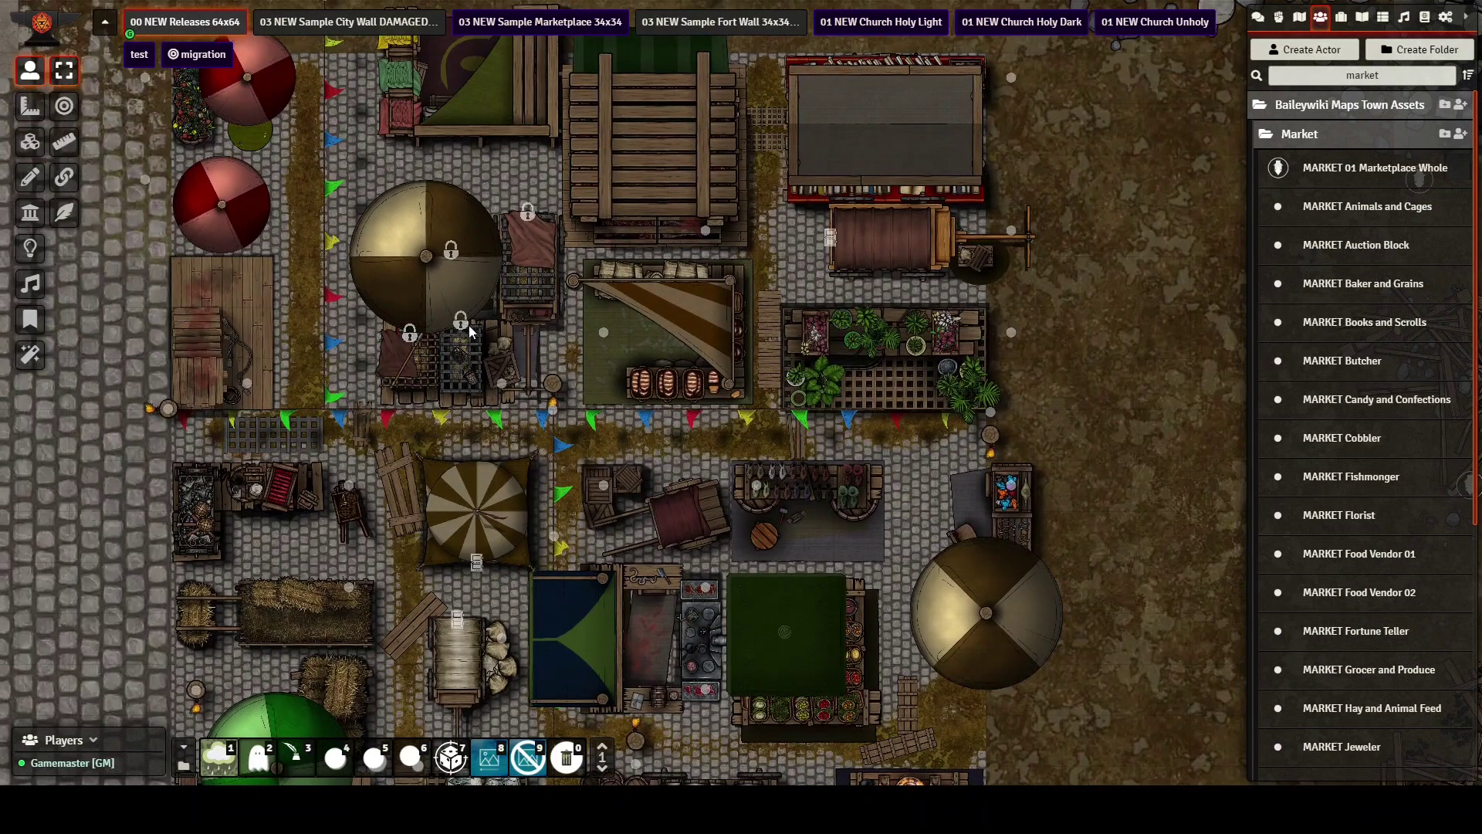
Examine the animal cages' walls, doors and large umbrella around the "beasts" token
scroll(472, 319, "up", 1)
scroll(463, 307, "up", 1)
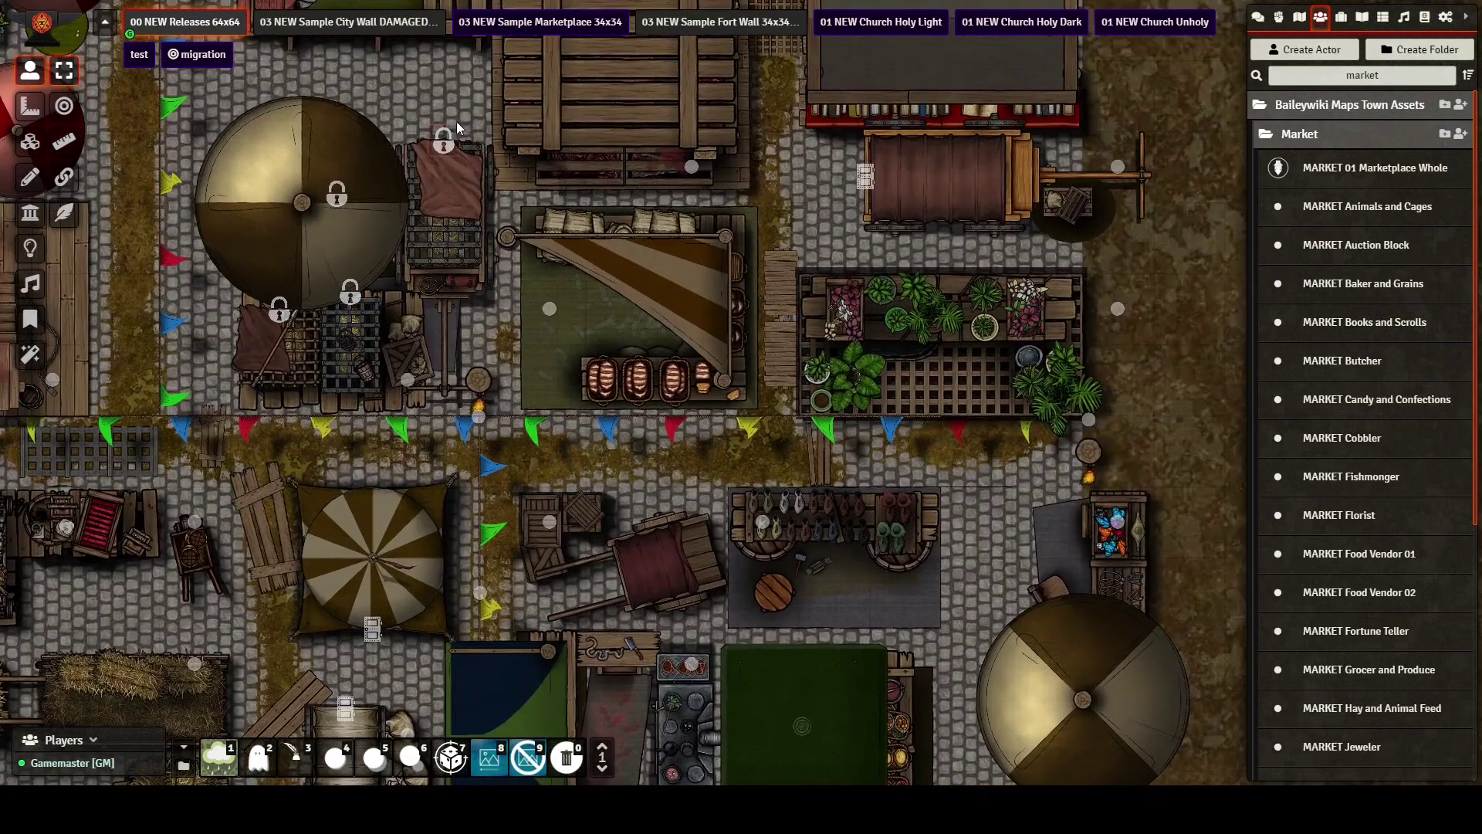
left_click(31, 213)
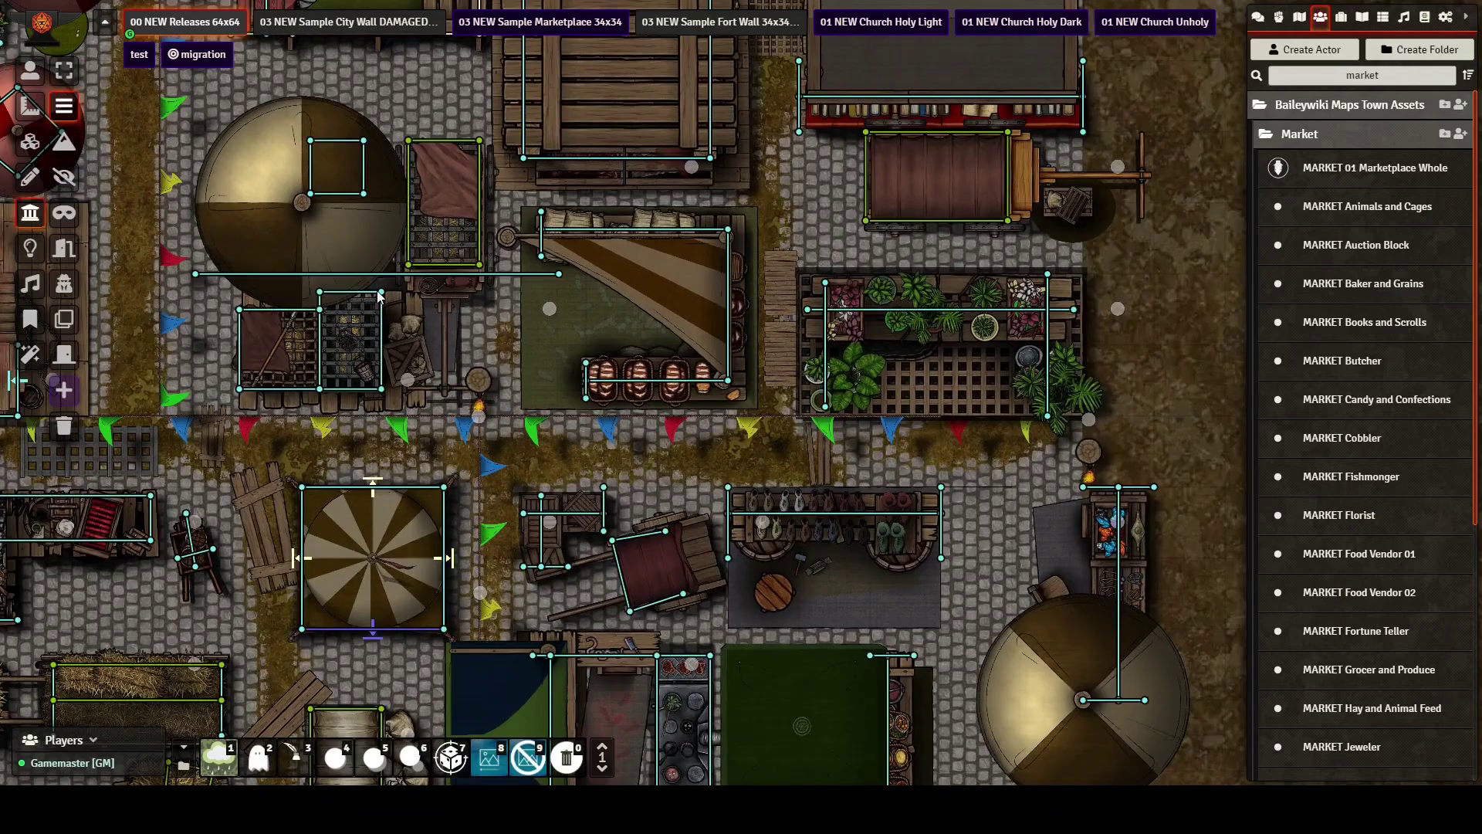
left_click(25, 139)
mouse_move(313, 199)
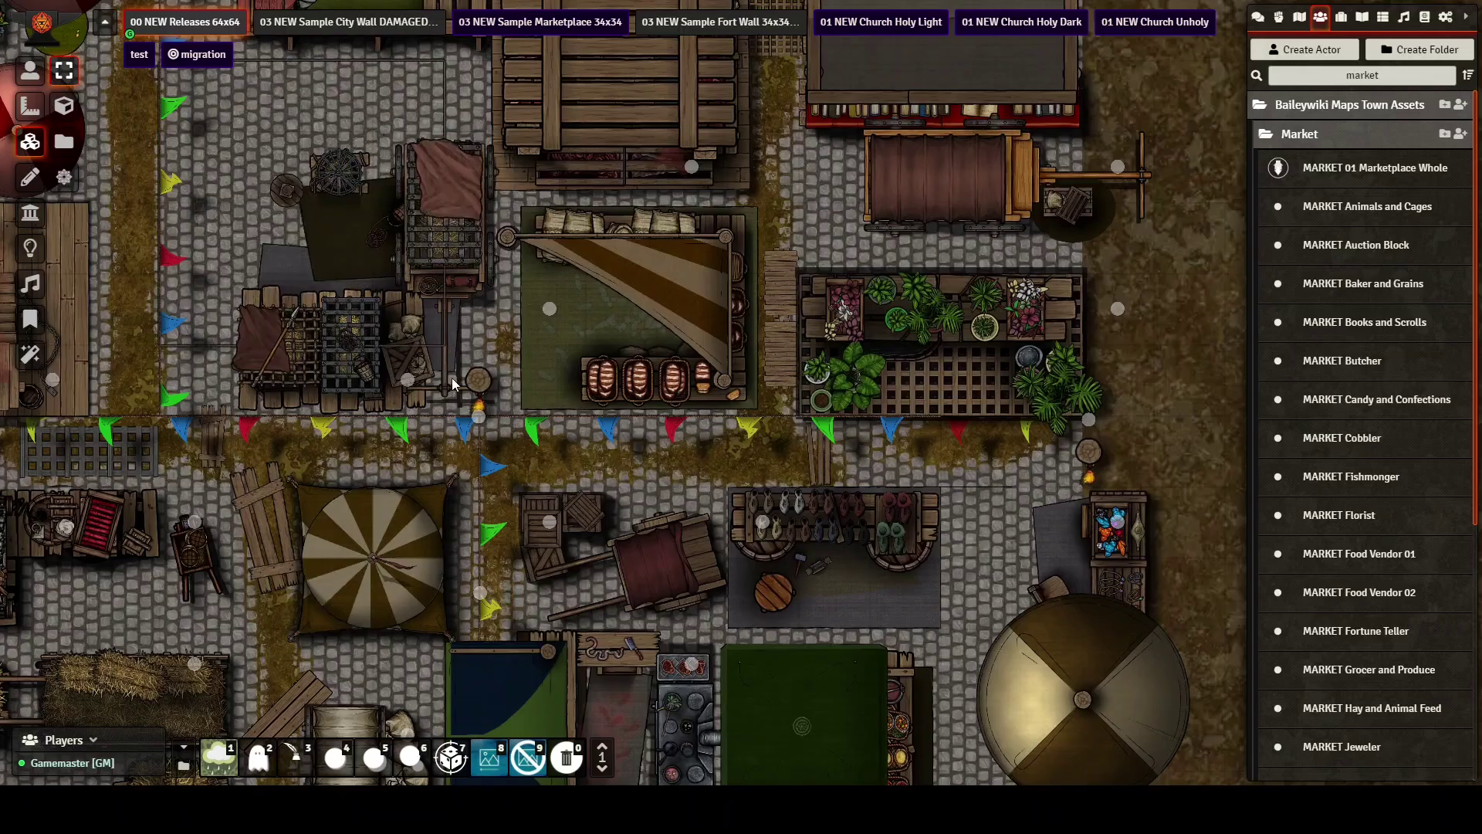
left_click(29, 71)
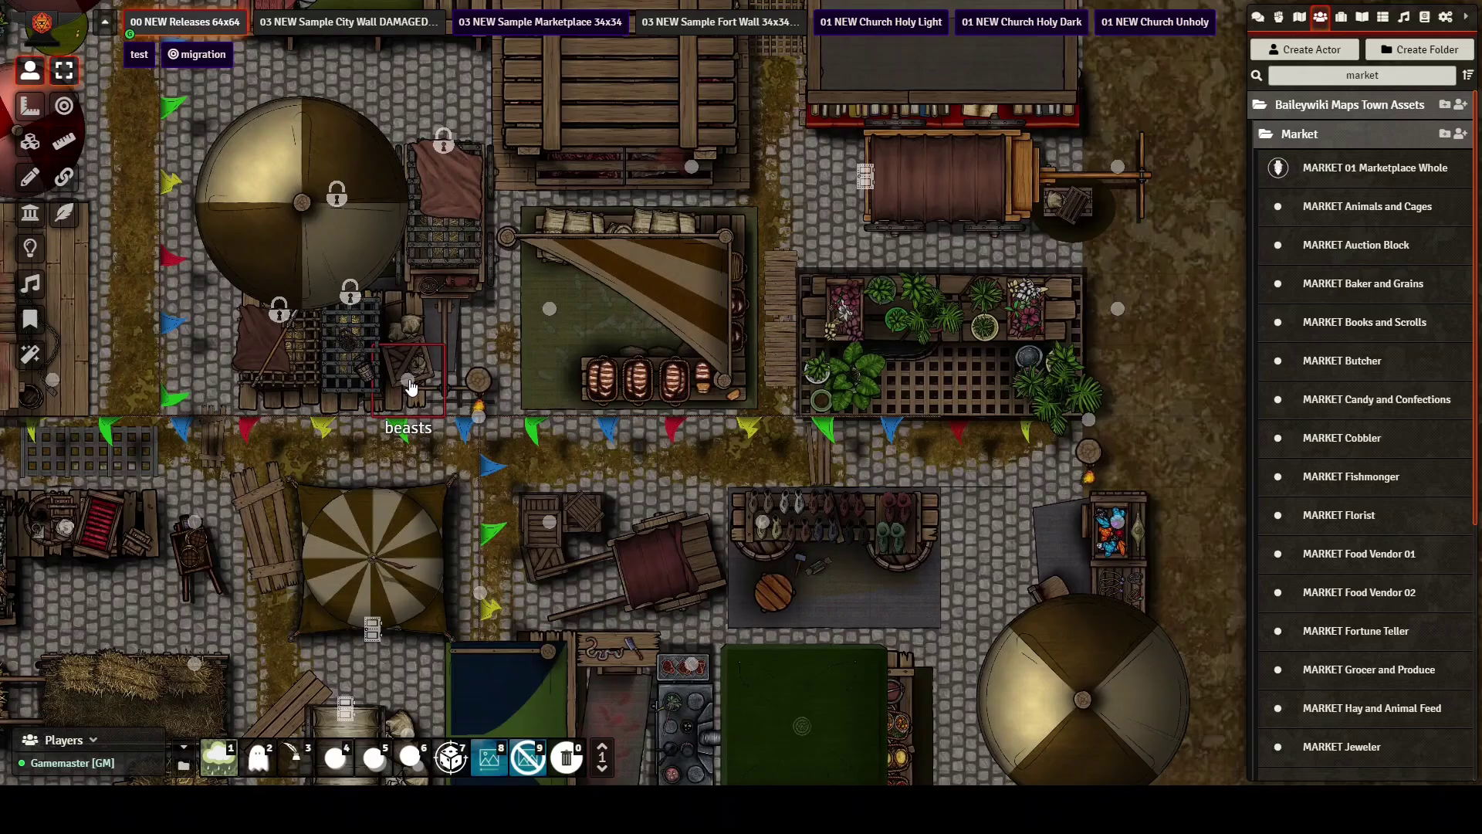
Search the actors for "beast" and for "cag" to locate the animal cages stall
left_click(1285, 77)
type("beas")
double_click(1285, 78)
type("best")
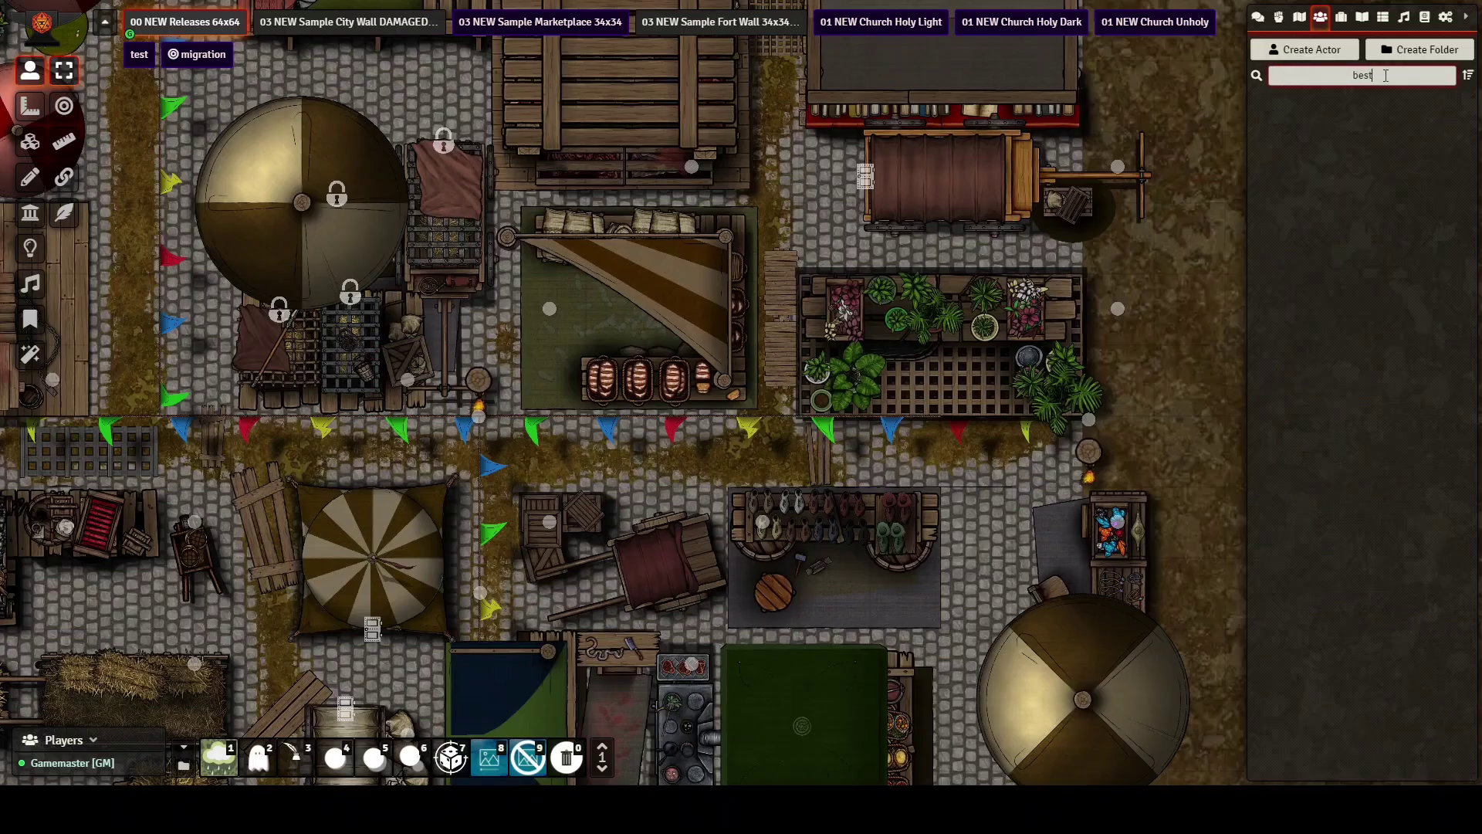
type("ast")
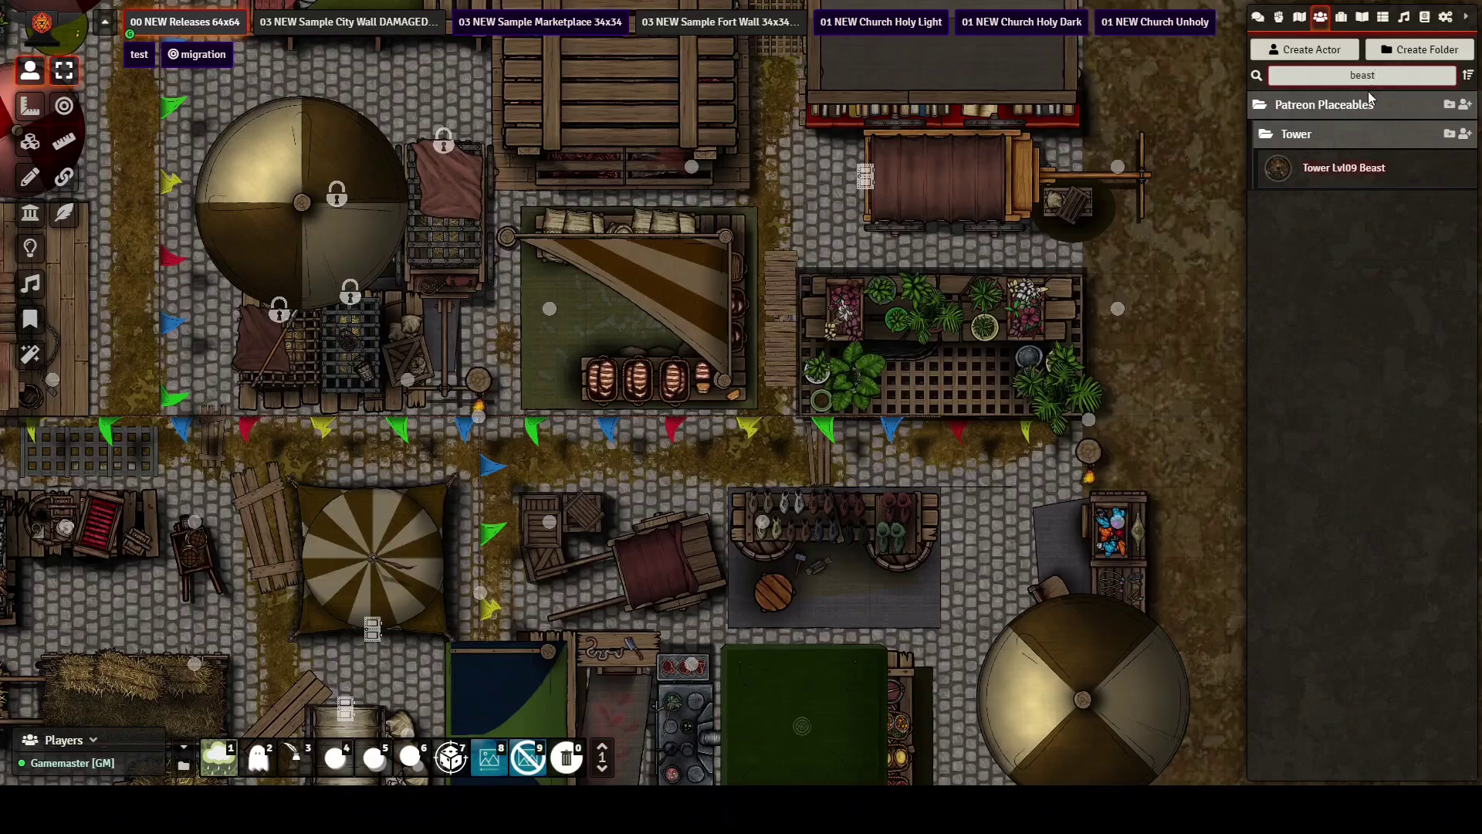
key("ctrl+a")
type("cag")
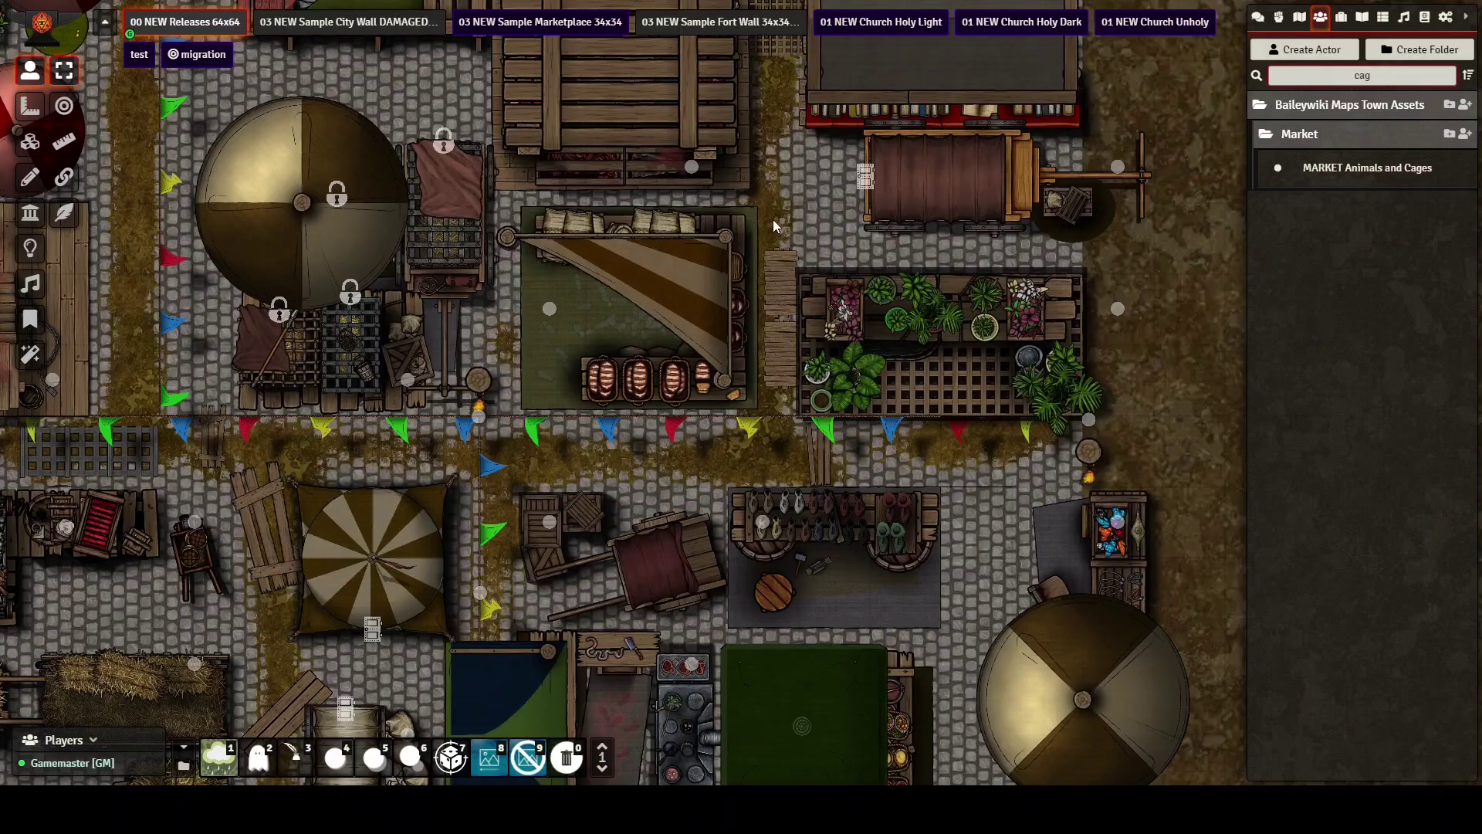
Look over the whole marketplace and try to open the Token Attacher options near the "beasts" token
scroll(766, 379, "down", 6)
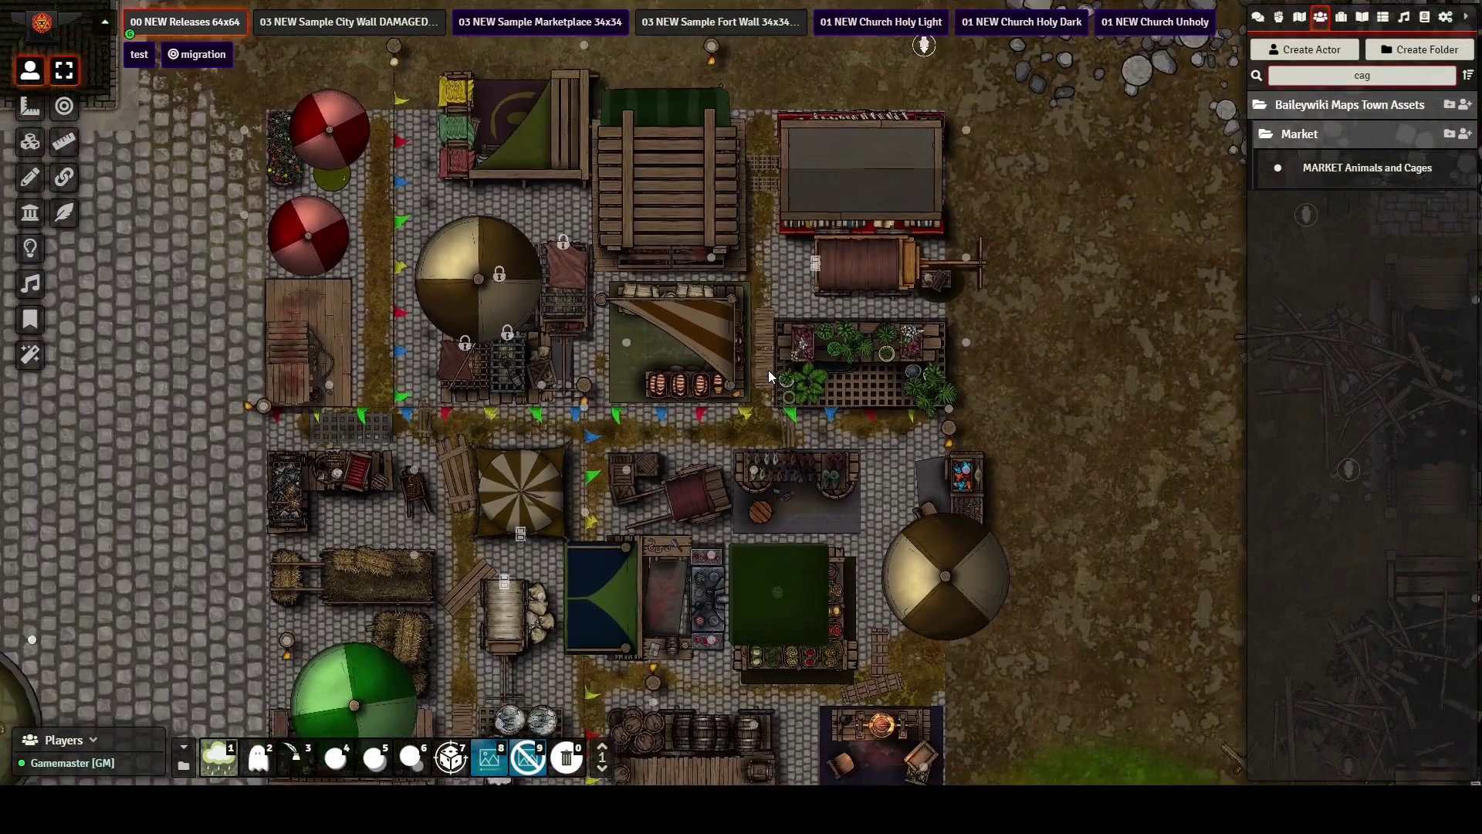
scroll(647, 438, "up", 4)
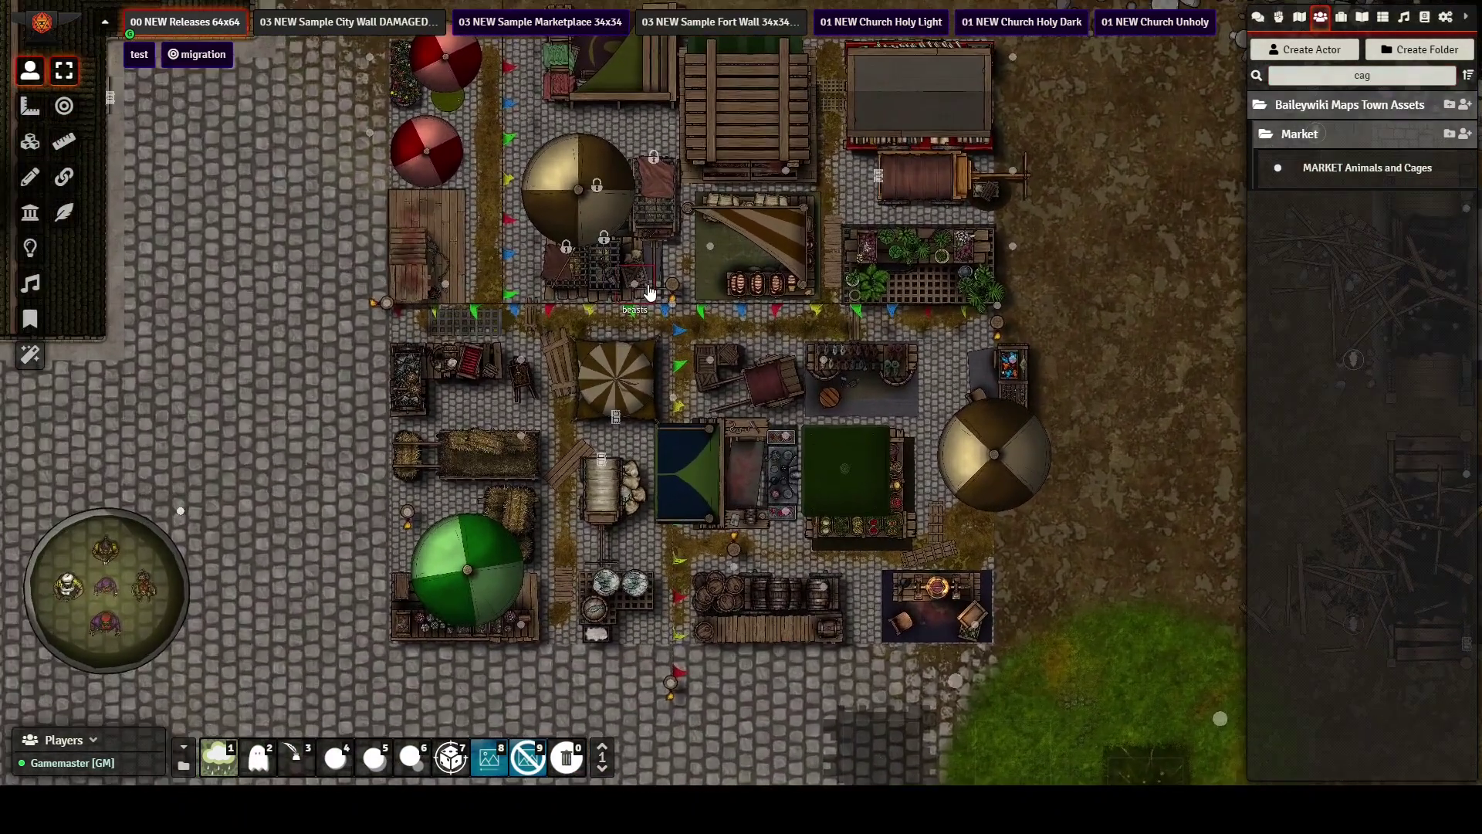
scroll(767, 383, "up", 3)
scroll(767, 371, "up", 2)
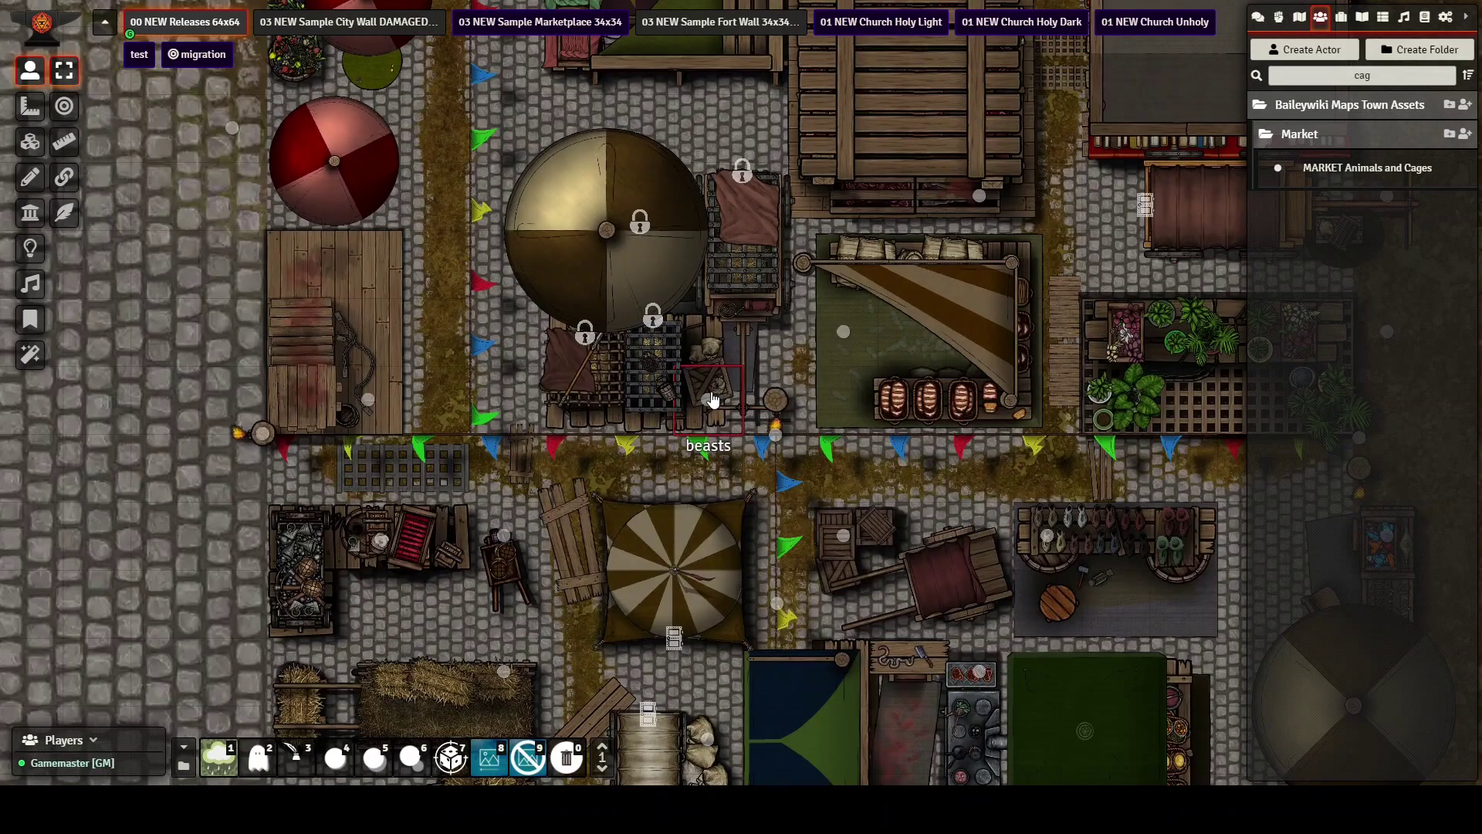
left_click(68, 178)
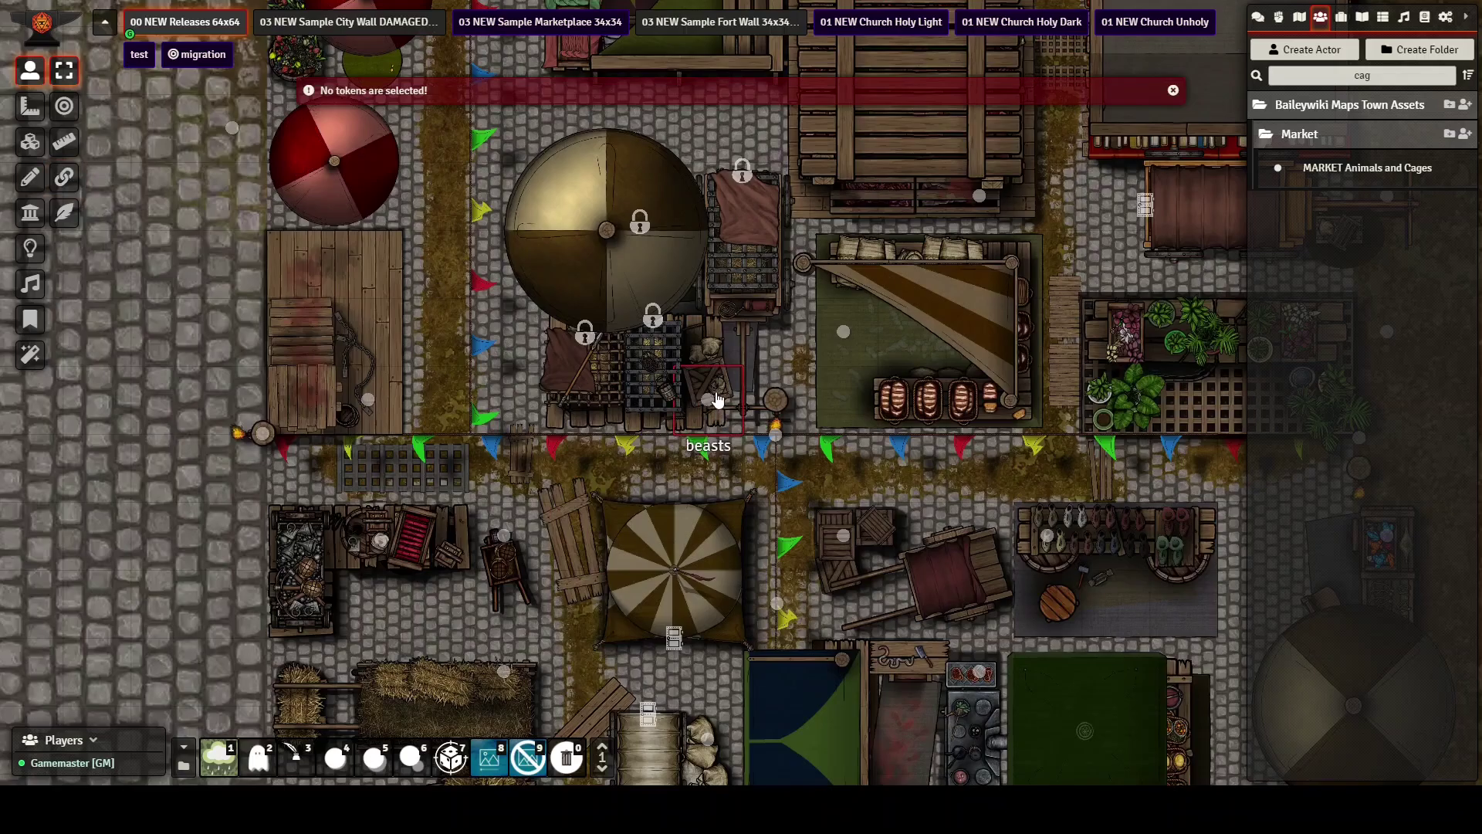
scroll(789, 385, "down", 3)
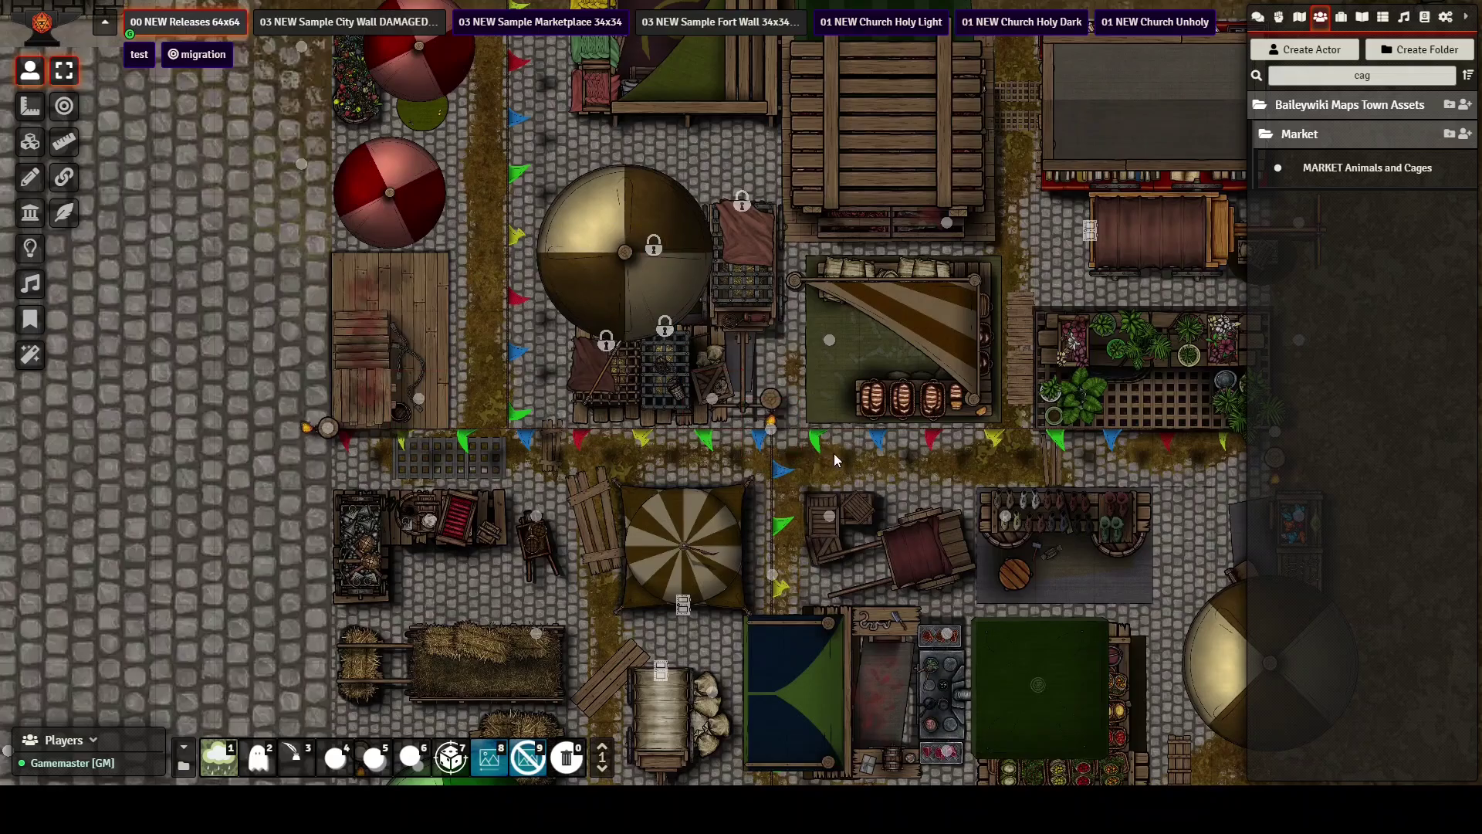
scroll(835, 459, "down", 5)
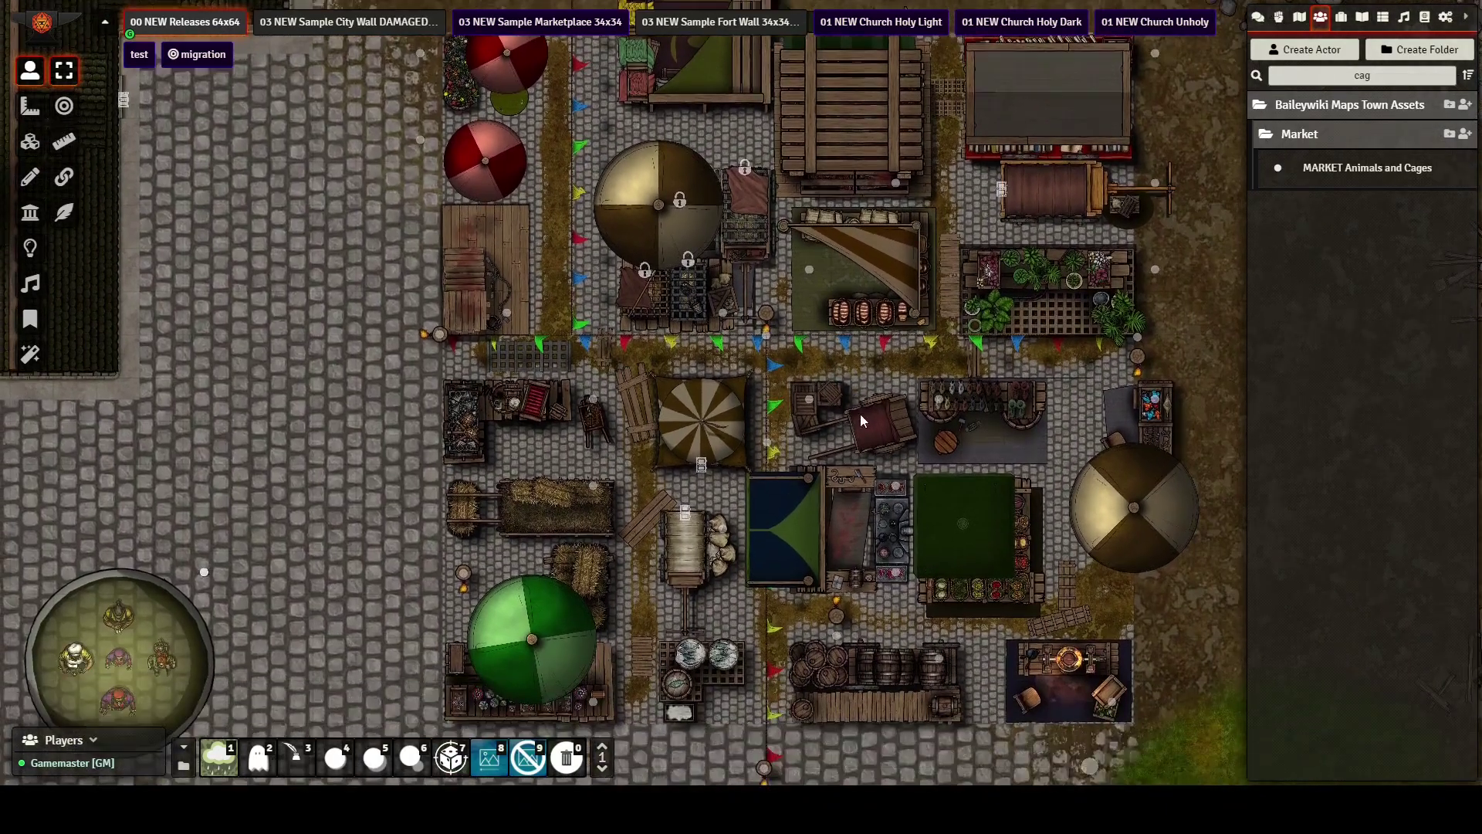
left_click_drag(843, 450, 852, 339)
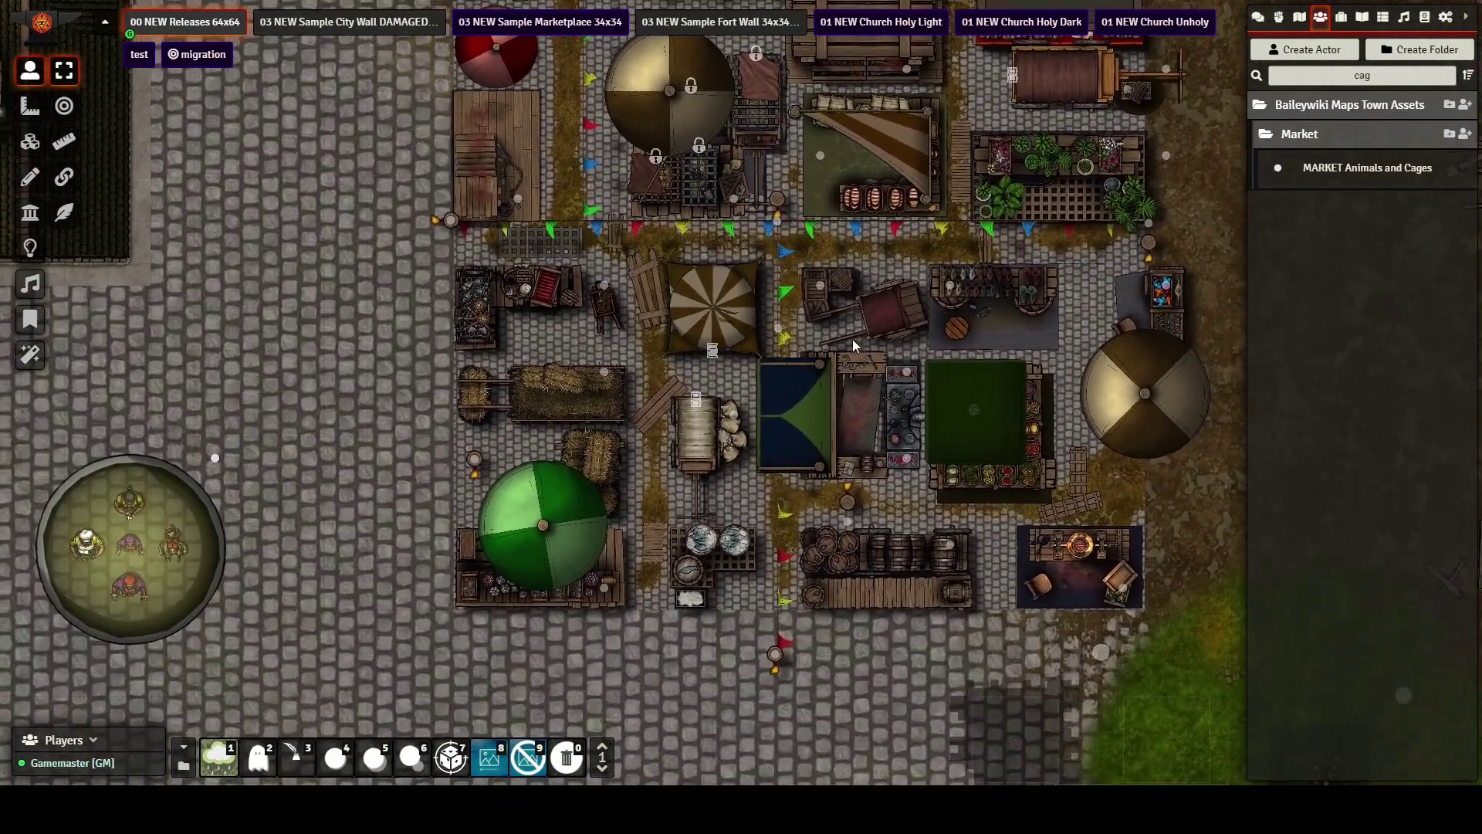
Inspect the fortune teller's striped tent and the covered cart below it using the tile and wall layers
left_click(30, 147)
scroll(728, 314, "up", 5)
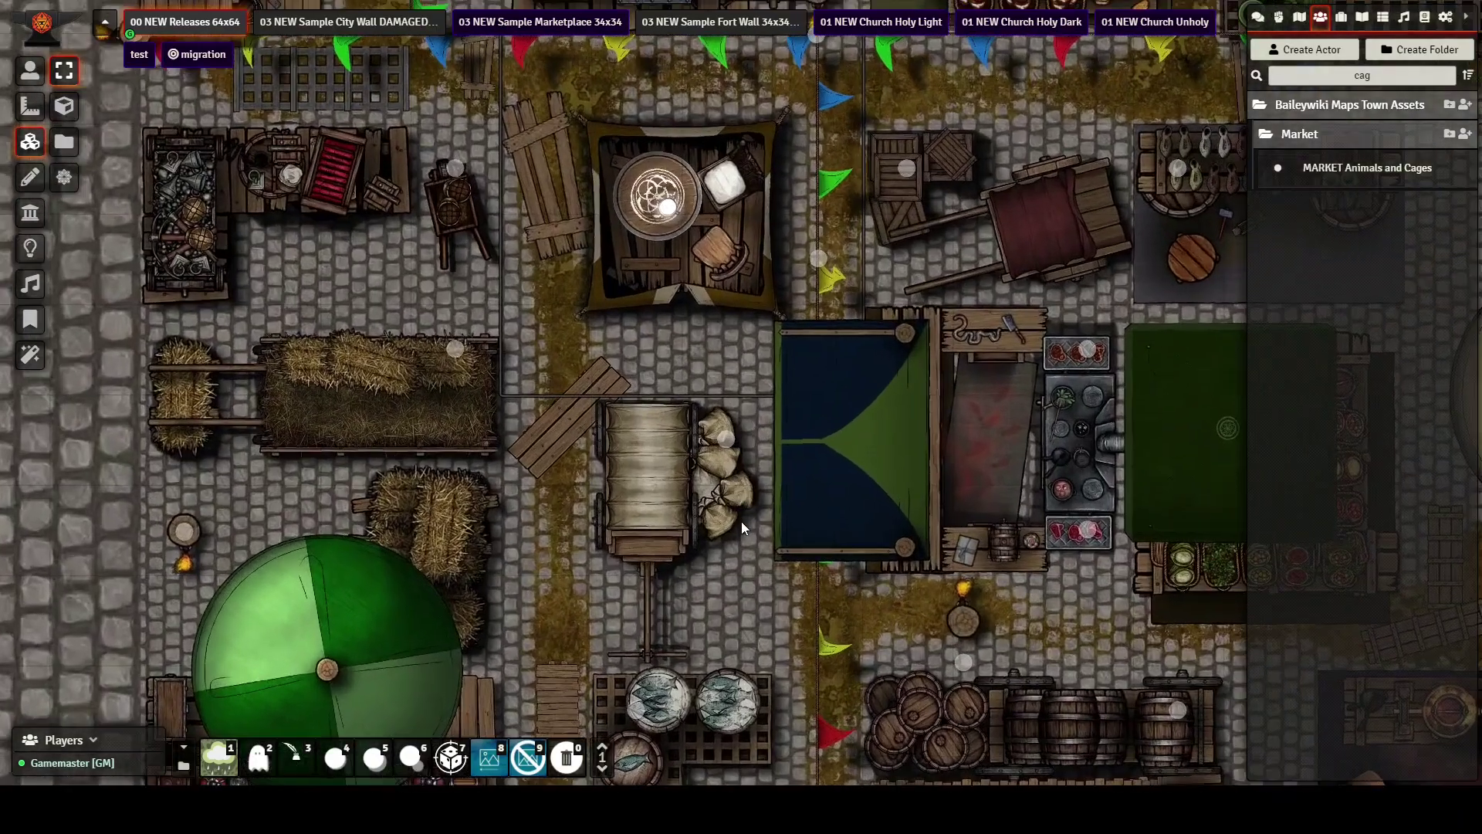
left_click_drag(658, 75, 690, 187)
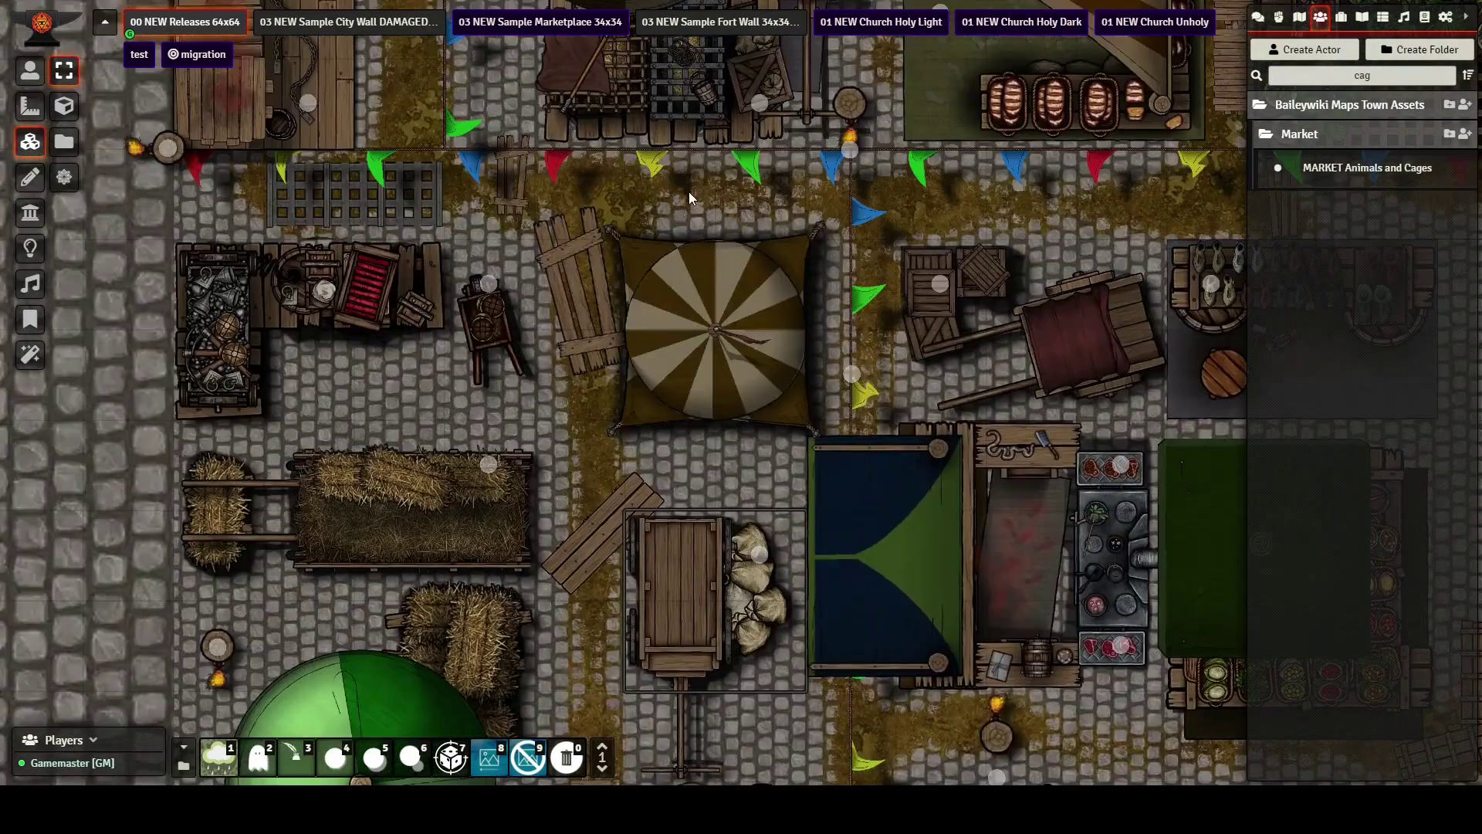
left_click(33, 220)
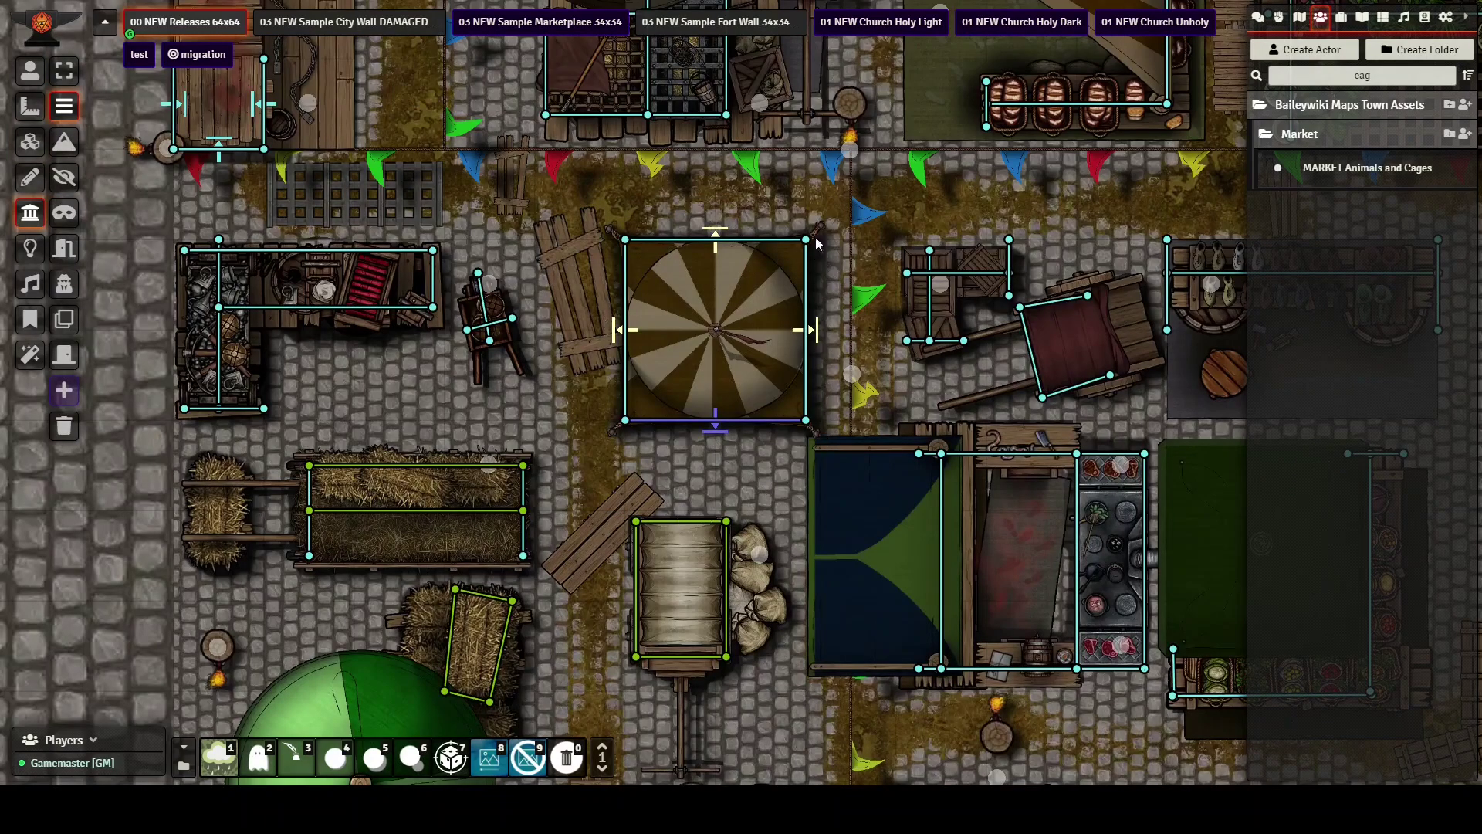
Search the actors for "fort" to locate the MARKET Fortune Teller asset
left_click(30, 70)
double_click(1273, 67)
type("fort")
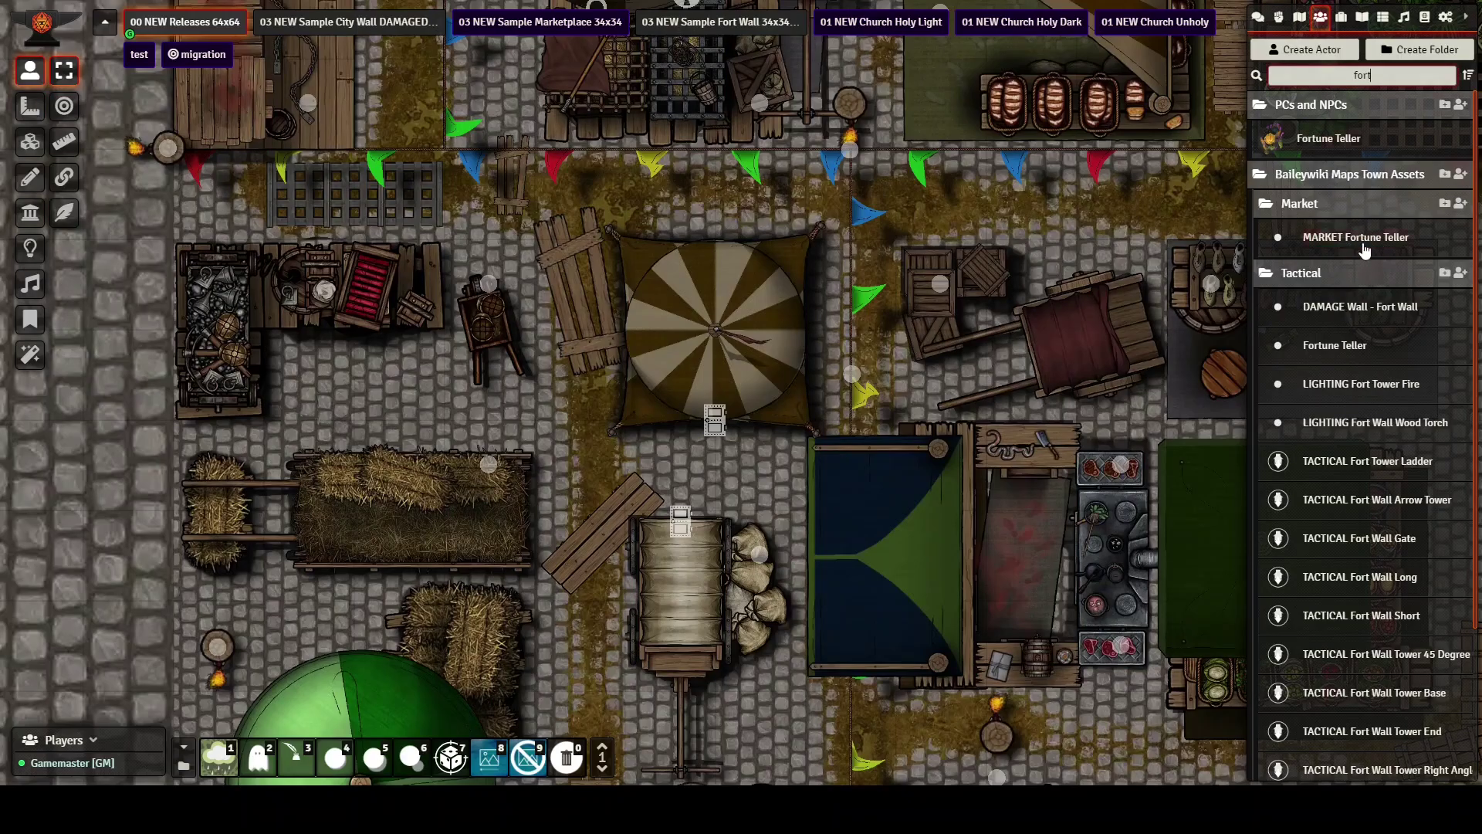
left_click_drag(1368, 242, 799, 316)
scroll(780, 418, "down", 5)
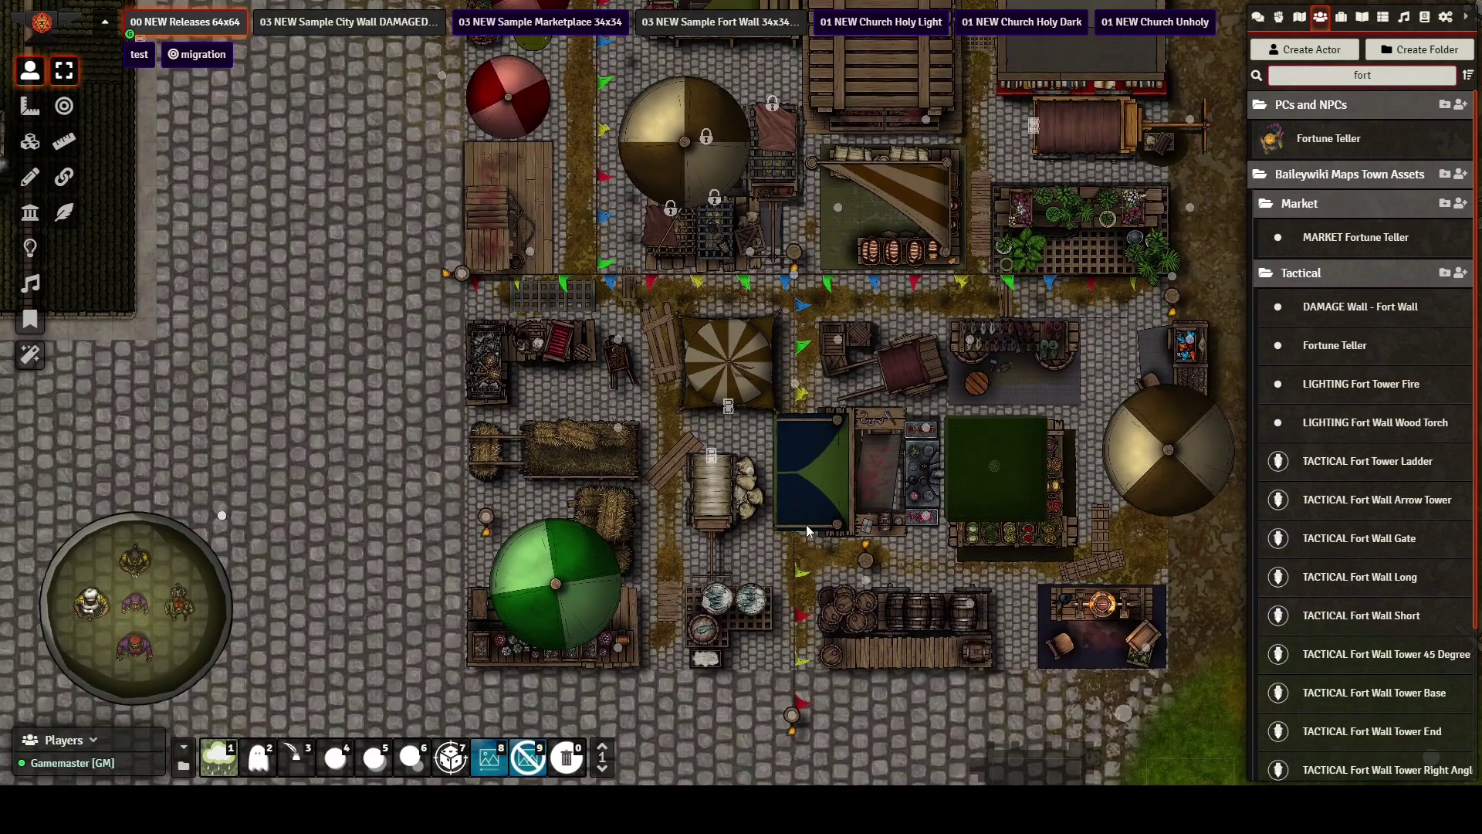
Look at the tiny hut and its occupants and search the actors for "npc"
left_click_drag(401, 392, 818, 315)
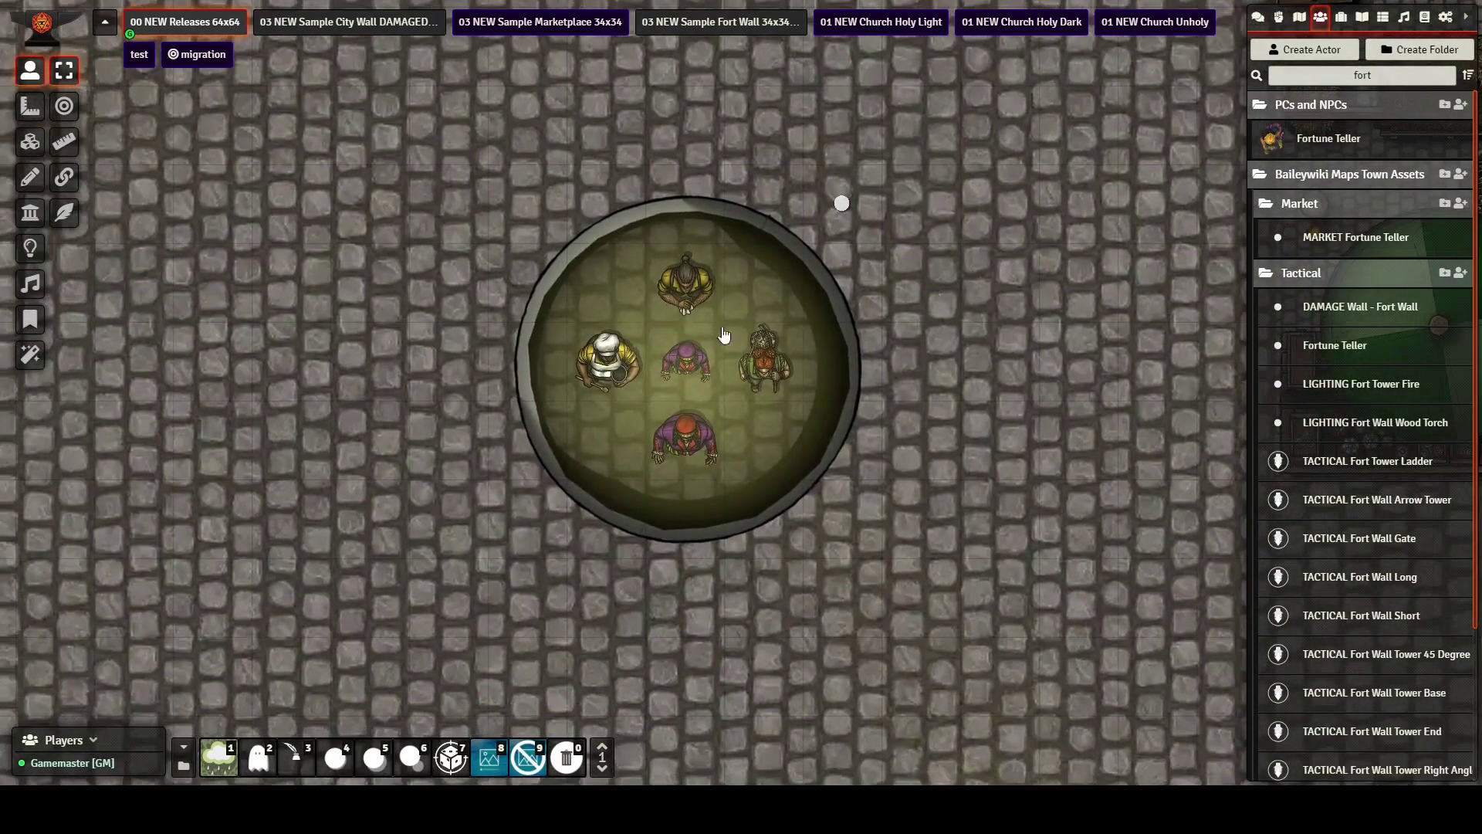
left_click(722, 331)
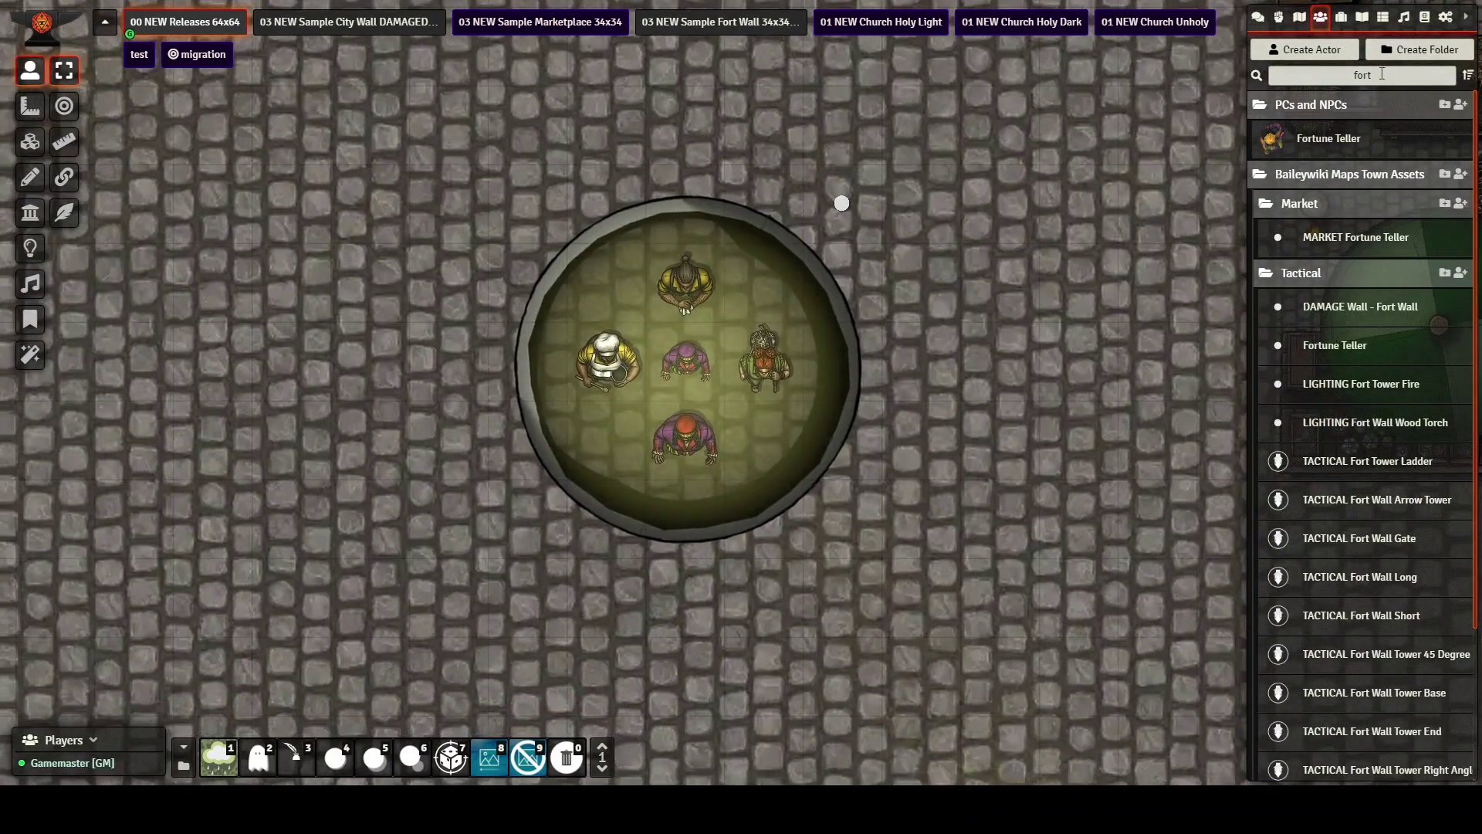
key("ctrl+a")
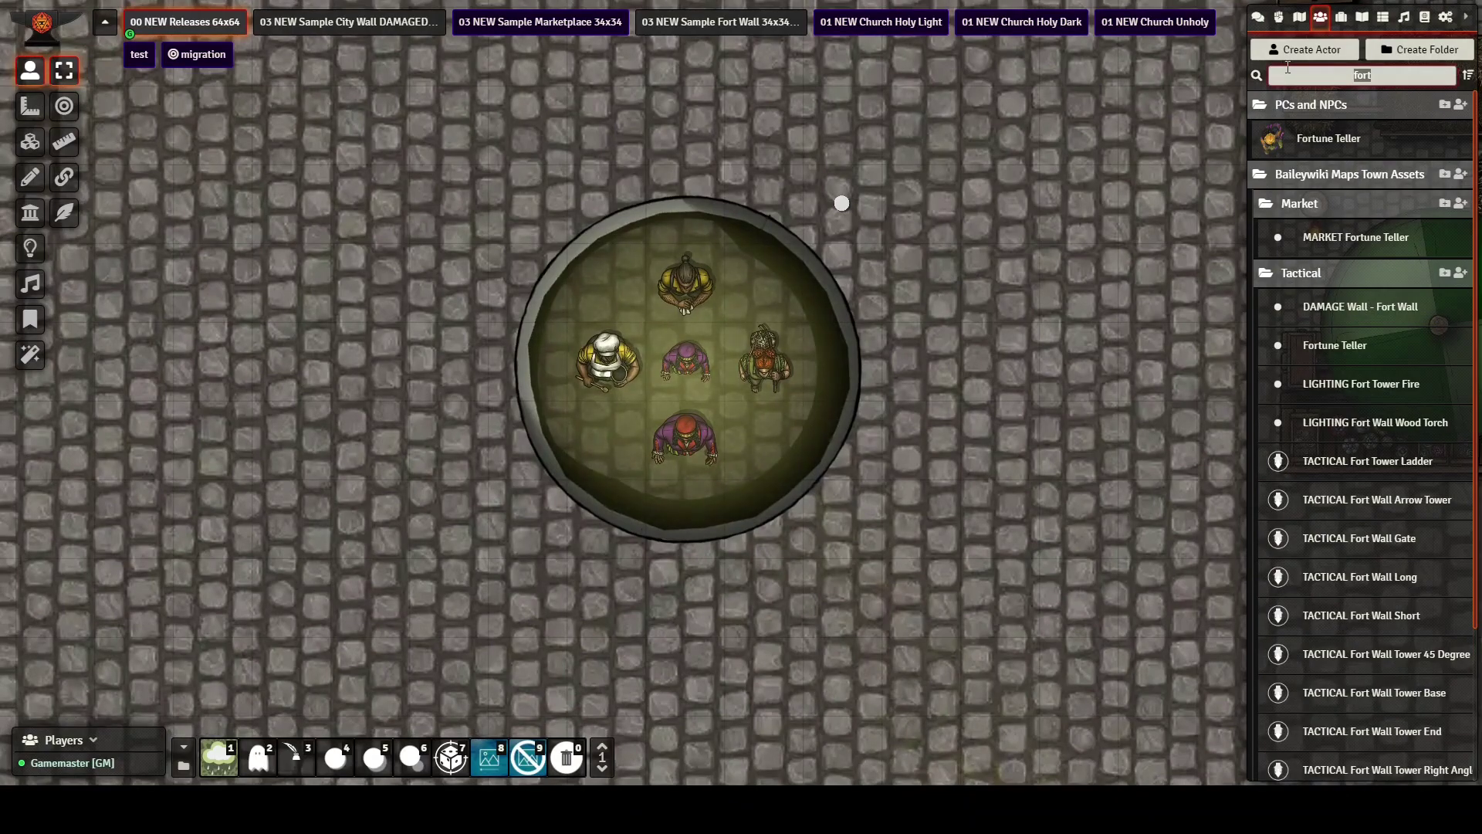
type("npc")
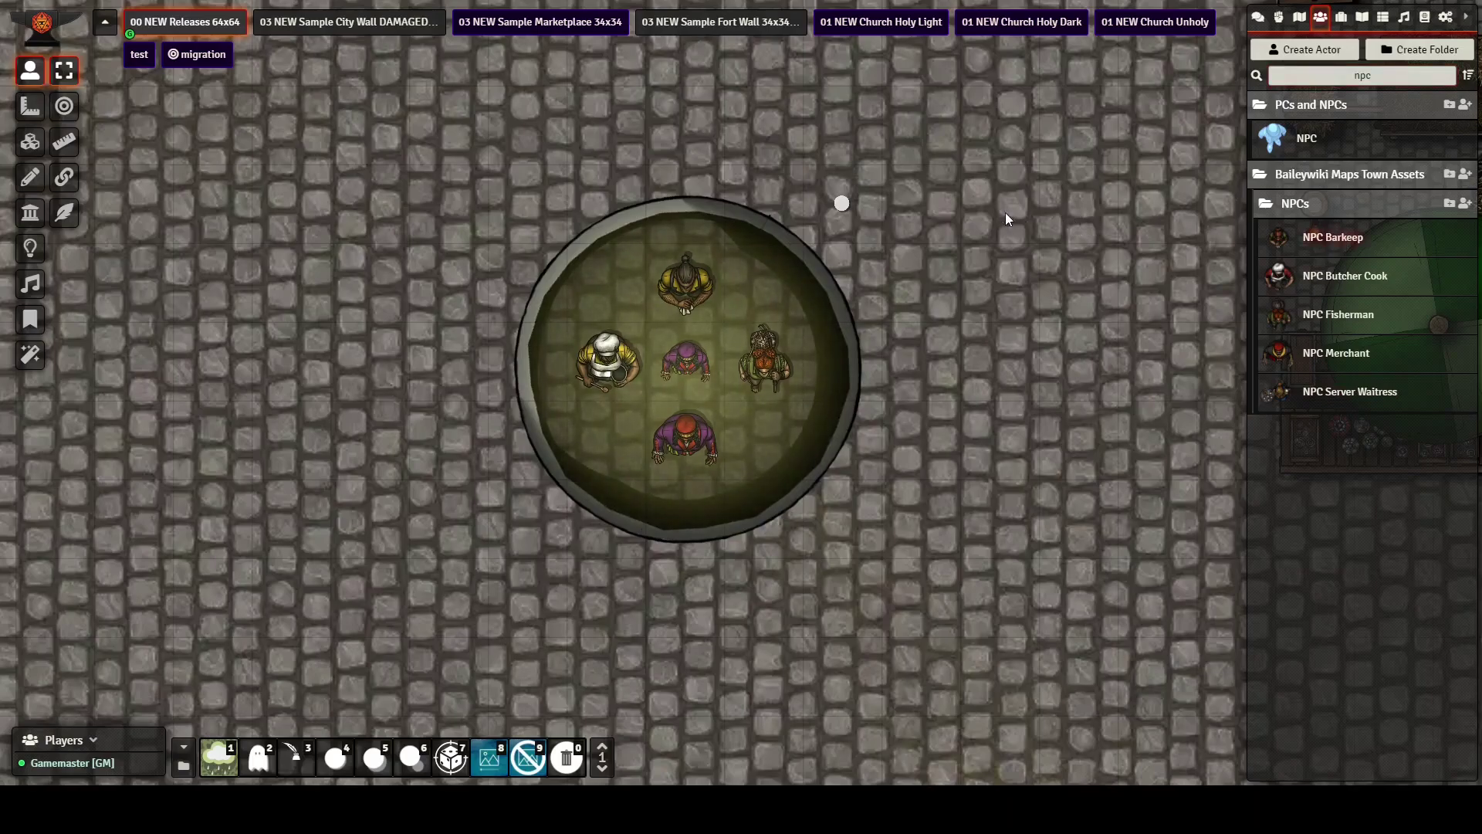
Place two sample NPC tokens on the cobbles east of the tiny hut and delete both of them
left_click_drag(1005, 219, 1003, 219)
key("ctrl+v")
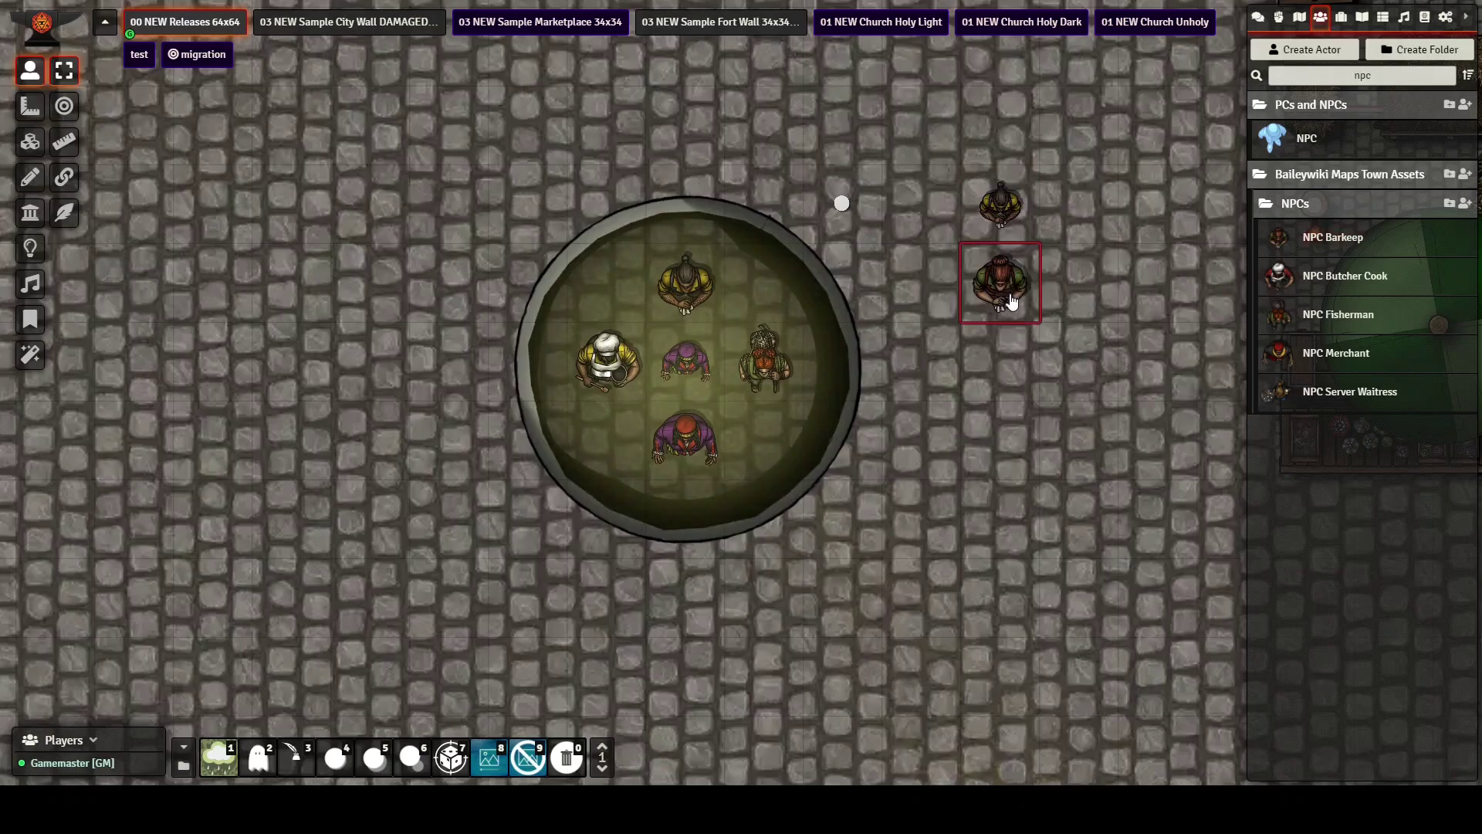
left_click(996, 219)
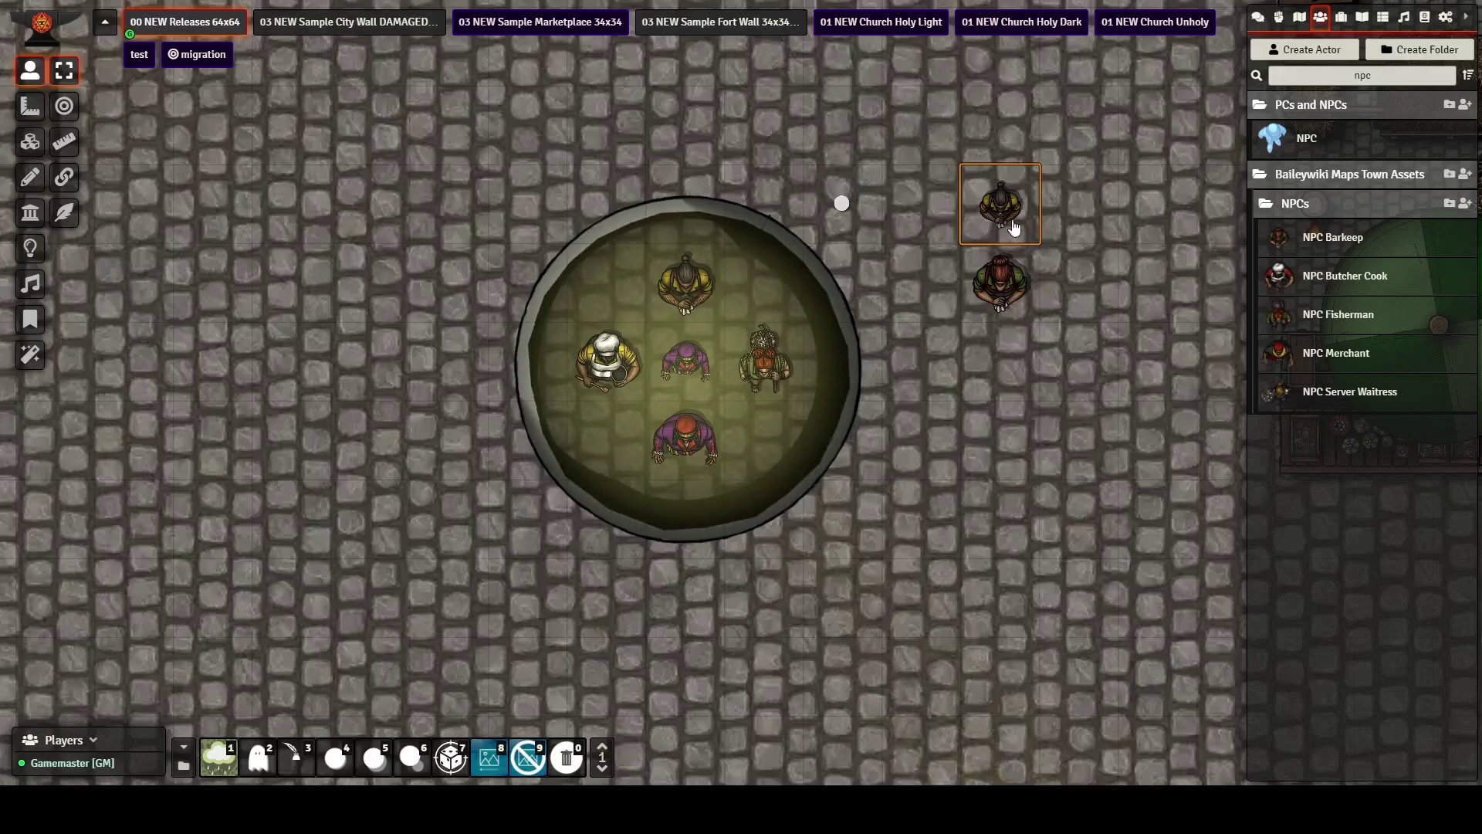
key("Delete")
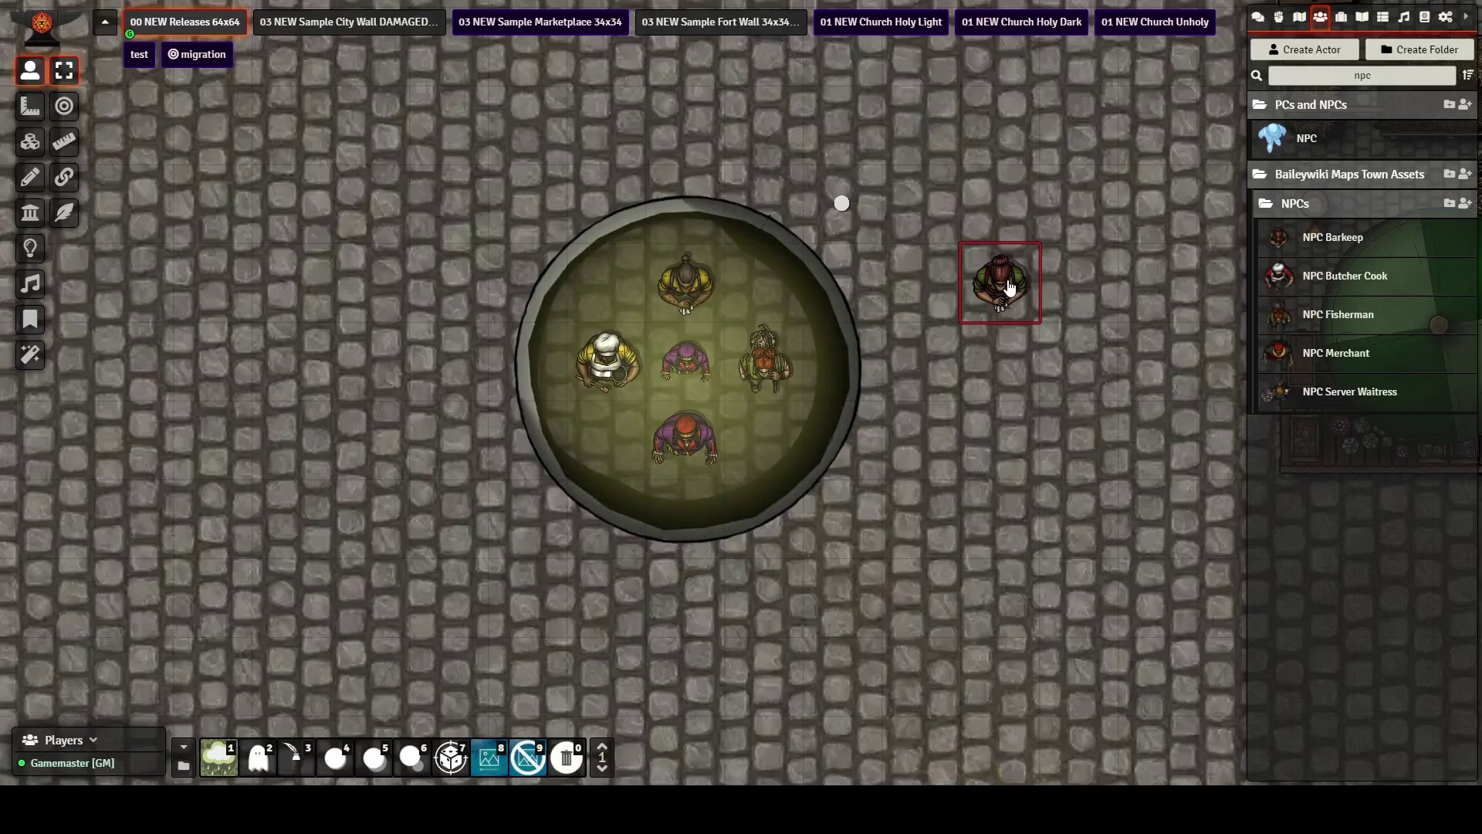
left_click(1005, 290)
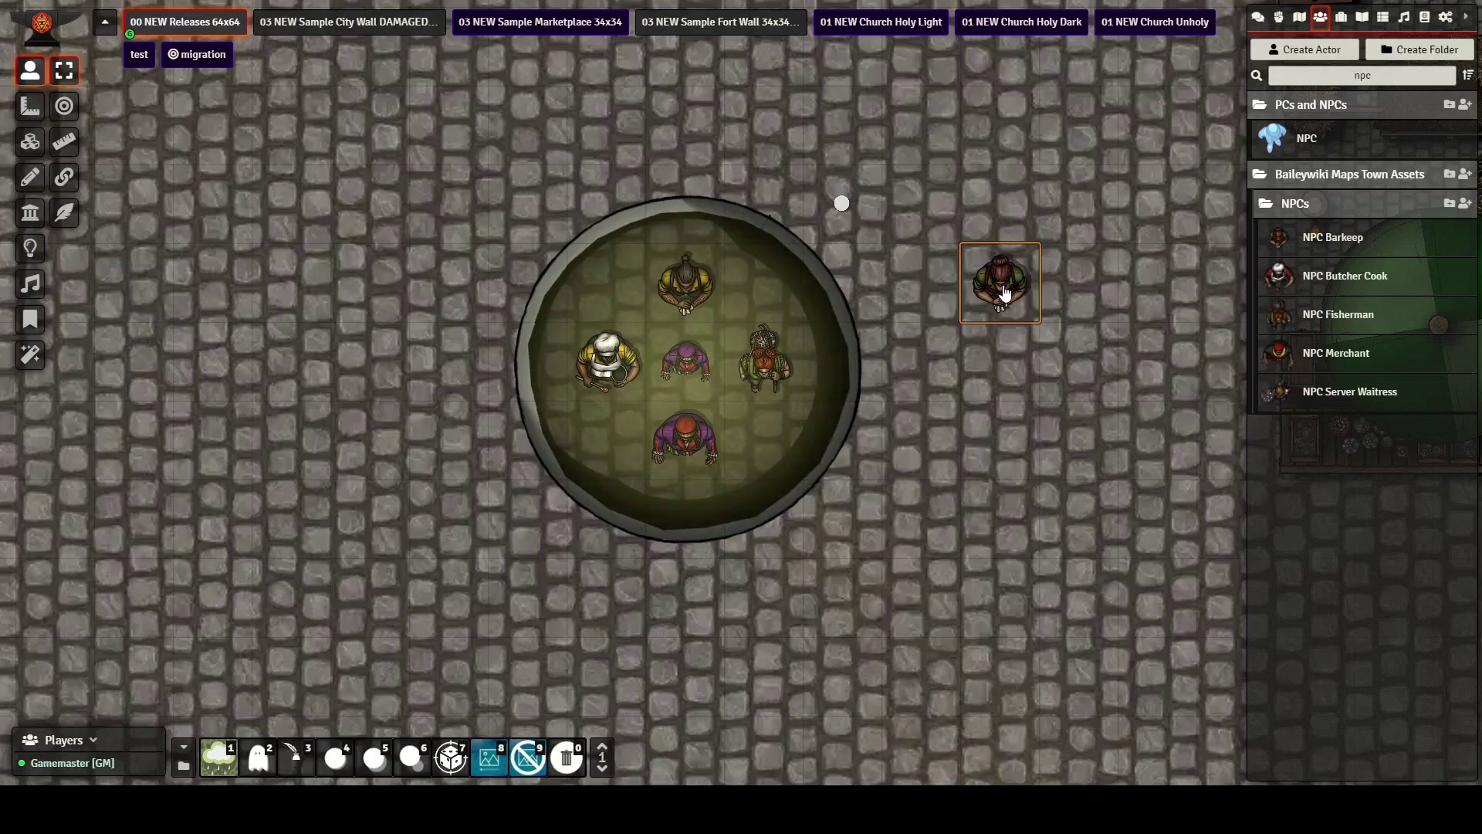
key("Delete")
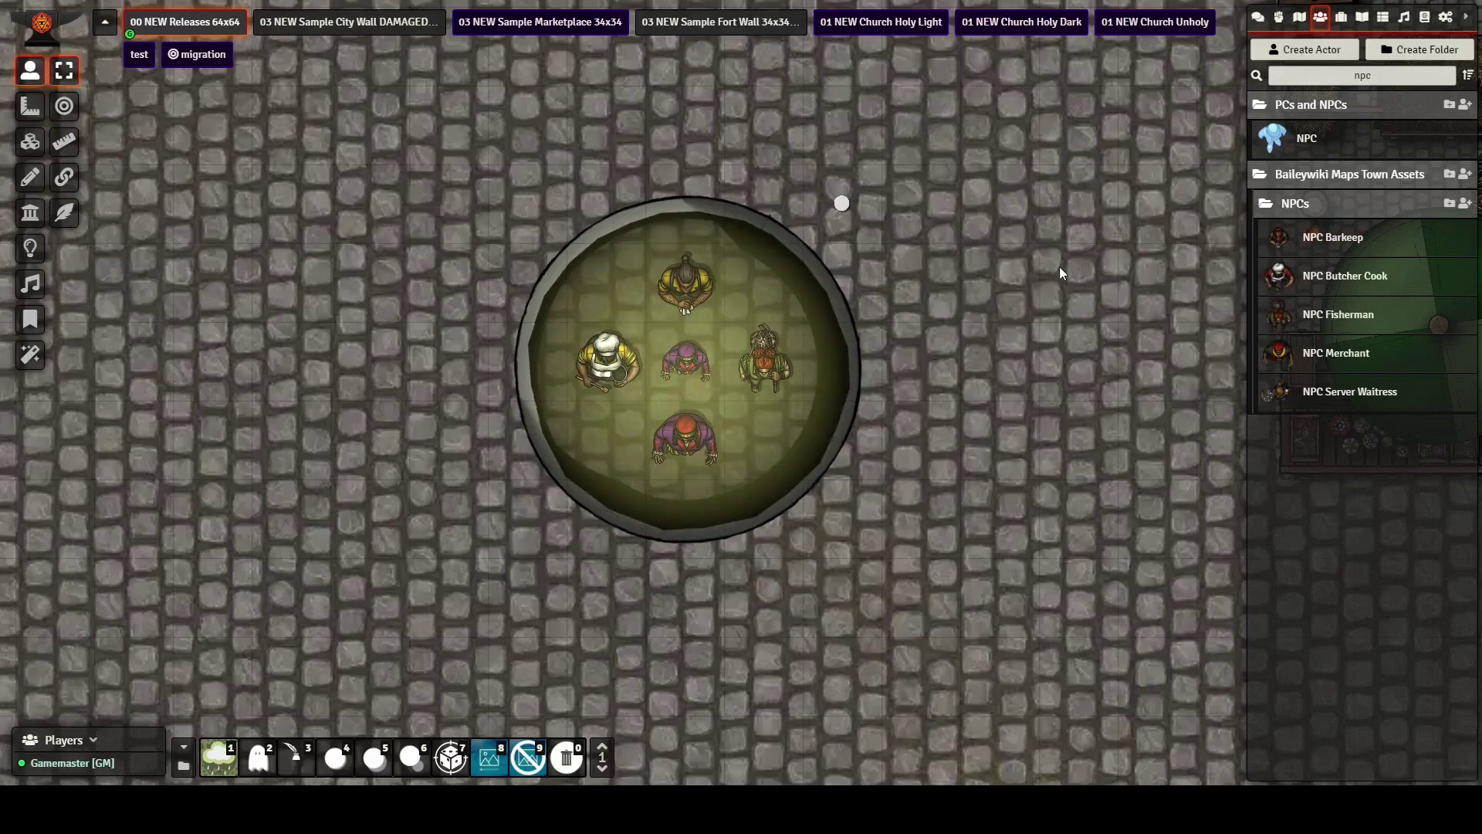
Move the tiny hut token west so the whole hut stands clear of the NPCs
scroll(1059, 275, "down", 3)
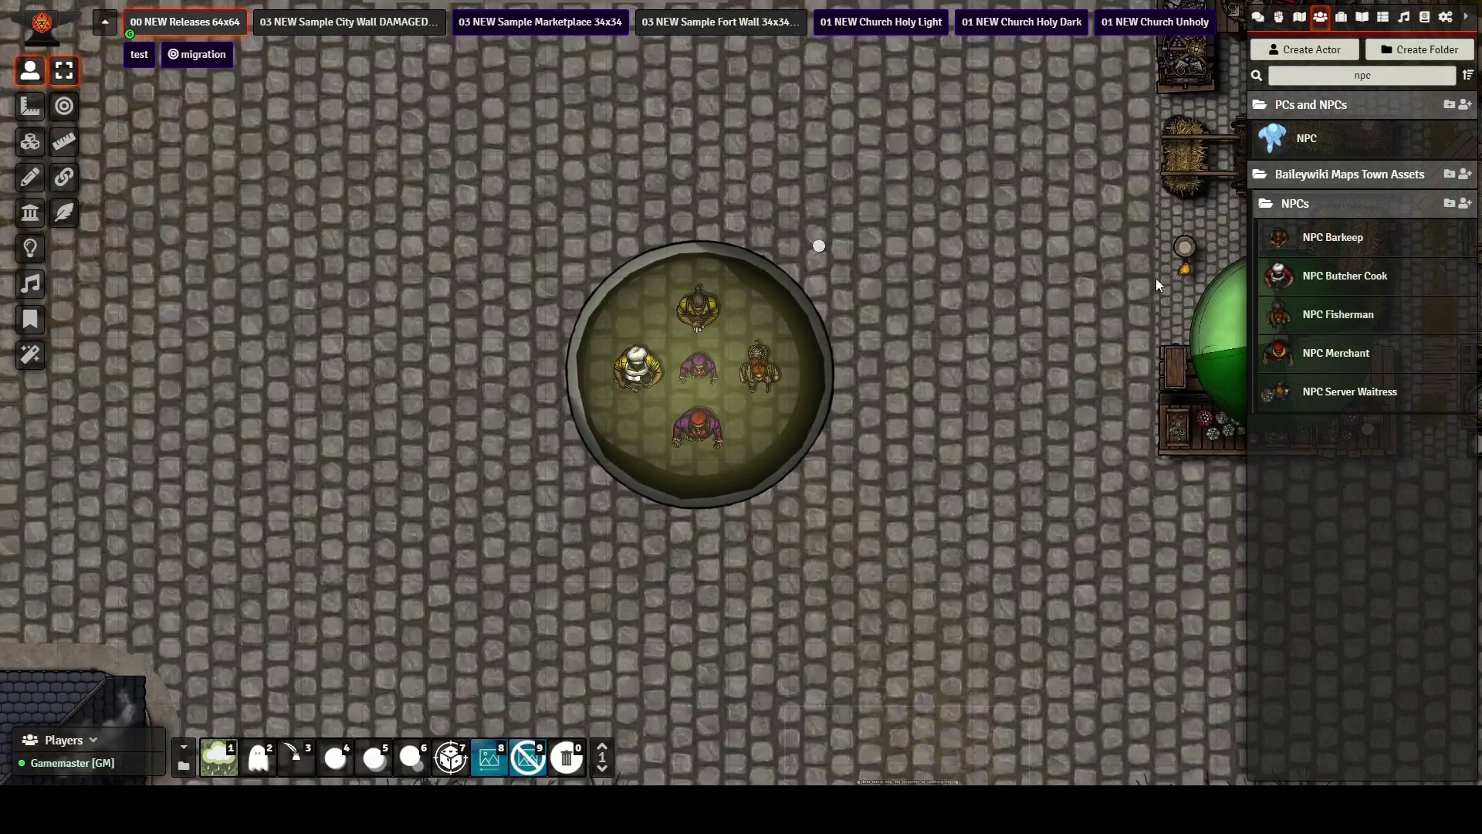
scroll(957, 317, "up", 4)
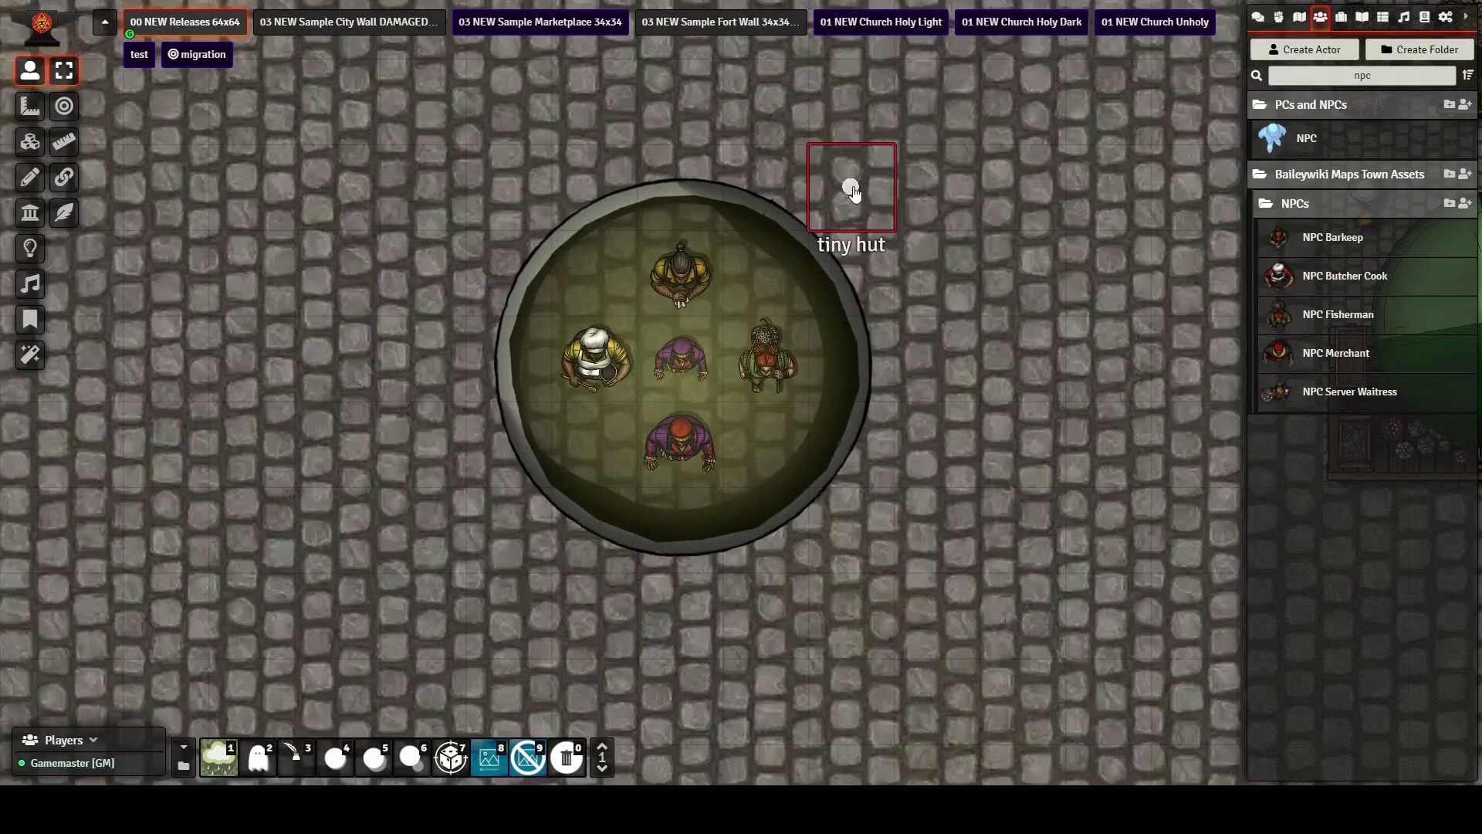
scroll(946, 262, "down", 10)
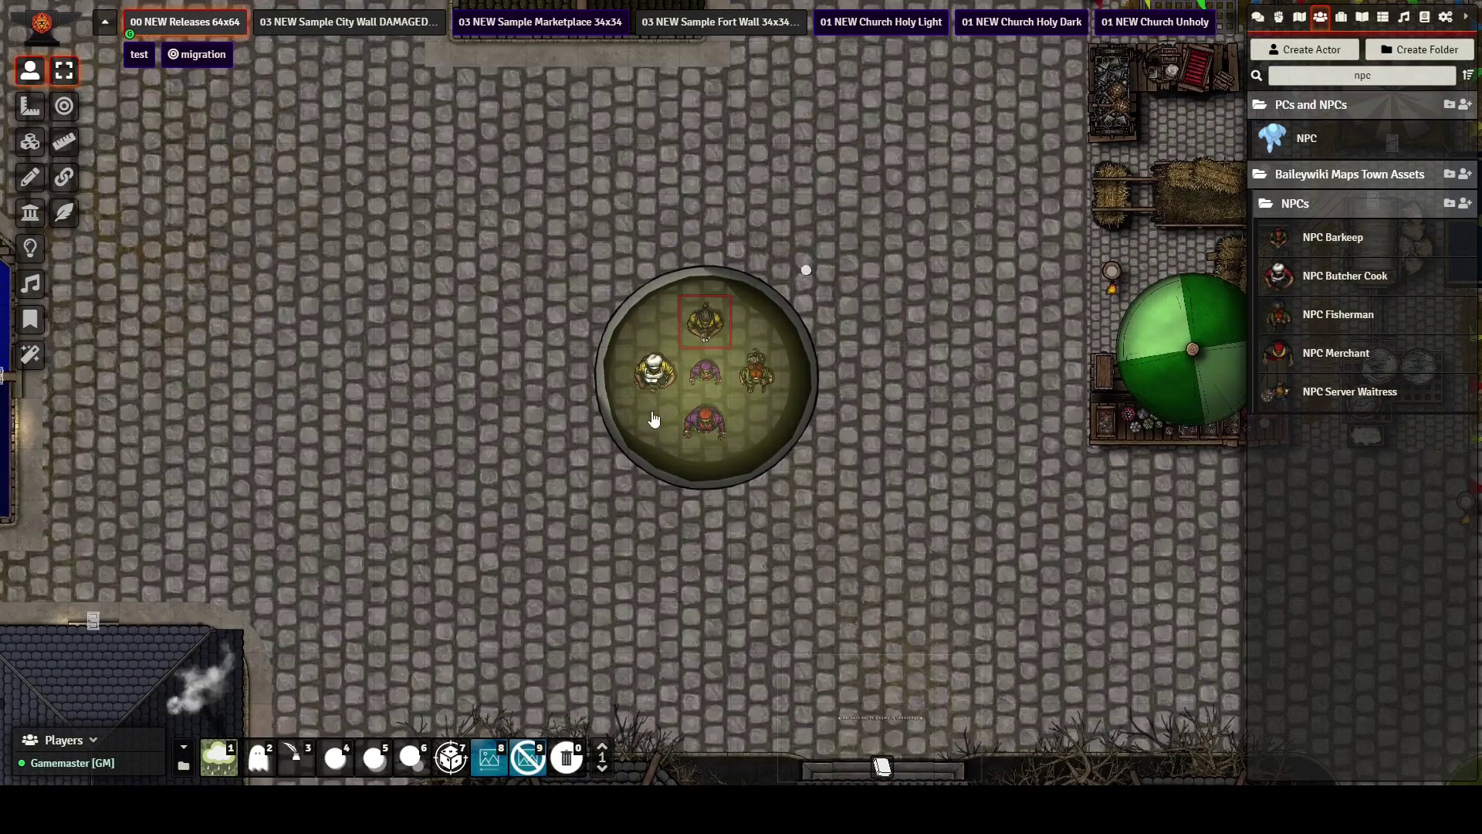
left_click(806, 272)
key("ctrl+v")
left_click_drag(515, 267, 511, 267)
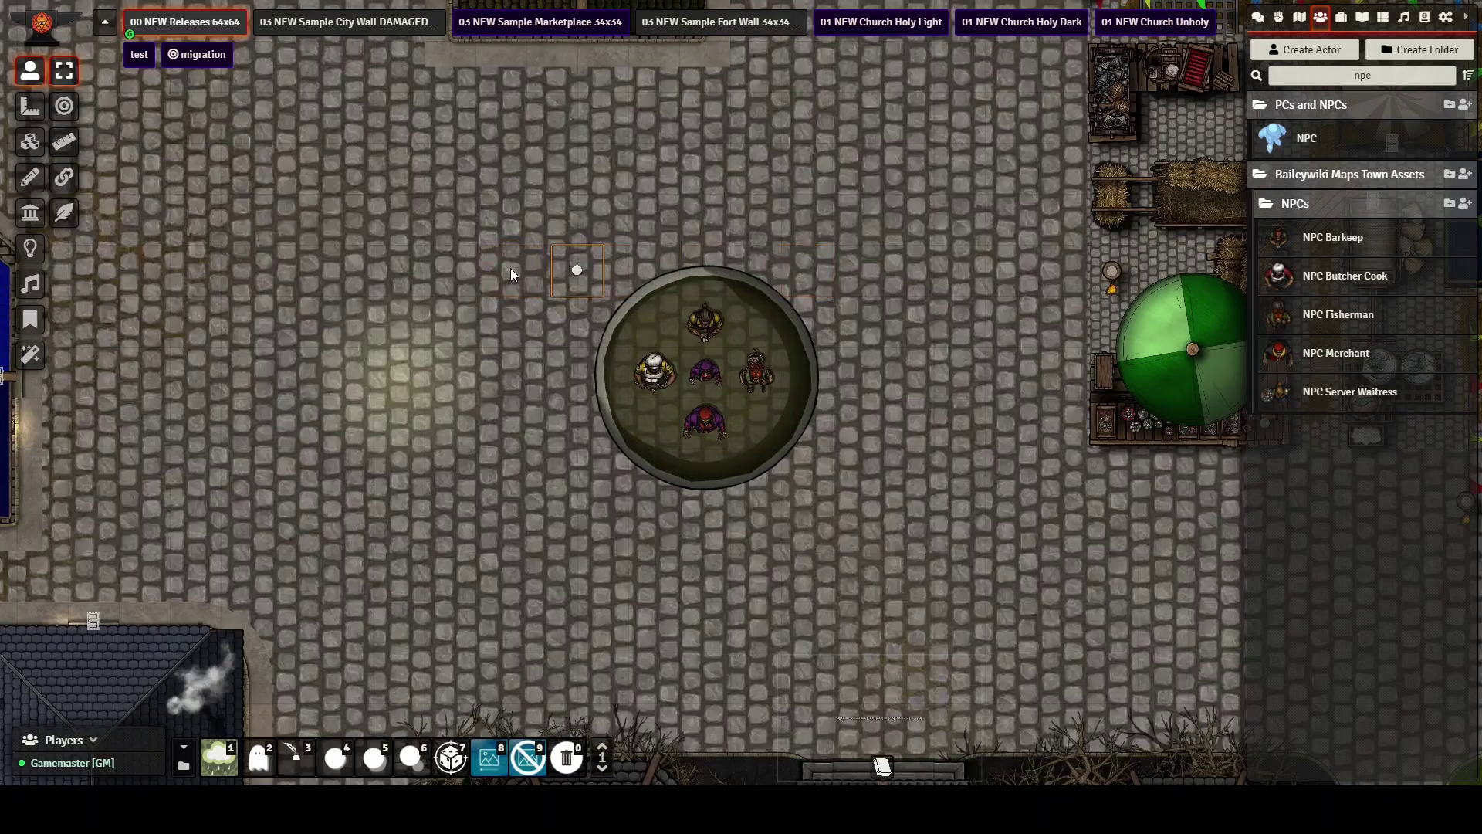
key("Left")
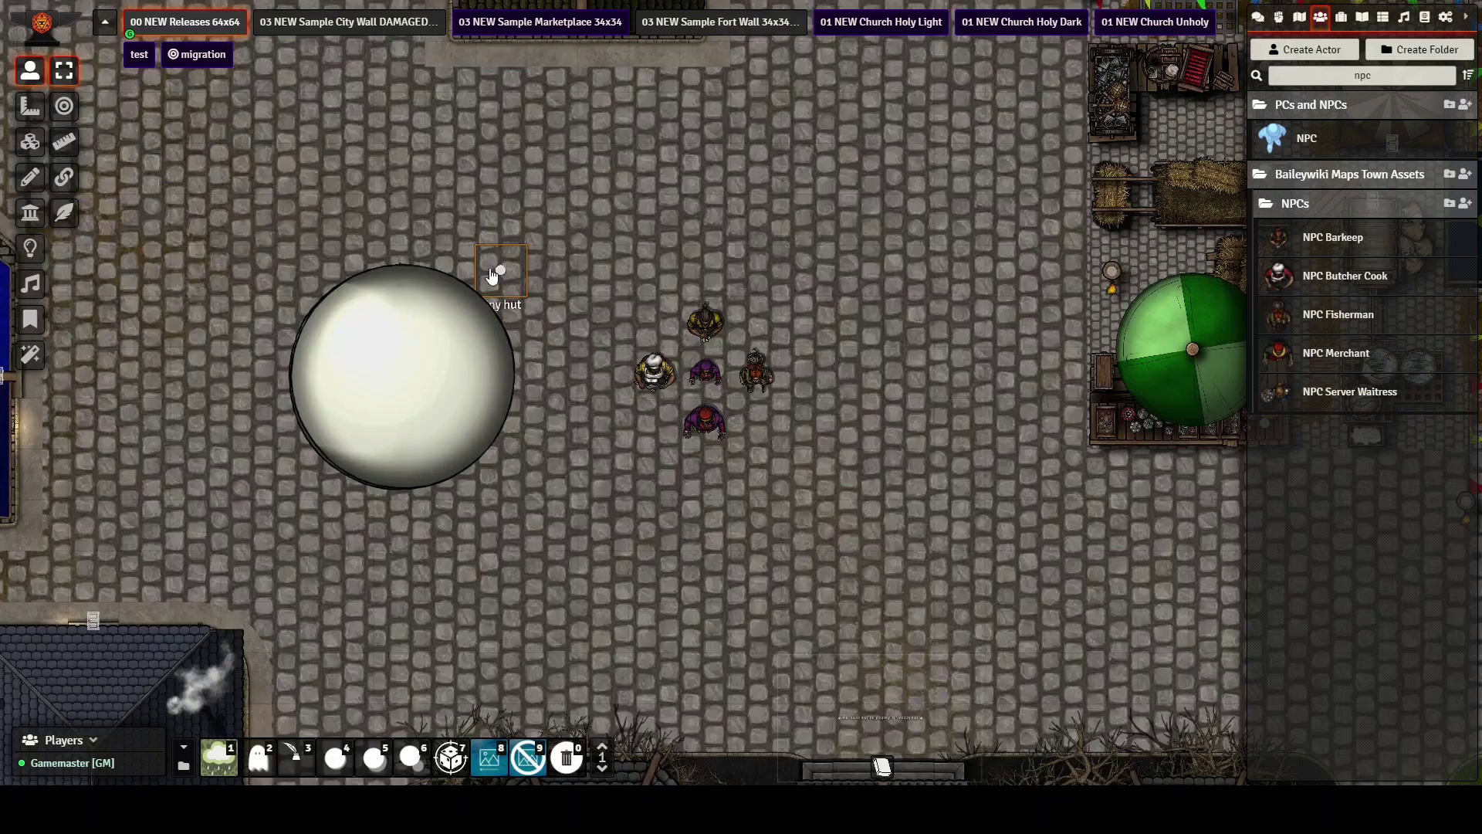
Inspect the tiny hut's interior on the tile layer and move the hut back over the NPCs
left_click(30, 141)
left_click(412, 368)
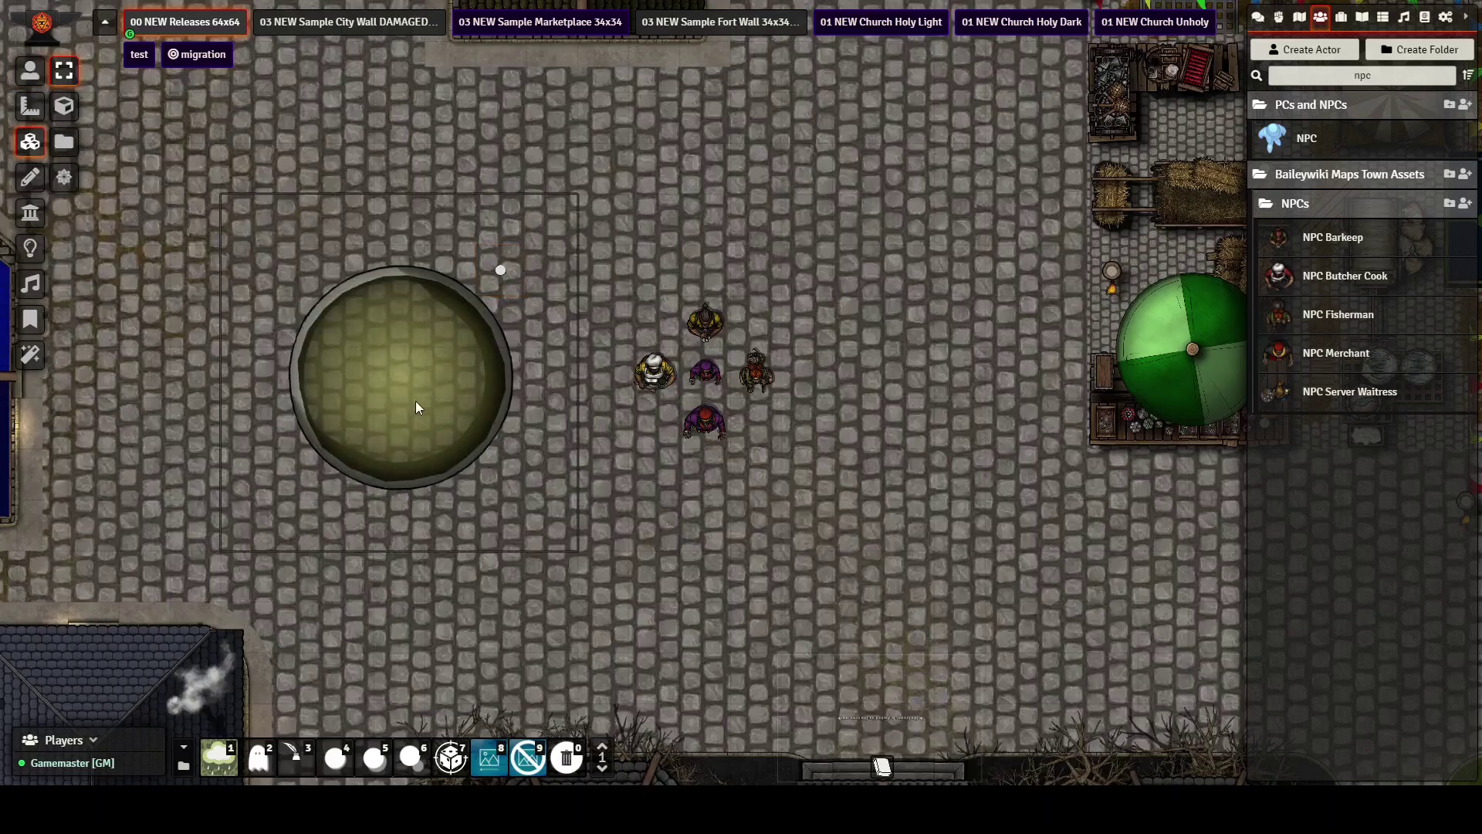
left_click(29, 71)
left_click(502, 276)
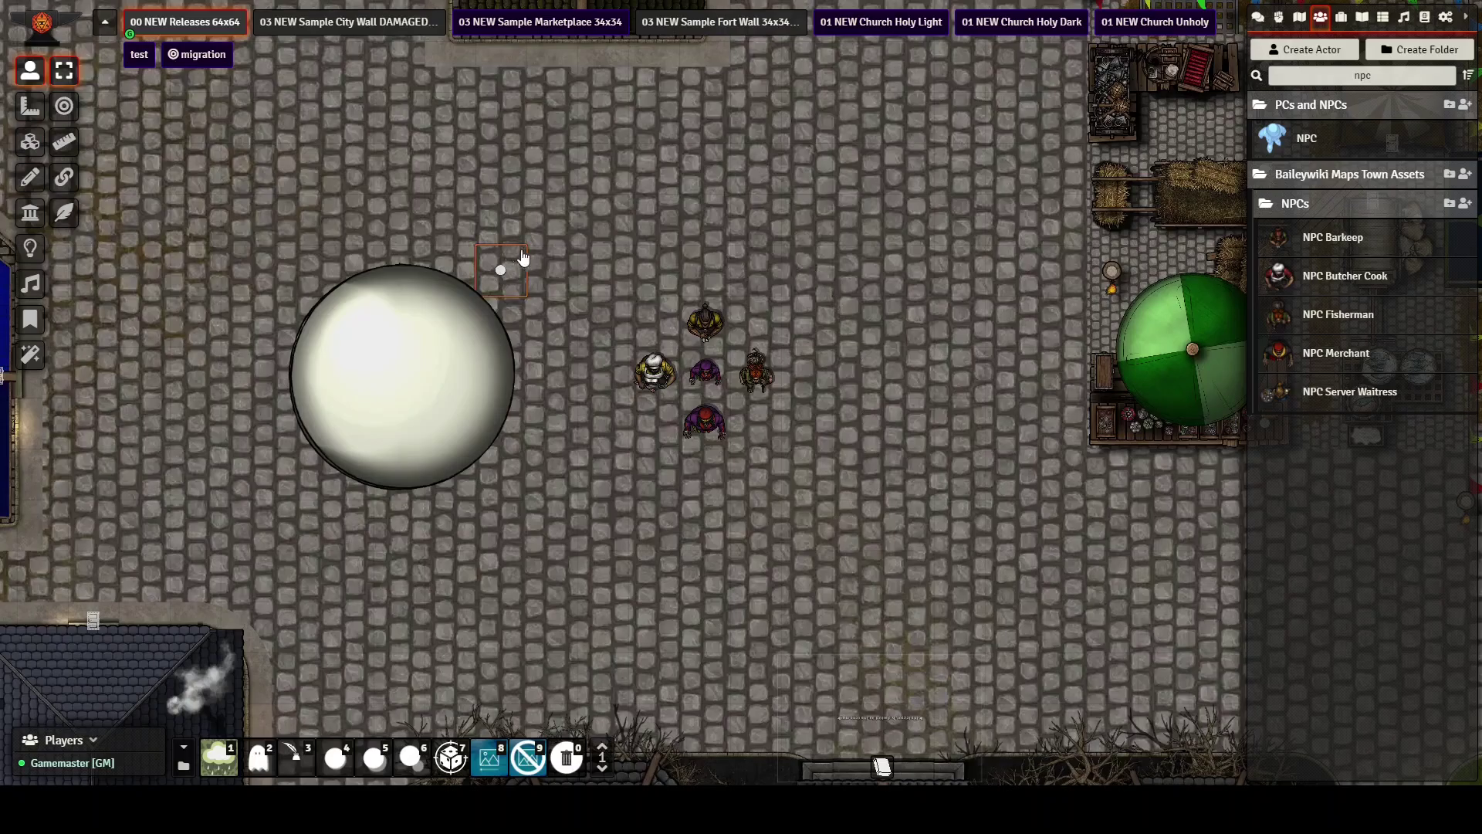
left_click_drag(503, 274, 815, 267)
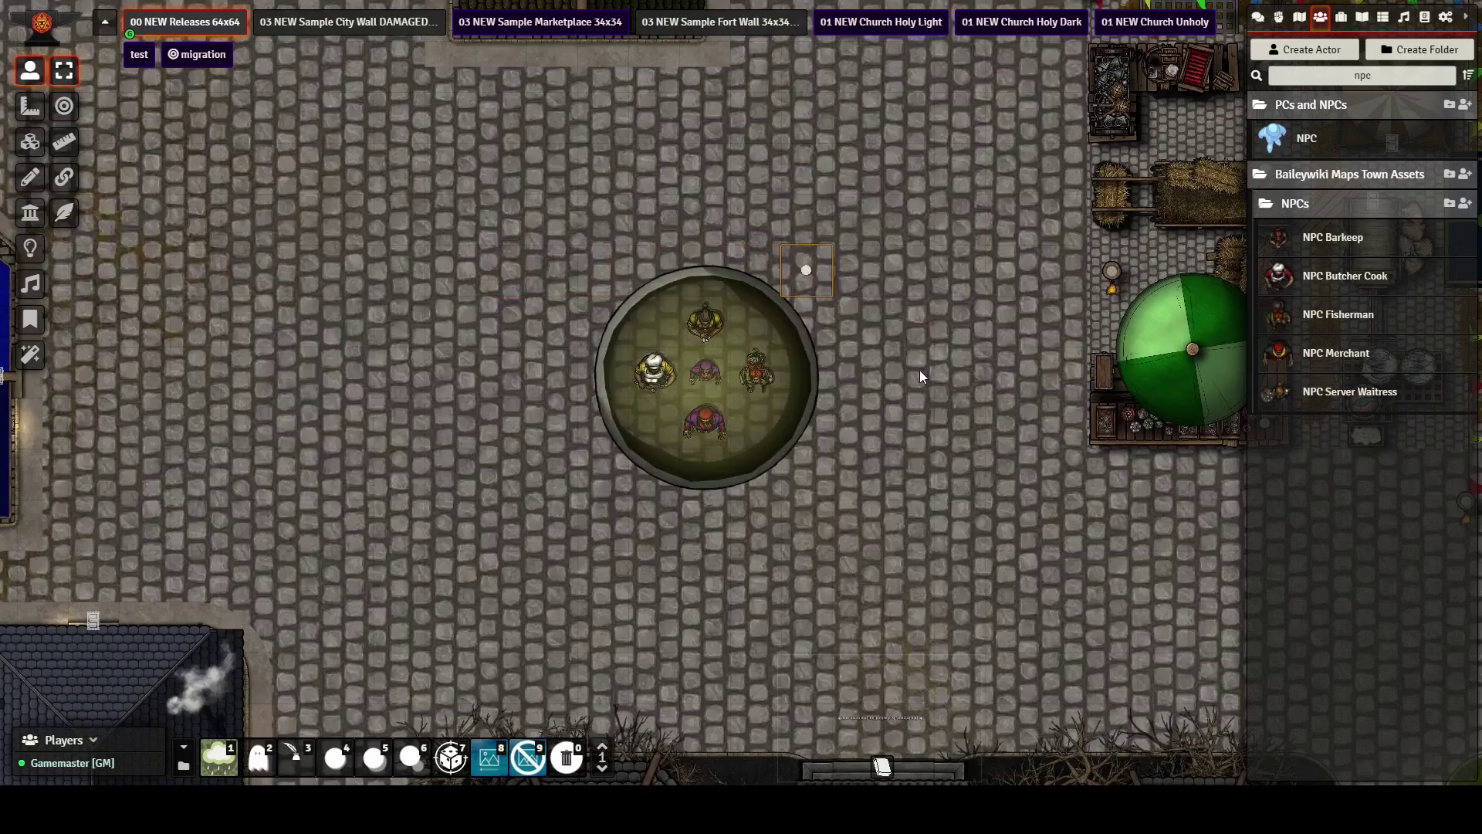
Go to the spike pit on the grass patch and search the actors for "trap"
scroll(919, 370, "down", 11)
left_click_drag(772, 477, 91, 502)
left_click_drag(719, 428, 665, 297)
scroll(664, 306, "up", 3)
scroll(665, 306, "up", 2)
scroll(591, 331, "up", 3)
left_click_drag(1386, 74, 1273, 74)
type("trap")
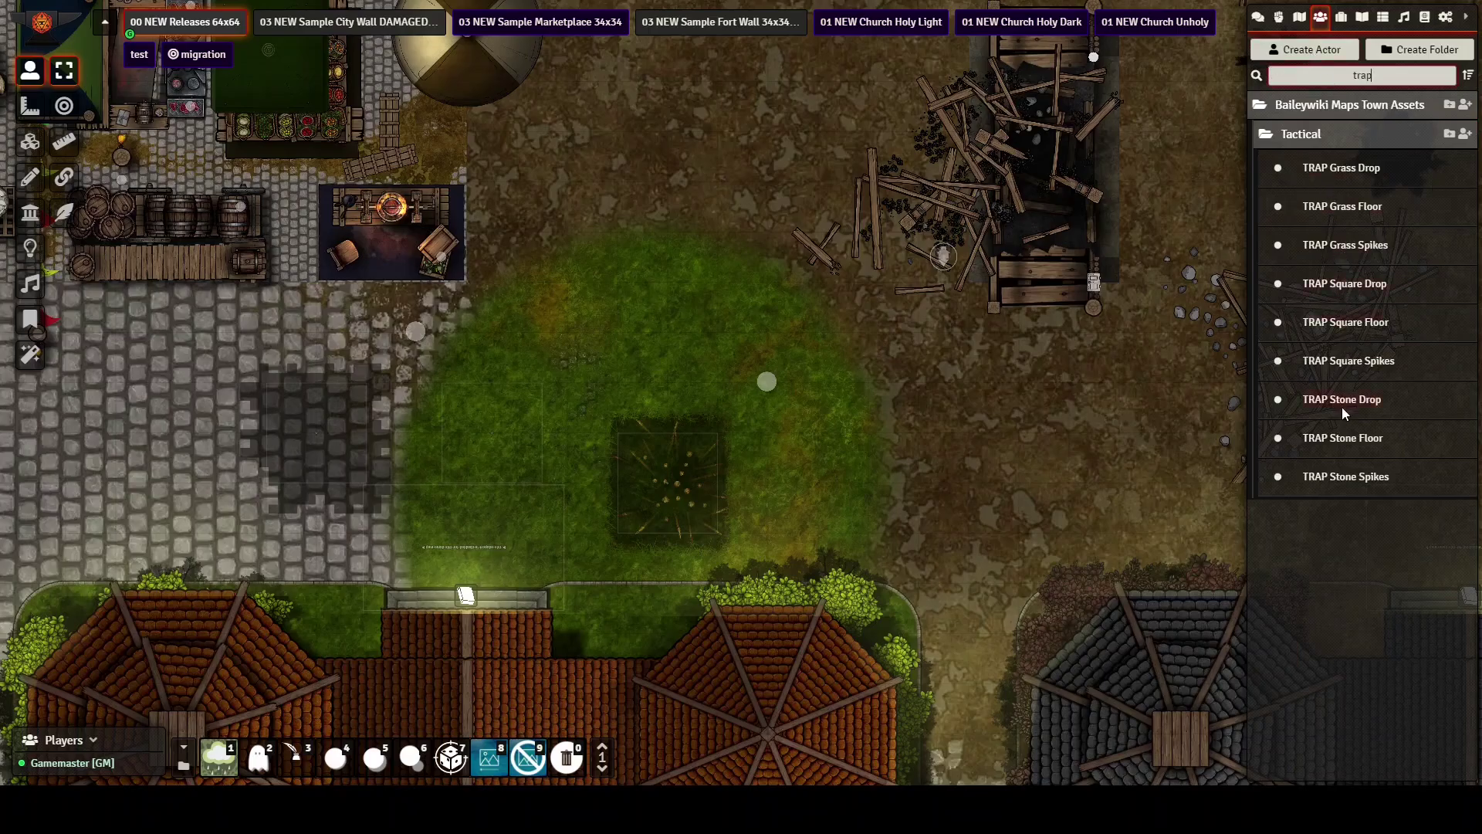
Place the TRAP Grass Floor actor on the grass patch north of the spike pit
left_click_drag(939, 488, 1058, 419)
scroll(955, 420, "up", 4)
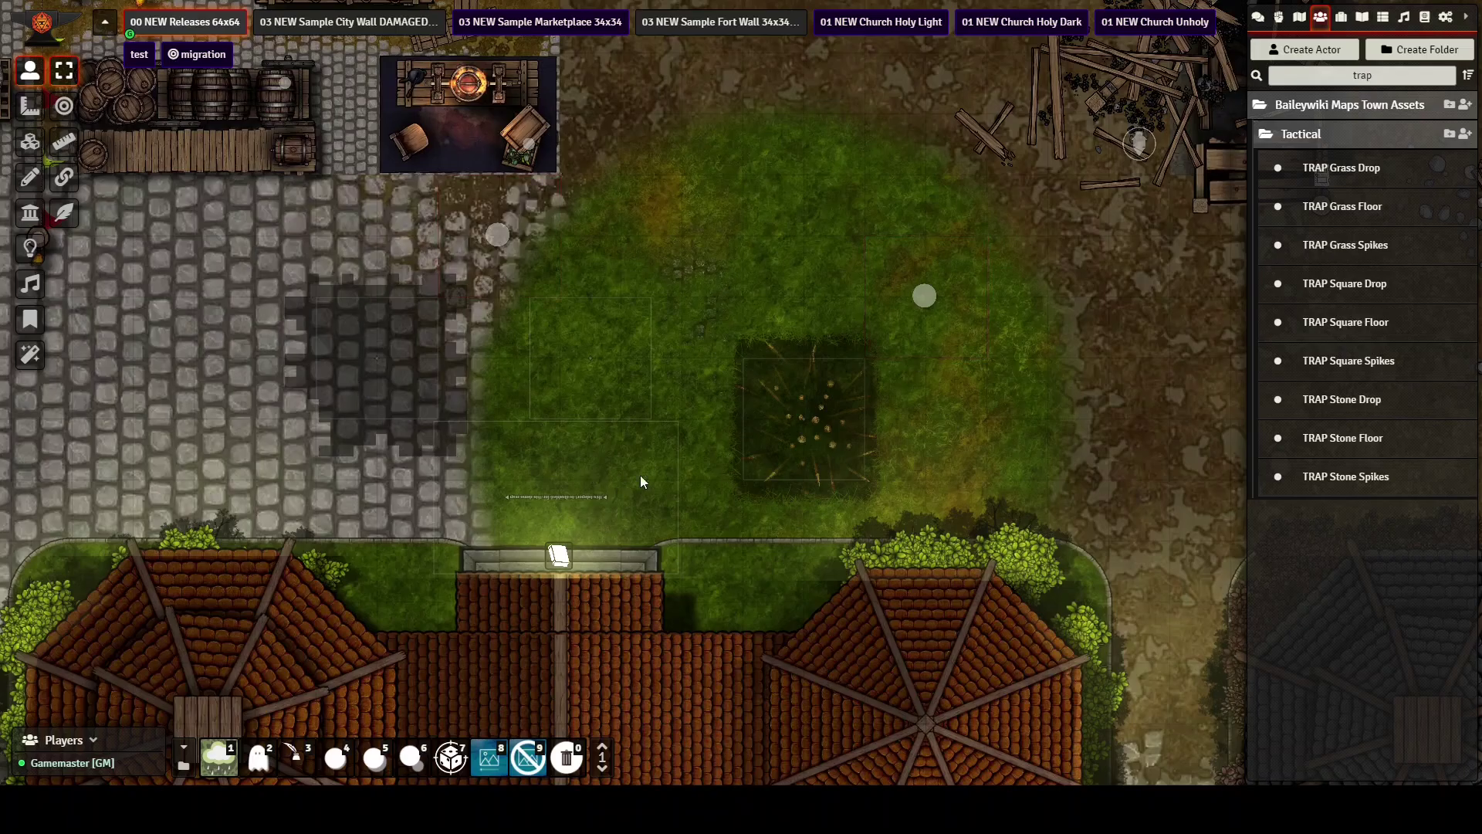
left_click_drag(635, 227, 713, 247)
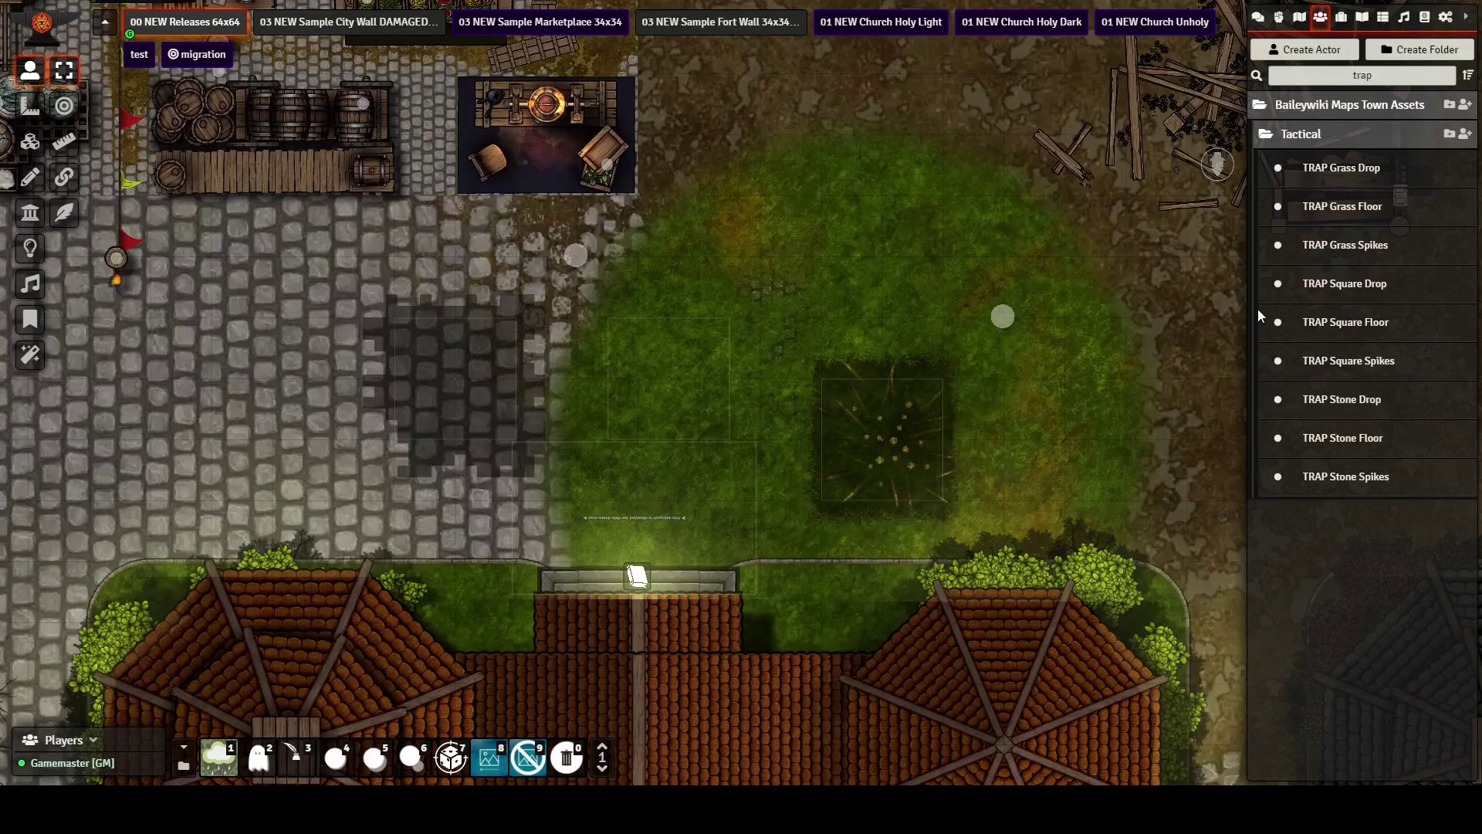
left_click_drag(1361, 210, 911, 171)
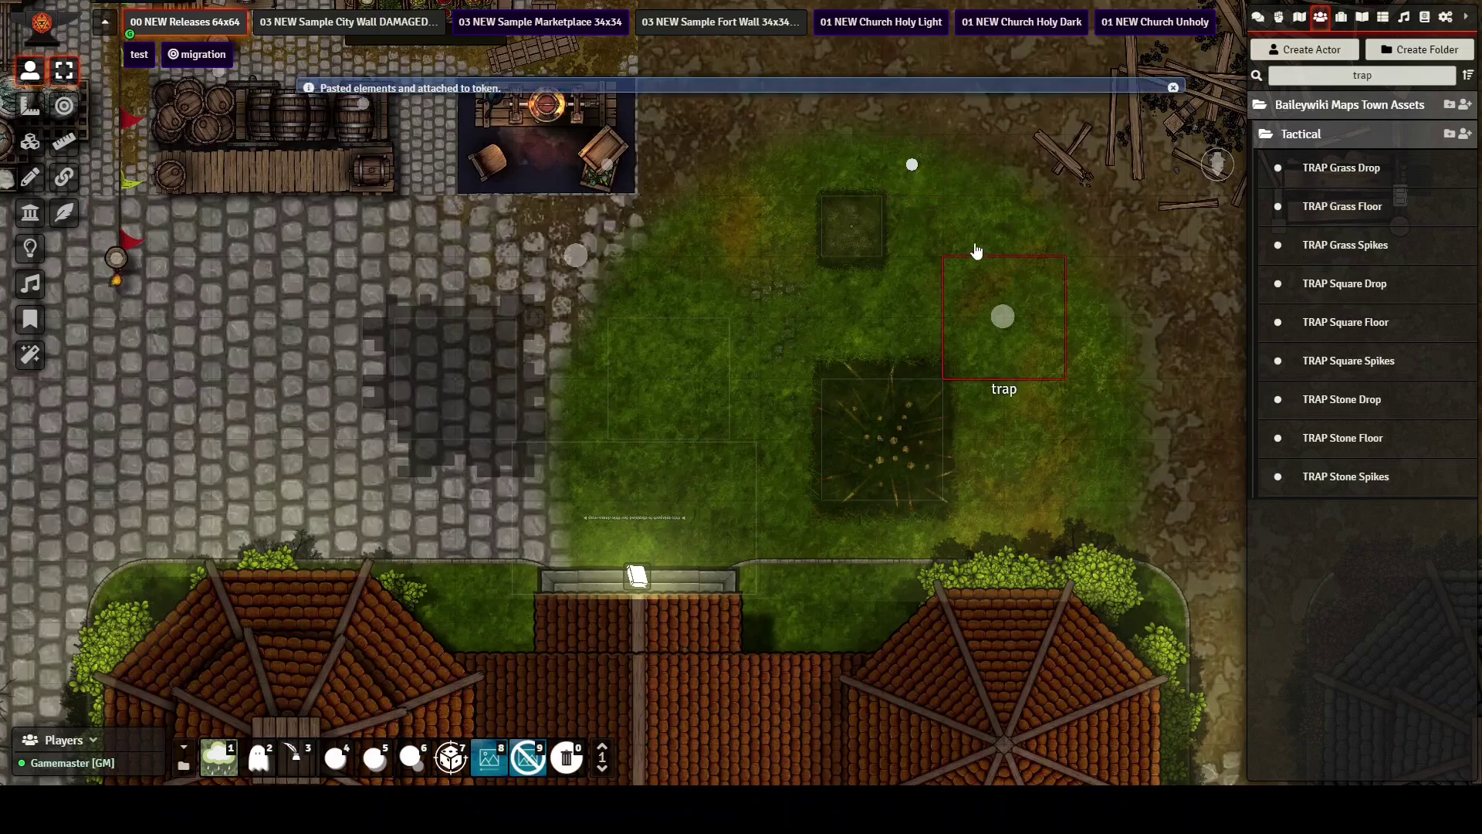
Resize the new grass floor trap's token to a width and height of 2 grid units
scroll(973, 242, "up", 5)
scroll(1003, 193, "up", 2)
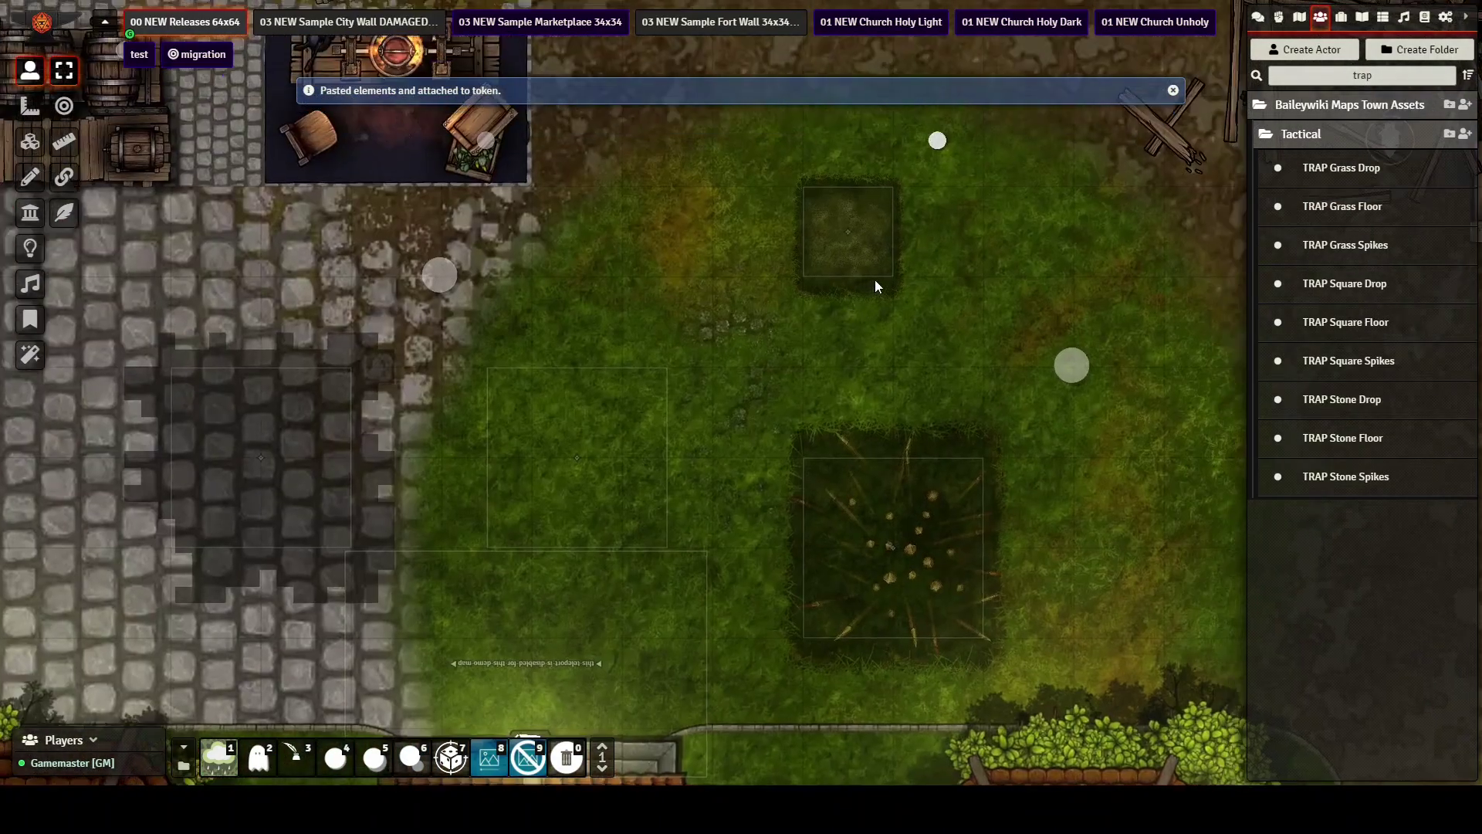
left_click_drag(875, 281, 775, 295)
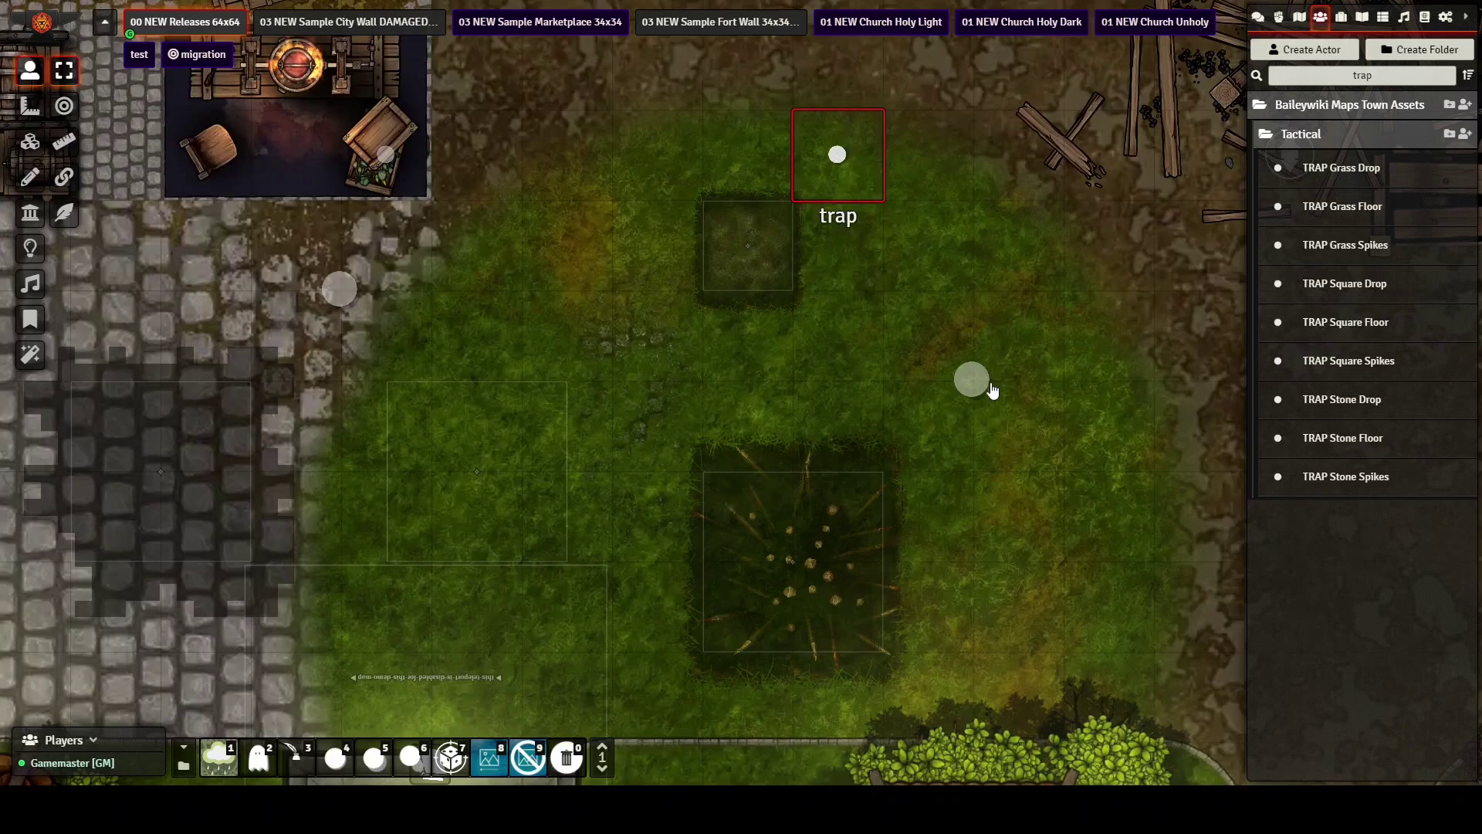
right_click(854, 154)
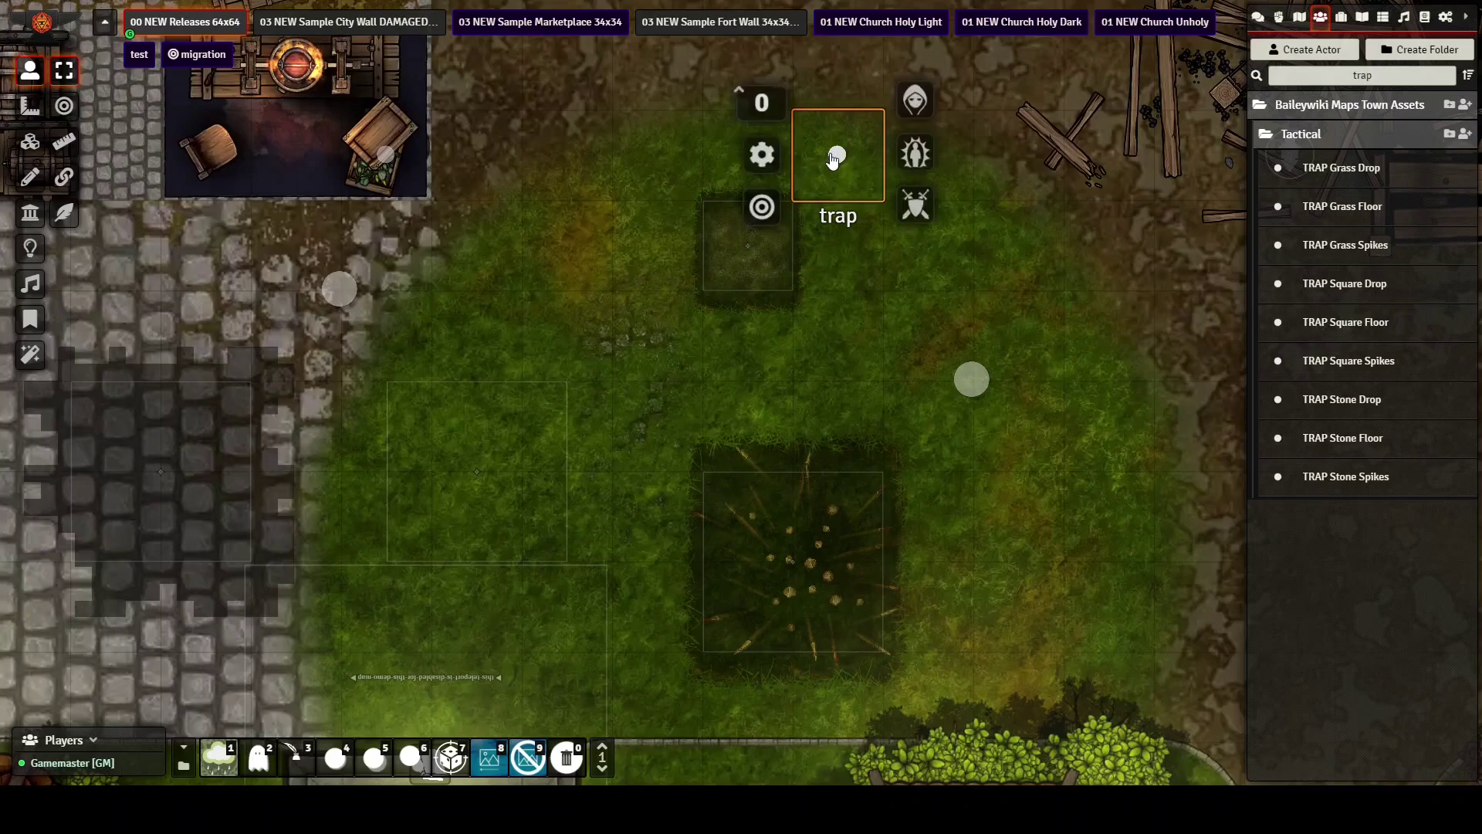
right_click(833, 160)
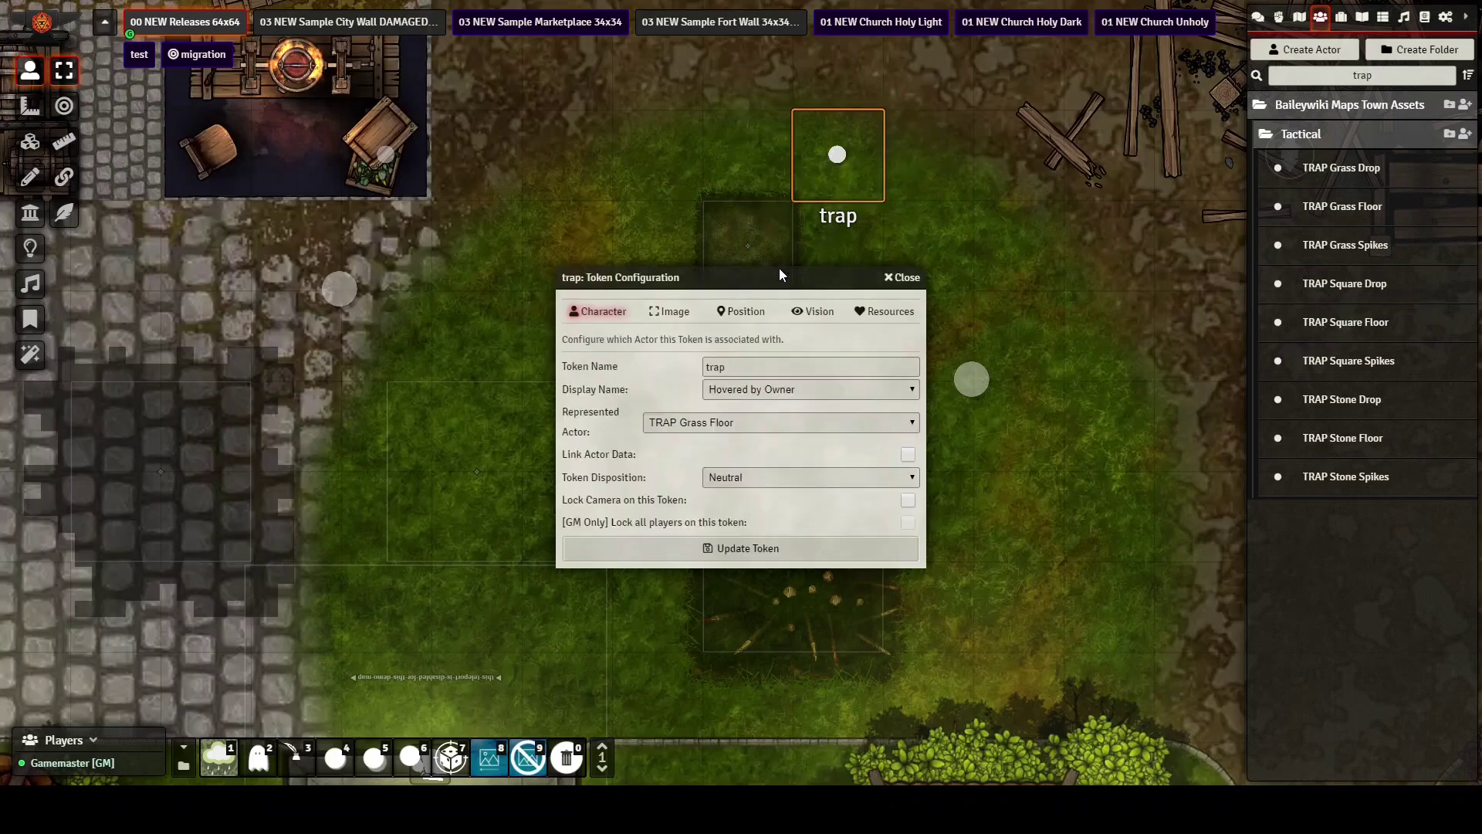
left_click(670, 311)
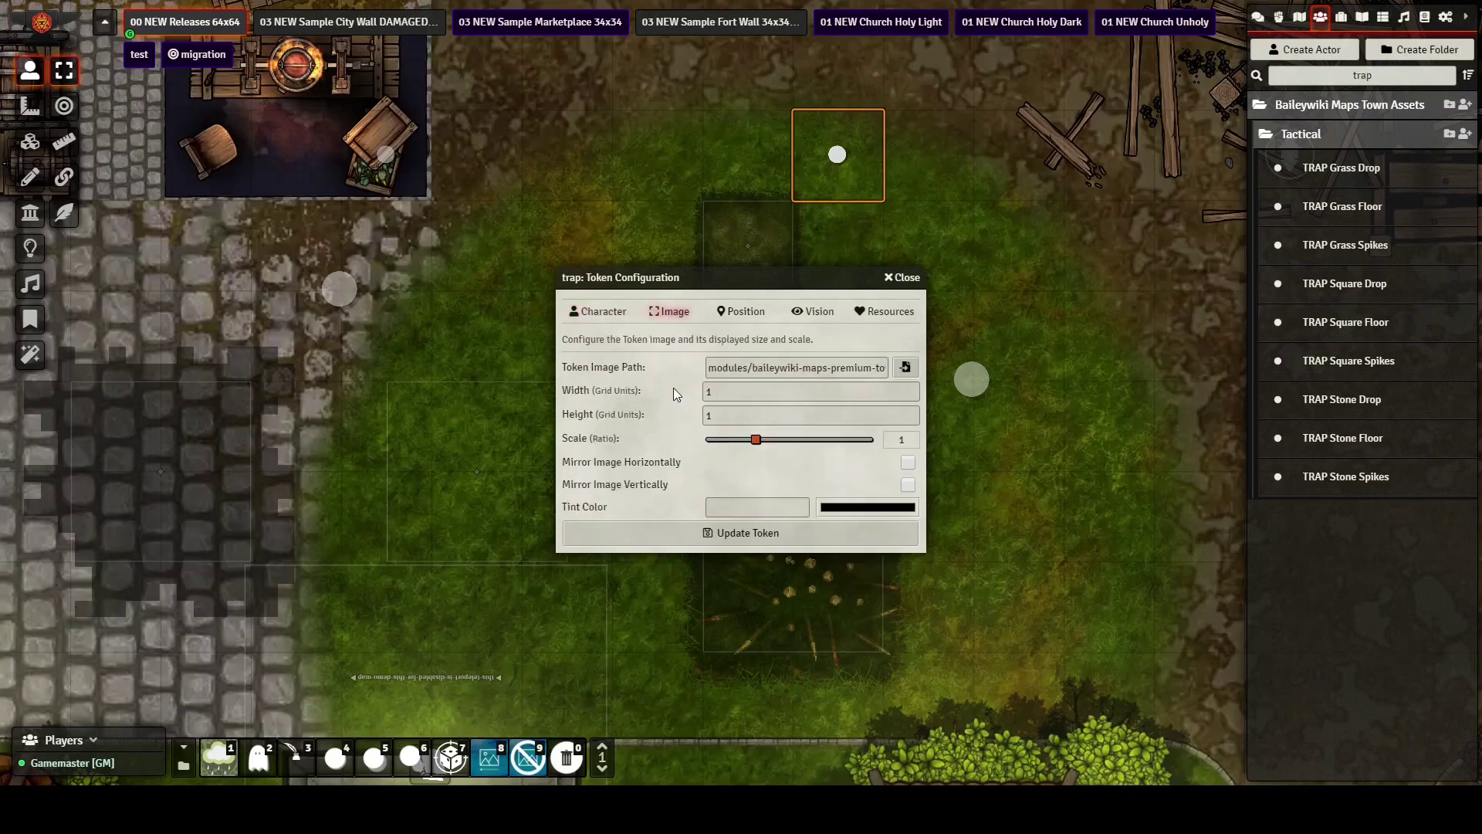
left_click_drag(706, 392, 731, 418)
type("2")
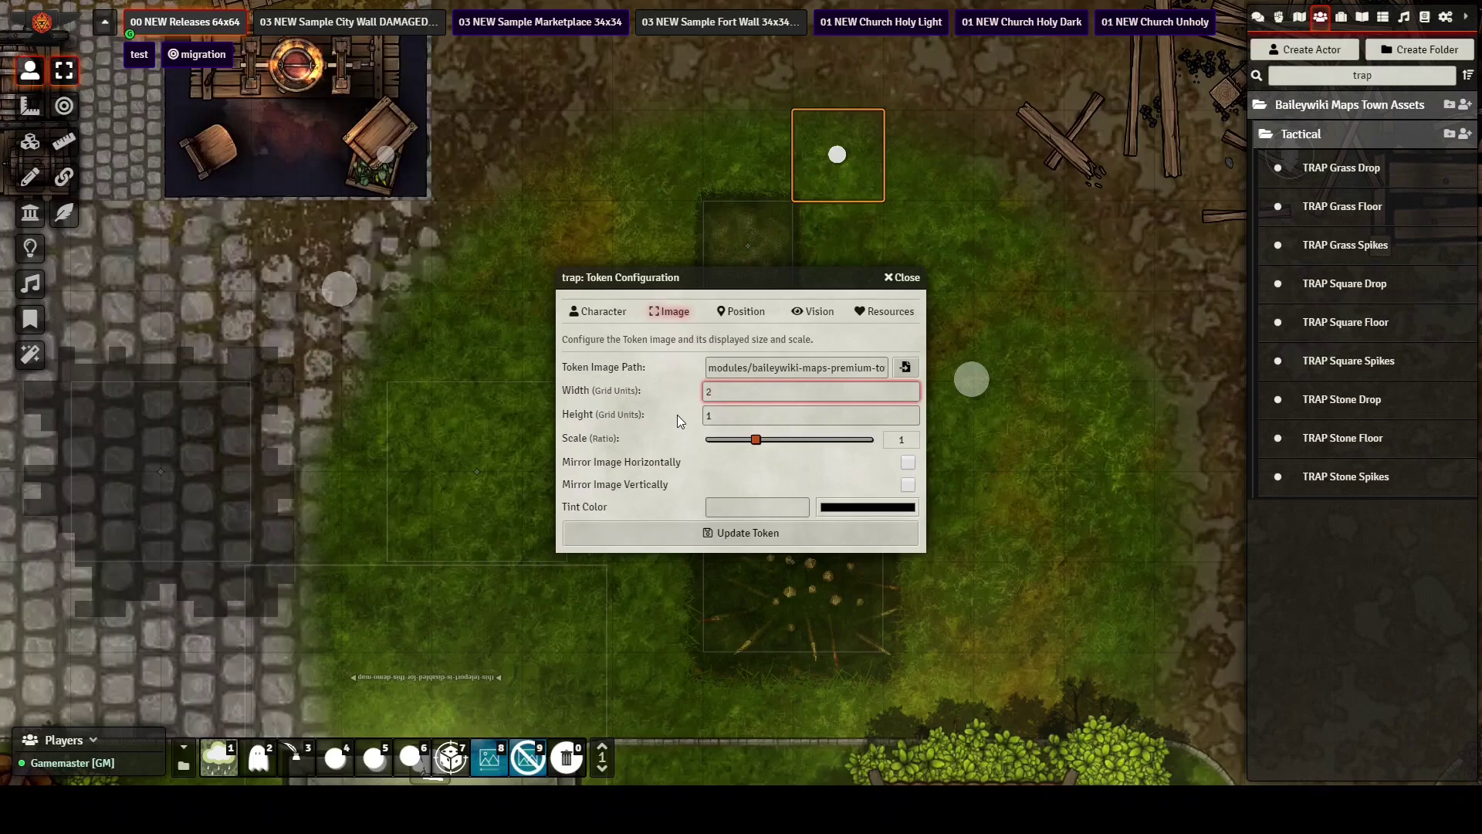
key("Tab")
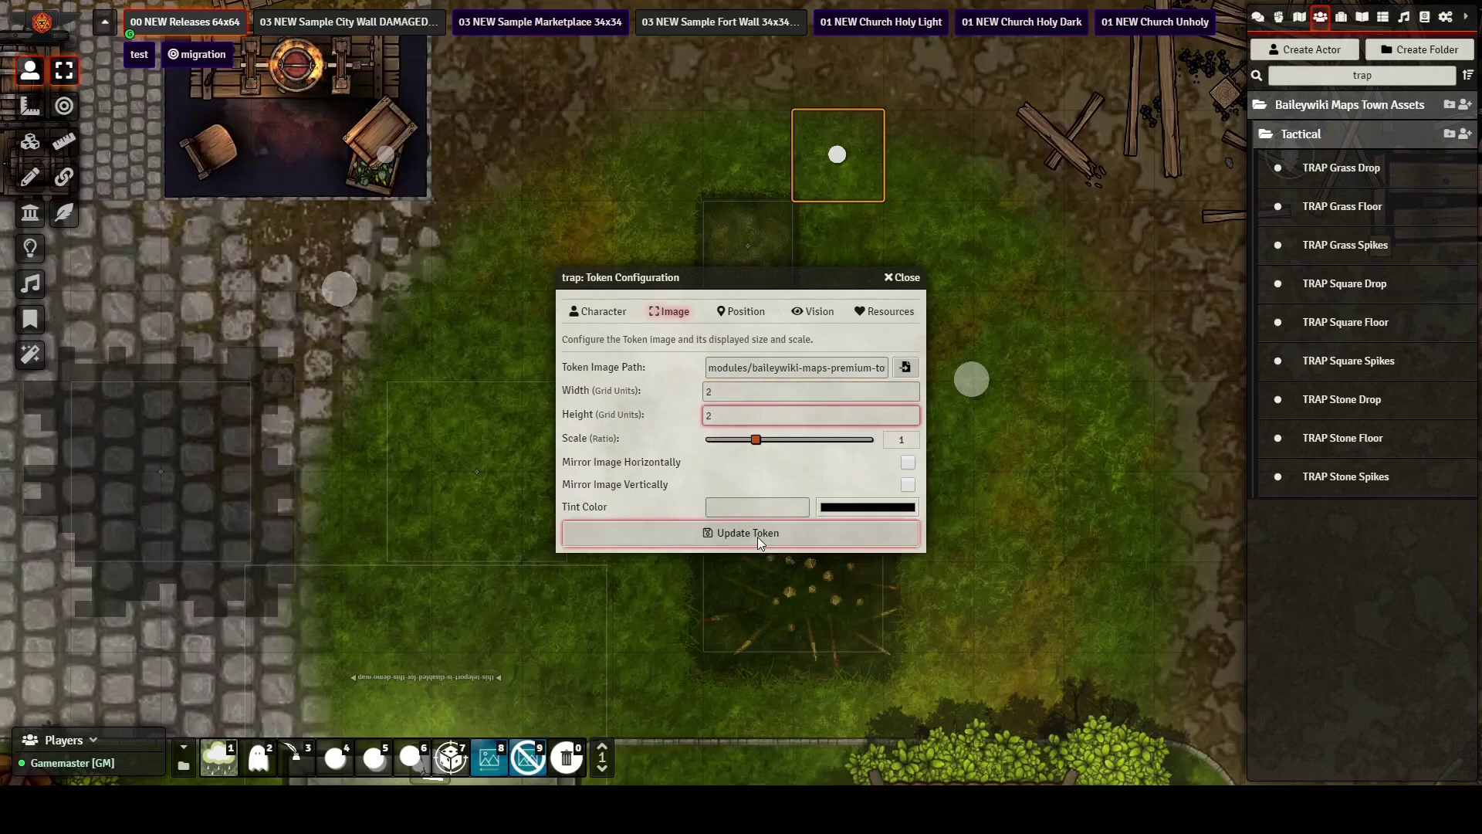
left_click(757, 536)
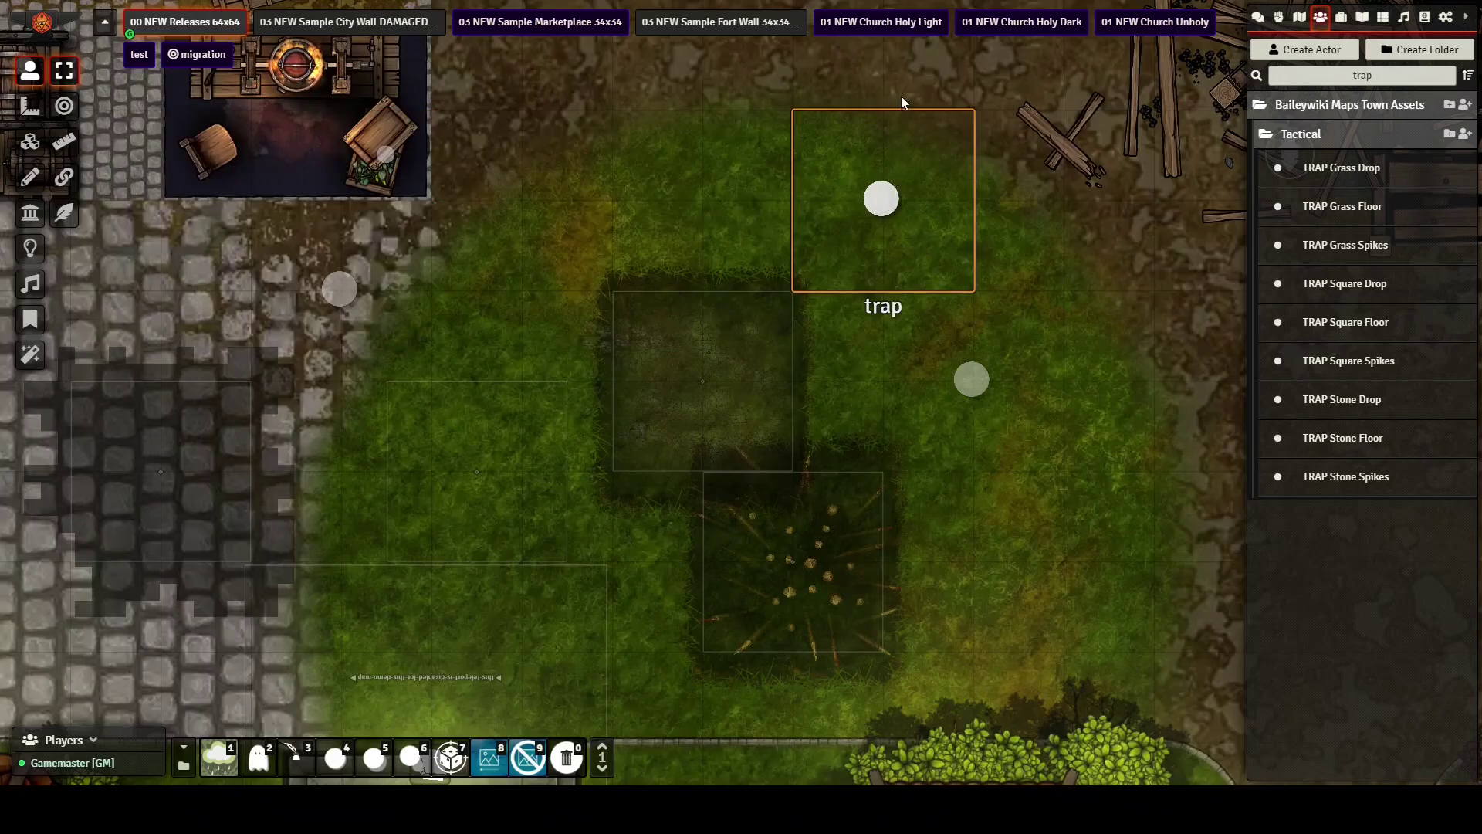
Move the enlarged trap one square north, clear of the spike pit, and check its one-way walls on the wall layer
left_click_drag(900, 96, 903, 90)
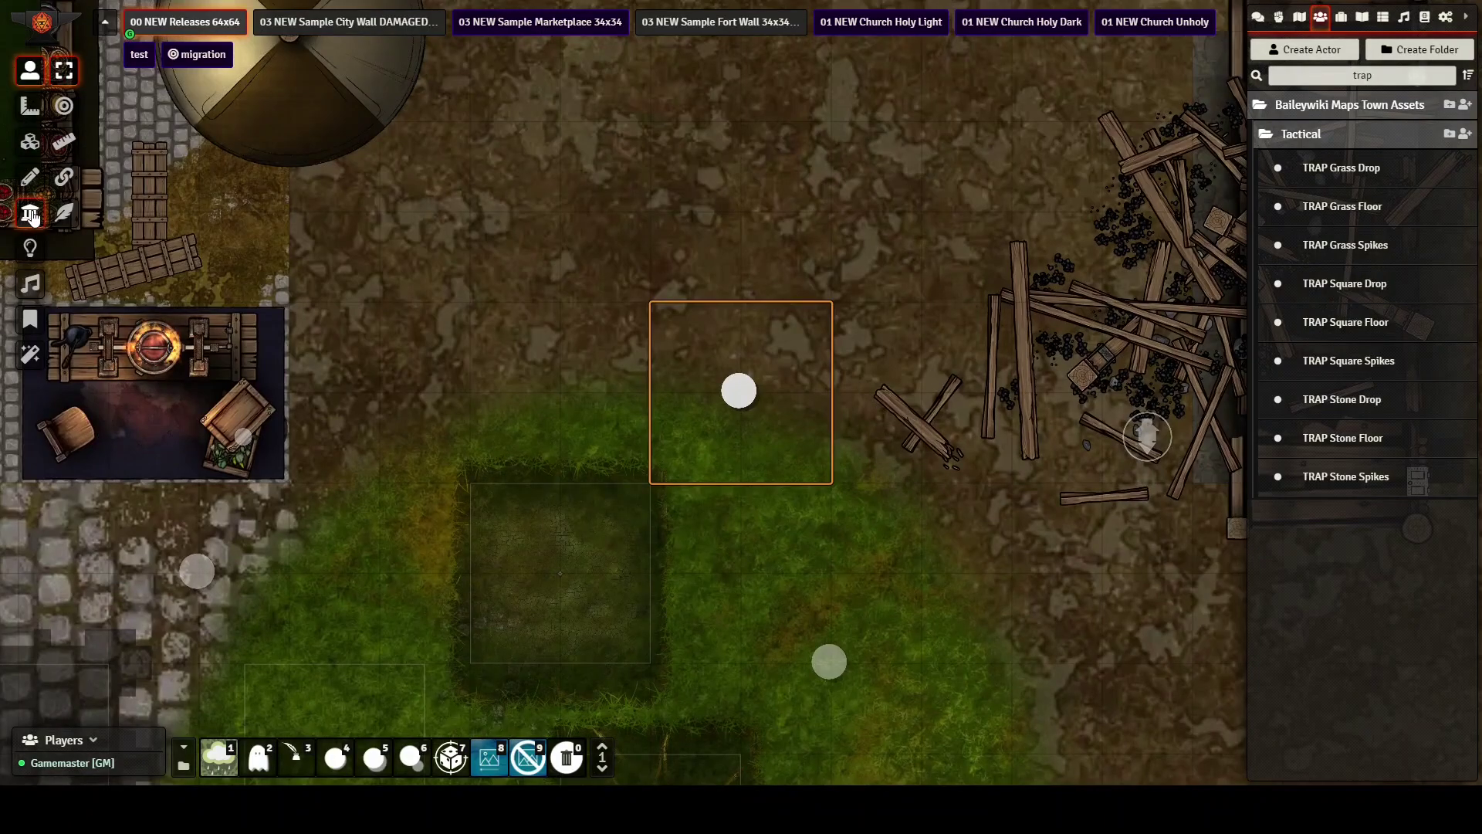
left_click(31, 215)
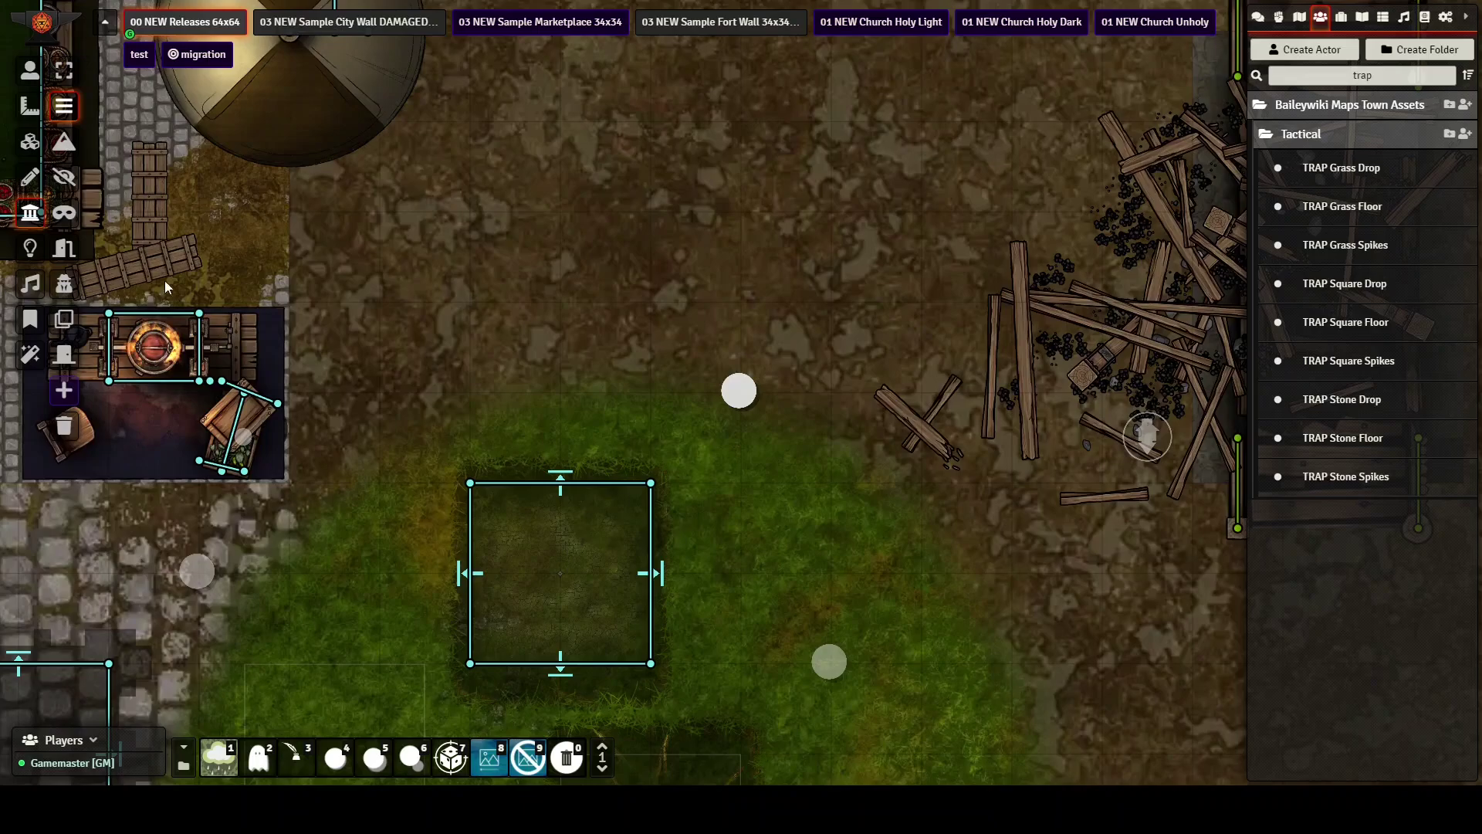
left_click(30, 71)
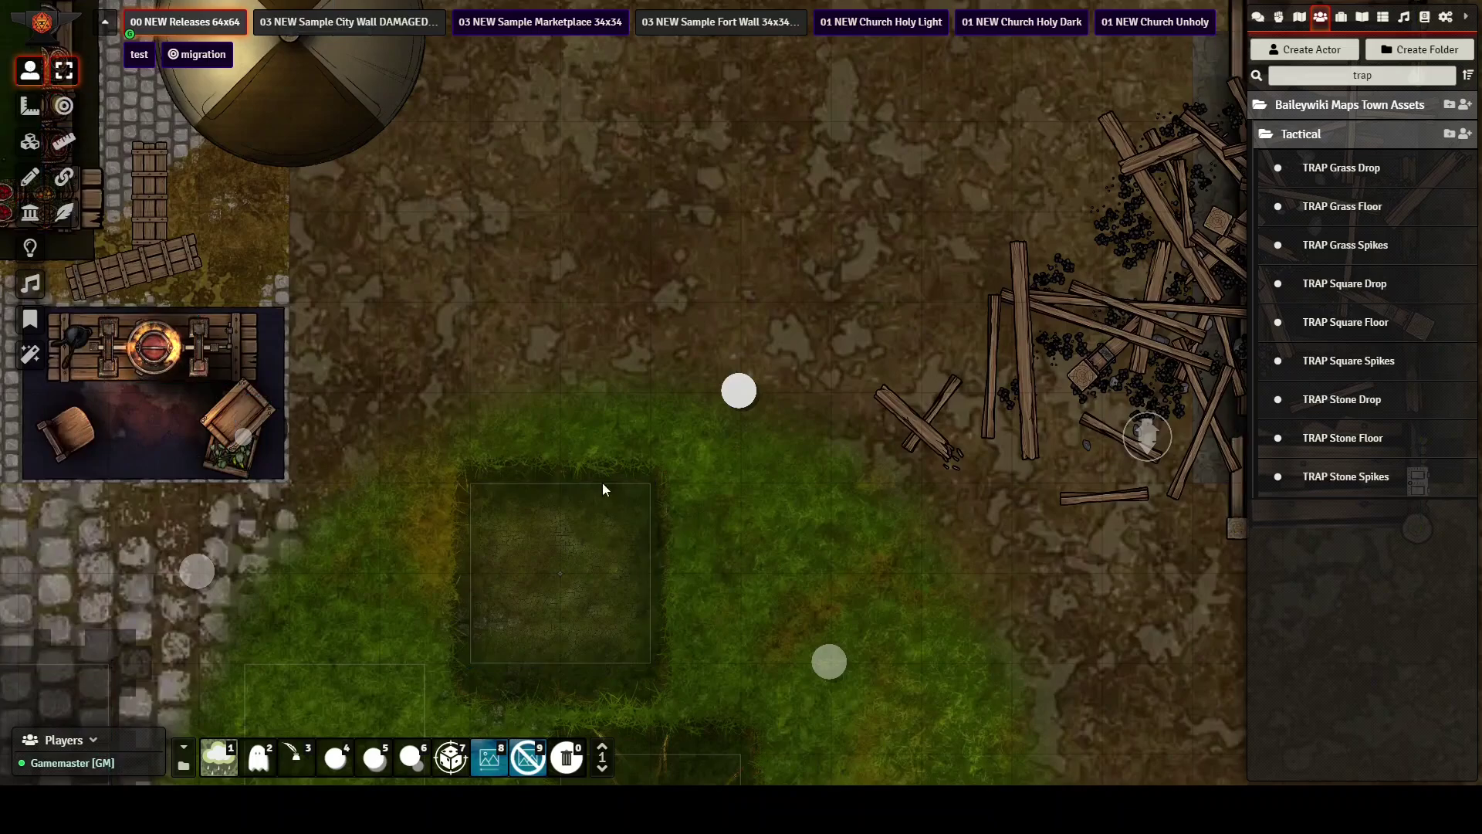
Search the actors for "mov" and place the "Player. Move me around" token beside the grass floor trap's east edge
left_click_drag(809, 480, 853, 305)
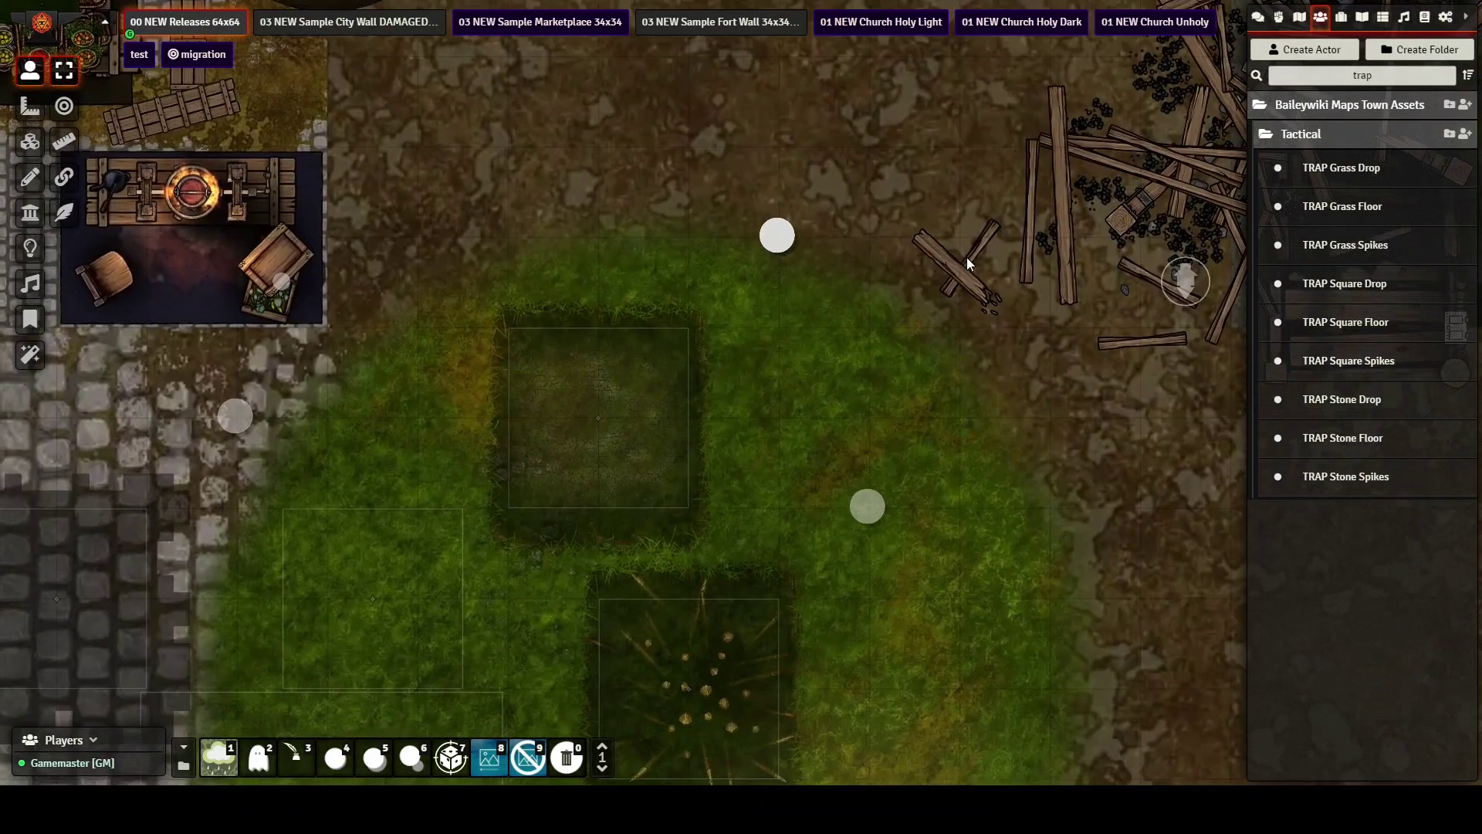
double_click(1299, 76)
type("mov")
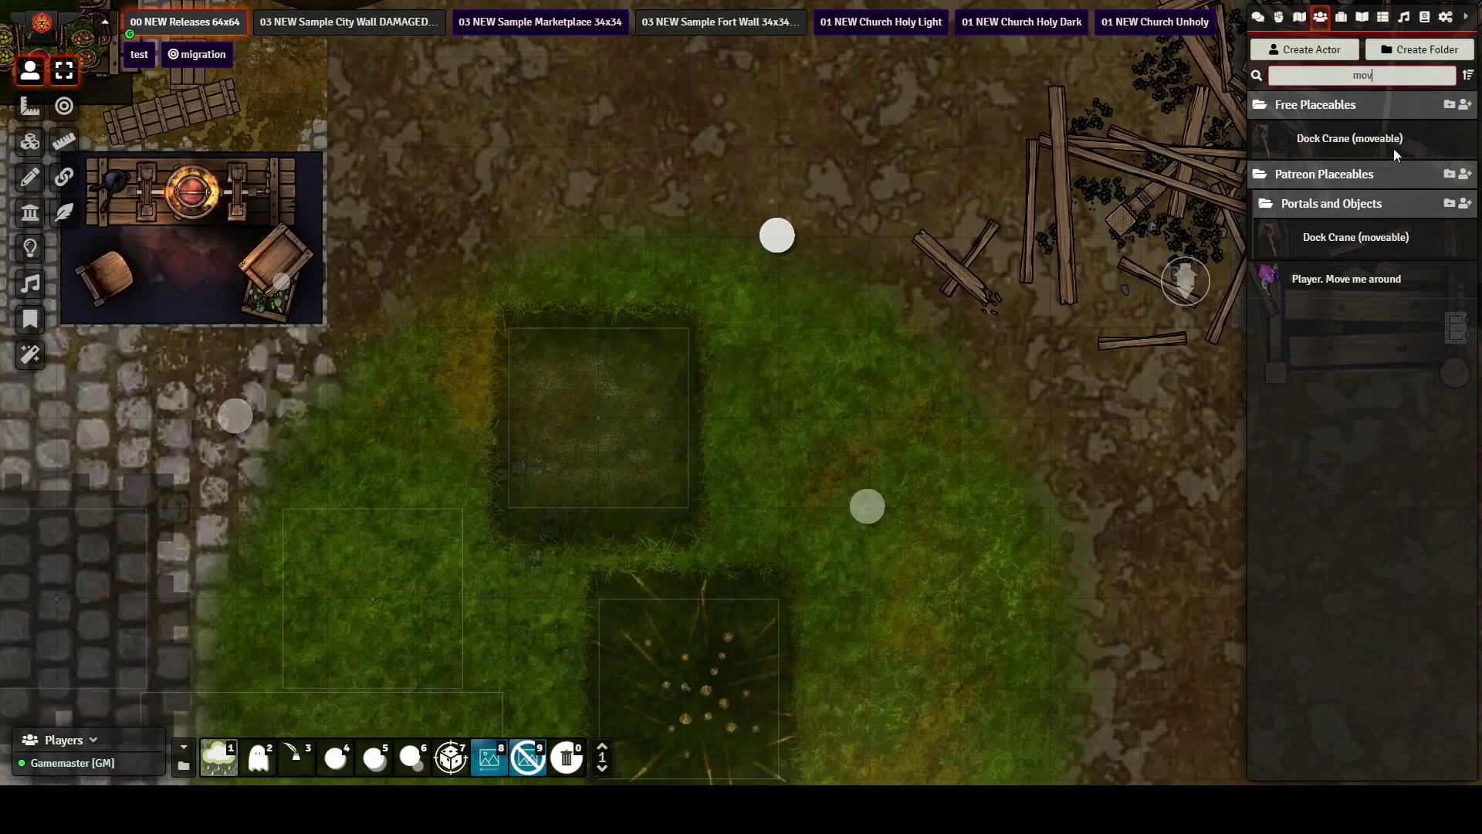
left_click_drag(1343, 280, 747, 367)
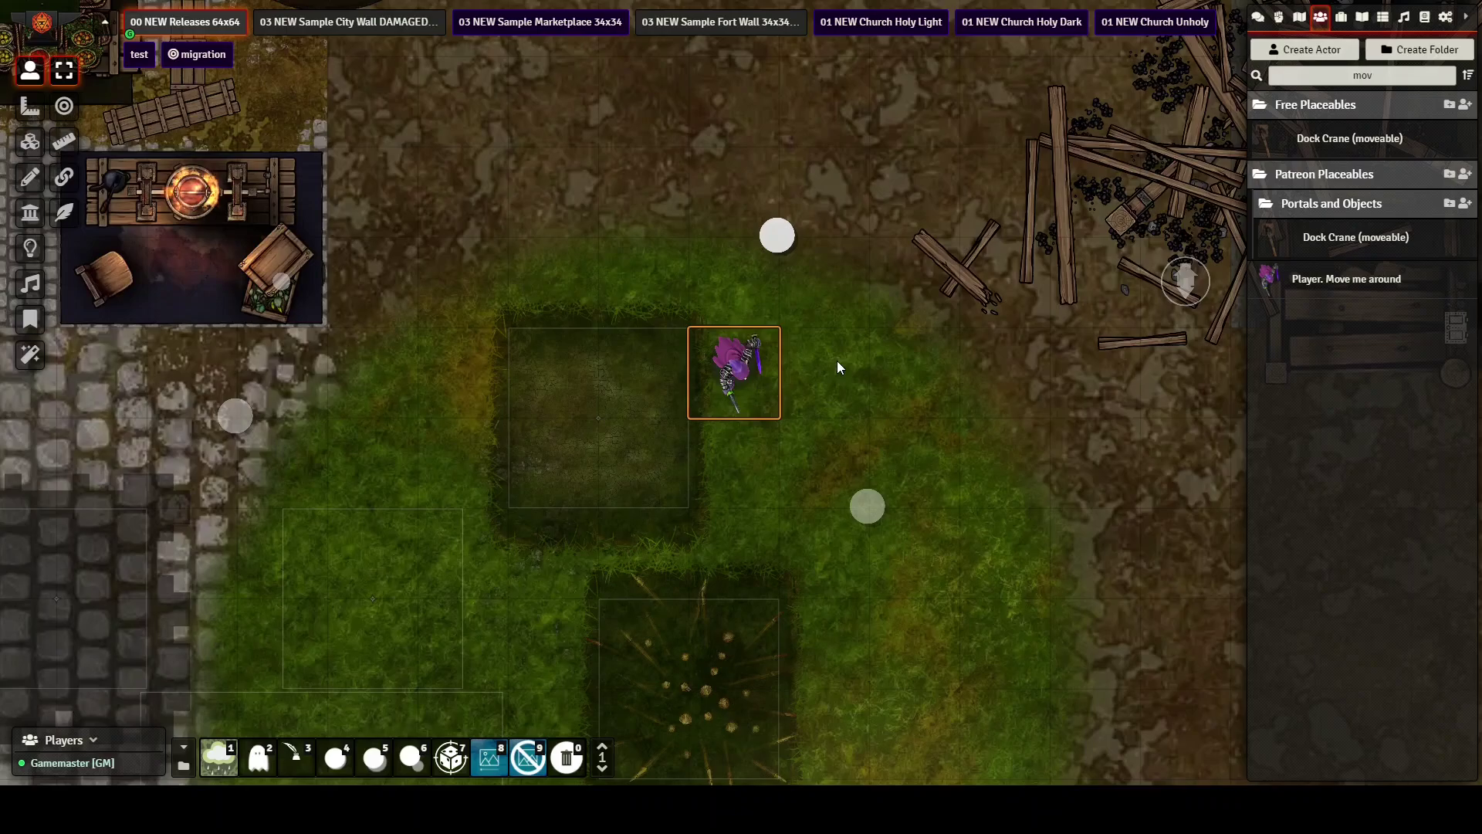
Move the player token two squares west and one square south into the grass floor trap to trigger it
key("Left")
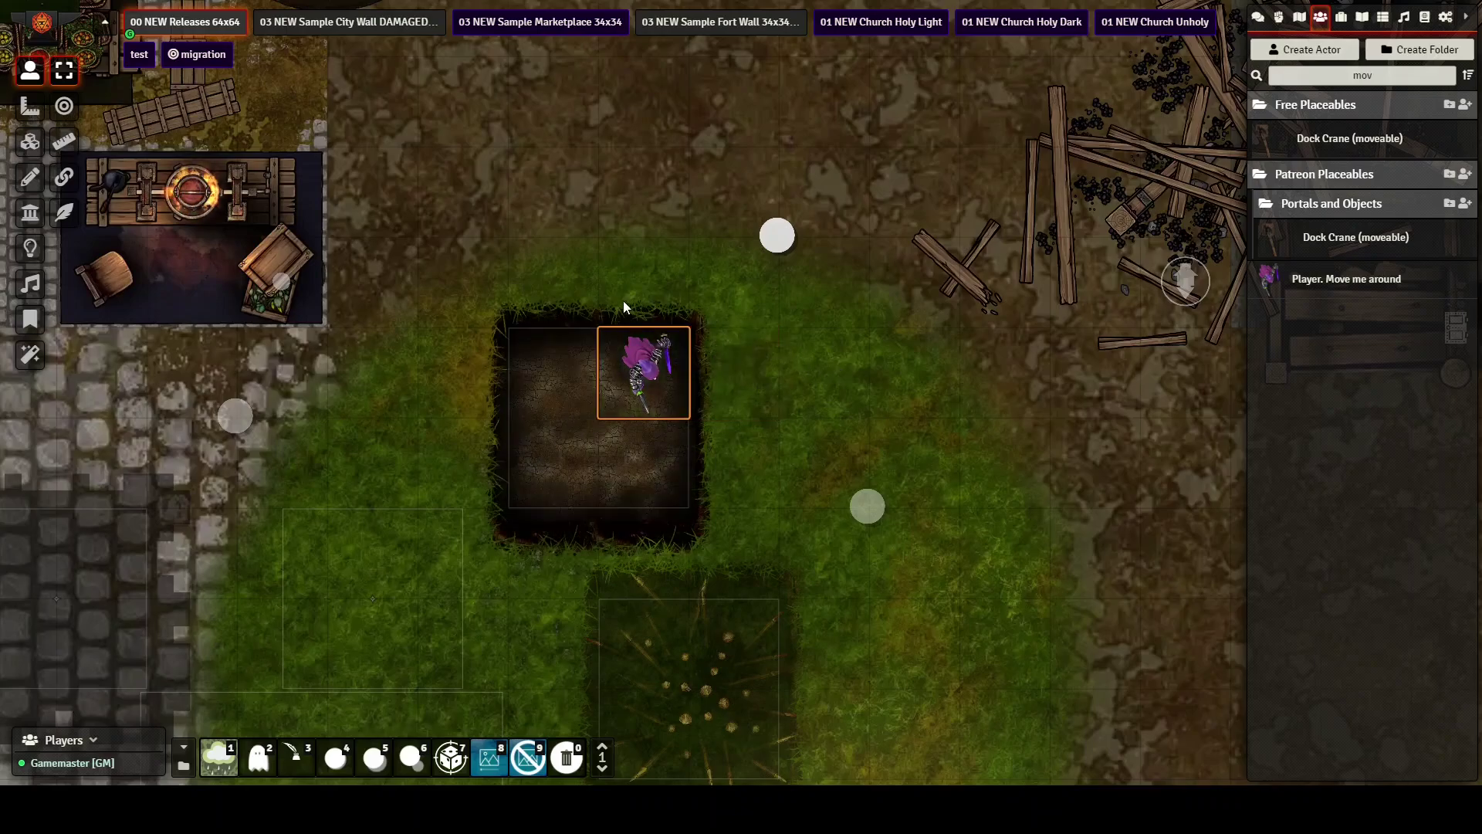
key("Left")
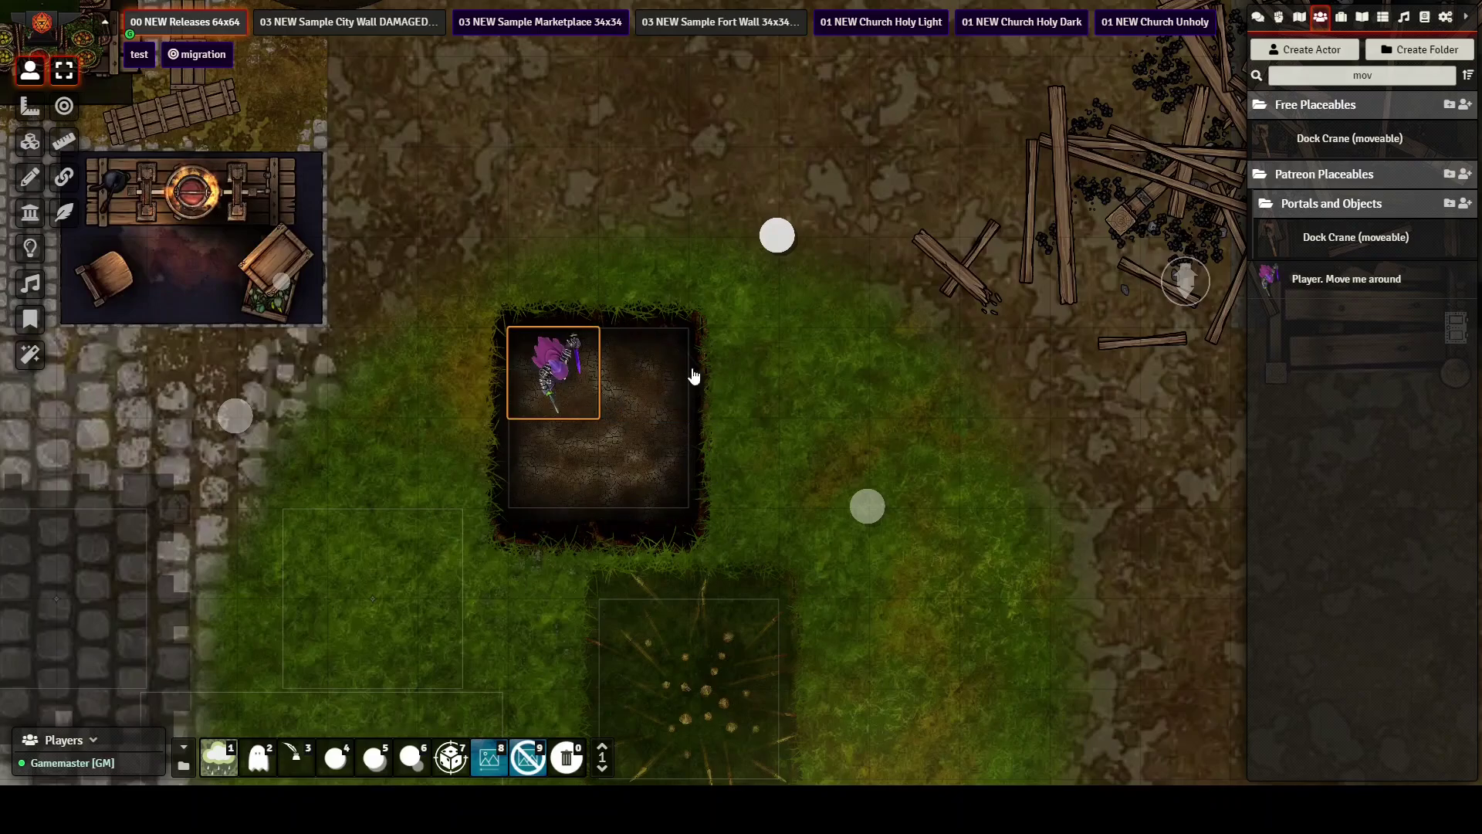
key("Down")
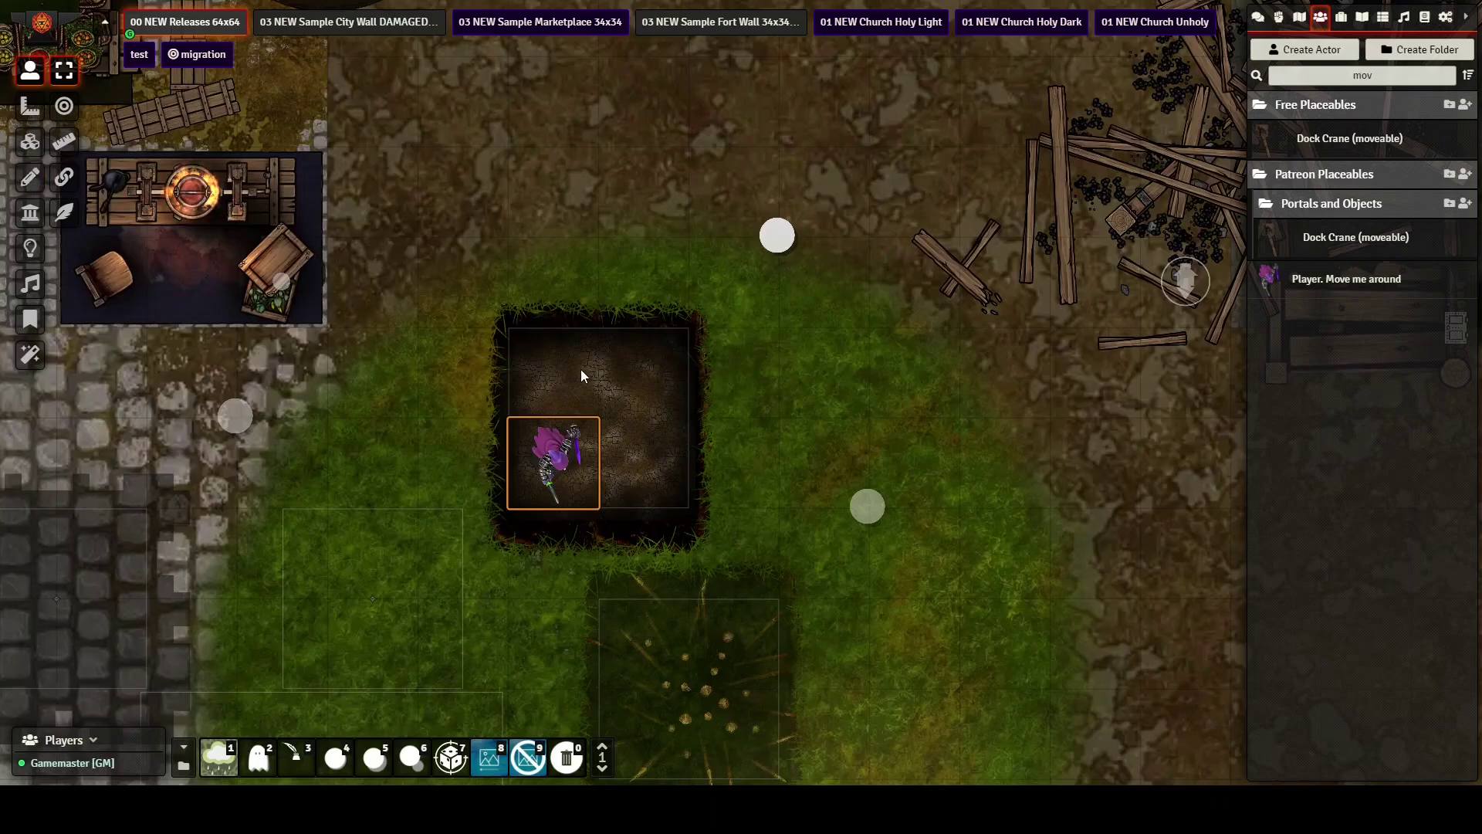
Examine the Multilevel macro trigger settings, macro name and additional arguments of the grass floor trap's drawing, and close its configuration
key("alt+4")
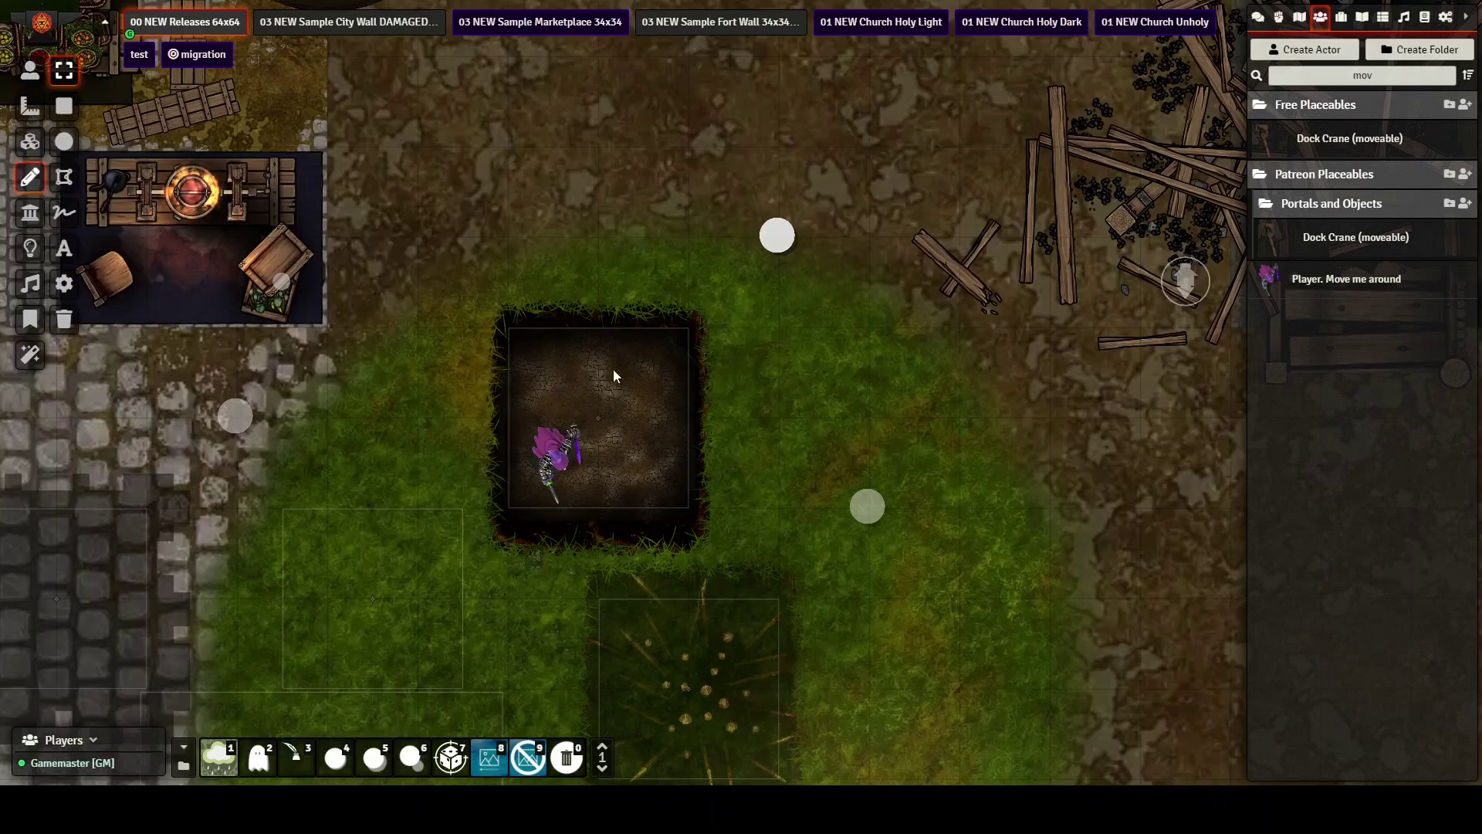
double_click(788, 223)
left_click(830, 307)
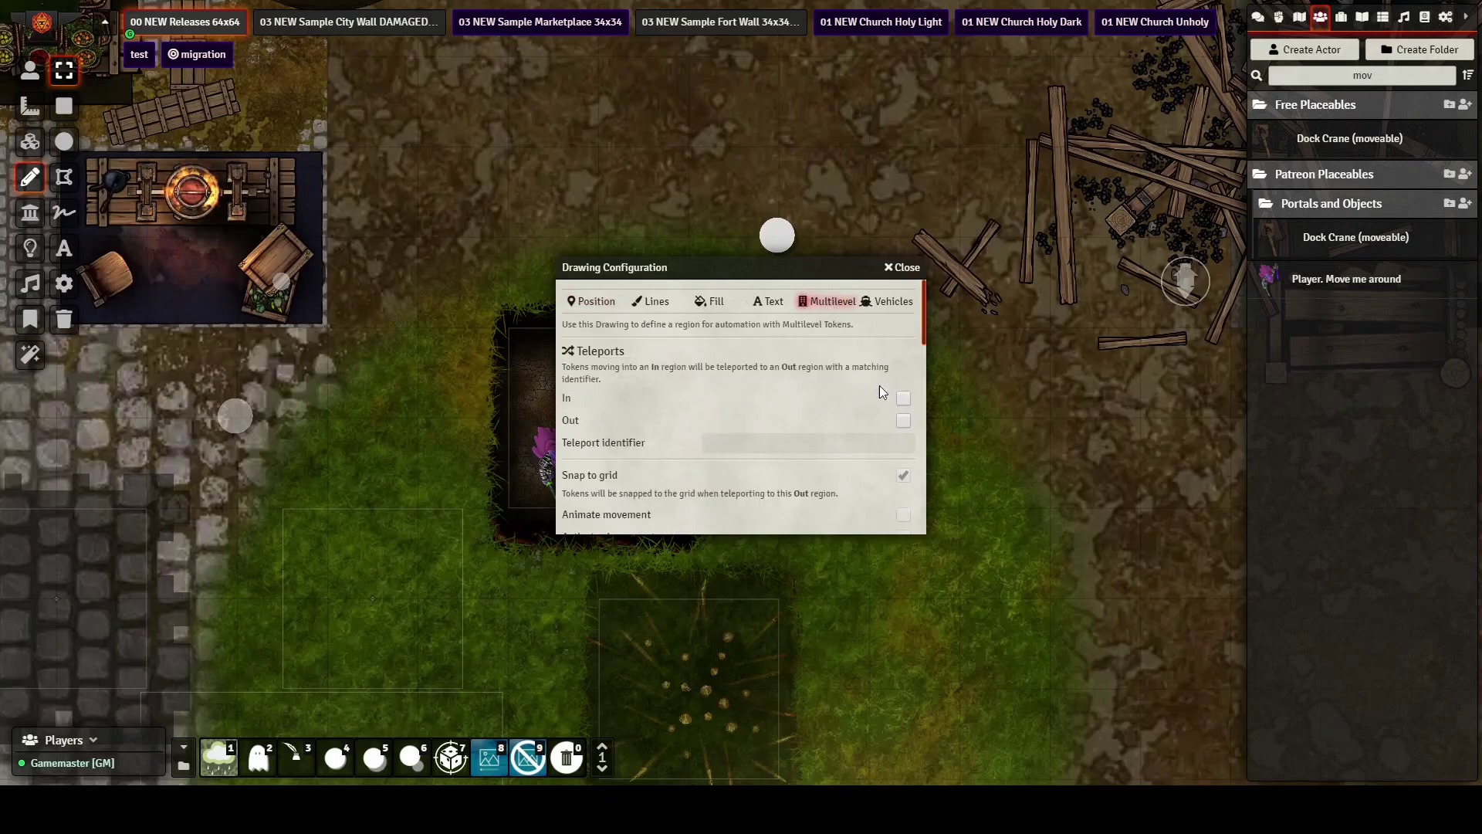
scroll(749, 479, "down", 5)
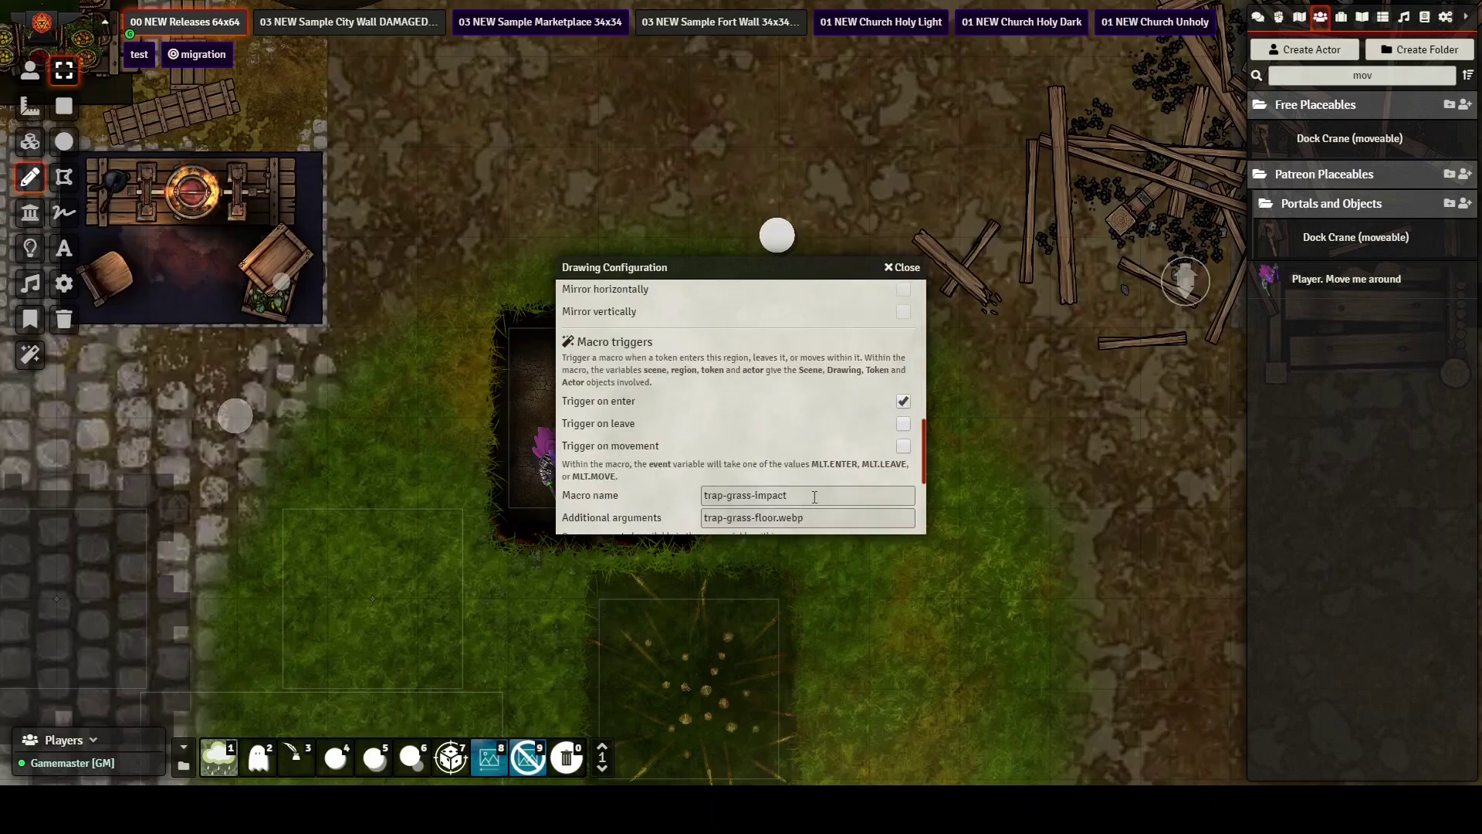
triple_click(705, 495)
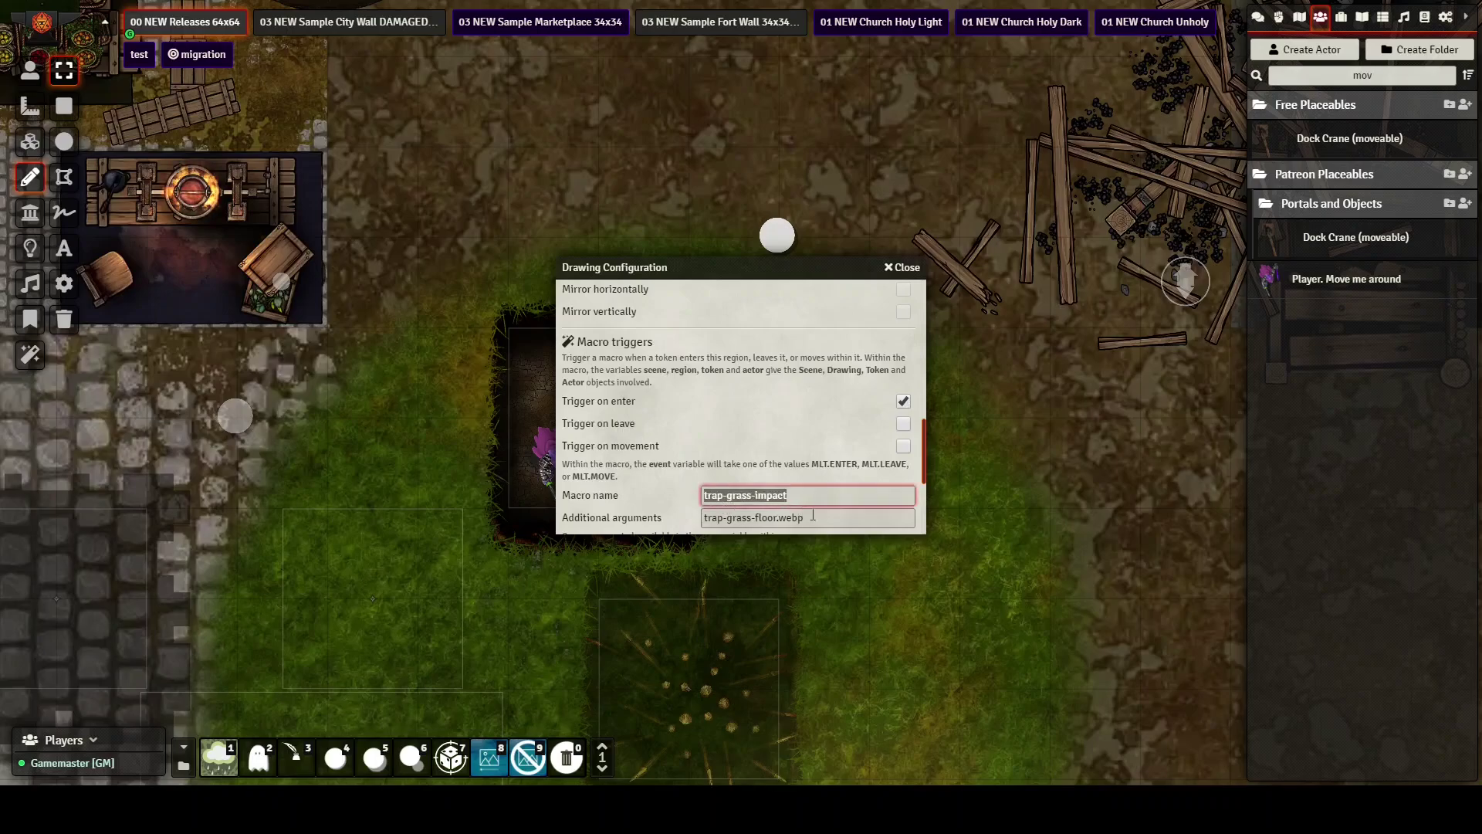
key("Tab")
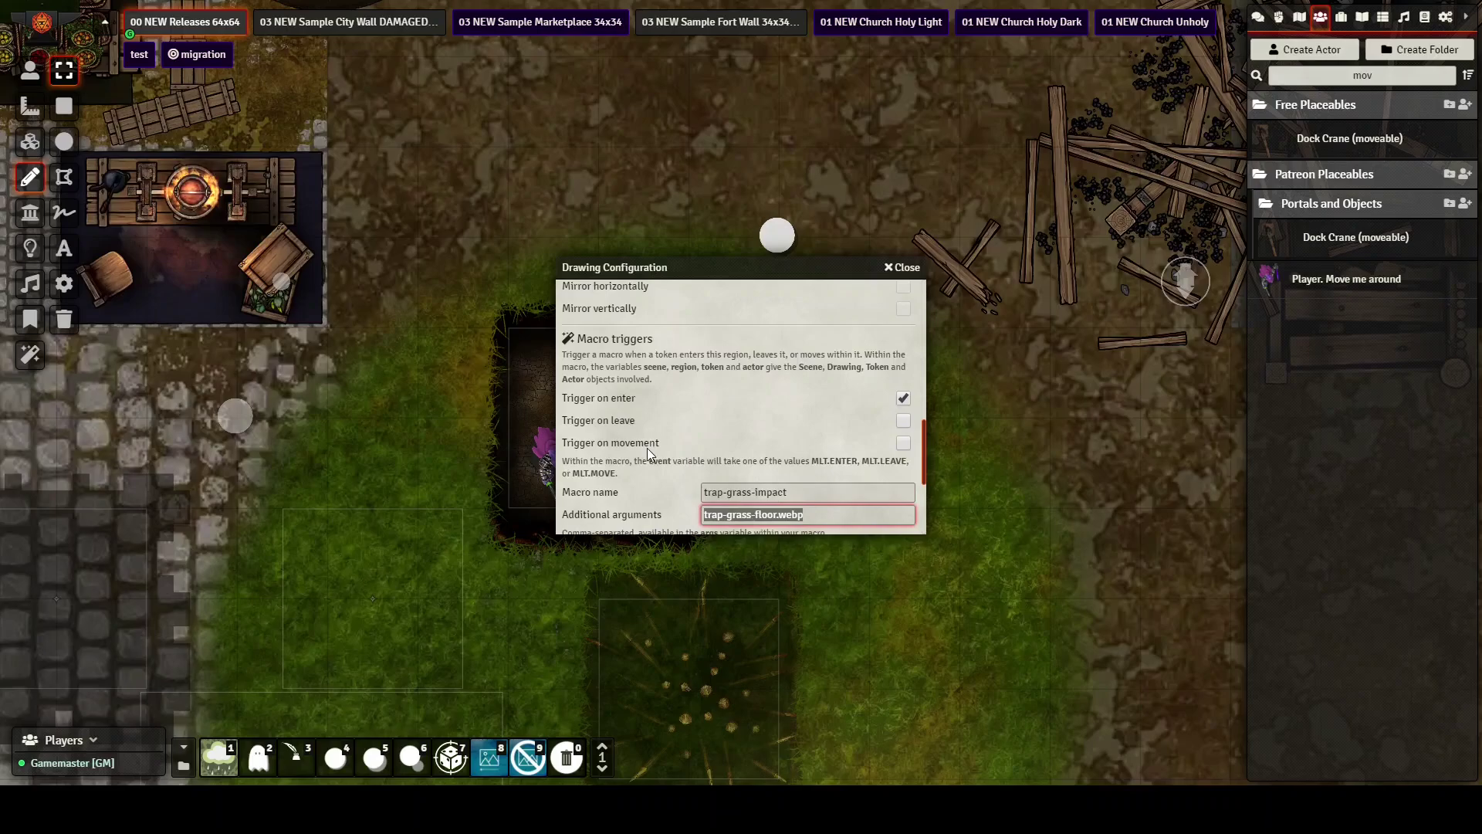
scroll(648, 448, "down", 3)
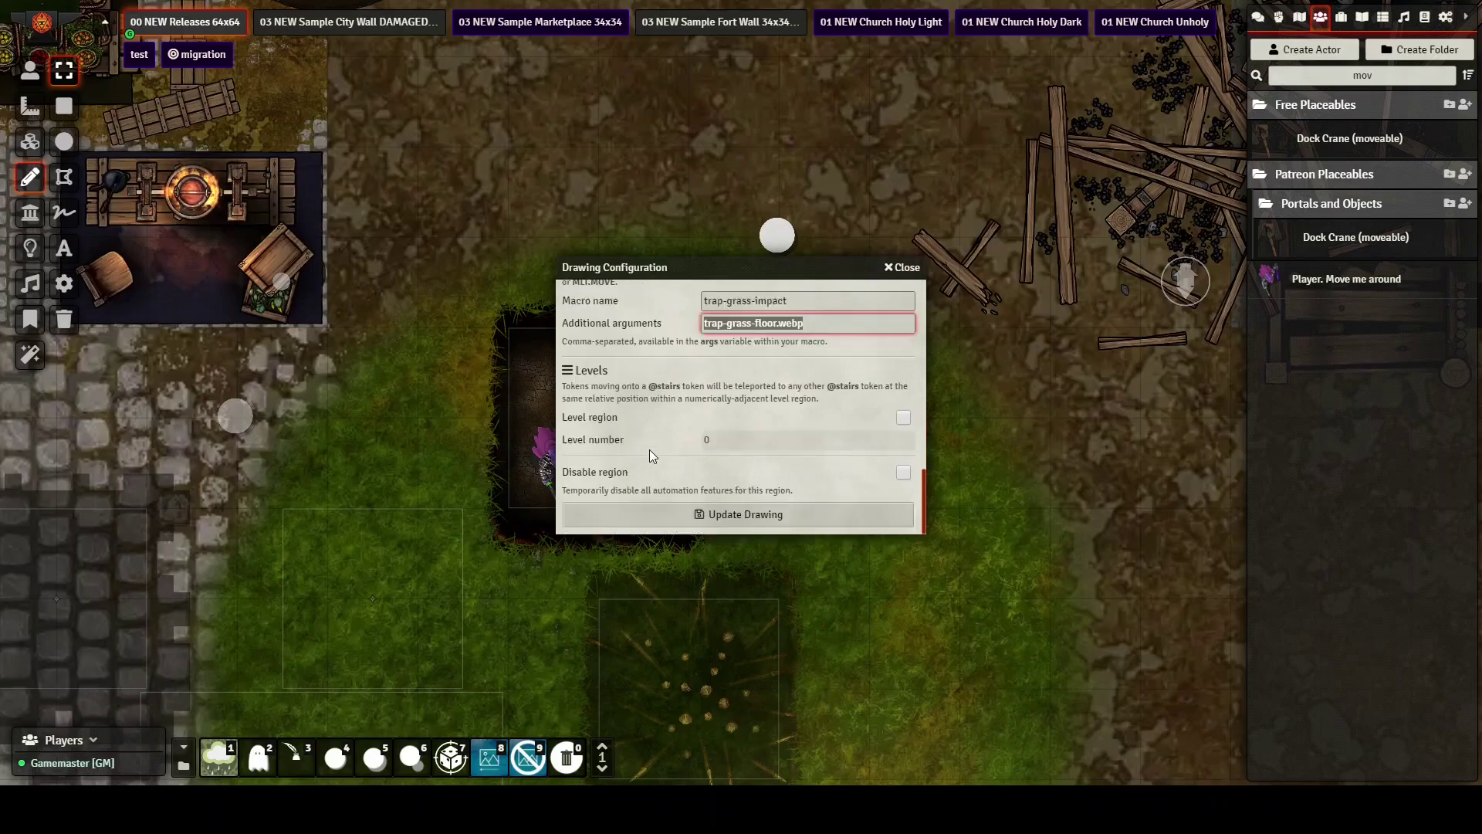
left_click(899, 267)
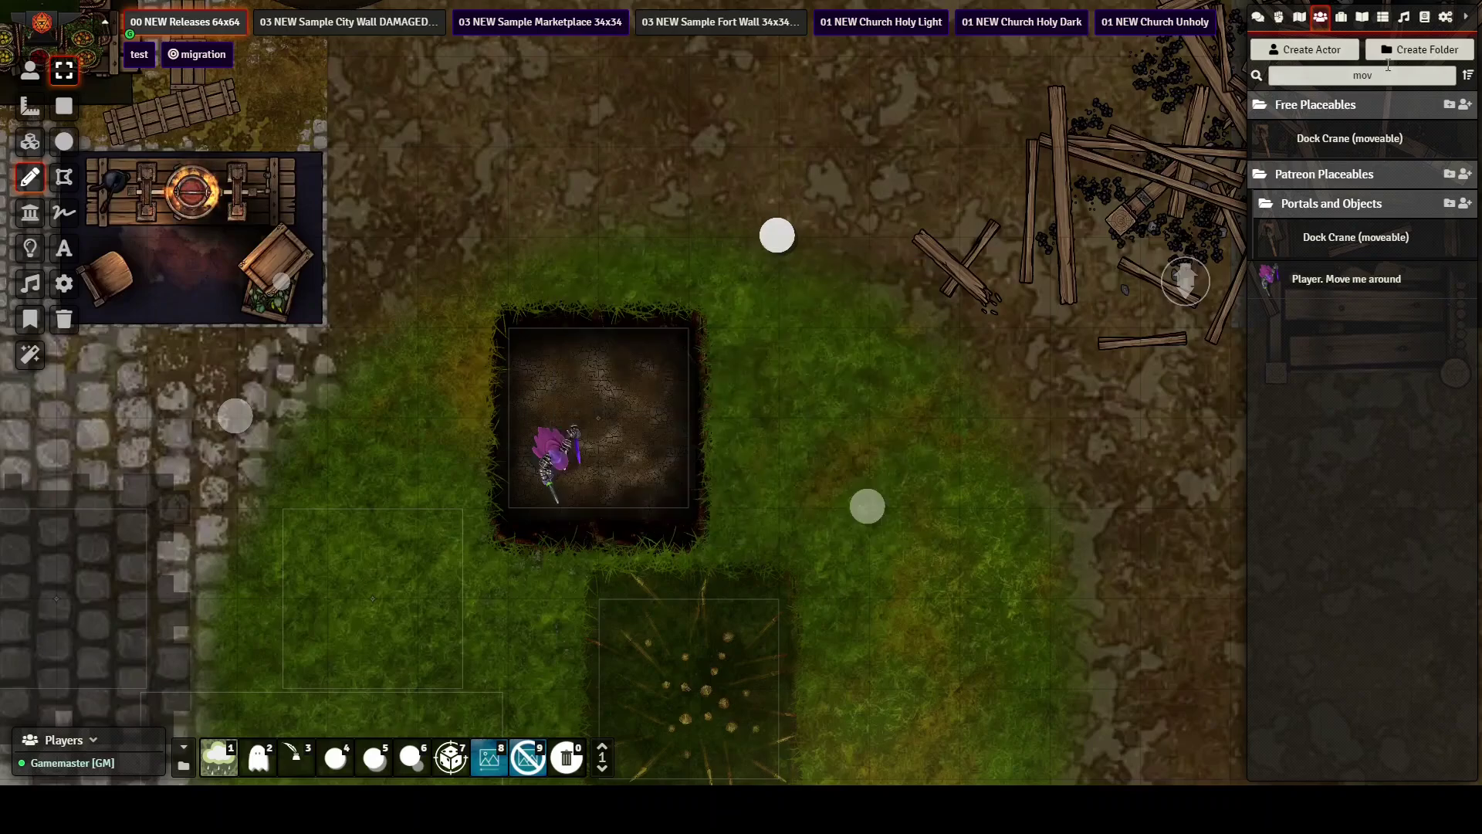
Open the Baileywiki Maps Town macro compendium, show its import options and move its window clear of the macro bar
left_click(1424, 18)
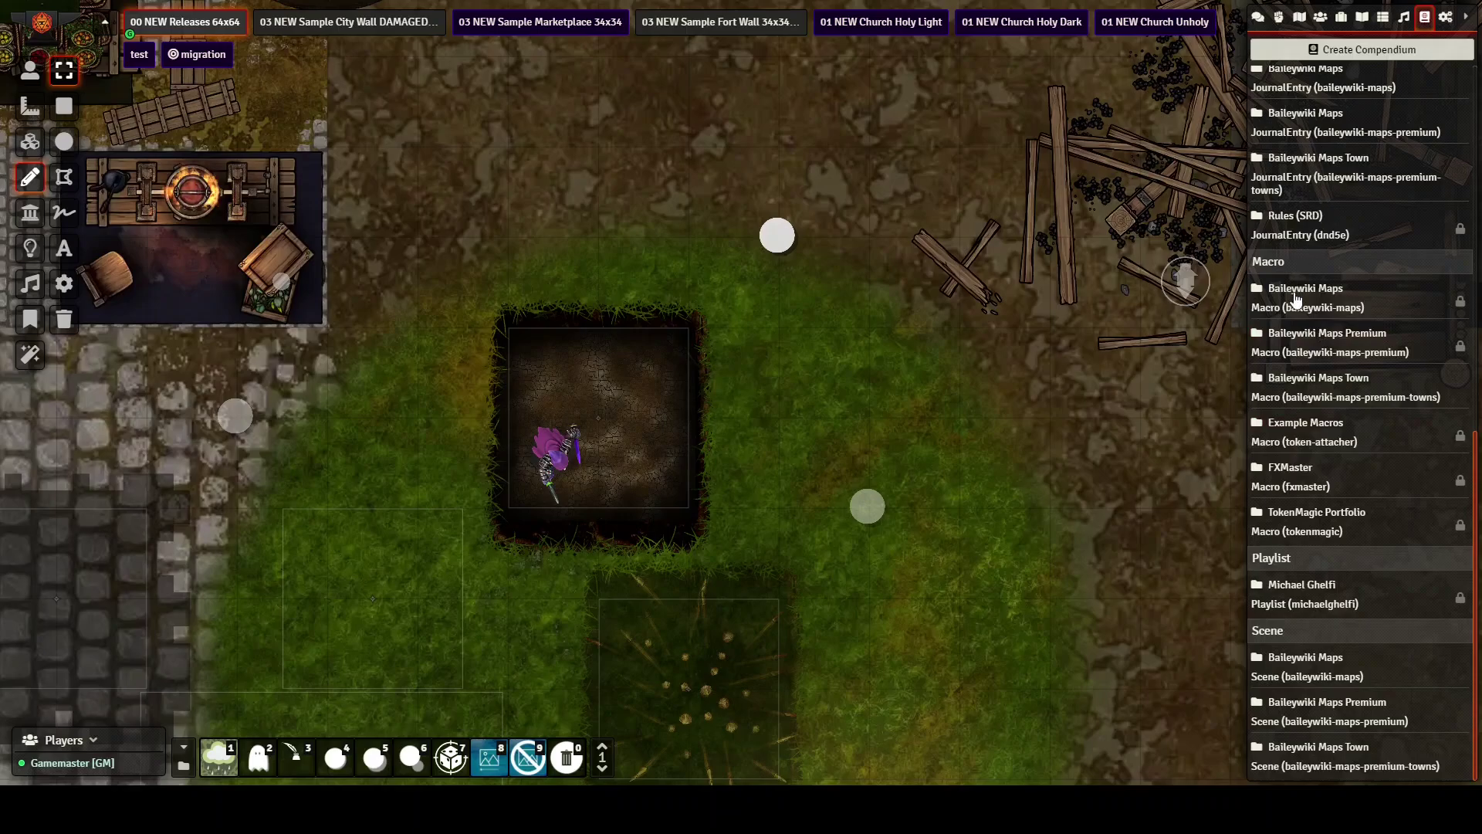
left_click(1330, 382)
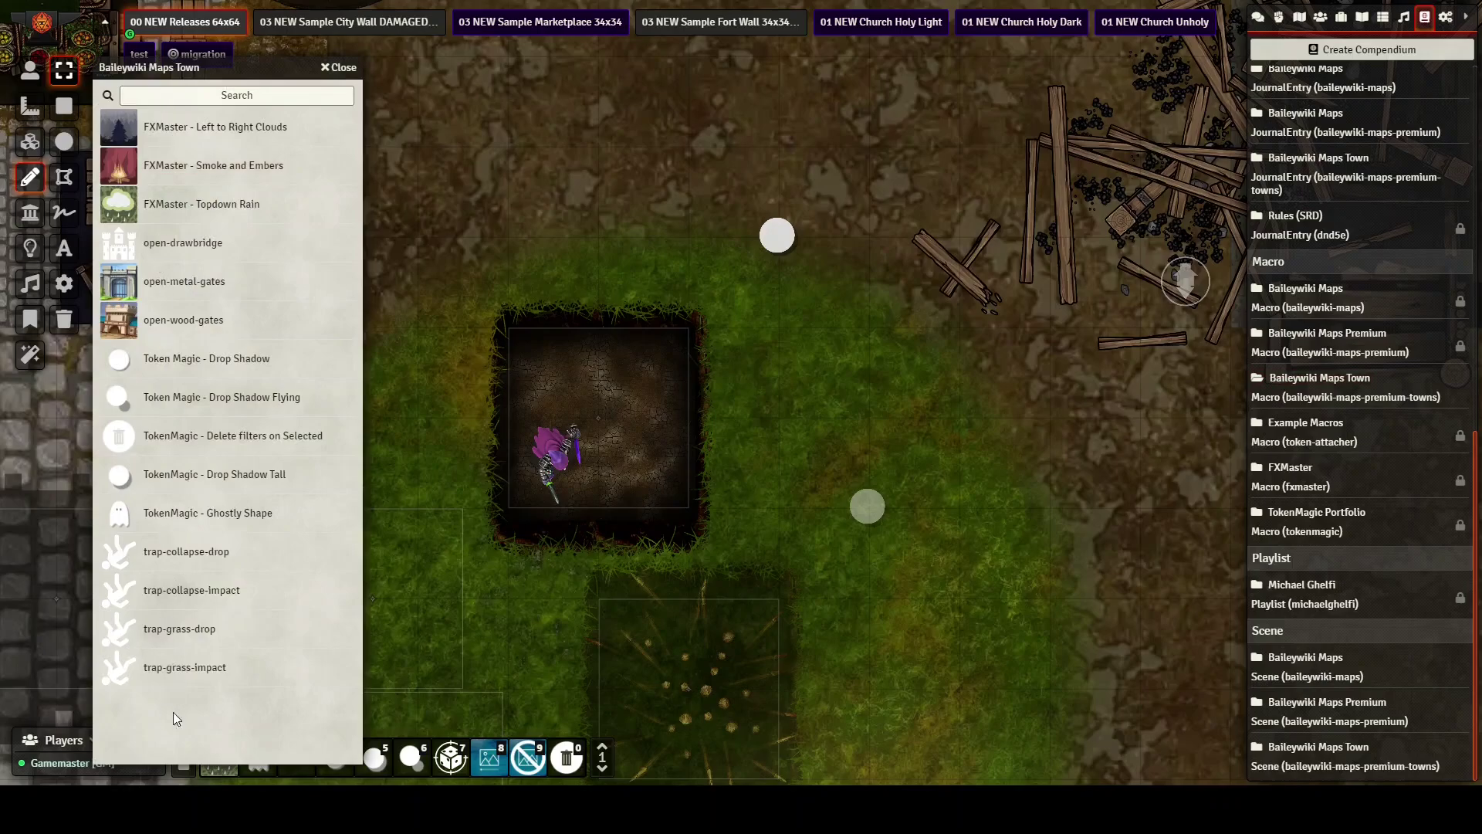
right_click(1336, 386)
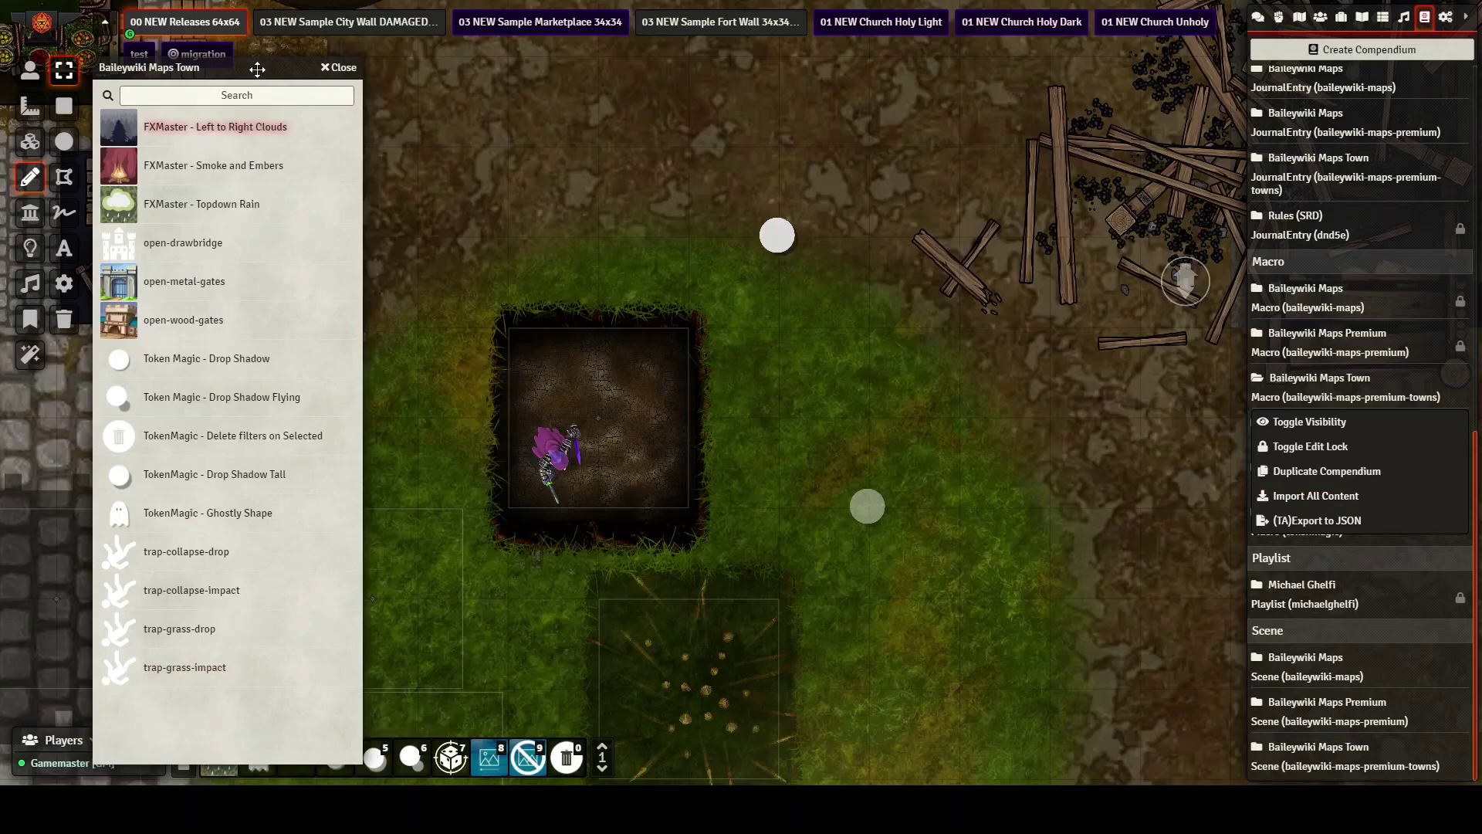
left_click_drag(258, 68, 274, 13)
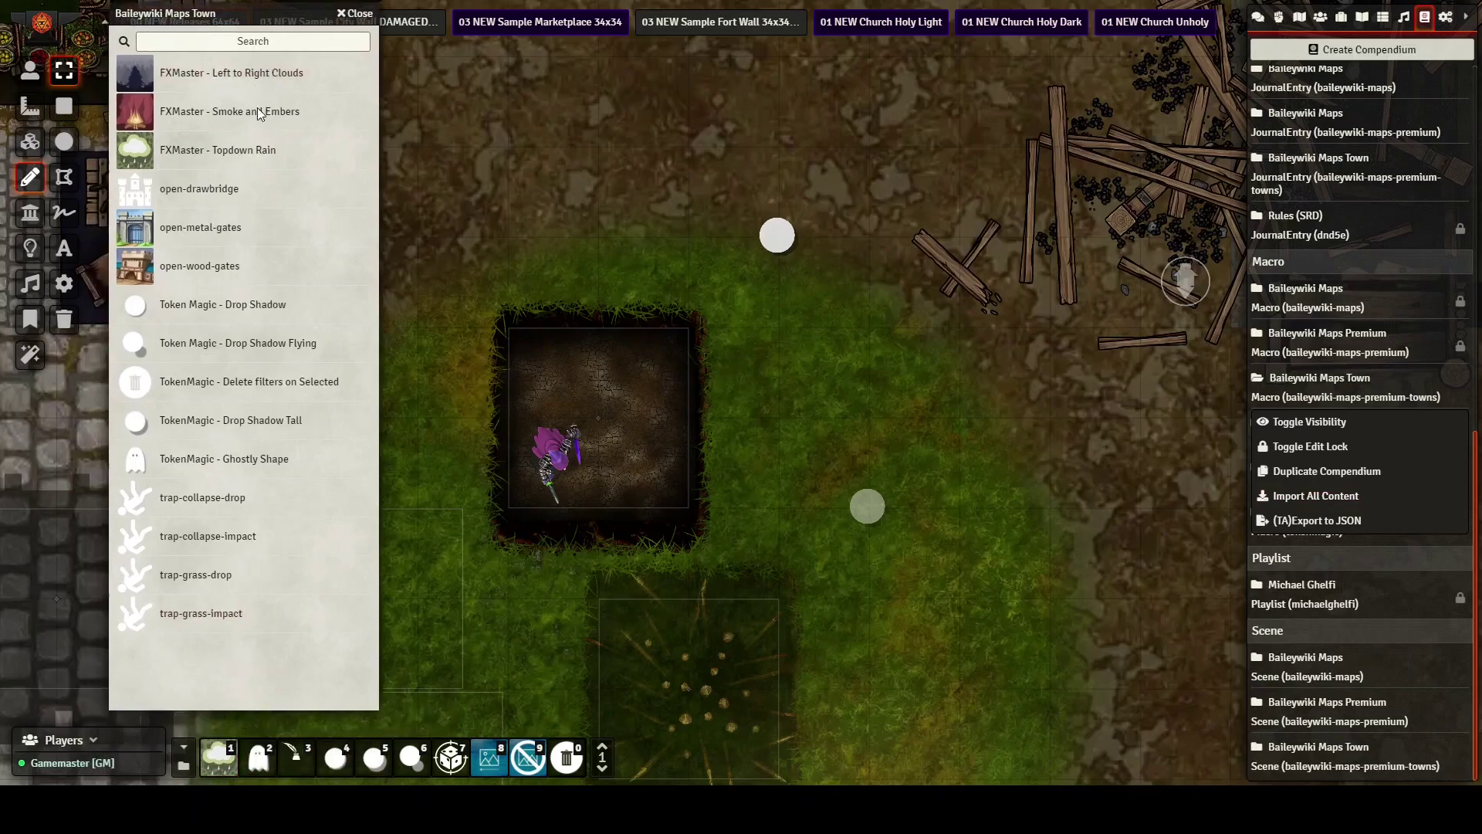
Look through the world's Macros Directory and close it
left_click(182, 767)
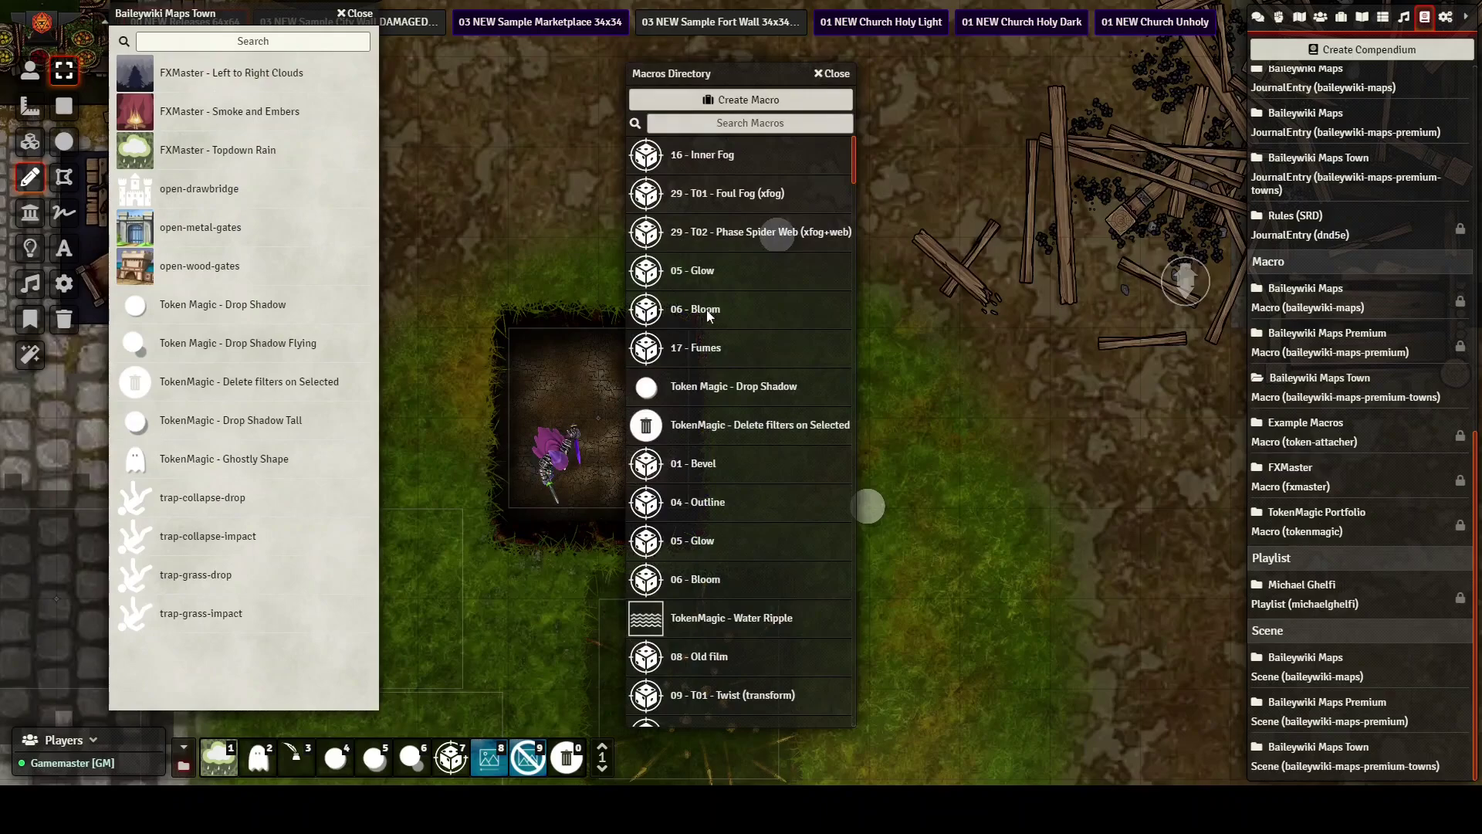
scroll(740, 241, "down", 10)
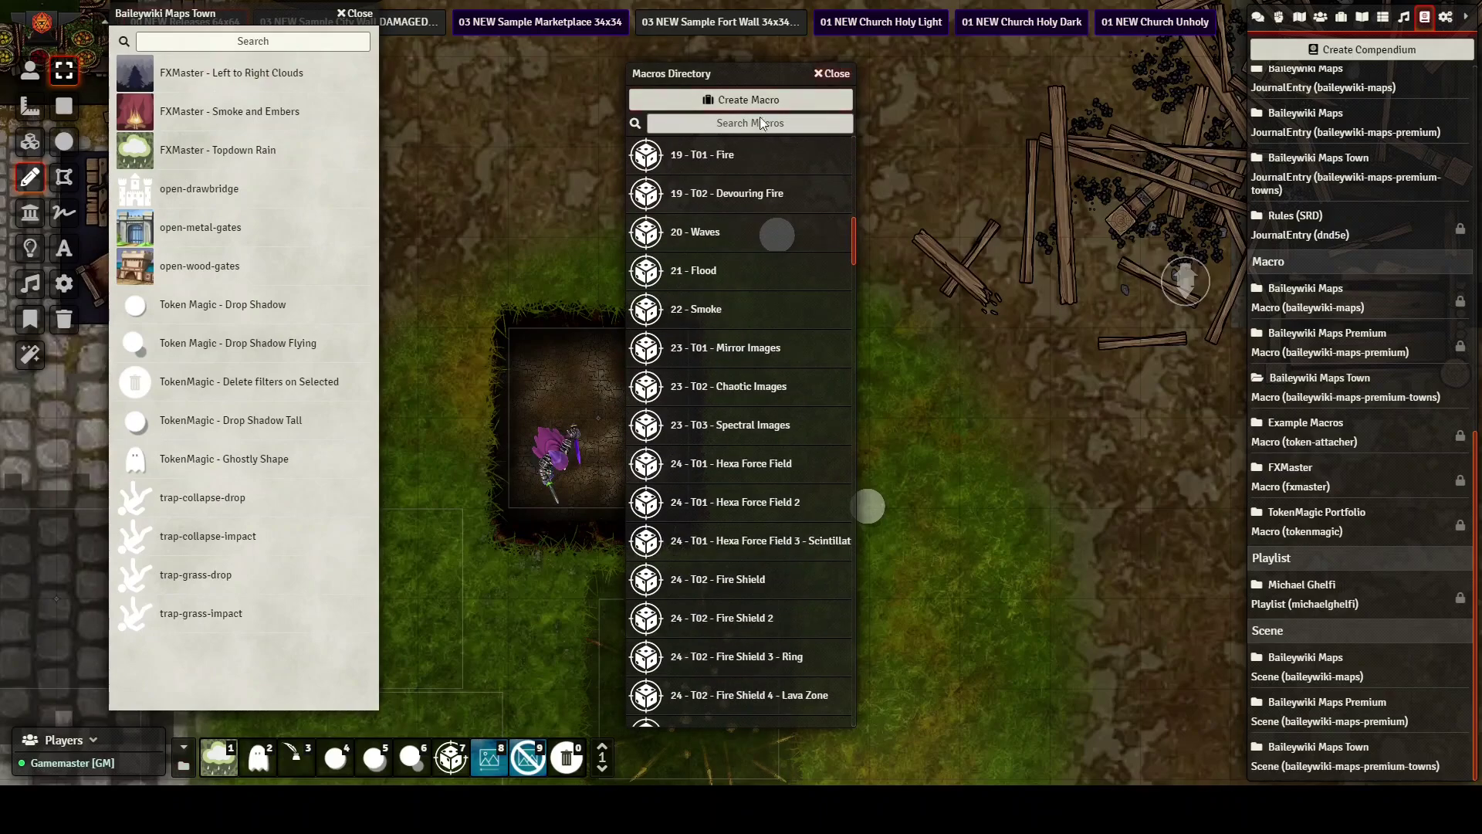
left_click(833, 74)
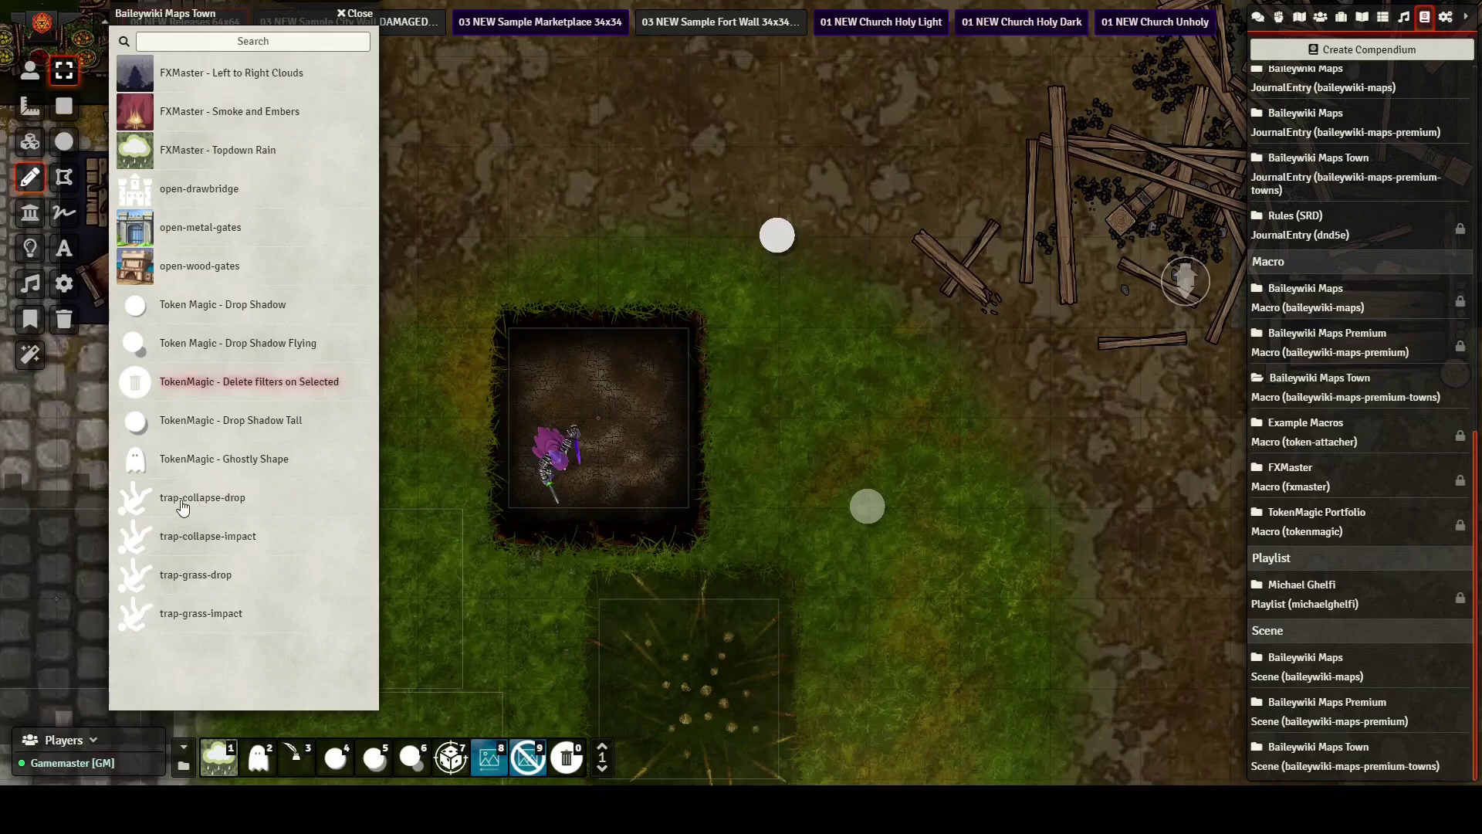
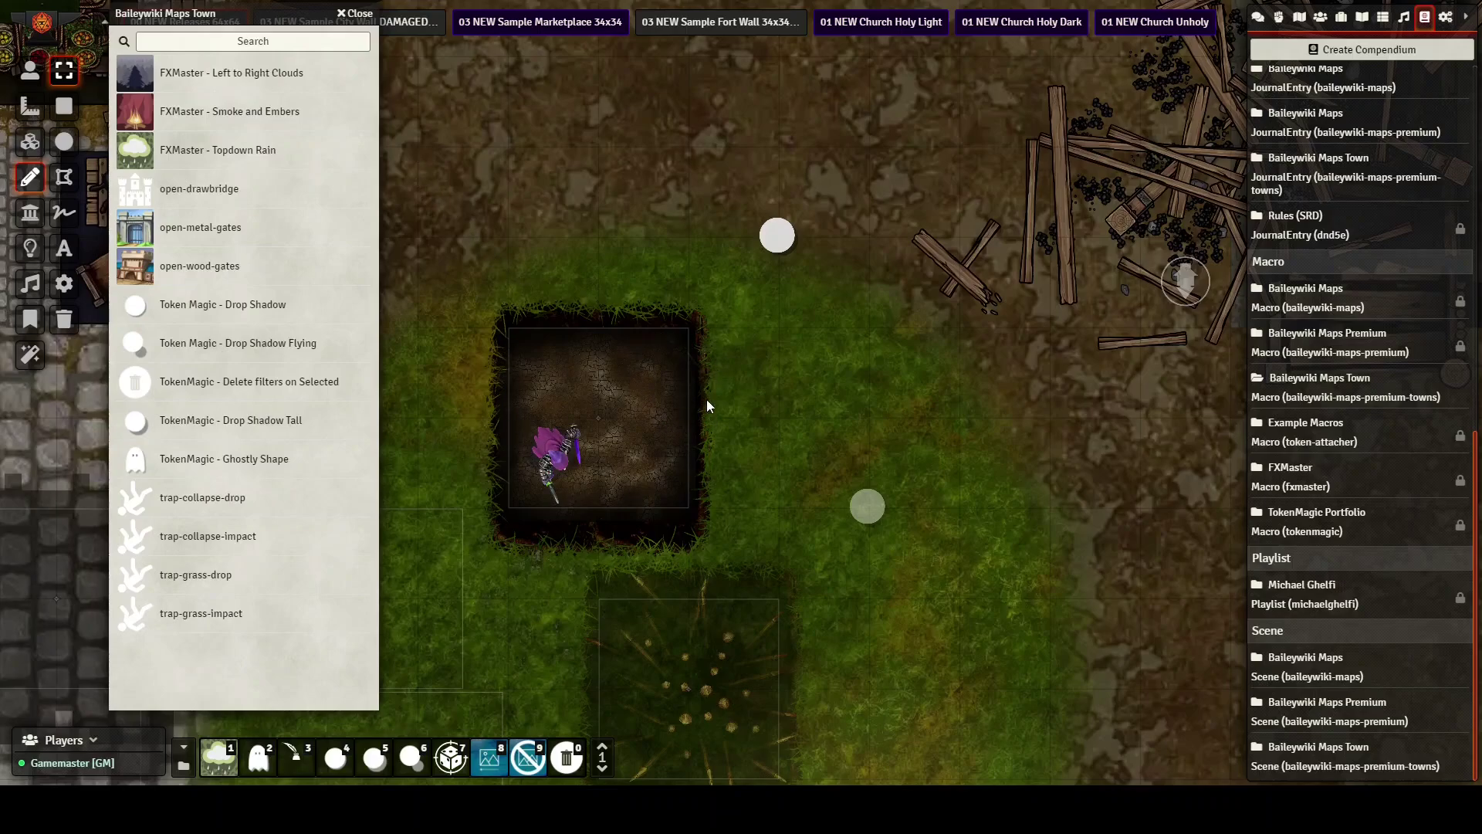
Search the Actors Directory for "trap"
scroll(738, 414, "down", 5)
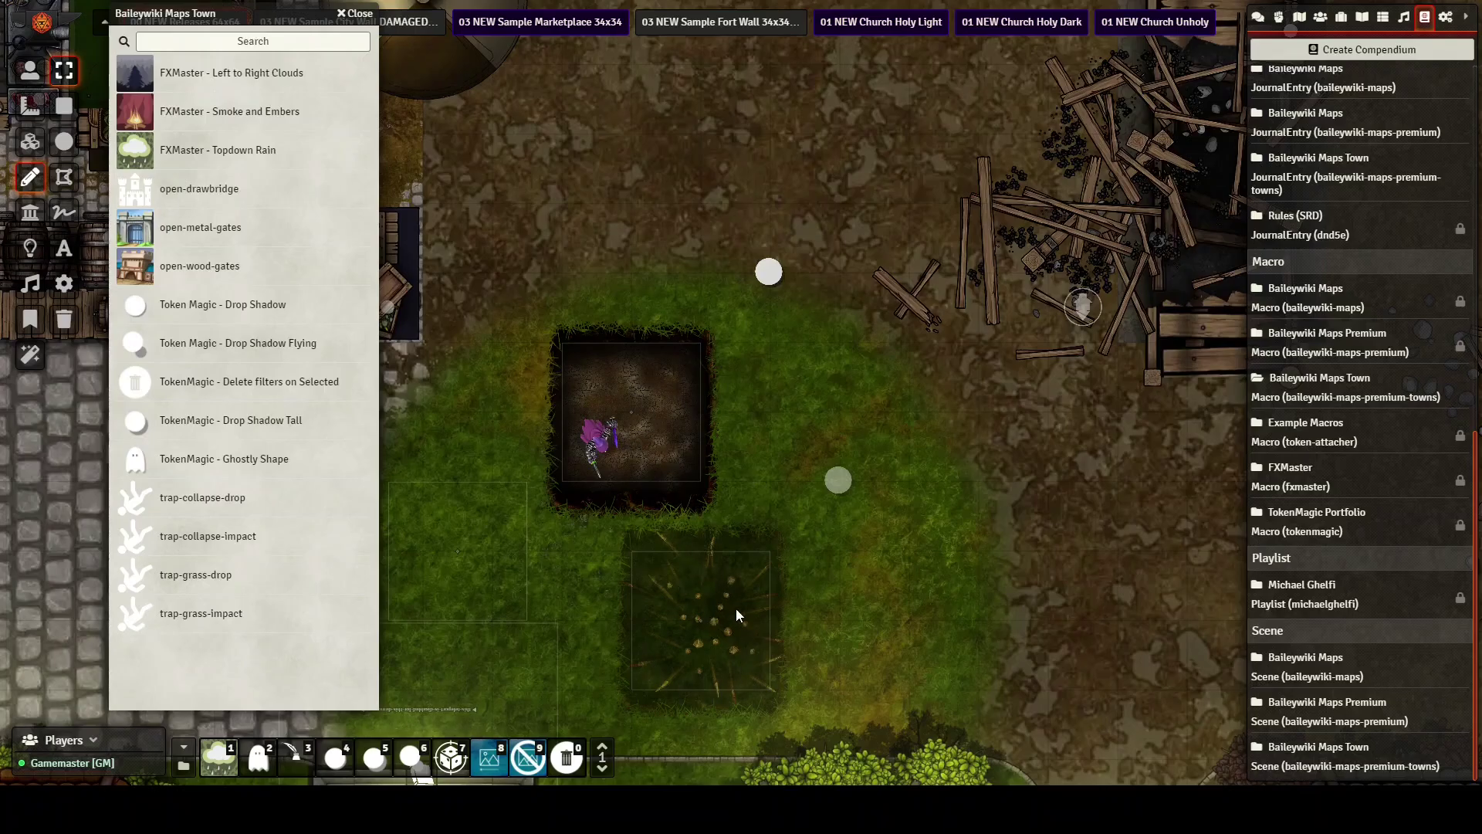
left_click(1319, 17)
left_click_drag(1379, 73, 1321, 76)
type("trap")
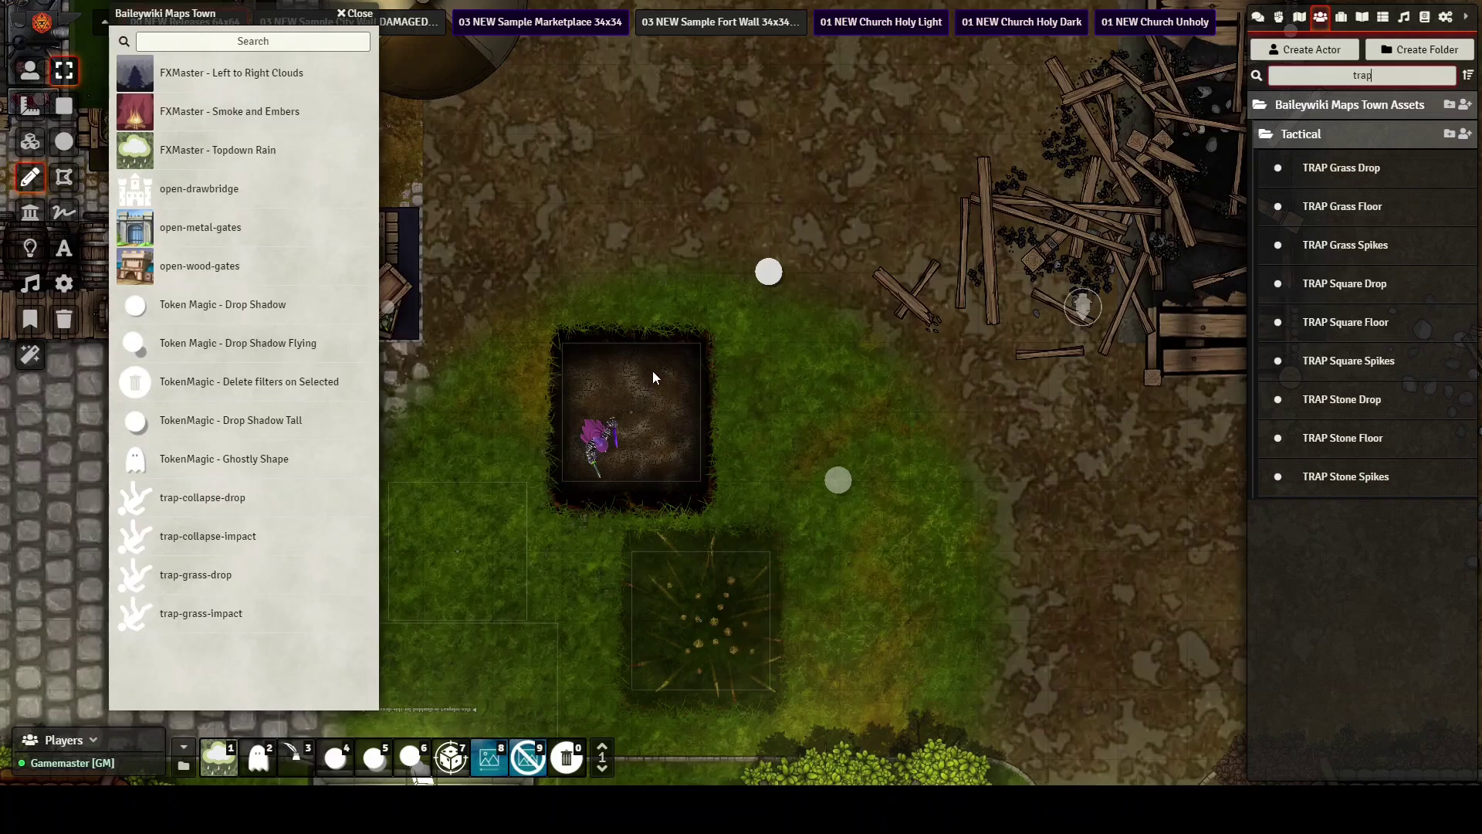
left_click_drag(812, 374, 865, 259)
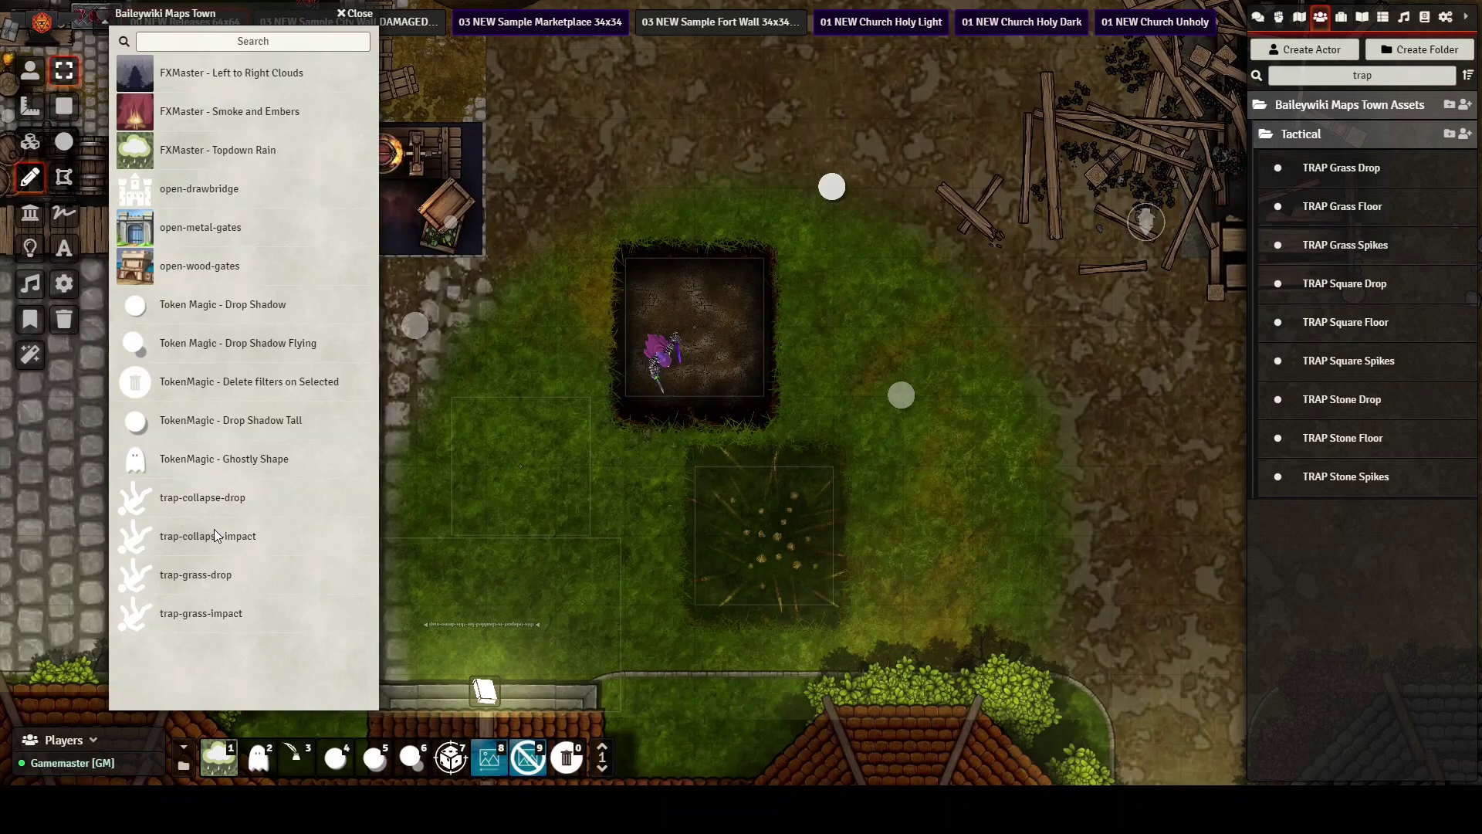
scroll(828, 307, "down", 9)
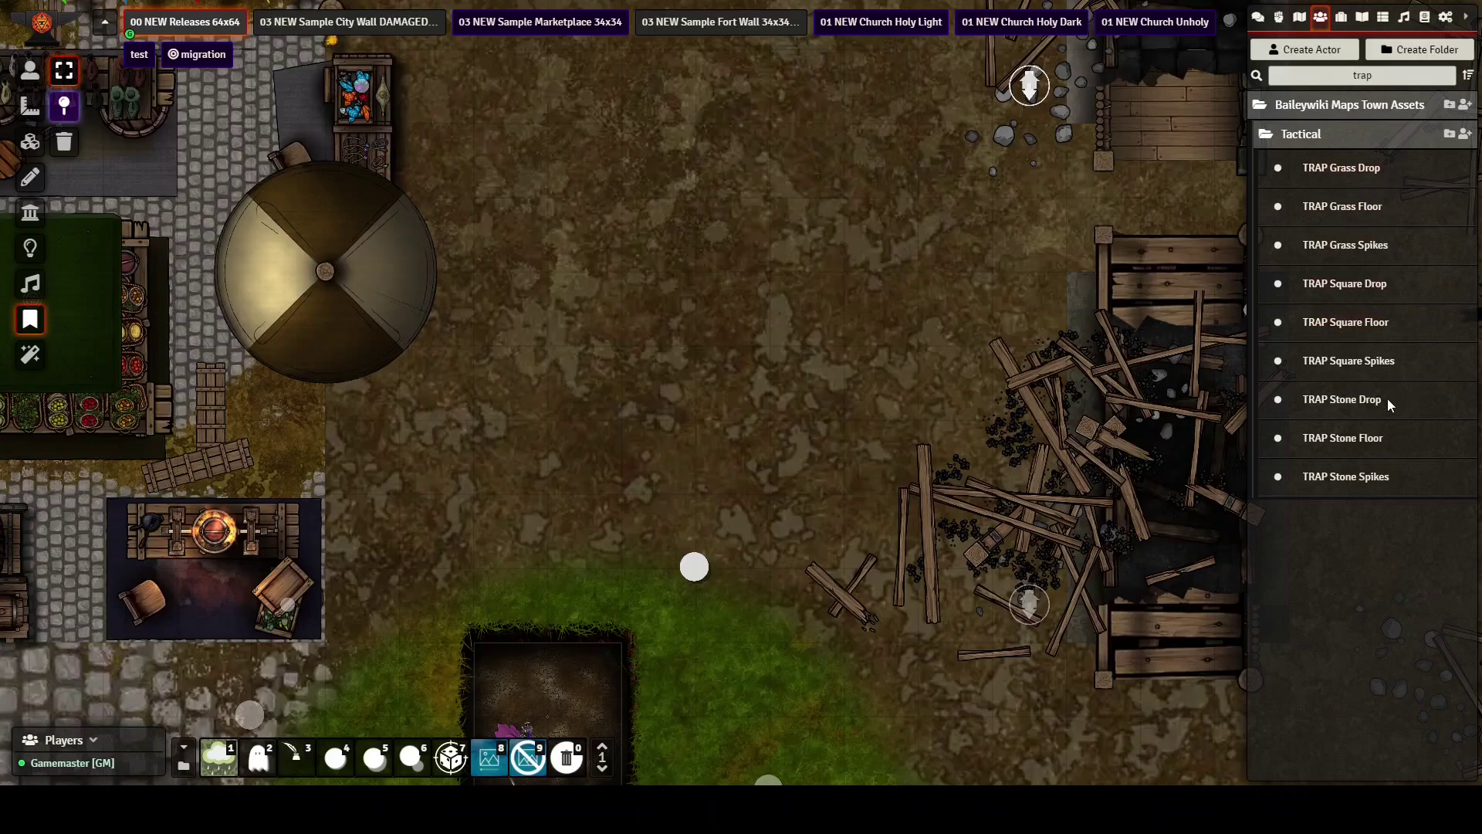
Place the TRAP Square Drop actor on the open dirt north of the grass pit, with its attached elements
left_click_drag(1375, 289, 804, 233)
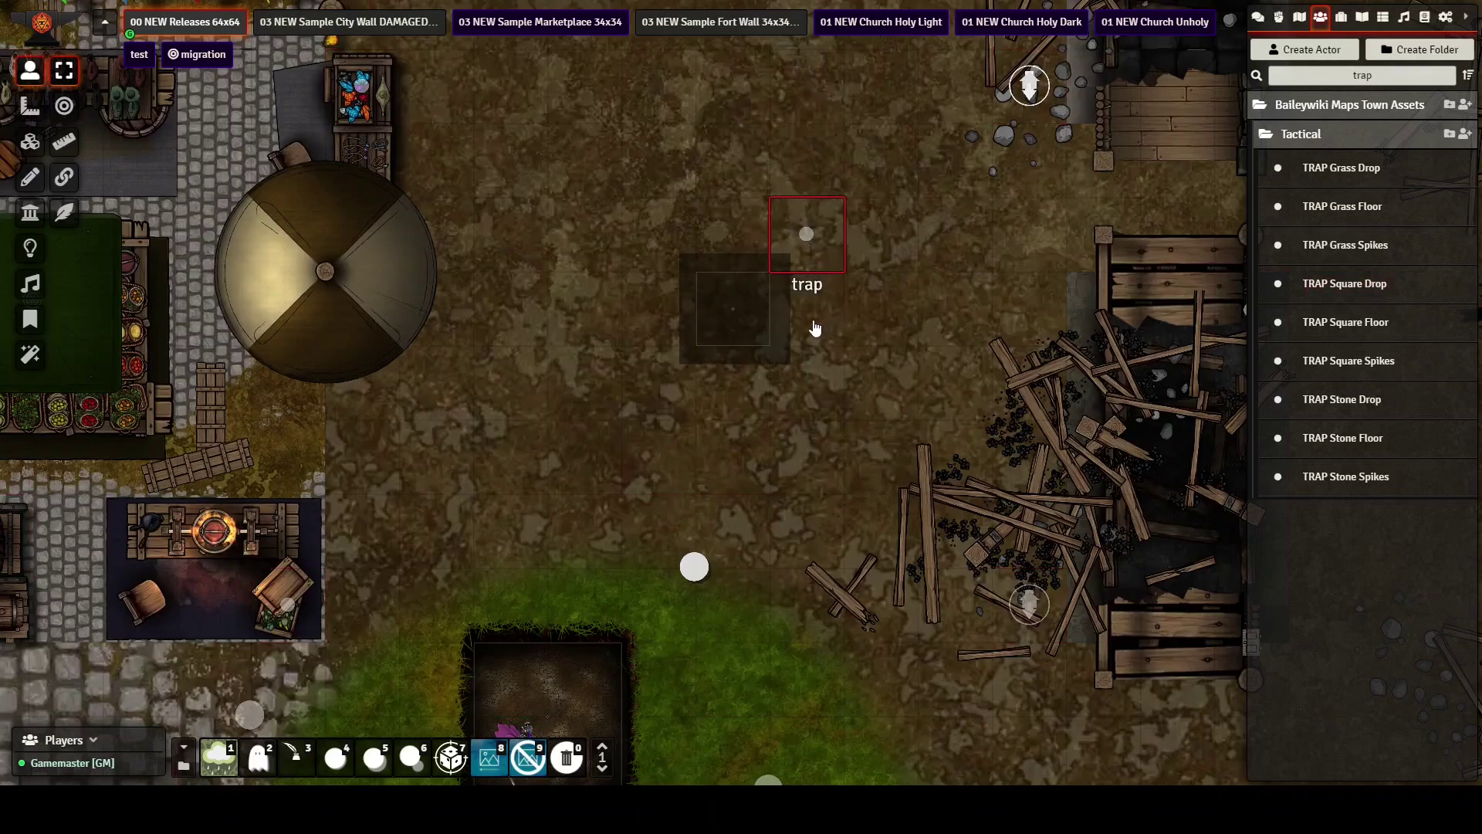
key("ctrl+v")
scroll(826, 341, "up", 7)
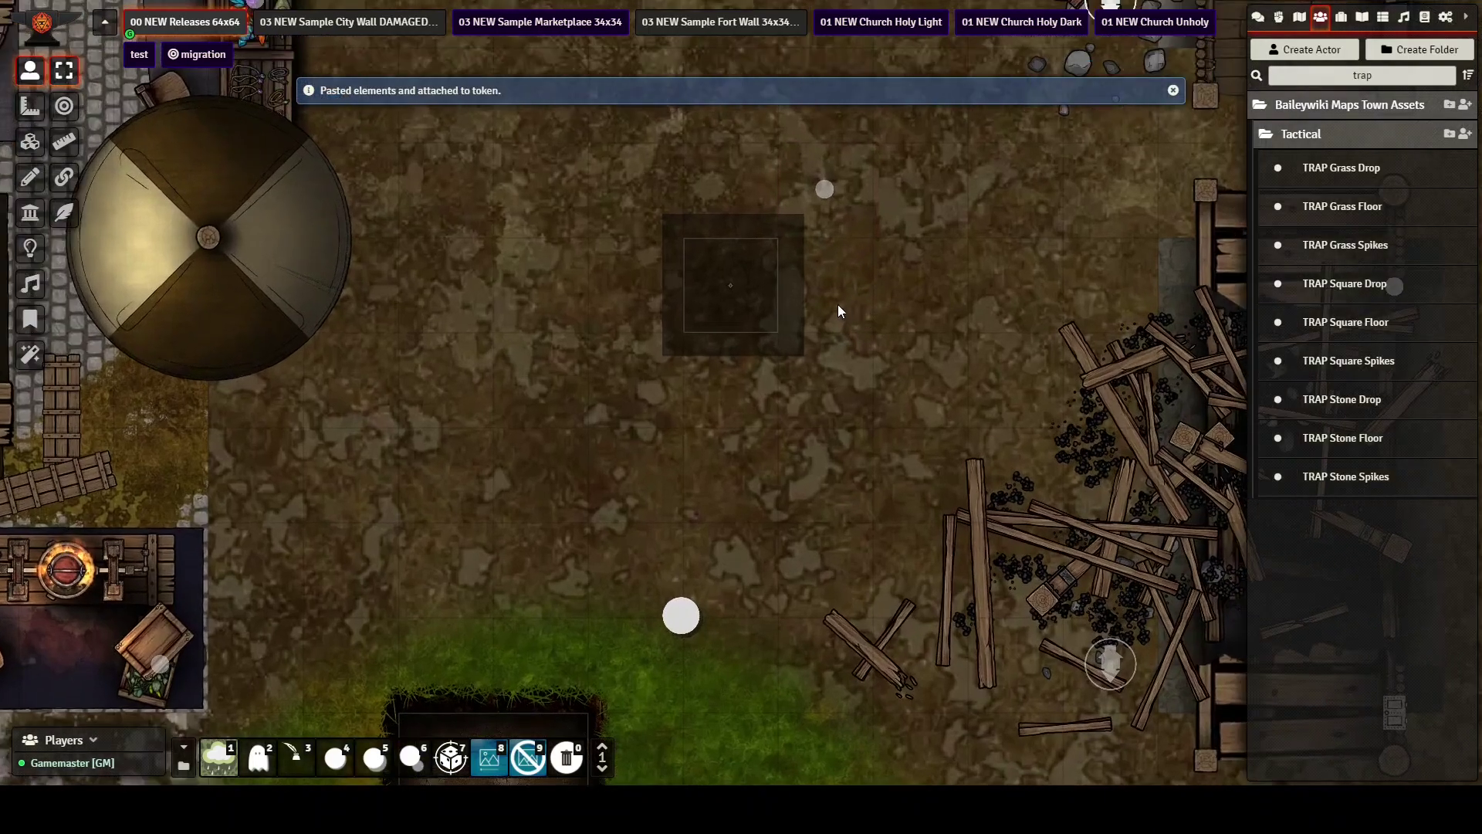
scroll(874, 266, "up", 1)
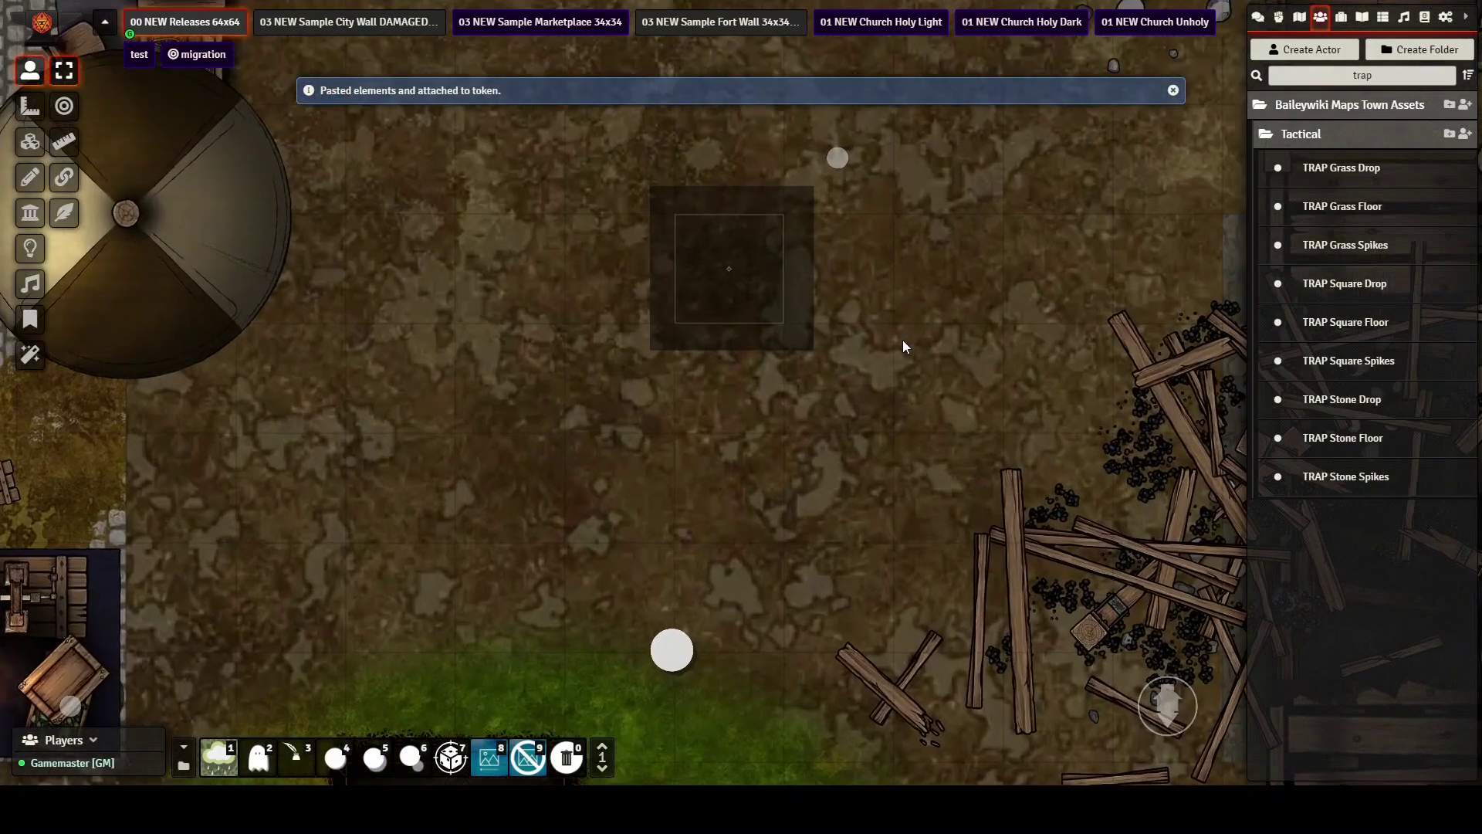
key("Up")
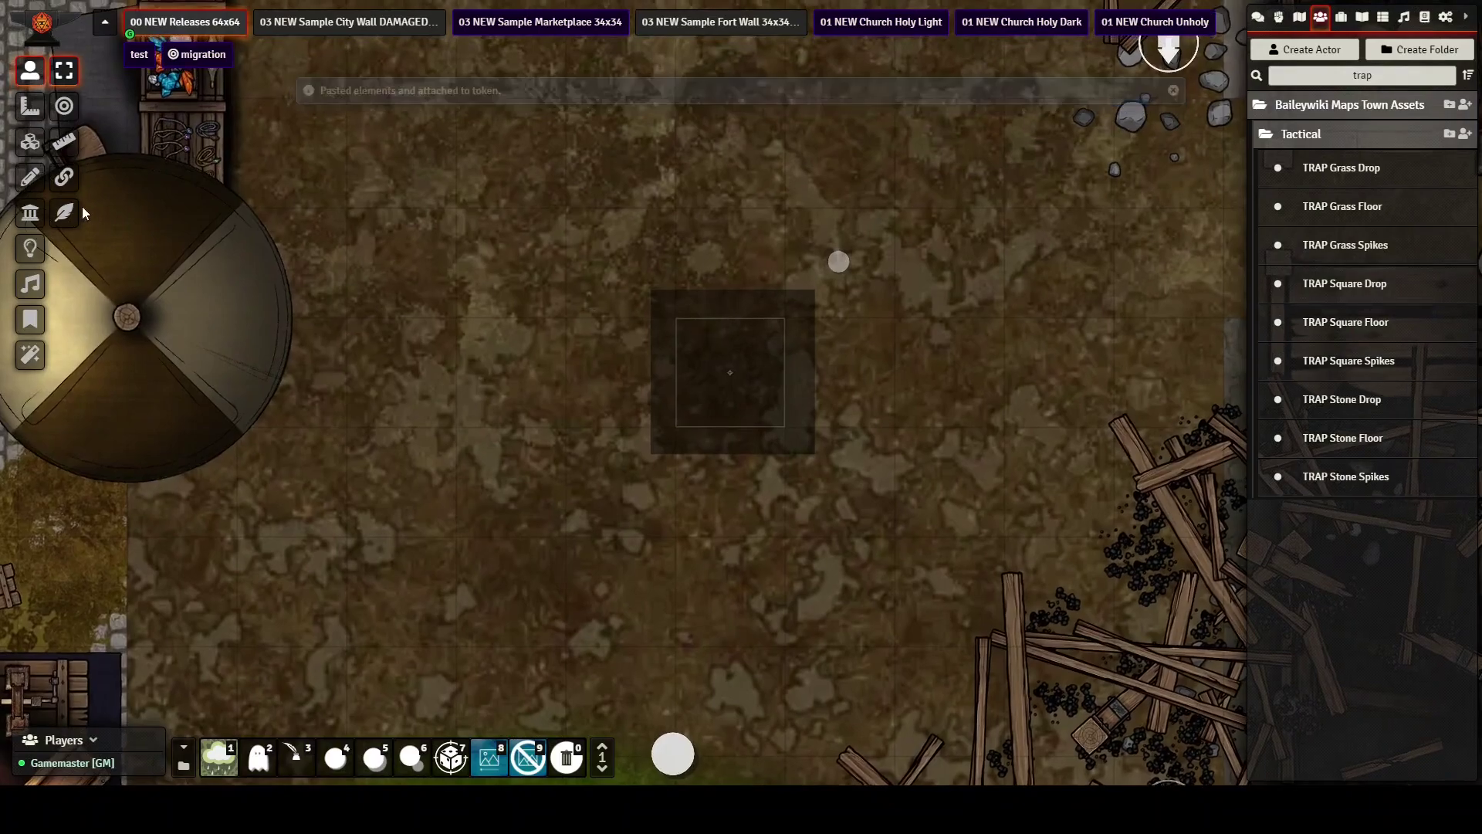
Examine the Multilevel teleport identifier, macro name and additional arguments of the square drop trap's drawing, and close its configuration
left_click(30, 216)
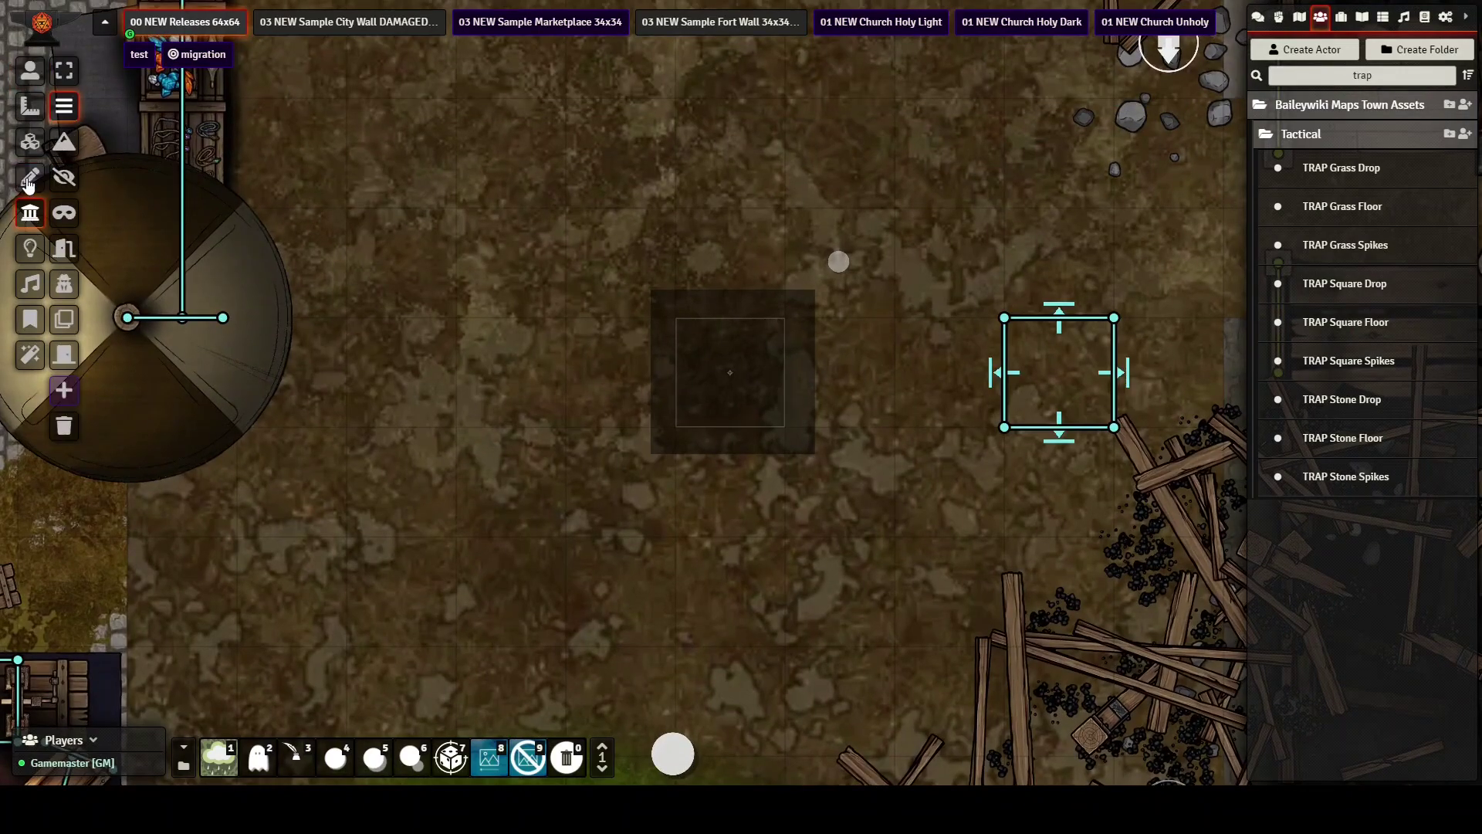
left_click(29, 179)
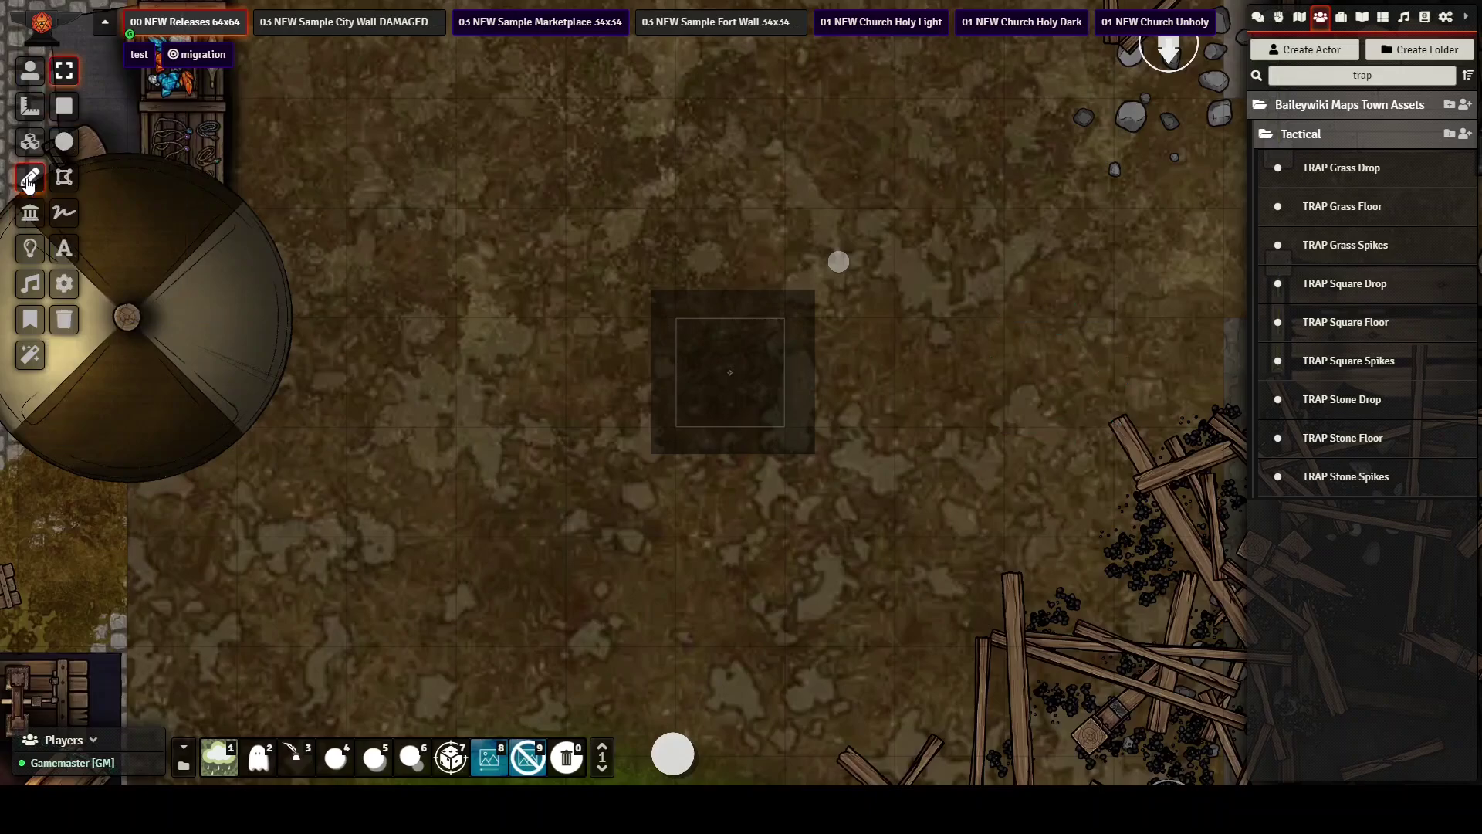
double_click(733, 368)
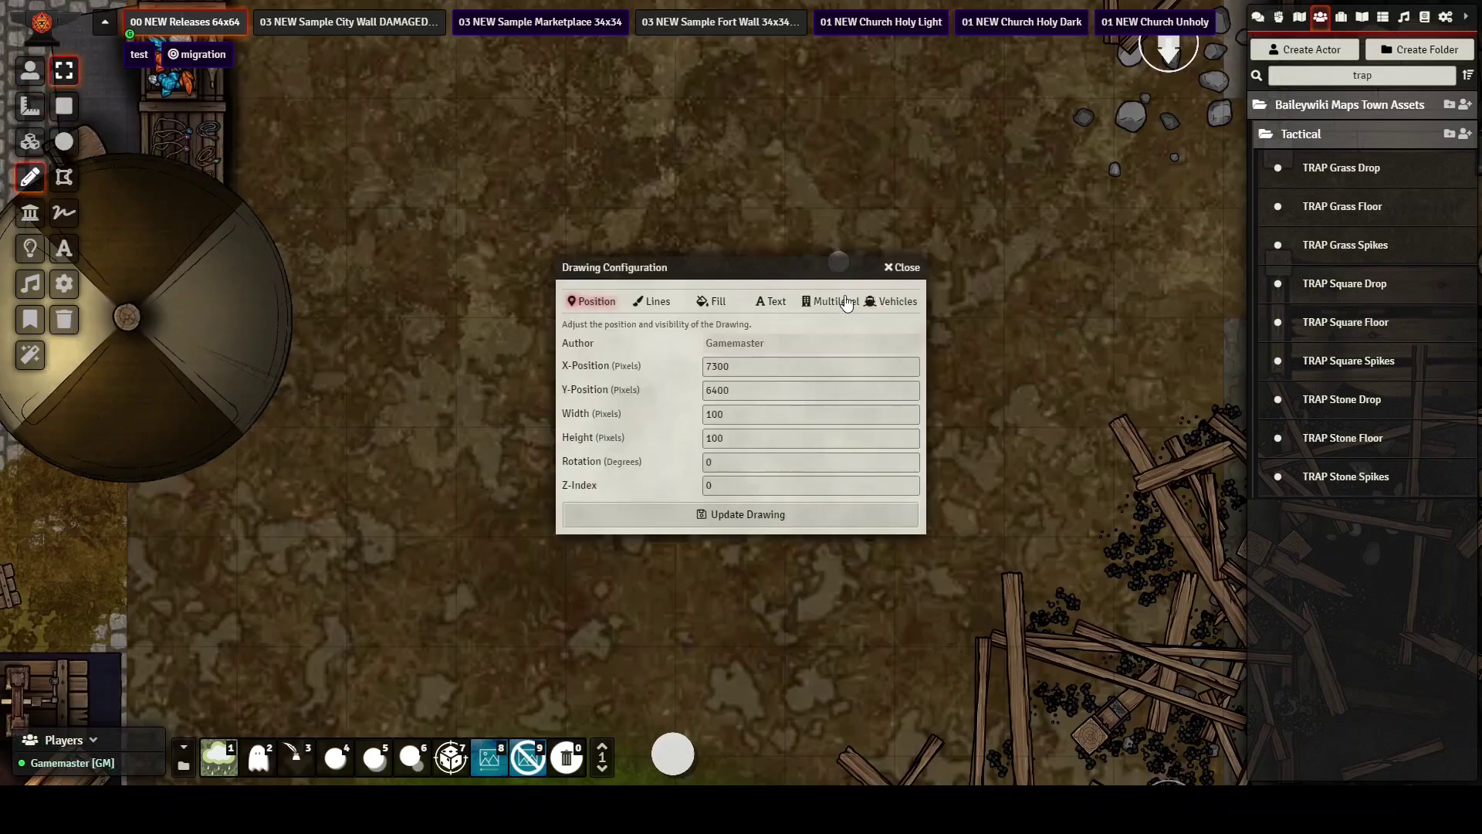
left_click(846, 302)
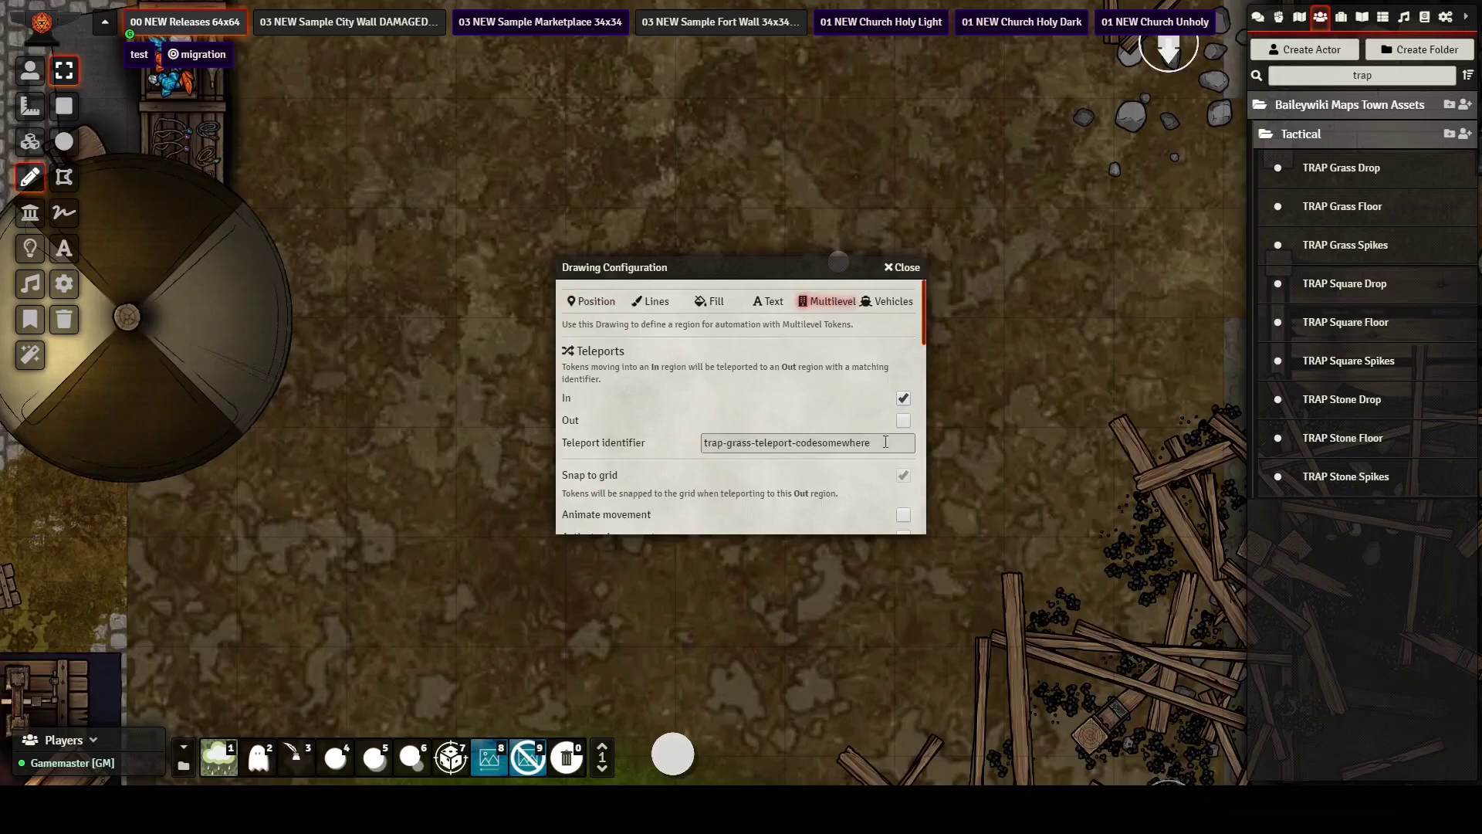
left_click(664, 443)
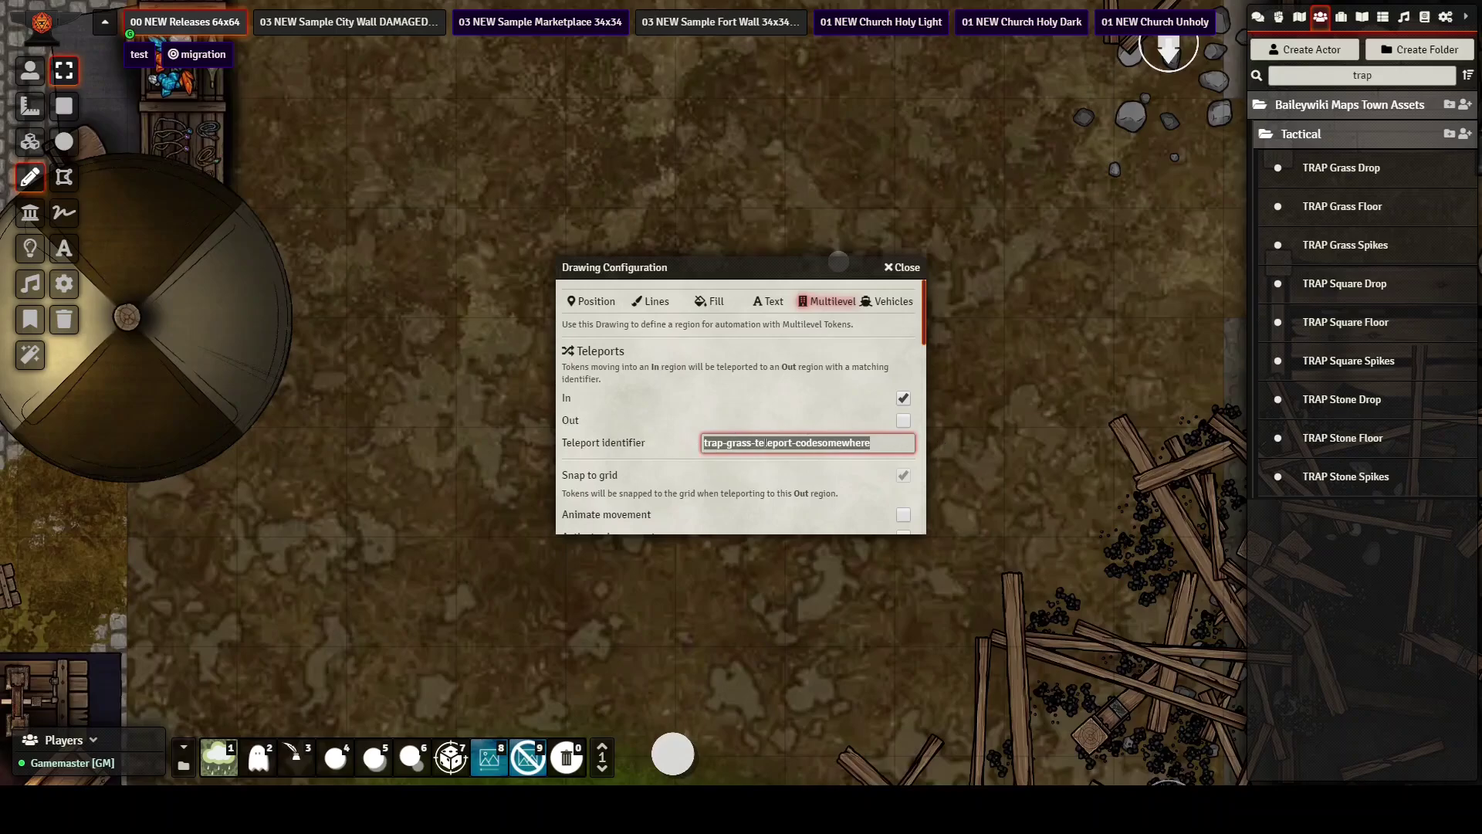
left_click_drag(810, 265, 515, 91)
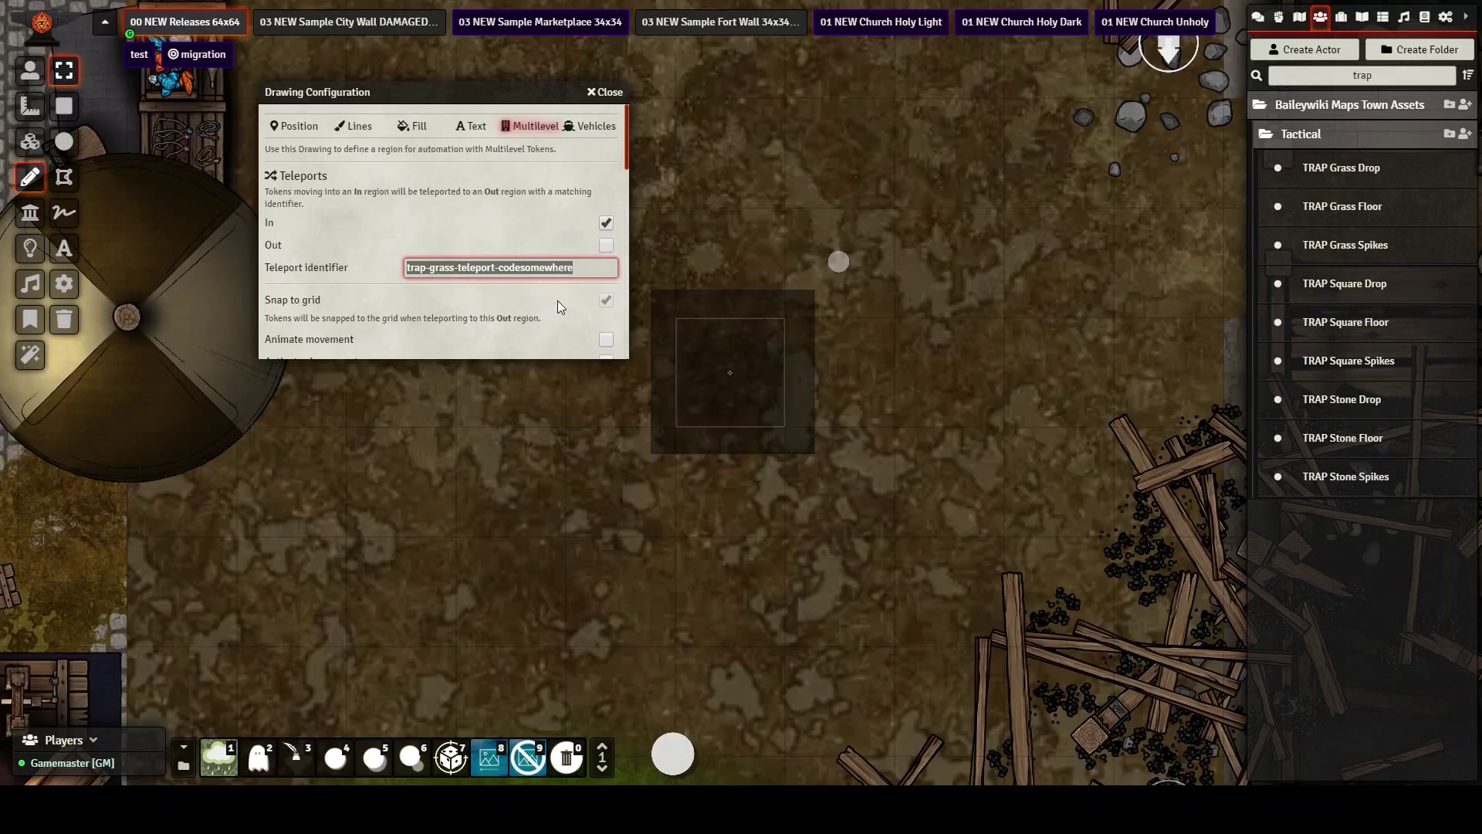
scroll(547, 297, "down", 10)
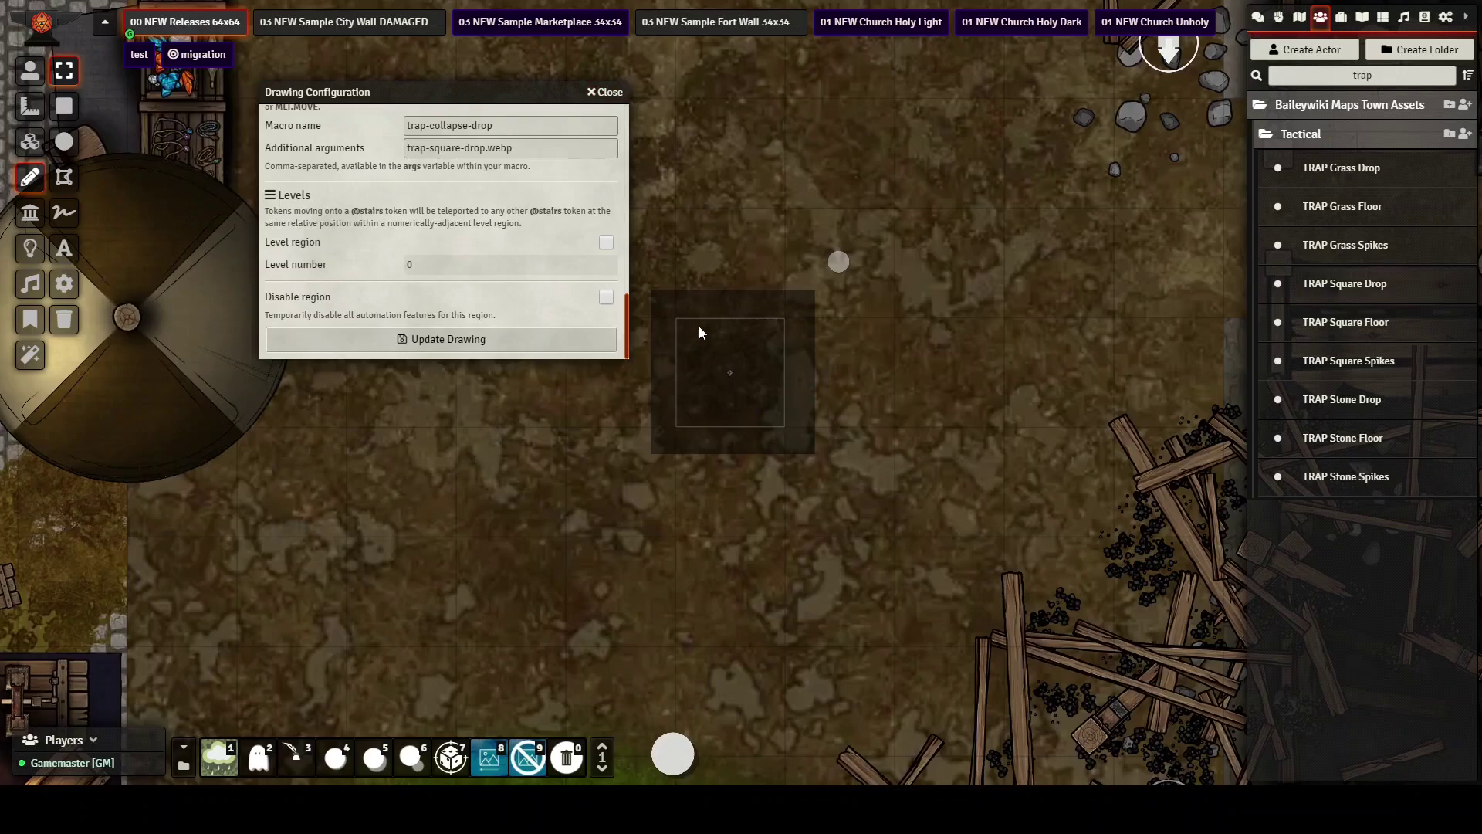
left_click(605, 92)
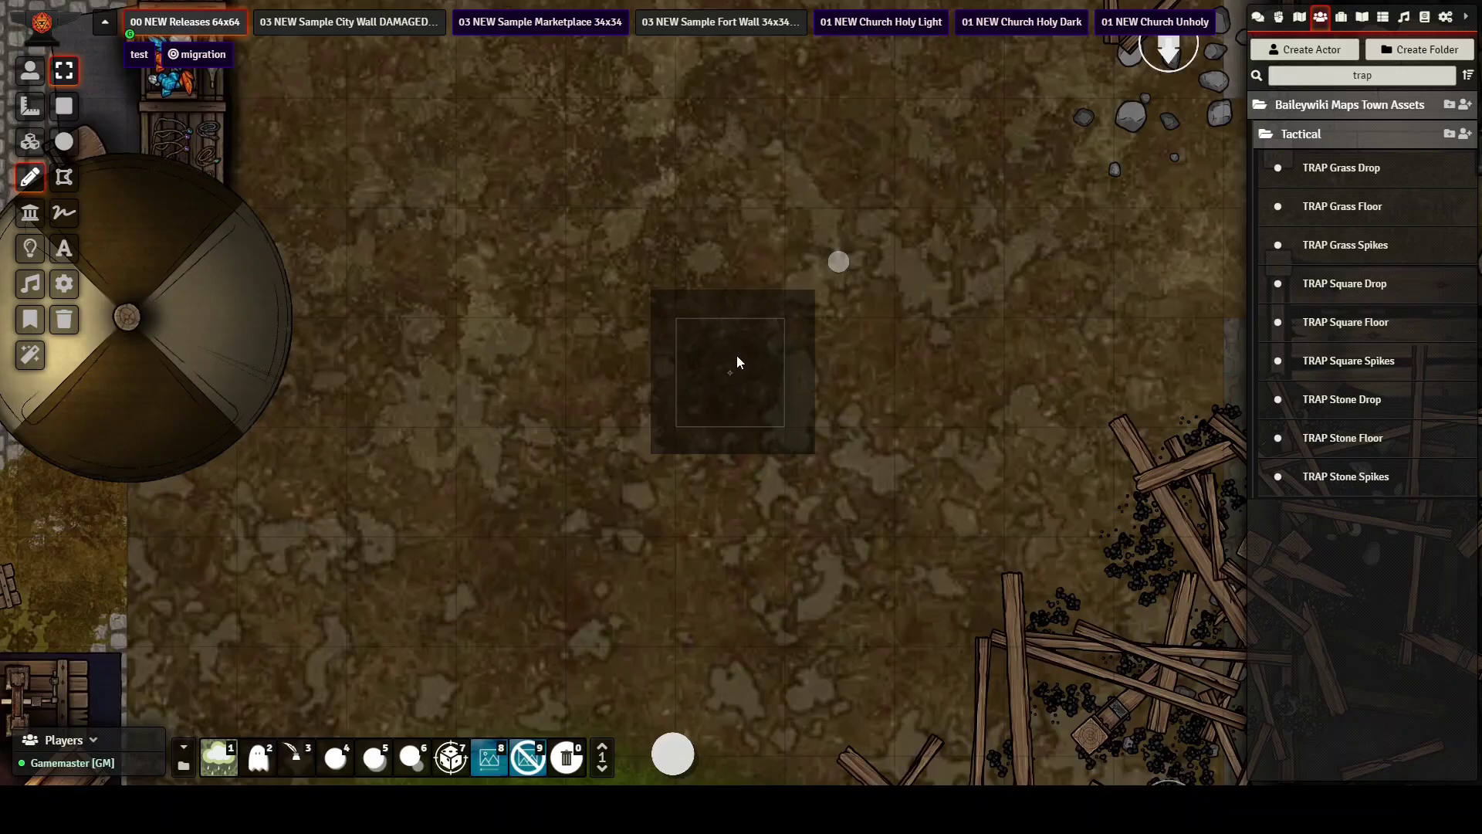
Close the Baileywiki Maps Town macro compendium and bring the damaged wall sections into view
scroll(795, 452, "down", 15)
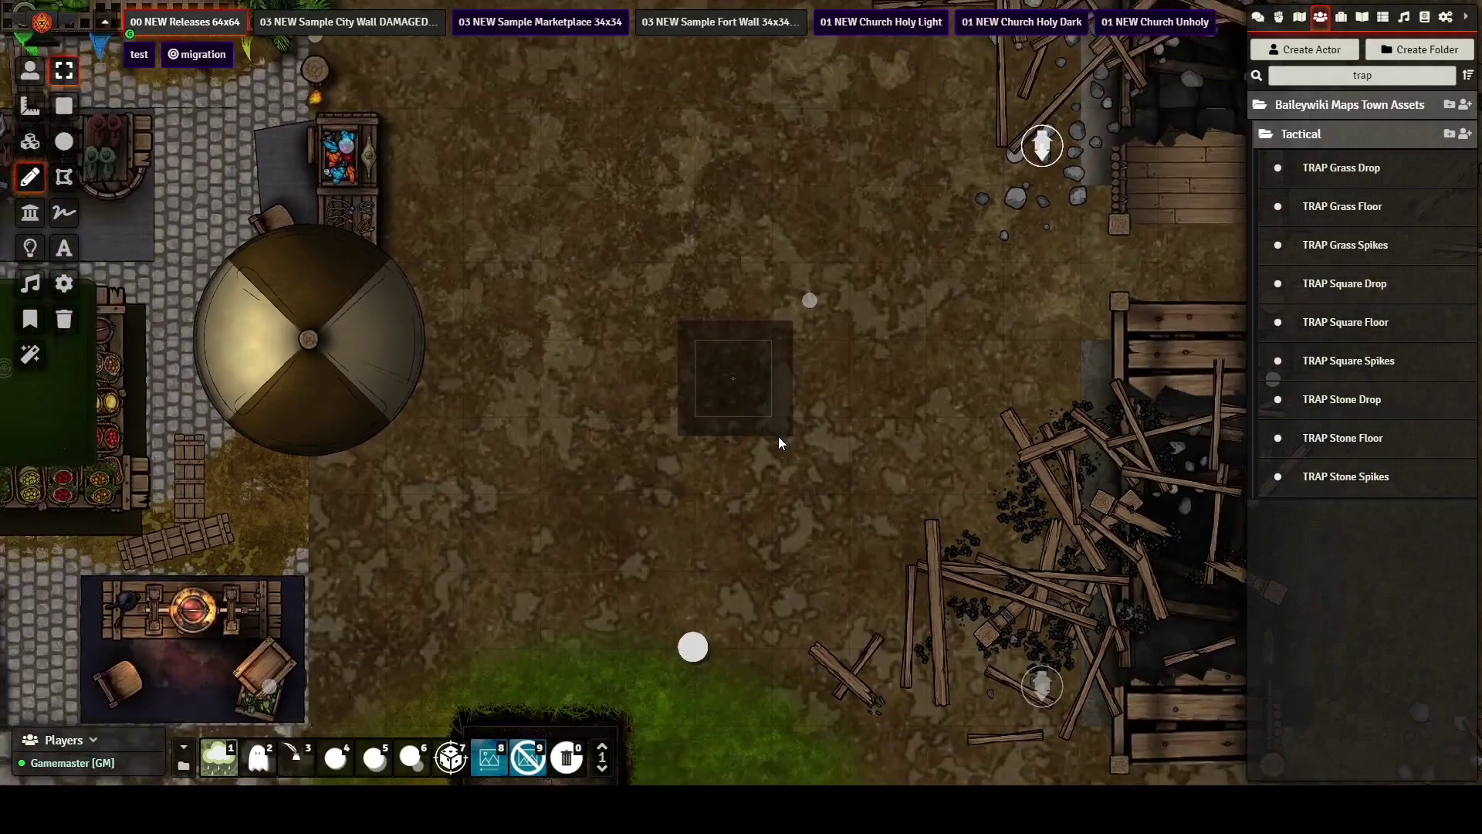
scroll(691, 439, "down", 3)
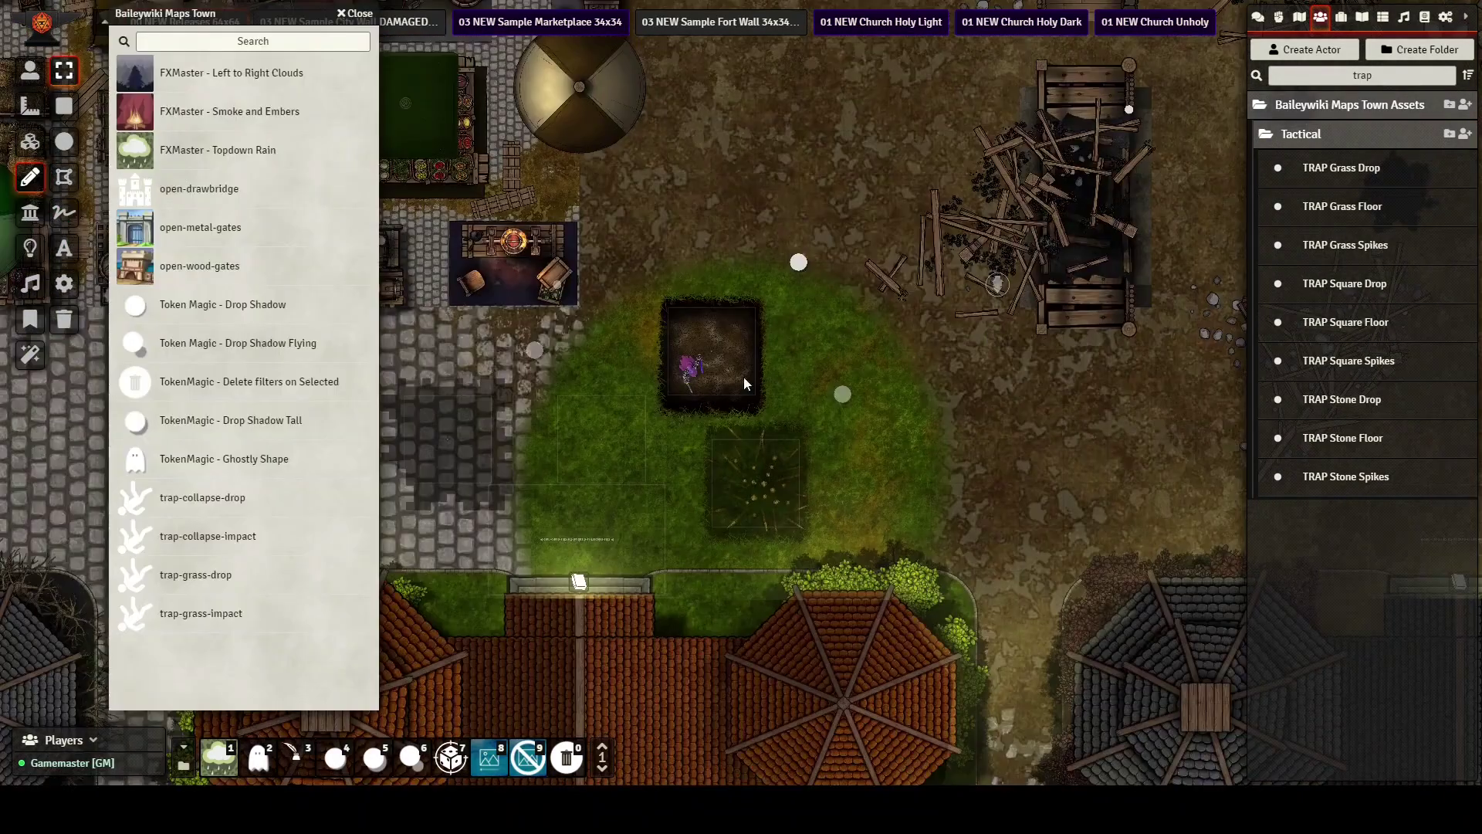
left_click_drag(974, 355, 509, 534)
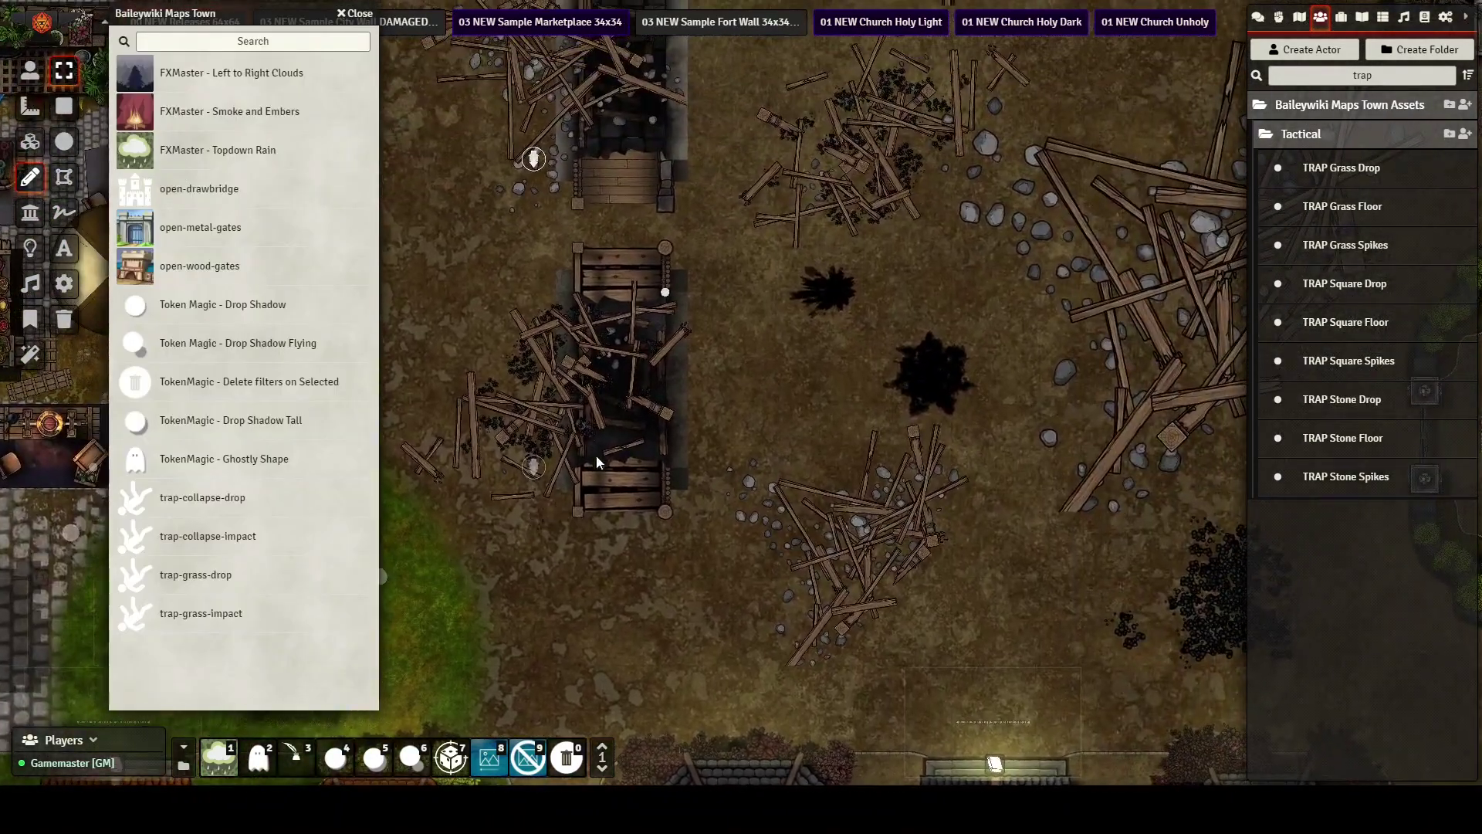
left_click(355, 14)
left_click_drag(913, 296, 974, 466)
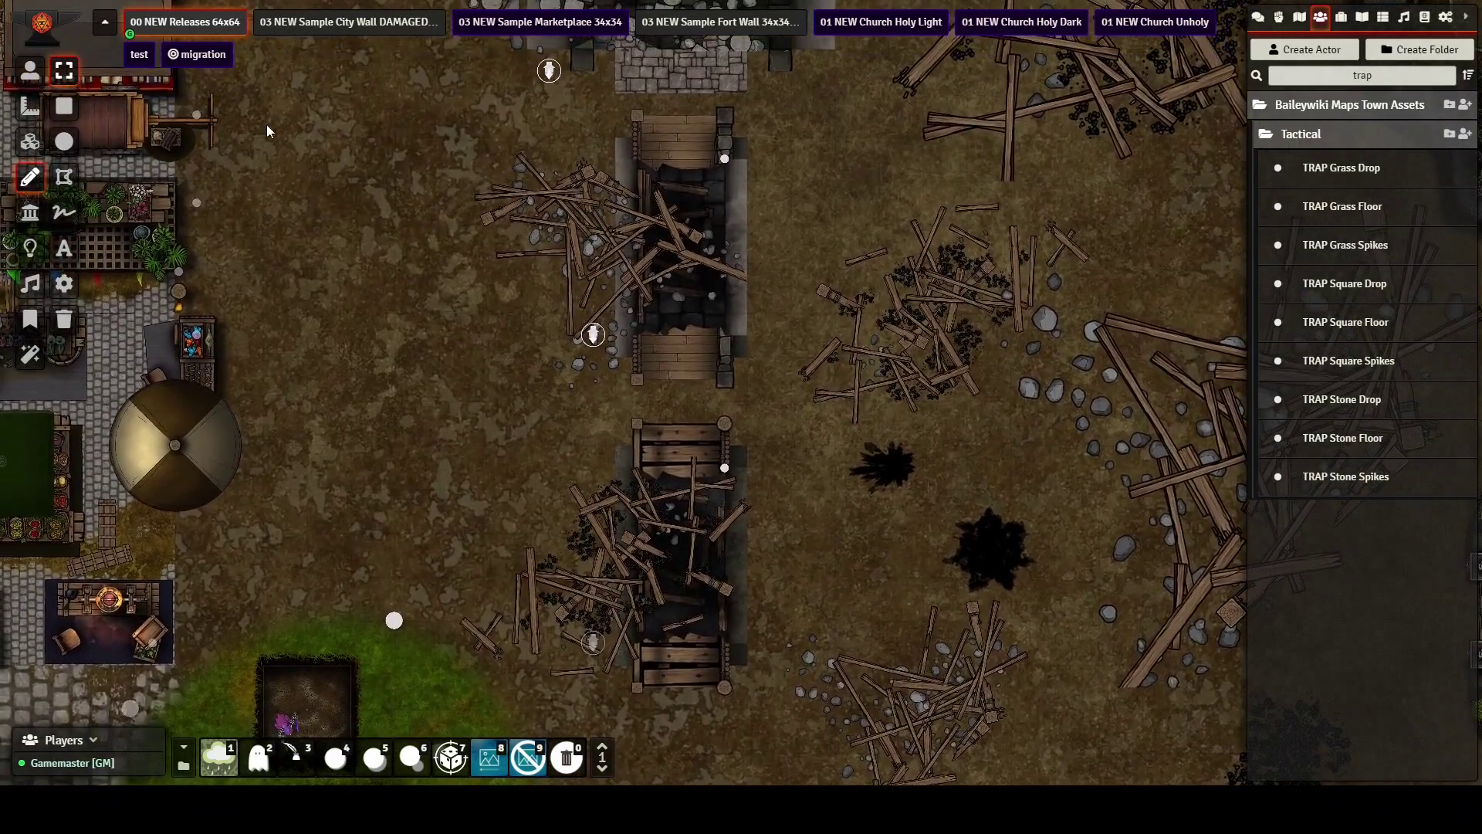
Switch to the token controls and search the Actors Directory for "dama"
left_click(29, 70)
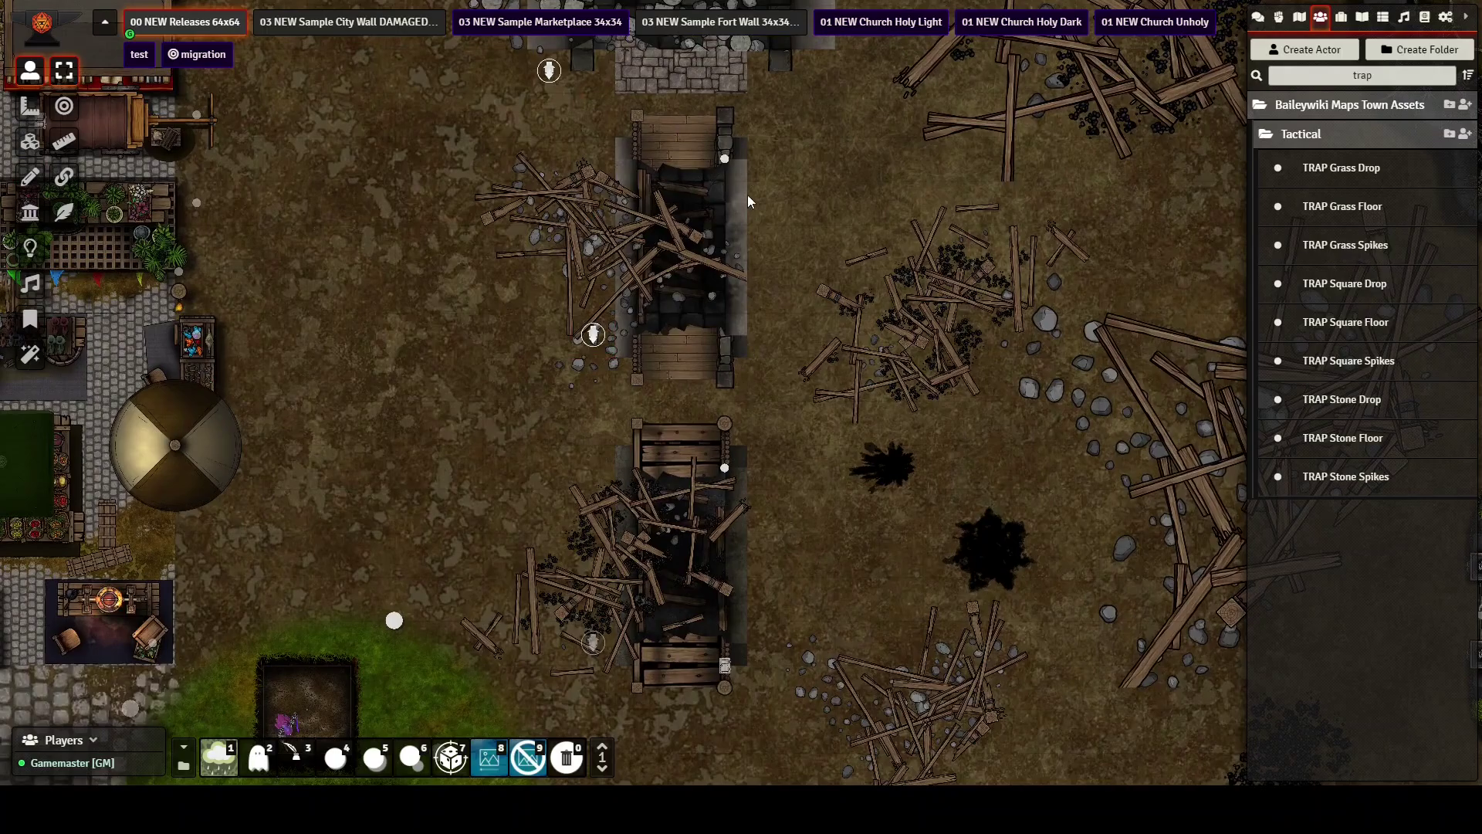
left_click_drag(823, 287, 852, 423)
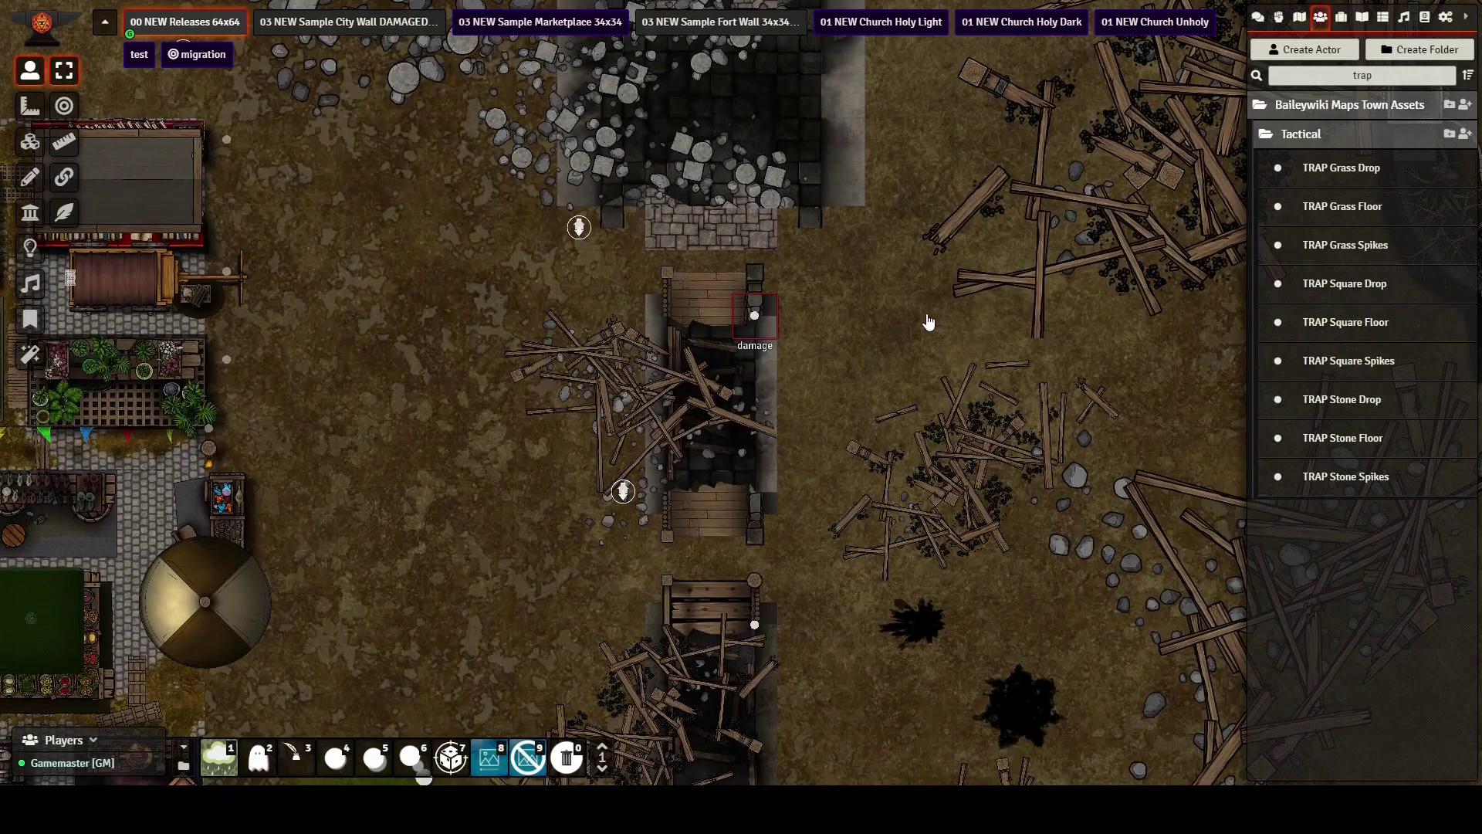
left_click(1388, 76)
left_click_drag(1388, 75, 1300, 80)
type("dama")
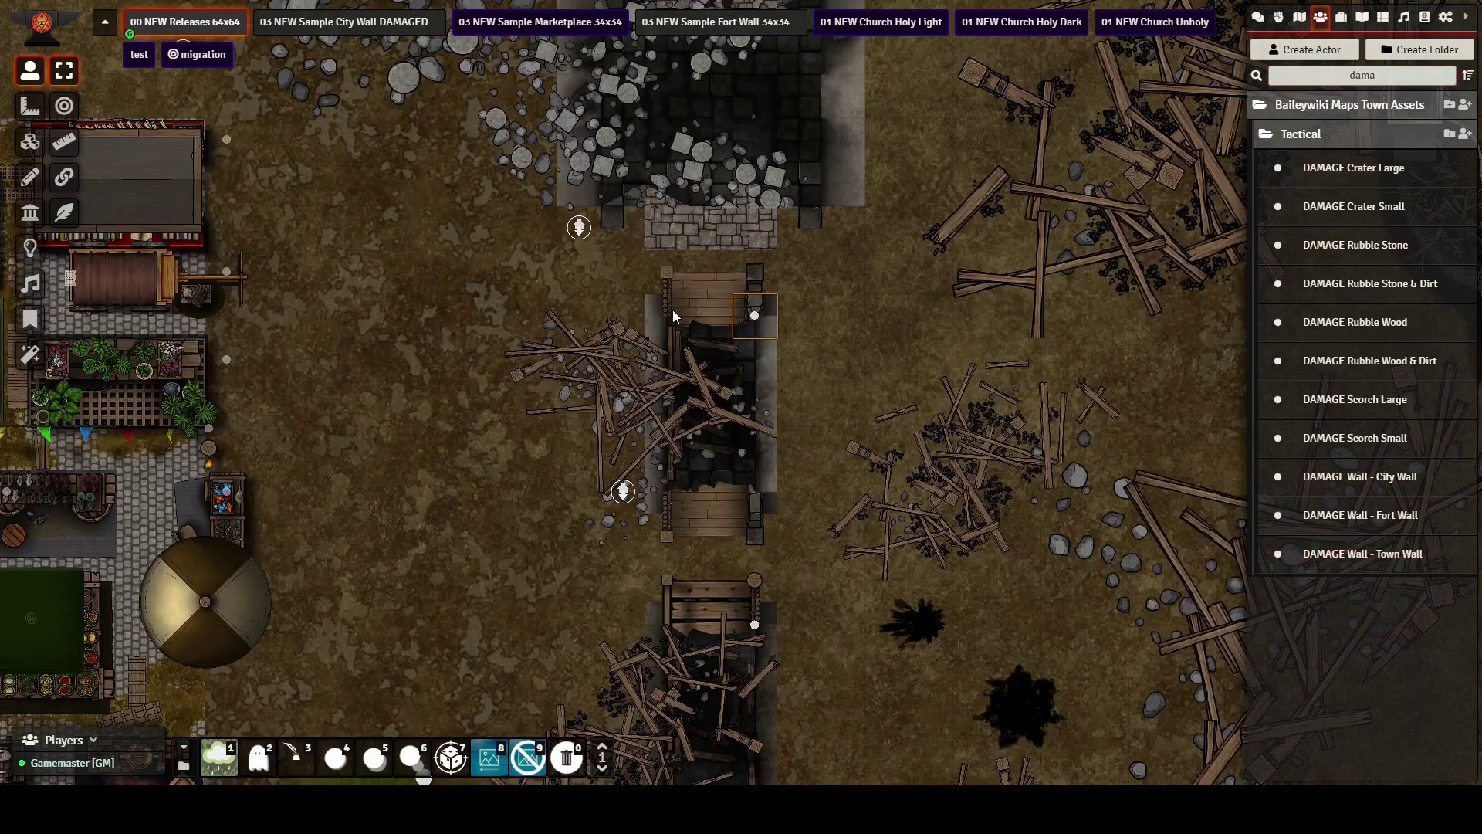
Move the town wall damage token west off the wall and back onto it, checking its actor sheet in between
left_click_drag(667, 309, 587, 297)
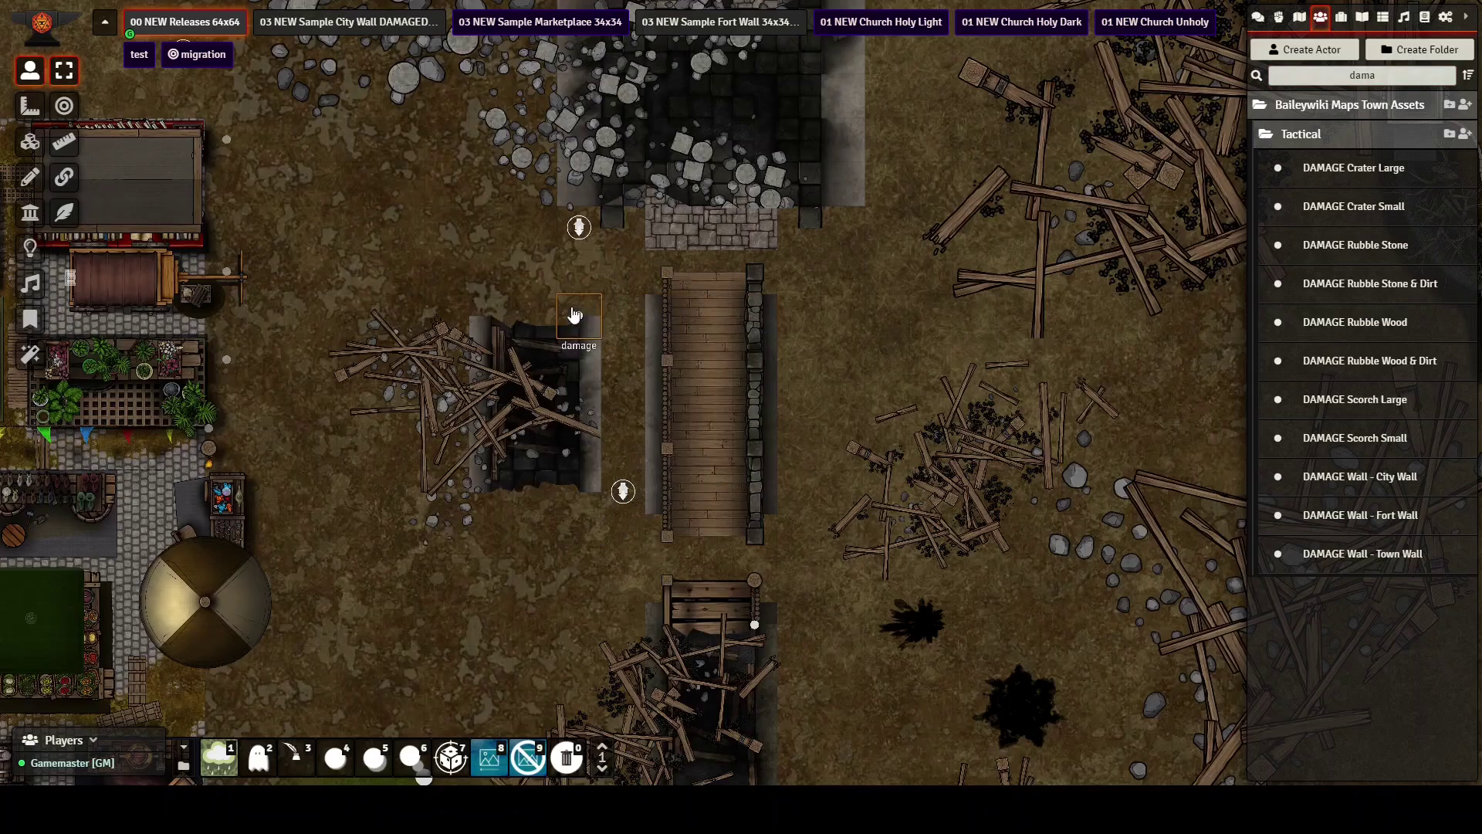
double_click(573, 314)
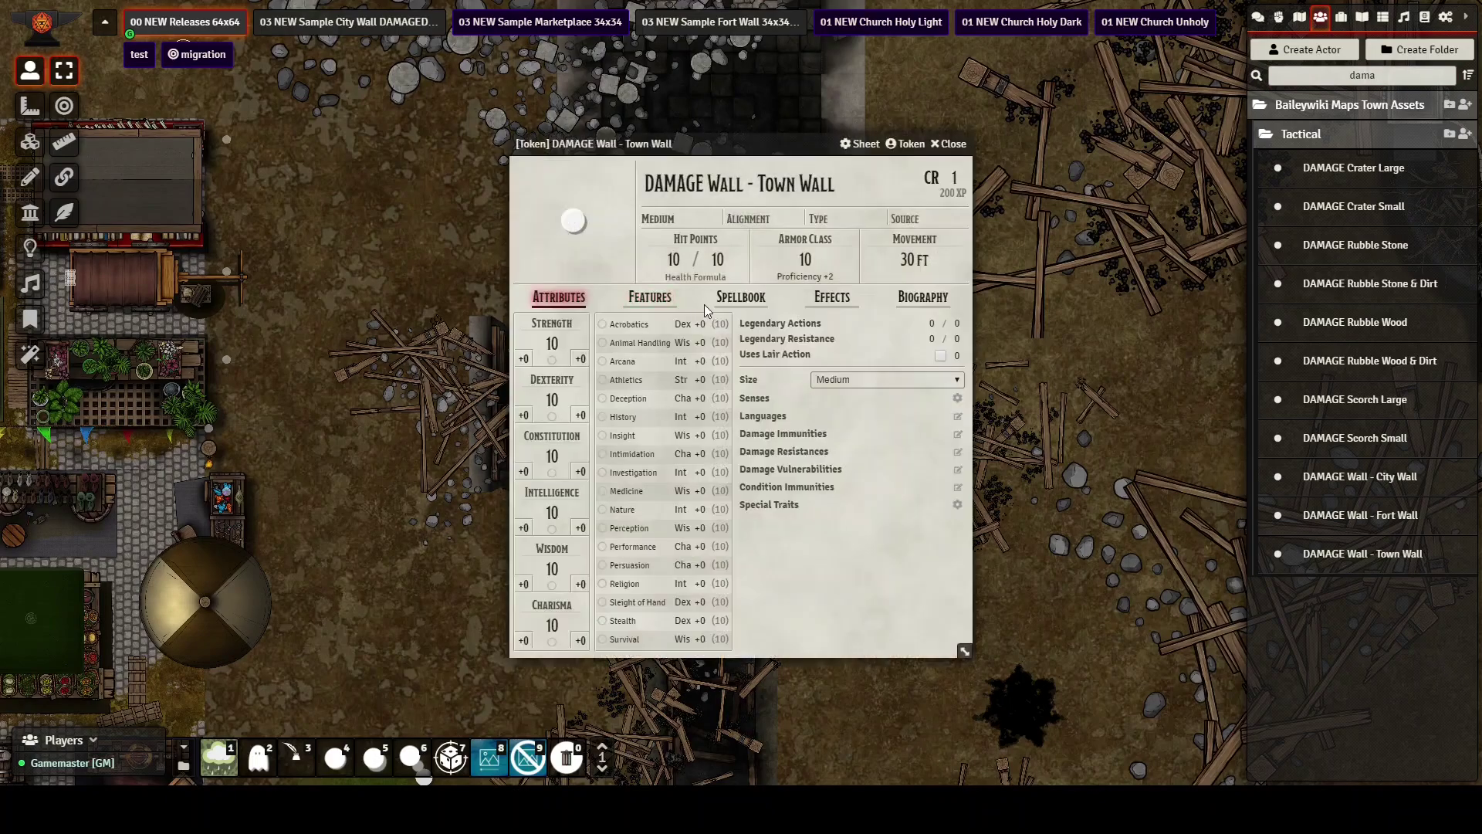
left_click(952, 144)
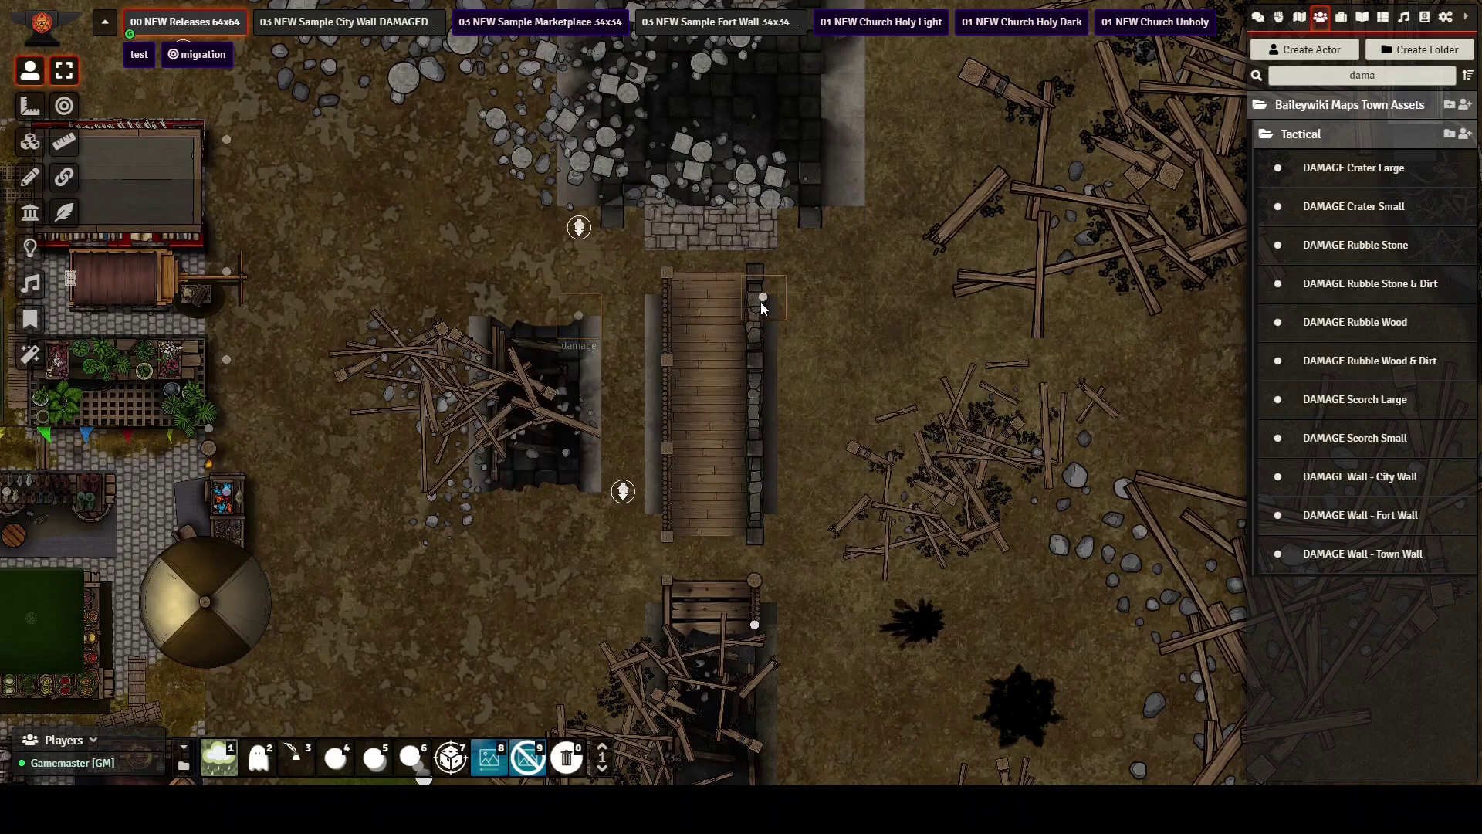
left_click_drag(761, 303, 758, 305)
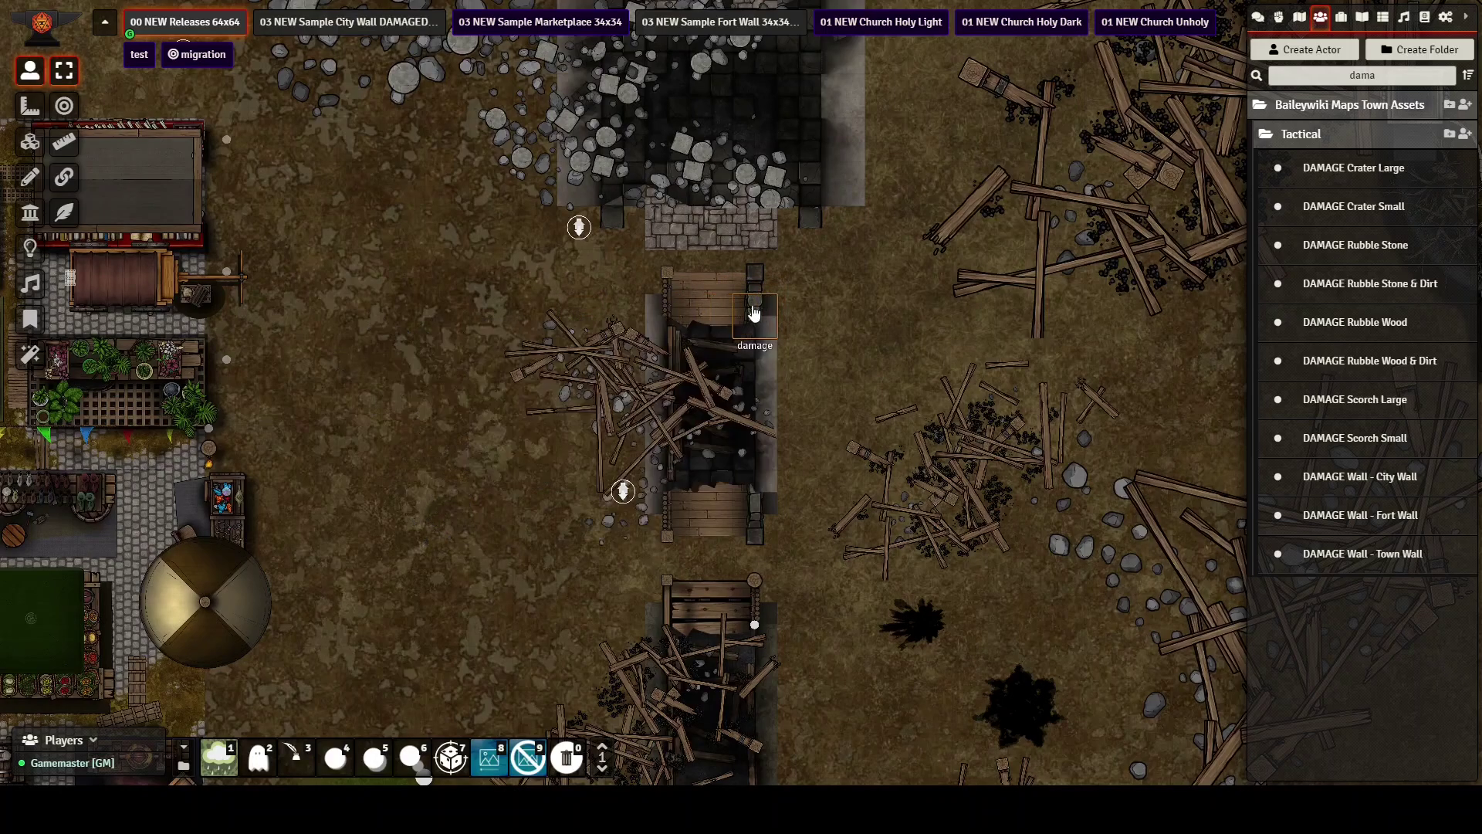
Select the town wall token beside the breach, turn on TA Quick Edit, and show the wall segments
scroll(895, 376, "up", 3)
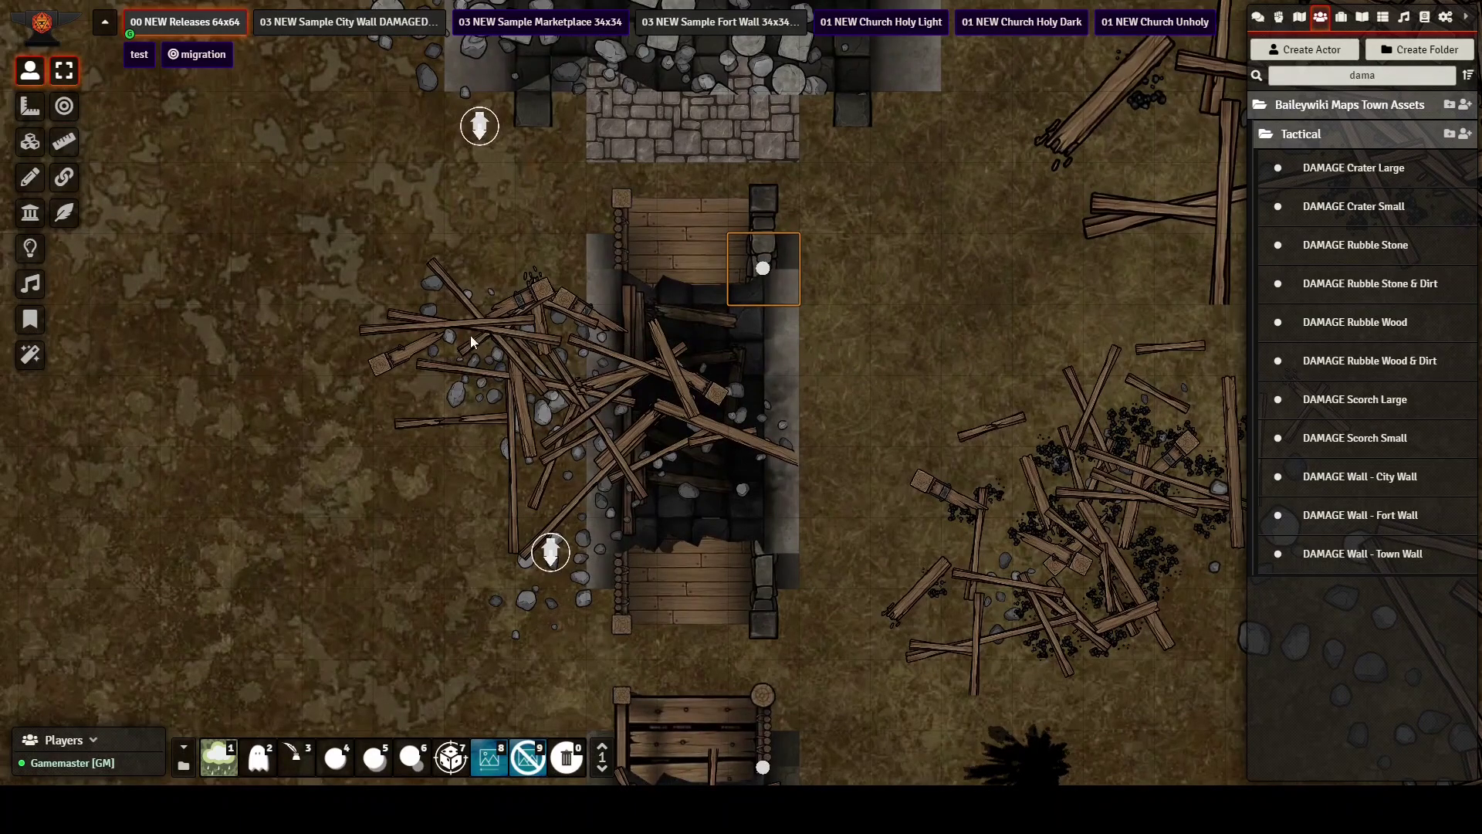
left_click(23, 219)
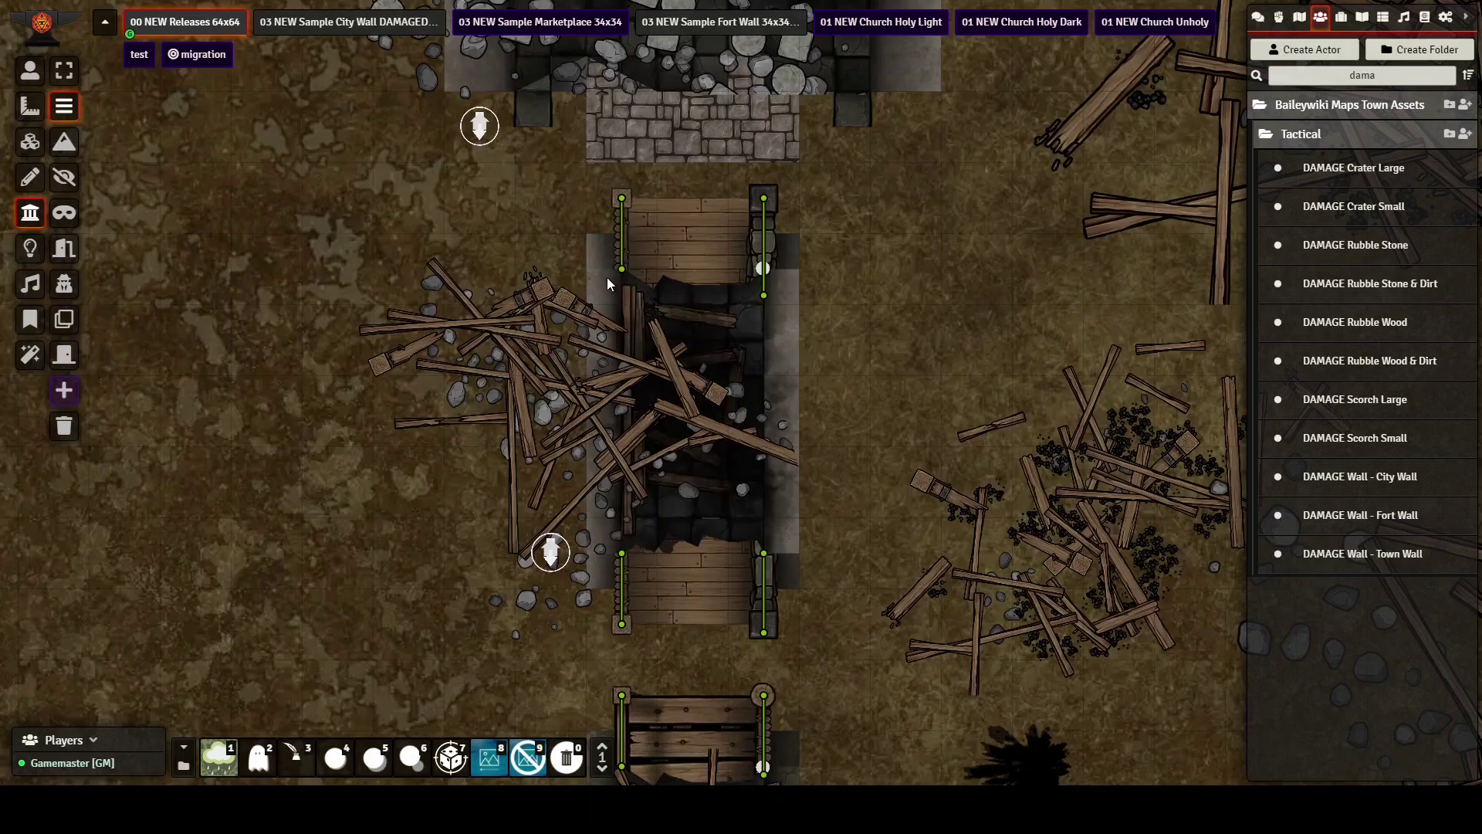
left_click(30, 70)
left_click(551, 551)
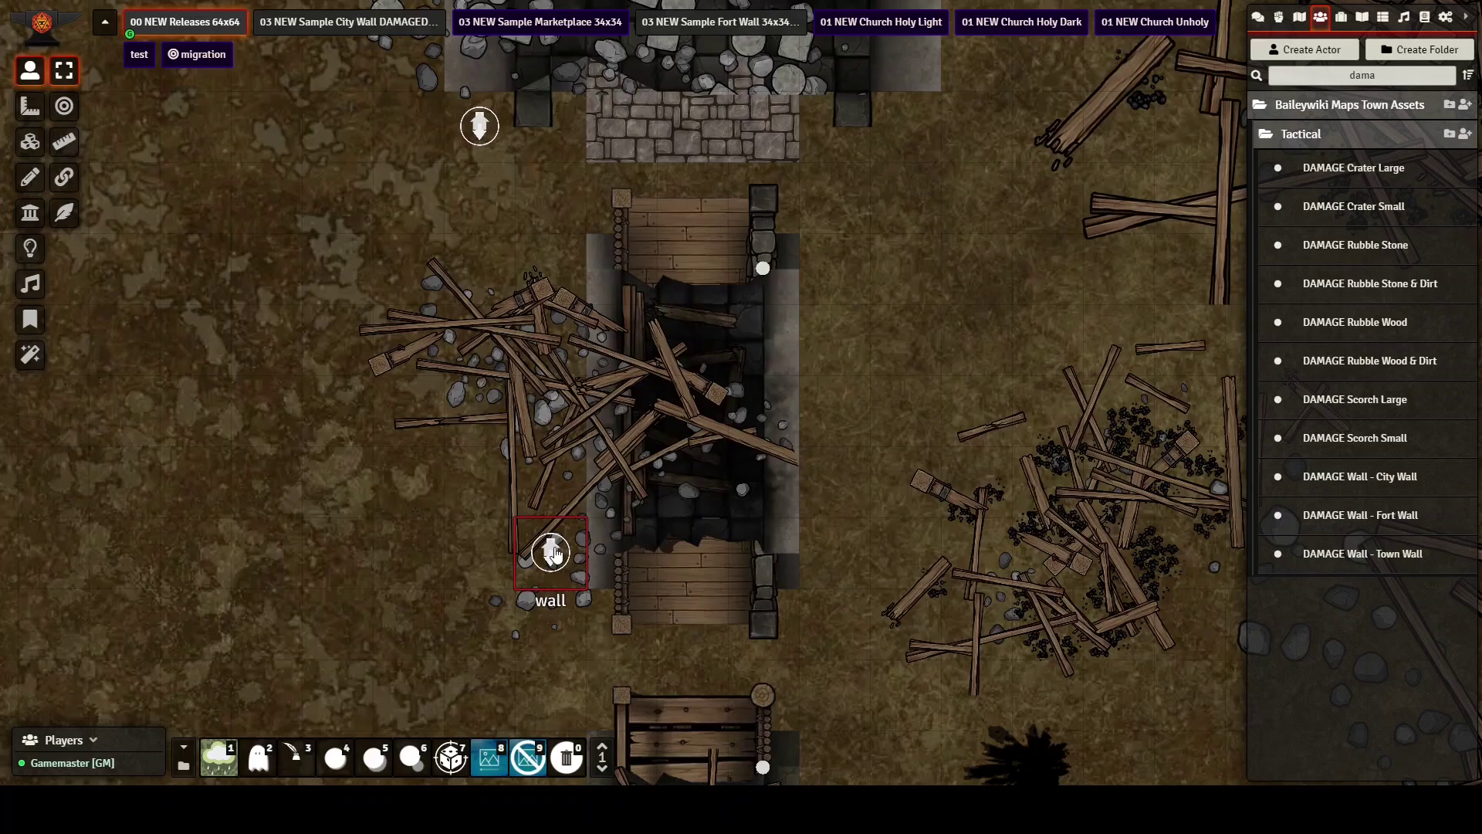
left_click(67, 216)
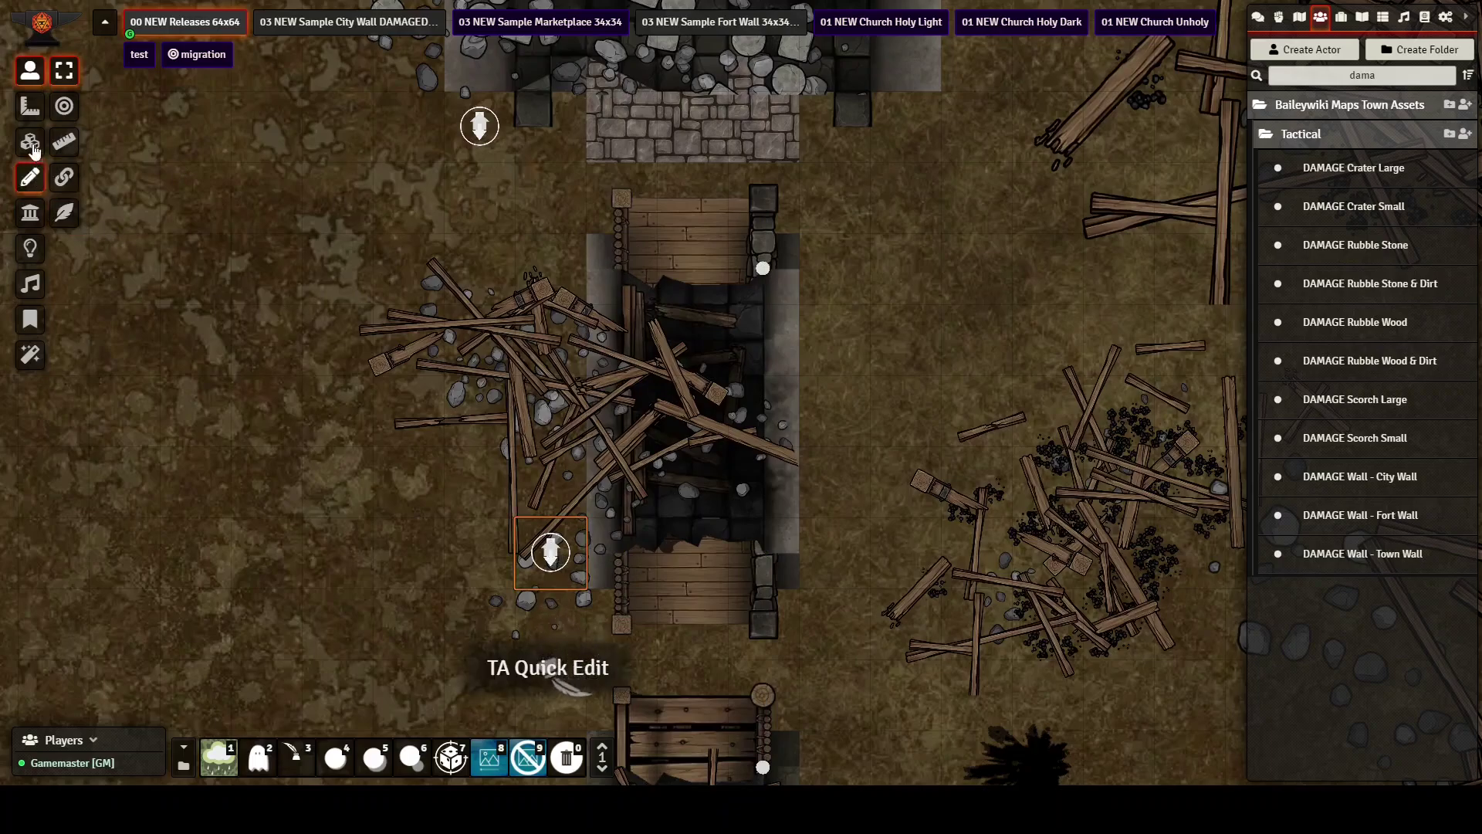
left_click(30, 217)
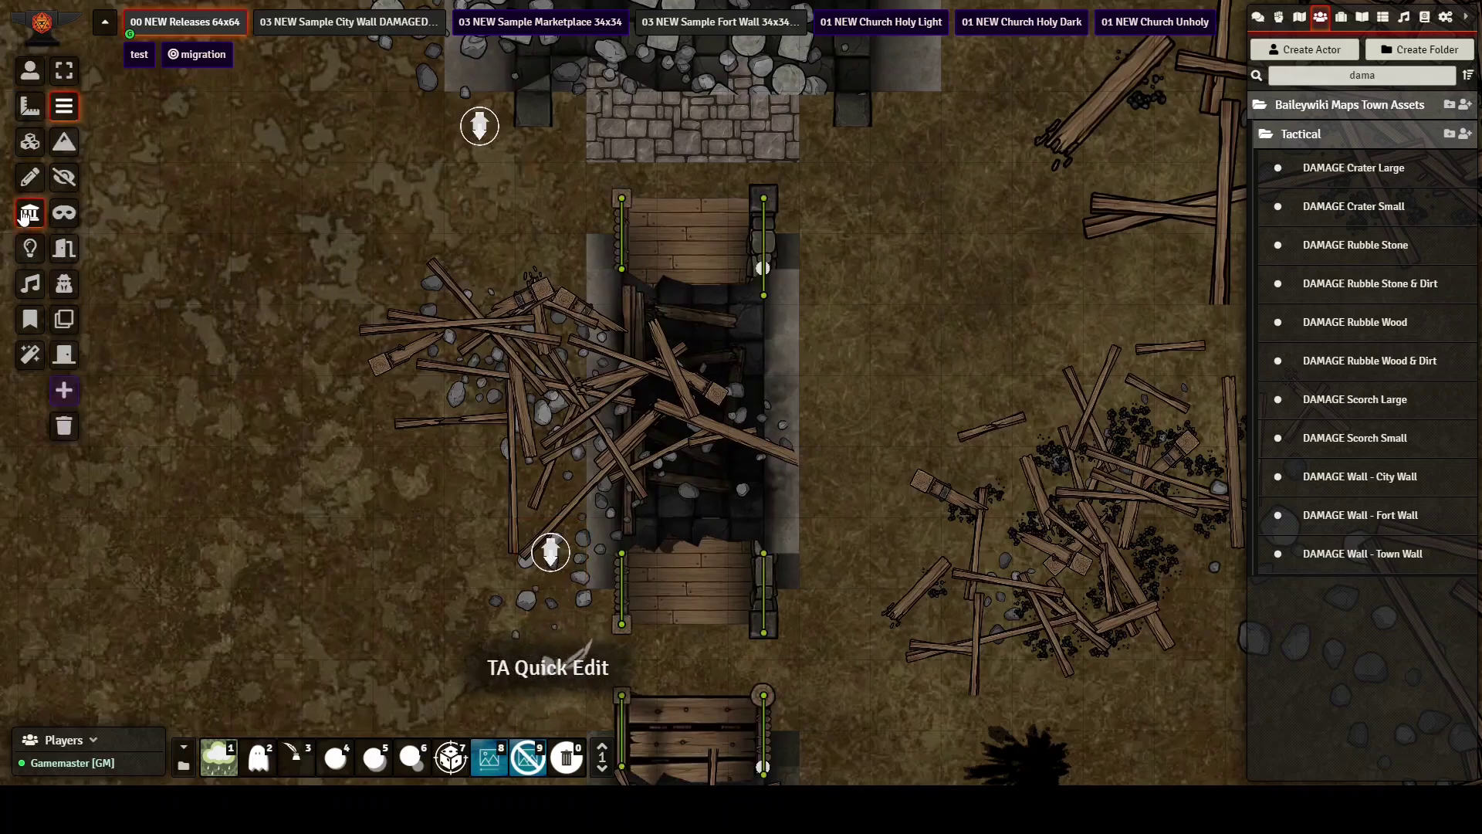
Stretch the western wall segment south across the breach, and pull its end back to the breach's northern edge
left_click_drag(624, 270, 622, 553)
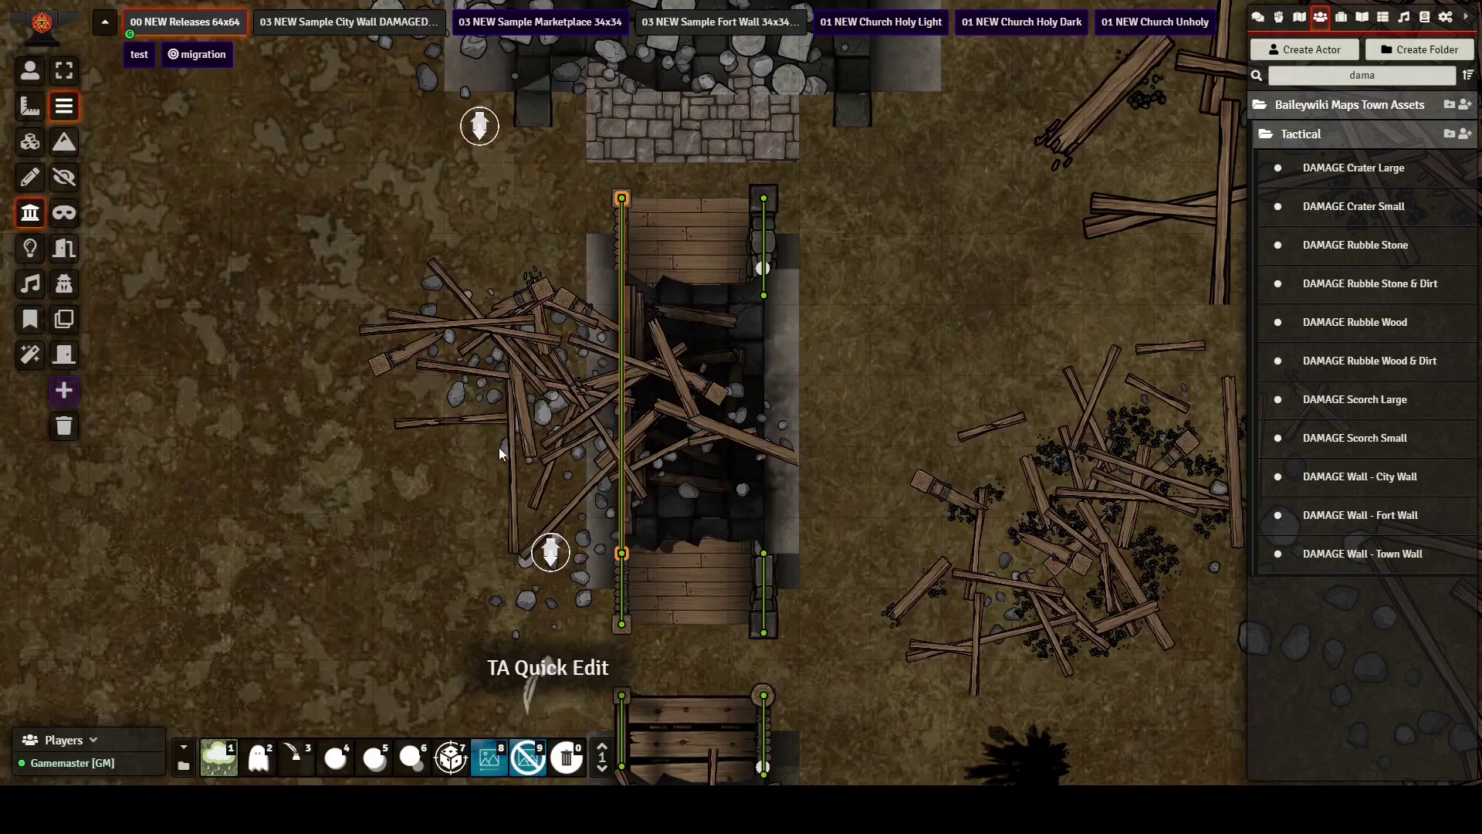
left_click(620, 437)
left_click_drag(626, 253, 623, 266)
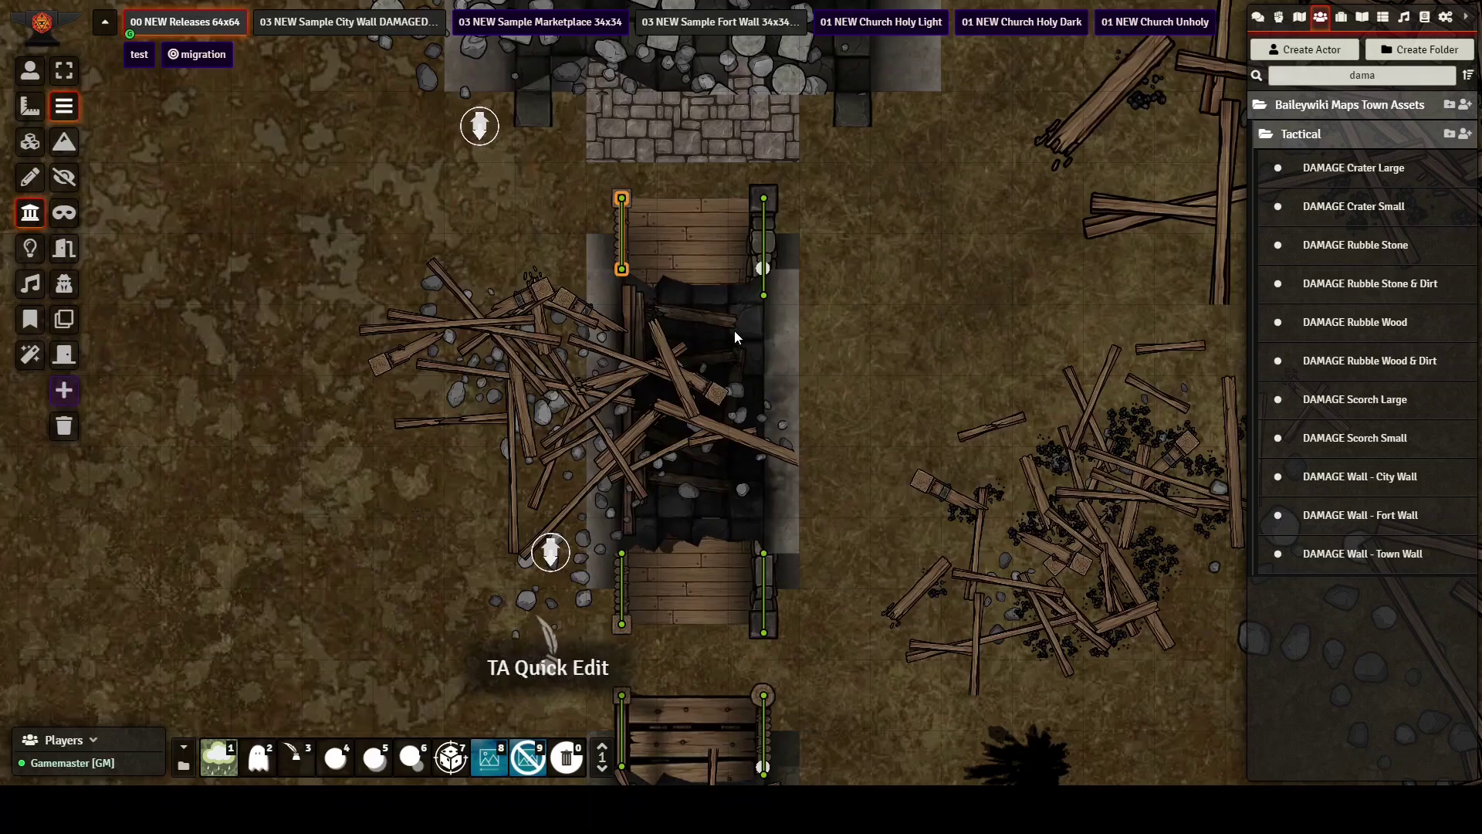
scroll(735, 328, "down", 2)
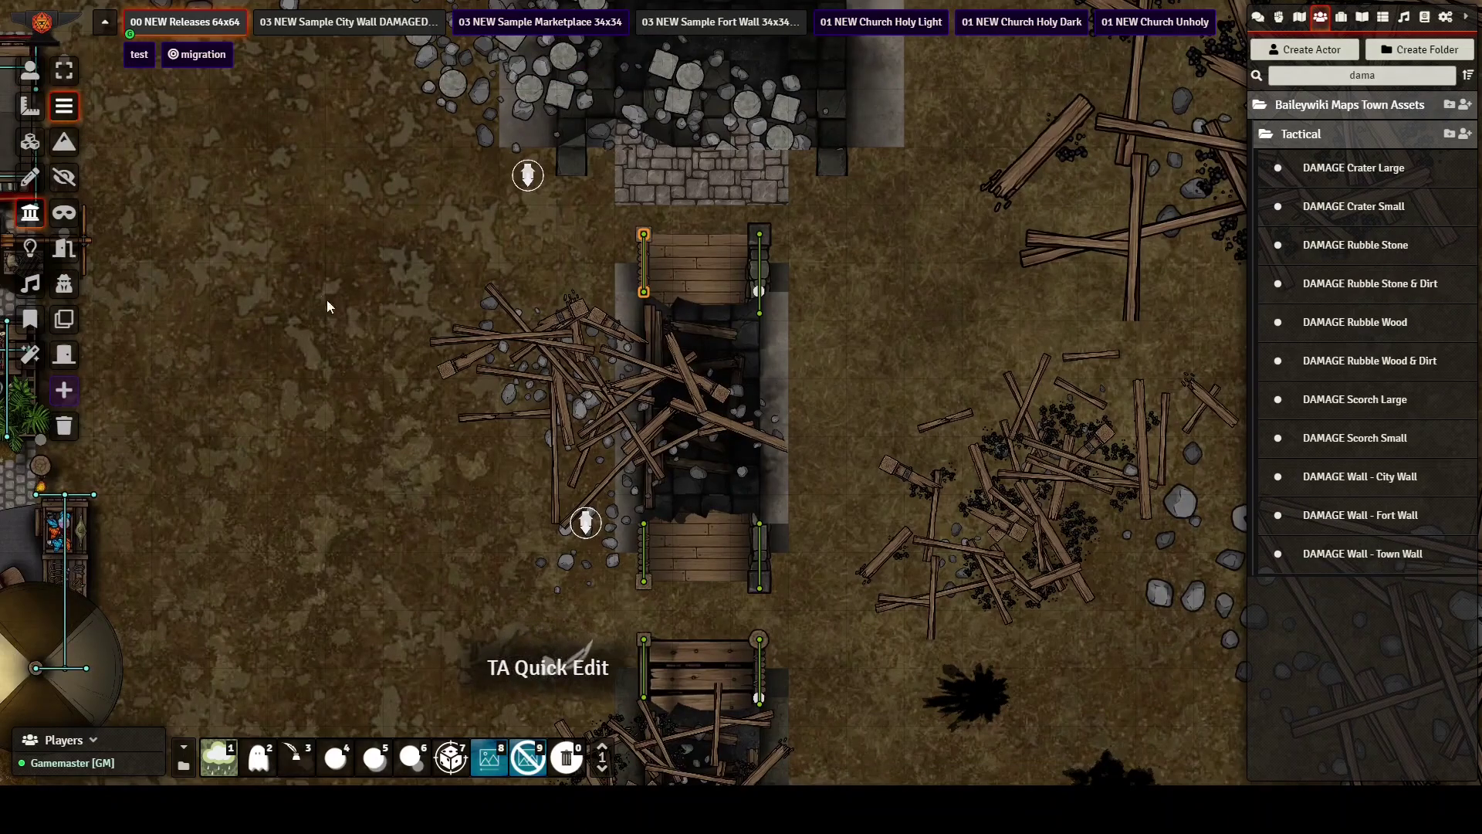
Return to the token controls and turn off TA Quick Edit
left_click(30, 70)
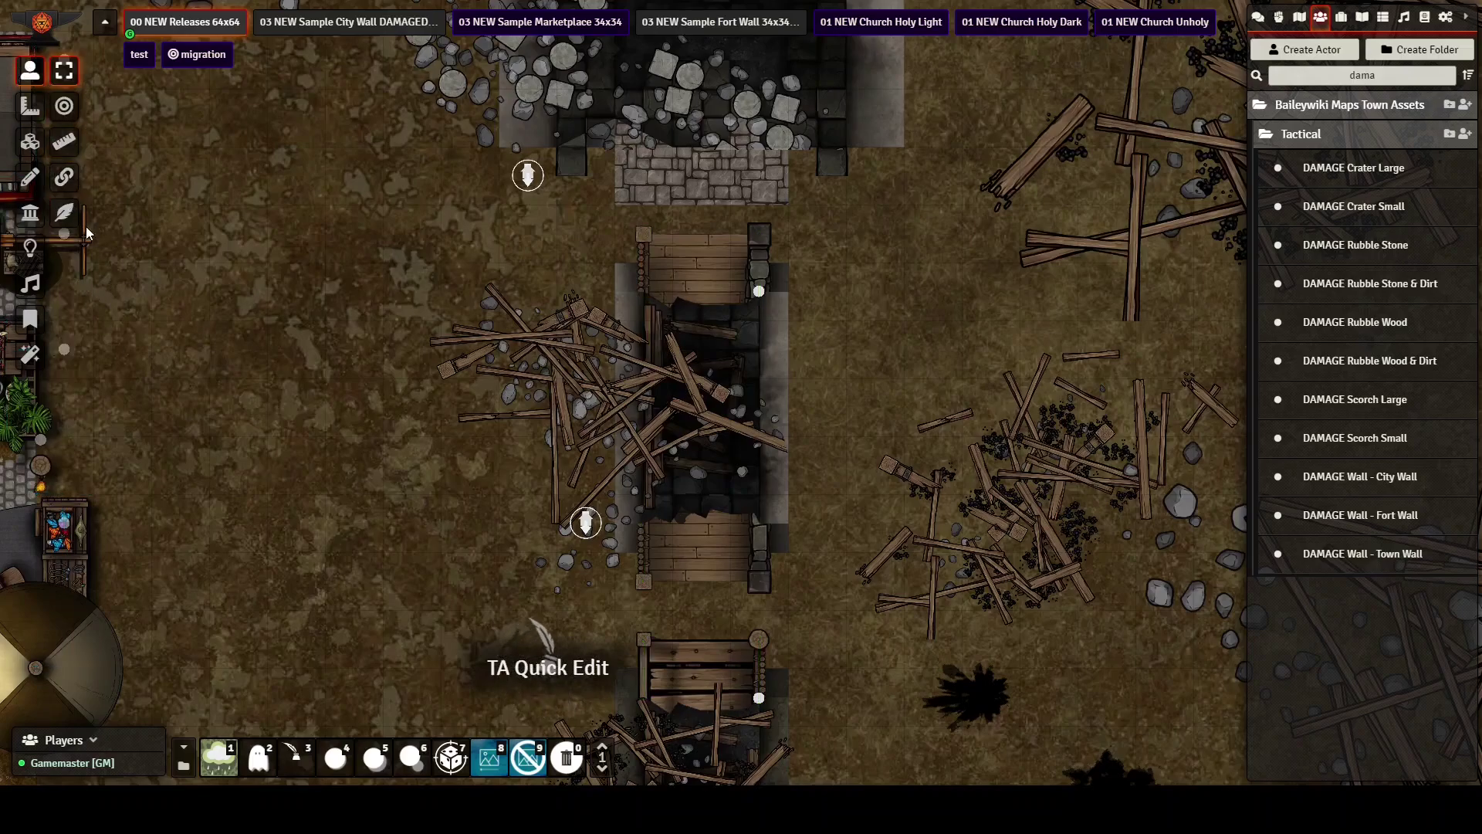
left_click(66, 213)
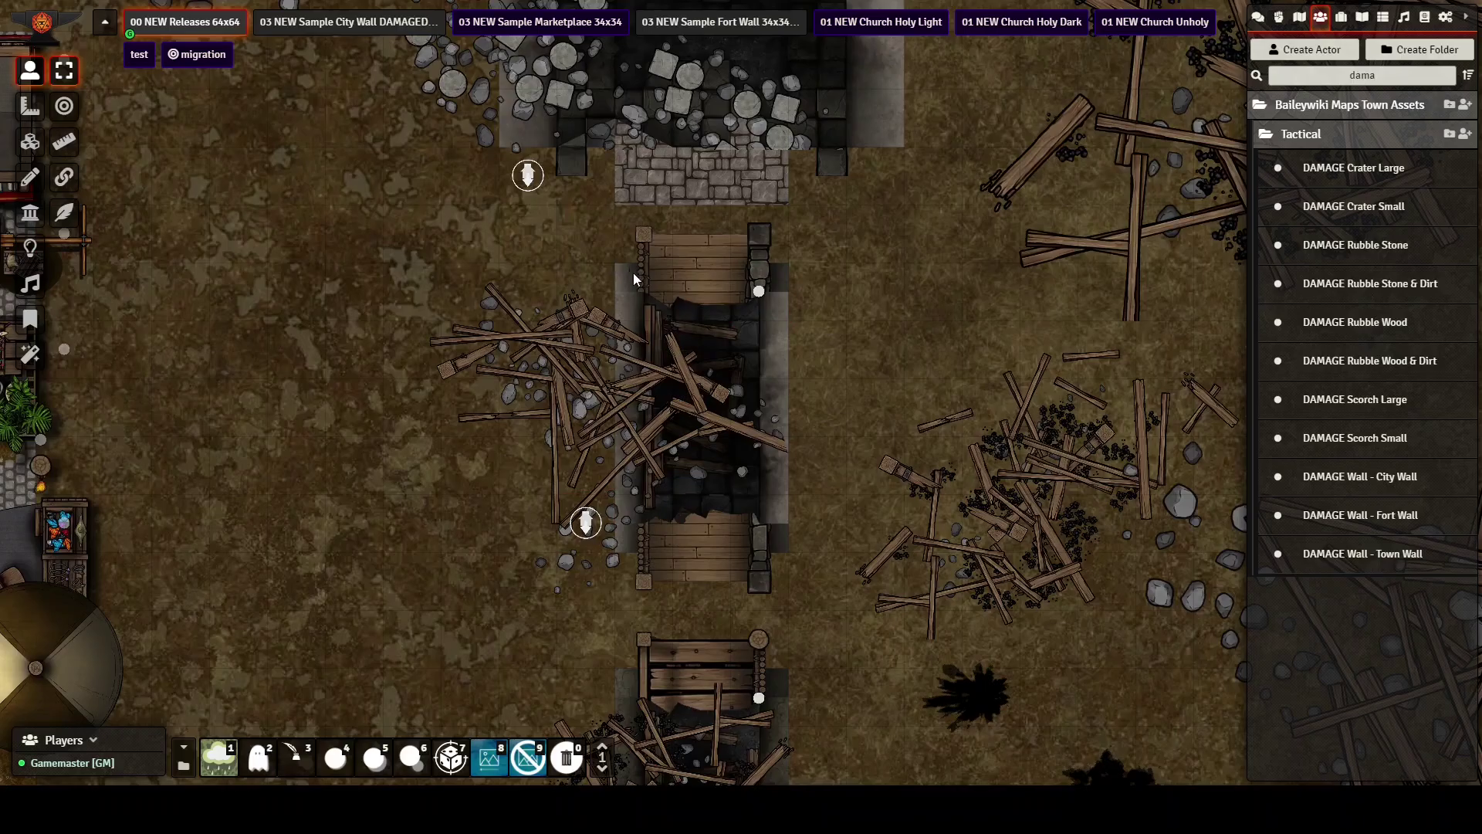
scroll(834, 387, "down", 5)
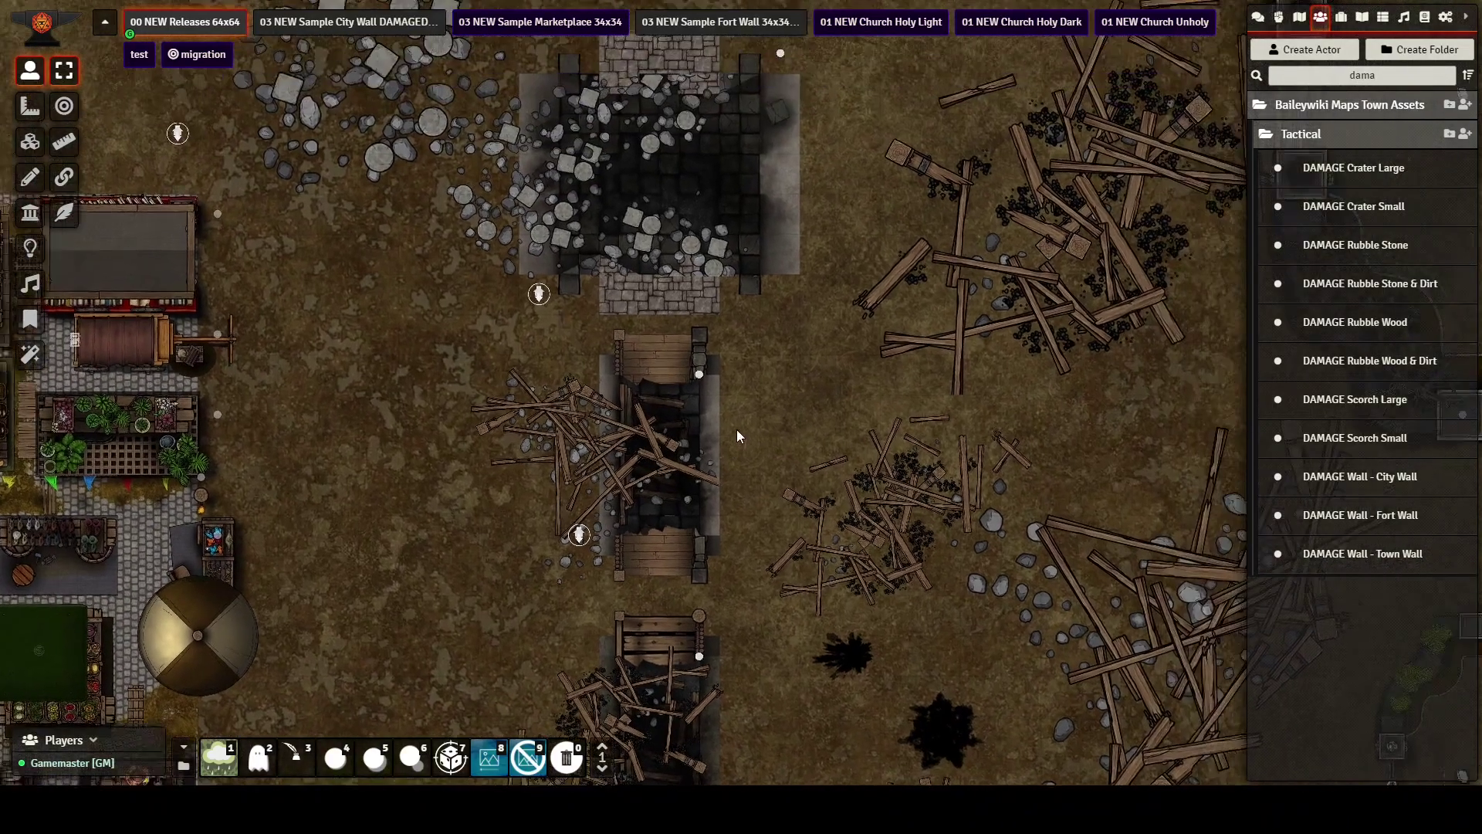
Browse the tile images to modules/baileywiki-maps-premium-towns/maps/townsquare/damage-tiles
left_click_drag(736, 429, 800, 506)
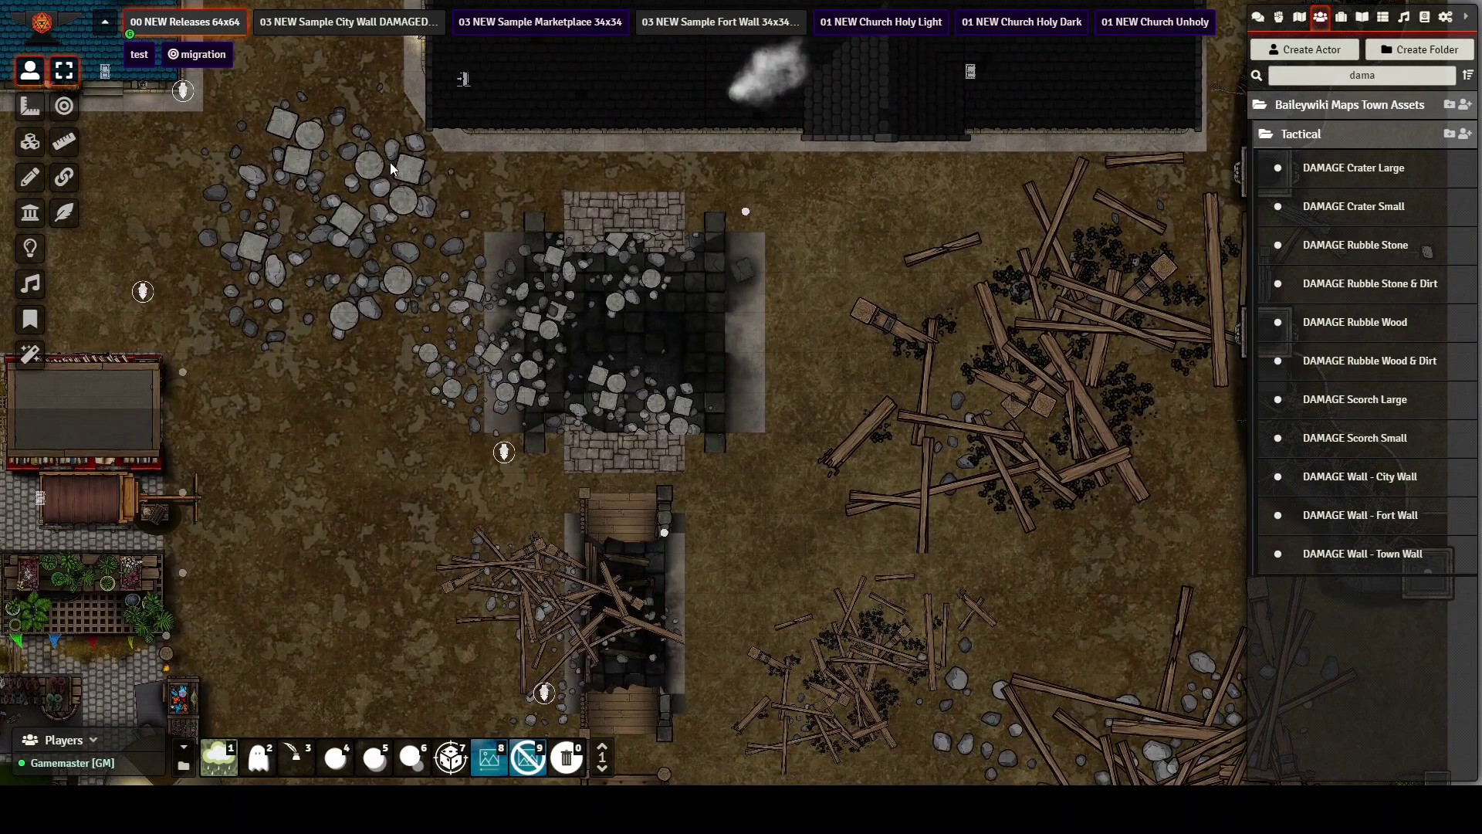
left_click(30, 142)
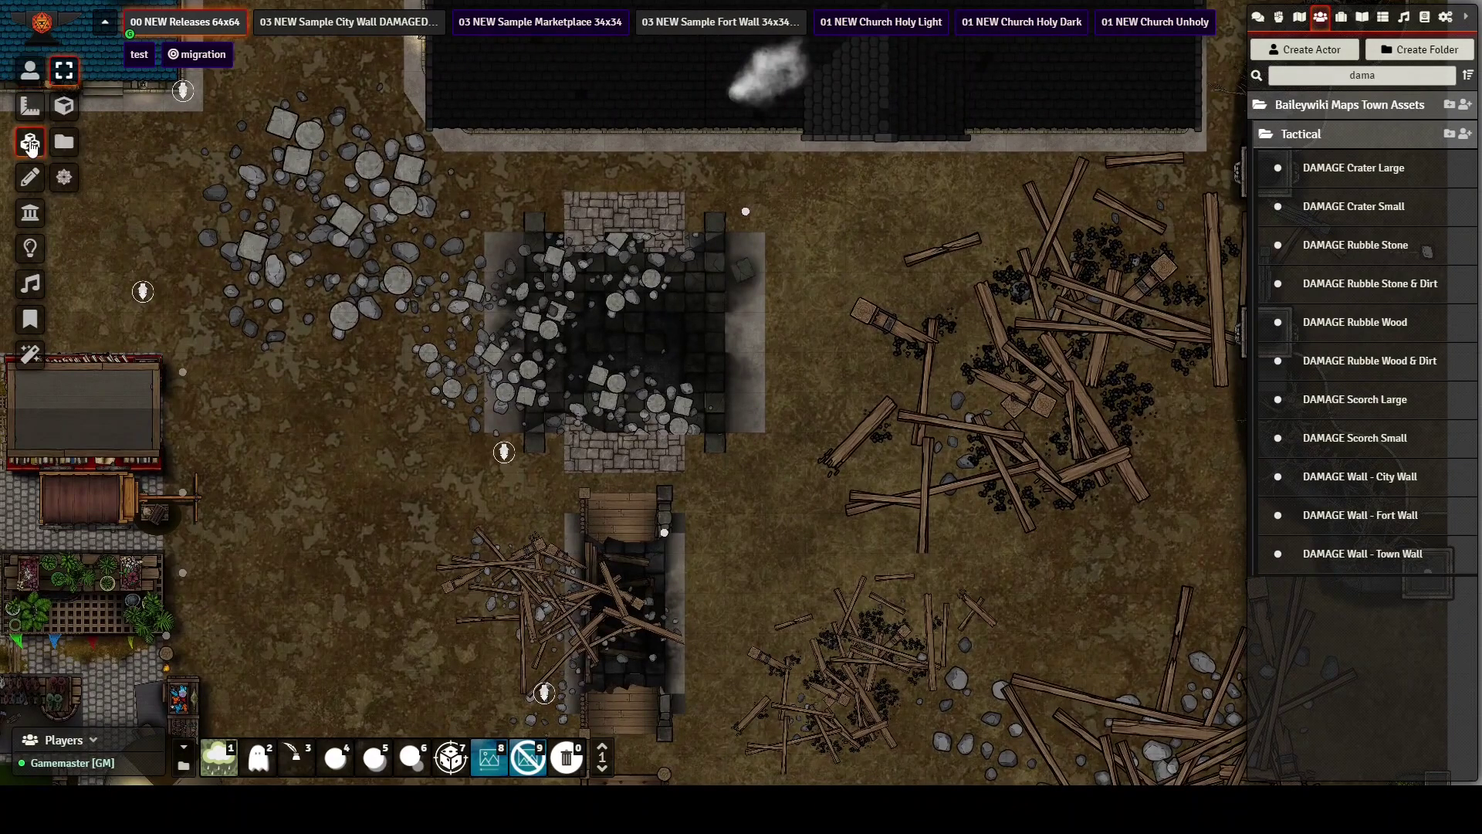
left_click(64, 143)
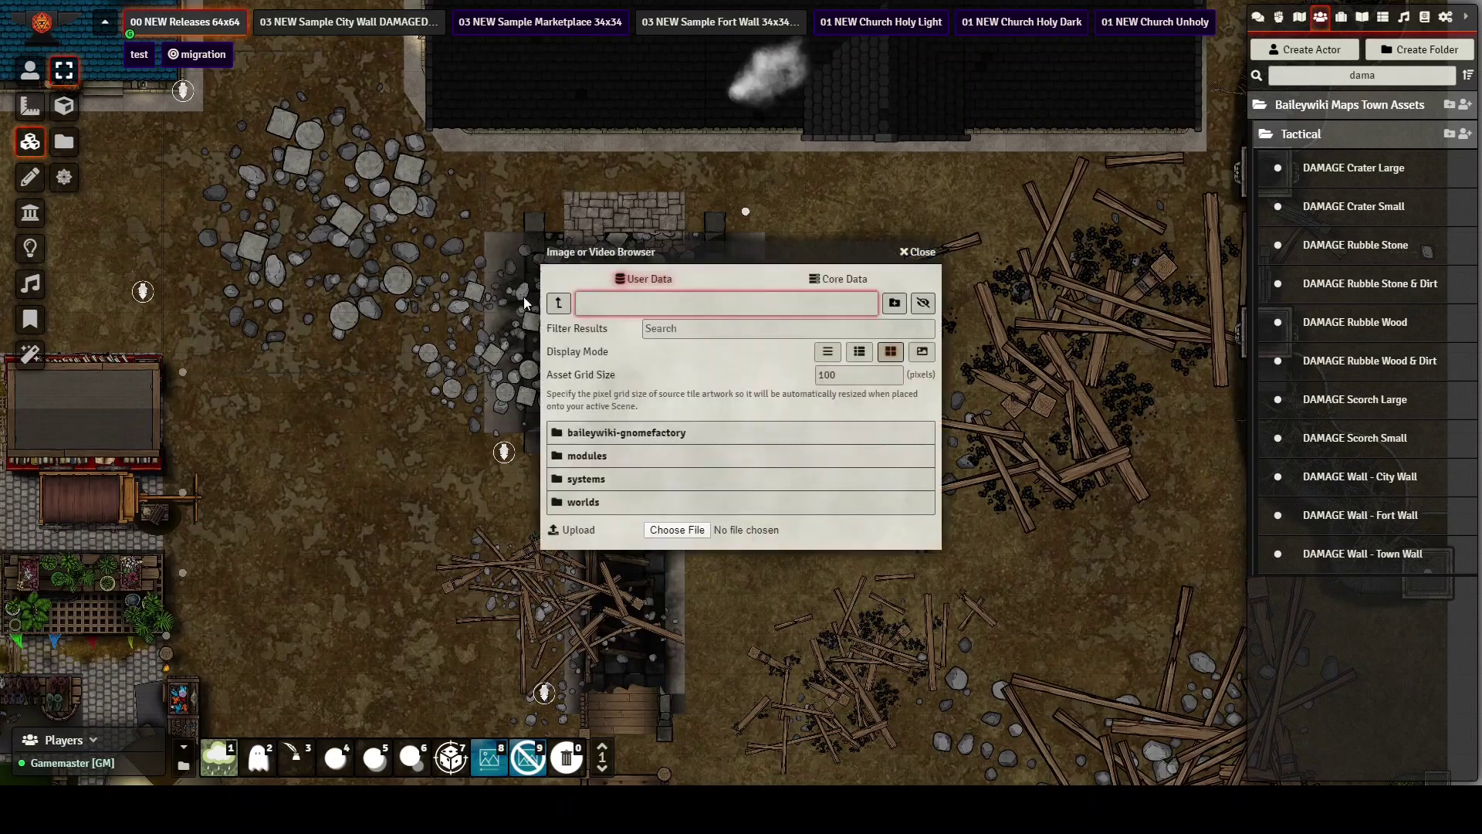
left_click(593, 458)
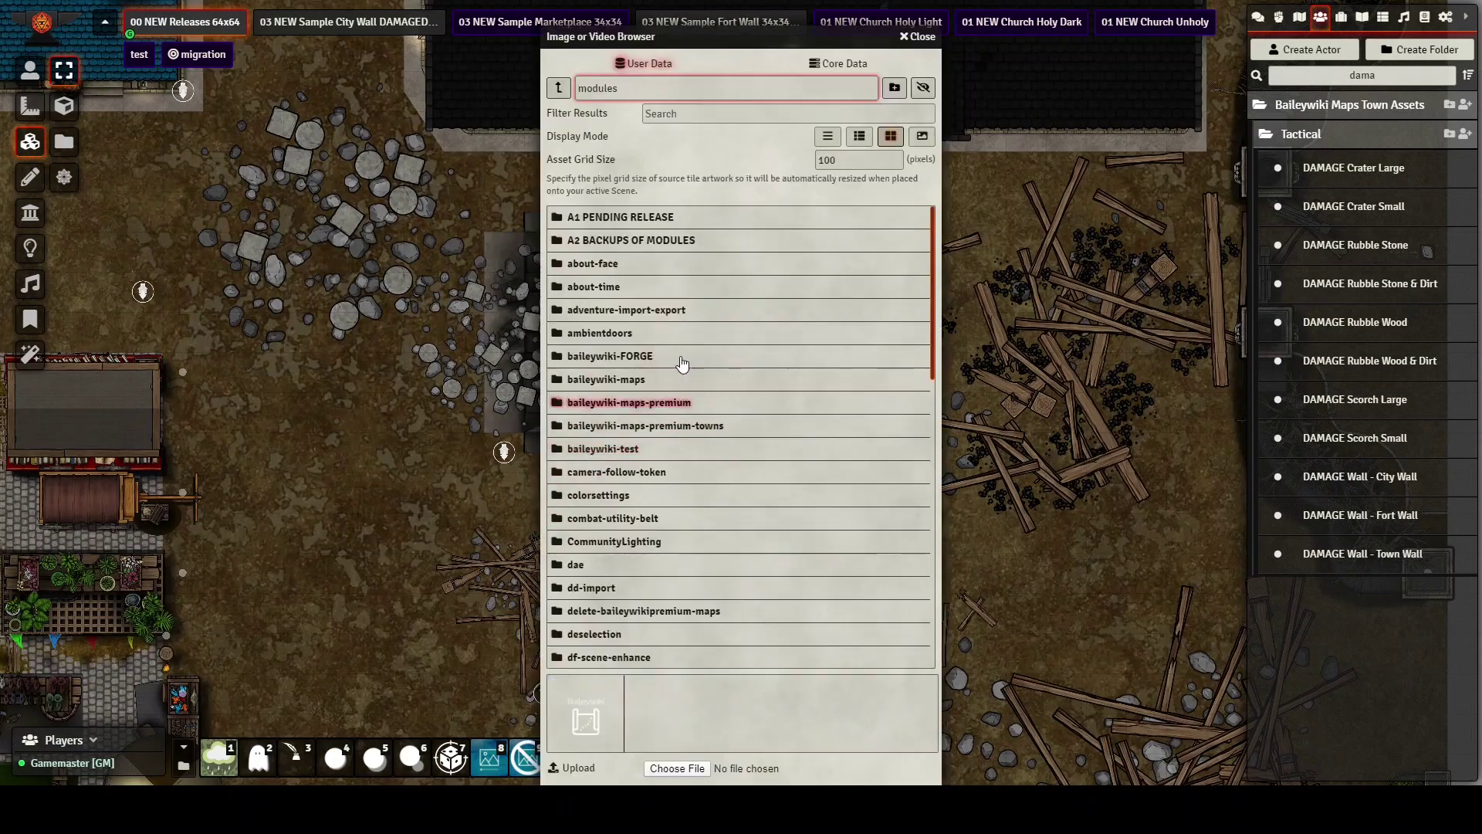
left_click(654, 427)
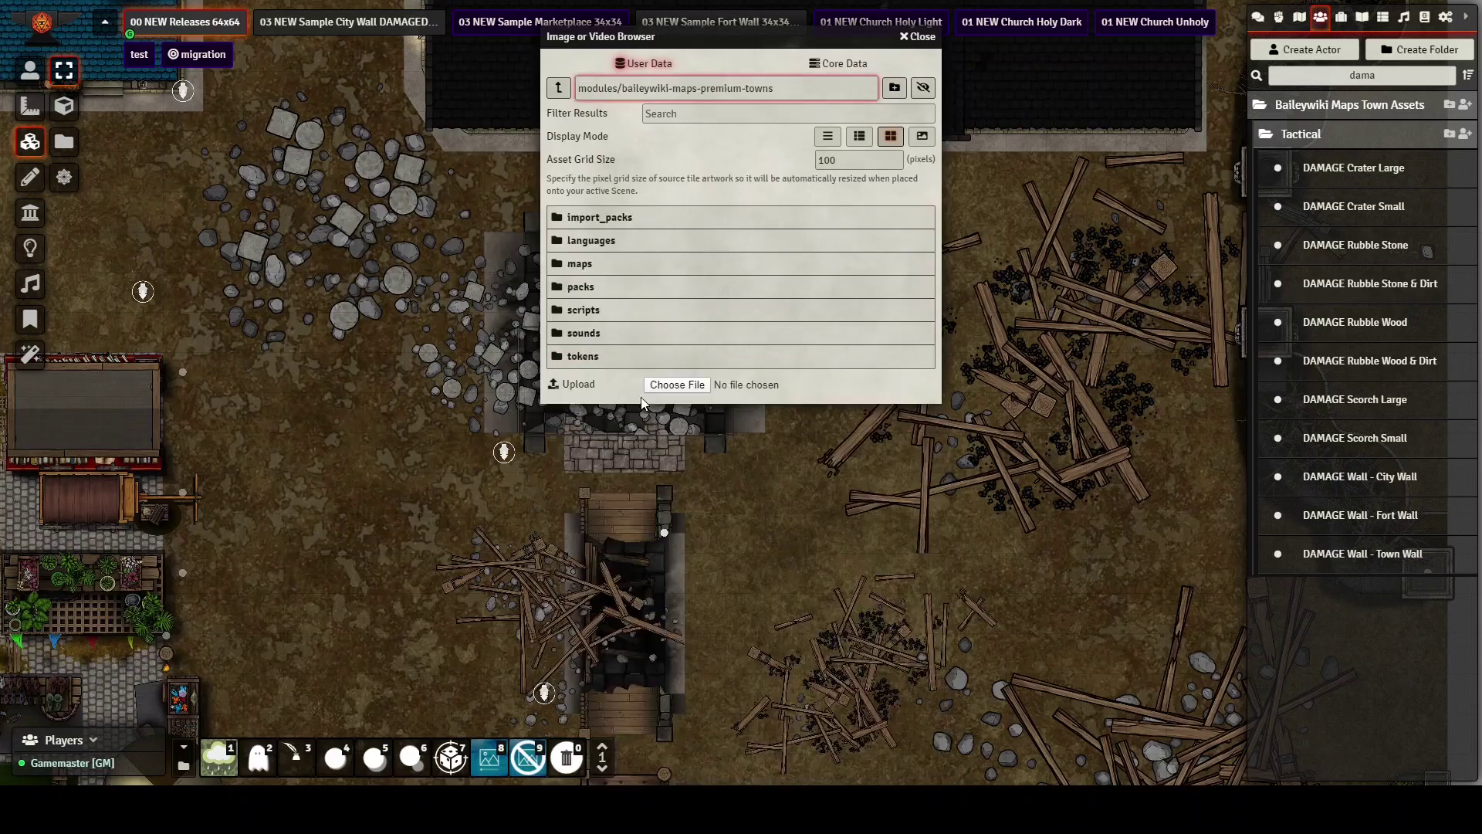
left_click(578, 264)
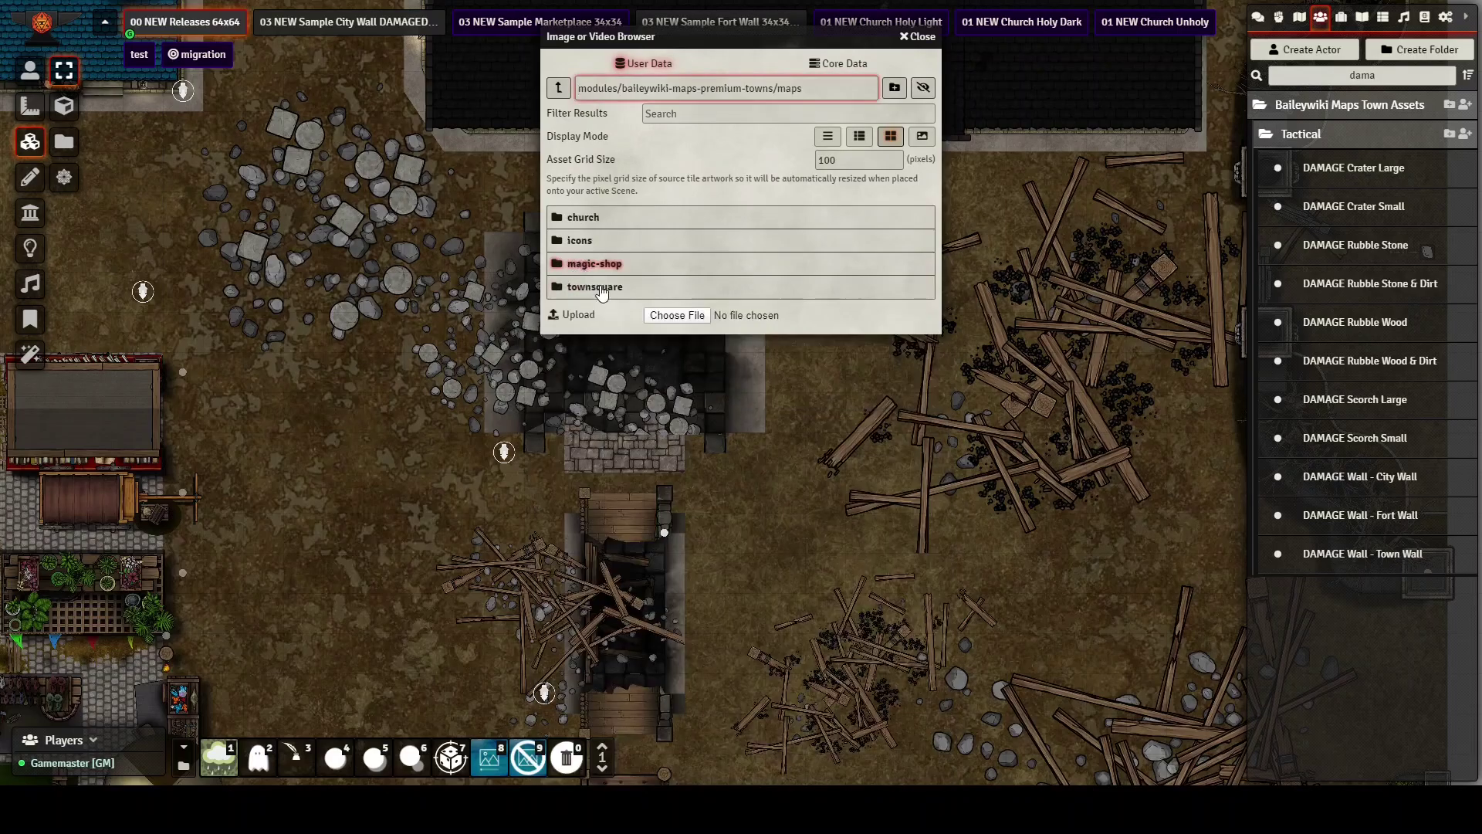
left_click(605, 289)
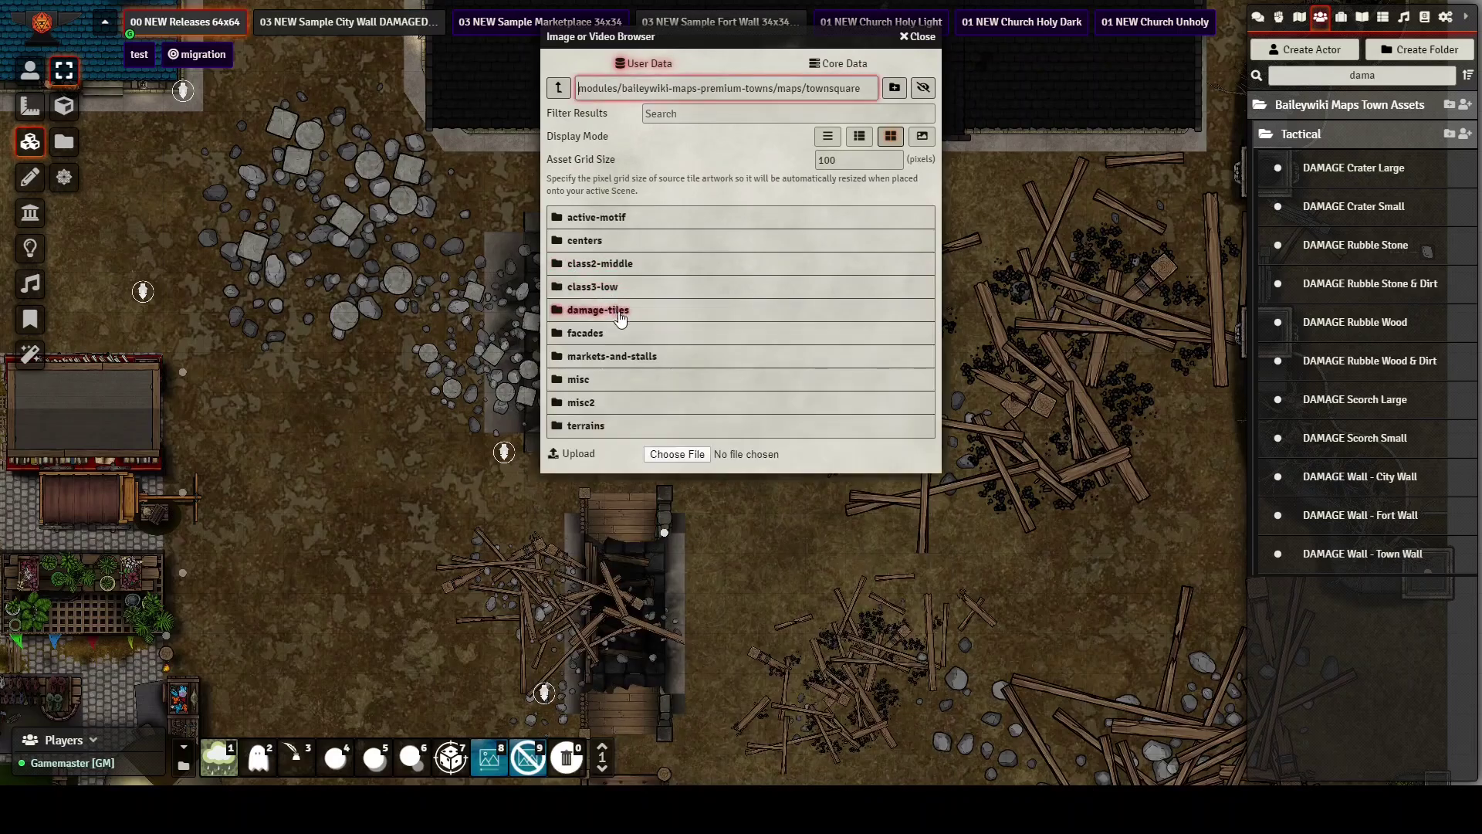
left_click(608, 316)
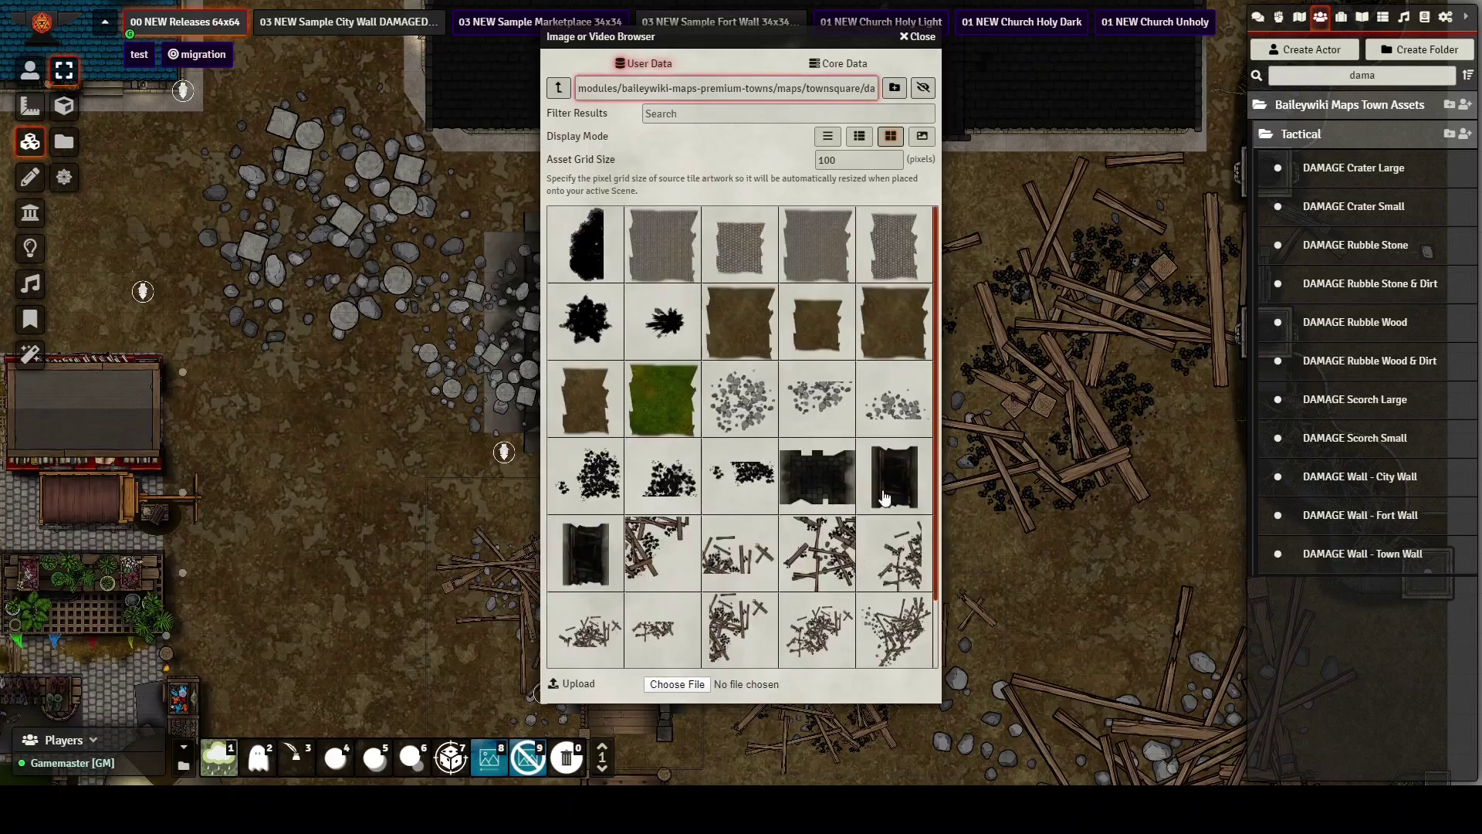
Try placing a stone rubble tile on the dirt west of the broken walls at a 100-pixel asset grid size, and undo it
left_click(857, 160)
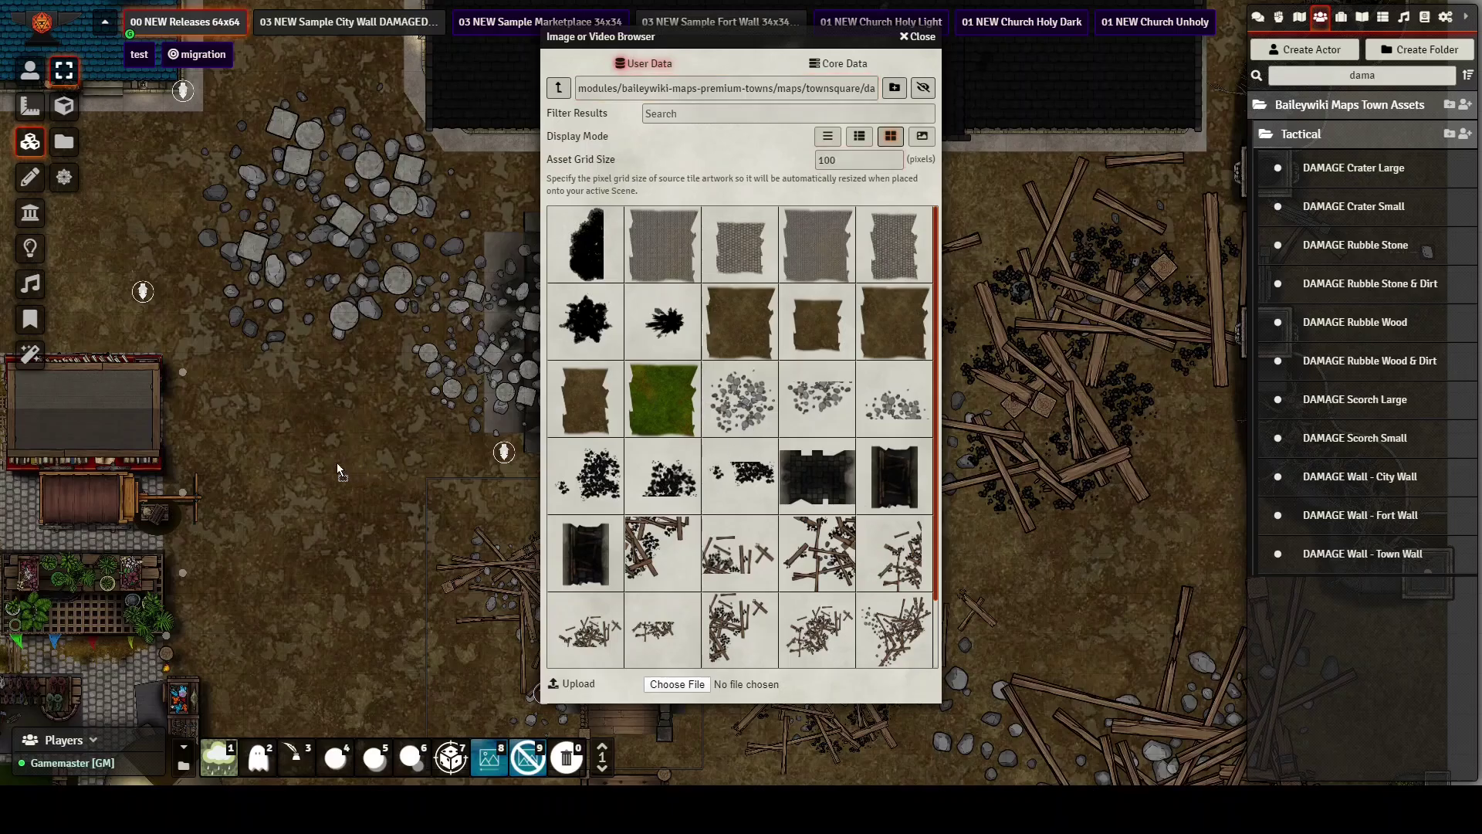
left_click_drag(739, 399, 309, 455)
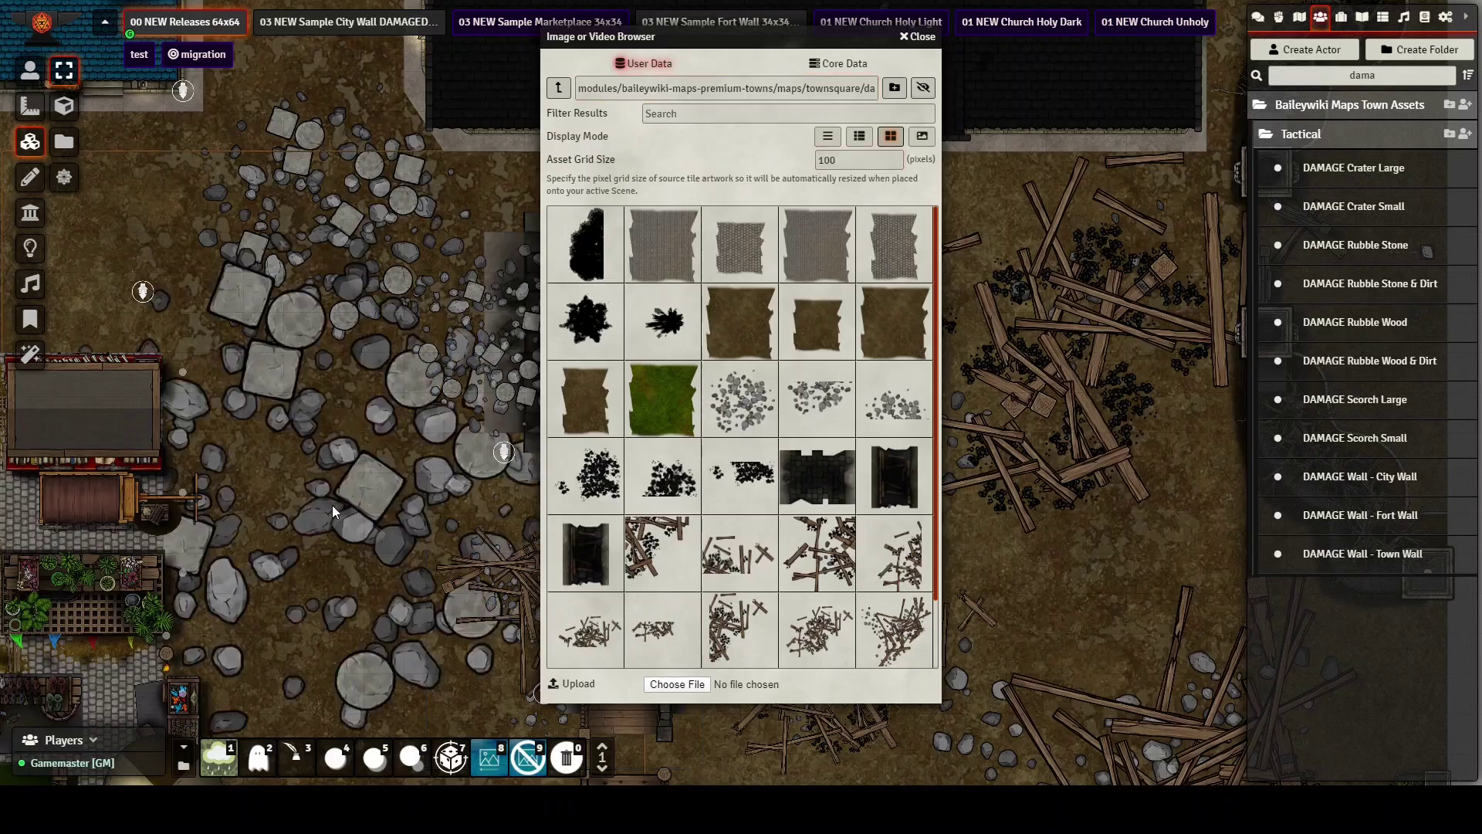
key("ctrl+z")
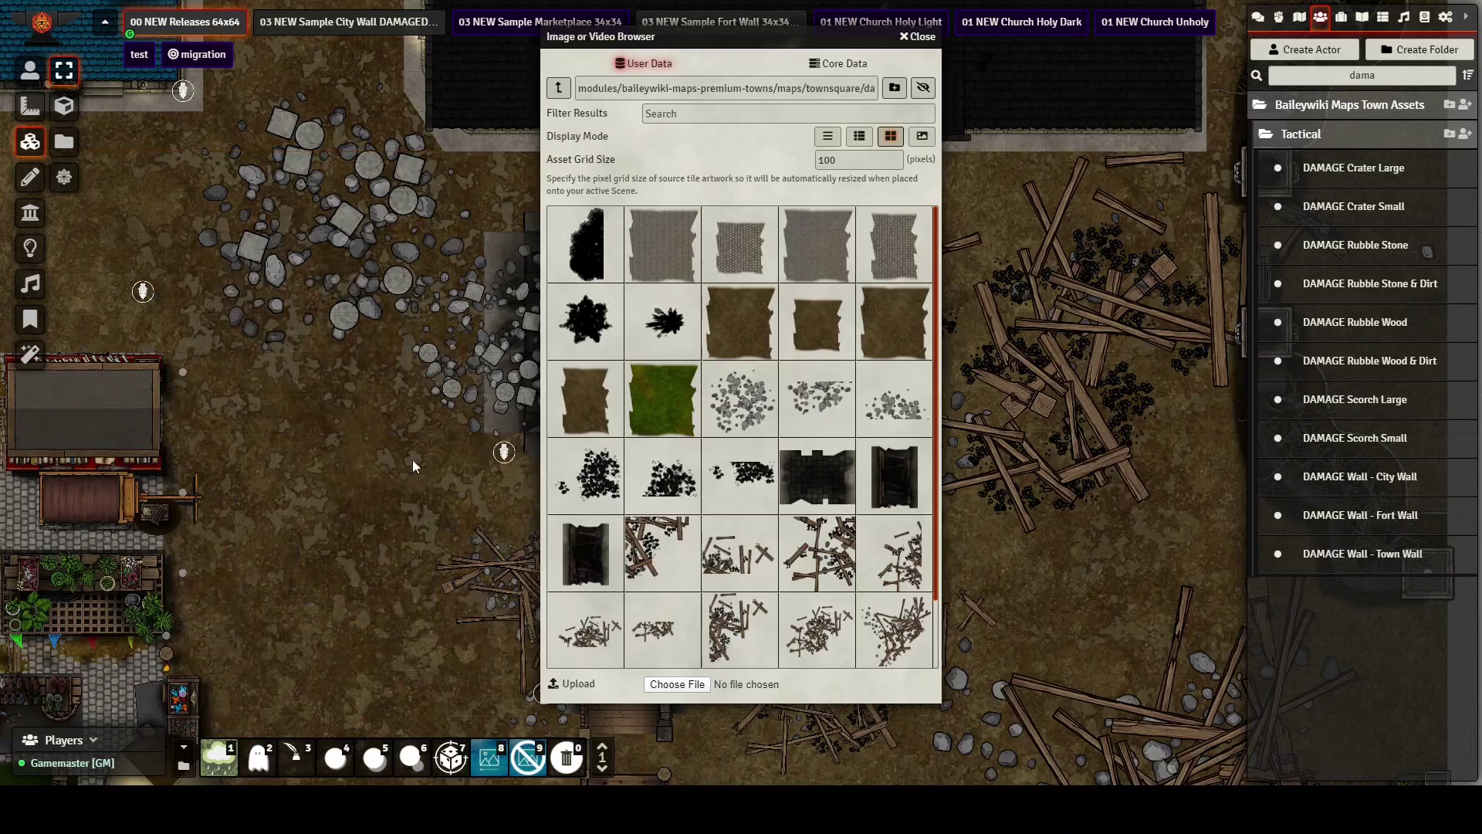
Set the asset grid size for placed tiles to 300 pixels
left_click(867, 161)
left_click_drag(841, 161, 818, 158)
type("300")
Try placing stone rubble tiles on the dirt east of the market stalls, delete them, and close the image browser
left_click_drag(333, 490, 332, 488)
left_click(359, 511)
key("Delete")
left_click_drag(826, 395, 368, 497)
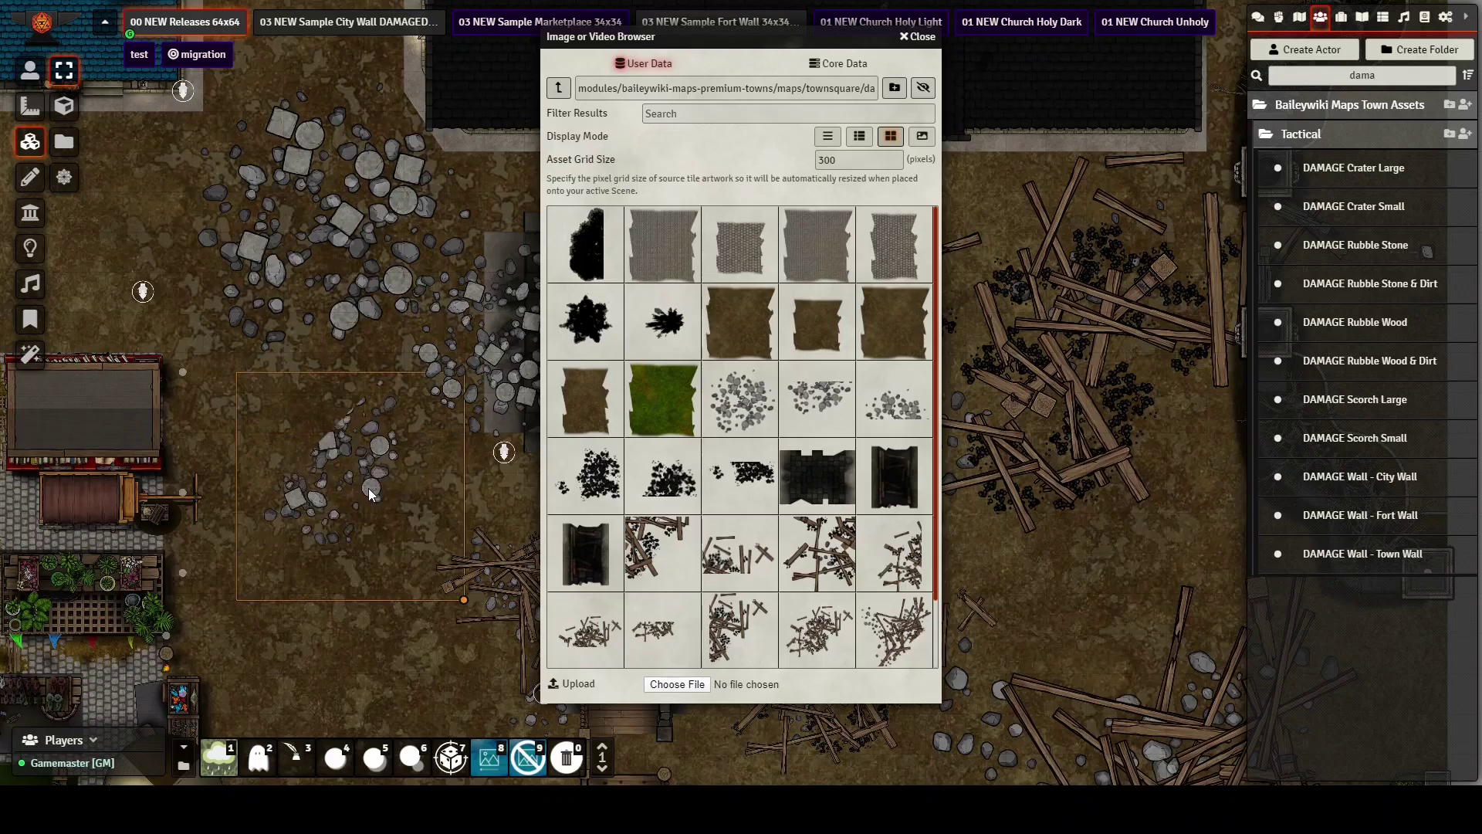
left_click_drag(361, 479, 410, 470)
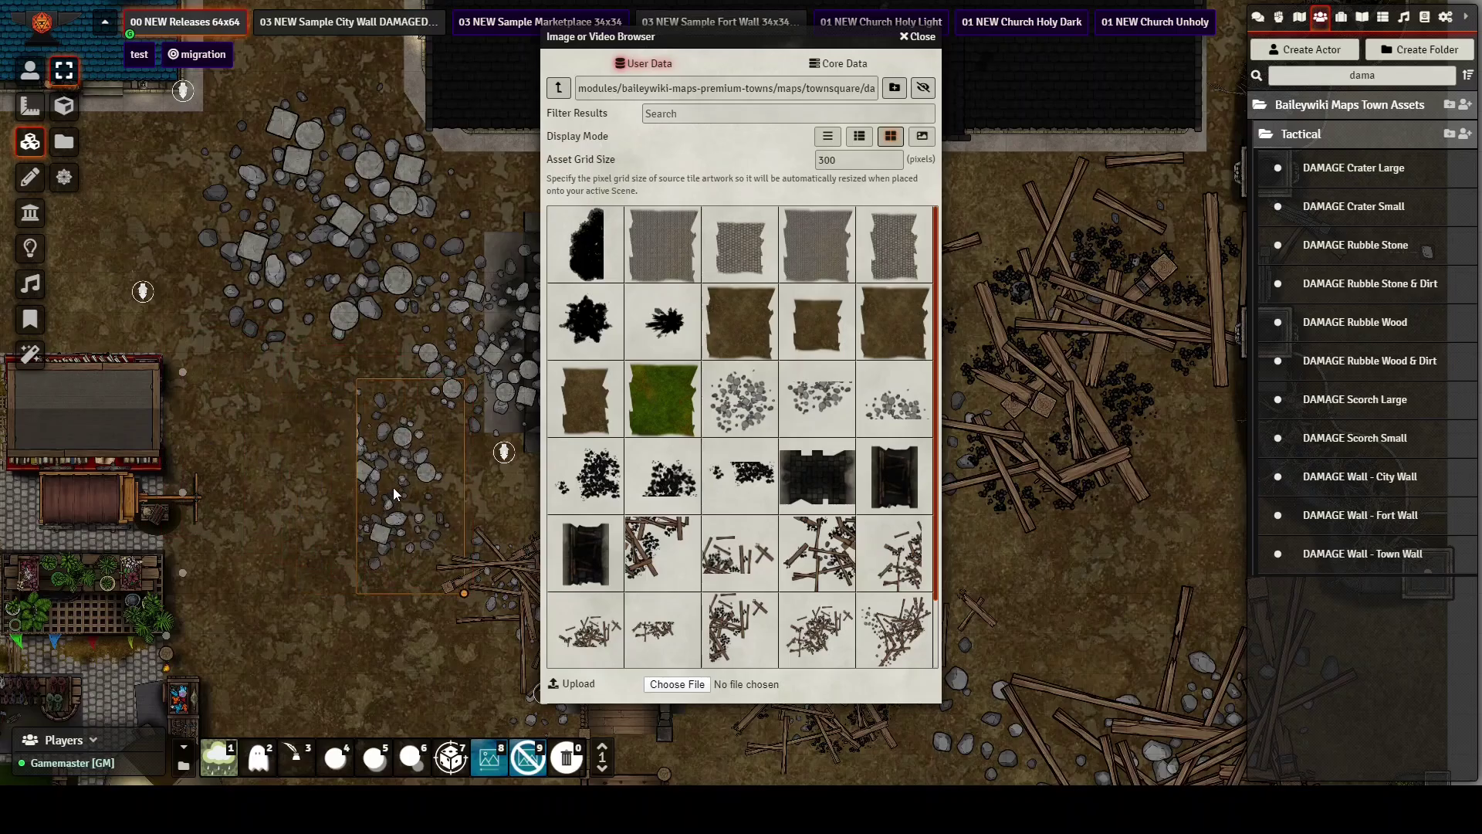
key("Delete")
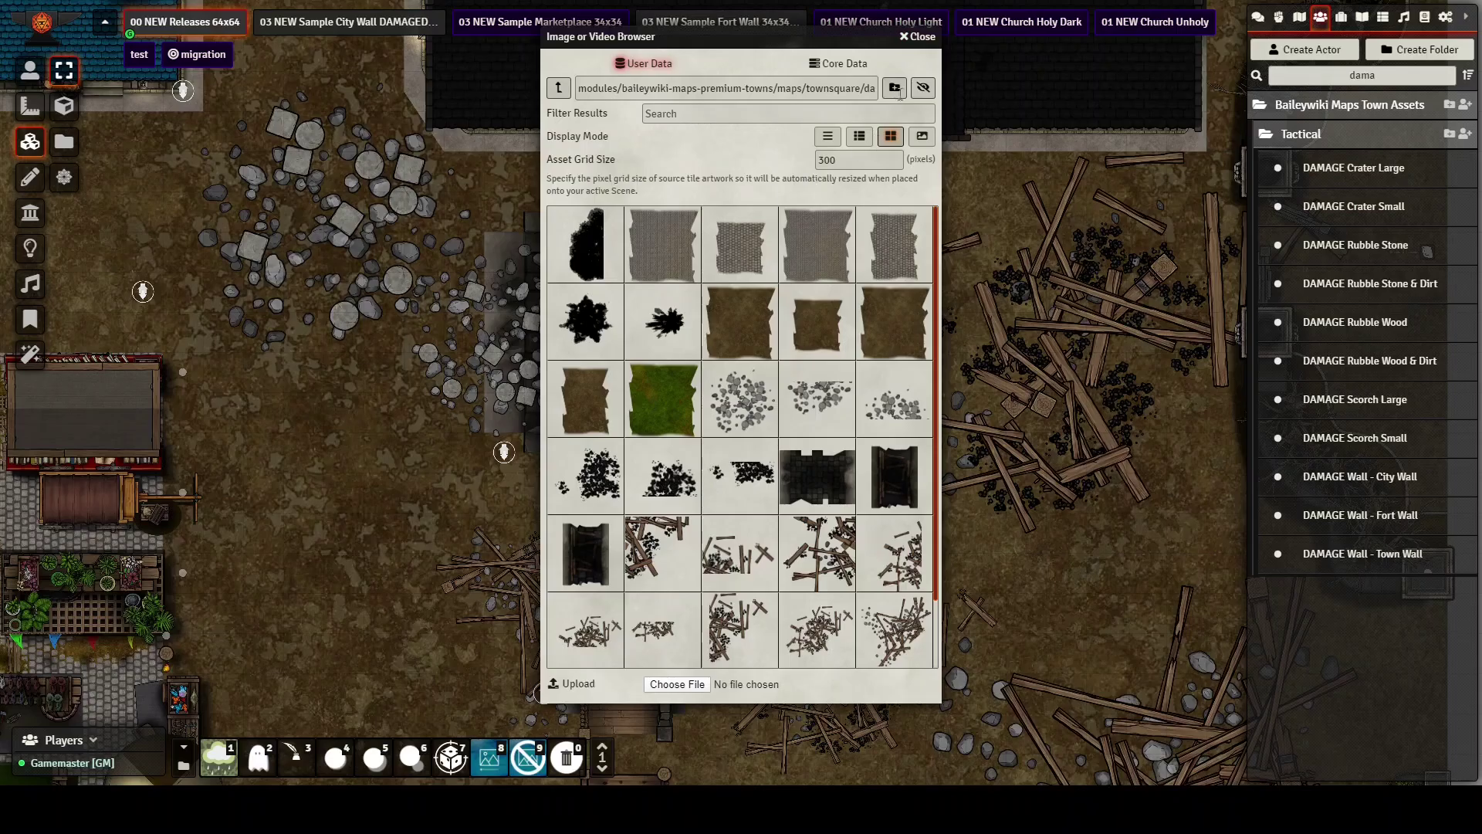
left_click(917, 37)
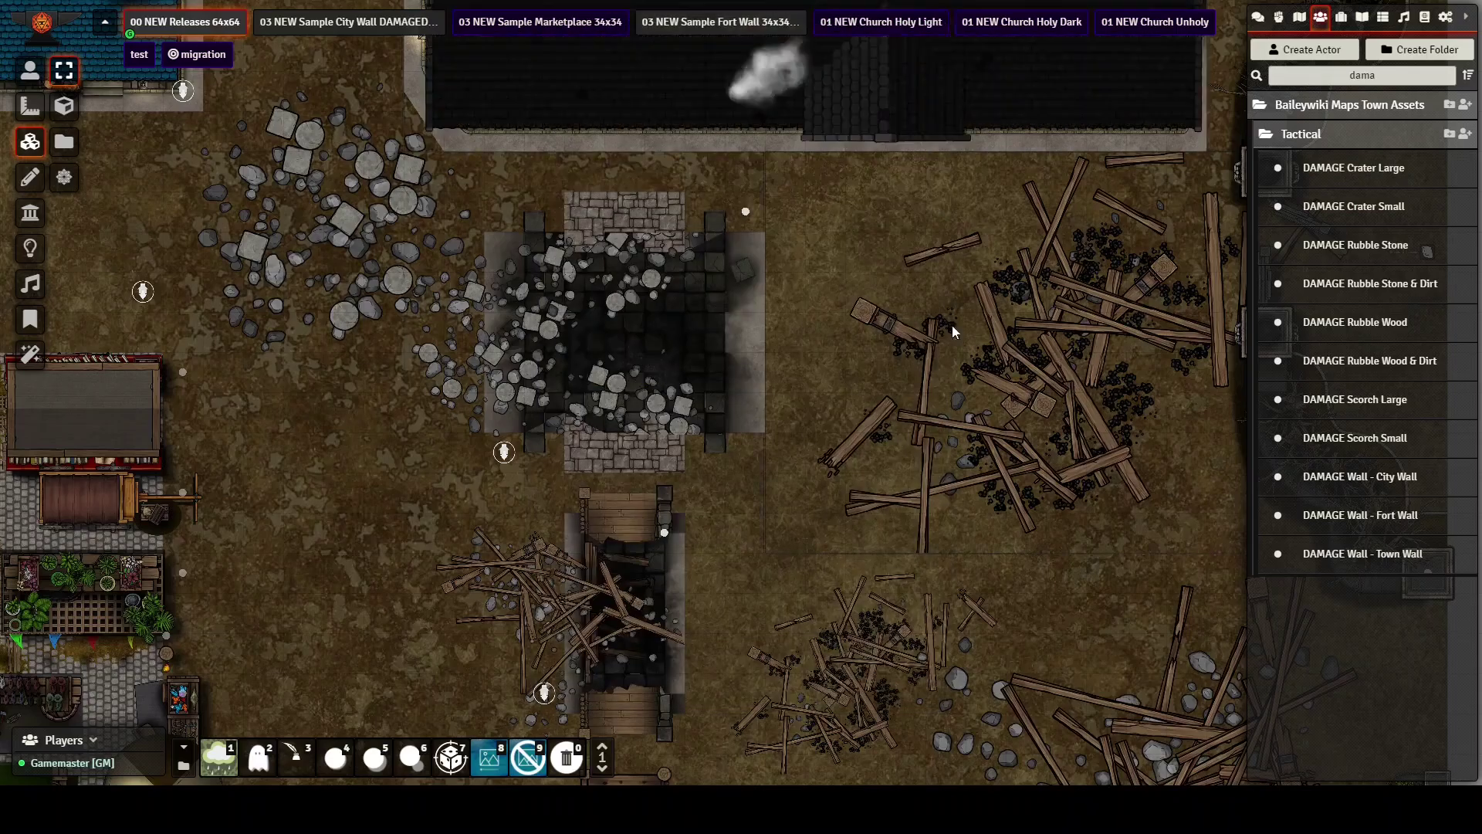
Place a DAMAGE Crater Large actor on the dirt north of the large wood rubble, rotate it slightly, and move it west
left_click_drag(878, 288, 686, 121)
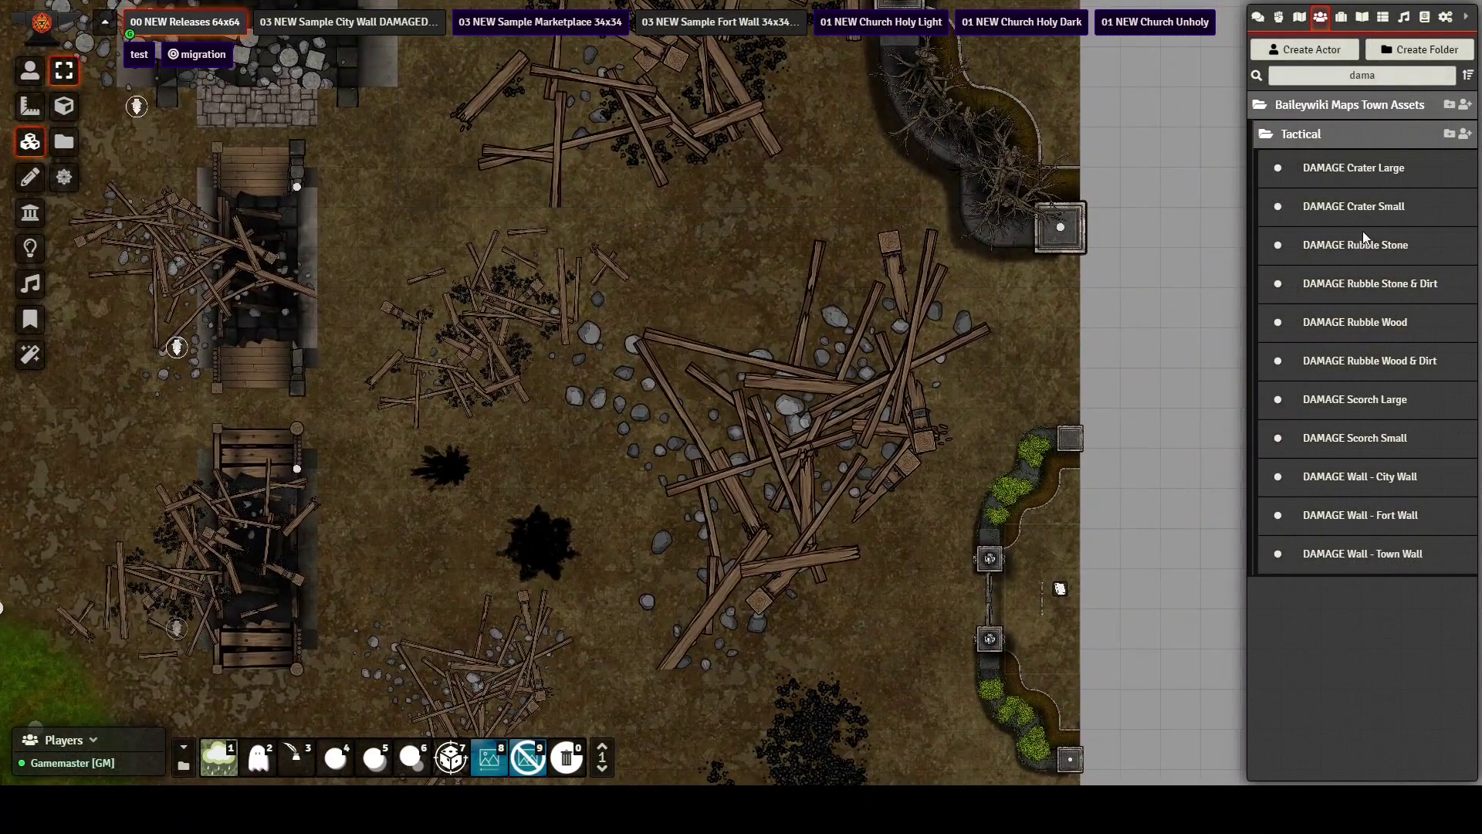
left_click_drag(1374, 171, 707, 477)
left_click_drag(699, 265, 698, 266)
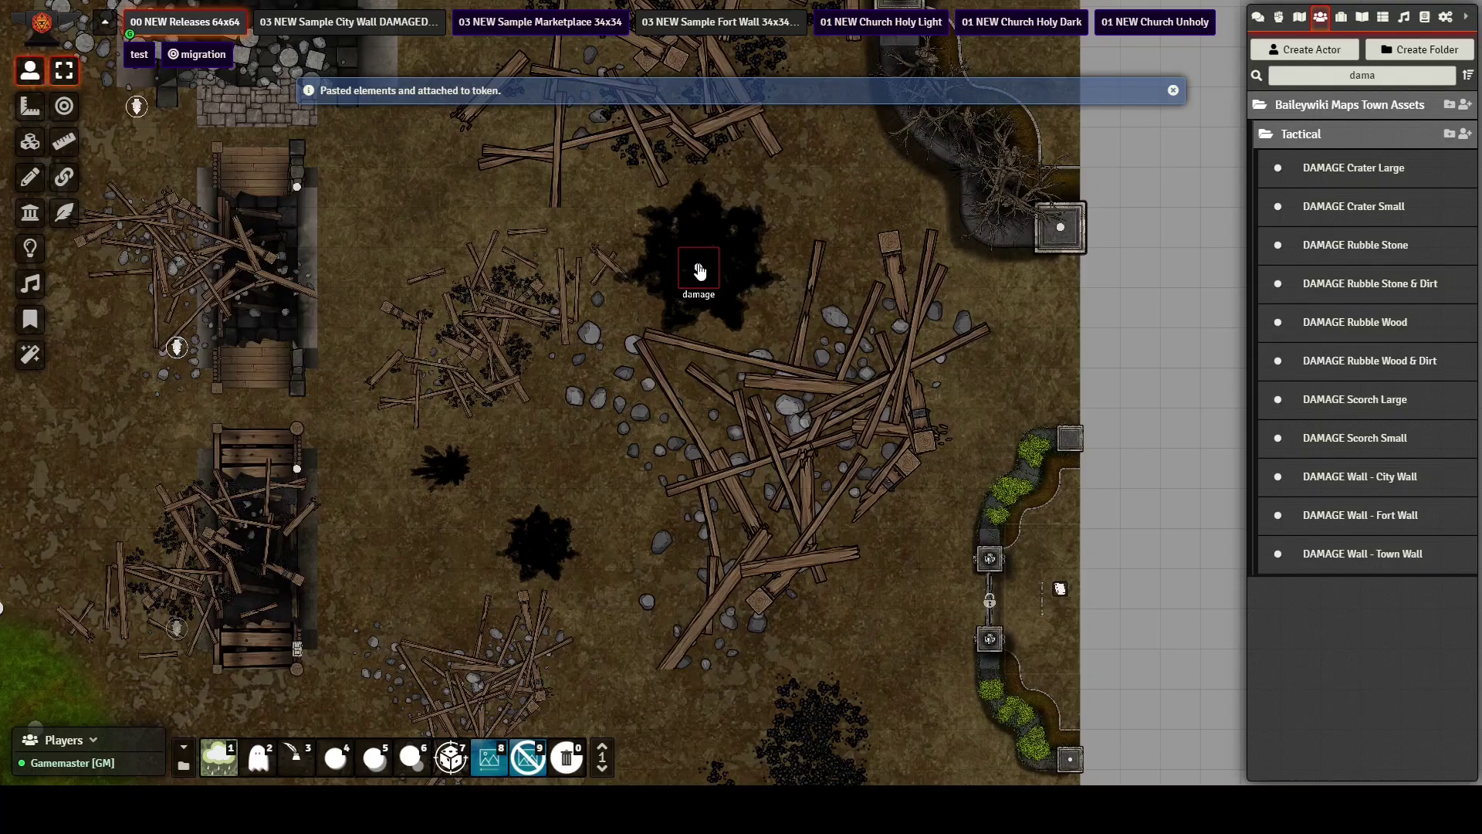
left_click(701, 271)
scroll(706, 277, "down", 1)
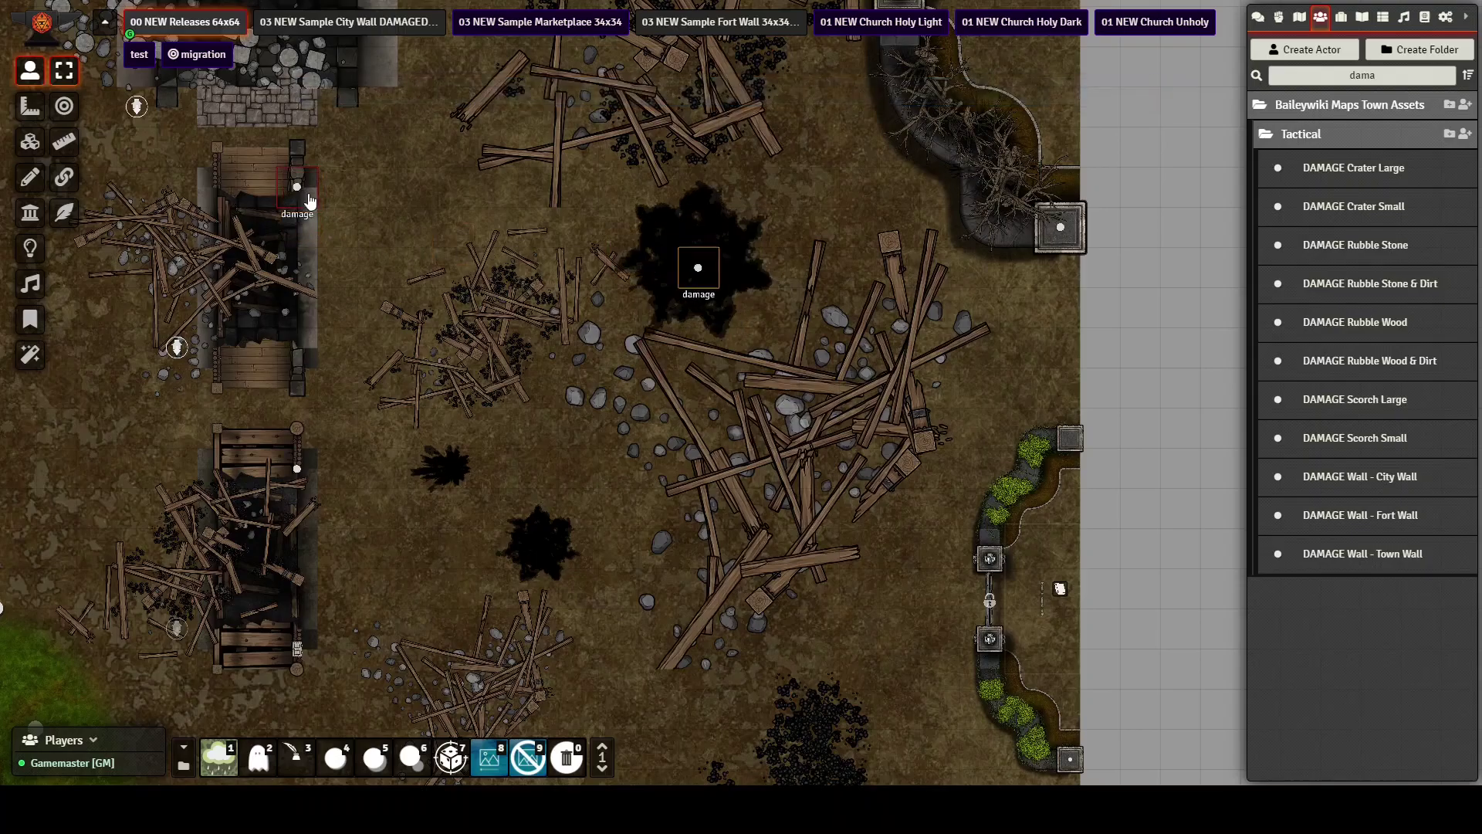
left_click_drag(699, 268, 452, 249)
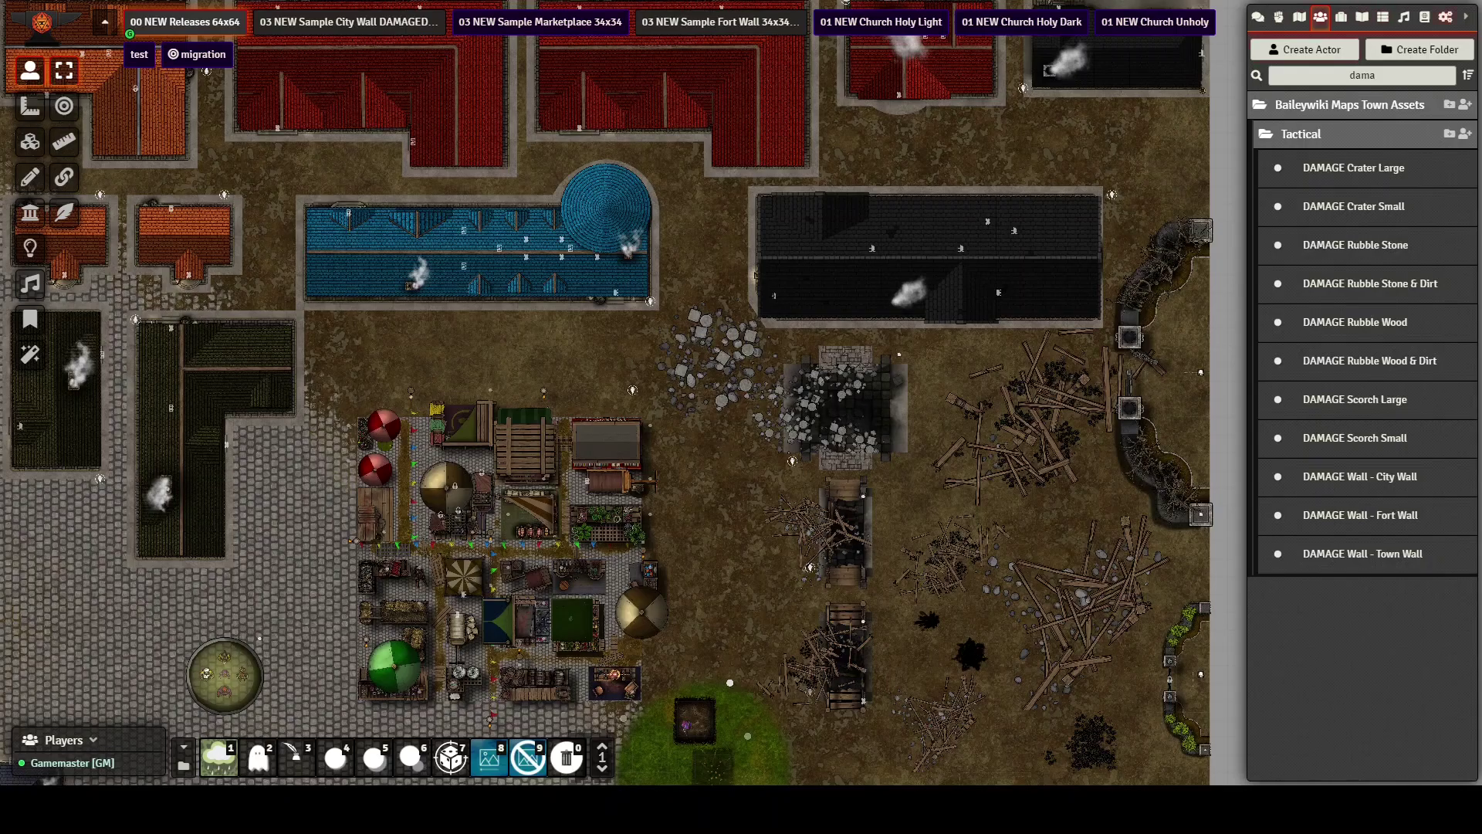
Find and open the Baileywiki Maps Town journal compendium (baileywiki-maps-premium-towns)
left_click(1424, 17)
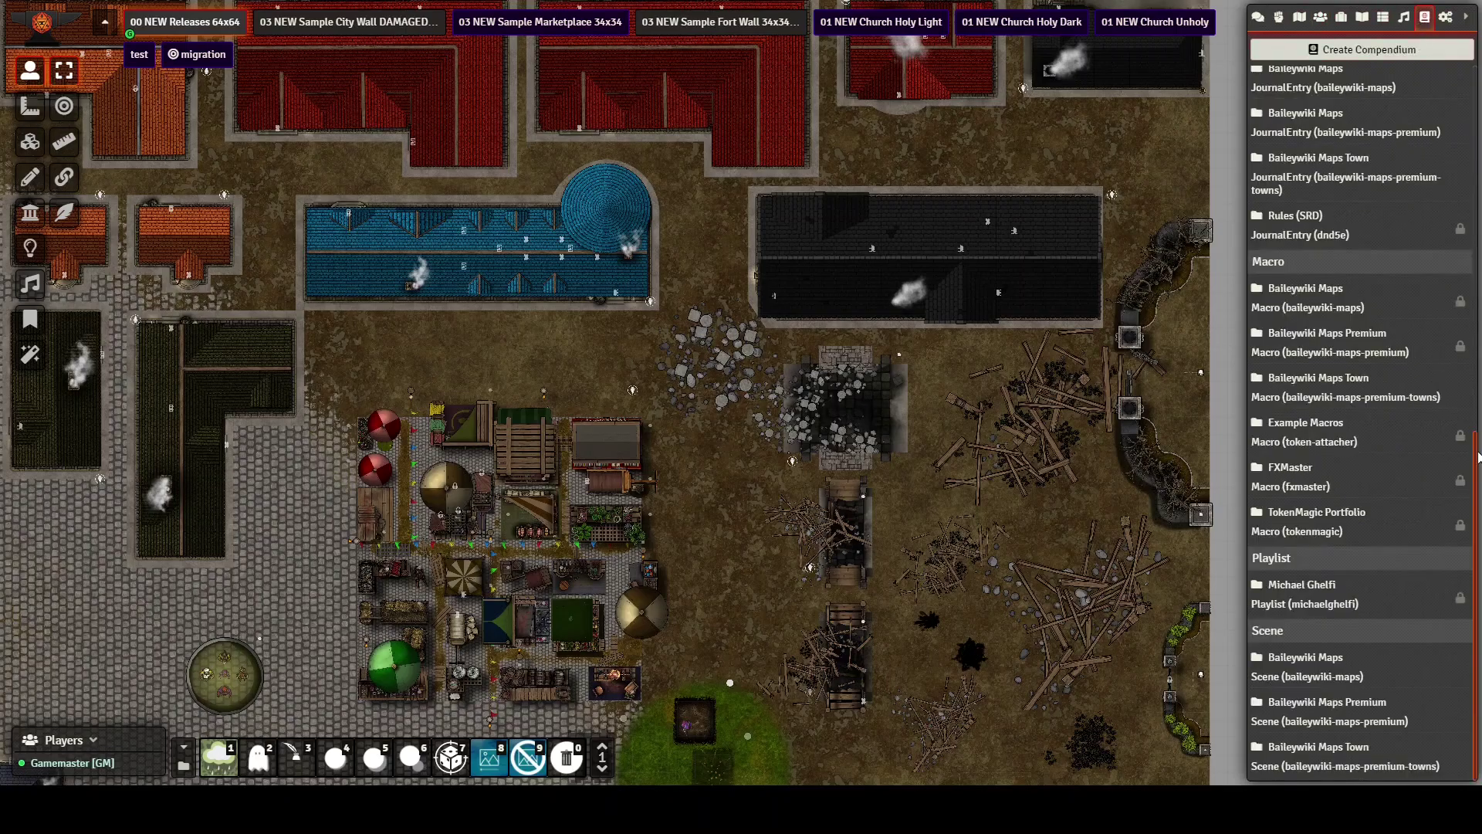
scroll(1477, 463, "up", 2)
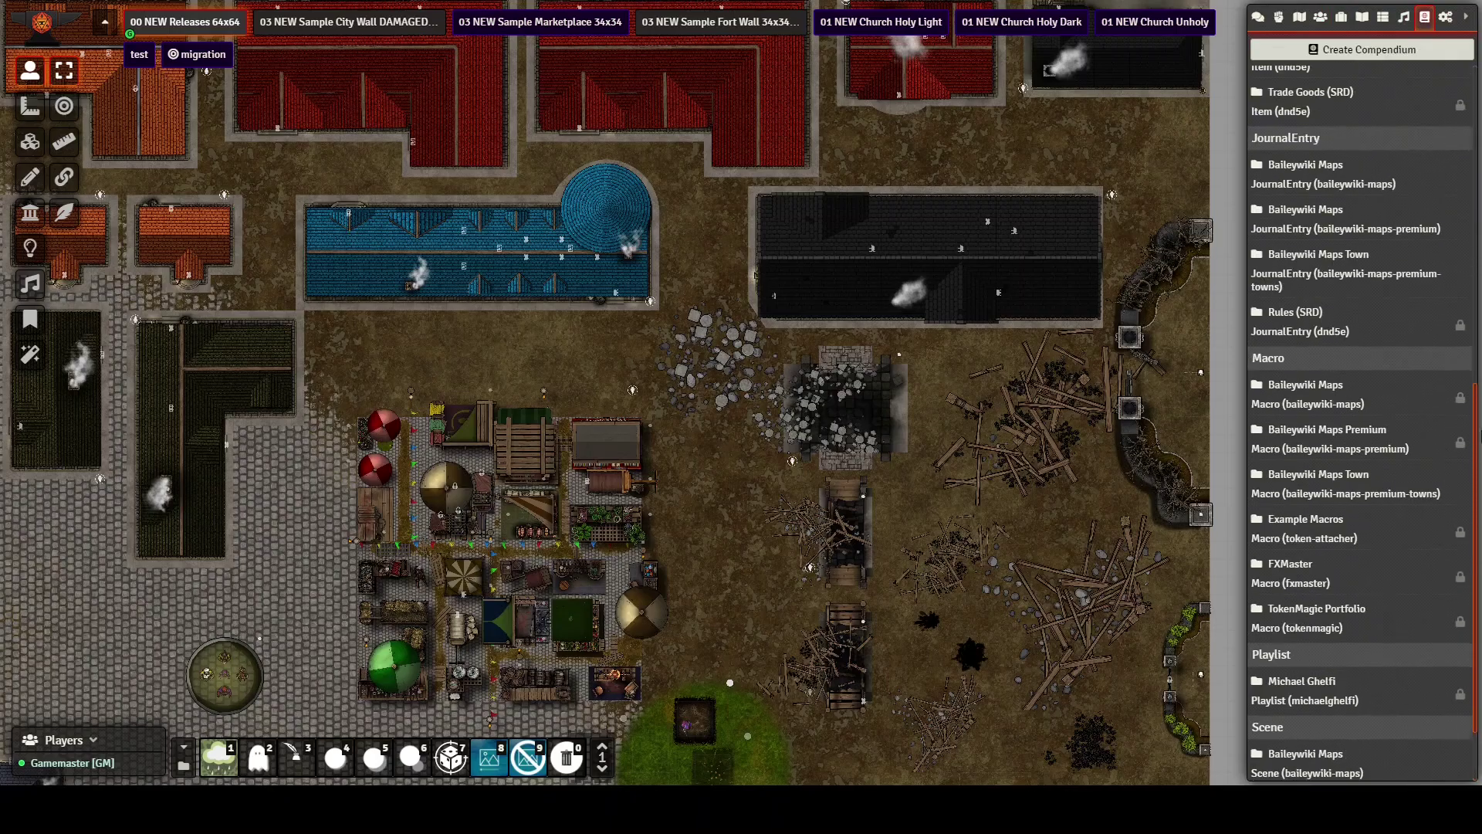
scroll(1479, 437, "down", 1)
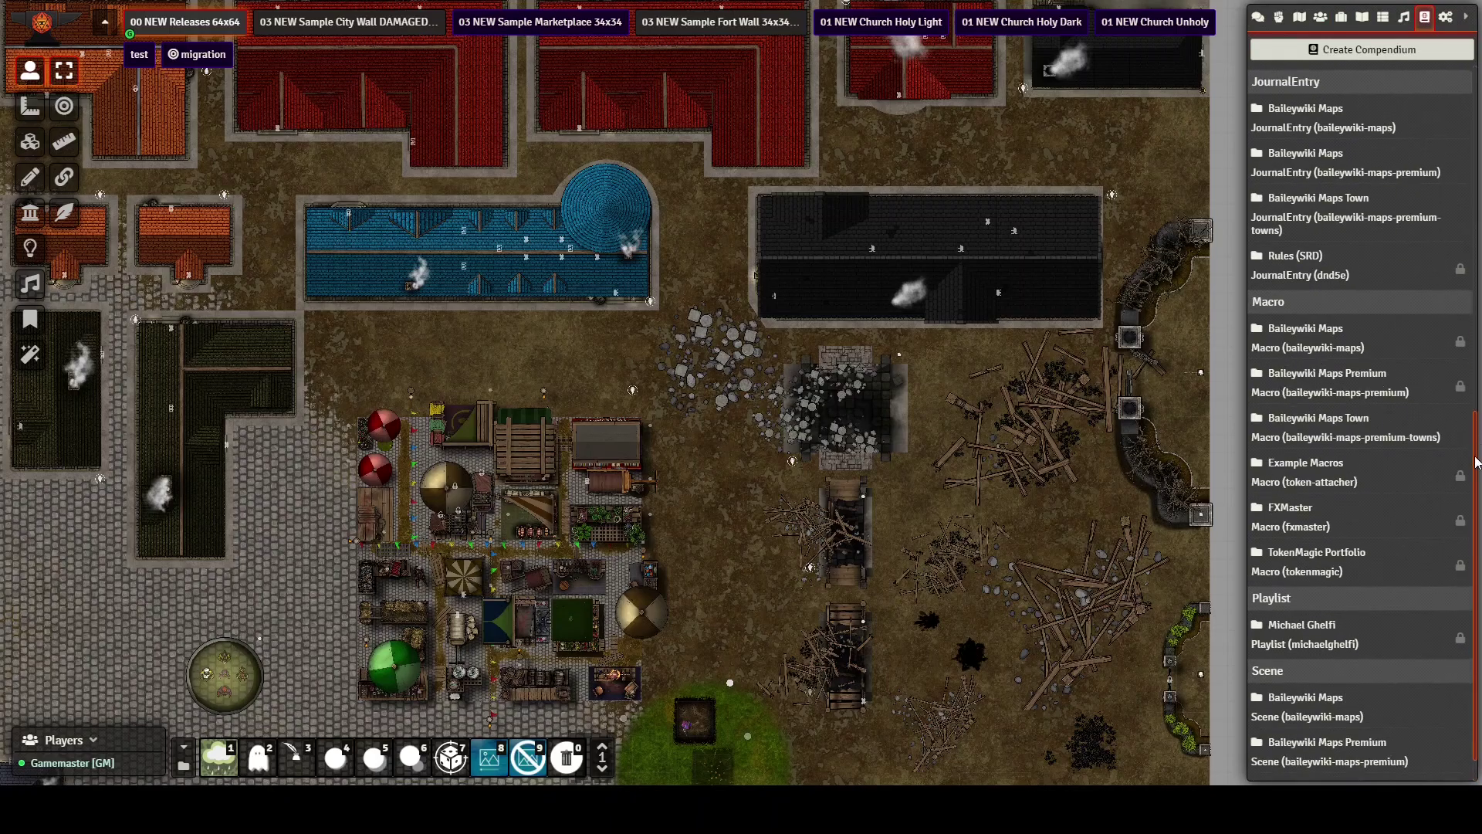
scroll(1477, 463, "up", 5)
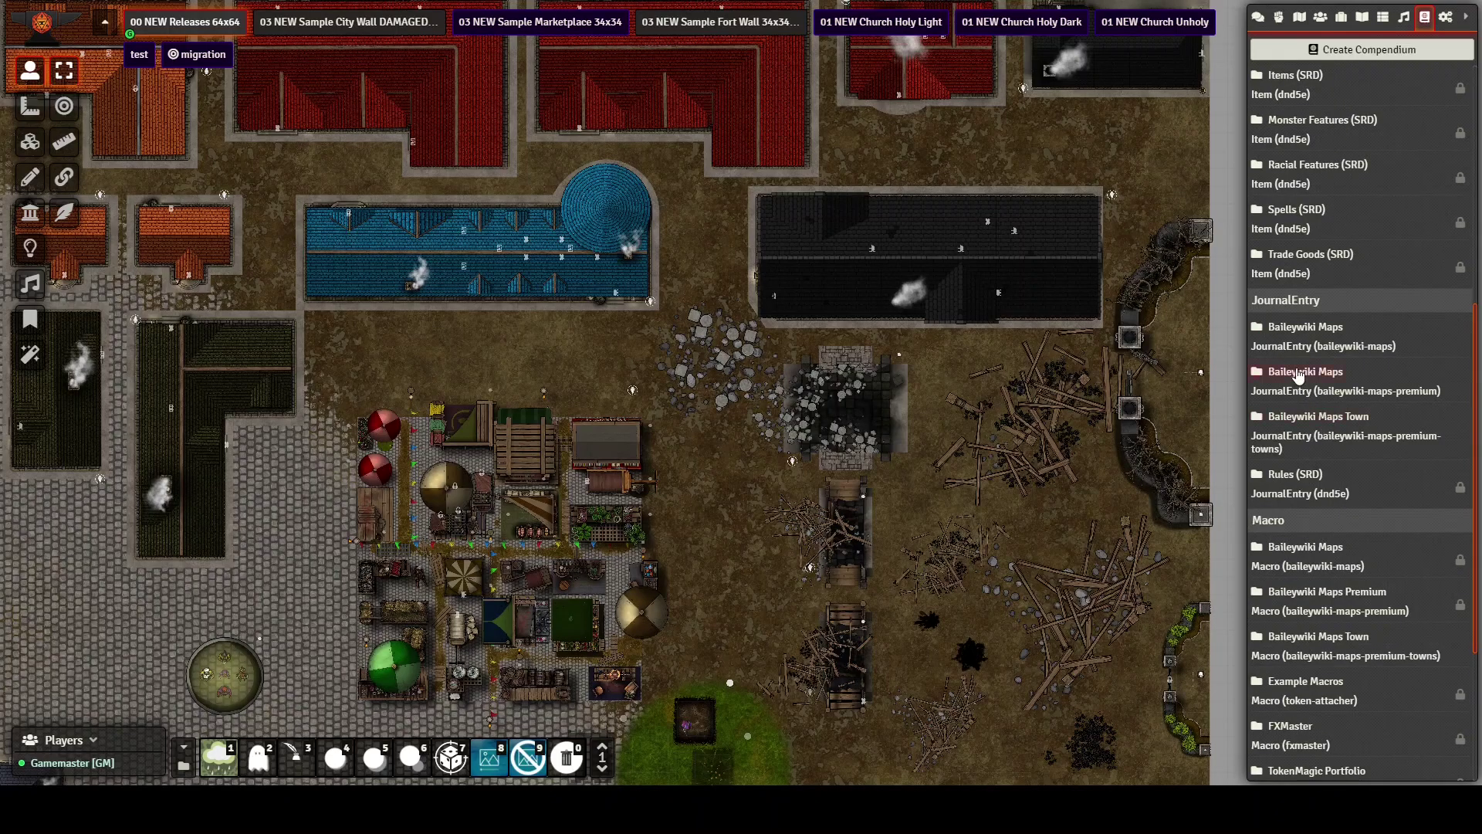
left_click(1319, 417)
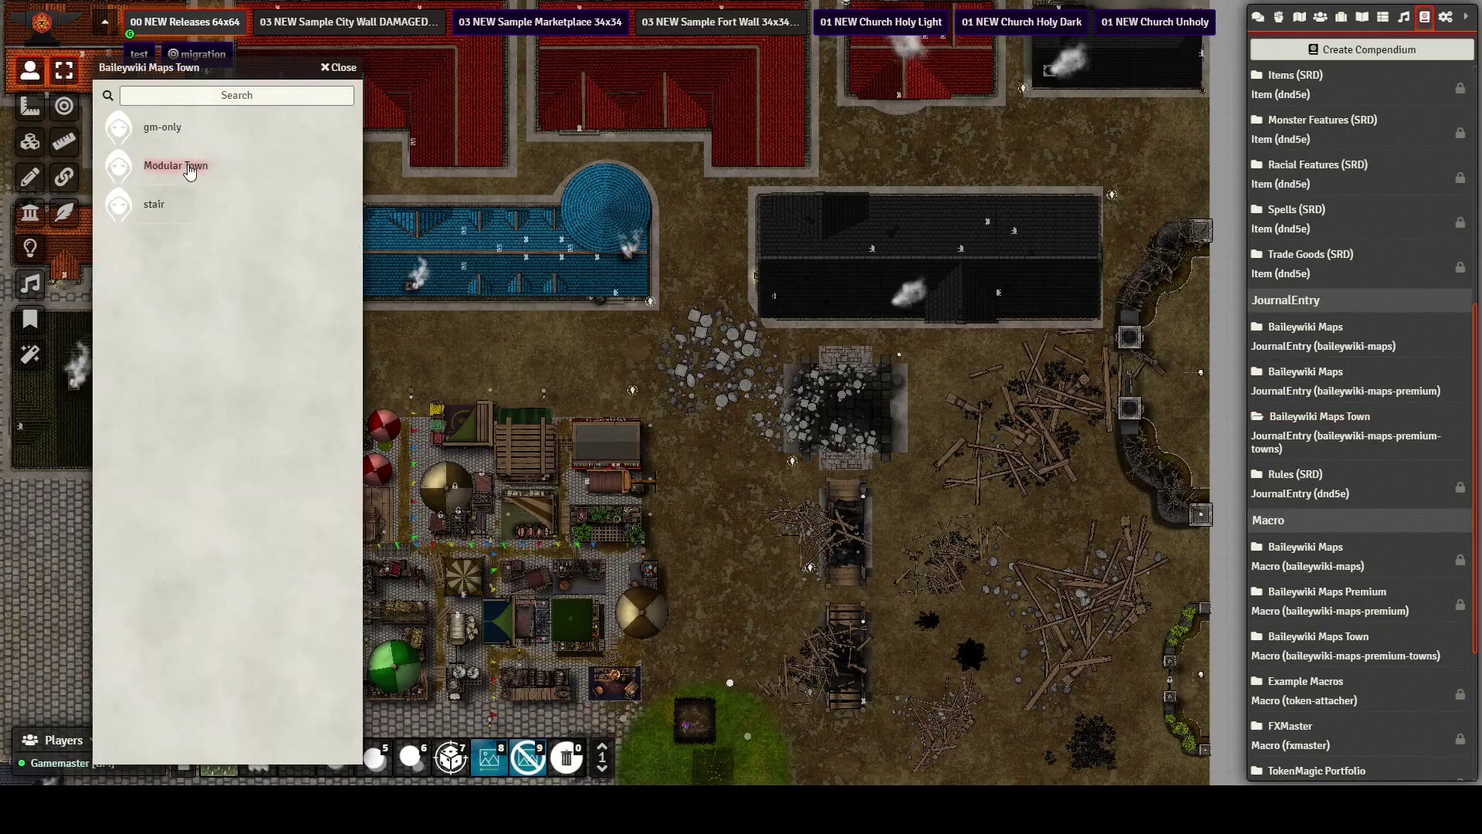
Open the Modular Town journal entry, review its quick tips, modules in use and v0.0.5 included assets, and close it
left_click(172, 166)
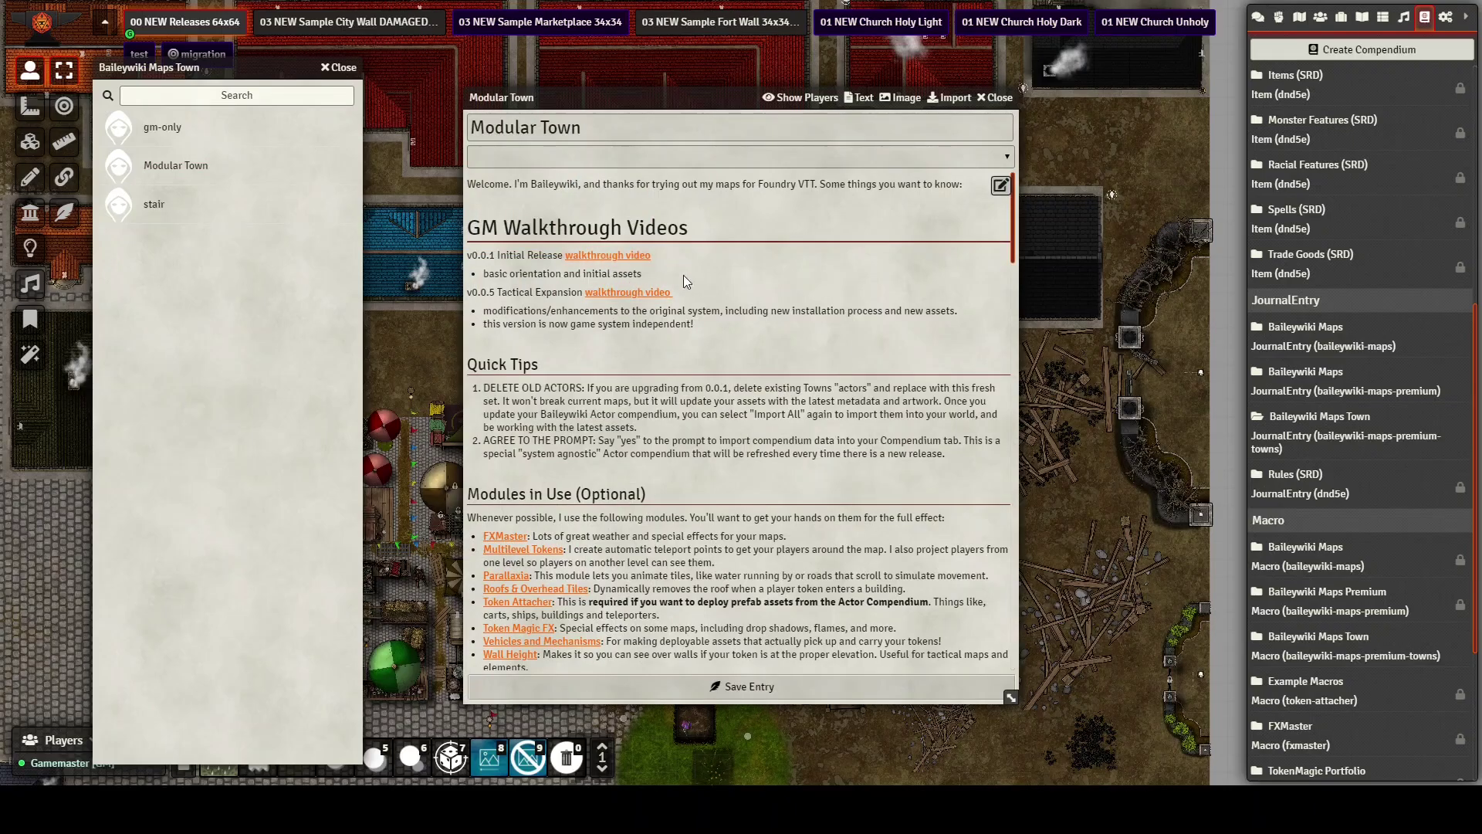
scroll(751, 382, "down", 2)
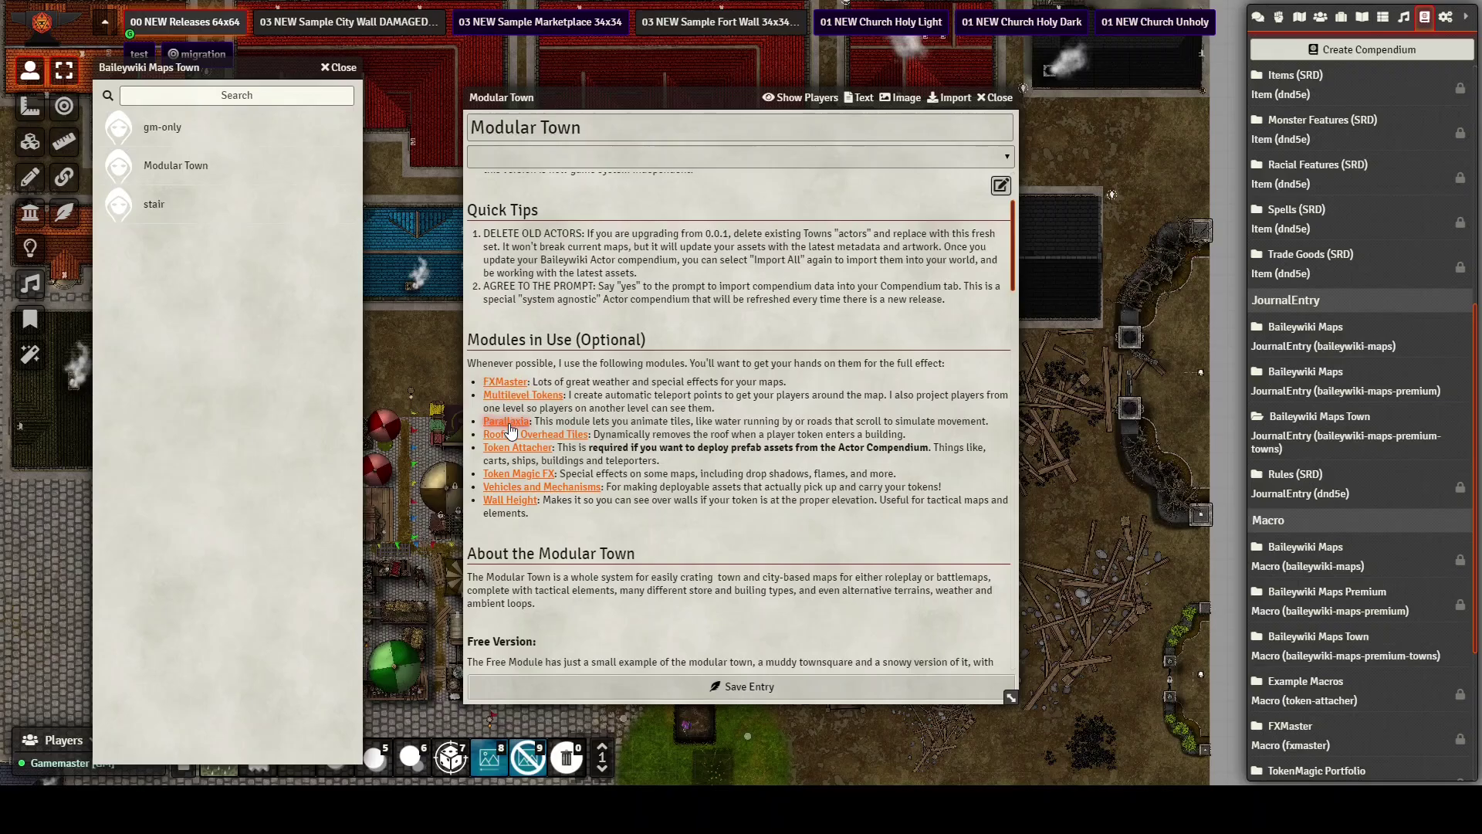
scroll(773, 488, "down", 8)
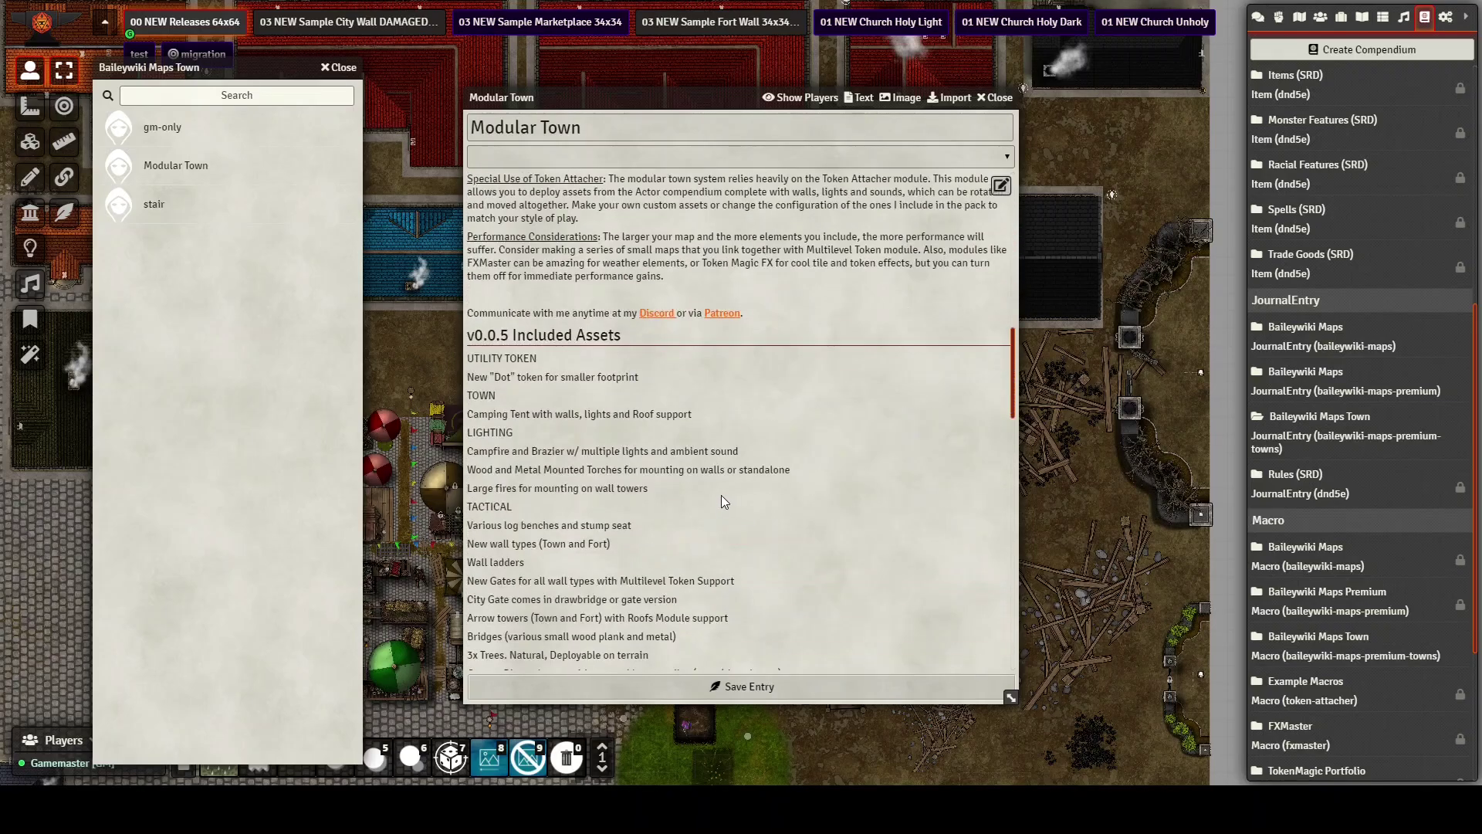
scroll(721, 494, "up", 10)
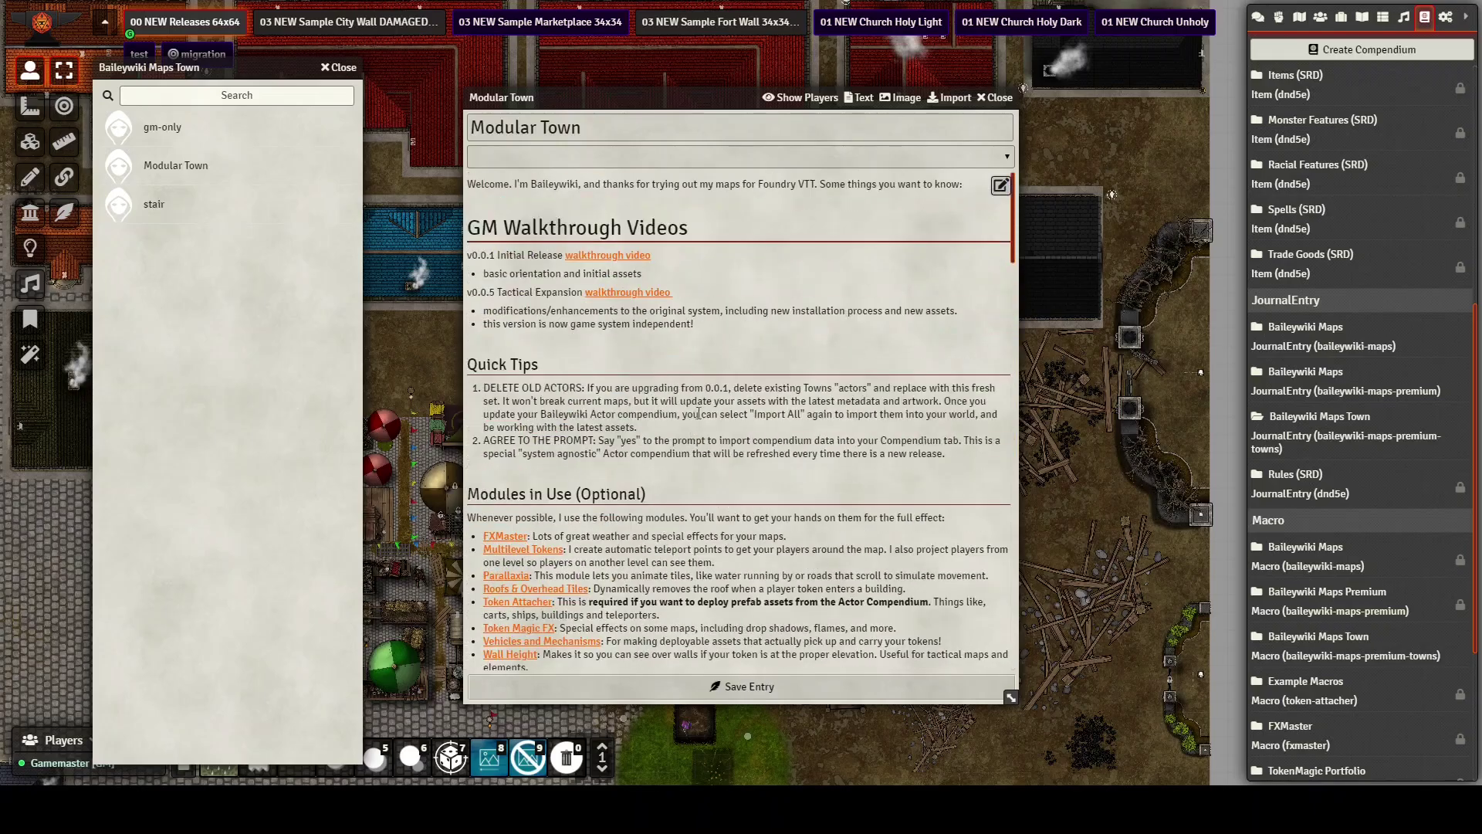
left_click(998, 100)
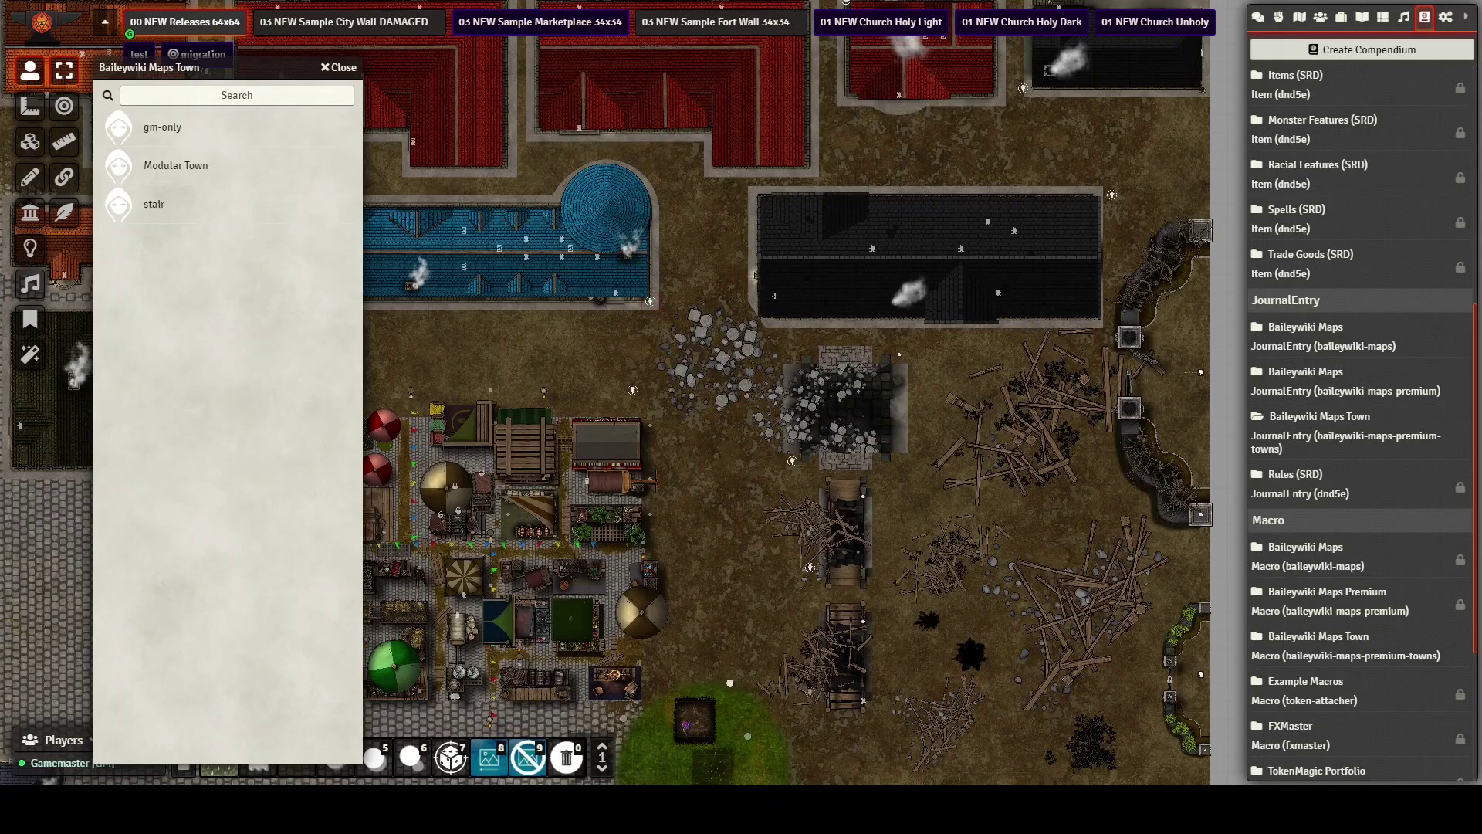
Open the stair journal entry, read its note on teleport points, and close it
scroll(941, 434, "down", 10)
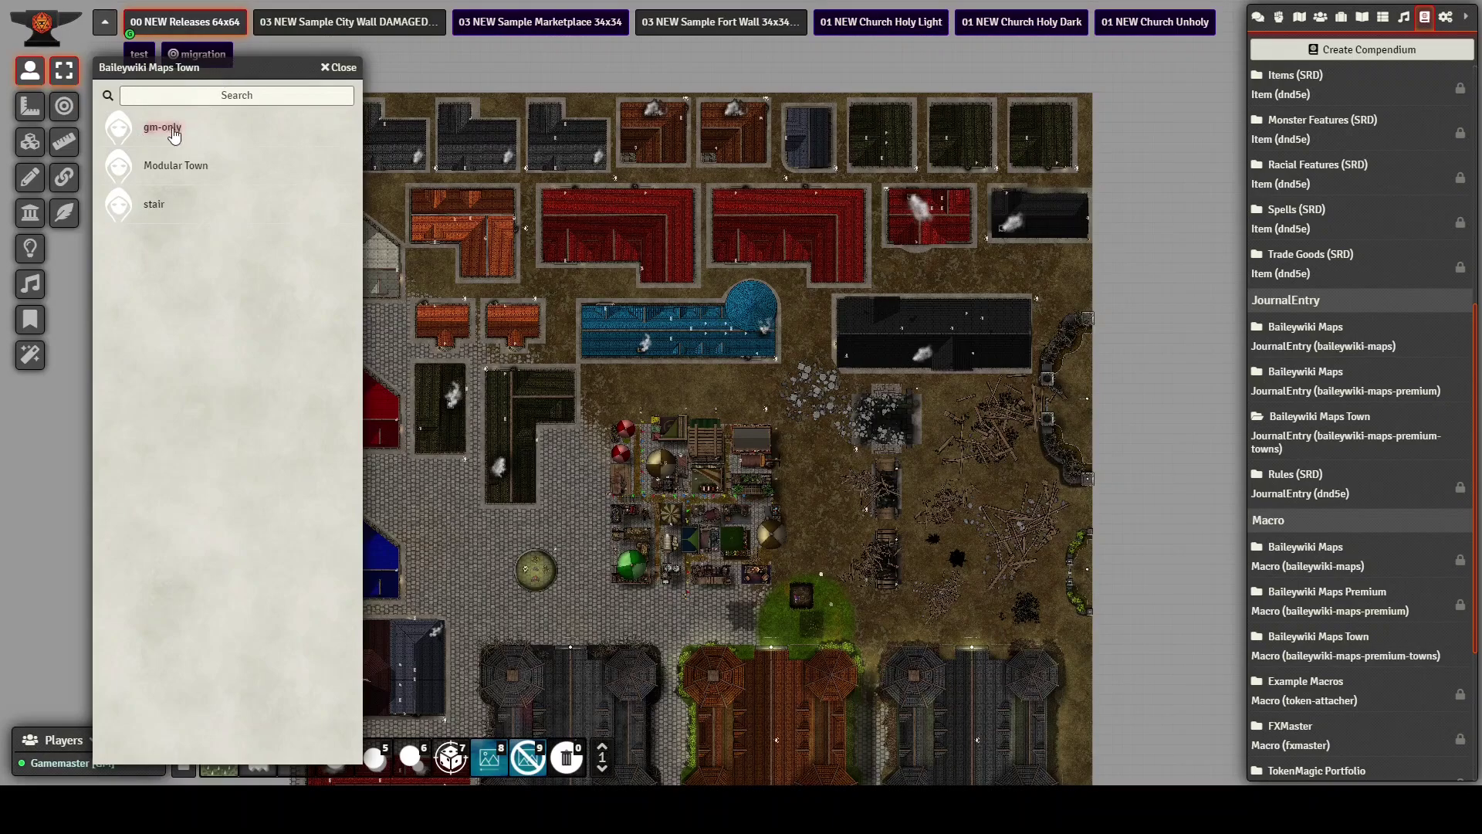
left_click(154, 205)
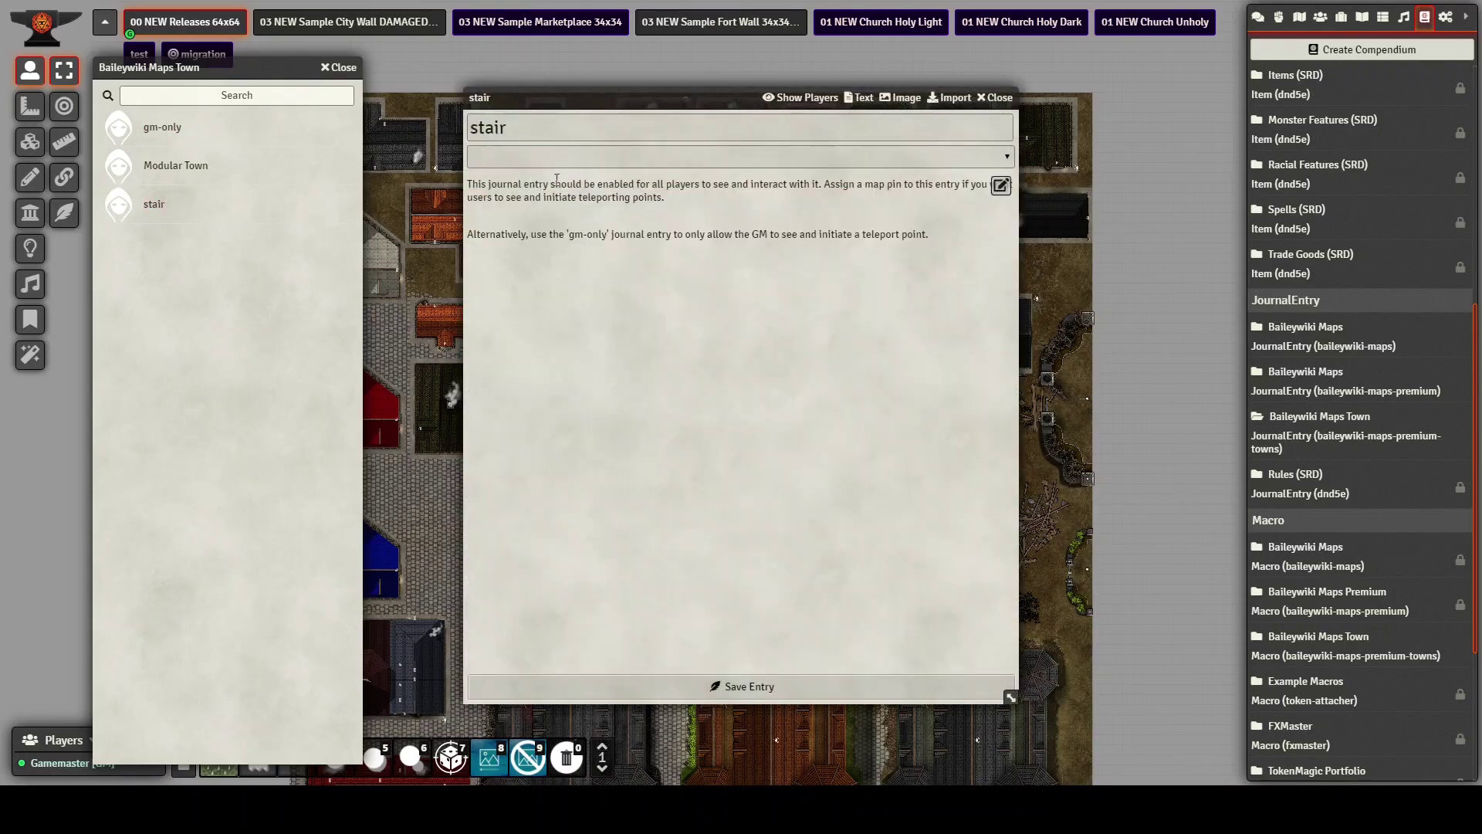
left_click(995, 97)
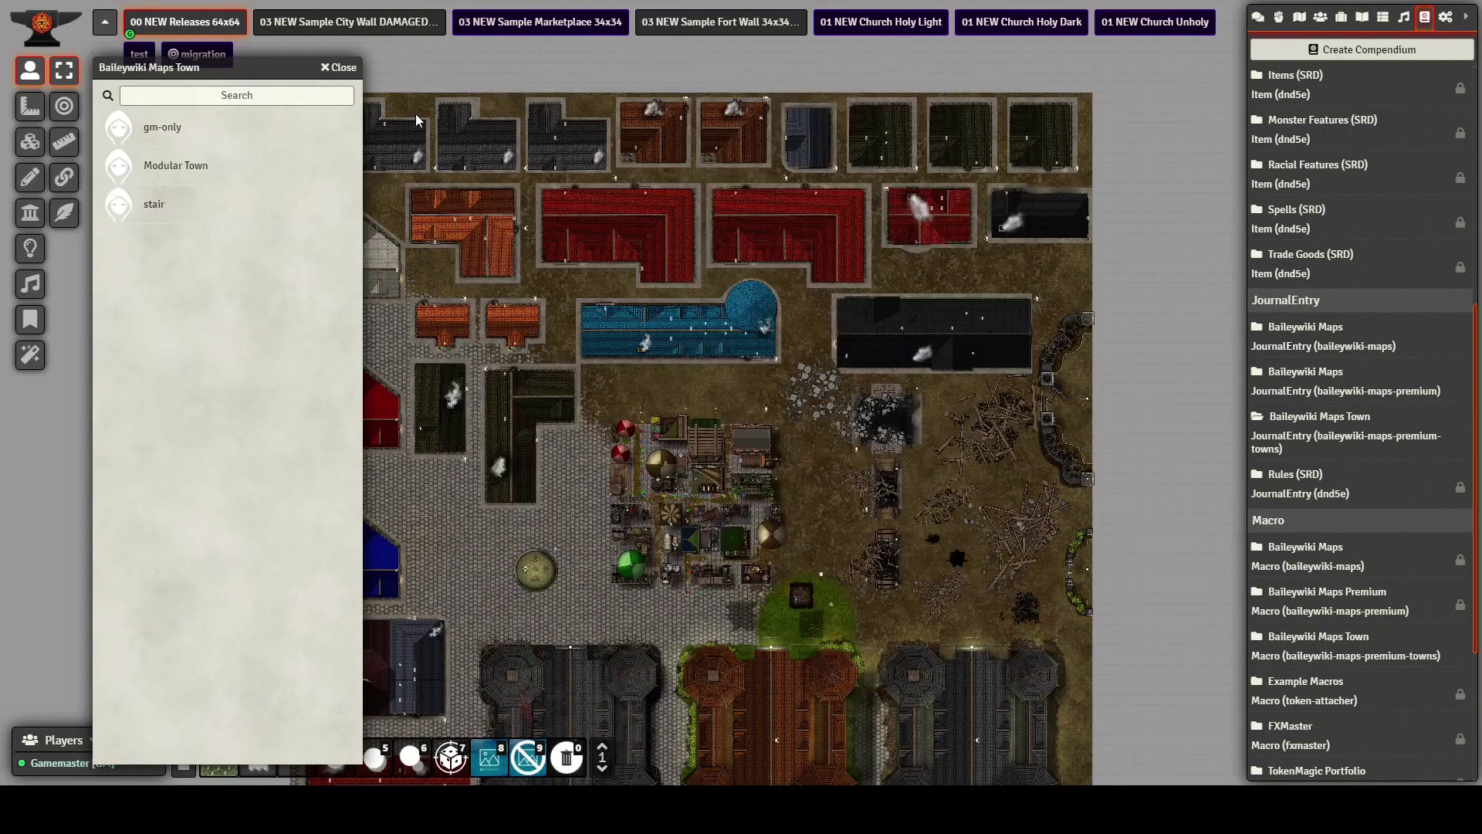
Open the gm-only journal entry, read its note on GM-controlled teleport points, and close it
left_click(148, 132)
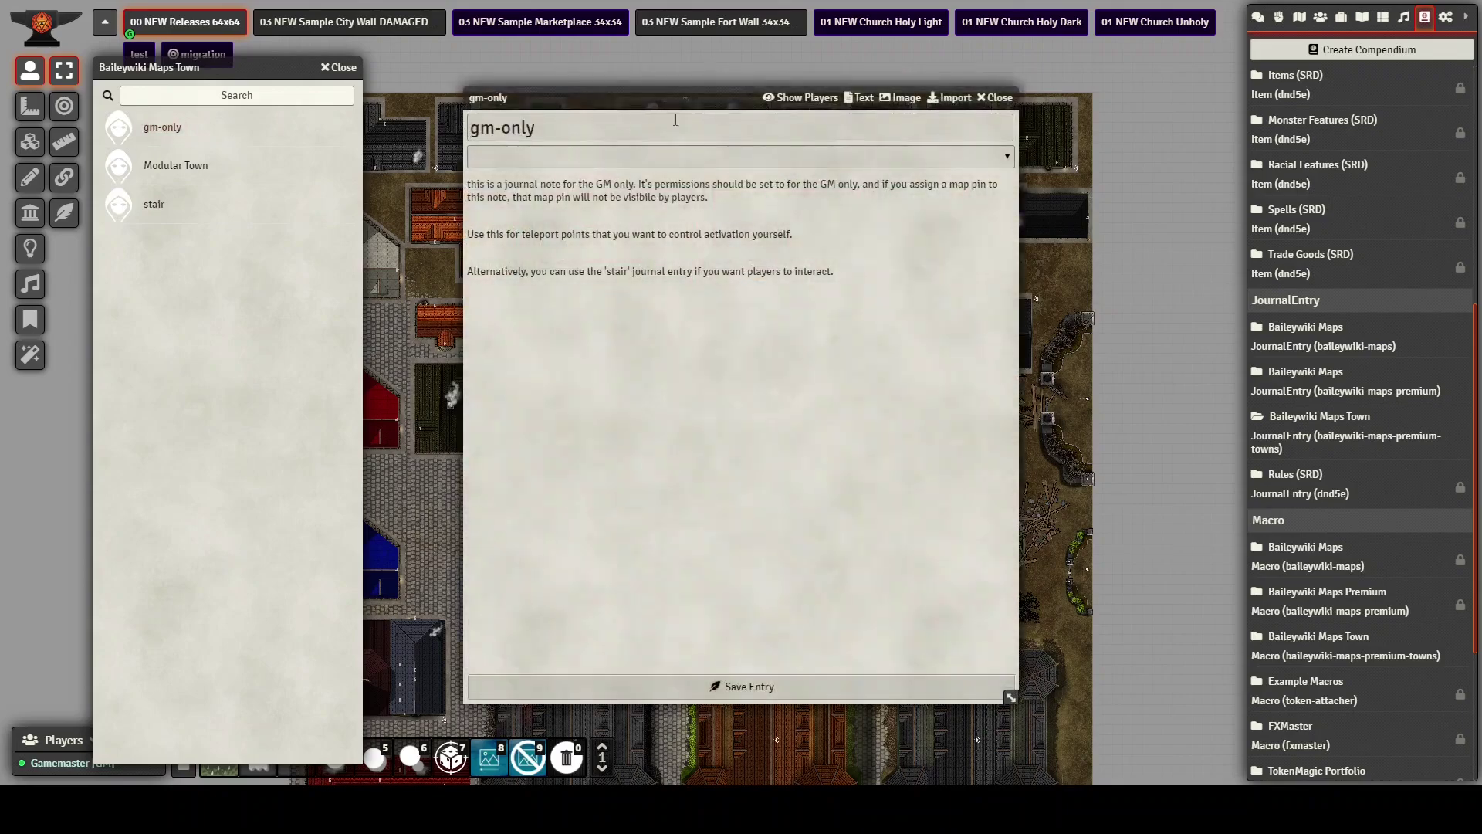
left_click(996, 99)
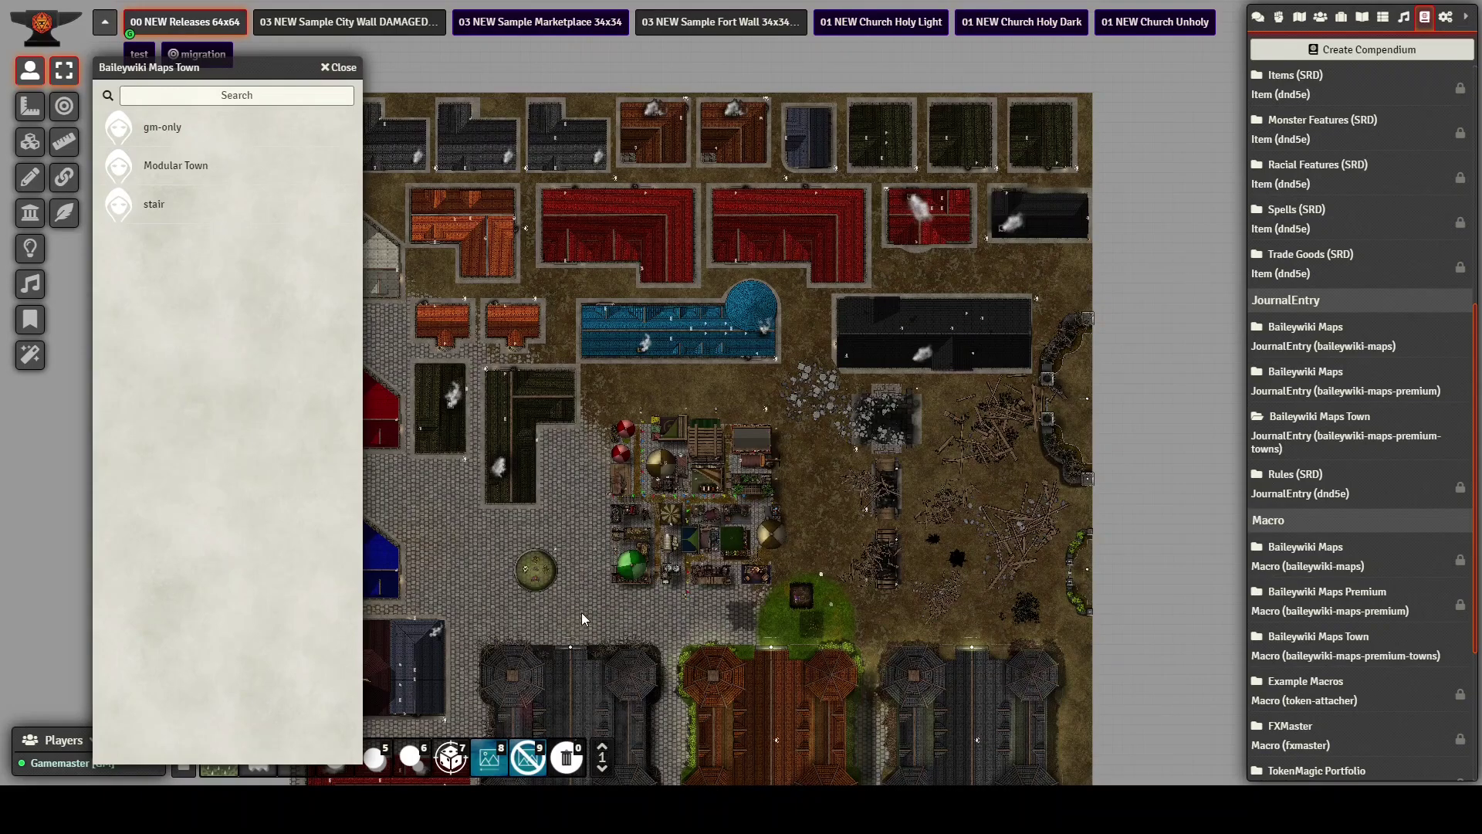
Find the map pin at the dark-roofed church's entrance and review the stair and gm-only journal entries that such pins can use
left_click_drag(582, 608, 636, 461)
scroll(626, 477, "up", 5)
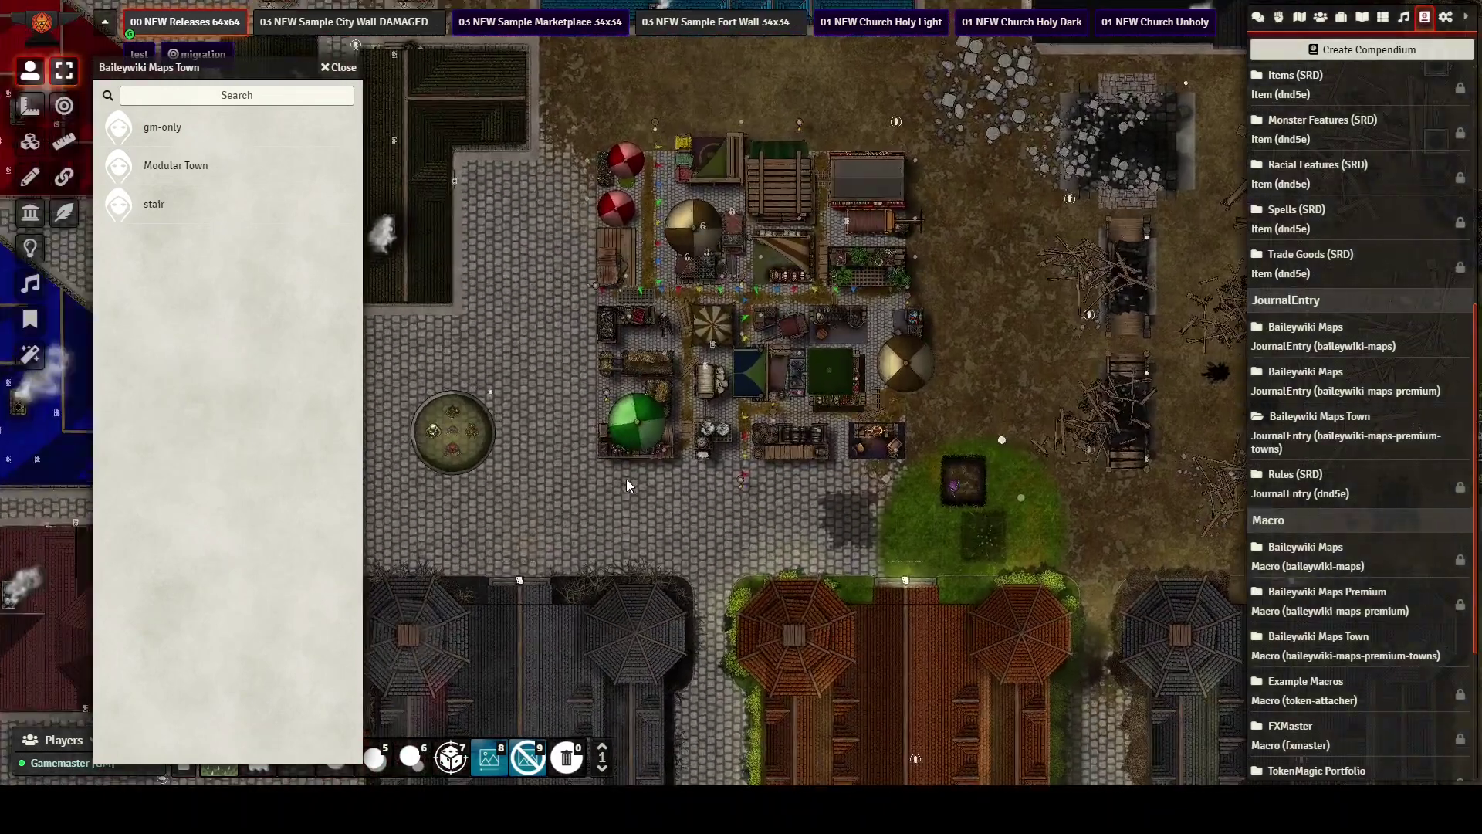
scroll(627, 478, "up", 5)
left_click_drag(610, 600, 919, 397)
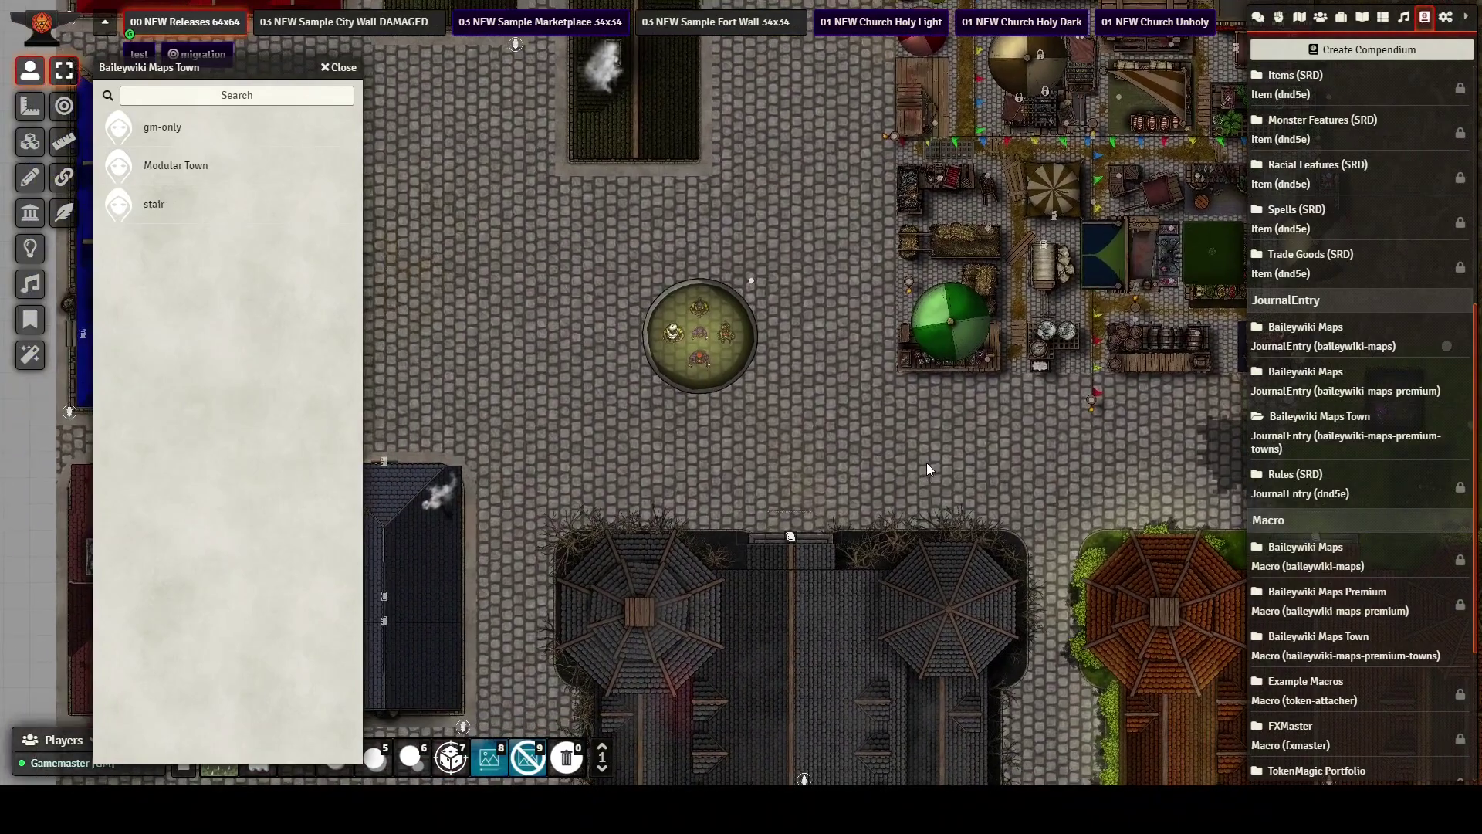
scroll(926, 462, "up", 8)
scroll(918, 402, "up", 2)
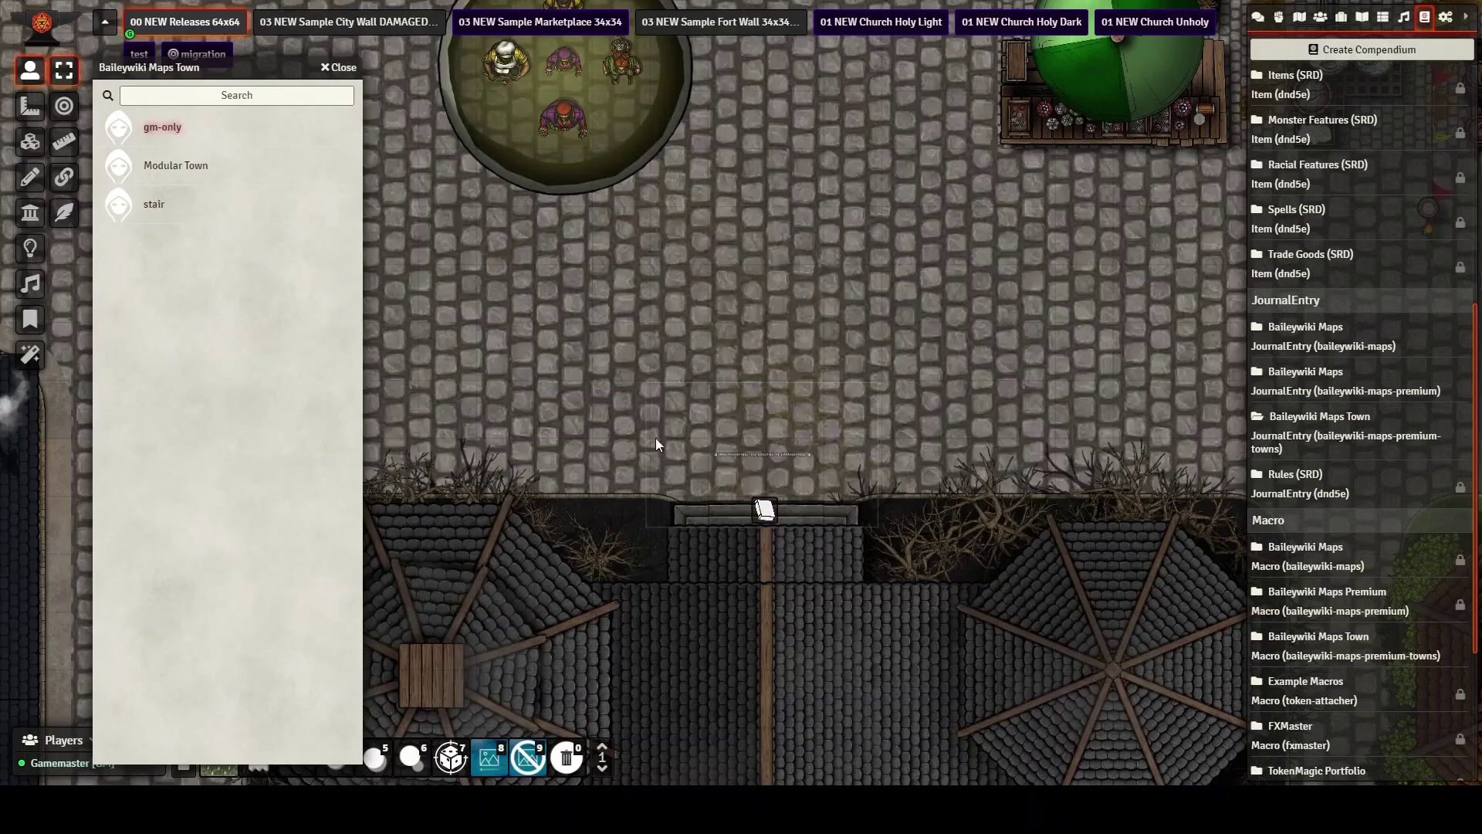
left_click(152, 208)
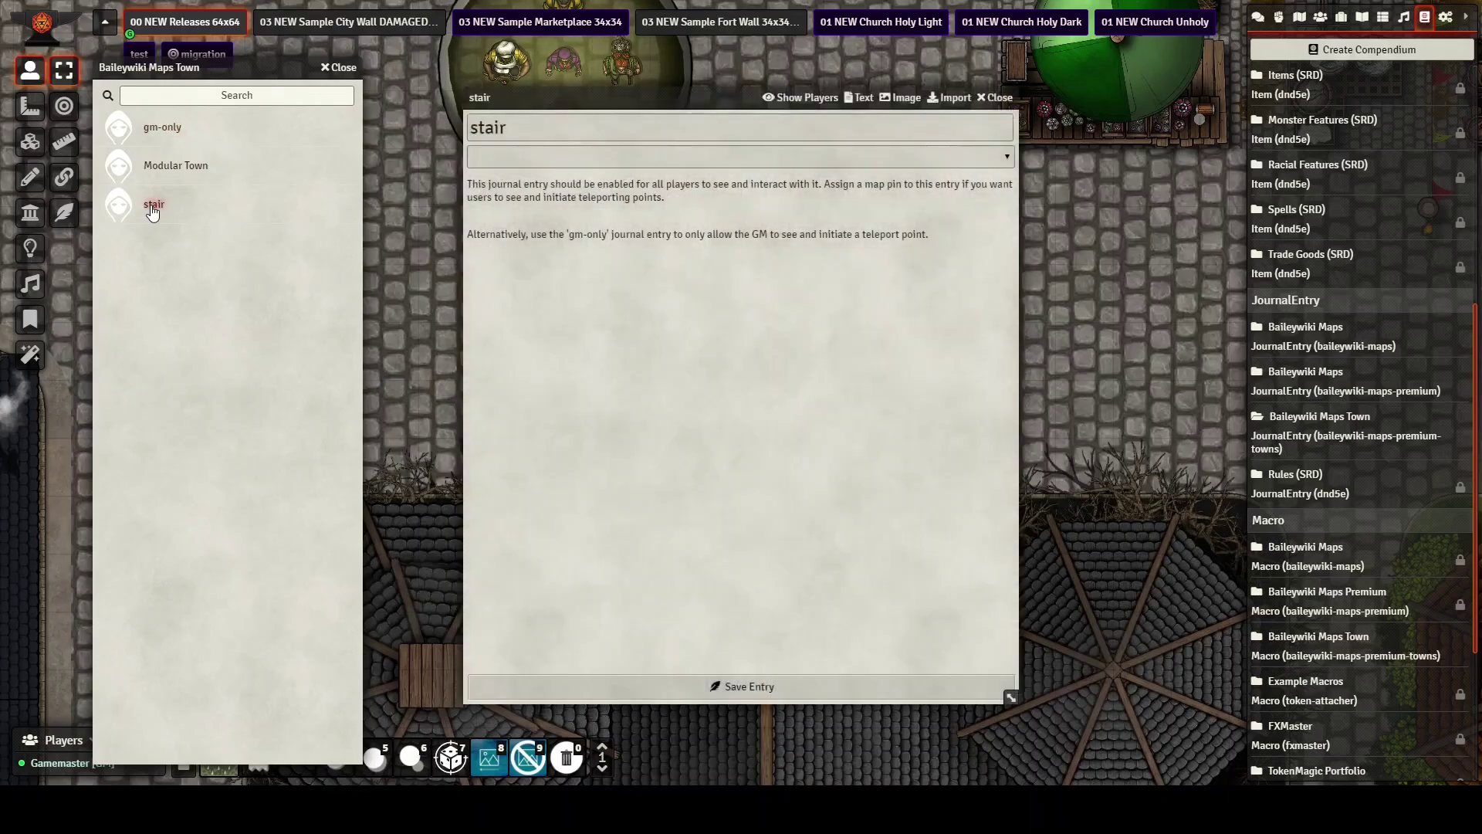
left_click(1000, 99)
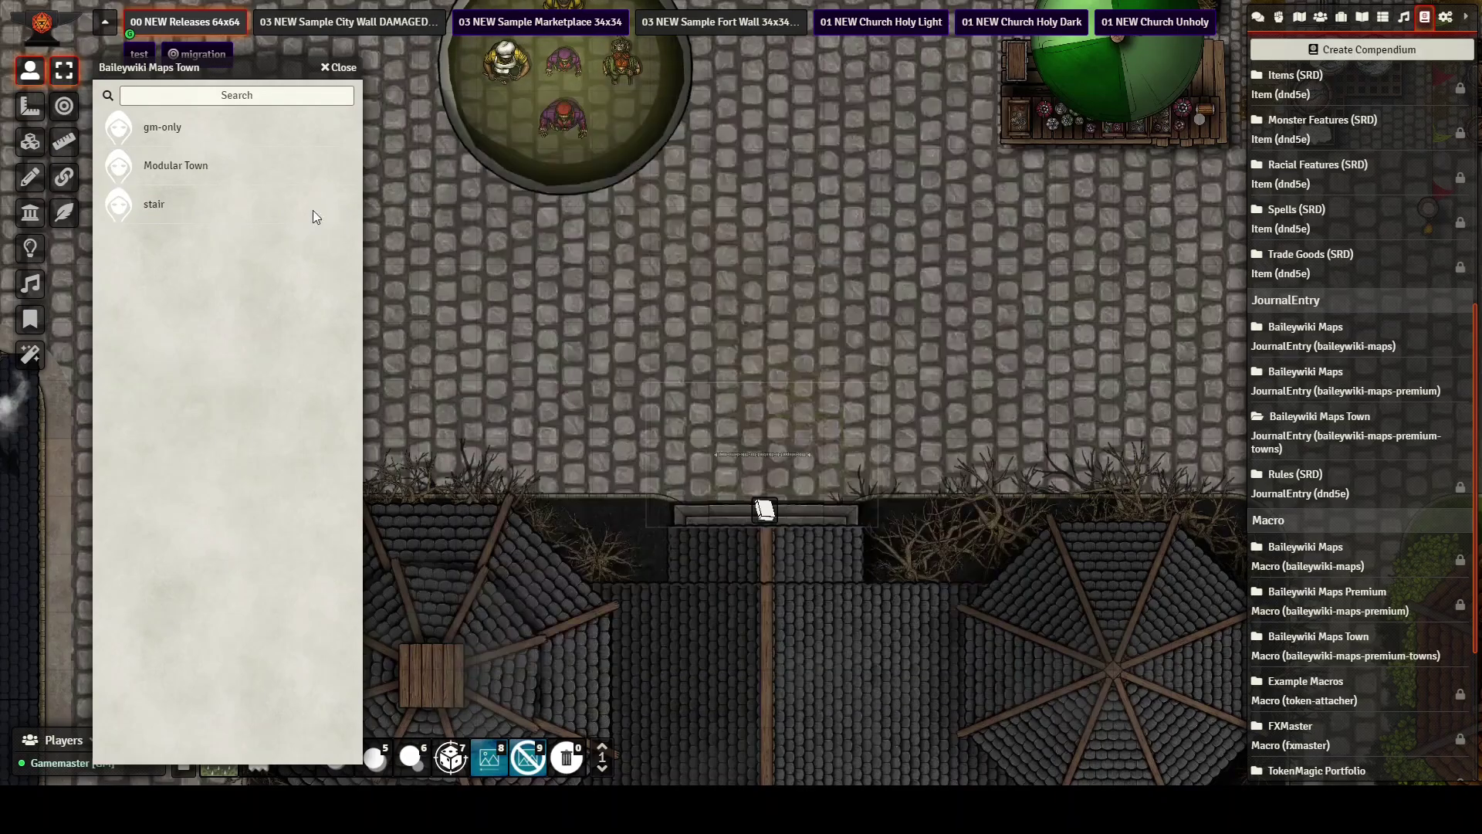
left_click(166, 131)
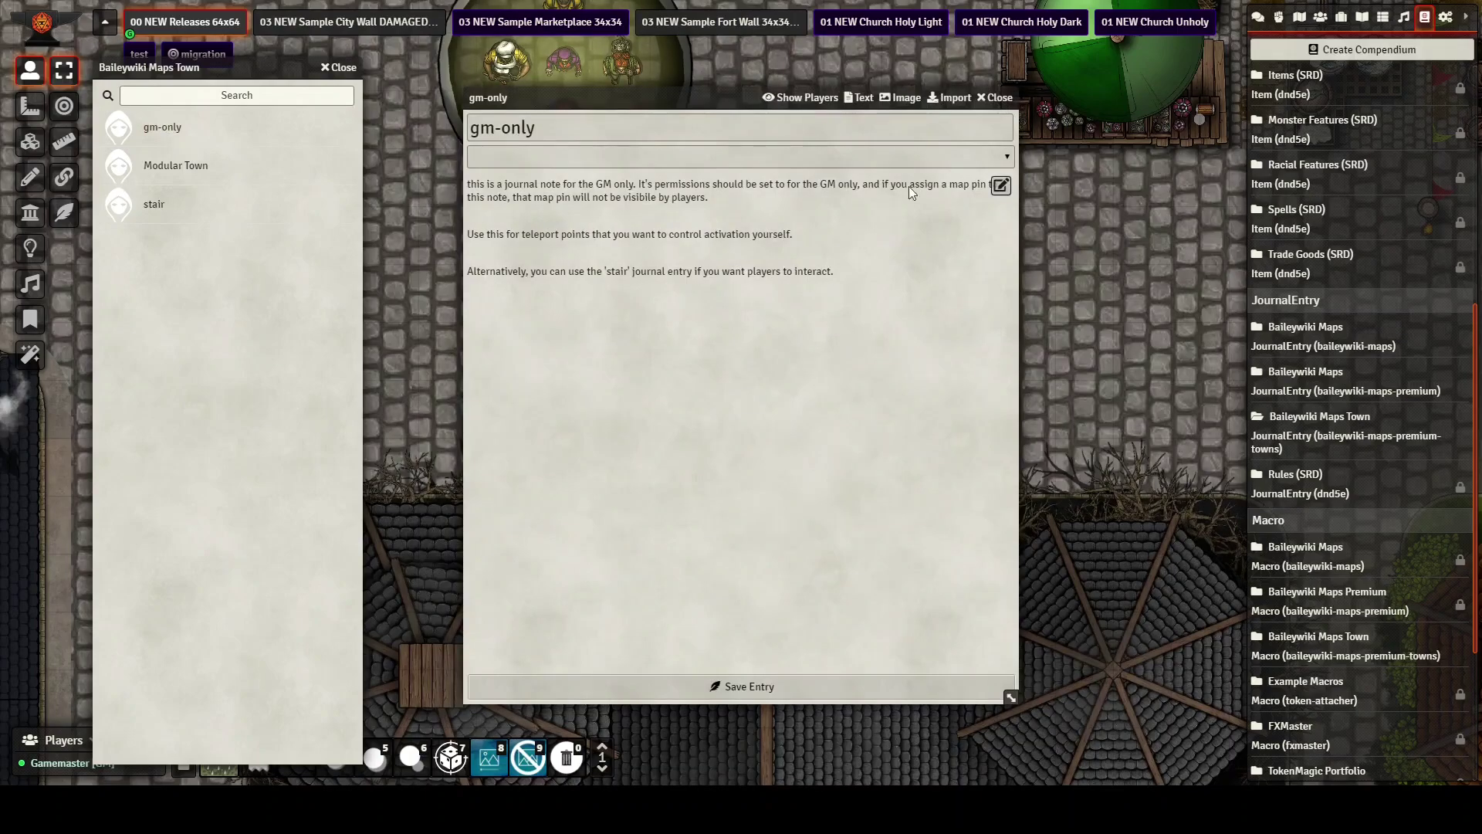
left_click(1000, 99)
Bring the church entrance pin into close view and show the world's journal directory with its stair and gm-only entries
scroll(844, 429, "up", 3)
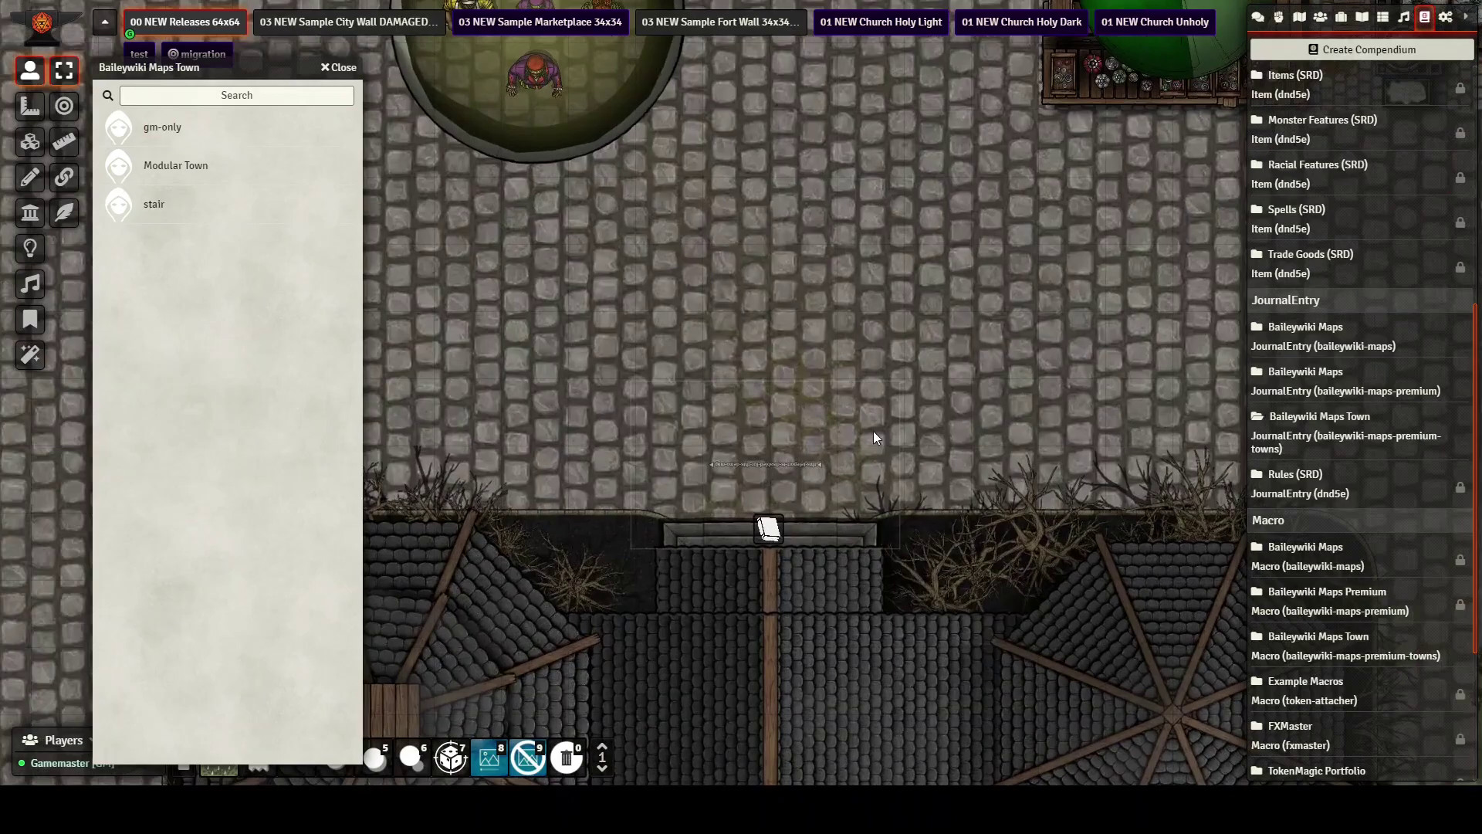
scroll(873, 431, "up", 4)
left_click_drag(971, 312, 956, 248)
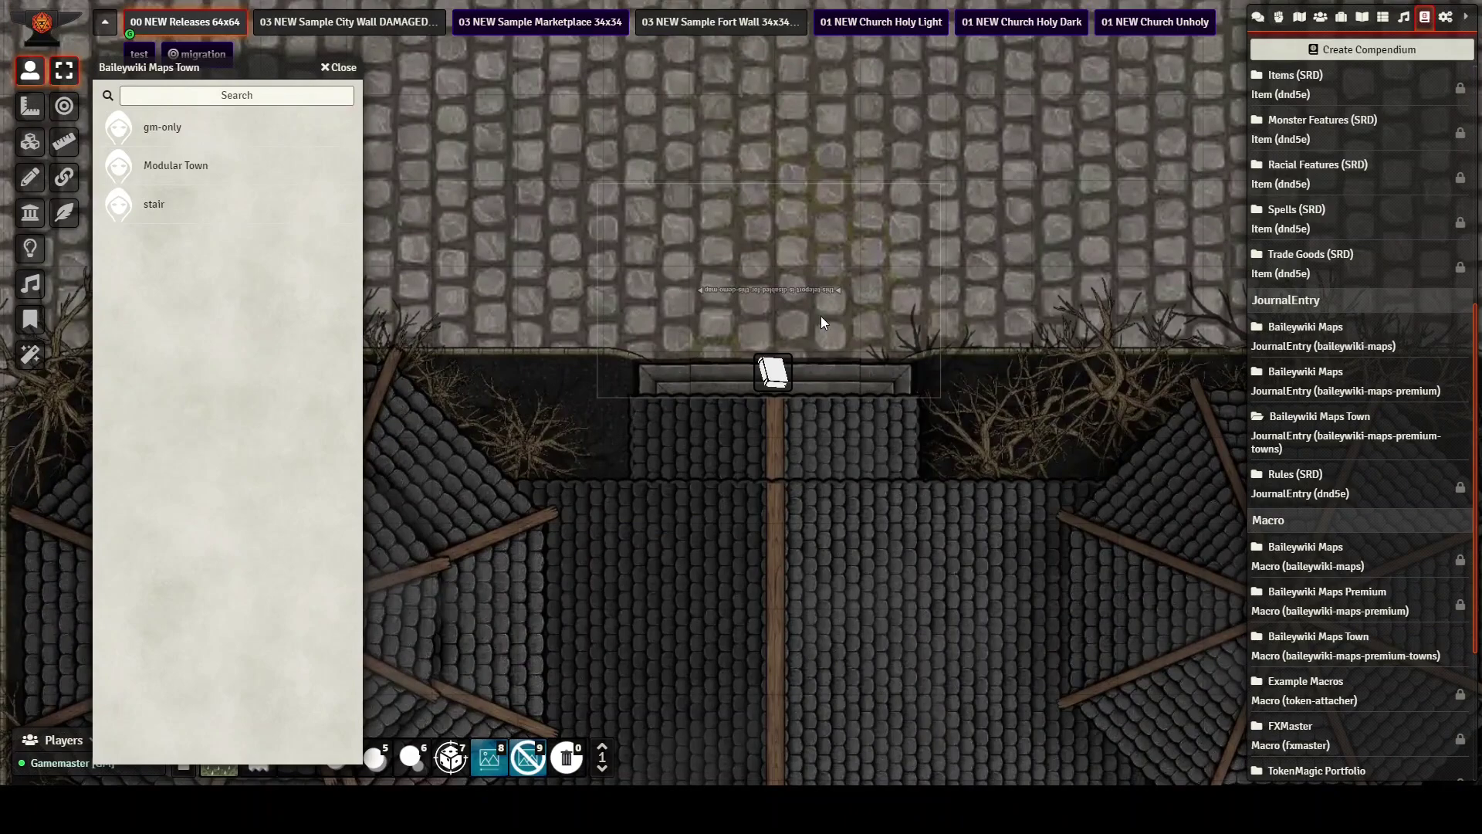
left_click(1362, 19)
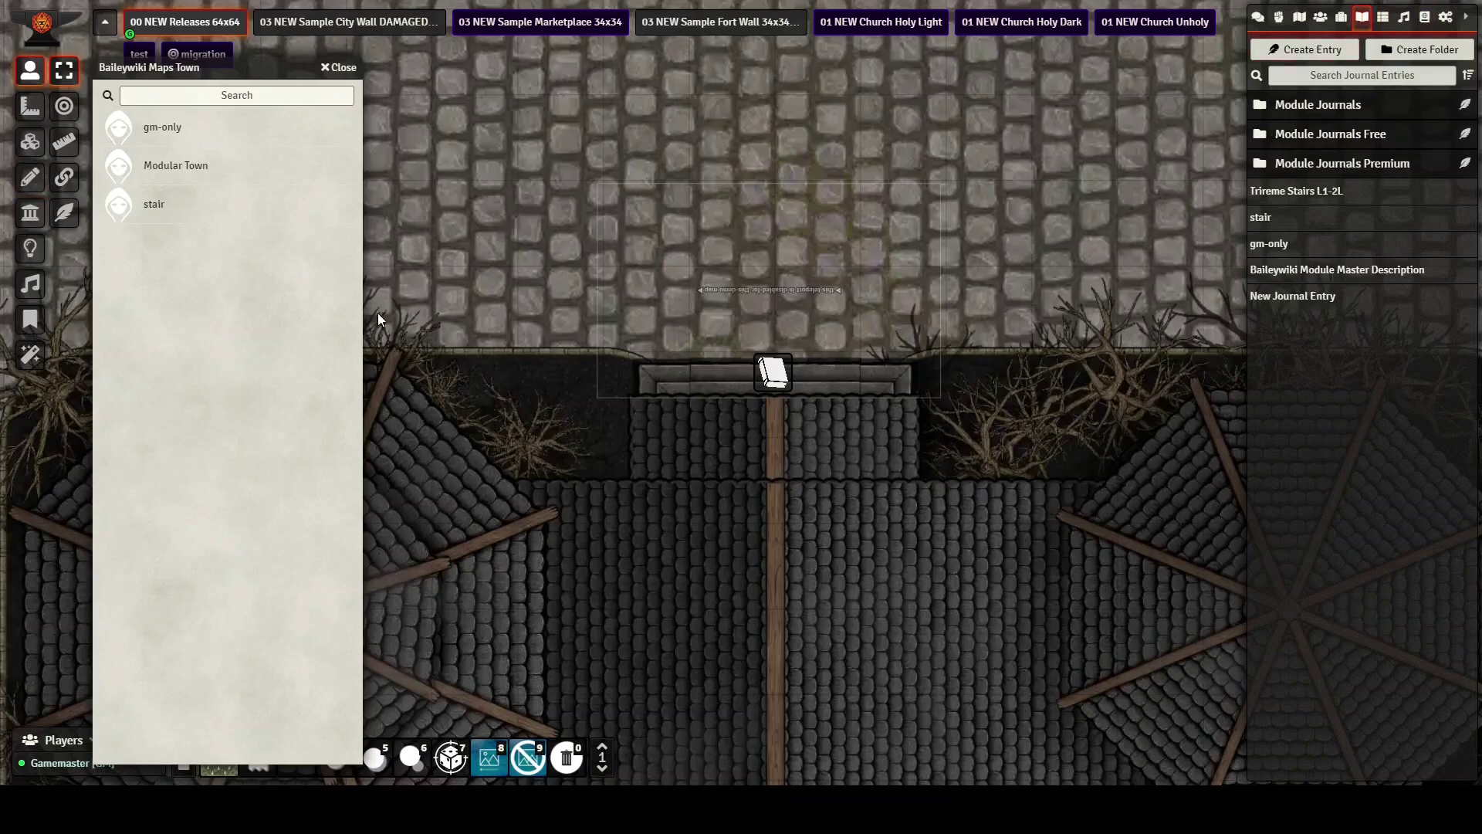
Configure the "enter the church" map note, choose gm-only as its journal entry, and close the configuration without updating the note
left_click(30, 320)
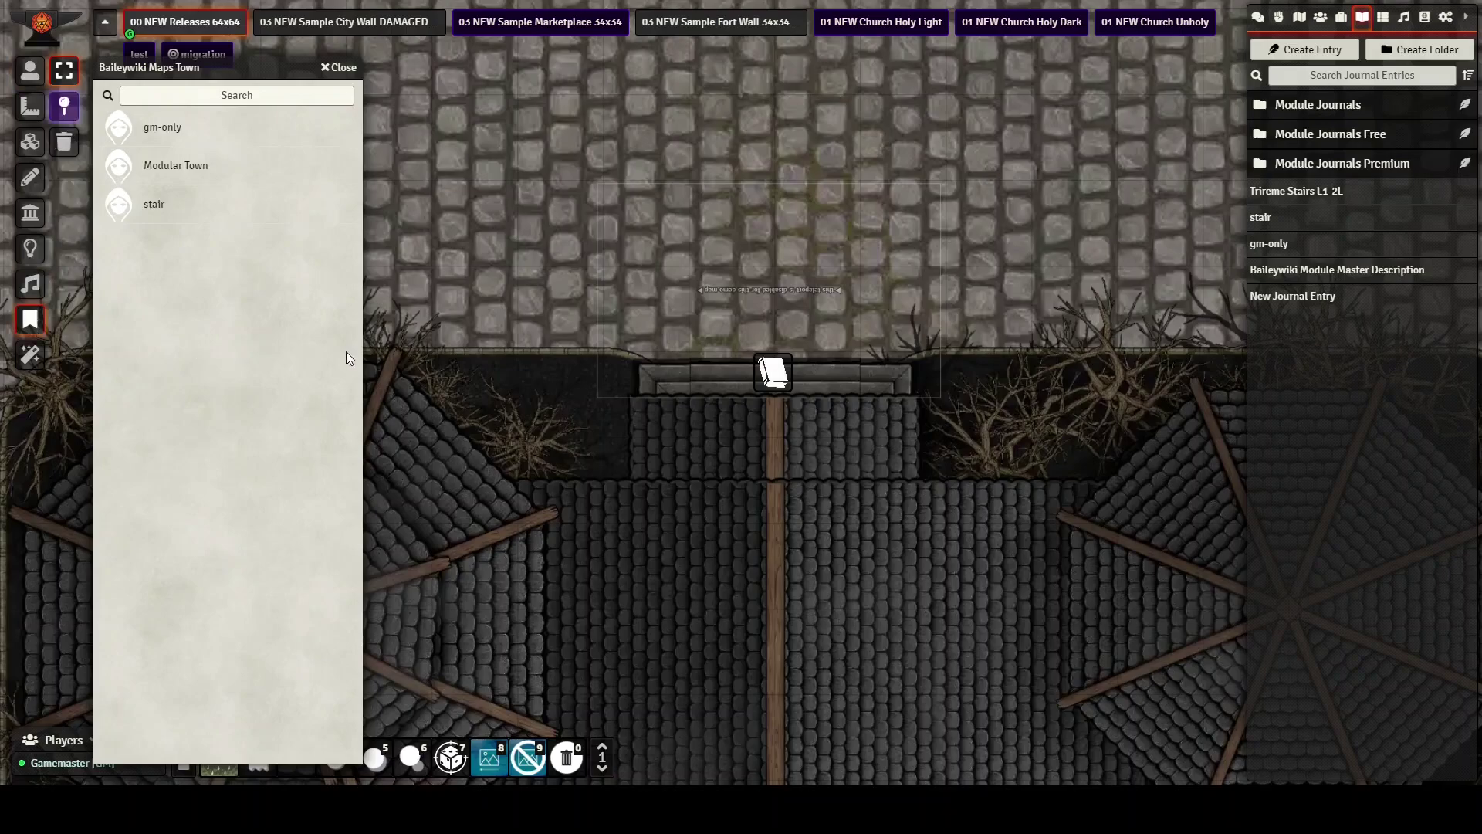
right_click(765, 366)
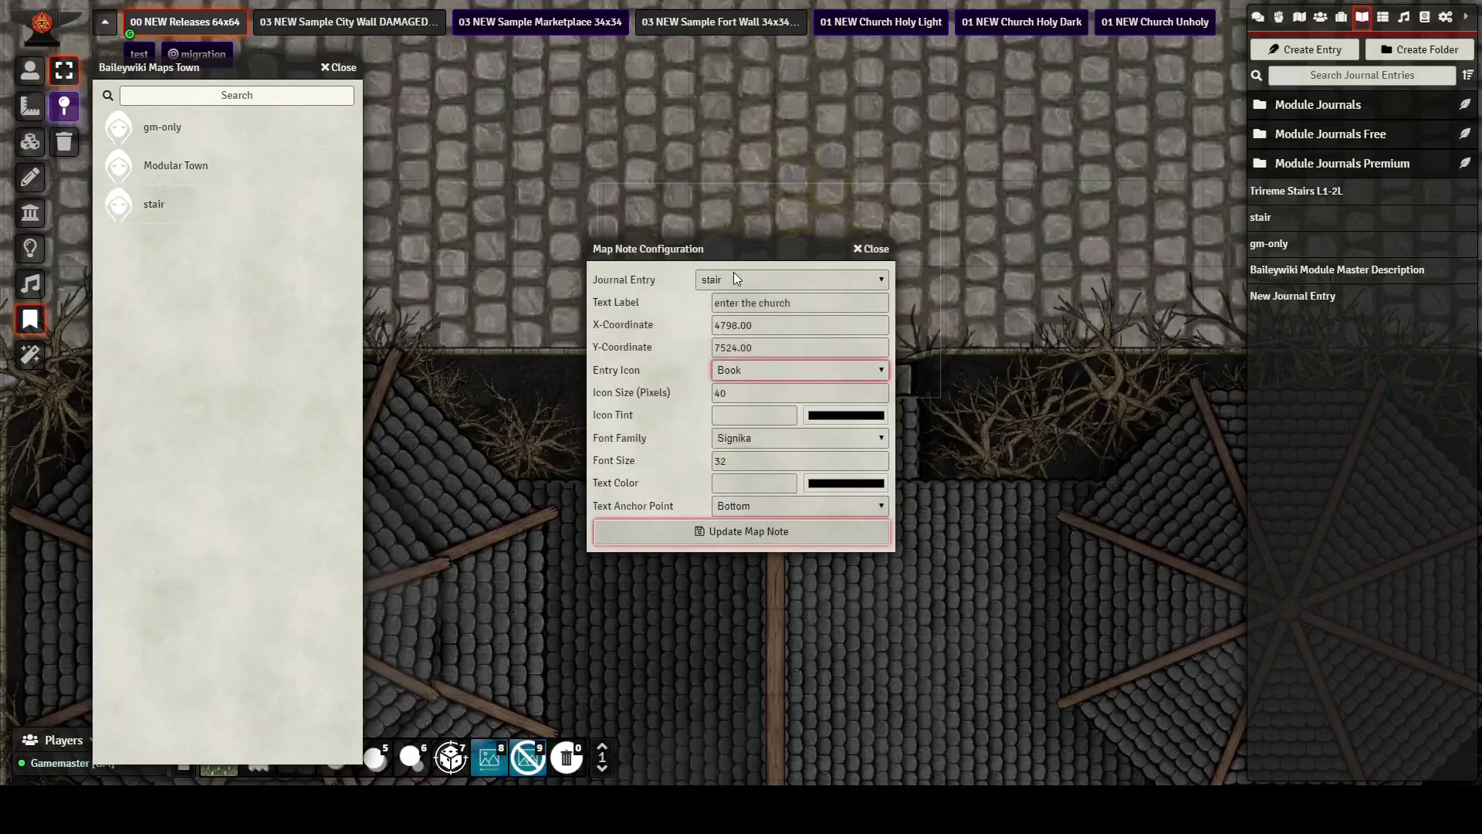
left_click(782, 281)
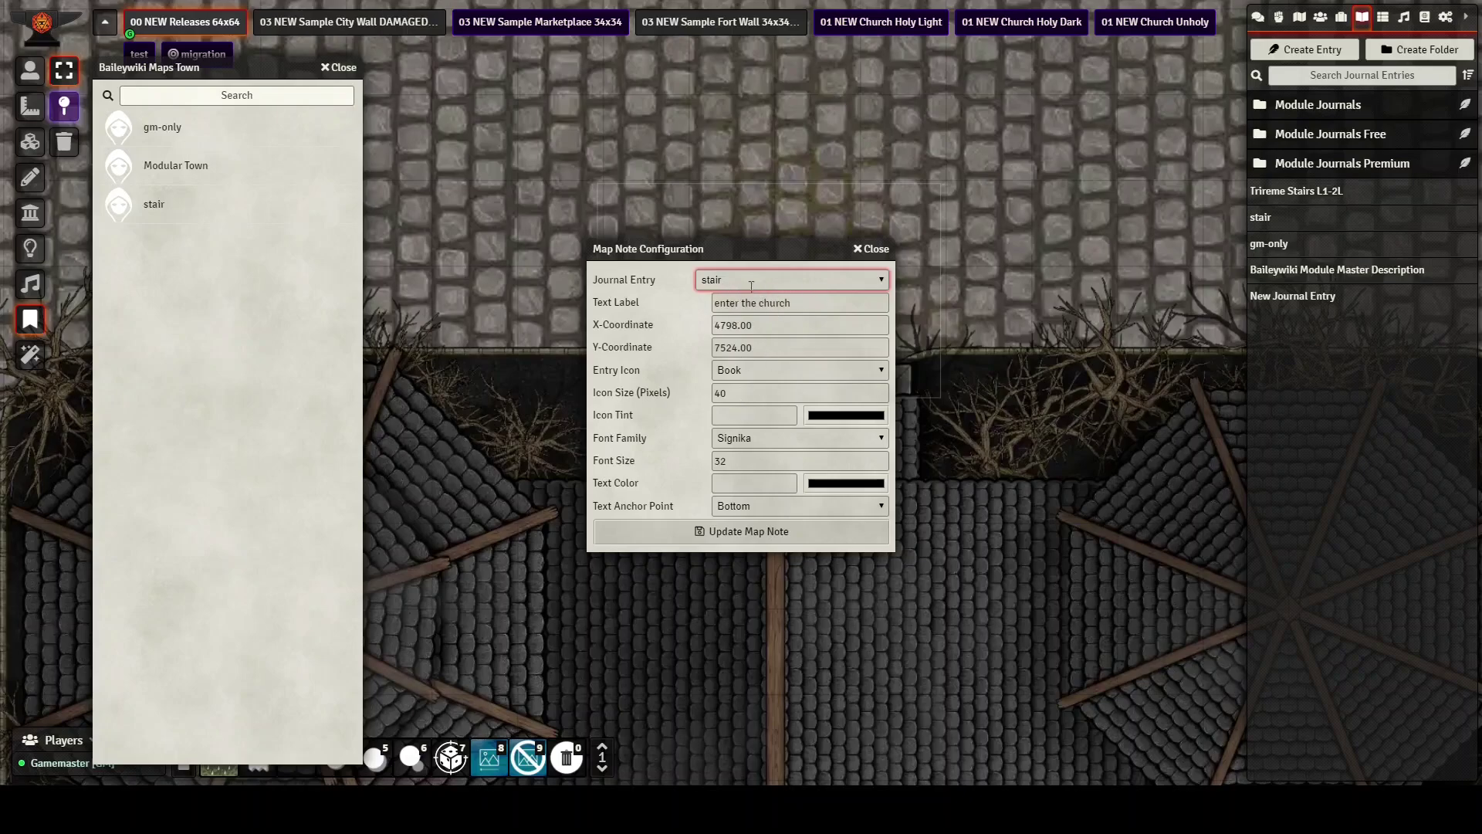
left_click(745, 549)
left_click_drag(731, 245, 1036, 168)
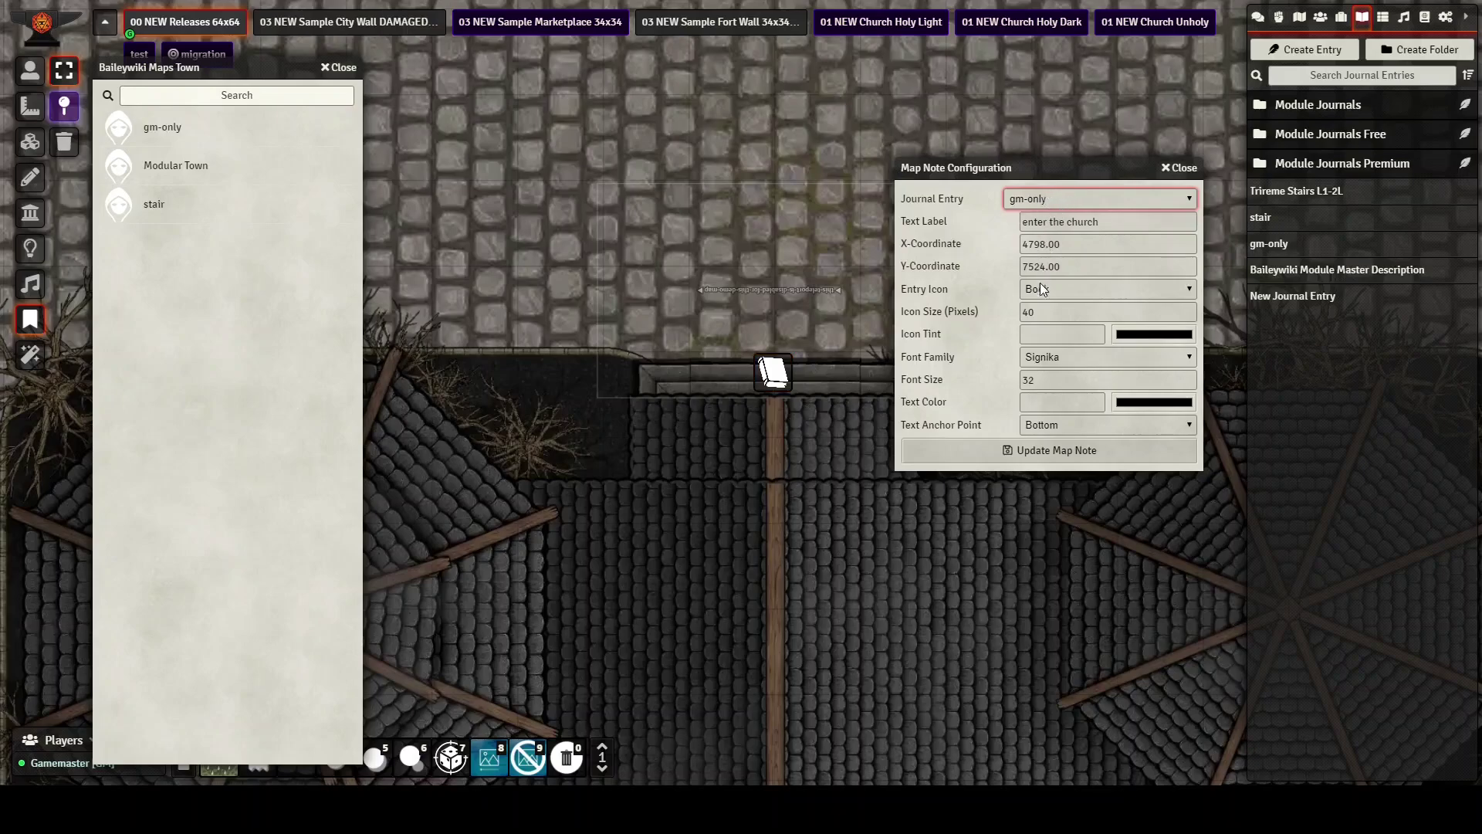
left_click(1030, 319)
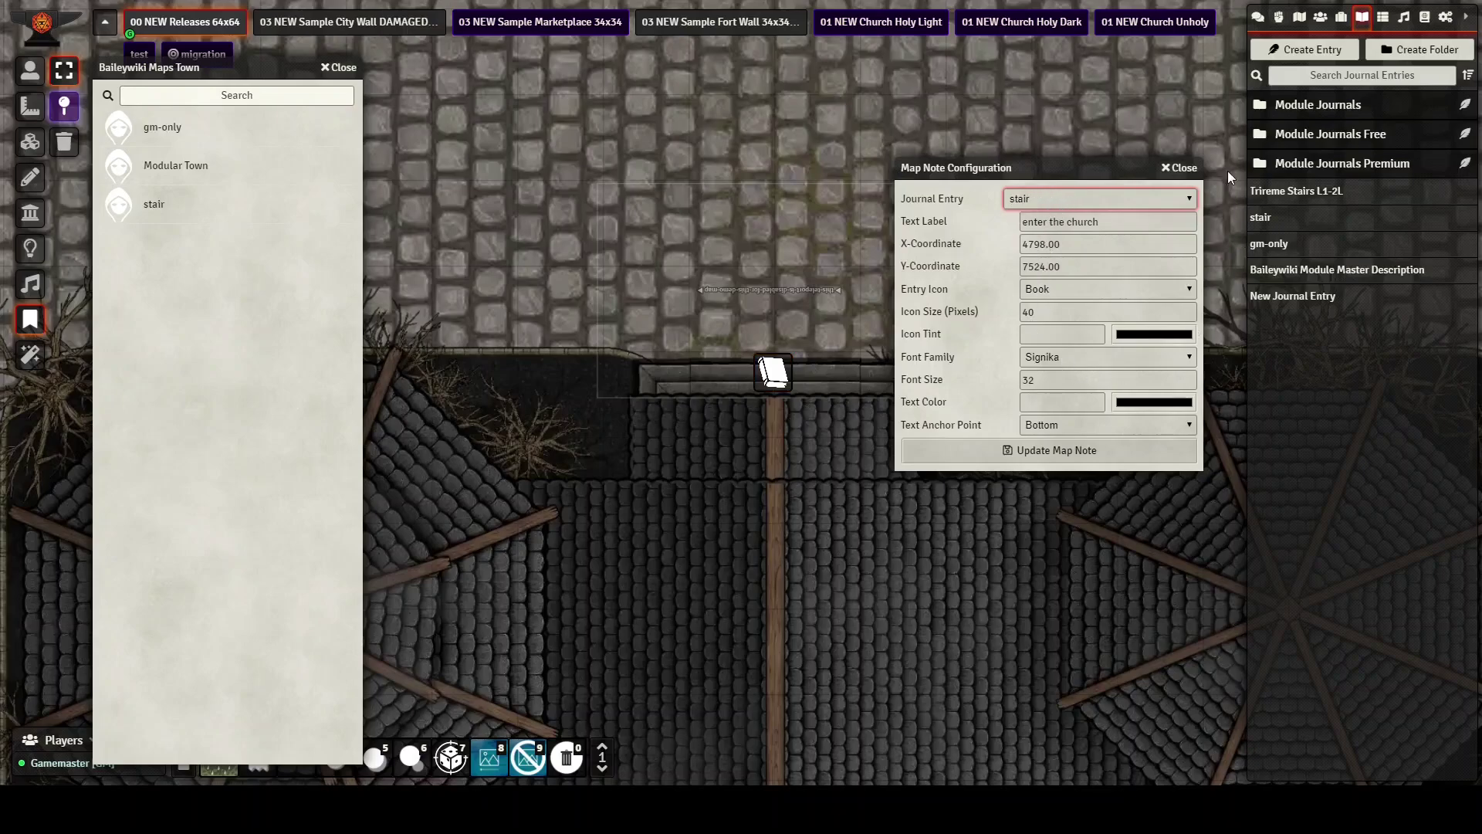
left_click(1183, 169)
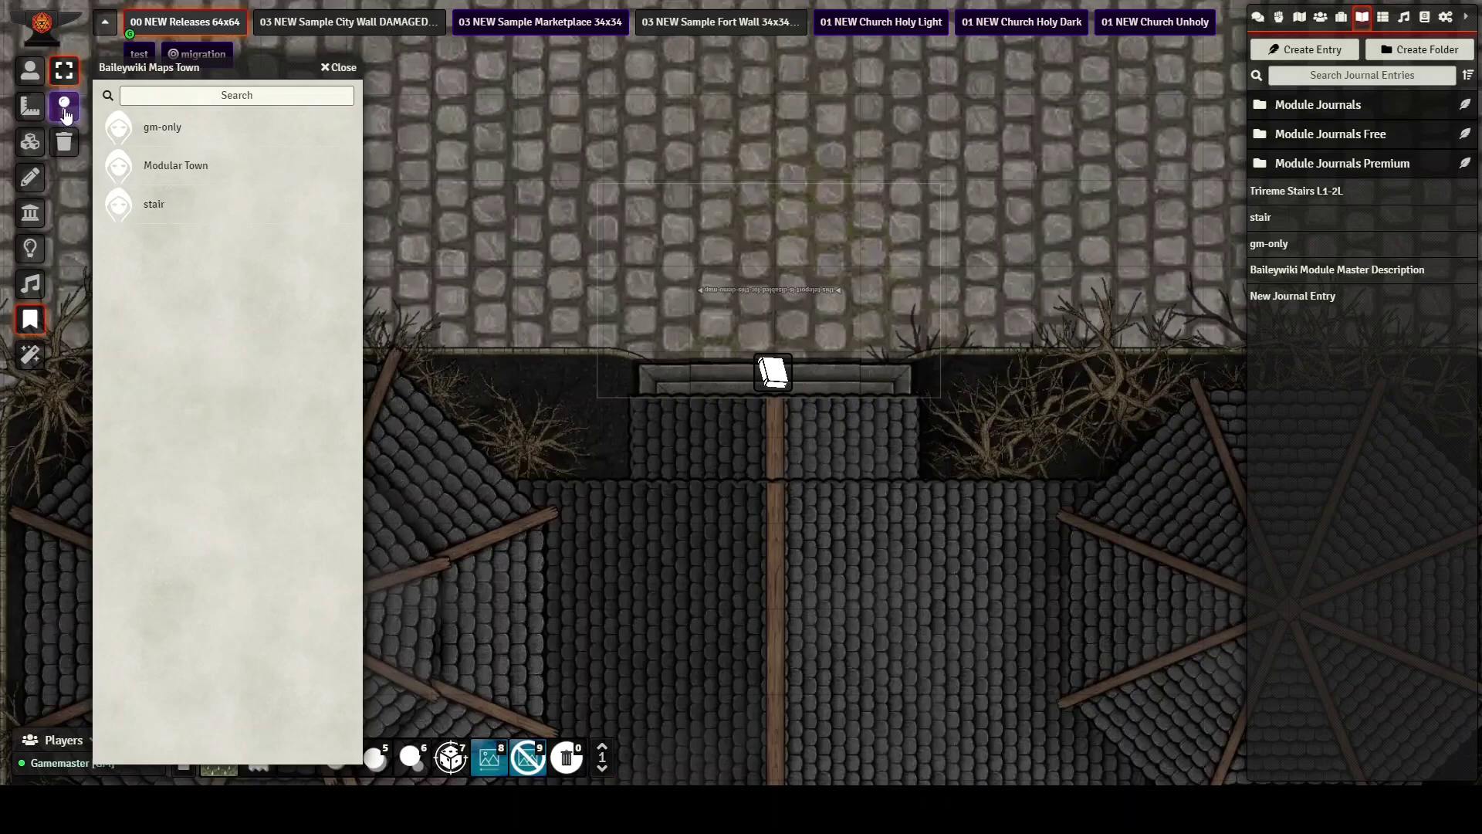
Close the Baileywiki Maps Town compendium and examine the teleport area and its text label in front of the church entrance
left_click(343, 68)
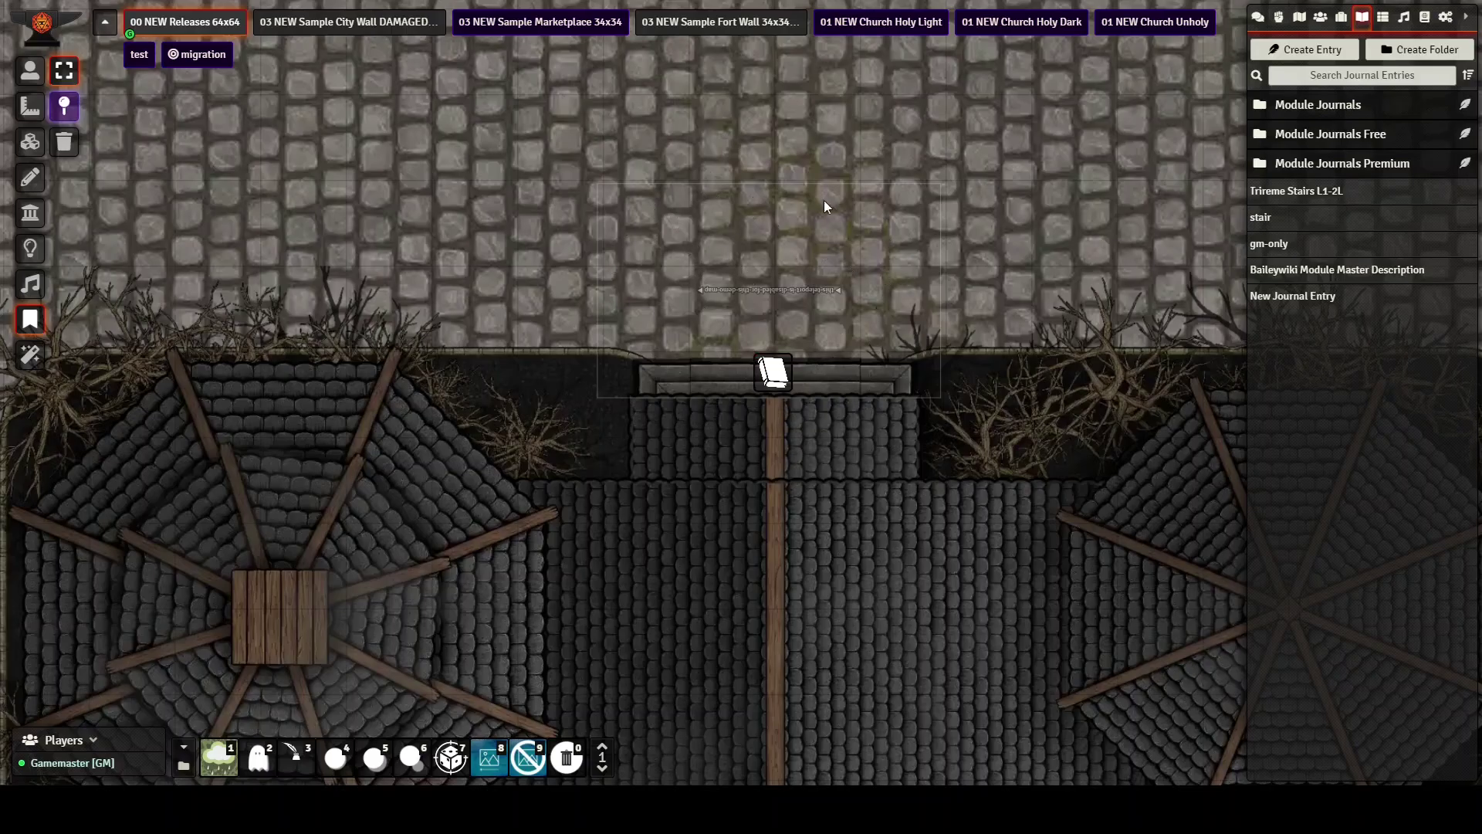
scroll(816, 294, "up", 5)
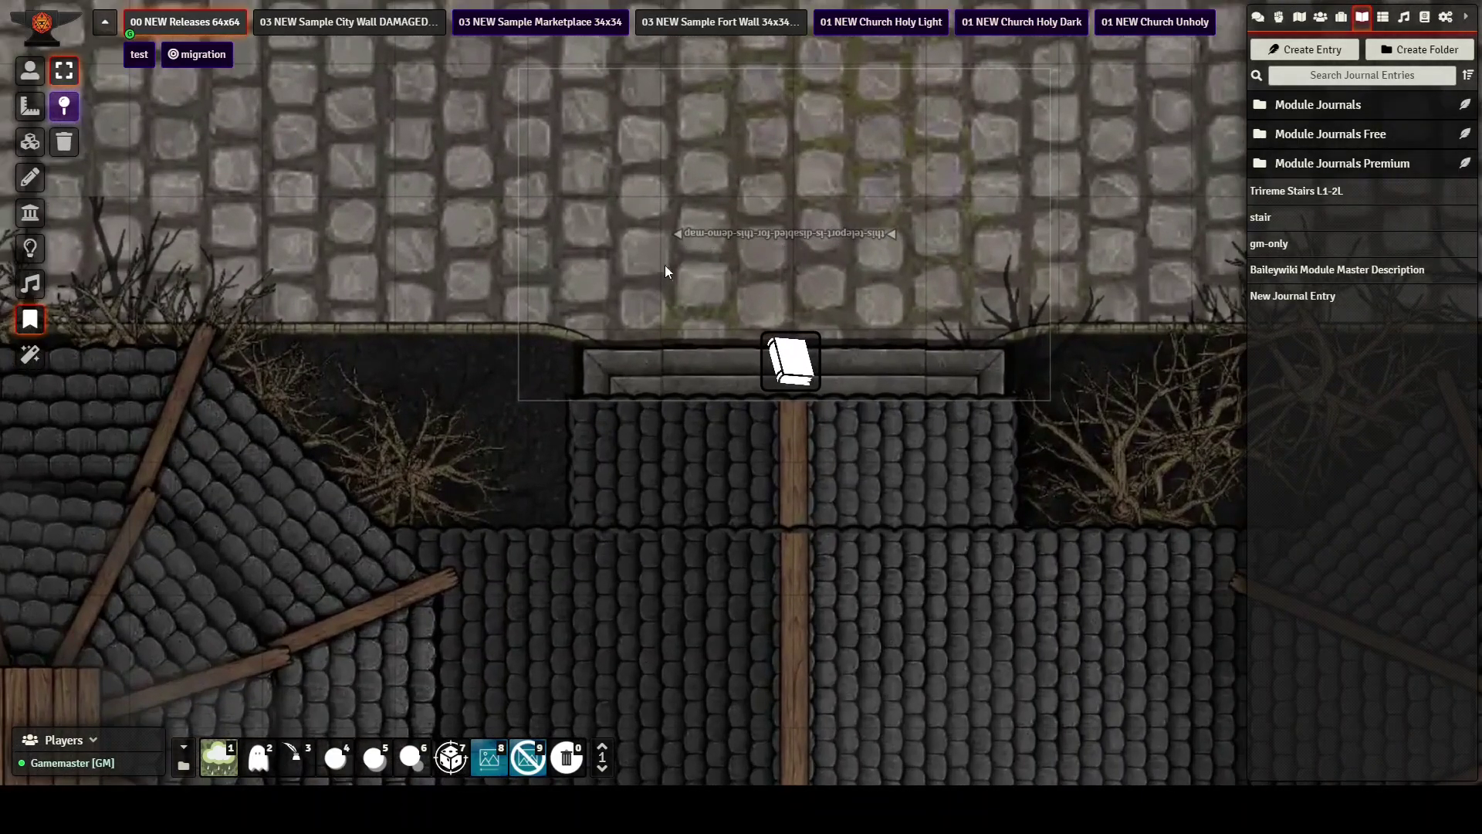
scroll(845, 322, "down", 3)
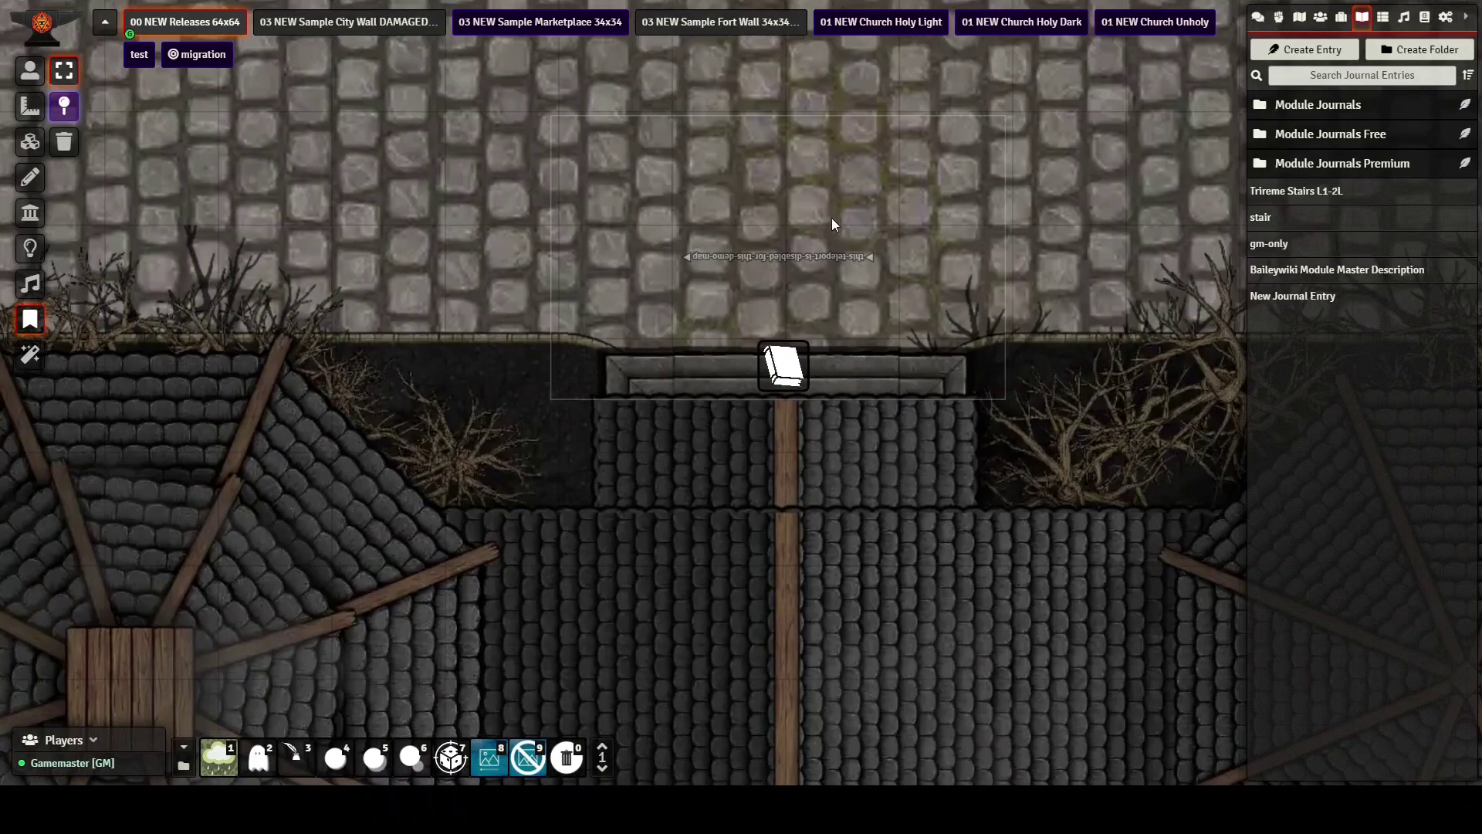
scroll(846, 255, "down", 3)
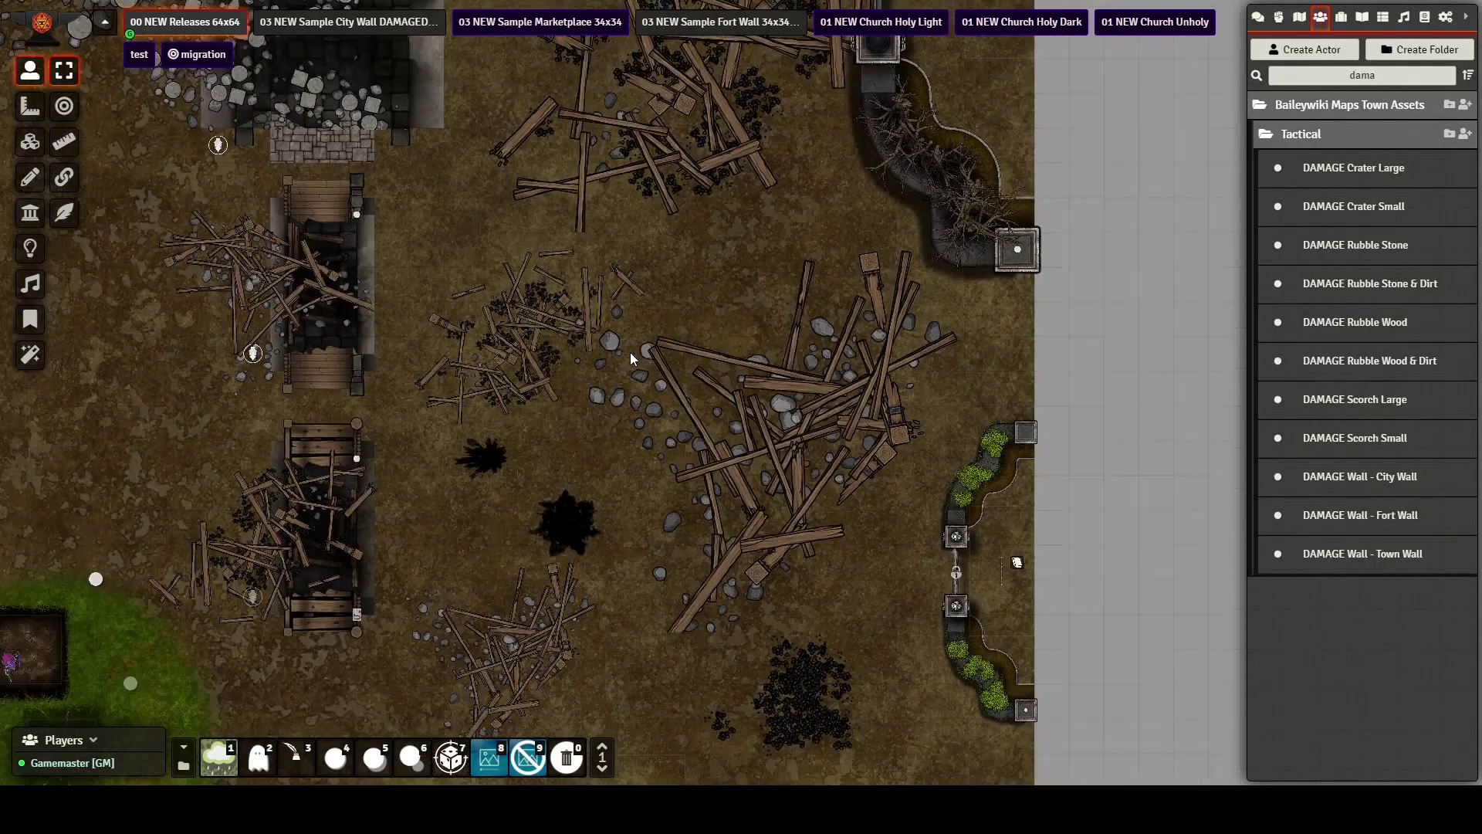
scroll(630, 352, "down", 5)
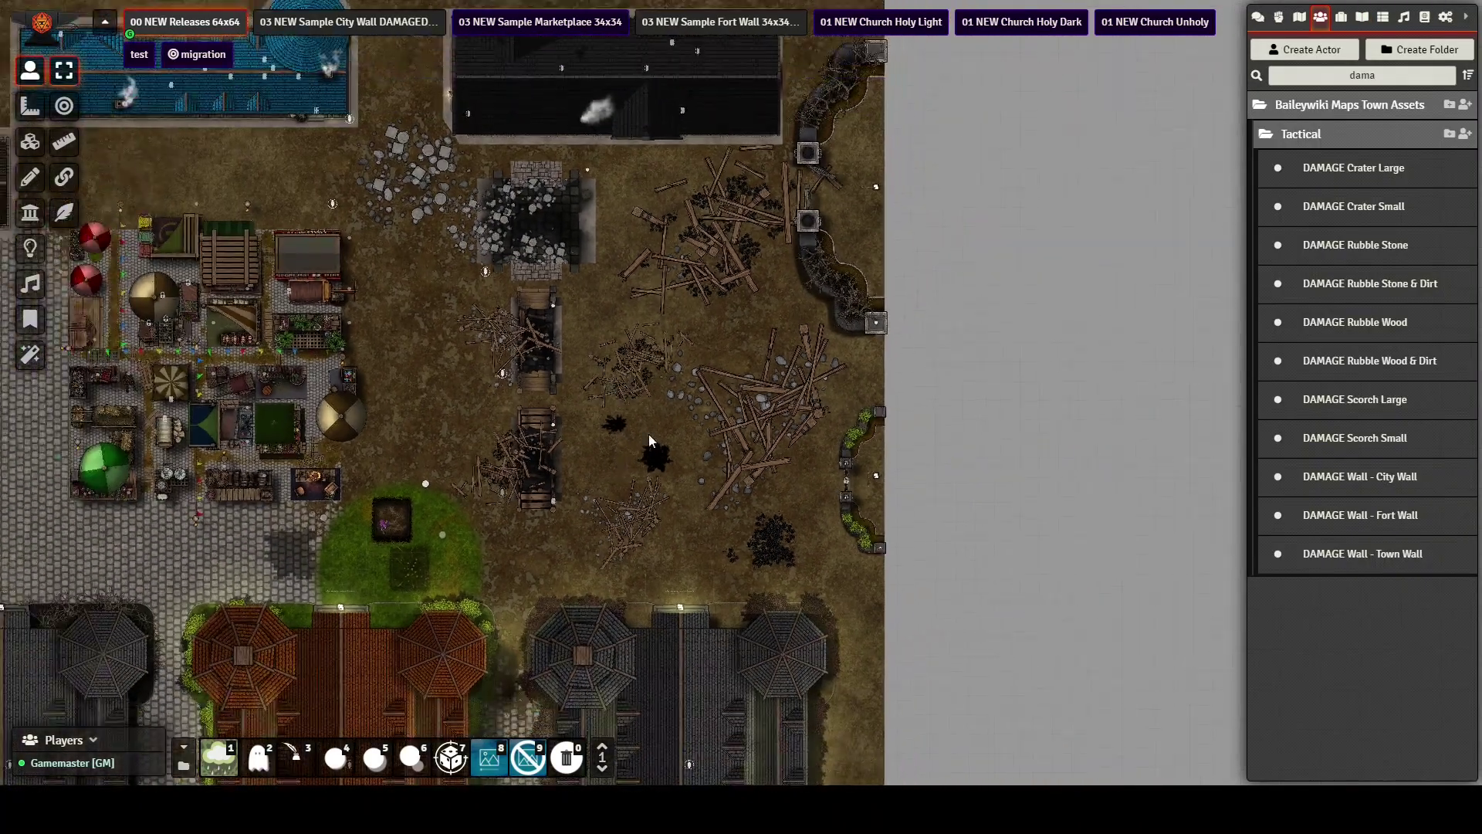
Look over the town map's buildings, market stalls, damaged wall sections and the rubble, crater and scorch assets
left_click_drag(649, 434, 1007, 317)
left_click_drag(793, 197, 726, 627)
left_click_drag(723, 398, 810, 265)
scroll(811, 263, "down", 10)
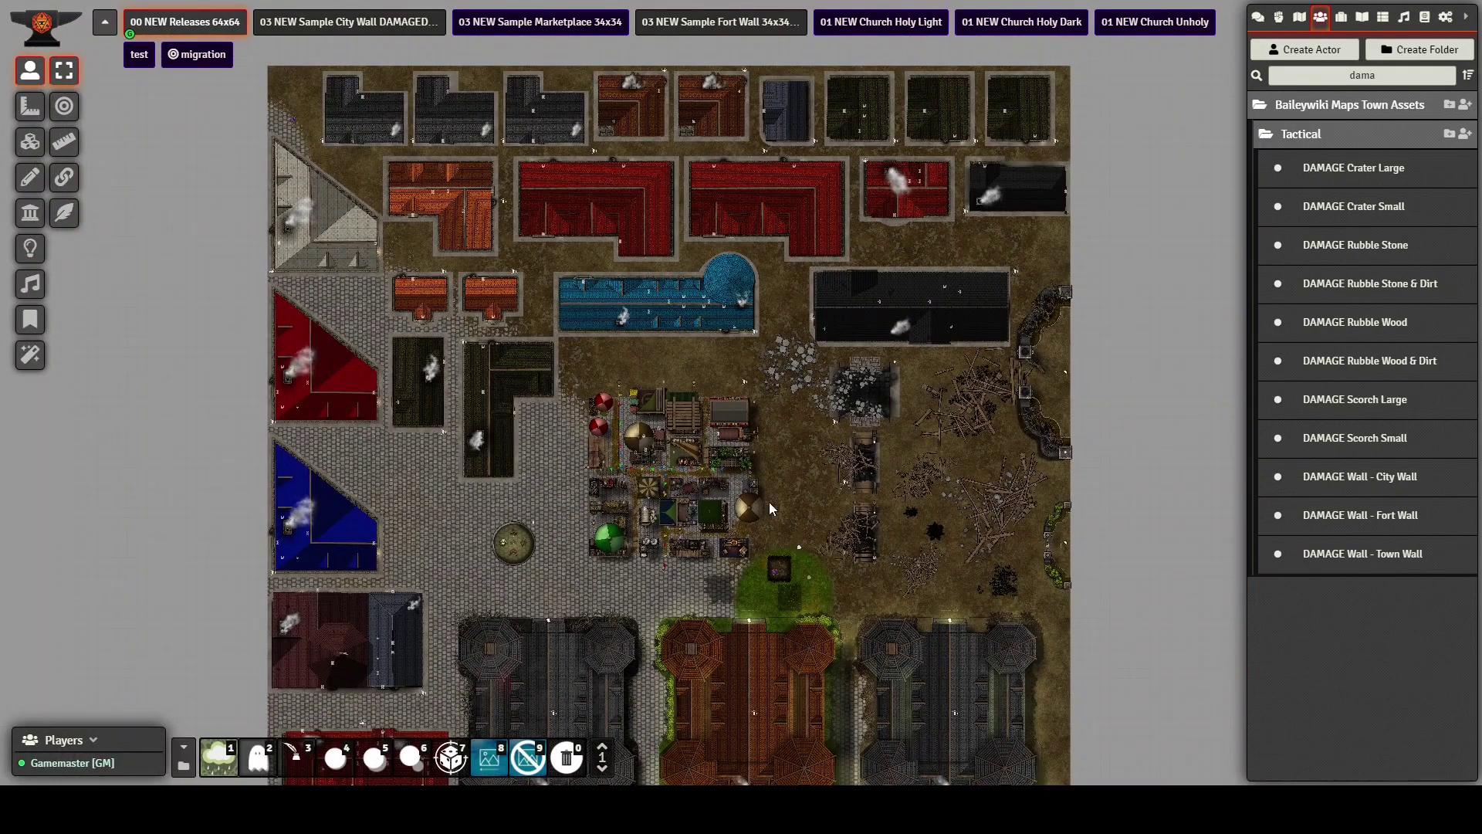
scroll(794, 414, "up", 5)
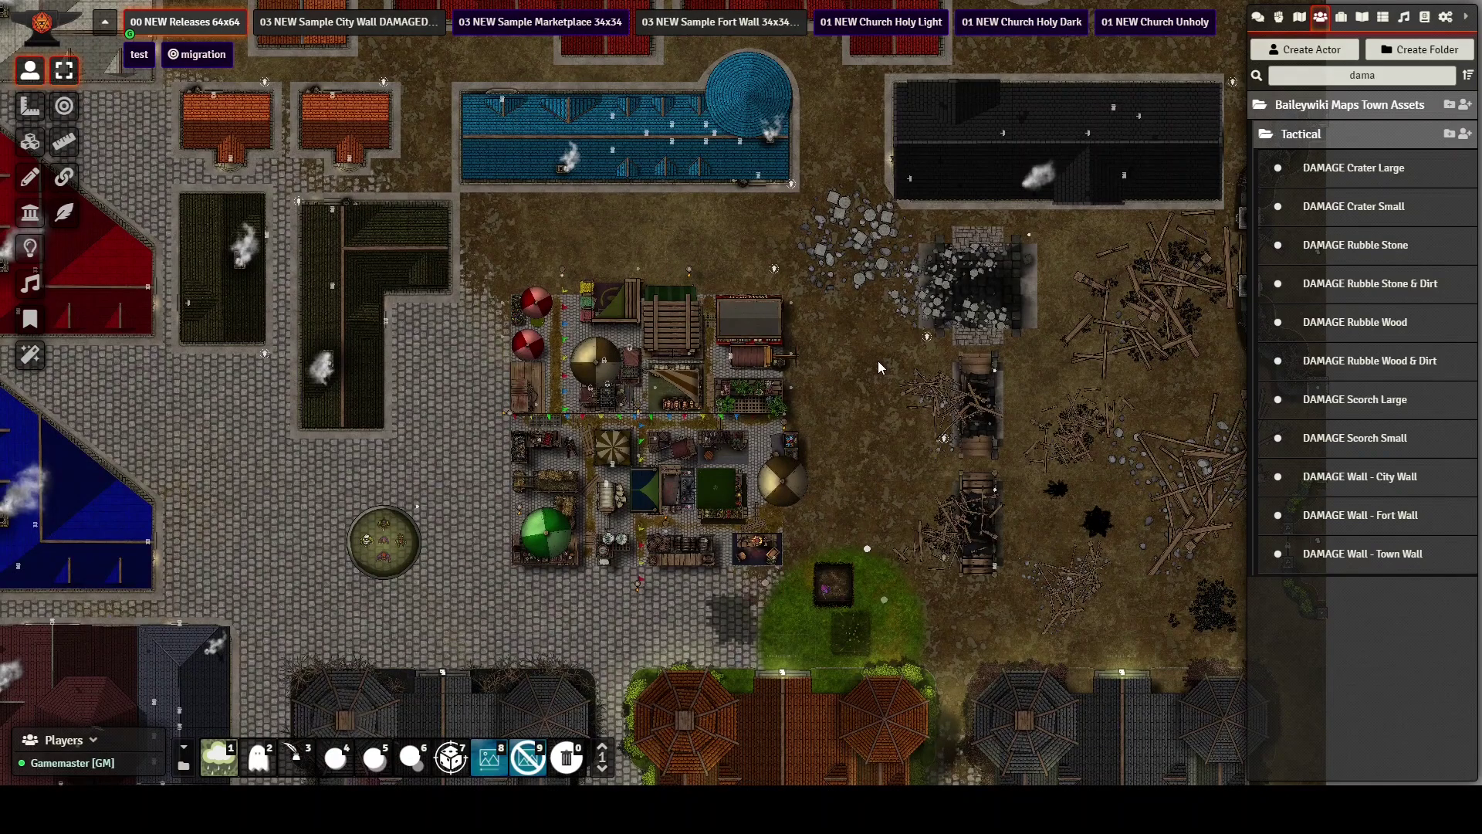
scroll(879, 363, "down", 2)
scroll(855, 409, "up", 2)
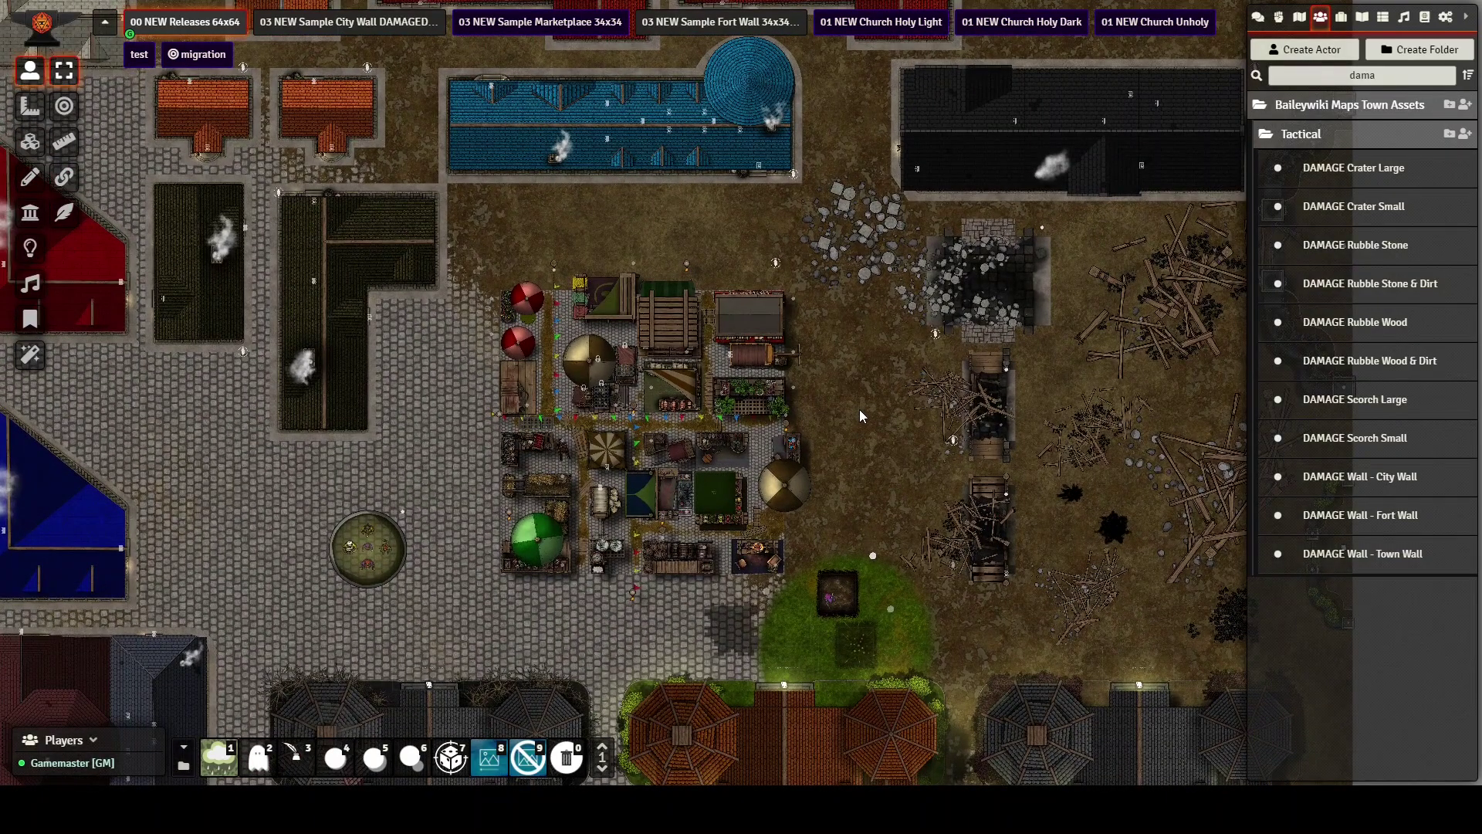
left_click_drag(910, 505, 757, 656)
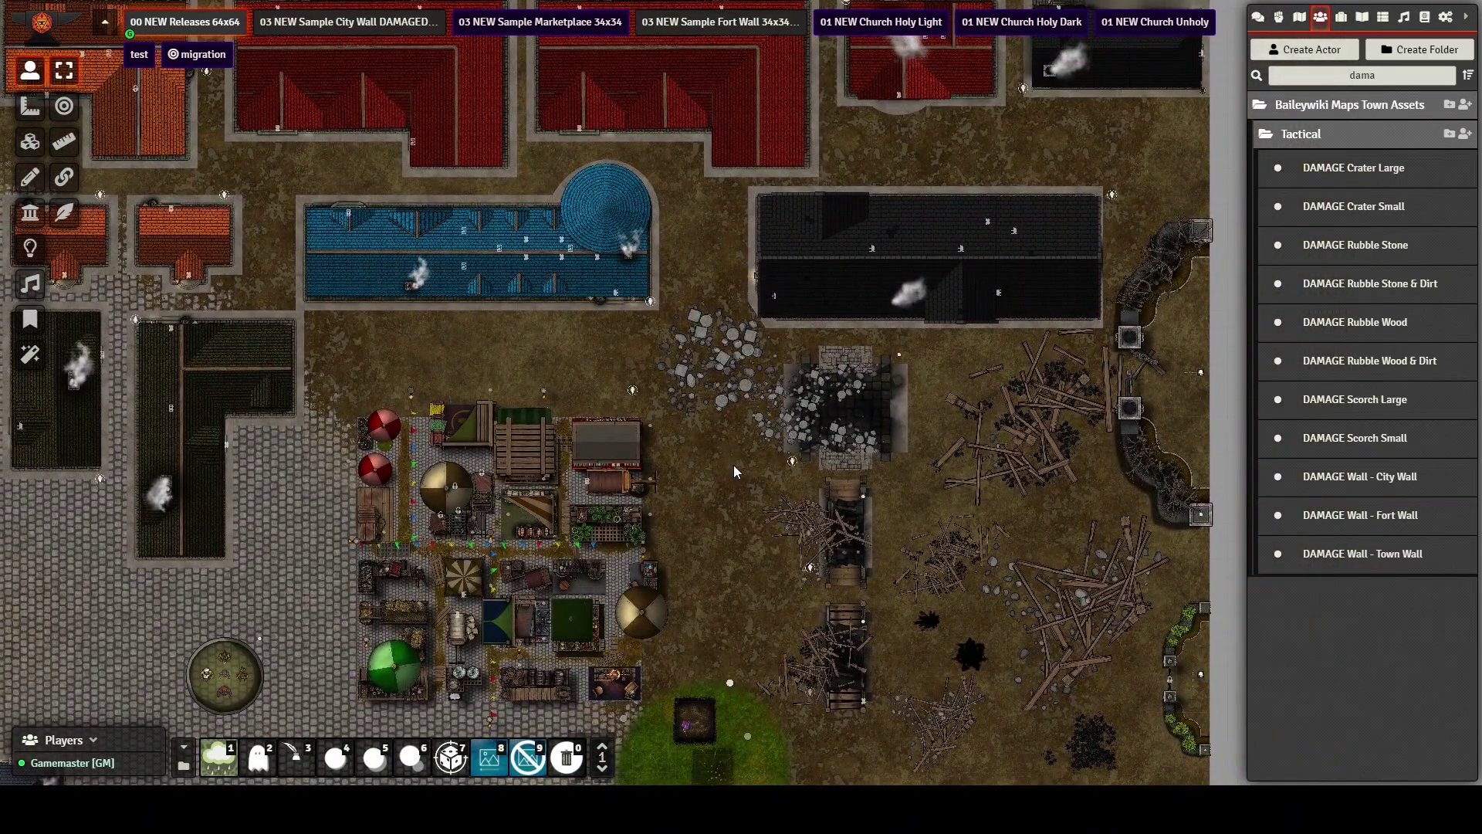